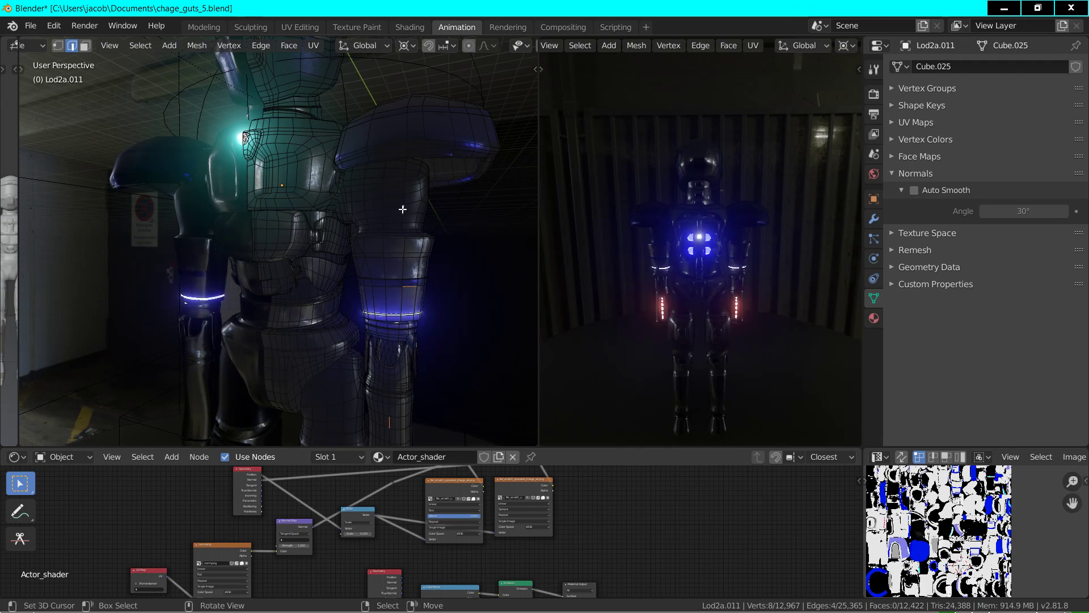
# - Grow the mesh selection until it covers the whole right arm
pyautogui.press('ctrl+KP_Add')
pyautogui.press('ctrl+KP_Add')
pyautogui.press('ctrl+KP_Add')
pyautogui.press('ctrl+KP_Add')
pyautogui.press('ctrl+KP_Add')
pyautogui.press('ctrl+KP_Add')
pyautogui.press('ctrl+KP_Add')
pyautogui.press('ctrl+KP_Add')
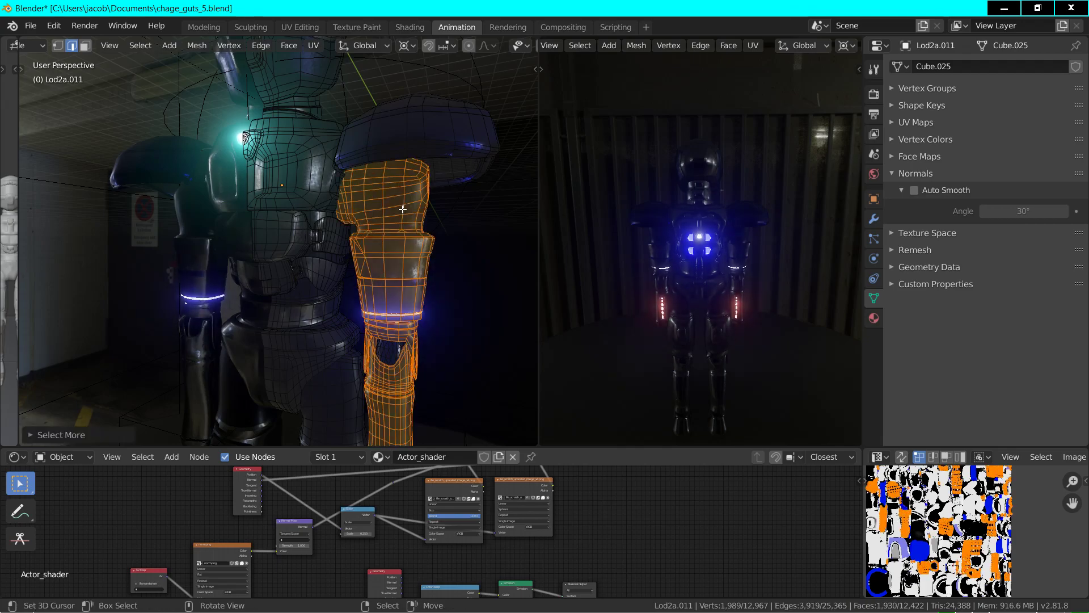
pyautogui.keyDown('shift'); pyautogui.rightClick(386, 348); pyautogui.keyUp('shift')
pyautogui.scroll(-2, 403, 356)
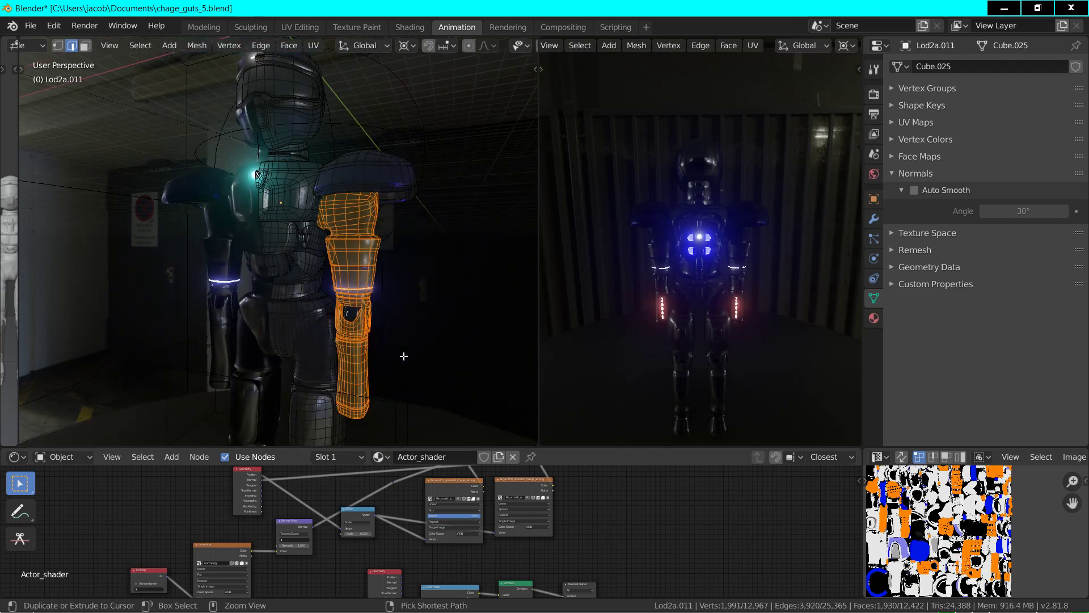
pyautogui.press('ctrl+KP_Add')
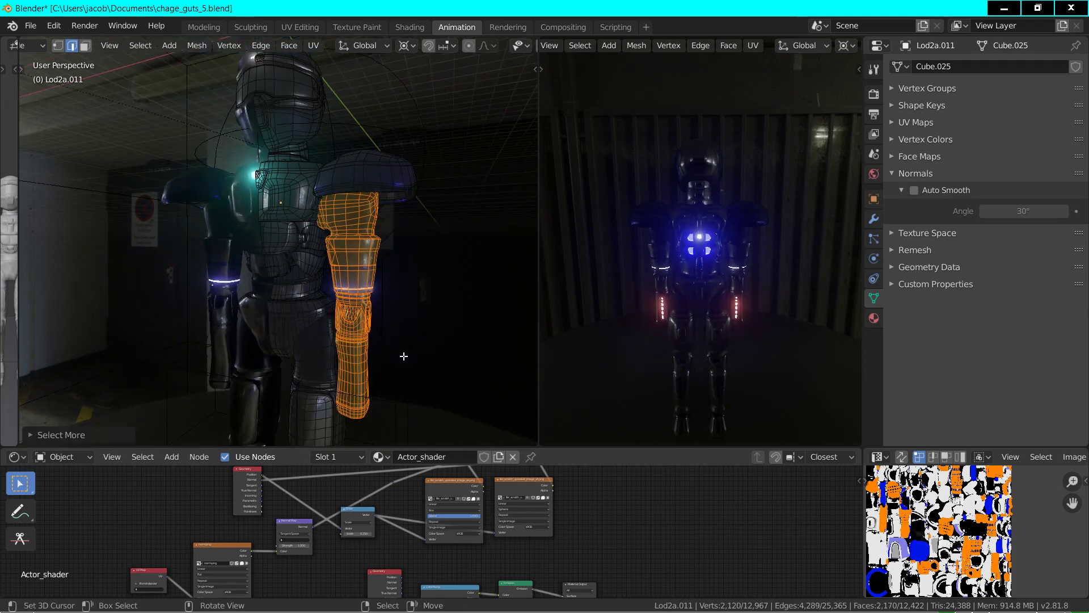
pyautogui.press('Escape')
# - Separate the selected arm into its own object and enter Edit Mode on it
pyautogui.press('p')
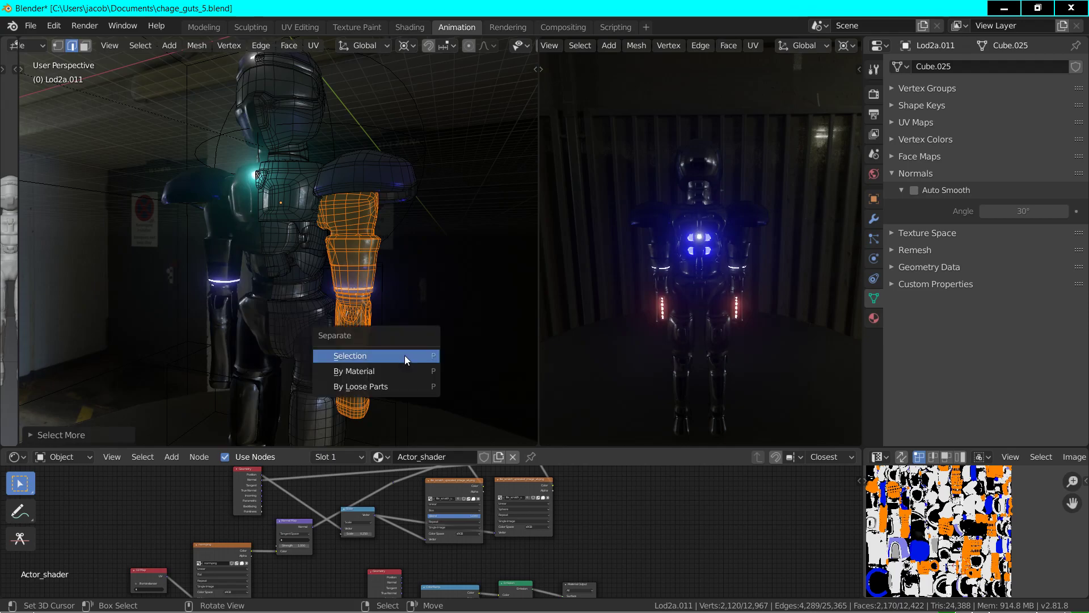
pyautogui.click(404, 355)
pyautogui.press('Tab')
pyautogui.scroll(5, 342, 231)
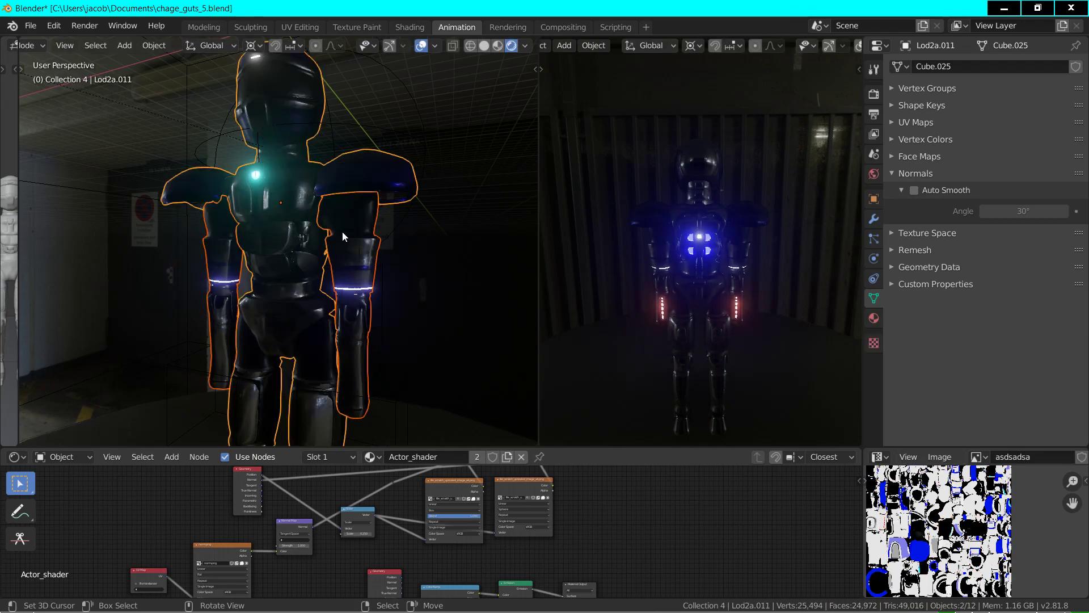
pyautogui.click(365, 245)
pyautogui.press('Tab')
# - Snap the 3D cursor to the face loop at the elbow
pyautogui.keyDown('alt'); pyautogui.click(384, 233); pyautogui.keyUp('alt')
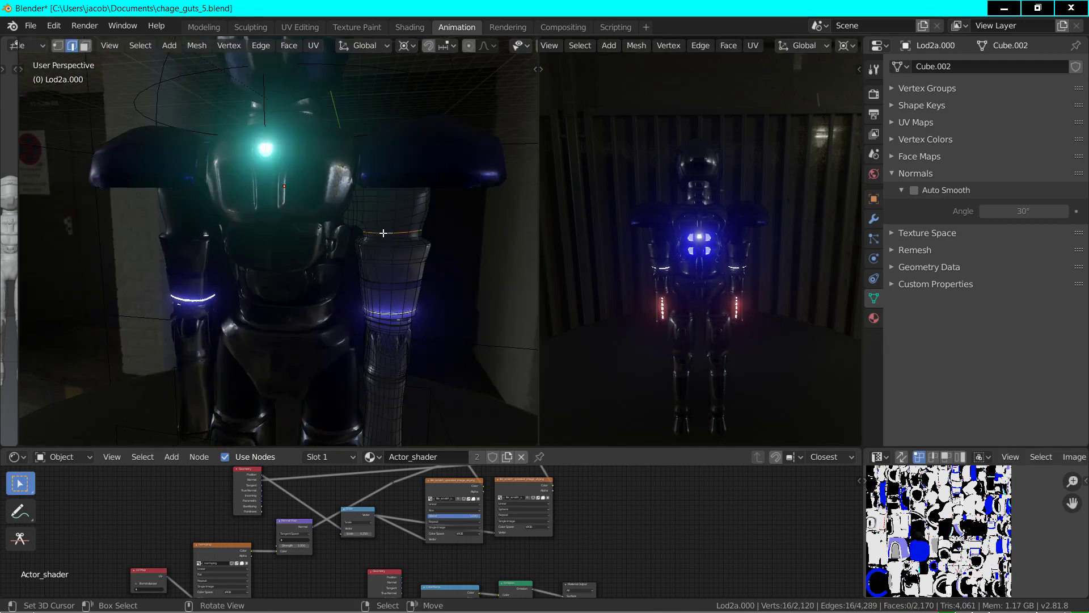
pyautogui.hotkey('alt', 'a')
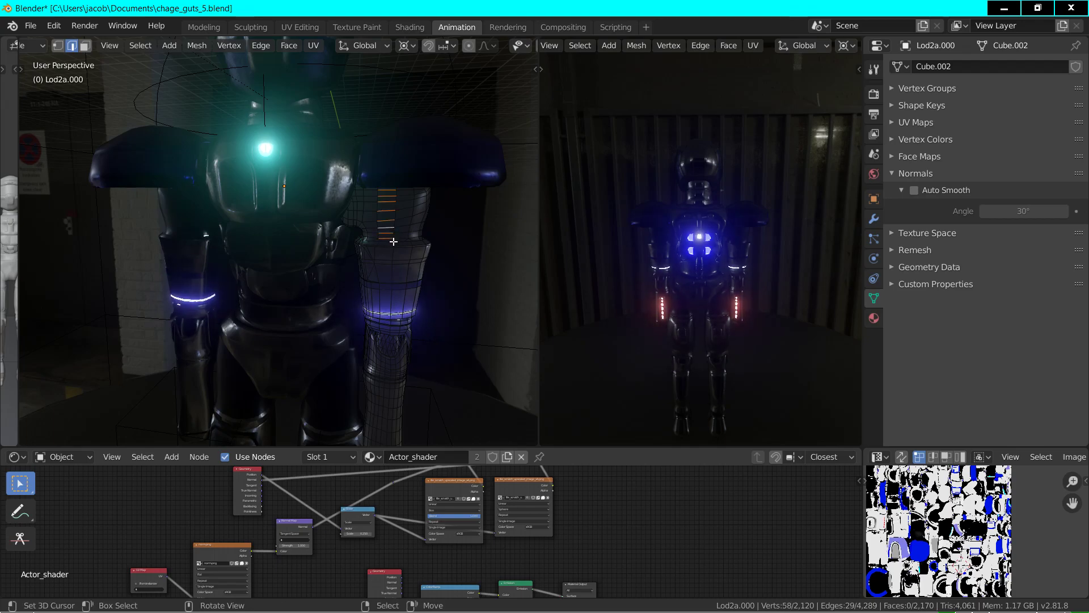
pyautogui.keyDown('alt'); pyautogui.click(378, 230); pyautogui.keyUp('alt')
pyautogui.hotkey('shift', 's')
pyautogui.click(376, 309)
pyautogui.scroll(-2, 376, 309)
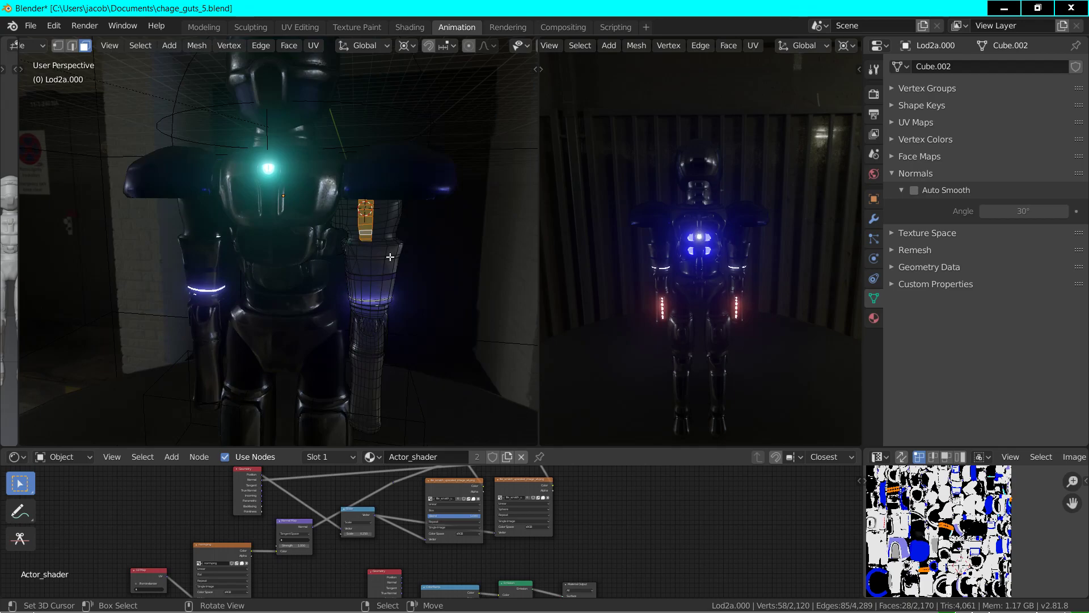
# - Select the forearm faces and rotate them outward around the Y axis with proportional falloff
pyautogui.moveTo(421, 269); pyautogui.dragTo(401, 270, button='middle')
pyautogui.rightClick(377, 383)
pyautogui.keyDown('shift'); pyautogui.rightClick(374, 342); pyautogui.keyUp('shift')
pyautogui.keyDown('shift'); pyautogui.rightClick(371, 332); pyautogui.keyUp('shift')
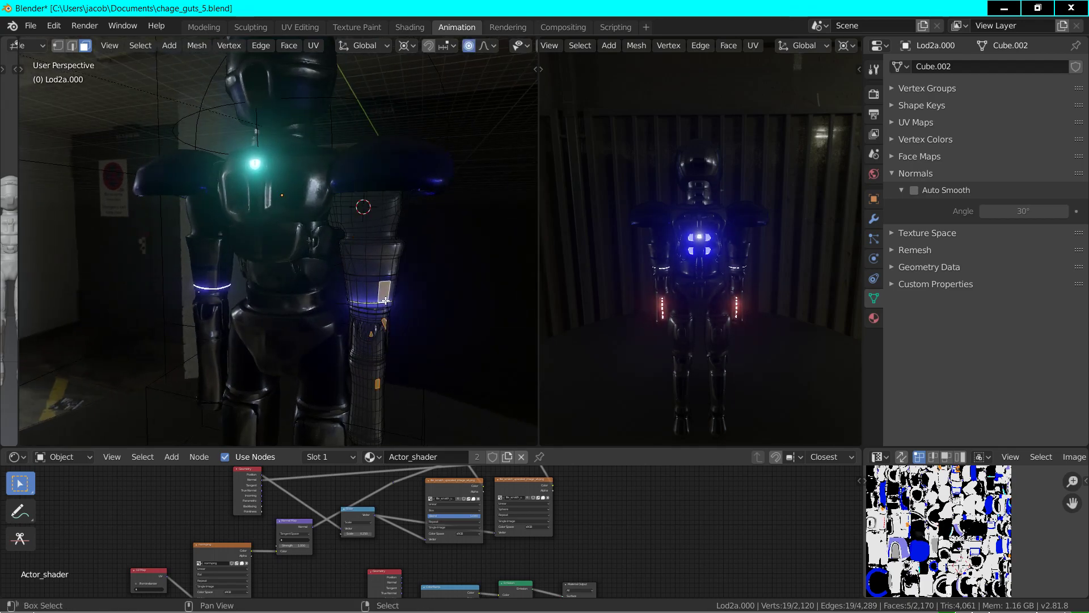
pyautogui.press('ctrl+KP_Add')
pyautogui.press('ctrl+KP_Add')
pyautogui.press('ctrl+KP_Add')
pyautogui.press('ctrl+KP_Add')
pyautogui.press('ctrl+KP_Add')
pyautogui.press('ctrl+KP_Add')
pyautogui.press('ctrl+KP_Add')
pyautogui.press('ctrl+KP_Add')
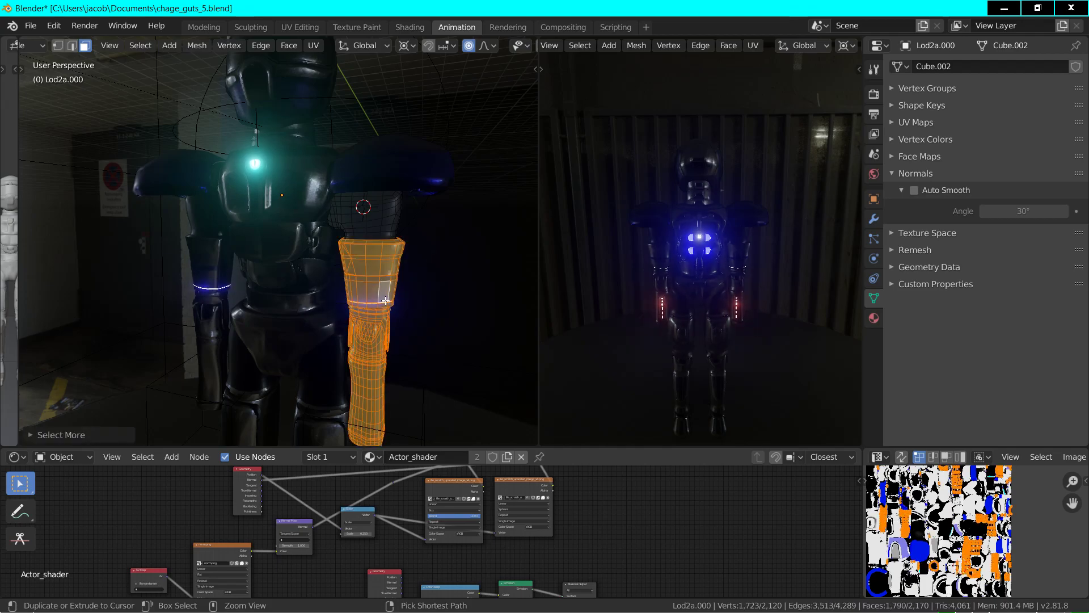
pyautogui.press('r')
pyautogui.press('y')
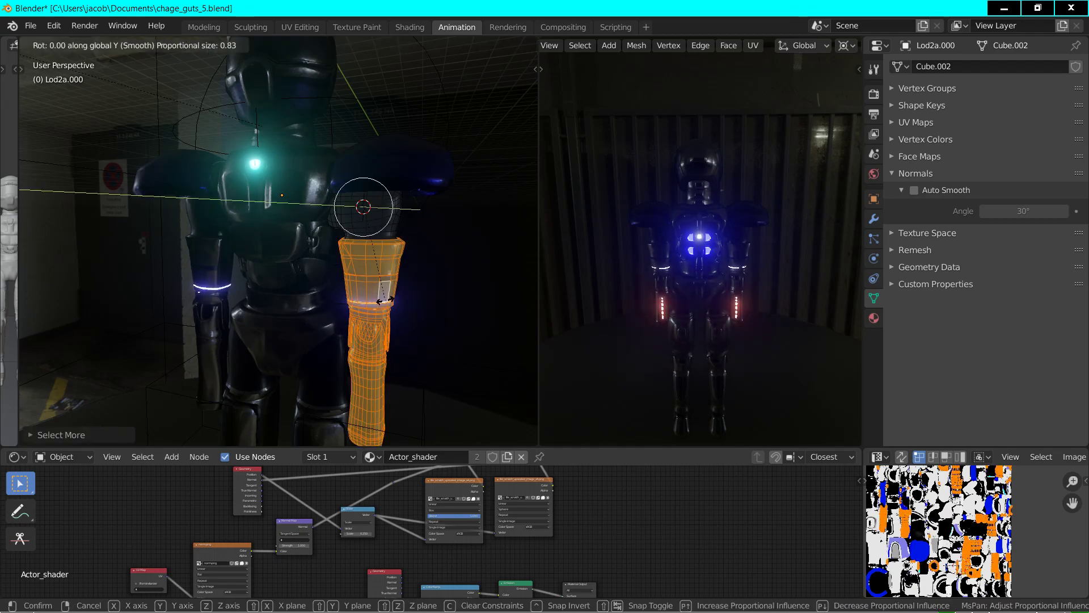
pyautogui.click(405, 256)
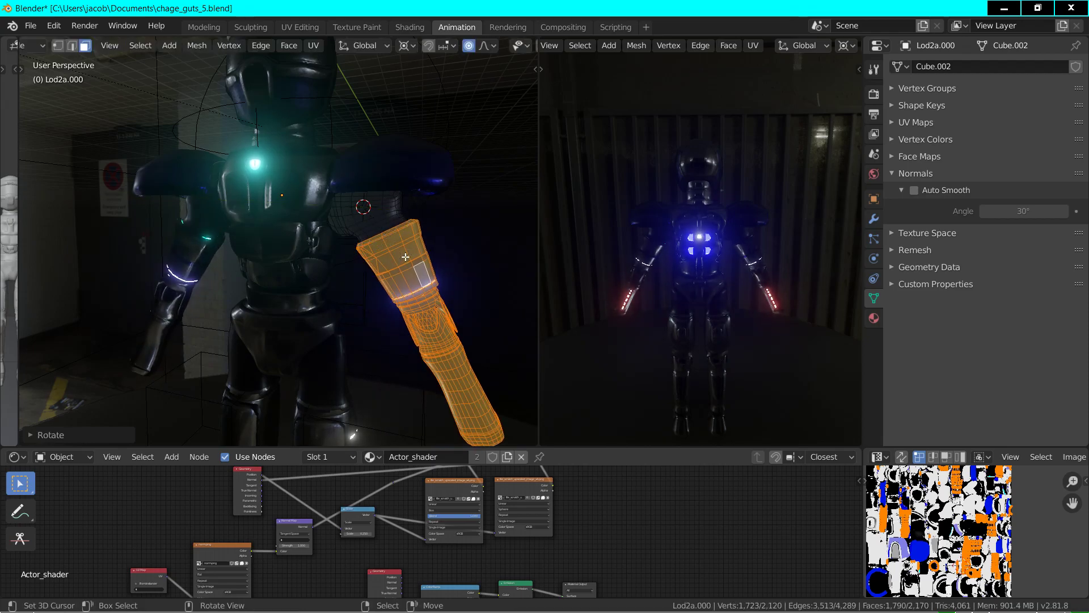
# - Rotate the forearm further outward around the Y axis
pyautogui.press('r')
pyautogui.press('y')
pyautogui.scroll(-1, 429, 250)
pyautogui.click(429, 250)
# - Rotate the arm down and out at the shoulder around the Z axis
pyautogui.moveTo(429, 250); pyautogui.dragTo(193, 261, button='middle')
pyautogui.moveTo(199, 186); pyautogui.dragTo(278, 238, button='middle')
pyautogui.click(286, 232)
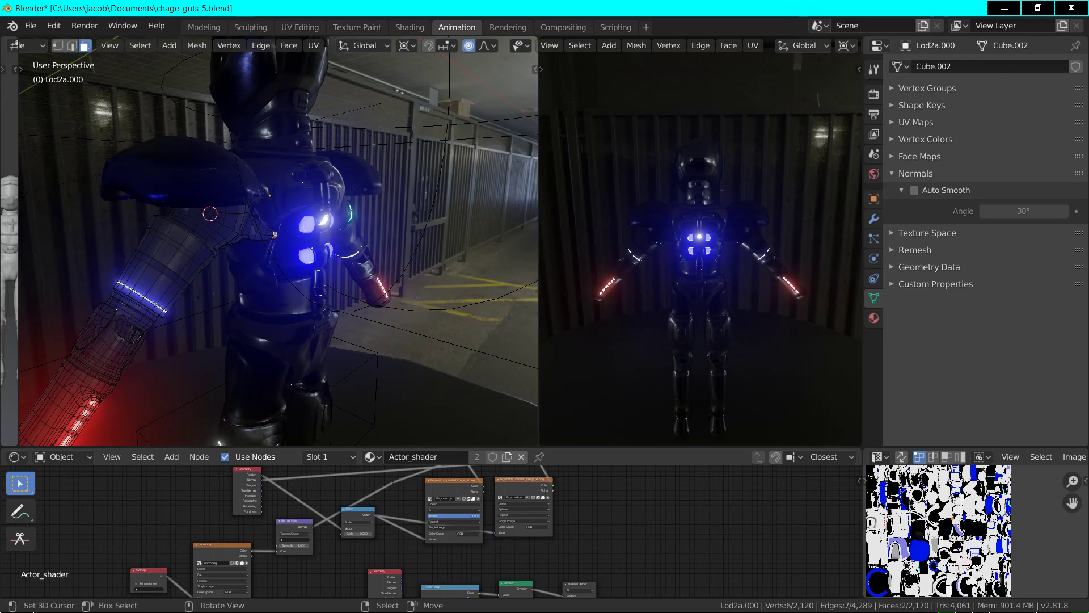
pyautogui.press('r')
pyautogui.press('z')
pyautogui.scroll(2, 338, 229)
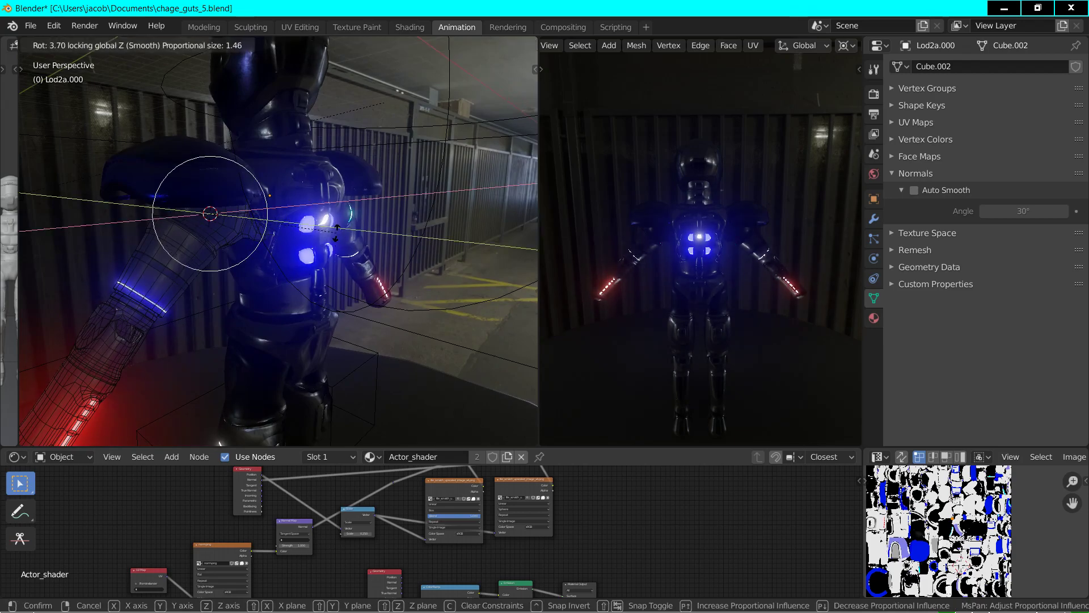
pyautogui.click(336, 232)
# - Scale the shoulder area slightly and return to Object Mode
pyautogui.press('s')
pyautogui.click(327, 233)
pyautogui.press('Tab')
pyautogui.moveTo(306, 248); pyautogui.dragTo(346, 256, button='middle')
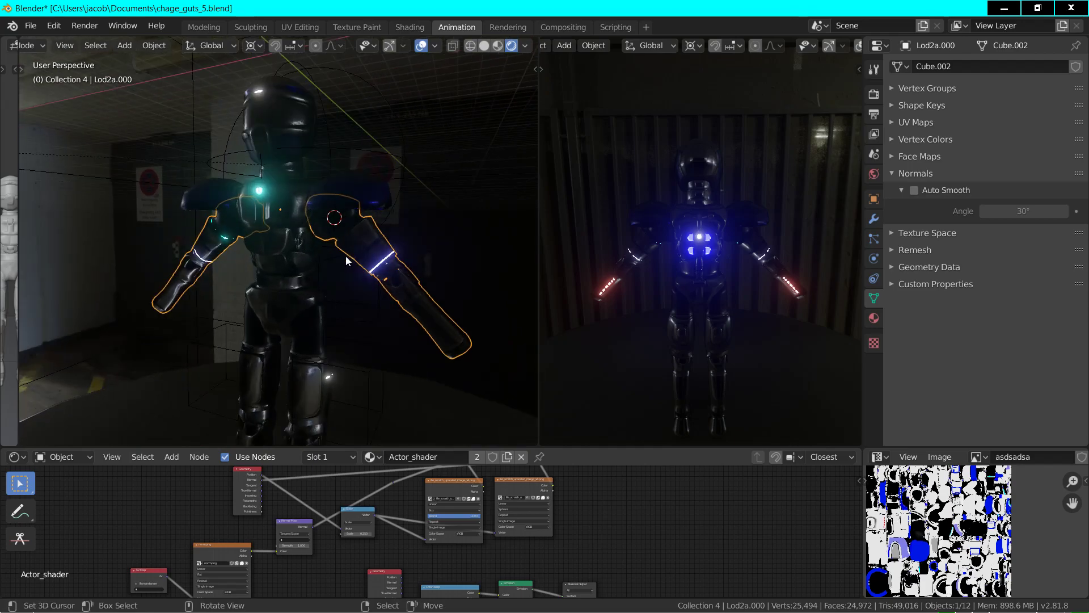
# - Join the posed arms into the robot body with Ctrl+J
pyautogui.keyDown('shift'); pyautogui.click(284, 254); pyautogui.keyUp('shift')
pyautogui.hotkey('ctrl', 'j')
pyautogui.moveTo(285, 254); pyautogui.dragTo(278, 201, button='middle')
pyautogui.scroll(4, 249, 292)
# - Select the face loop around the waist, then return to Object Mode
pyautogui.press('Tab')
pyautogui.keyDown('alt'); pyautogui.rightClick(272, 261); pyautogui.keyUp('alt')
pyautogui.hotkey('shift', 's')
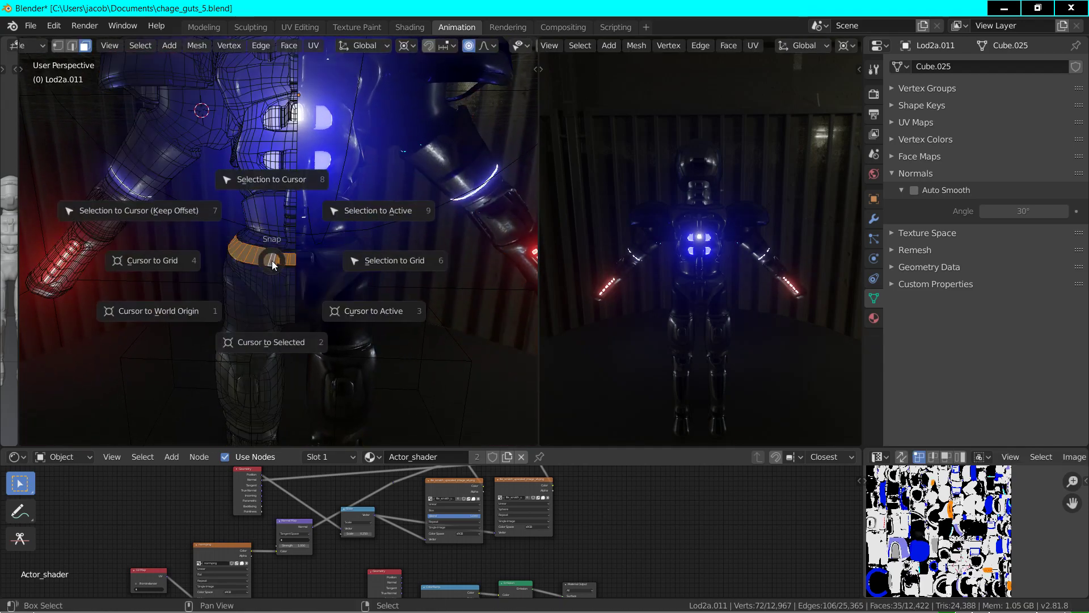
pyautogui.press('Escape')
pyautogui.press('Tab')
pyautogui.scroll(-3, 292, 261)
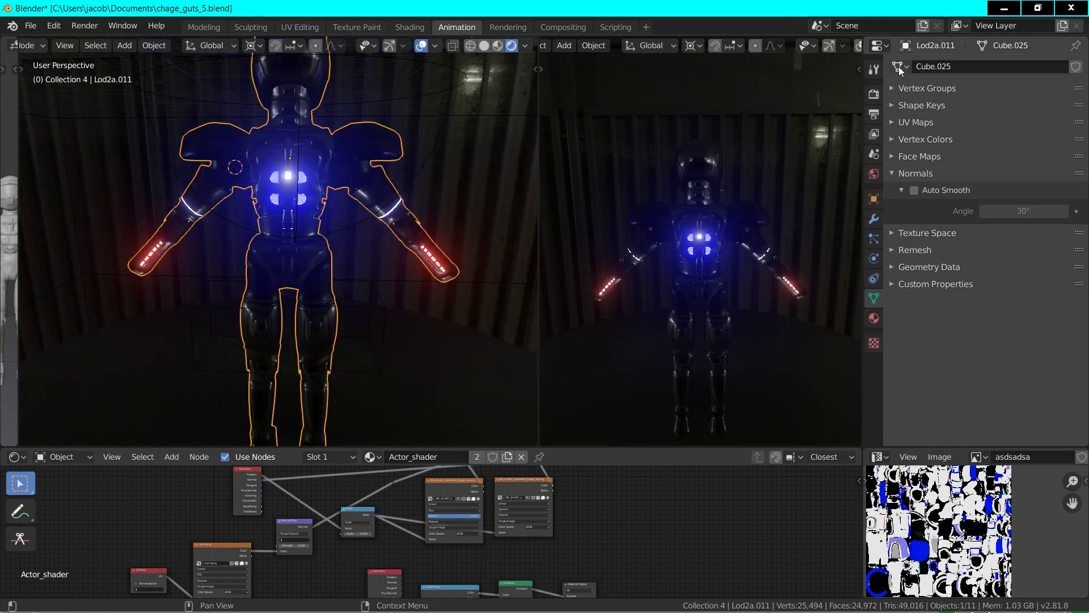
# - Apply the body's Mirror modifier and re-enter Edit Mode
pyautogui.click(874, 218)
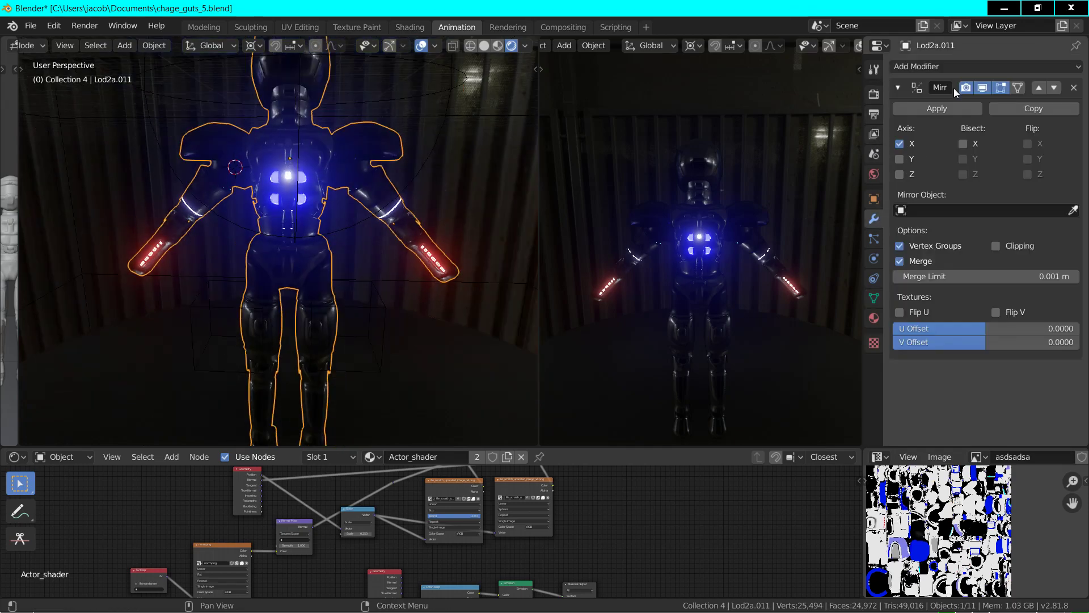
pyautogui.click(934, 113)
pyautogui.press('Tab')
pyautogui.scroll(3, 316, 283)
# - Snap the 3D cursor to the selected belt faces
pyautogui.hotkey('shift', 's')
pyautogui.click(314, 357)
pyautogui.scroll(4, 314, 356)
pyautogui.moveTo(314, 357); pyautogui.dragTo(300, 296, button='middle')
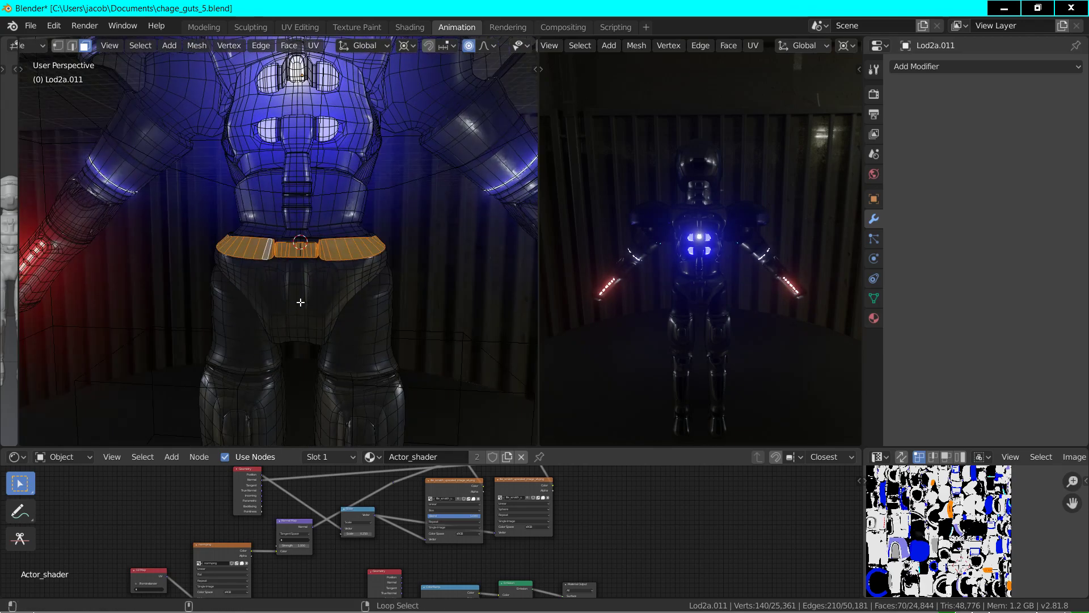
# - Add the face loop beside the strap and snap the 3D cursor to the belt selection
pyautogui.keyDown('alt'); pyautogui.keyDown('shift'); pyautogui.click(296, 300); pyautogui.keyUp('shift'); pyautogui.keyUp('alt')
pyautogui.hotkey('shift', 's')
pyautogui.click(301, 381)
pyautogui.moveTo(272, 291)
pyautogui.mouseDown(button='middle')
pyautogui.moveTo(399, 305)
pyautogui.moveTo(381, 294)
pyautogui.moveTo(264, 294)
pyautogui.mouseUp(button='middle')
pyautogui.press('Tab')
pyautogui.scroll(-1, 374, 291)
pyautogui.moveTo(368, 283); pyautogui.dragTo(289, 278, button='middle')
# - Add faces on either side of the belt strap and re-snap the 3D cursor to them
pyautogui.press('Tab')
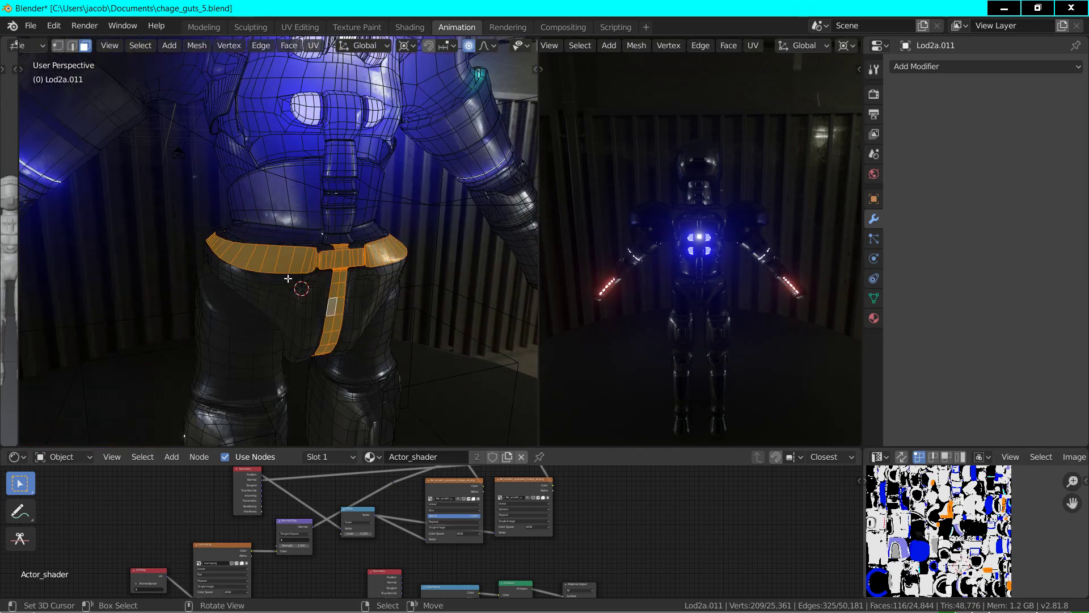
pyautogui.keyDown('shift'); pyautogui.click(325, 278); pyautogui.keyUp('shift')
pyautogui.keyDown('shift'); pyautogui.click(355, 276); pyautogui.keyUp('shift')
pyautogui.moveTo(353, 276); pyautogui.dragTo(312, 282, button='middle')
pyautogui.scroll(4, 342, 278)
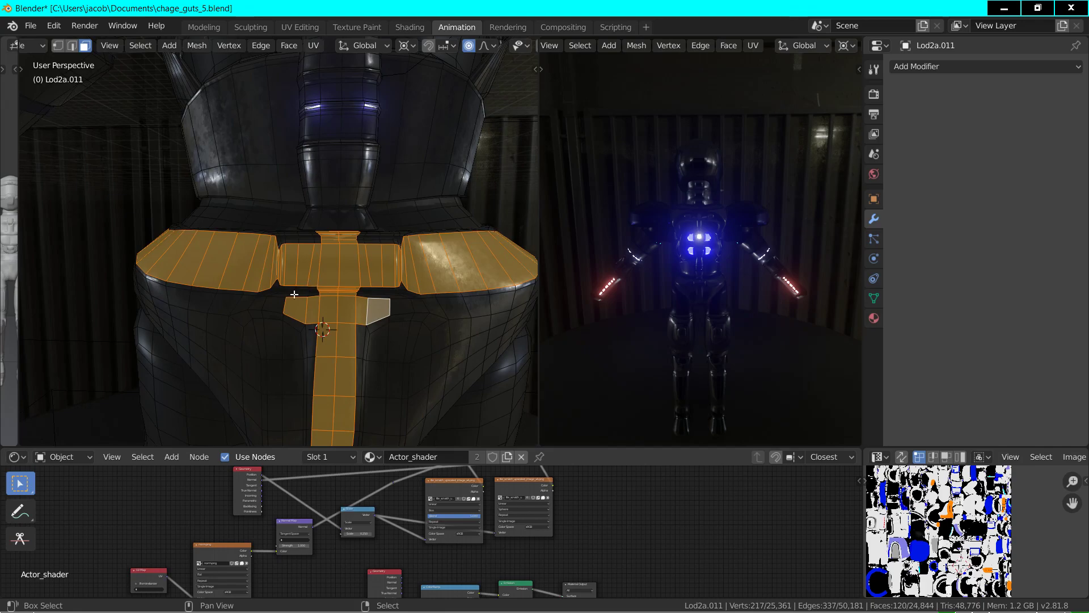
pyautogui.hotkey('shift', 's')
pyautogui.click(301, 338)
pyautogui.moveTo(302, 338); pyautogui.dragTo(334, 312, button='middle')
# - Add another belt face loop and centre the 3D cursor on the selection
pyautogui.keyDown('alt'); pyautogui.keyDown('shift'); pyautogui.click(360, 243); pyautogui.keyUp('shift'); pyautogui.keyUp('alt')
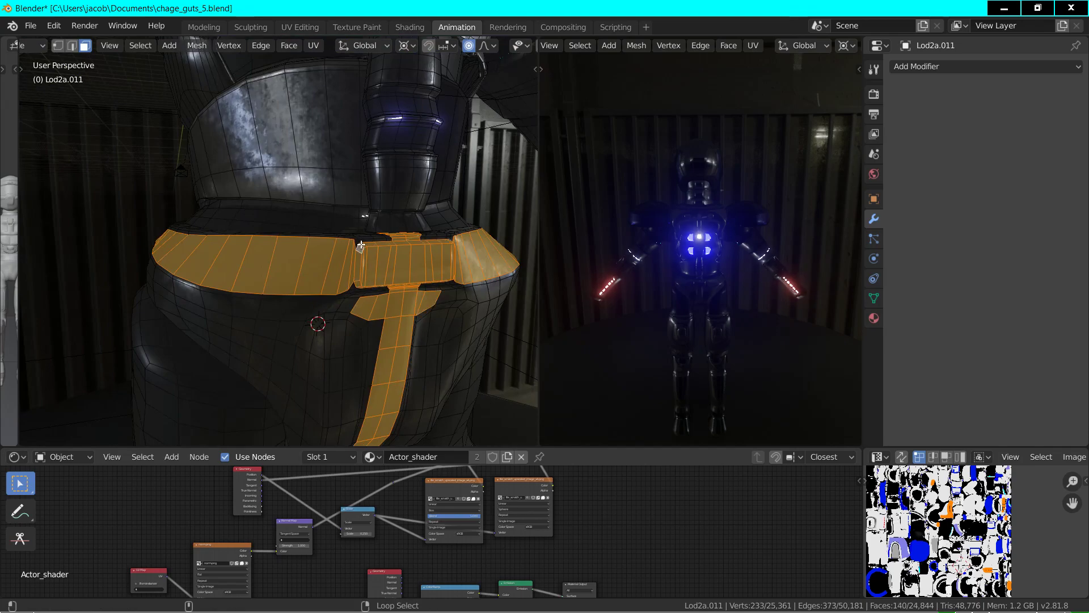
pyautogui.moveTo(361, 274); pyautogui.dragTo(375, 286, button='middle')
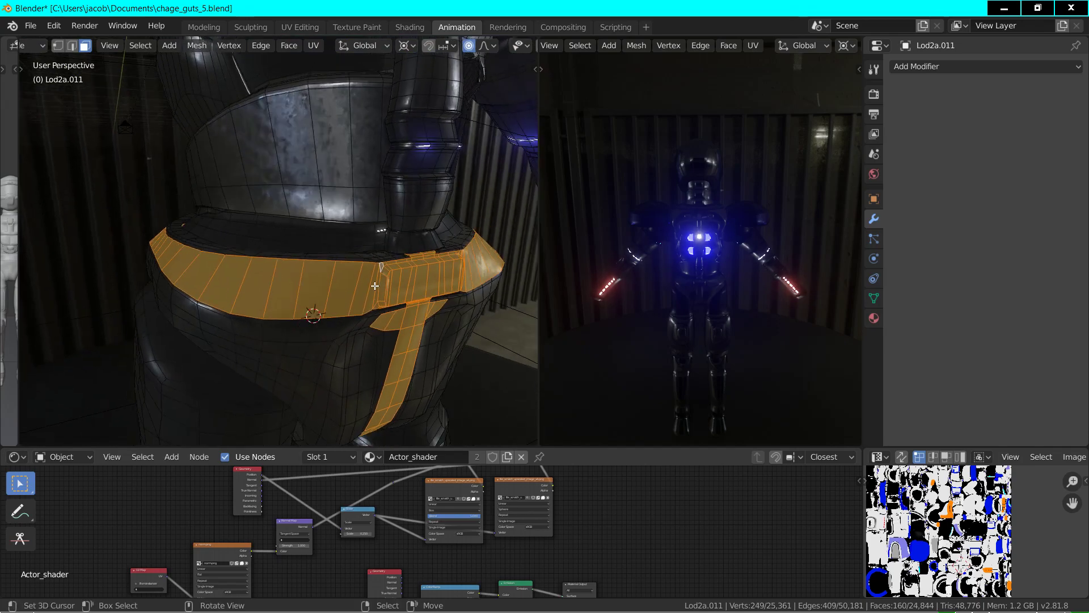
pyautogui.hotkey('shift', 's')
pyautogui.click(379, 351)
pyautogui.moveTo(380, 350); pyautogui.dragTo(446, 316, button='middle')
# - Deselect the belt and select the bevelled rim of the side panel
pyautogui.hotkey('alt', 'a')
pyautogui.keyDown('alt'); pyautogui.click(452, 305); pyautogui.keyUp('alt')
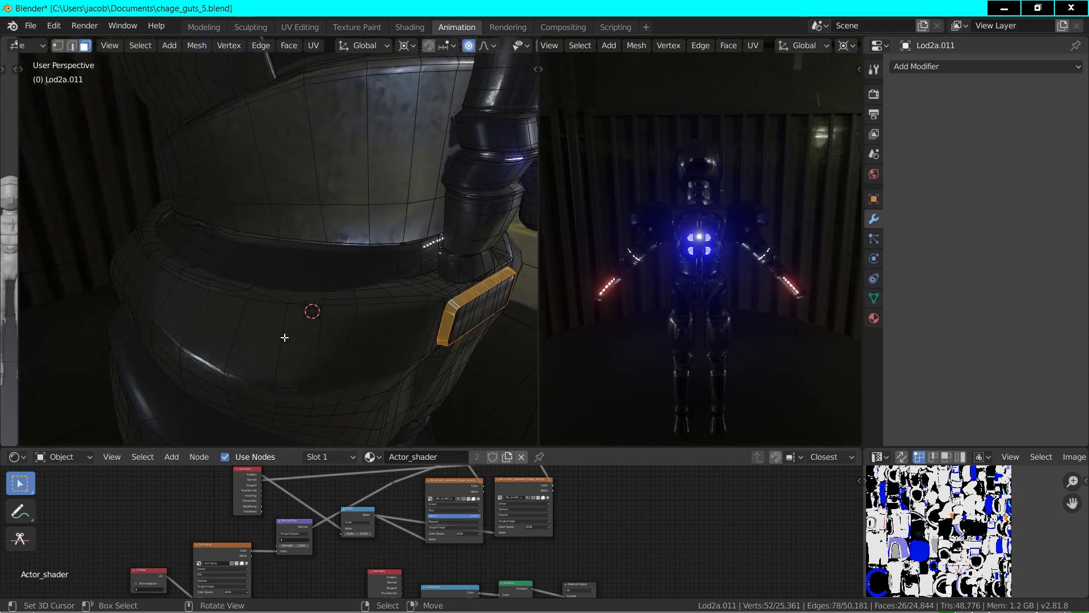
pyautogui.moveTo(359, 307)
pyautogui.mouseDown(button='middle')
pyautogui.moveTo(377, 316)
pyautogui.moveTo(360, 311)
pyautogui.mouseUp(button='middle')
pyautogui.moveTo(390, 267); pyautogui.dragTo(382, 324, button='middle')
# - Add a new single-bone Armature at the 3D cursor on the robot's waist
pyautogui.press('Tab')
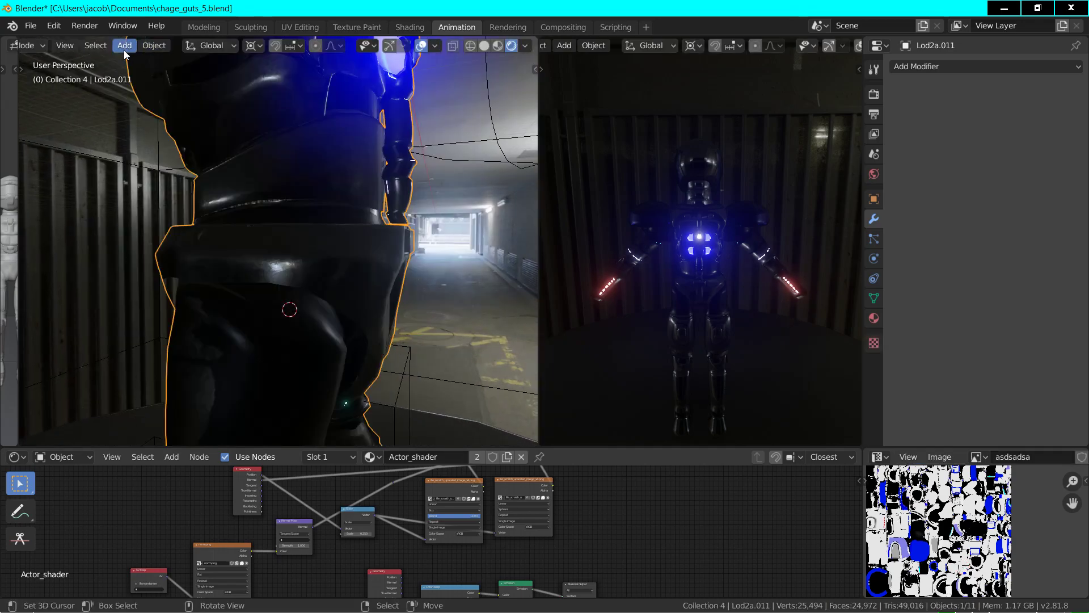
pyautogui.click(124, 50)
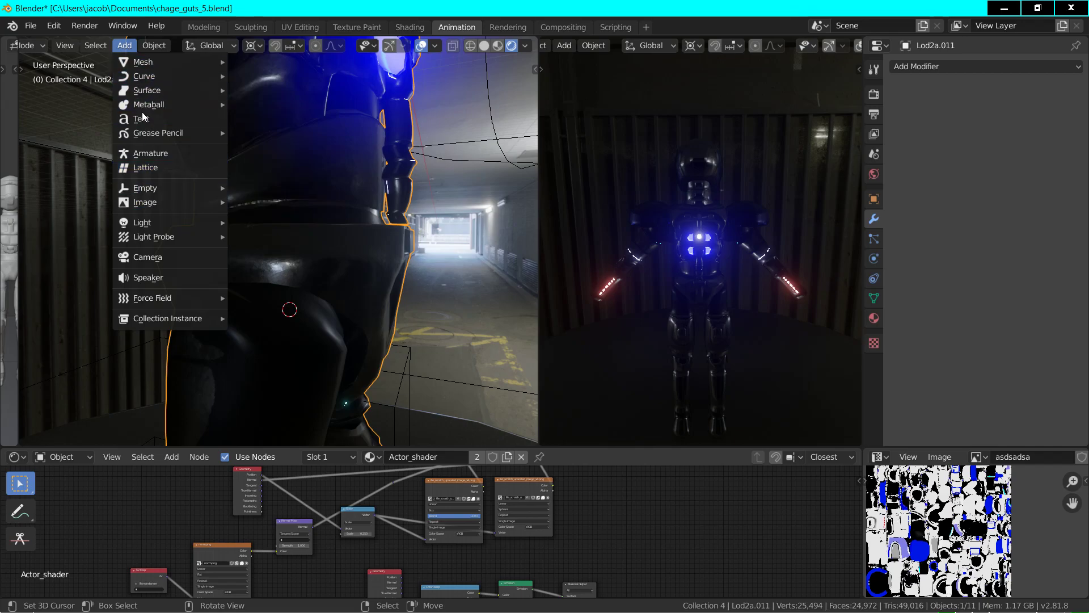
pyautogui.moveTo(158, 243)
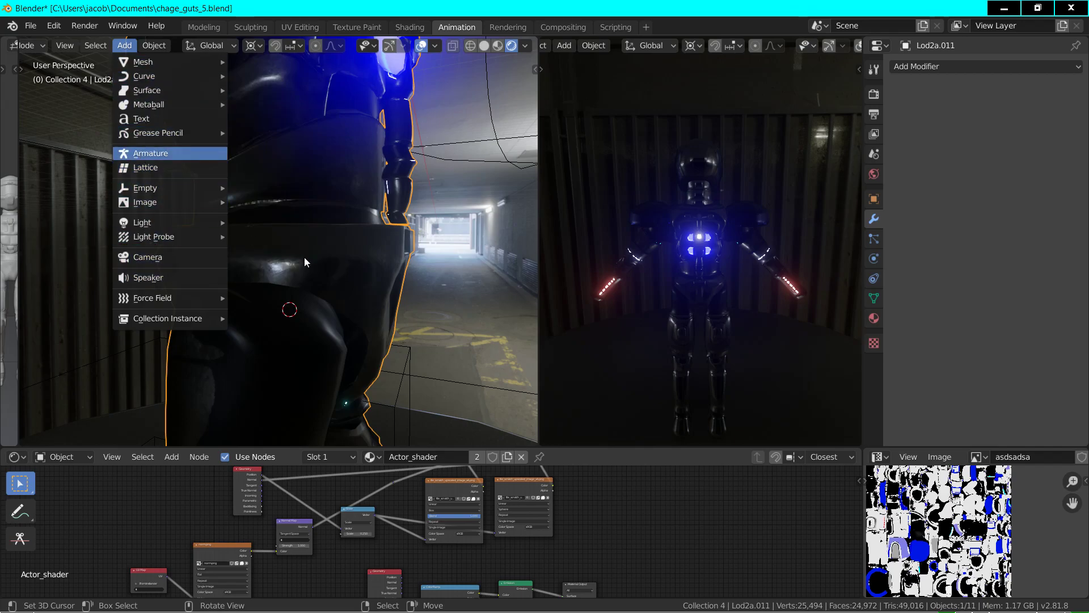
pyautogui.press('Return')
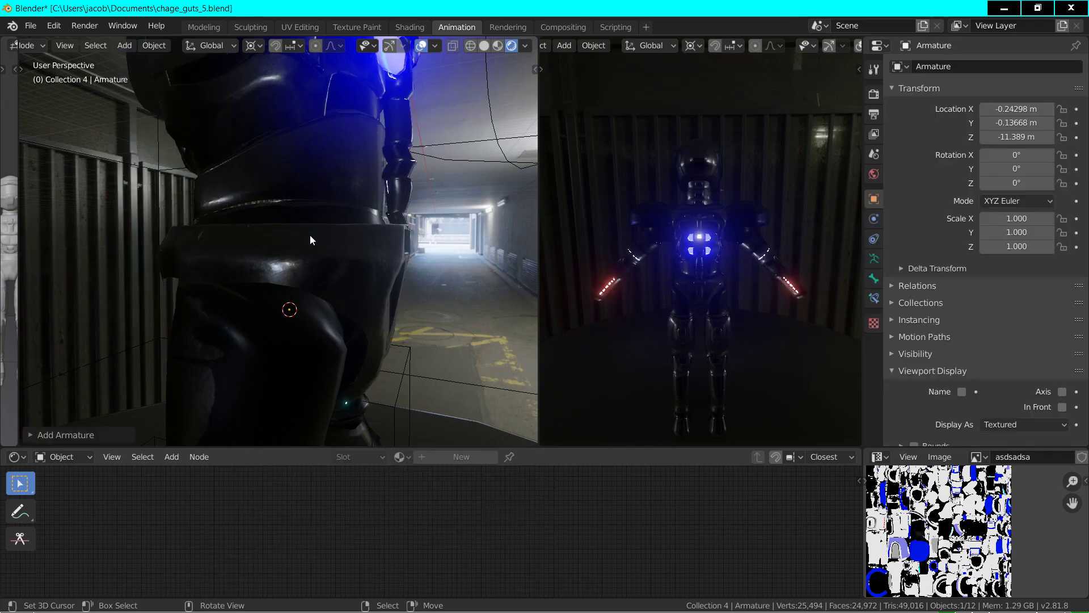
pyautogui.scroll(-5, 310, 235)
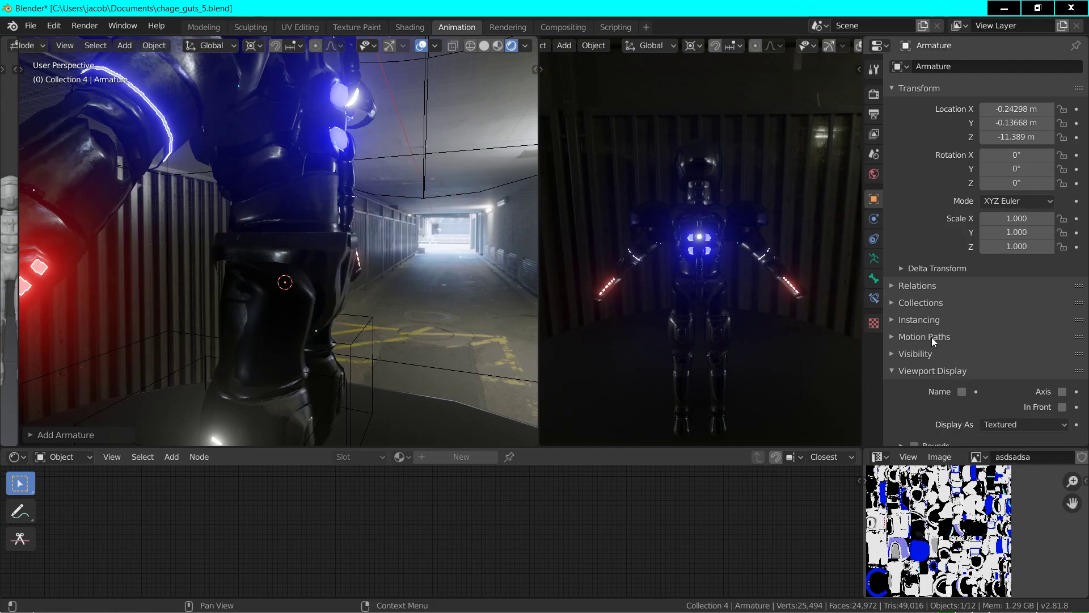
# - Tick In Front in the armature's Viewport Display settings and view from behind the robot
pyautogui.click(873, 278)
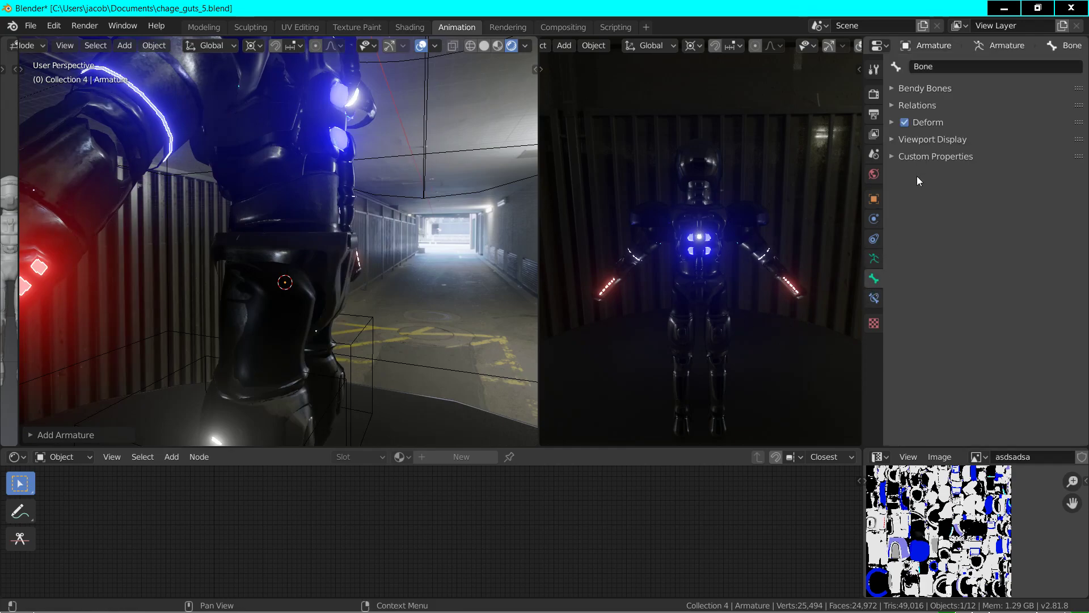
pyautogui.click(873, 298)
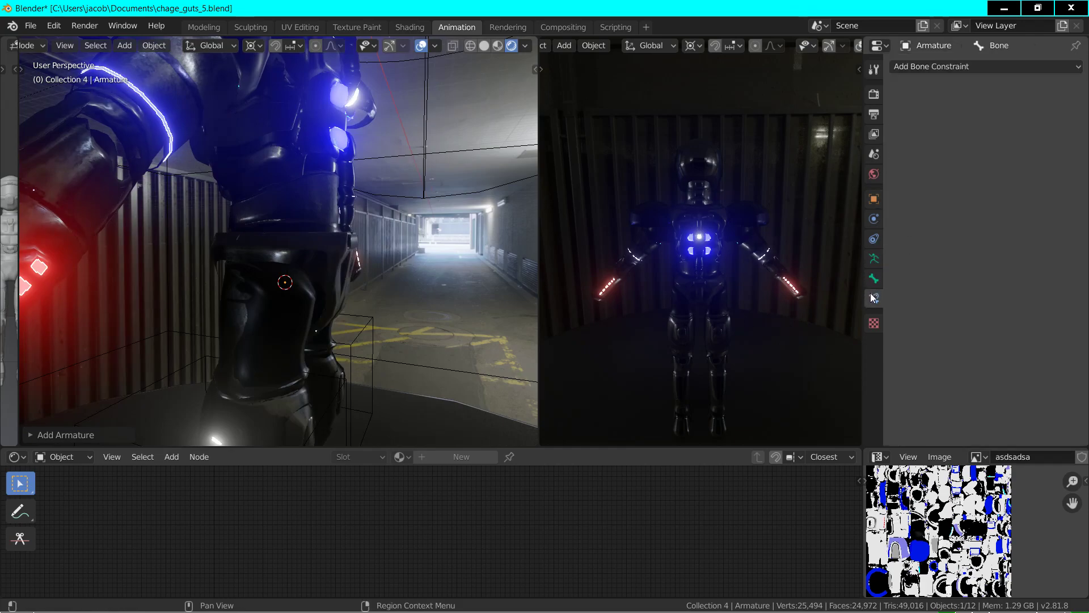
pyautogui.click(874, 259)
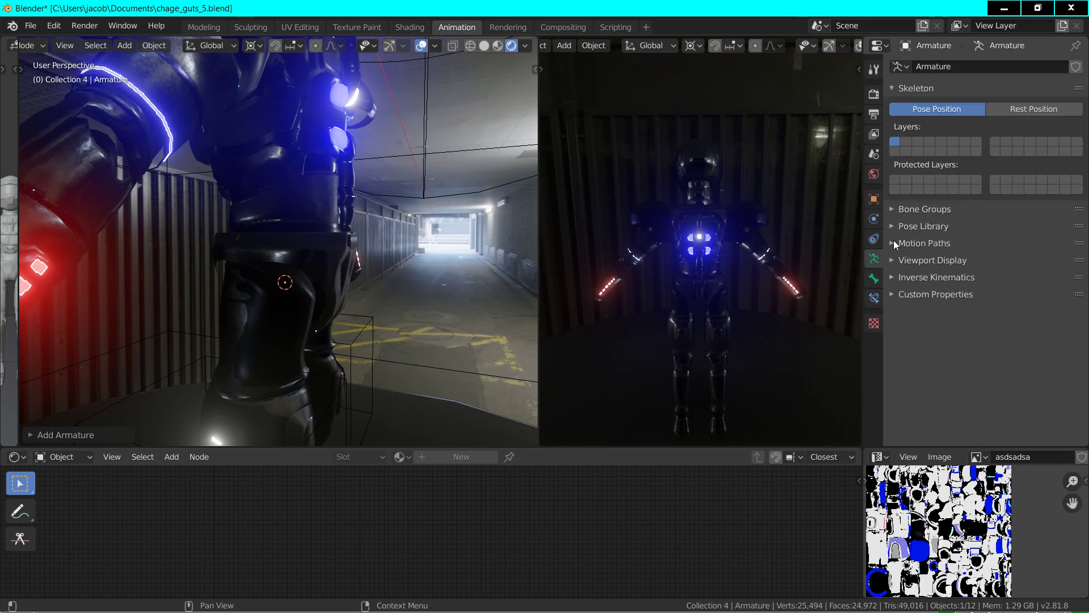
pyautogui.click(893, 260)
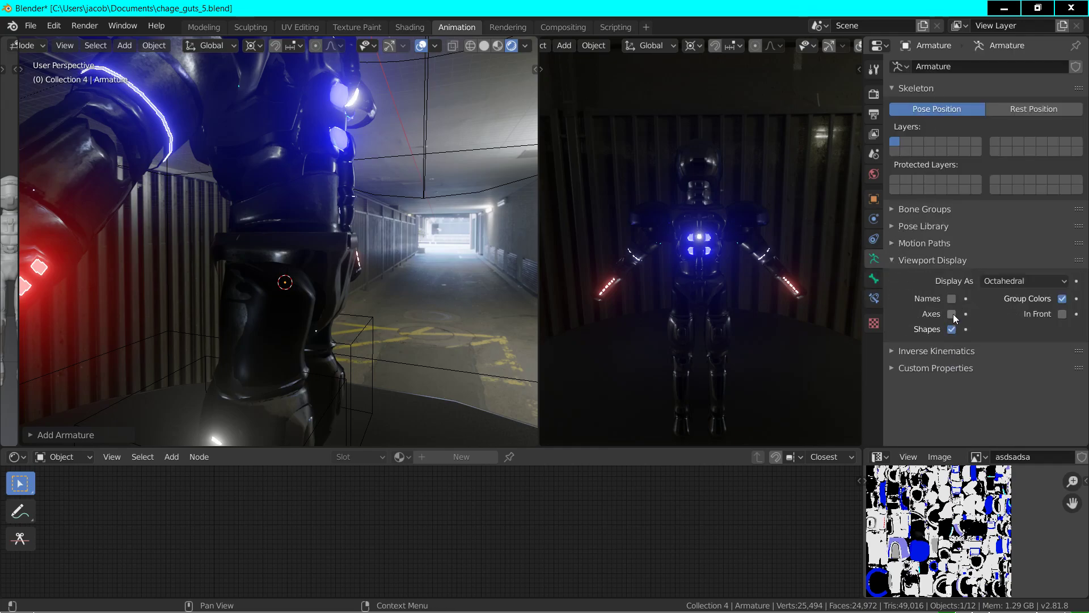
pyautogui.click(1056, 315)
pyautogui.moveTo(176, 278); pyautogui.dragTo(322, 251, button='middle')
# - In Edit Mode, slide the first bone along global Y into place at the robot's hips
pyautogui.press('Tab')
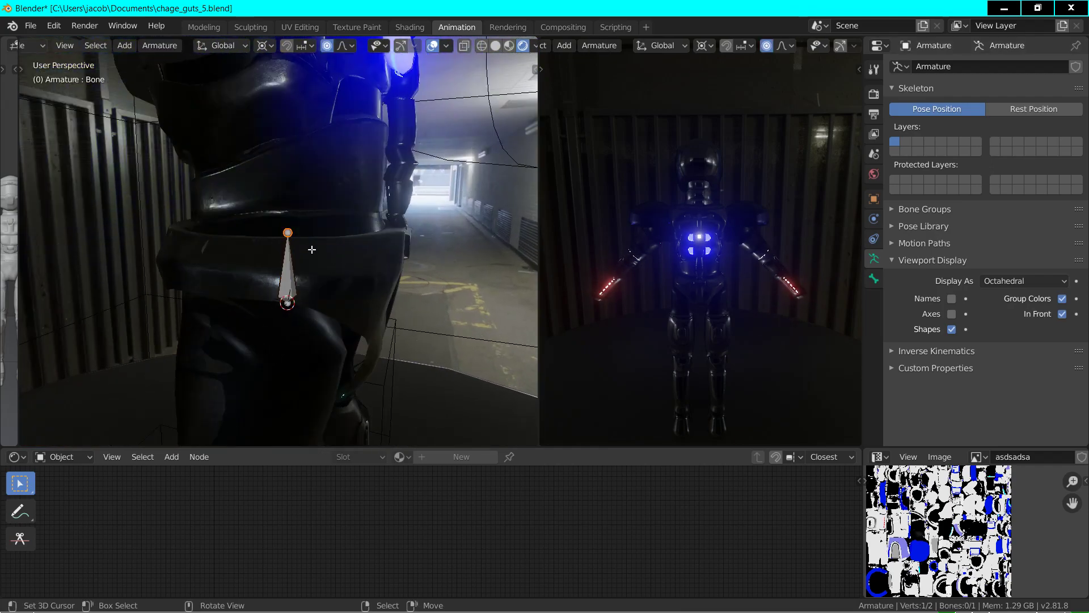
pyautogui.press('g')
pyautogui.press('y')
pyautogui.click(422, 256)
pyautogui.moveTo(422, 257); pyautogui.dragTo(243, 304, button='middle')
pyautogui.press('g')
pyautogui.press('y')
pyautogui.click(248, 277)
pyautogui.press('g')
pyautogui.press('y')
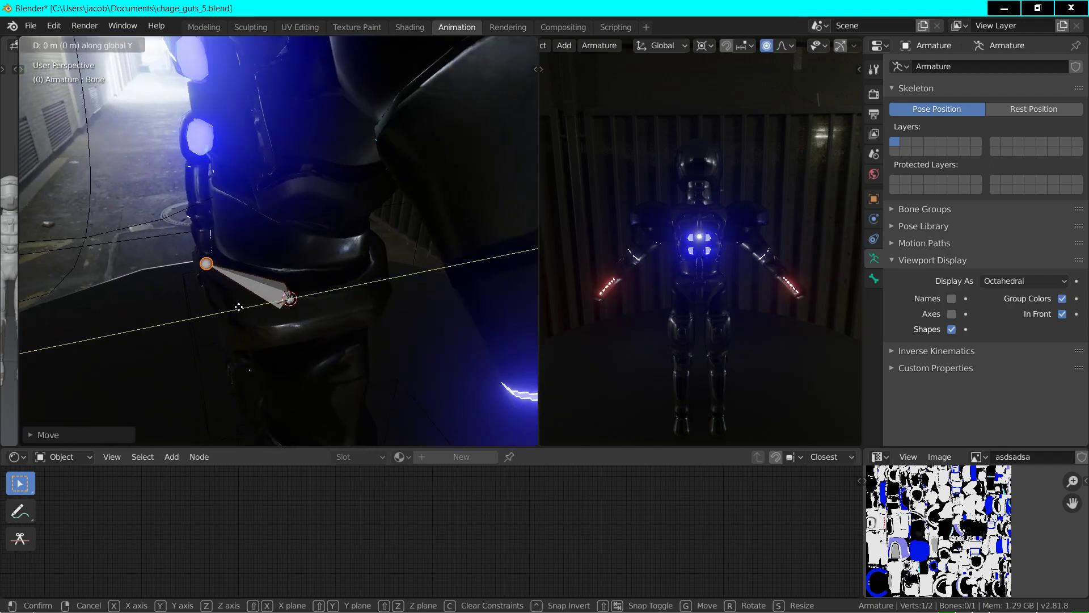
pyautogui.click(244, 305)
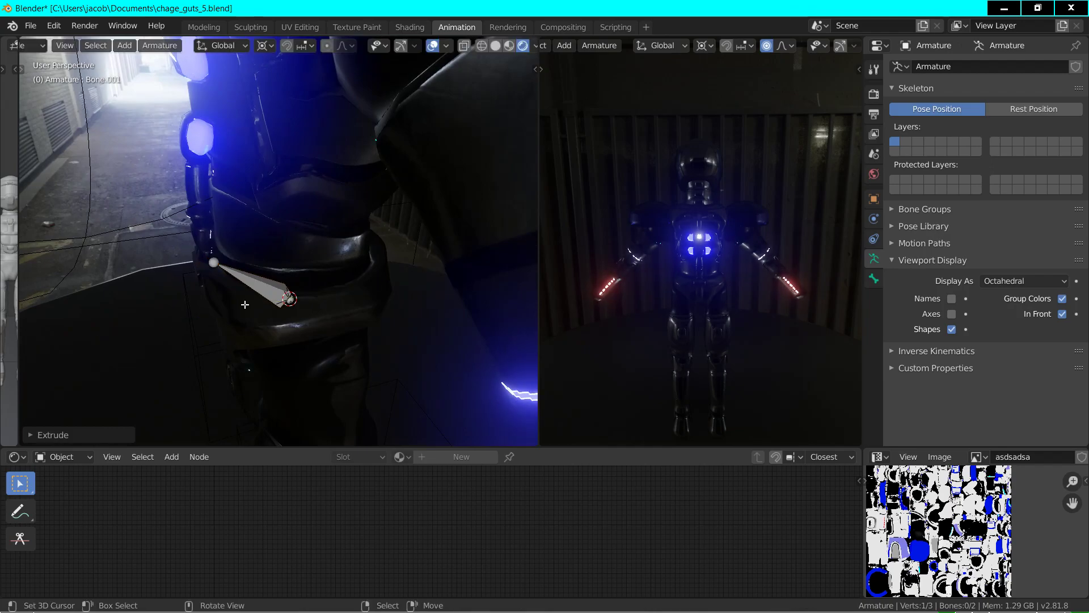
# - Extrude Bone.001 straight up along Z and adjust its tip height
pyautogui.press('e')
pyautogui.press('z')
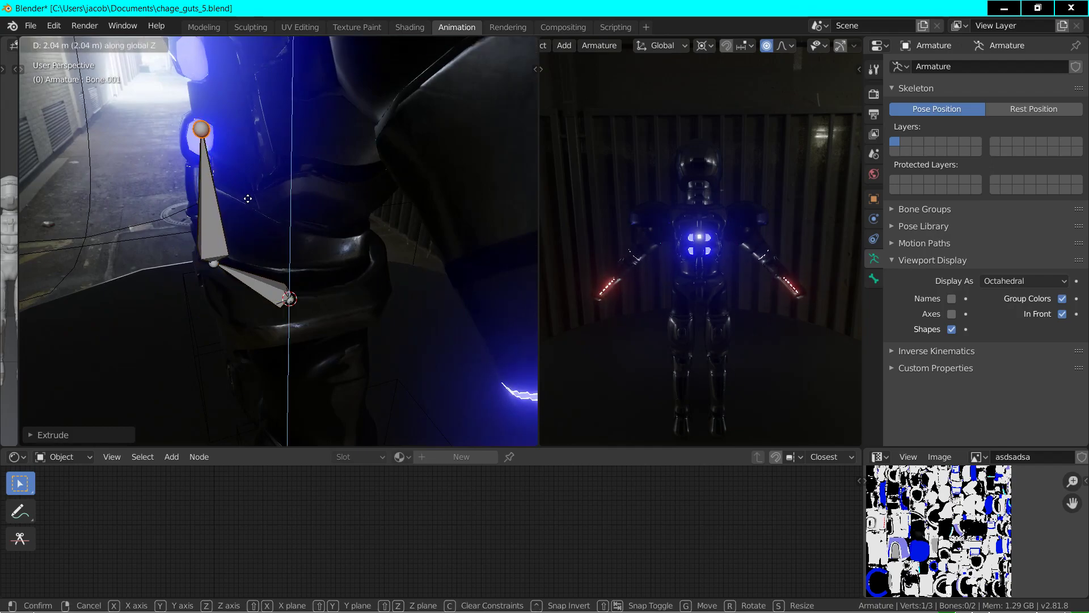
pyautogui.click(248, 202)
pyautogui.moveTo(248, 202); pyautogui.dragTo(267, 197, button='middle')
pyautogui.press('g')
pyautogui.press('z')
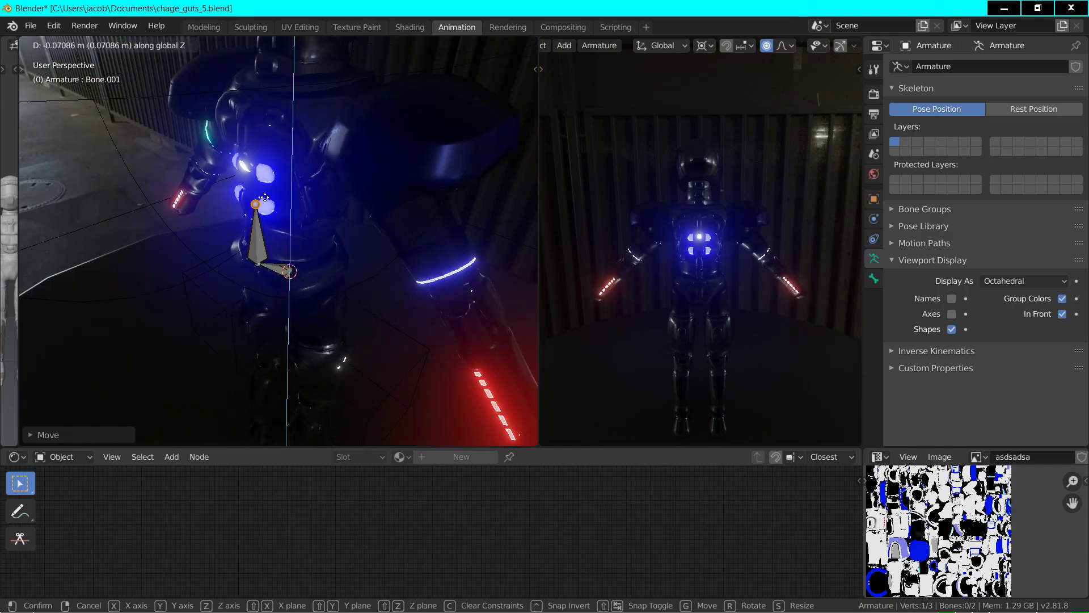
pyautogui.click(265, 198)
# - Extrude Bone.002 upward along Z and shift its tip along global Y
pyautogui.press('e')
pyautogui.press('z')
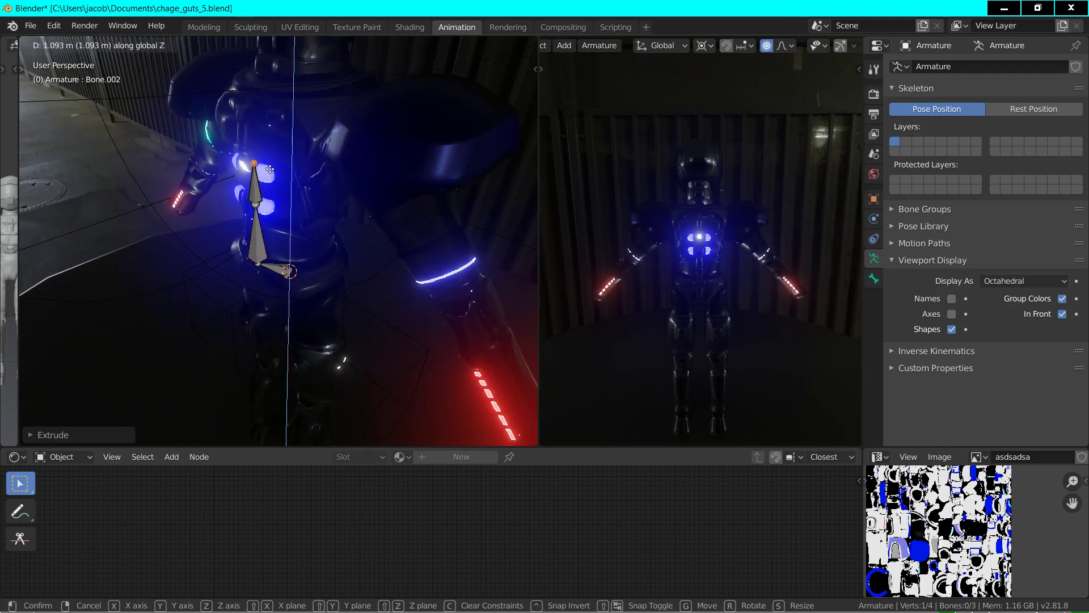
pyautogui.click(270, 169)
pyautogui.moveTo(270, 169); pyautogui.dragTo(252, 189, button='middle')
pyautogui.press('g')
pyautogui.press('y')
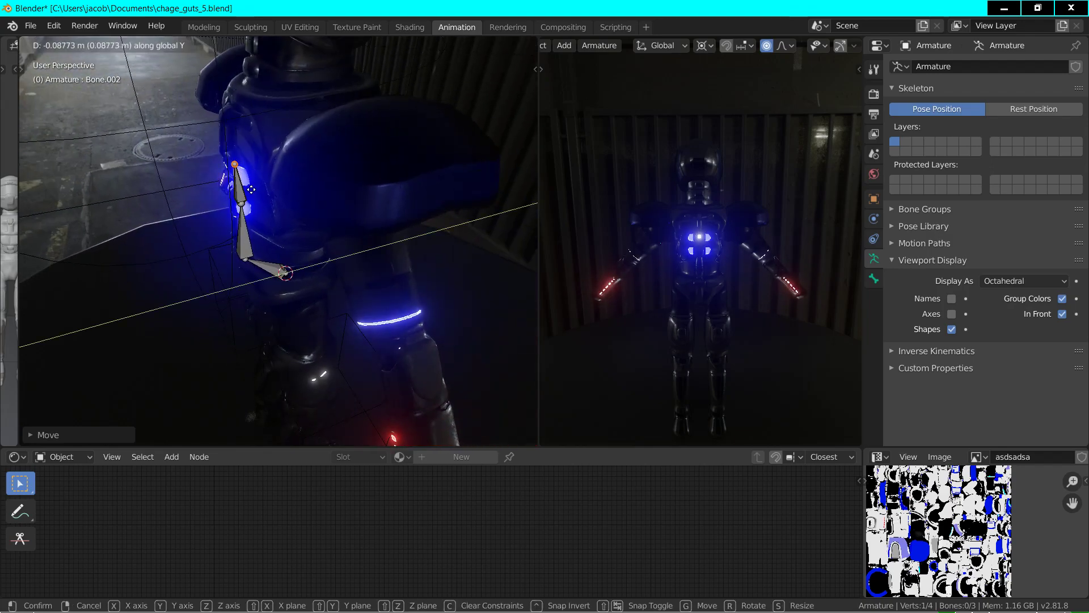
pyautogui.click(252, 189)
# - Extrude Bone.003 and Bone.004 straight up the spine along Z
pyautogui.press('e')
pyautogui.press('z')
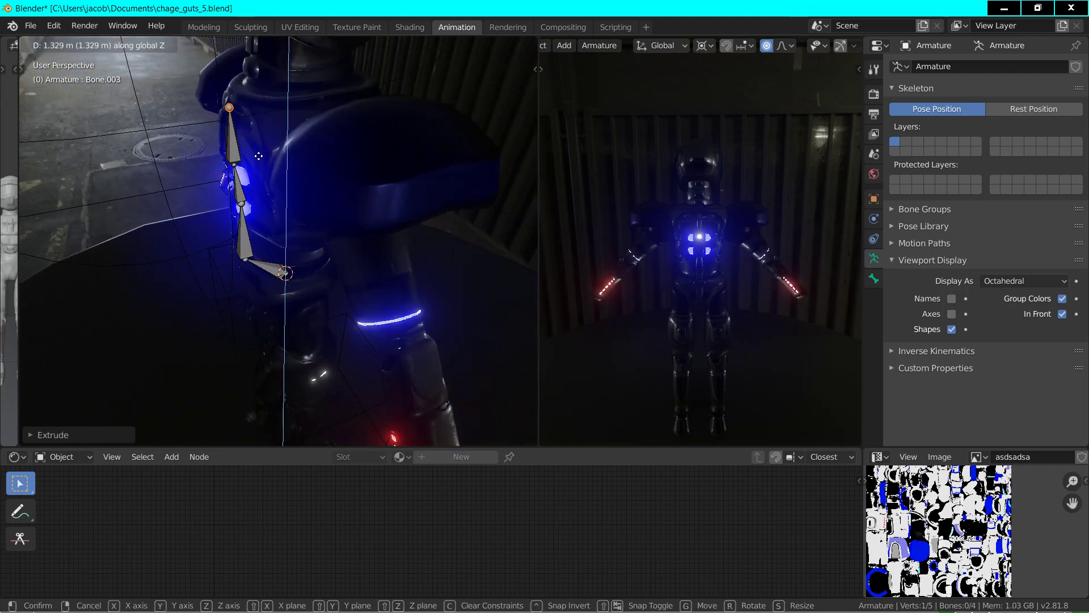
pyautogui.click(259, 156)
pyautogui.moveTo(258, 156); pyautogui.dragTo(262, 160, button='middle')
pyautogui.press('e')
pyautogui.press('z')
pyautogui.click(264, 157)
# - Reposition Bone.004's tip, nudging it vertically along Z
pyautogui.press('g')
pyautogui.press('y')
pyautogui.press('z')
pyautogui.click(281, 160)
pyautogui.press('g')
pyautogui.press('z')
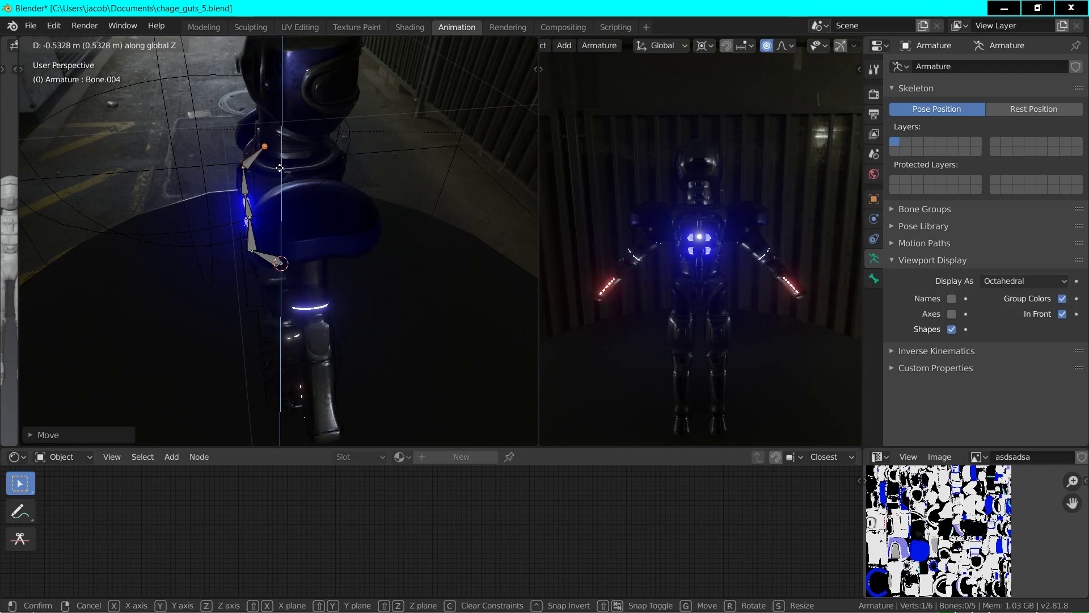
pyautogui.click(280, 167)
# - Extrude Bone.005 and place its tip by moving it along Z and Y
pyautogui.press('e')
pyautogui.rightClick(279, 168)
pyautogui.press('g')
pyautogui.press('z')
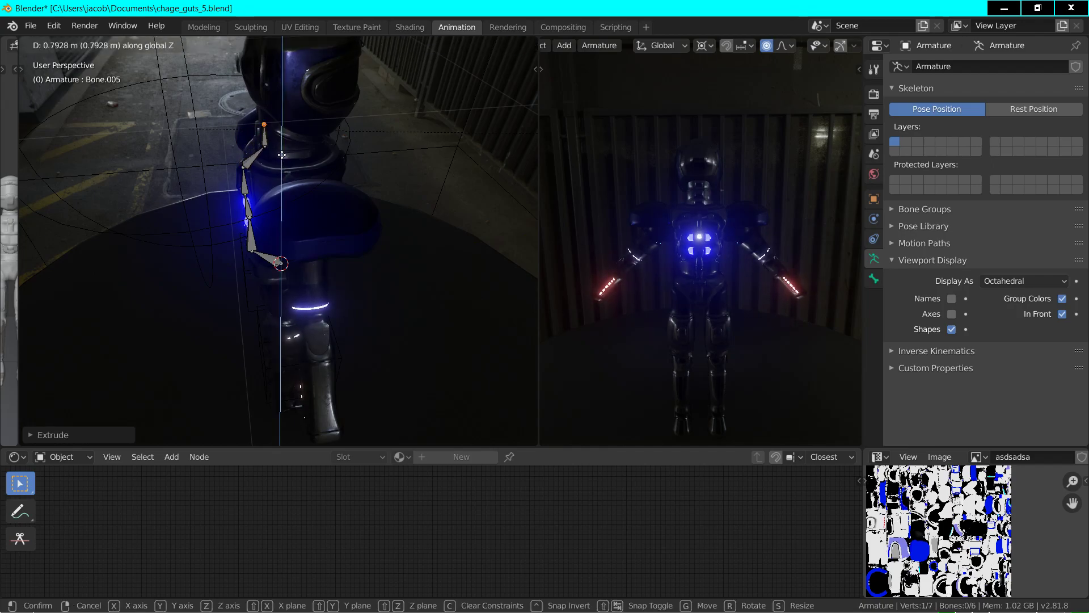
pyautogui.click(282, 150)
pyautogui.press('g')
pyautogui.press('y')
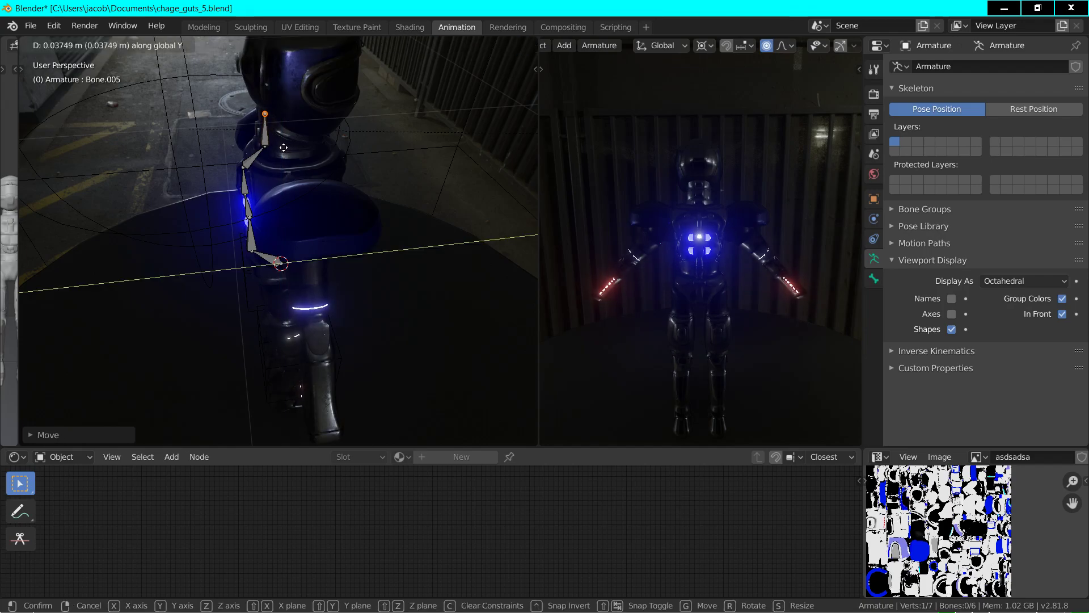
pyautogui.click(283, 147)
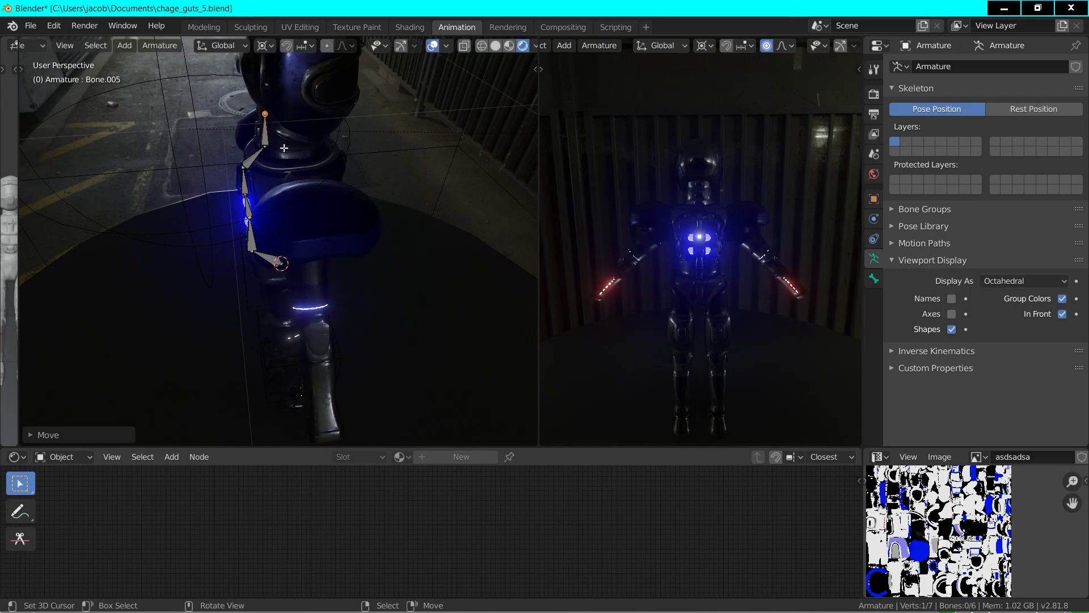
# - Lower the top bone tip, adjust the joint beneath it, and shift the tip along Y
pyautogui.moveTo(284, 149); pyautogui.dragTo(298, 130, button='middle')
pyautogui.press('g')
pyautogui.press('z')
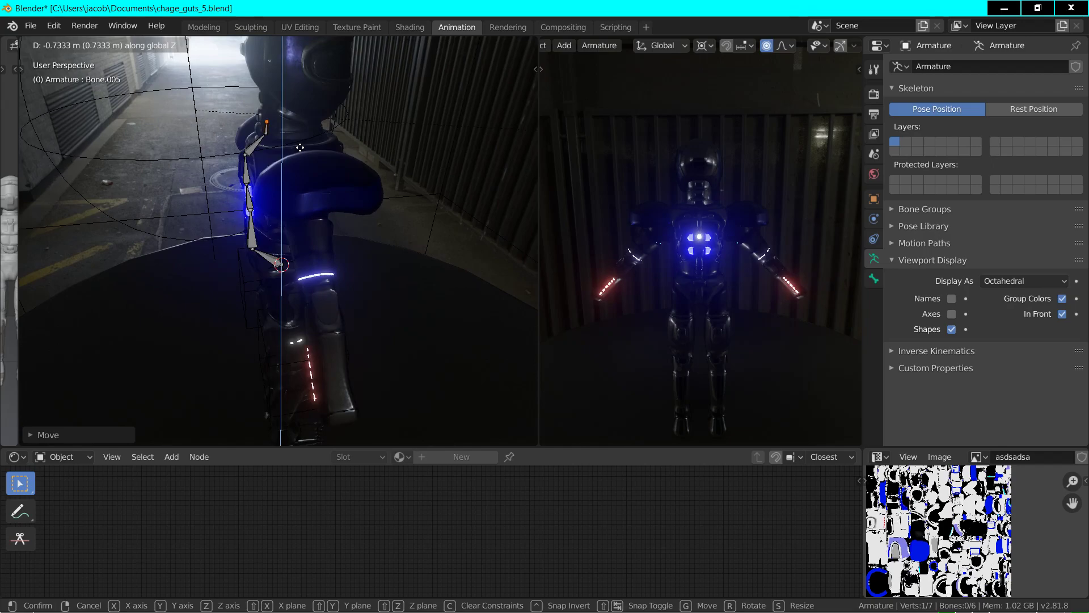
pyautogui.click(298, 148)
pyautogui.rightClick(268, 135)
pyautogui.press('g')
pyautogui.press('z')
pyautogui.click(269, 141)
pyautogui.rightClick(268, 124)
pyautogui.press('g')
pyautogui.press('y')
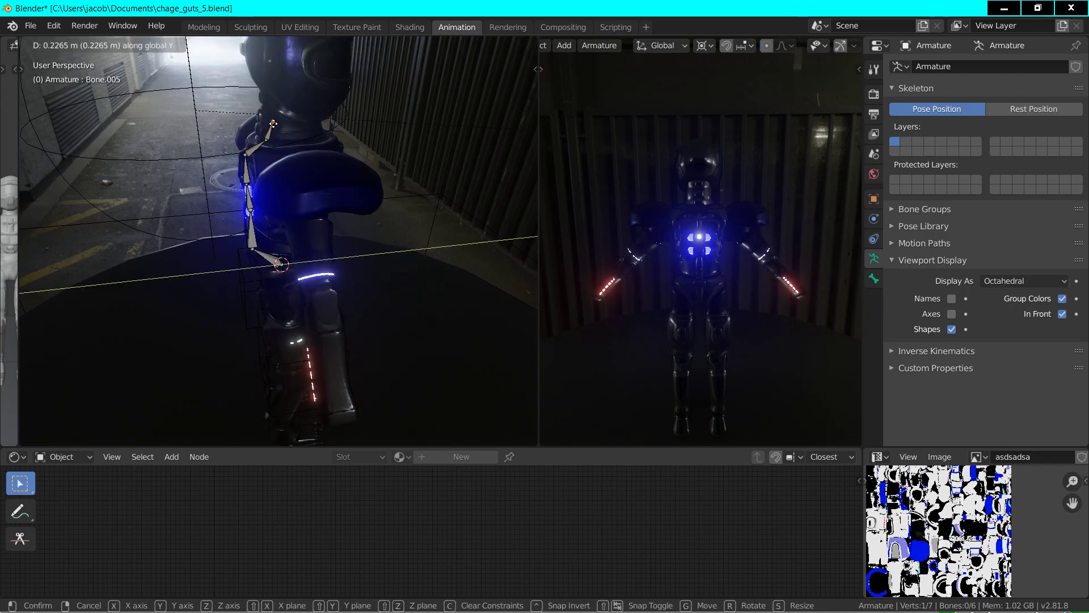
pyautogui.click(270, 123)
# - Extrude Bone.006 and Bone.007 up to the head, then return to Object Mode
pyautogui.moveTo(270, 123); pyautogui.dragTo(298, 120, button='middle')
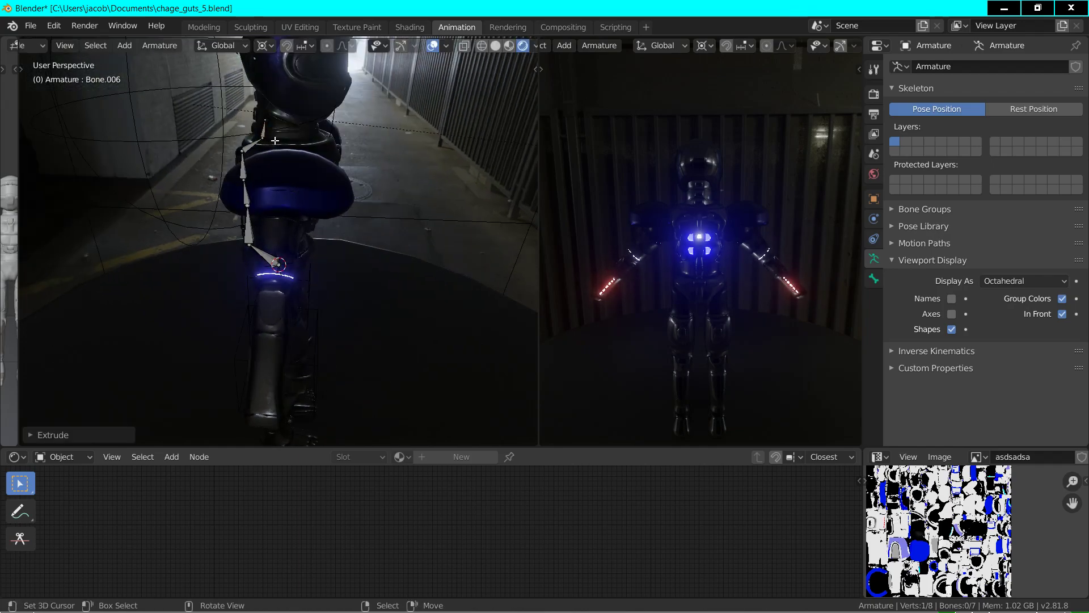
pyautogui.press('e')
pyautogui.press('z')
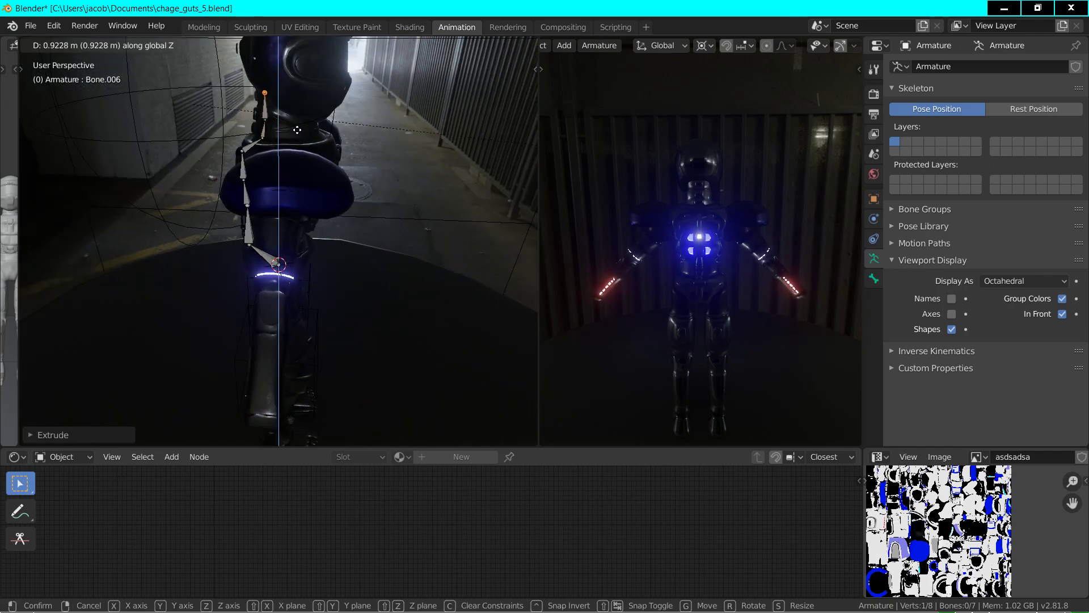
pyautogui.click(298, 133)
pyautogui.press('e')
pyautogui.press('z')
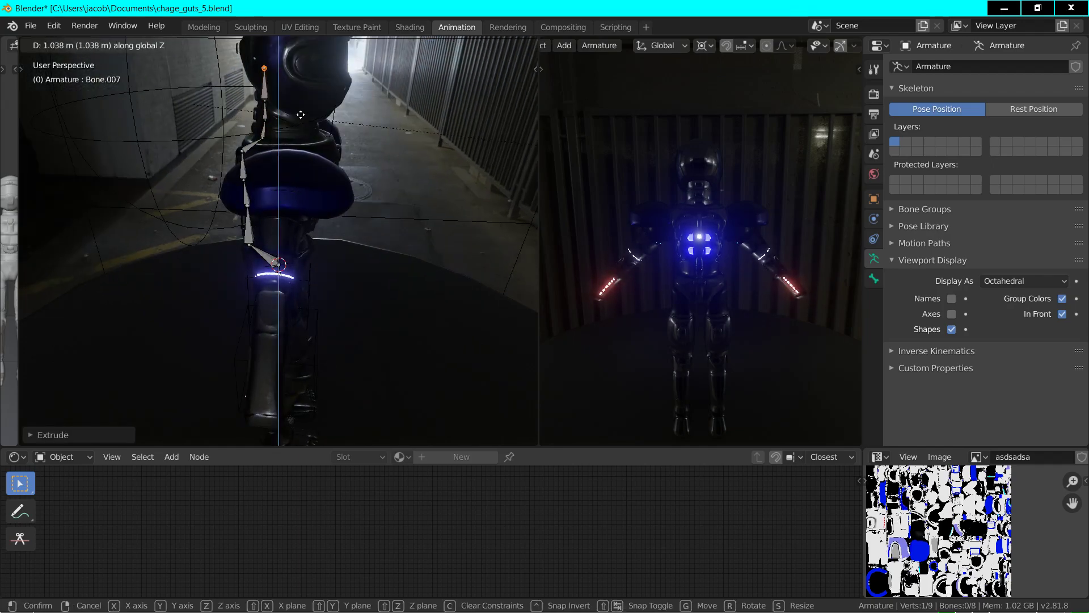
pyautogui.click(300, 107)
pyautogui.moveTo(301, 106); pyautogui.dragTo(229, 141, button='middle')
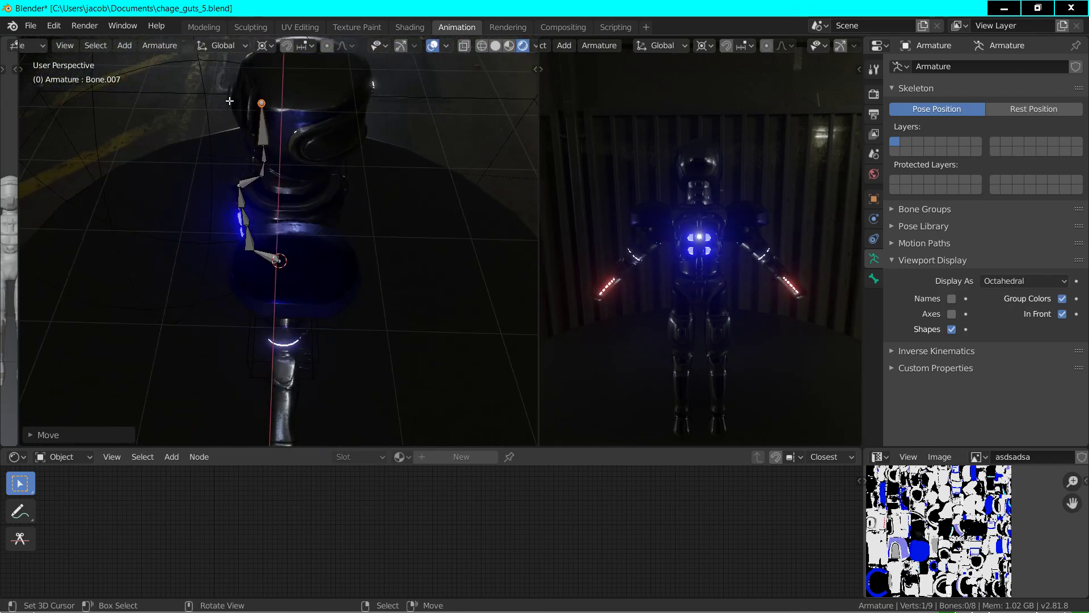
pyautogui.press('Tab')
# - Edit Lod2a.011, grow the selection, and move the selected piece along global Y
pyautogui.click(227, 108)
pyautogui.press('Tab')
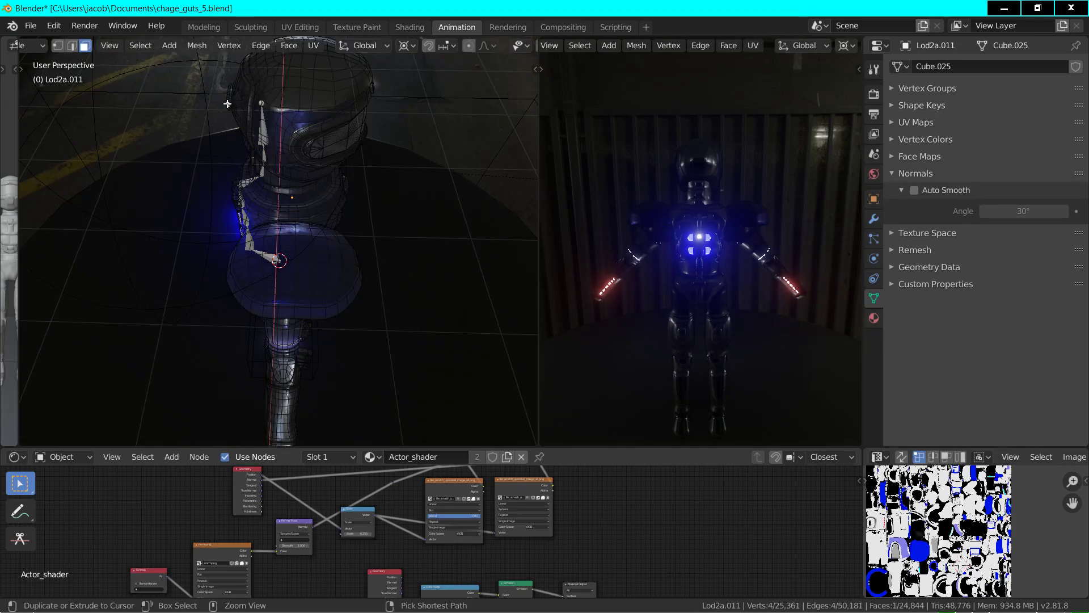
pyautogui.press('ctrl+KP_Add')
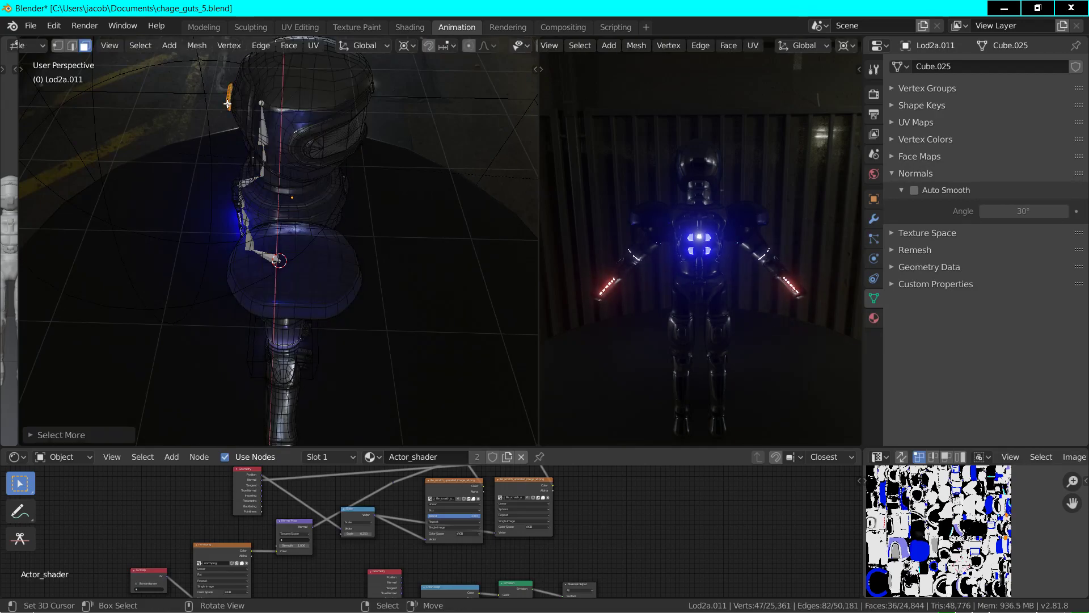
pyautogui.press('g')
pyautogui.press('x')
pyautogui.press('y')
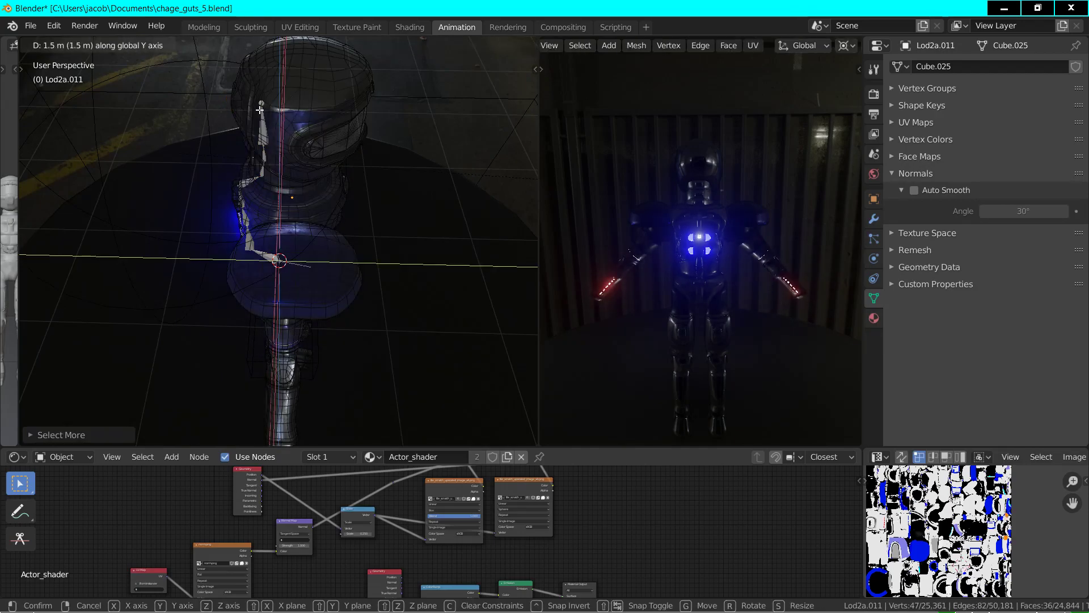
pyautogui.rightClick(259, 109)
pyautogui.moveTo(260, 109); pyautogui.dragTo(299, 126, button='middle')
pyautogui.press('g')
pyautogui.press('y')
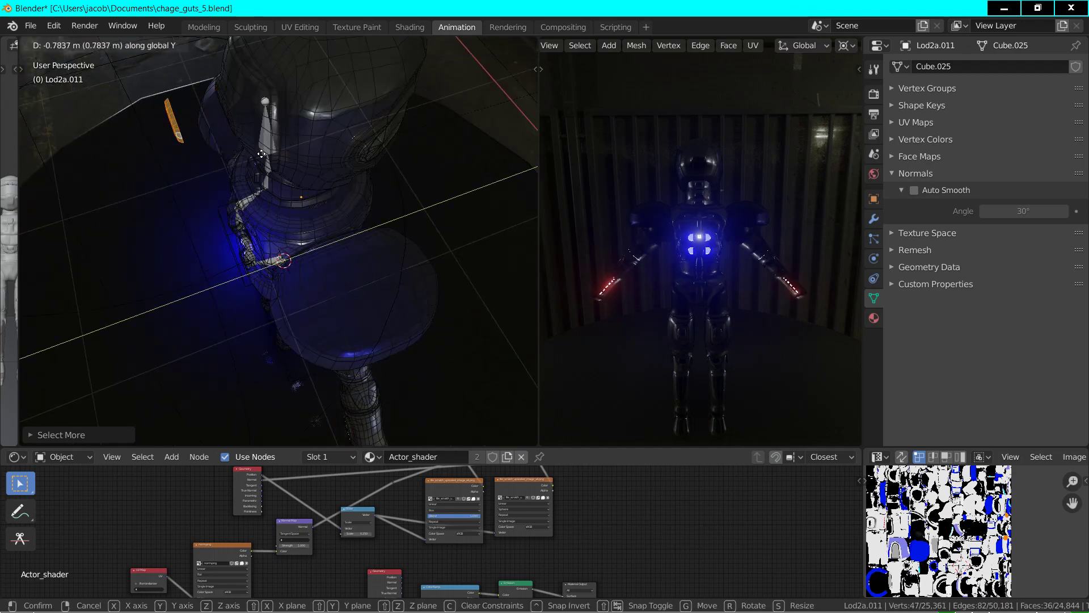
pyautogui.click(298, 147)
pyautogui.moveTo(298, 147); pyautogui.dragTo(263, 112, button='middle')
# - Select a couple of faces, grow them into a block, and delete those faces
pyautogui.click(283, 122)
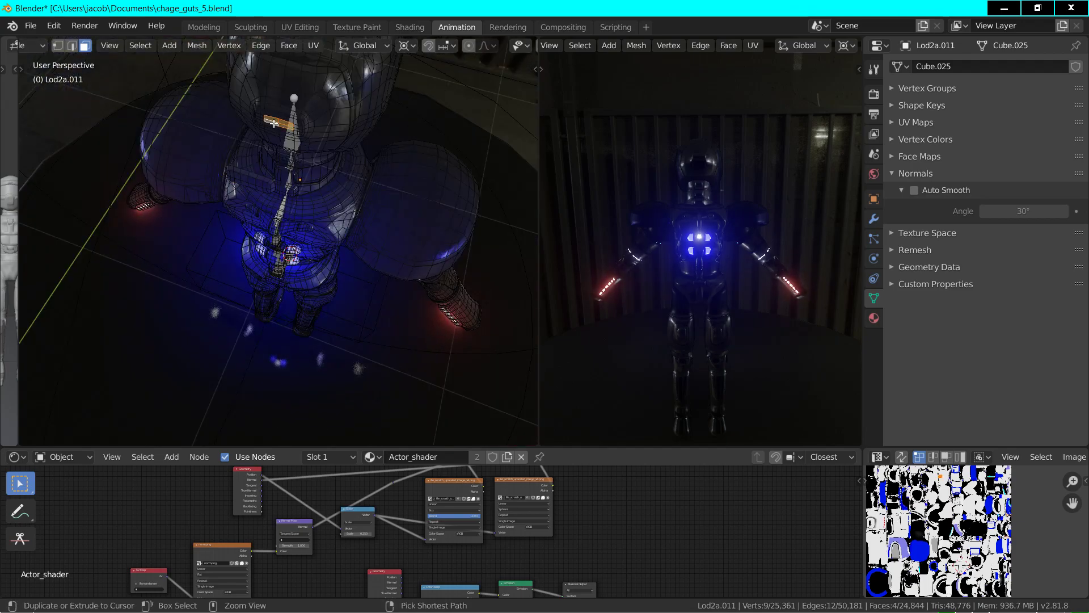
pyautogui.press('ctrl+KP_Add')
pyautogui.press('x')
pyautogui.press('Down')
pyautogui.press('Down')
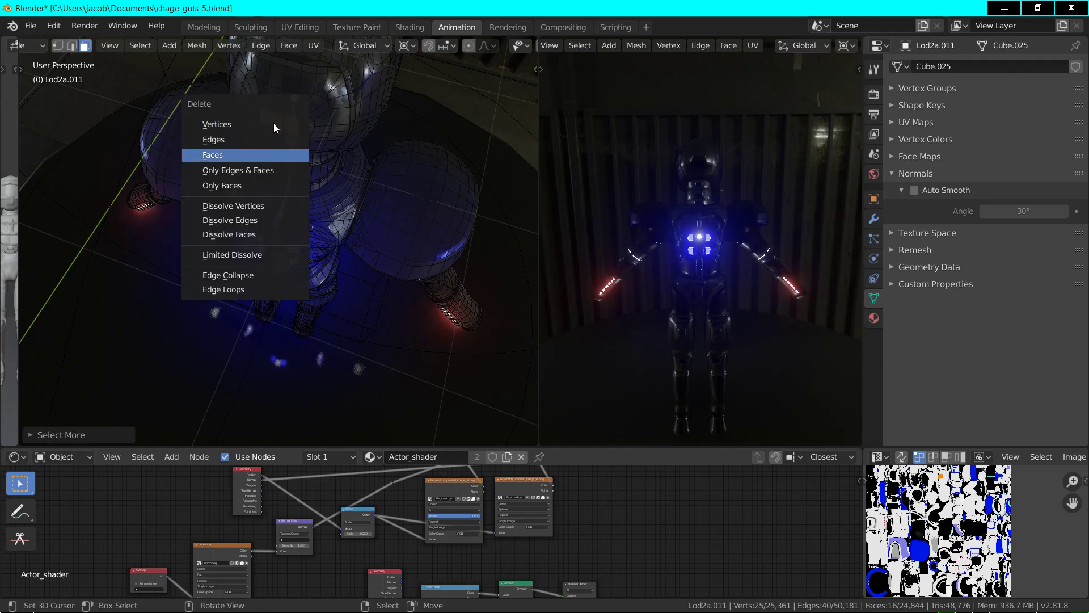
pyautogui.press('Return')
# - Shift a grown strip of faces 1.2 m along global Y and leave Edit Mode
pyautogui.click(253, 185)
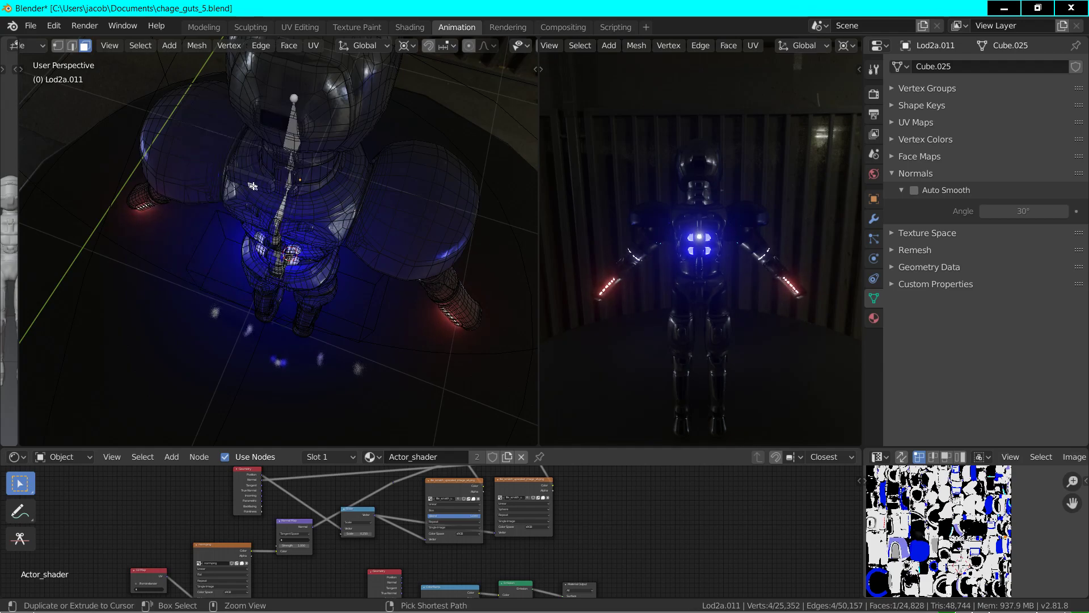
pyautogui.press('ctrl+KP_Add')
pyautogui.press('g')
pyautogui.press('y')
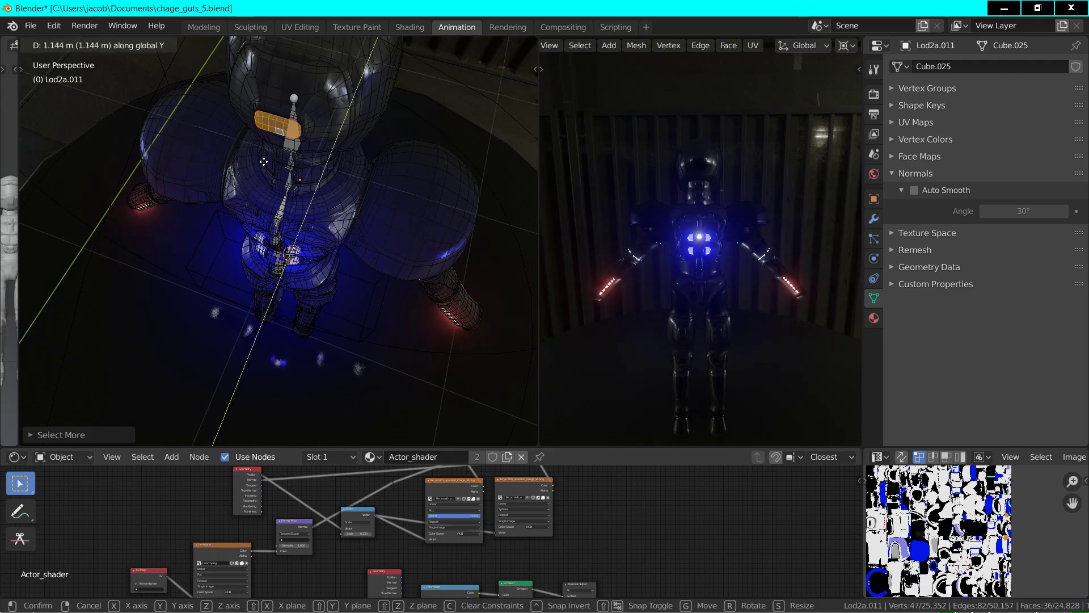
pyautogui.write('.1')
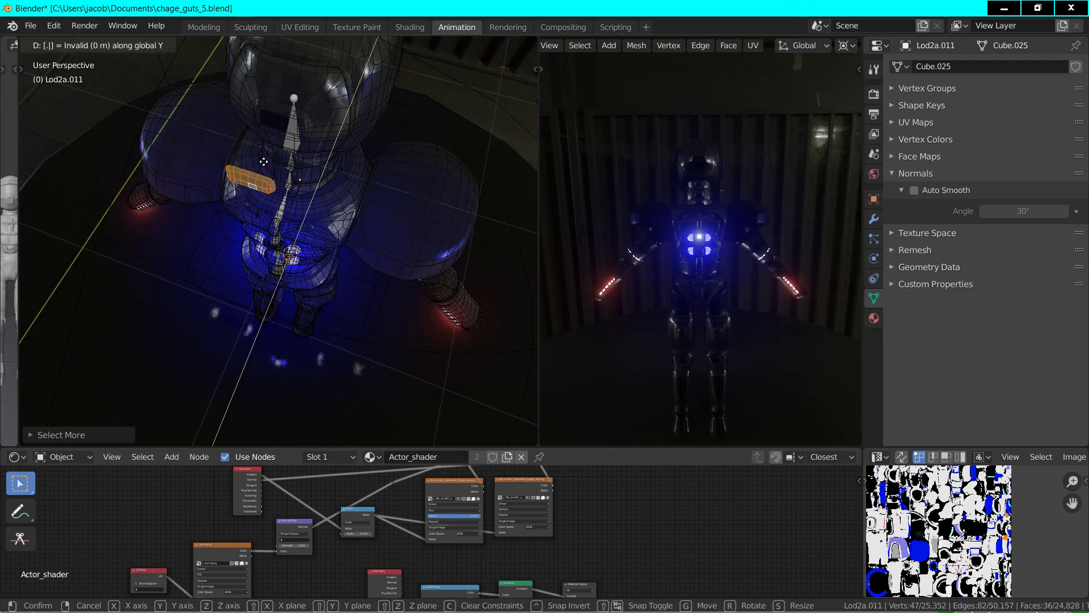
pyautogui.write('5')
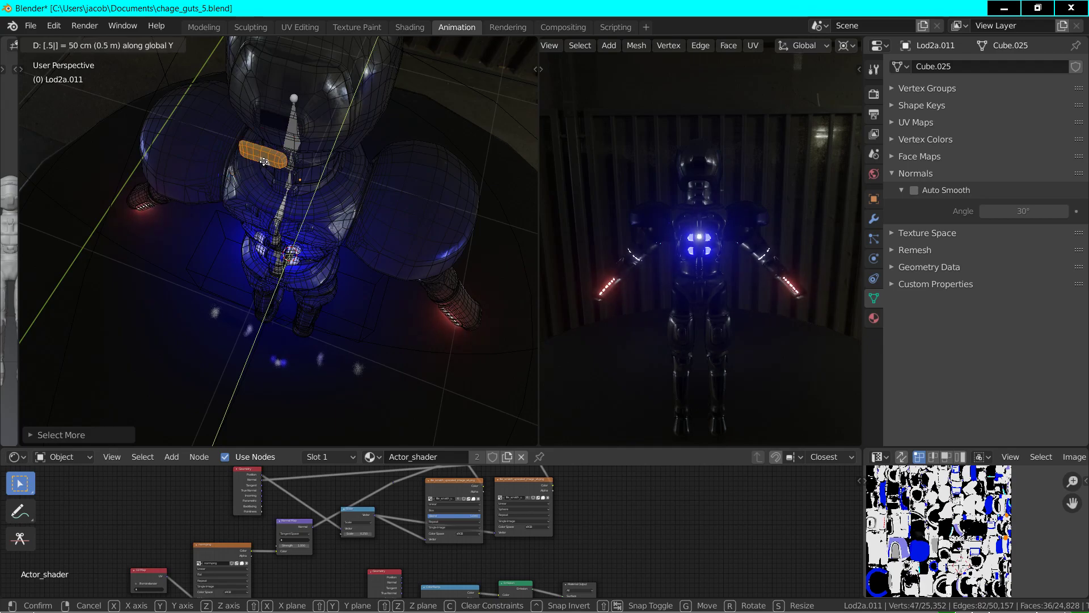
pyautogui.press('BackSpace')
pyautogui.press('BackSpace')
pyautogui.write('1.')
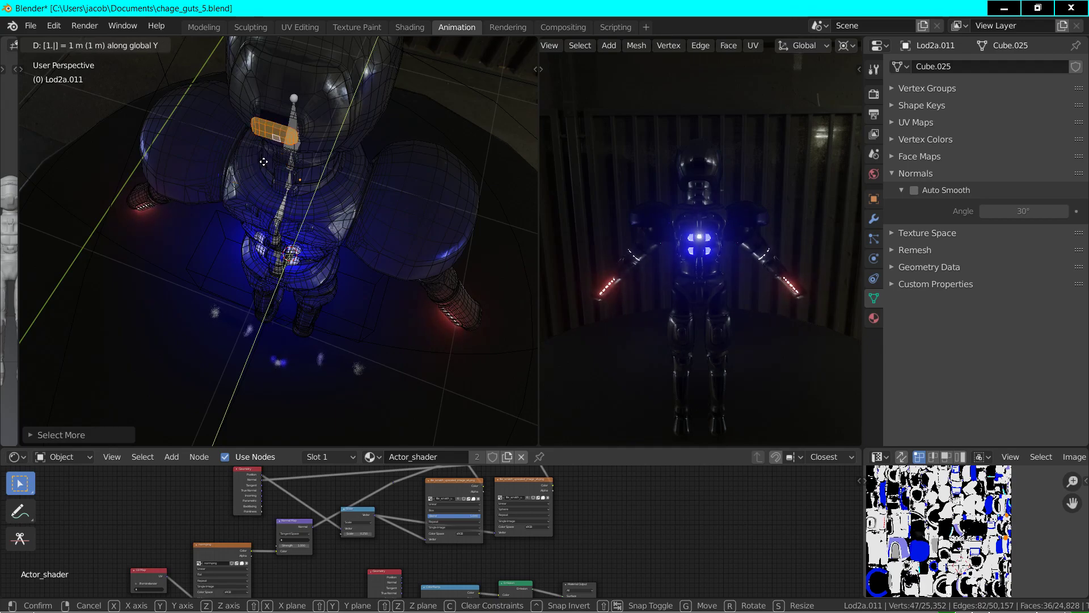
pyautogui.write('5')
pyautogui.press('BackSpace')
pyautogui.write('2')
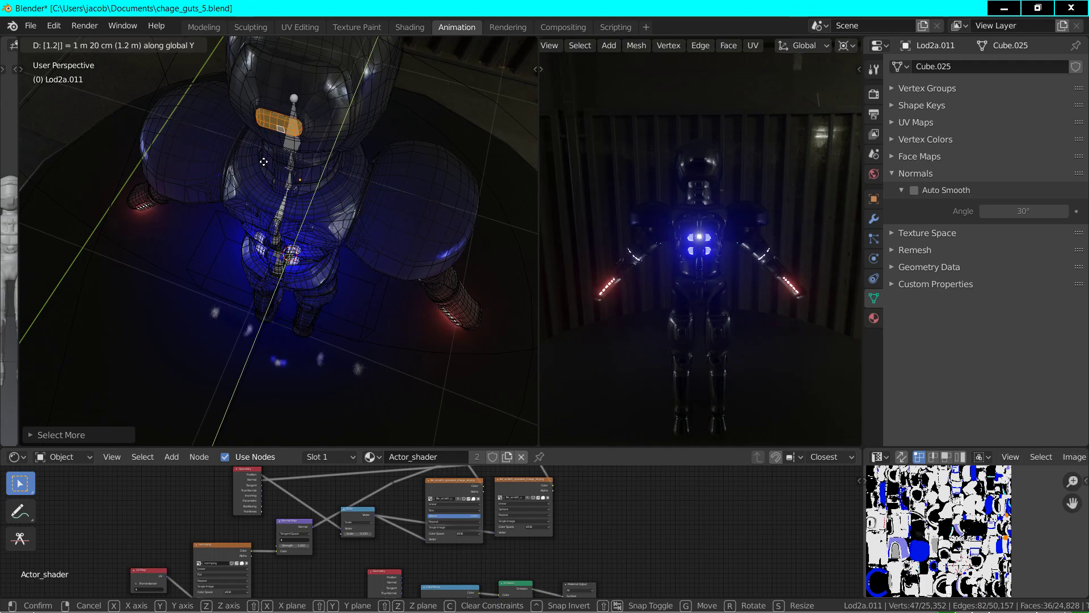
pyautogui.write('5')
pyautogui.press('BackSpace')
pyautogui.press('Return')
pyautogui.press('Tab')
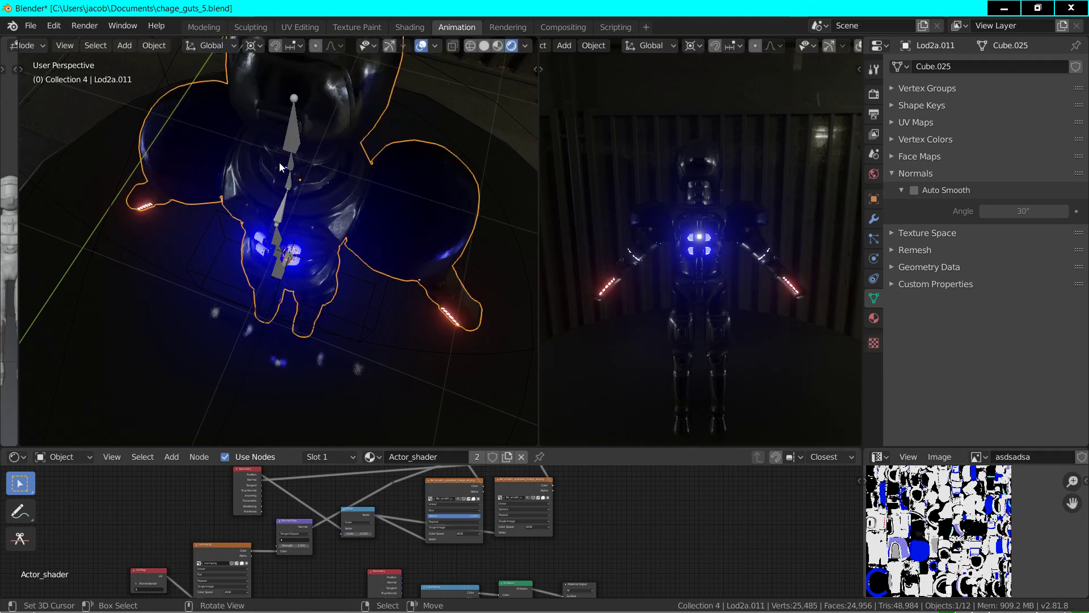
# - Inspect the robot from several angles with the viewport overlays briefly hidden
pyautogui.scroll(-3, 315, 153)
pyautogui.moveTo(419, 56); pyautogui.dragTo(379, 56, button='middle')
pyautogui.click(421, 46)
pyautogui.moveTo(317, 182); pyautogui.dragTo(332, 159, button='middle')
pyautogui.click(421, 45)
pyautogui.moveTo(327, 252); pyautogui.dragTo(247, 179, button='middle')
pyautogui.scroll(3, 241, 256)
# - Select the armature, enter its Edit Mode, and orbit to a front view
pyautogui.press('Tab')
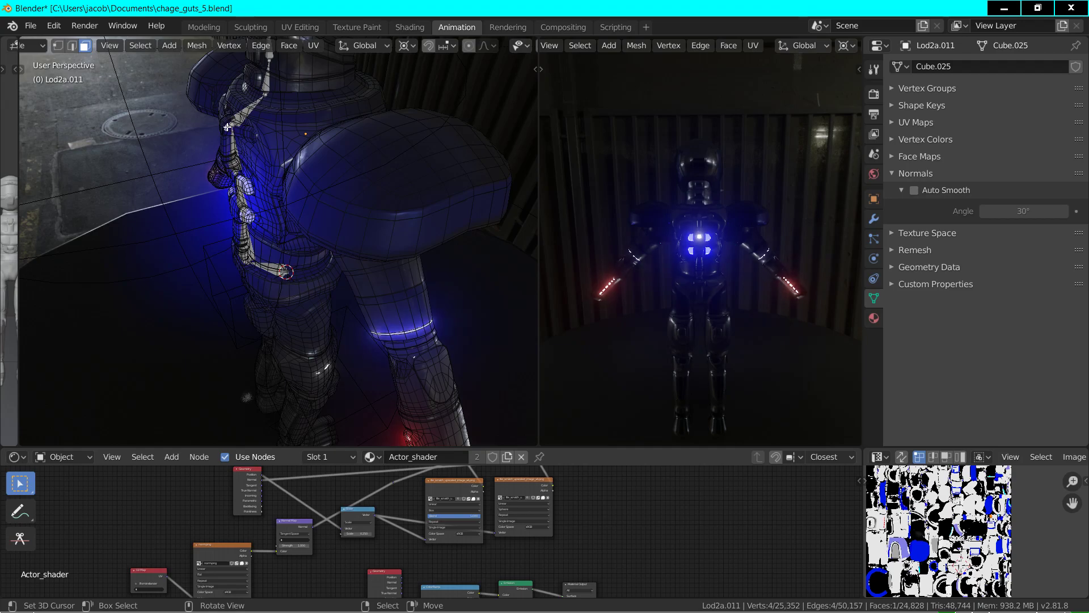
pyautogui.press('Tab')
pyautogui.click(245, 172)
pyautogui.press('Tab')
pyautogui.moveTo(232, 127); pyautogui.dragTo(303, 180, button='middle')
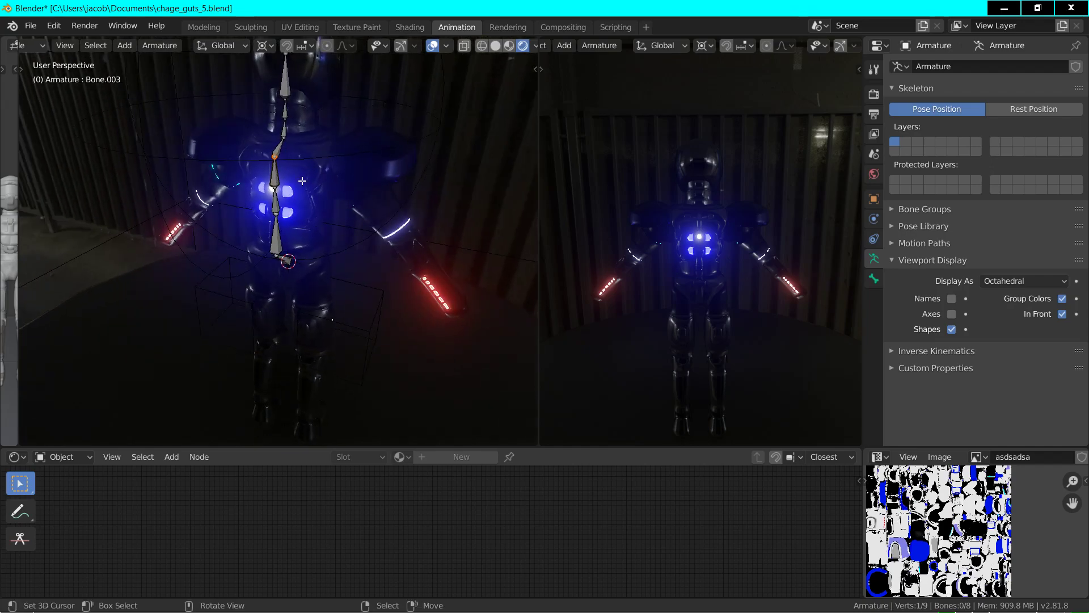
# - Extrude shoulder bones from the upper spine joint, 2 m and -2 m along X
pyautogui.press('e')
pyautogui.press('x')
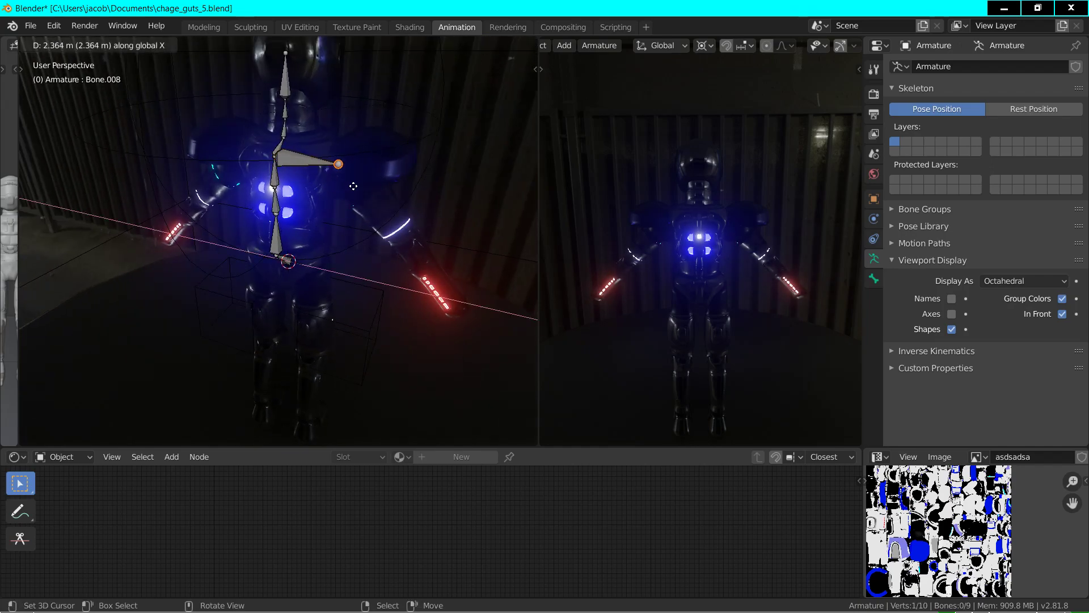
pyautogui.write('2')
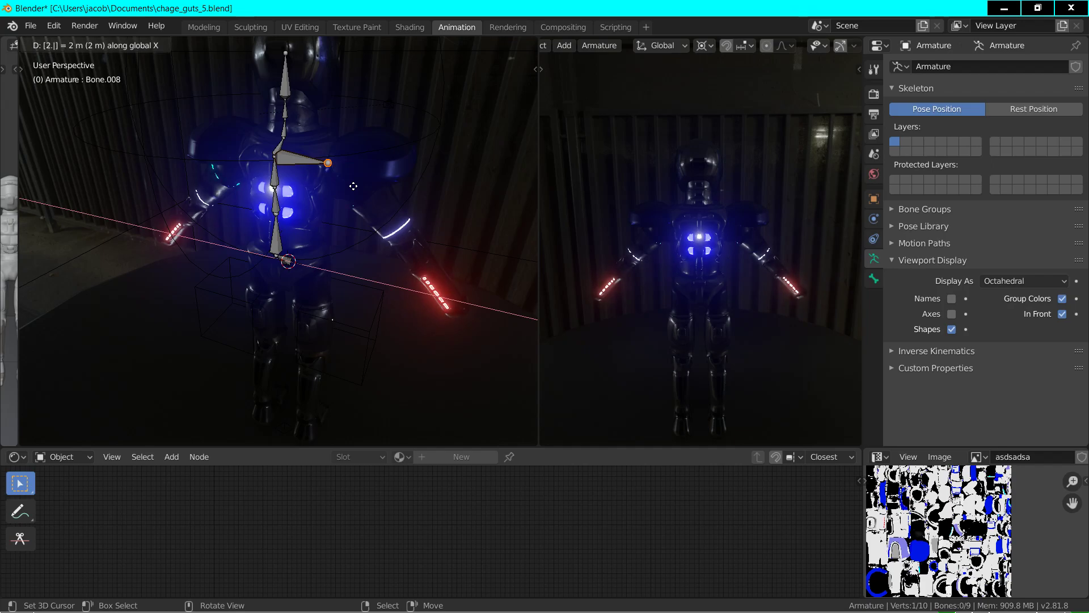
pyautogui.press('Return')
pyautogui.moveTo(353, 182); pyautogui.dragTo(287, 185, button='middle')
pyautogui.click(284, 188)
pyautogui.write('ex2')
pyautogui.write('-')
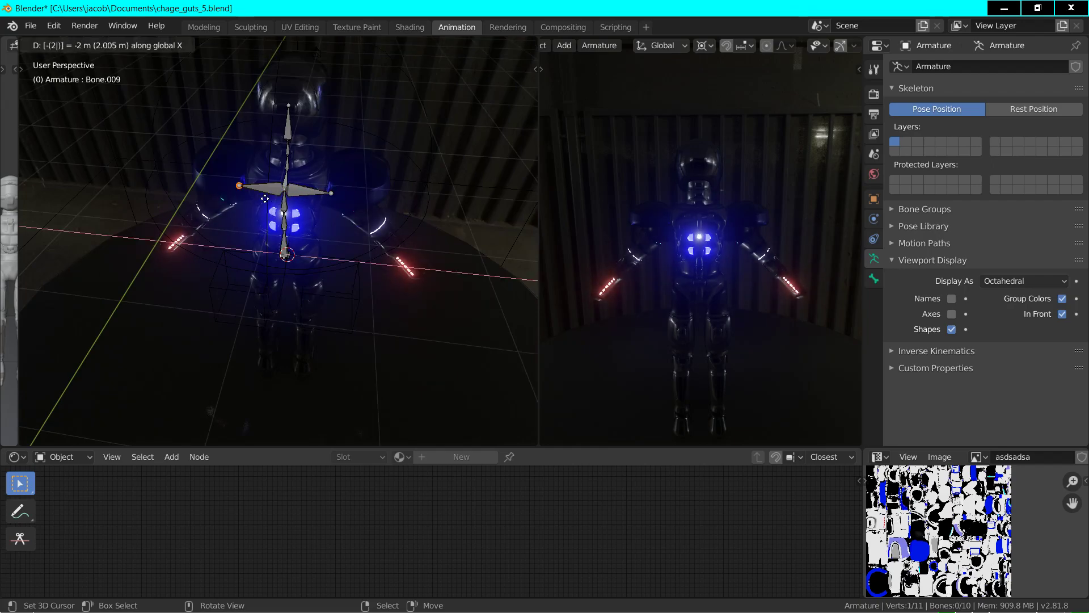
pyautogui.press('Return')
# - Select both shoulder tips and move them 1.65 m along Y
pyautogui.keyDown('shift'); pyautogui.rightClick(329, 194); pyautogui.keyUp('shift')
pyautogui.moveTo(329, 194); pyautogui.dragTo(293, 214, button='middle')
pyautogui.press('g')
pyautogui.press('y')
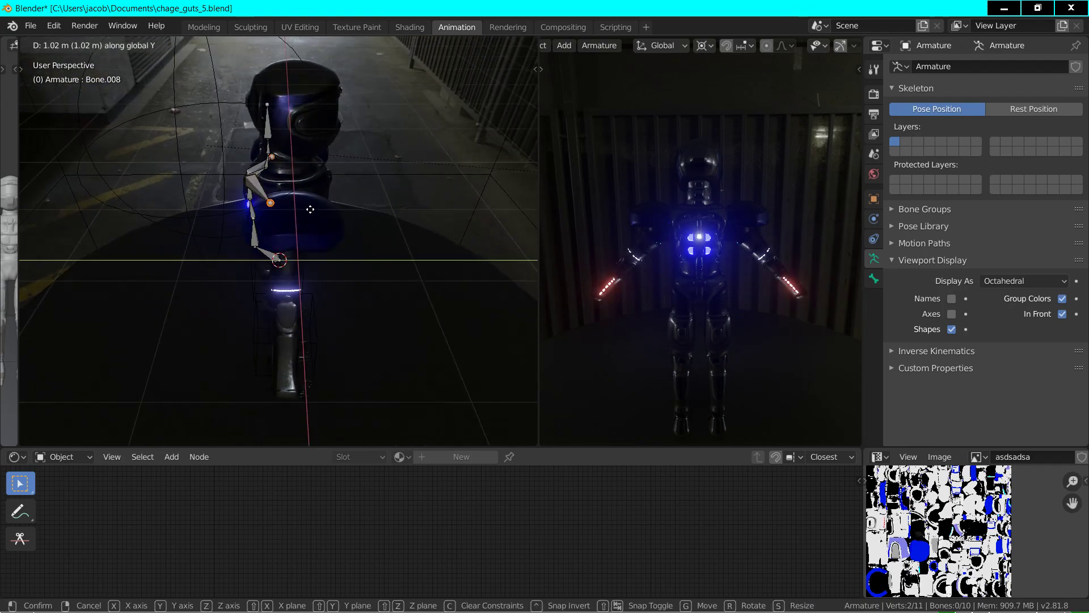
pyautogui.write('2')
pyautogui.press('BackSpace')
pyautogui.write('1.5')
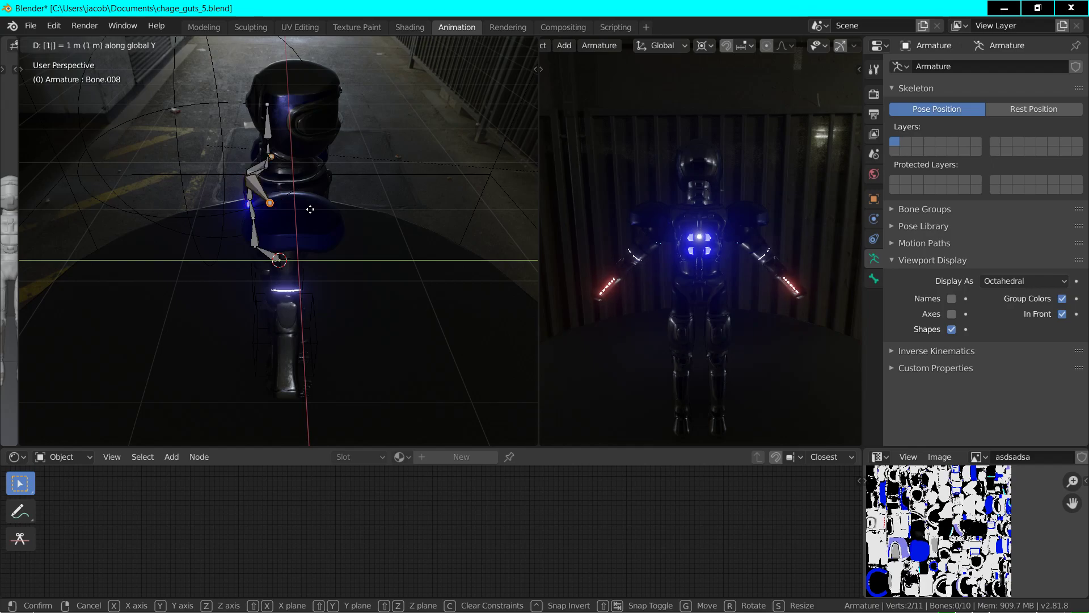
pyautogui.press('BackSpace')
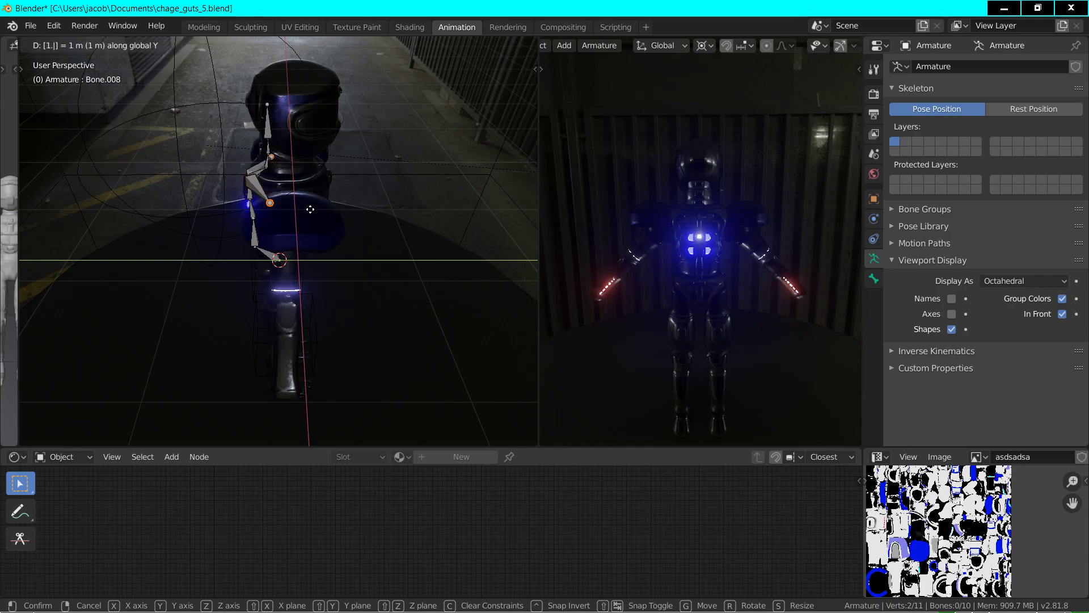
pyautogui.write('65')
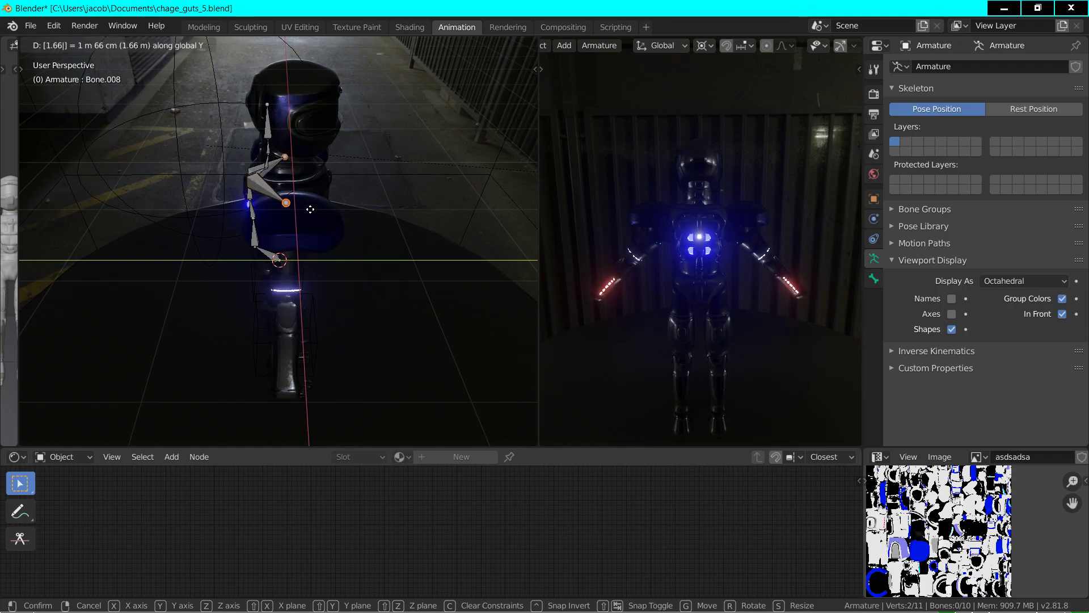
pyautogui.press('Return')
pyautogui.moveTo(311, 210)
pyautogui.mouseDown(button='middle')
pyautogui.moveTo(340, 219)
pyautogui.moveTo(294, 200)
pyautogui.mouseUp(button='middle')
# - Extrude new bones from both shoulder joints, widen them along X and lower their tips
pyautogui.press('e')
pyautogui.press('s')
pyautogui.press('x')
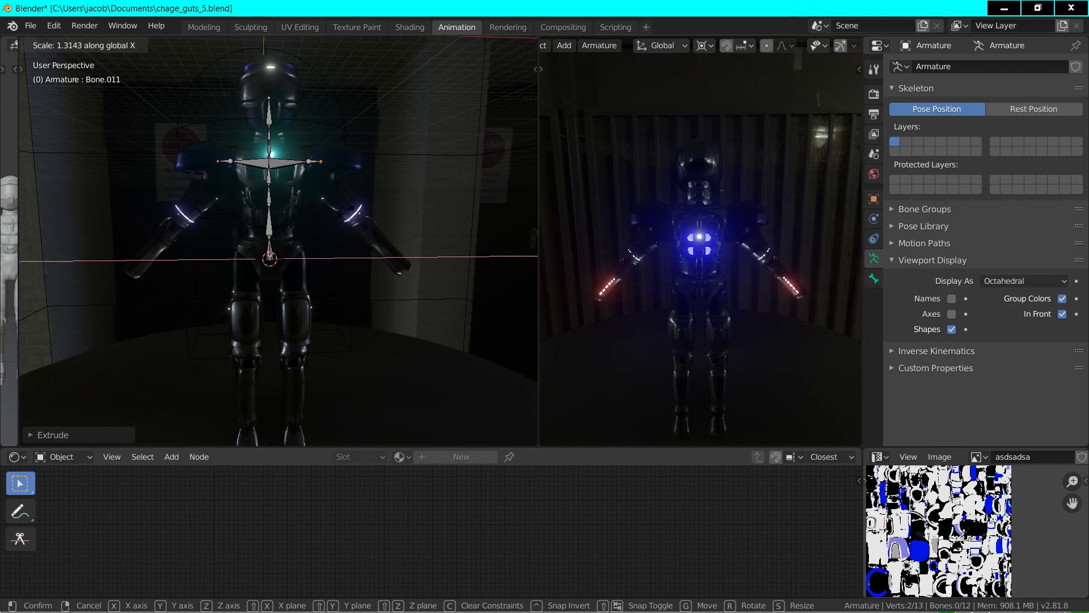
pyautogui.click(348, 212)
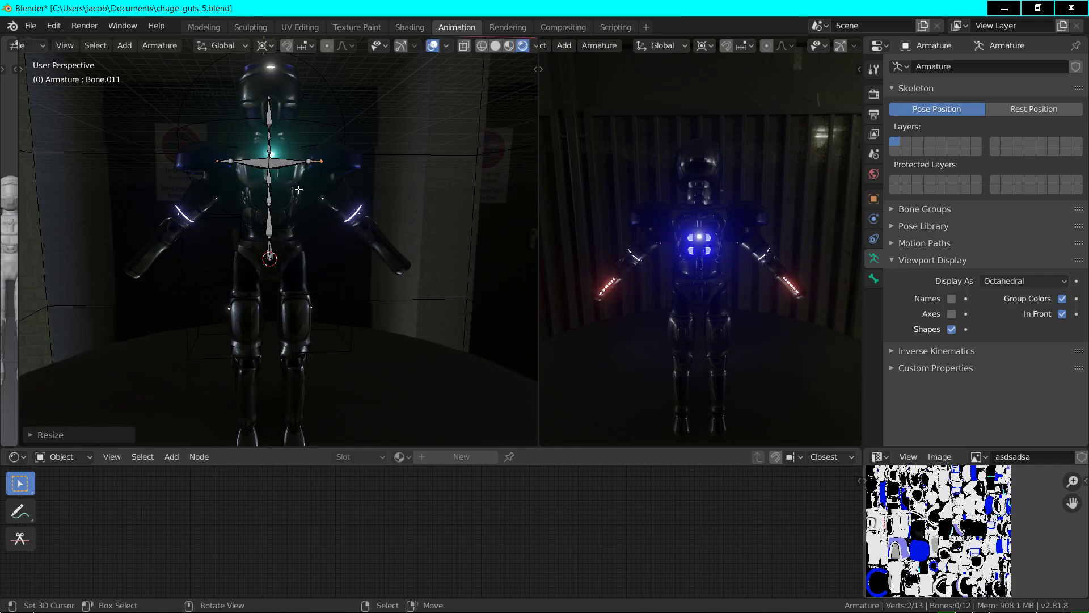
pyautogui.press('g')
pyautogui.press('z')
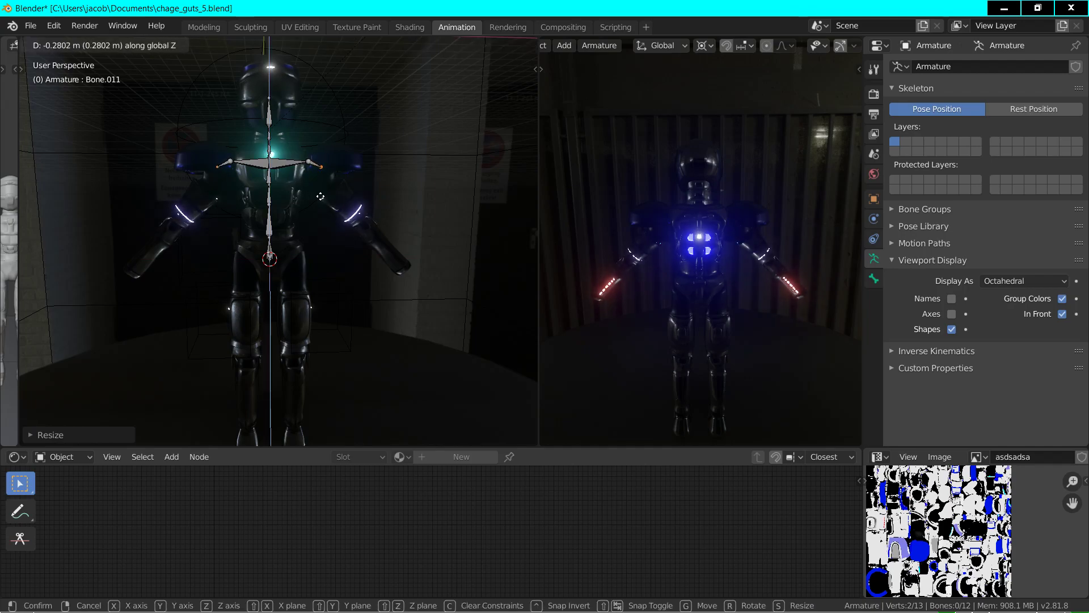
pyautogui.click(321, 197)
# - Snap the 3D cursor to the selected bones and rescale them around it
pyautogui.press('s')
pyautogui.rightClick(344, 200)
pyautogui.hotkey('shift', 's')
pyautogui.click(345, 246)
pyautogui.press('s')
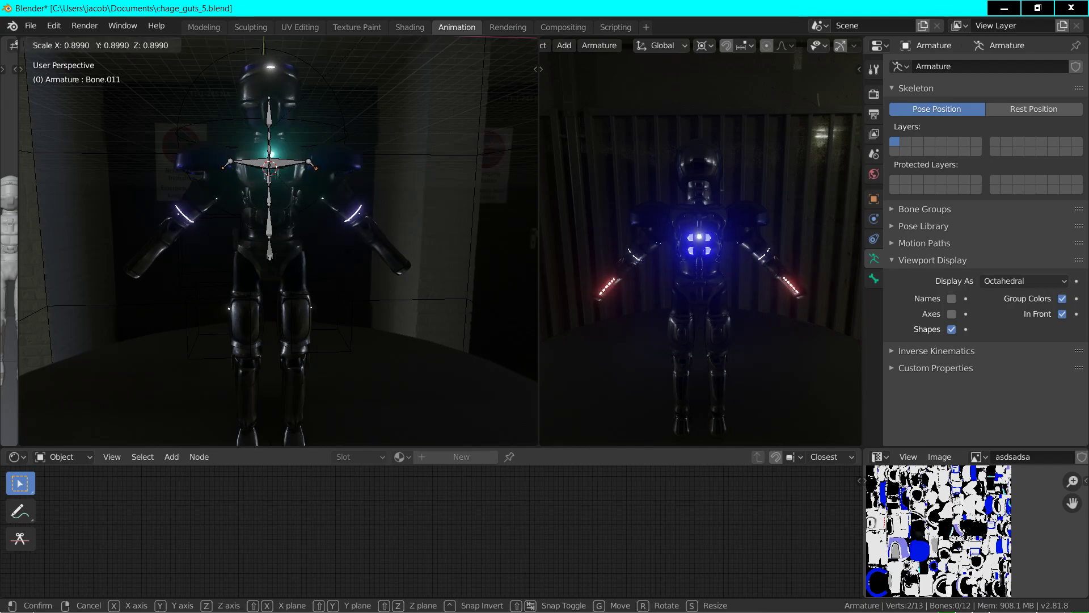
pyautogui.click(352, 253)
# - Extrude the upper-arm bones, widen them along X, and lower their tips to the elbows
pyautogui.press('e')
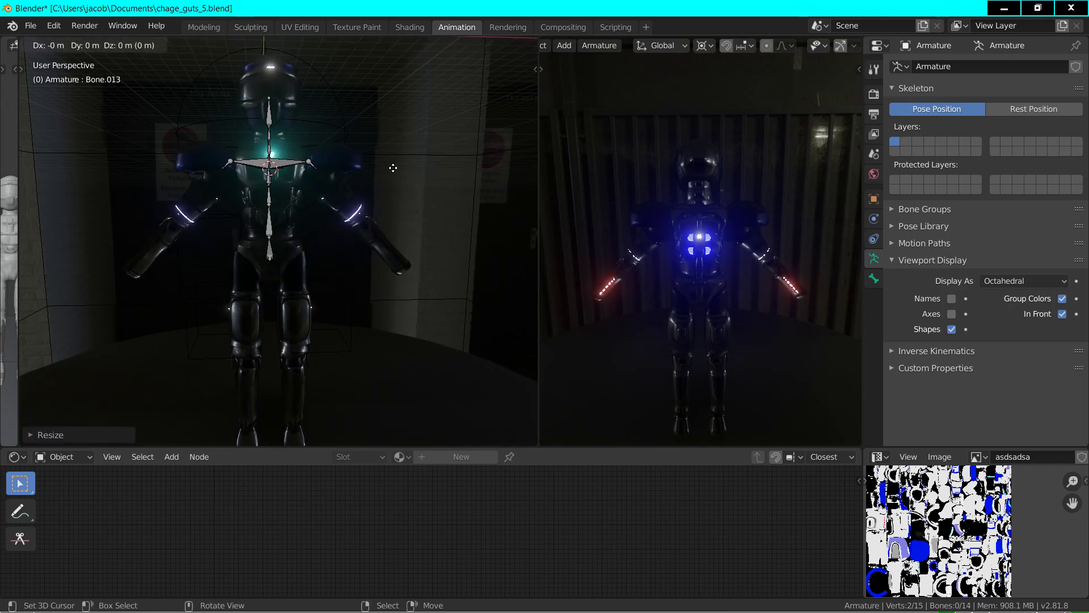
pyautogui.rightClick(394, 168)
pyautogui.press('s')
pyautogui.press('y')
pyautogui.press('x')
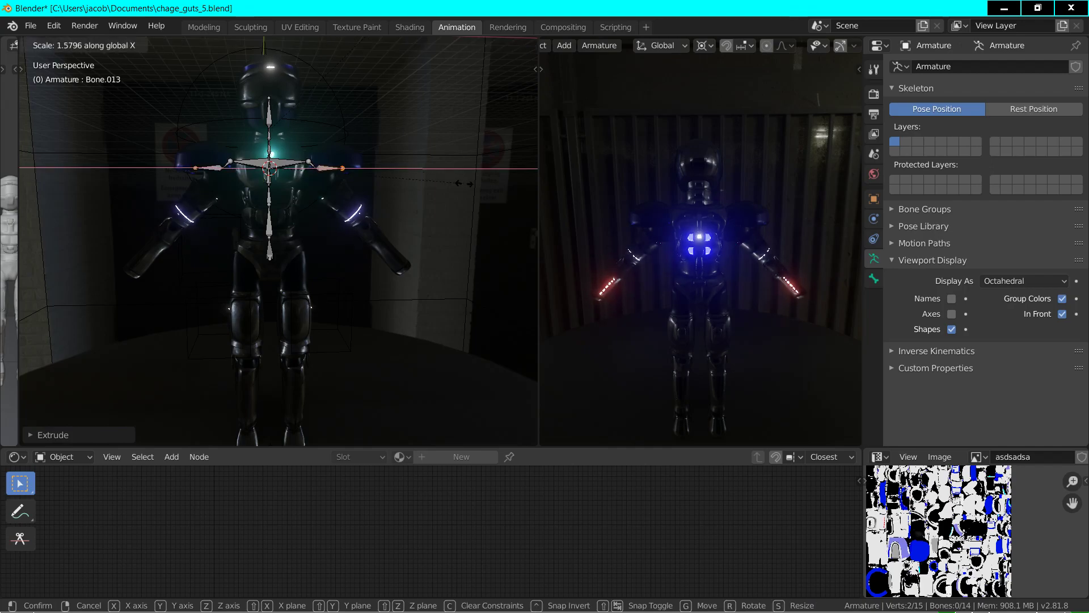
pyautogui.click(469, 180)
pyautogui.press('g')
pyautogui.press('z')
pyautogui.click(446, 228)
pyautogui.moveTo(446, 228); pyautogui.dragTo(355, 253, button='middle')
# - Extrude forearm bones from both elbows and scale them along X
pyautogui.press('s')
pyautogui.click(350, 266)
pyautogui.press('e')
pyautogui.click(357, 258)
pyautogui.press('s')
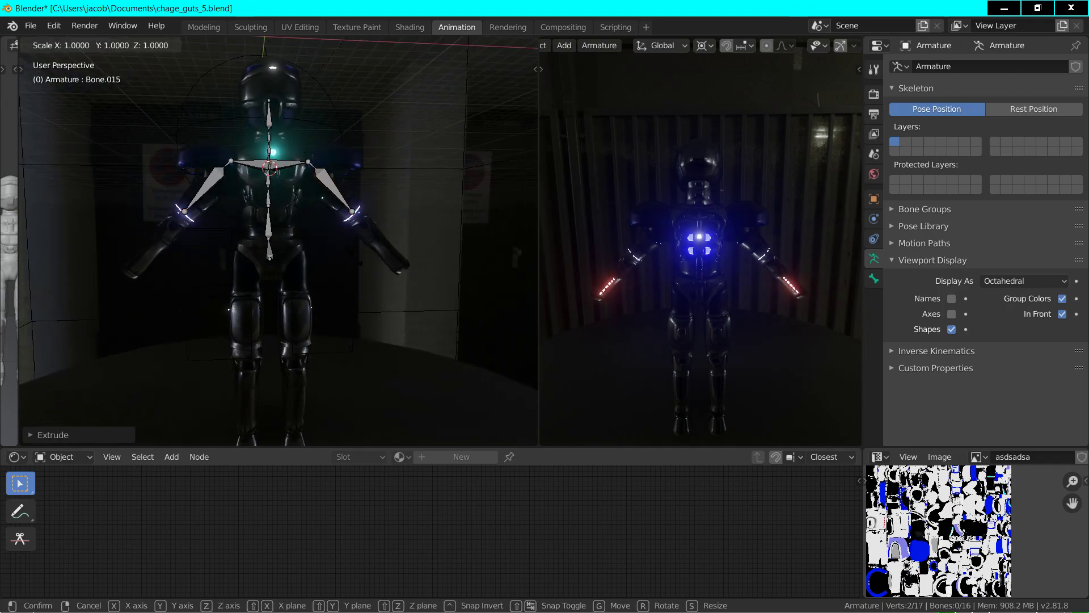
pyautogui.click(370, 263)
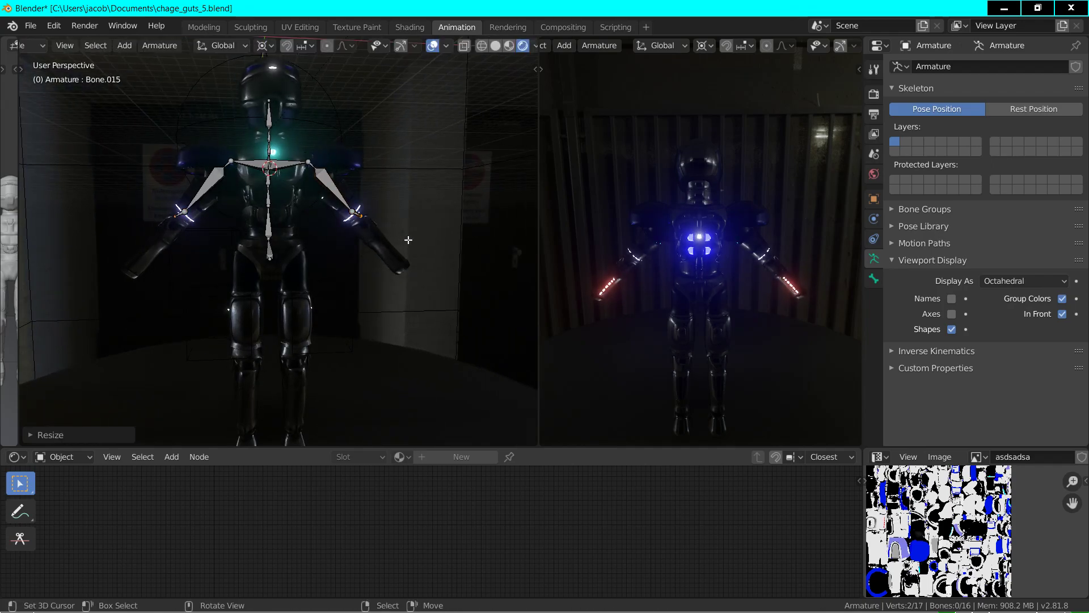
pyautogui.press('s')
pyautogui.press('x')
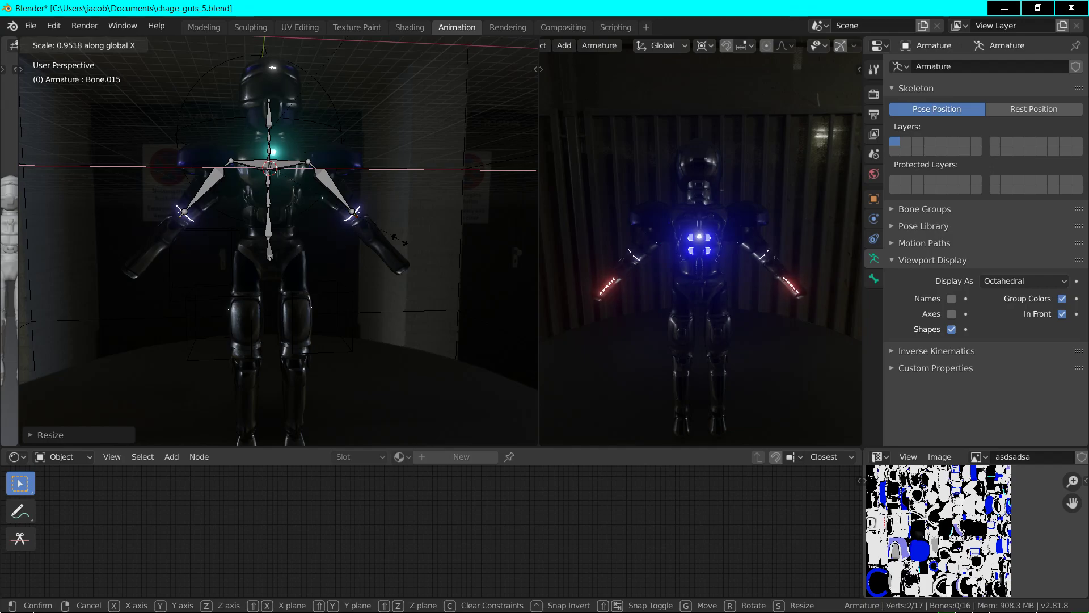
pyautogui.click(397, 241)
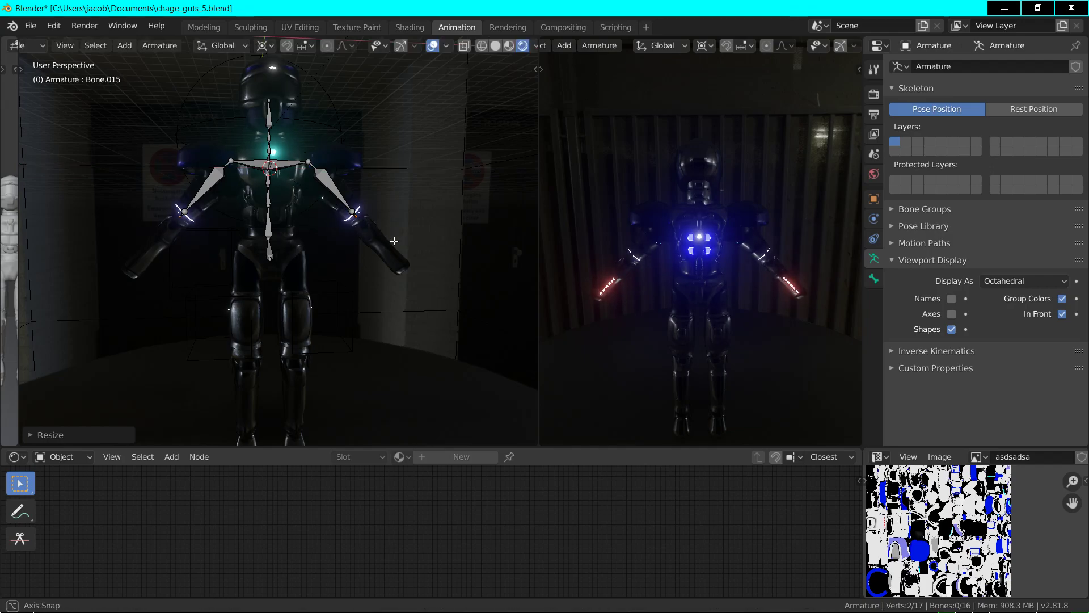
pyautogui.moveTo(397, 241); pyautogui.dragTo(359, 243, button='middle')
# - Extend the forearms with new bones lowered along Z toward the wrists
pyautogui.press('e')
pyautogui.click(359, 243)
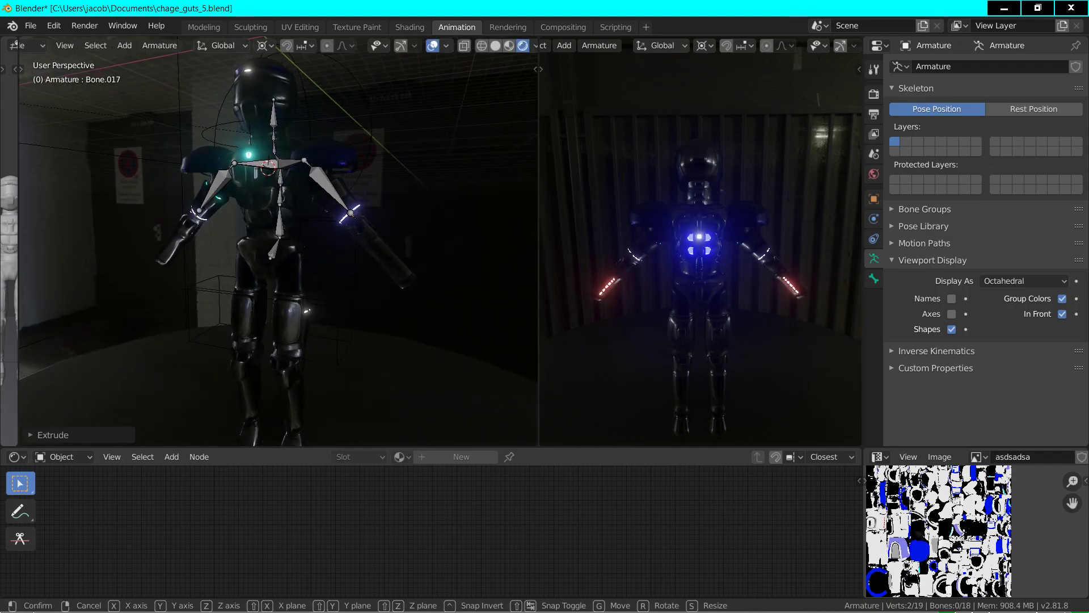
pyautogui.press('s')
pyautogui.click(445, 381)
pyautogui.press('g')
pyautogui.press('z')
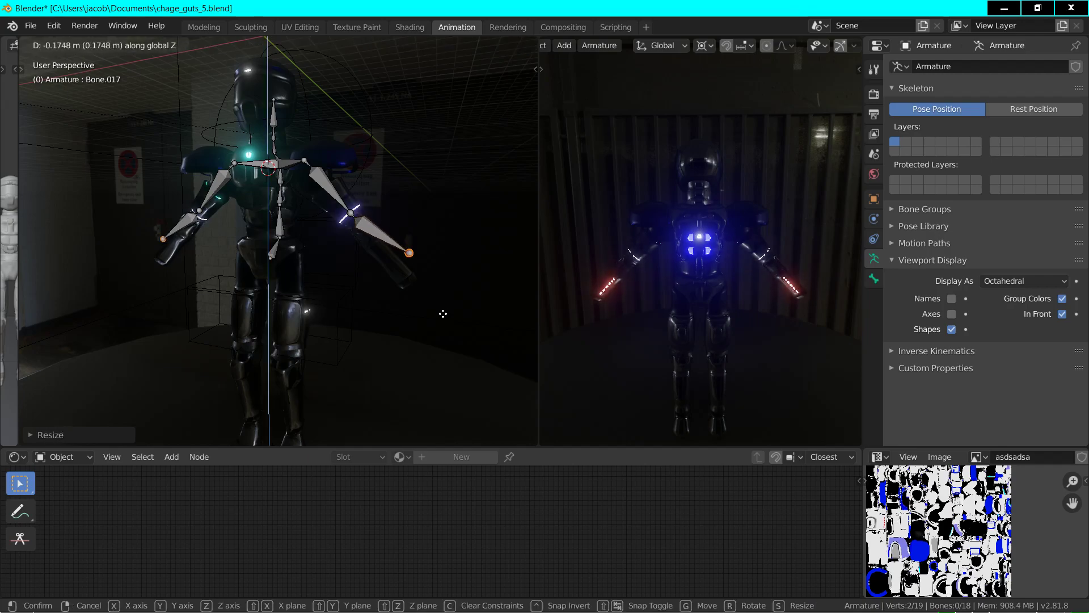
pyautogui.click(436, 337)
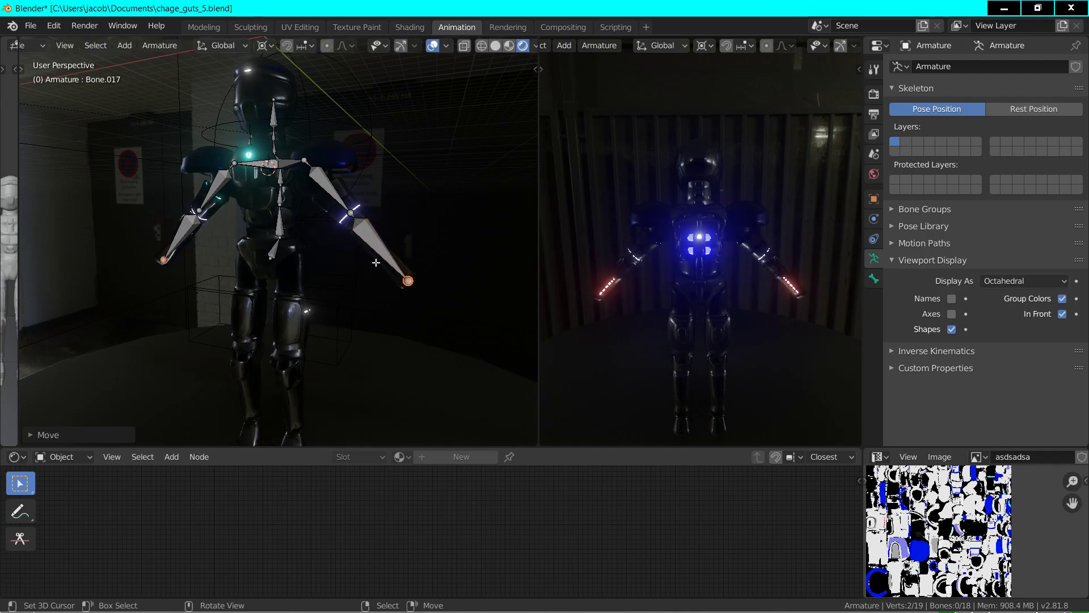
# - Add wrist bones at both forearm tips, scaled along X and lowered along Z
pyautogui.press('e')
pyautogui.rightClick(400, 286)
pyautogui.press('s')
pyautogui.press('x')
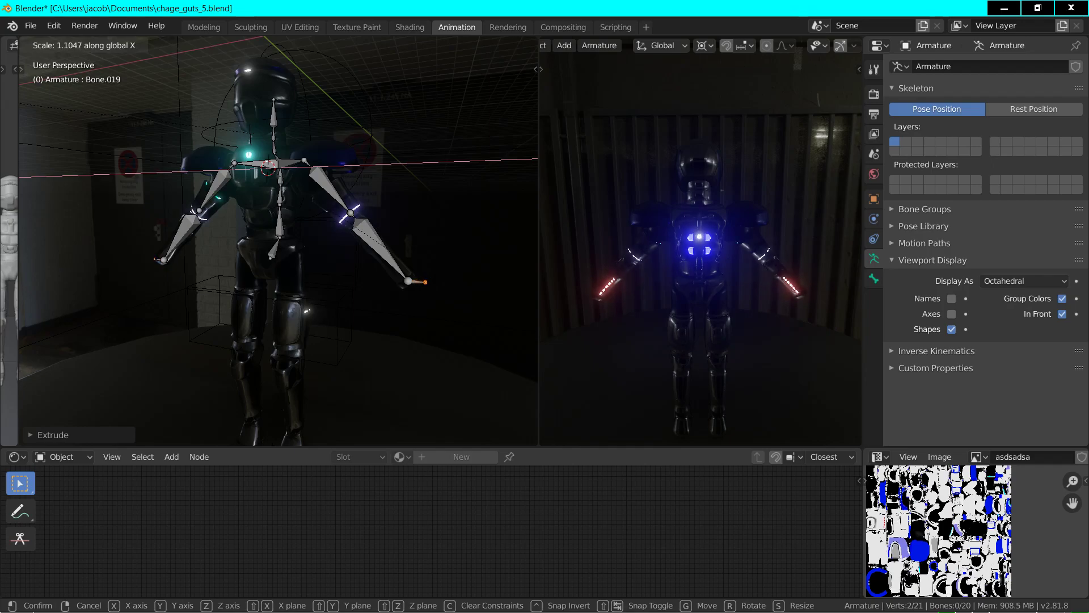
pyautogui.click(458, 295)
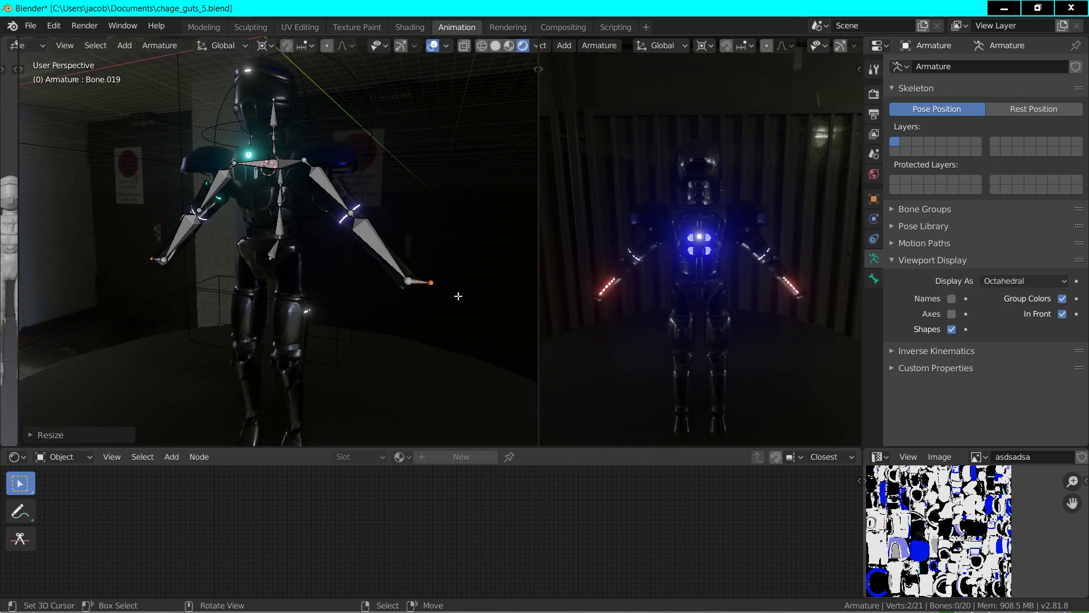
pyautogui.press('g')
pyautogui.press('z')
pyautogui.click(452, 316)
pyautogui.moveTo(452, 316); pyautogui.dragTo(303, 274, button='middle')
# - Extrude a hip bone from the pelvis root and move it 1 m along X
pyautogui.rightClick(270, 259)
pyautogui.scroll(2, 247, 252)
pyautogui.scroll(2, 247, 252)
pyautogui.press('e')
pyautogui.click(303, 274)
pyautogui.write('gx1')
pyautogui.click(343, 282)
pyautogui.moveTo(257, 275); pyautogui.dragTo(293, 278, button='middle')
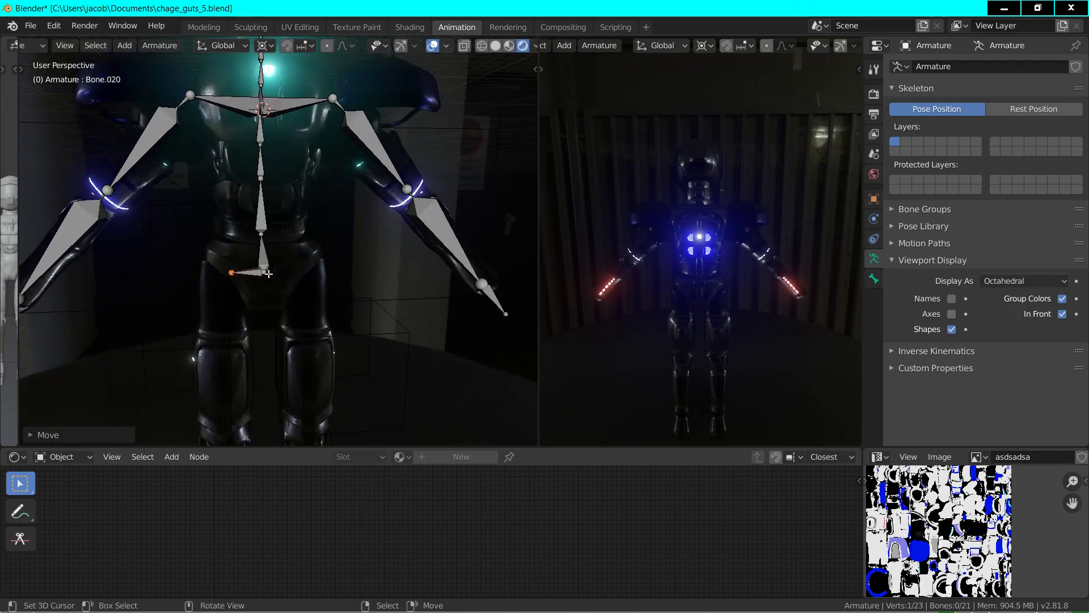
pyautogui.rightClick(270, 281)
# - Extrude the opposite hip bone 1 m along negative X
pyautogui.press('e')
pyautogui.press('x')
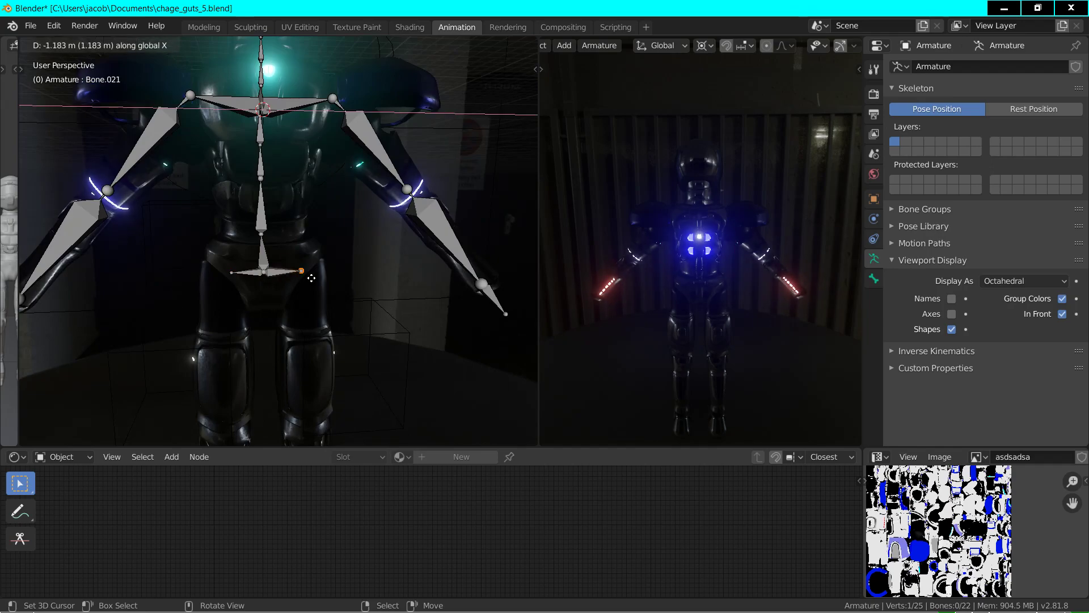
pyautogui.press('Escape')
pyautogui.hotkey('ctrl', 'z')
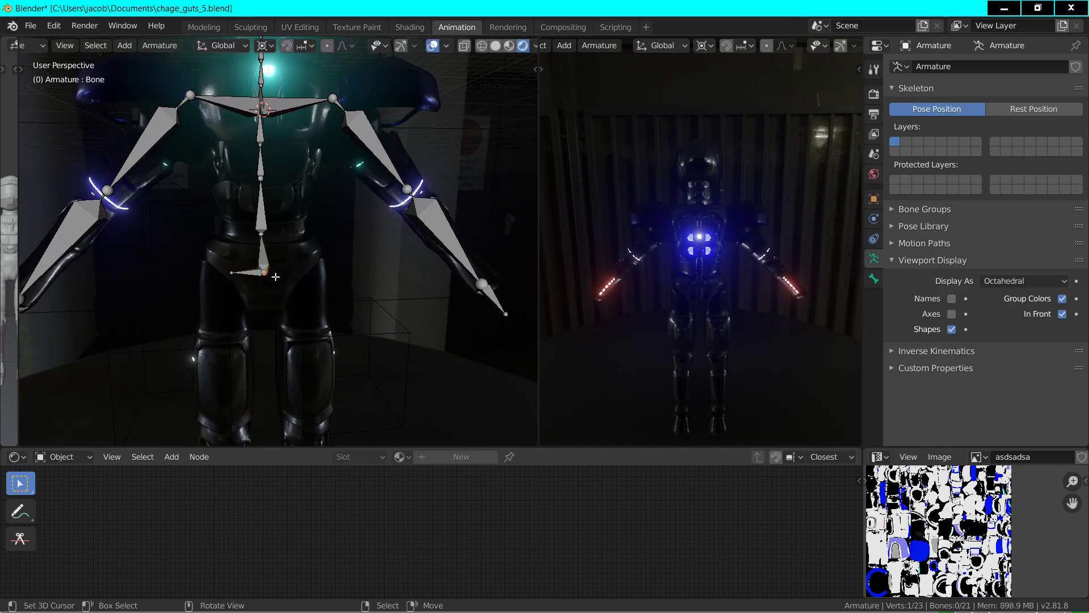
pyautogui.write('ex')
pyautogui.write('1')
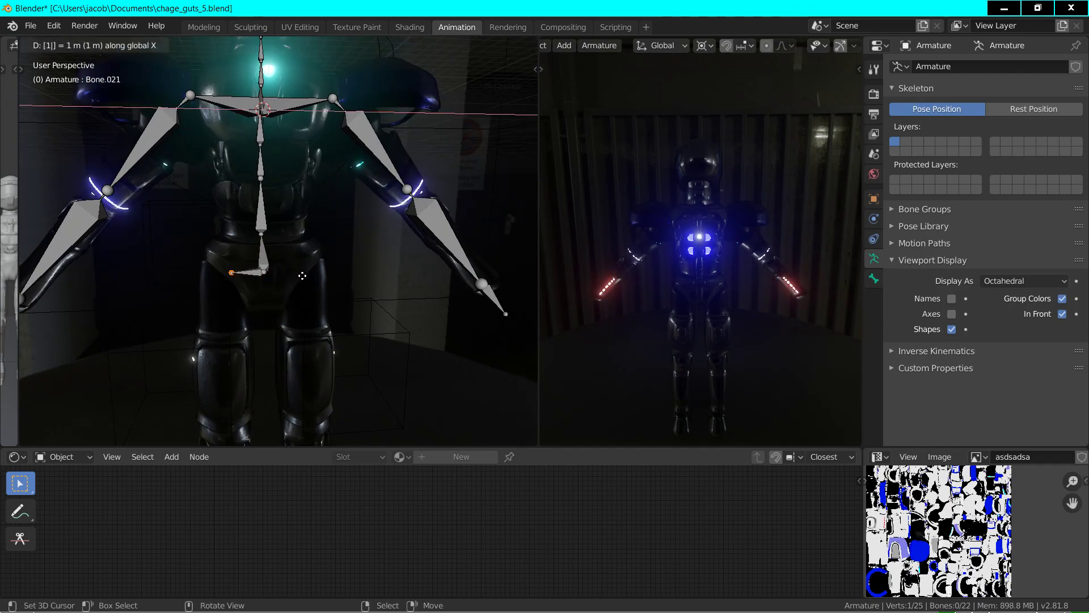
pyautogui.write('-')
pyautogui.press('Return')
# - Parent the hip bones to the lower spine bone as Connected and place them below it
pyautogui.rightClick(269, 261)
pyautogui.press('g')
pyautogui.rightClick(273, 255)
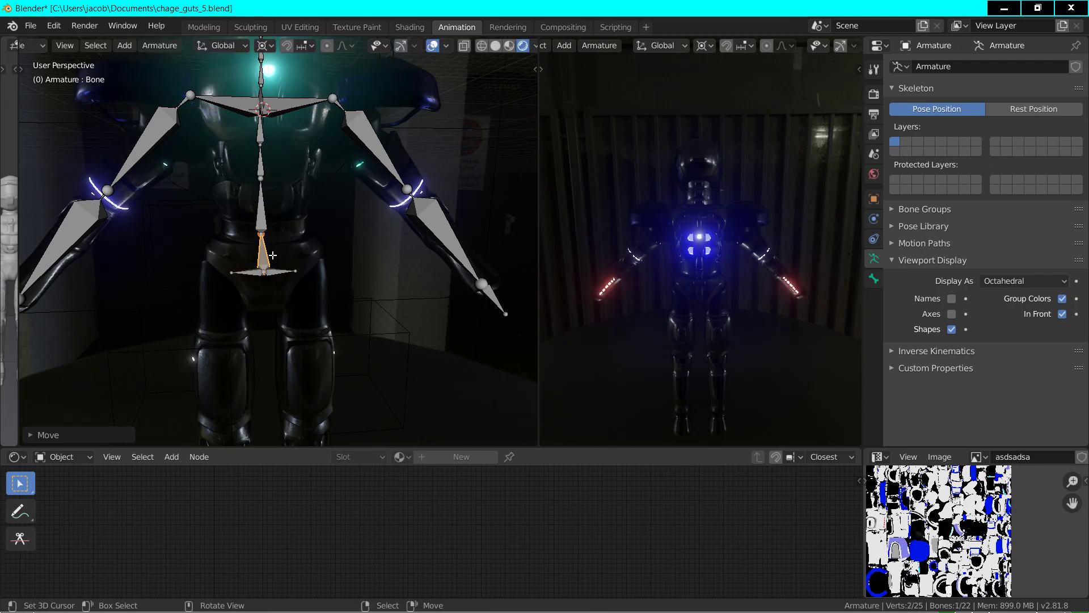
pyautogui.rightClick(276, 274)
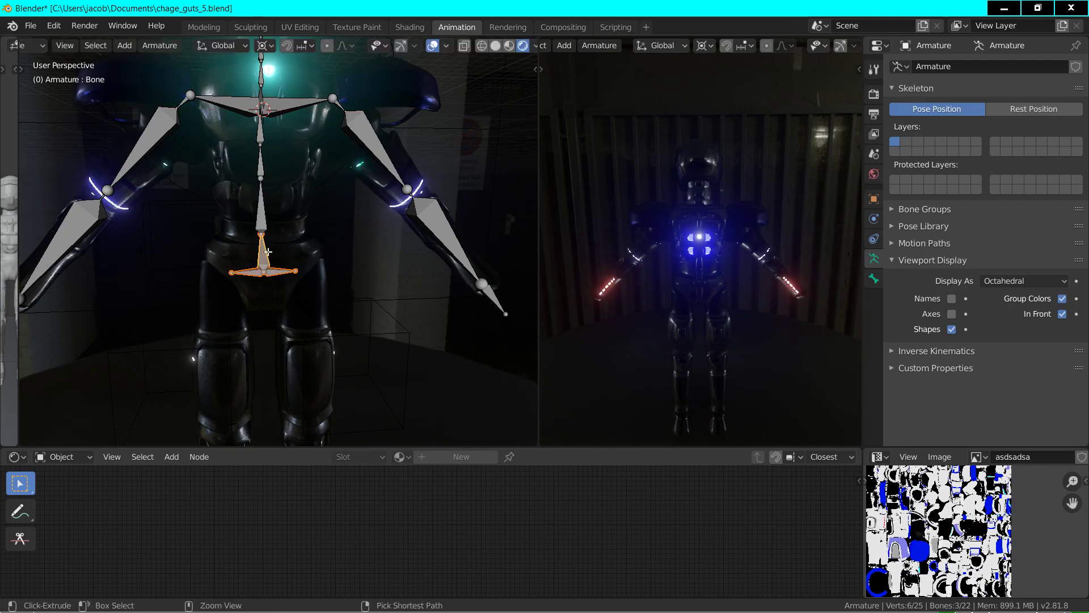
pyautogui.hotkey('ctrl', 'p')
pyautogui.click(268, 251)
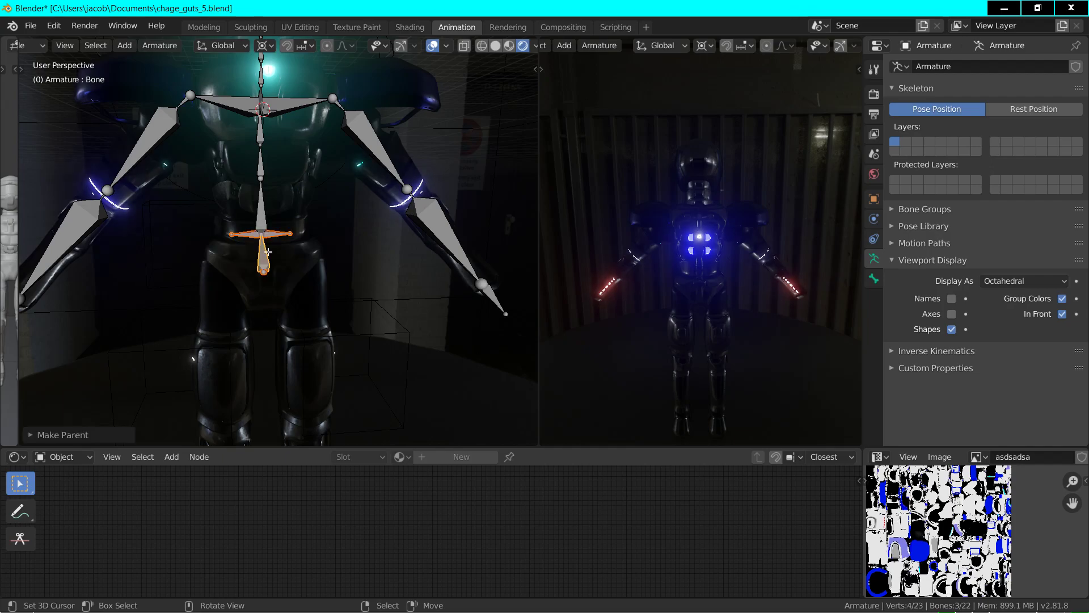
pyautogui.hotkey('ctrl', 'p')
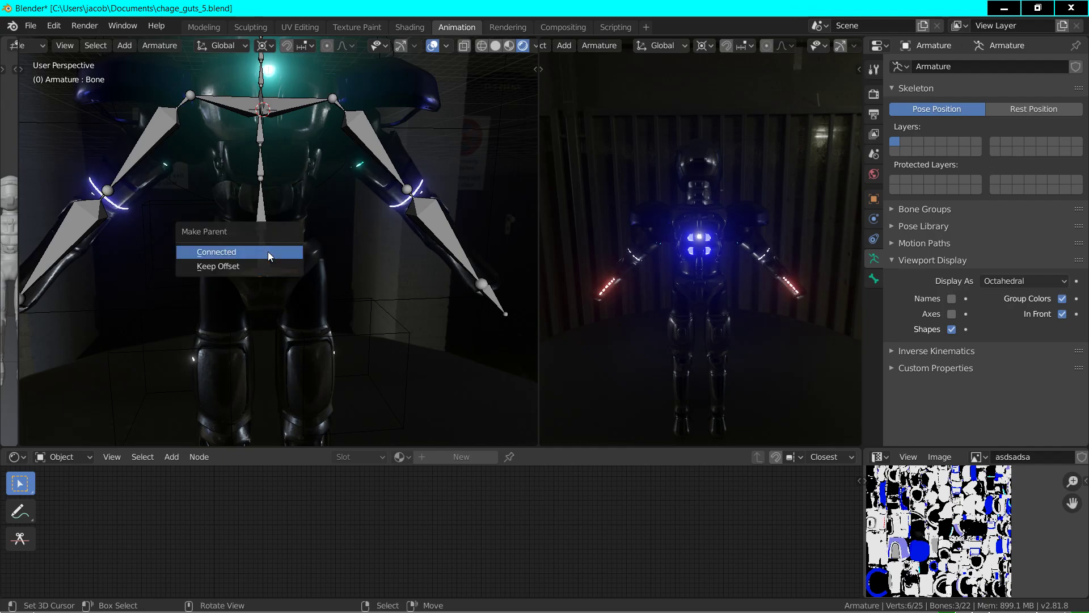
pyautogui.click(267, 250)
pyautogui.click(265, 250)
pyautogui.press('g')
pyautogui.click(269, 258)
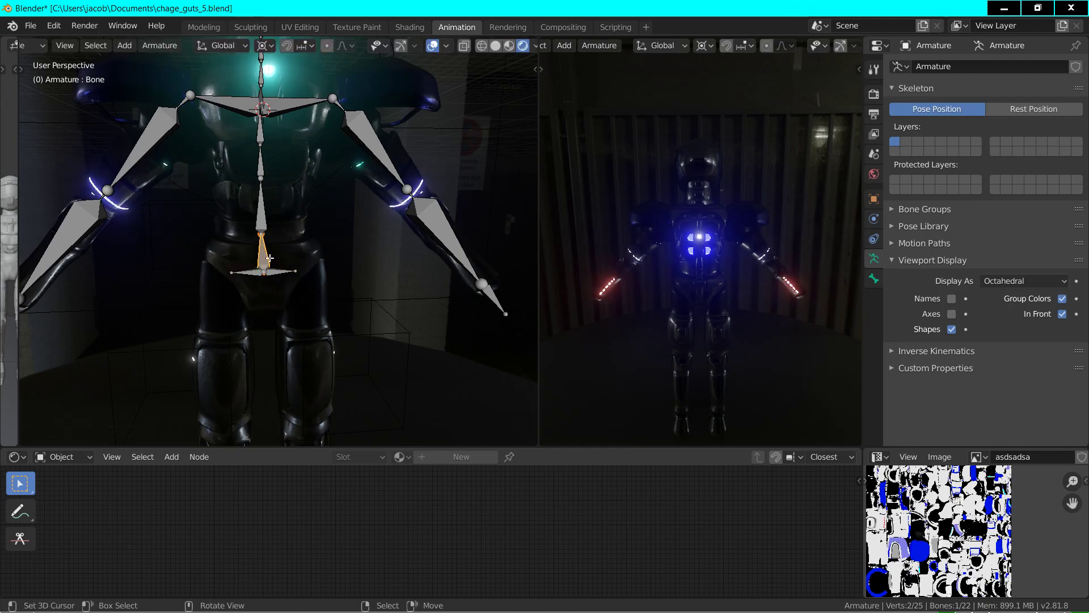
# - Select both hip bone tips and shift them front-to-back along Y
pyautogui.keyDown('shift'); pyautogui.rightClick(248, 273); pyautogui.keyUp('shift')
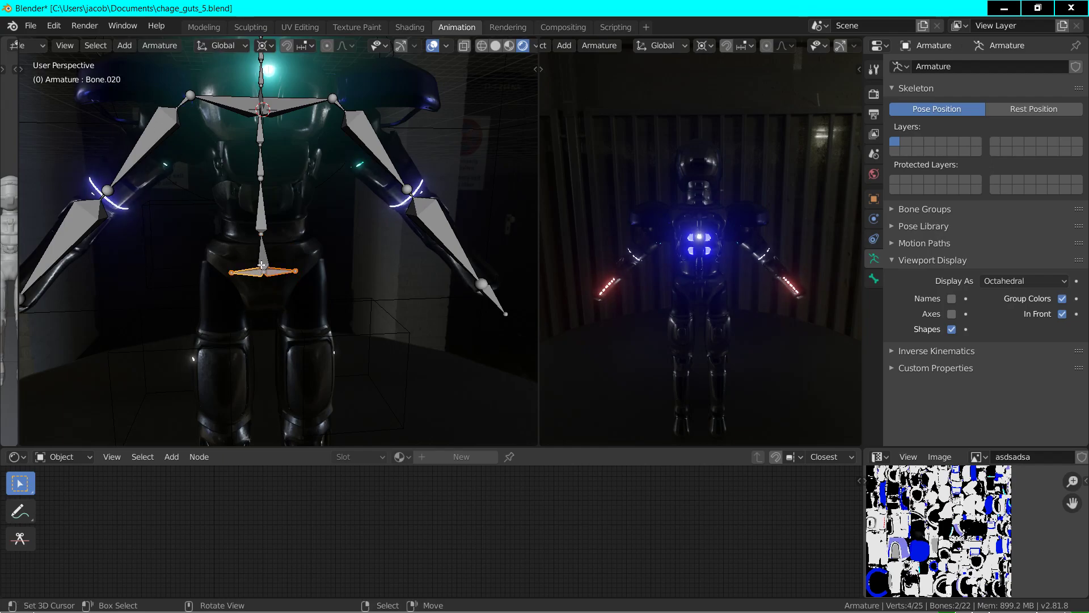
pyautogui.press('g')
pyautogui.rightClick(248, 260)
pyautogui.rightClick(256, 210)
pyautogui.press('g')
pyautogui.press('Escape')
pyautogui.keyDown('shift'); pyautogui.click(296, 272); pyautogui.keyUp('shift')
pyautogui.moveTo(296, 271); pyautogui.dragTo(355, 287, button='middle')
pyautogui.press('g')
pyautogui.press('y')
pyautogui.click(290, 284)
# - Widen the hip tips along X and extrude new bones scaled apart sideways
pyautogui.press('s')
pyautogui.press('x')
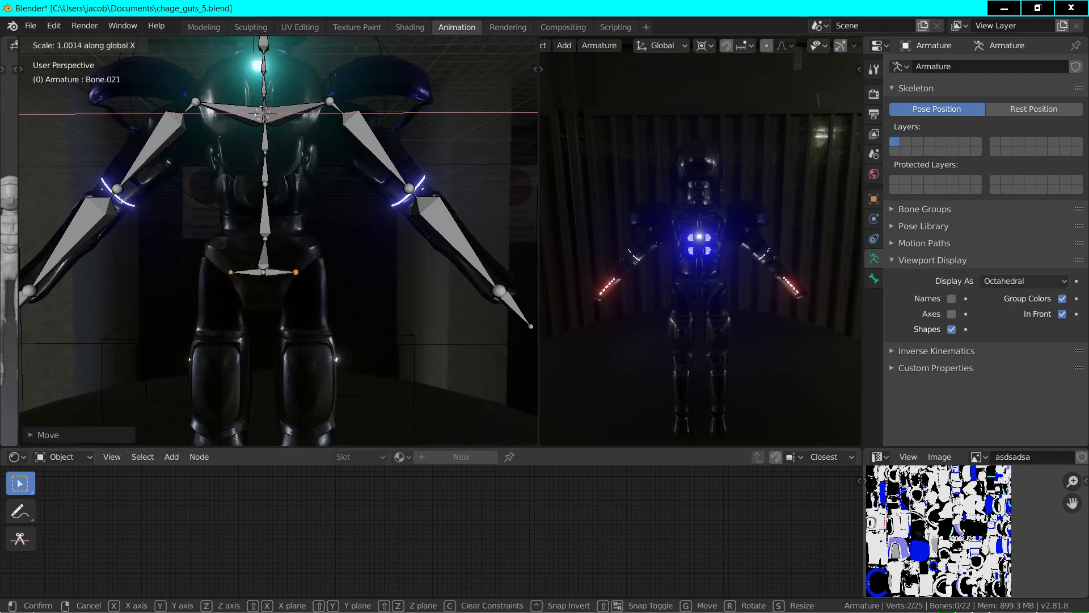
pyautogui.click(367, 287)
pyautogui.press('e')
pyautogui.click(367, 287)
pyautogui.press('s')
pyautogui.press('x')
pyautogui.click(456, 294)
pyautogui.scroll(-3, 392, 288)
pyautogui.moveTo(384, 287); pyautogui.dragTo(341, 284, button='middle')
# - Grow thigh bones straight down along Z and adjust the knee tips along Y
pyautogui.press('e')
pyautogui.click(366, 293)
pyautogui.press('g')
pyautogui.press('z')
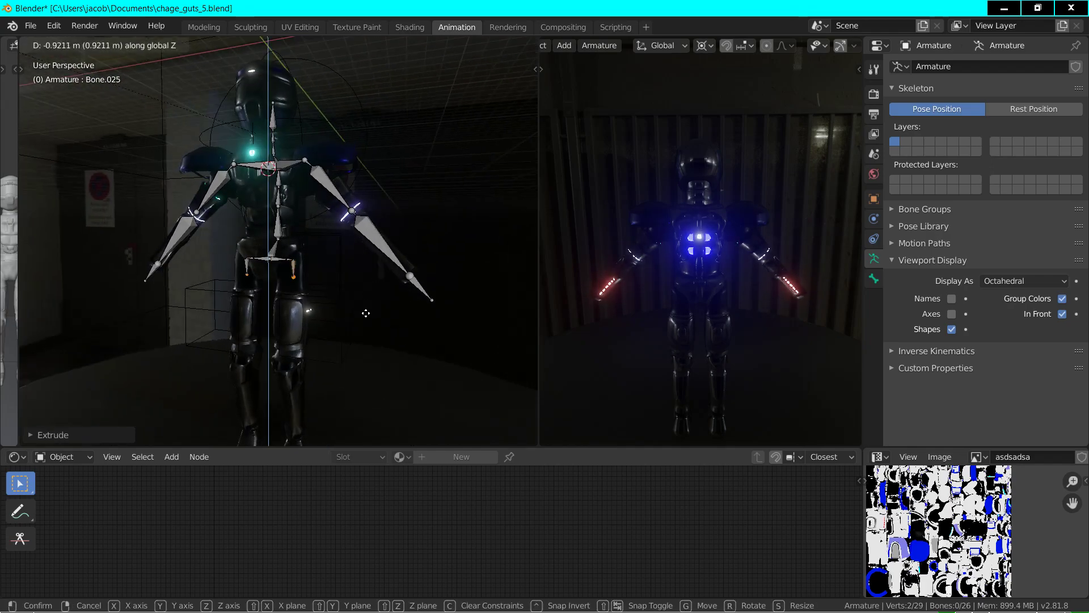
pyautogui.click(363, 377)
pyautogui.moveTo(363, 376); pyautogui.dragTo(309, 347, button='middle')
pyautogui.press('g')
pyautogui.press('y')
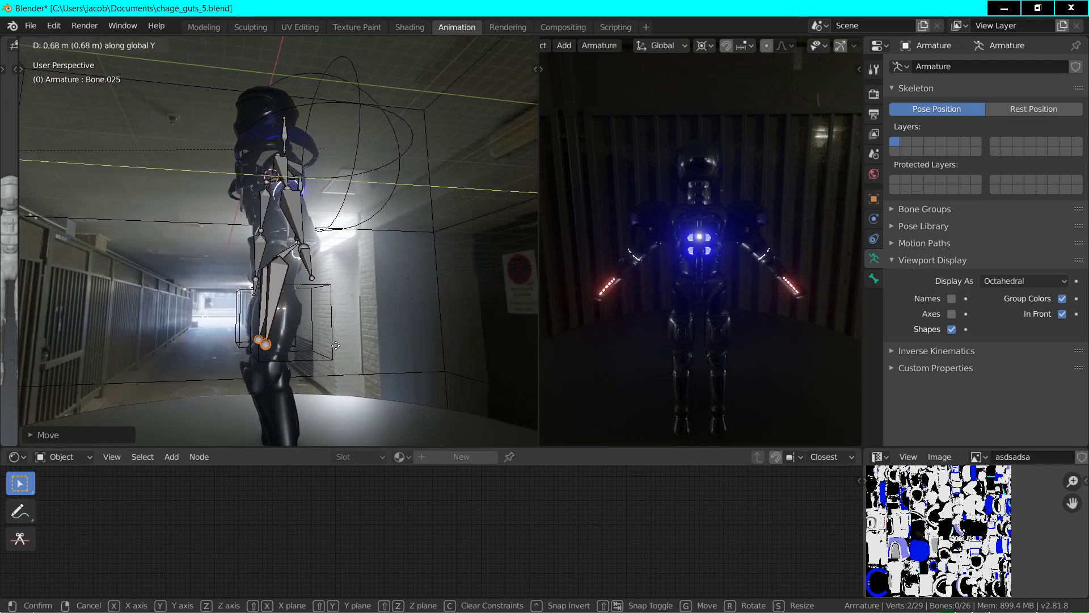
pyautogui.click(342, 344)
# - Add shin bones below the knees along Z and adjust their tips along Y
pyautogui.press('g')
pyautogui.press('z')
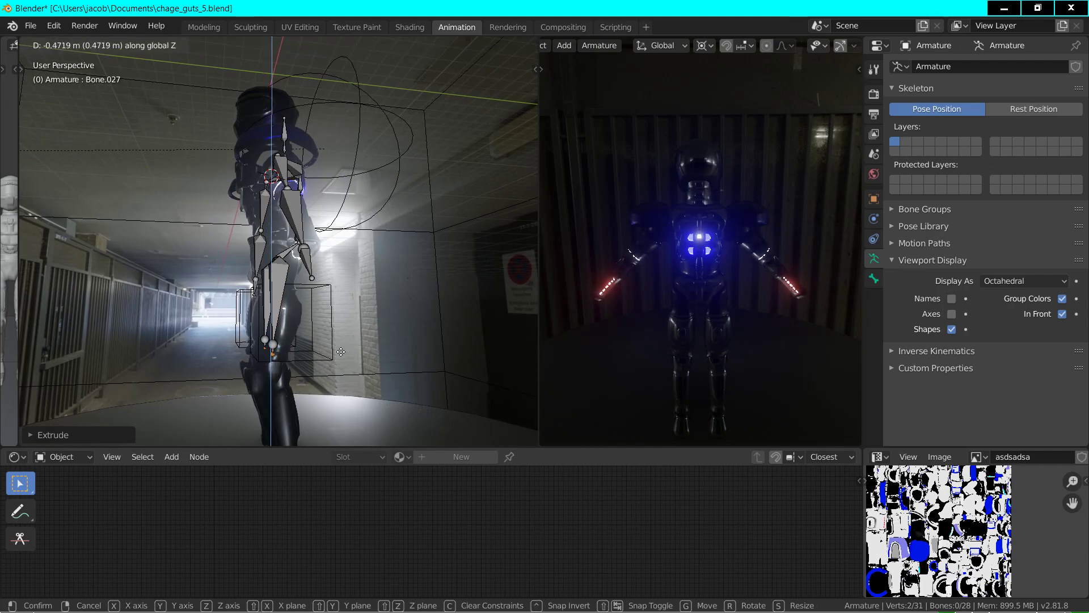
pyautogui.click(341, 359)
pyautogui.moveTo(341, 359); pyautogui.dragTo(375, 368, button='middle')
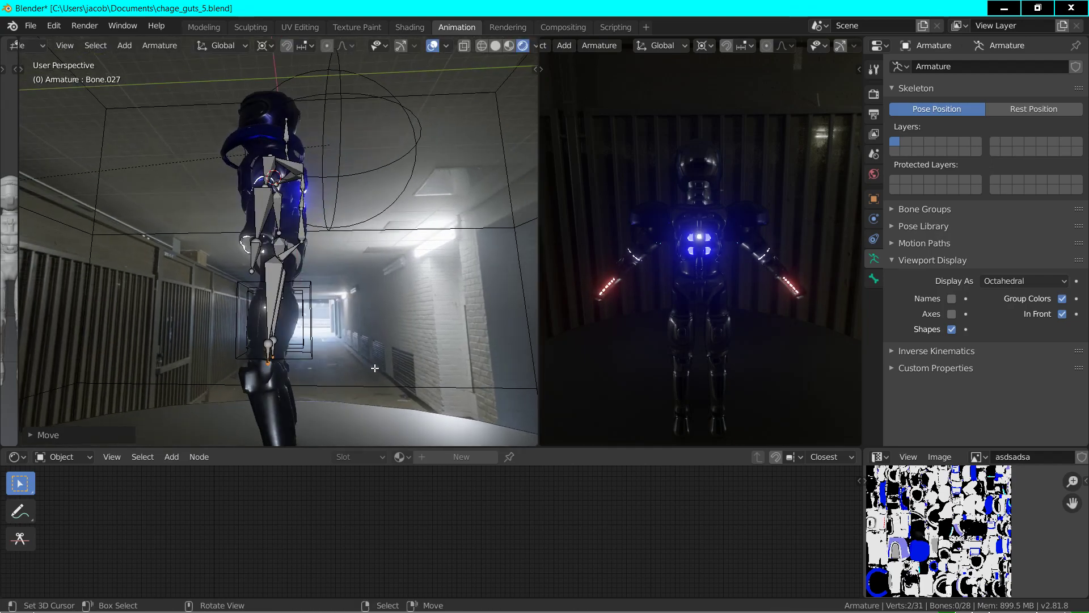
pyautogui.press('g')
pyautogui.press('y')
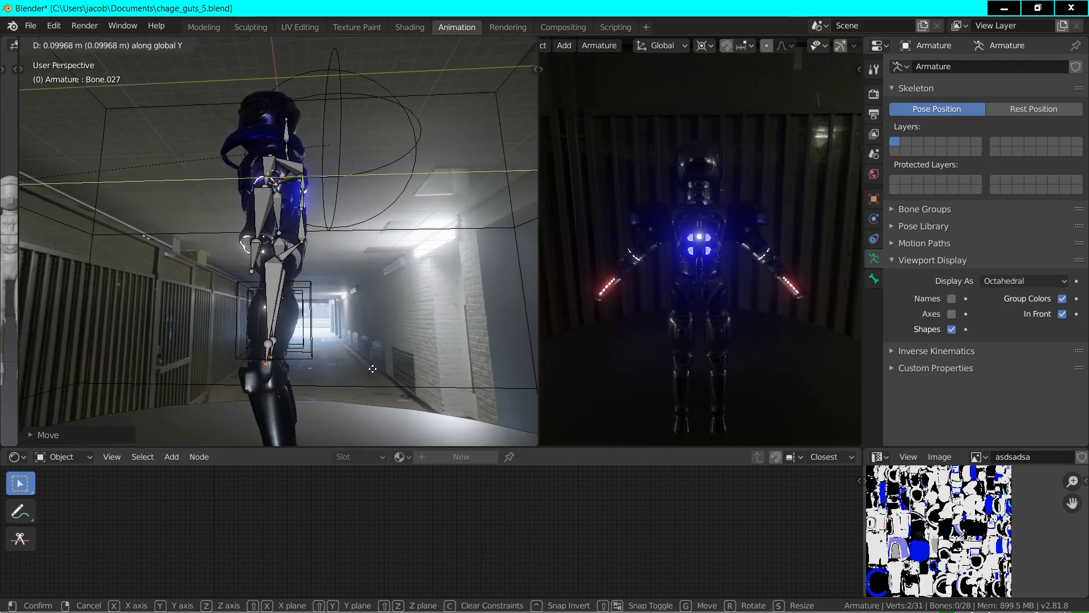
pyautogui.click(372, 368)
pyautogui.moveTo(372, 369); pyautogui.dragTo(301, 349, button='middle')
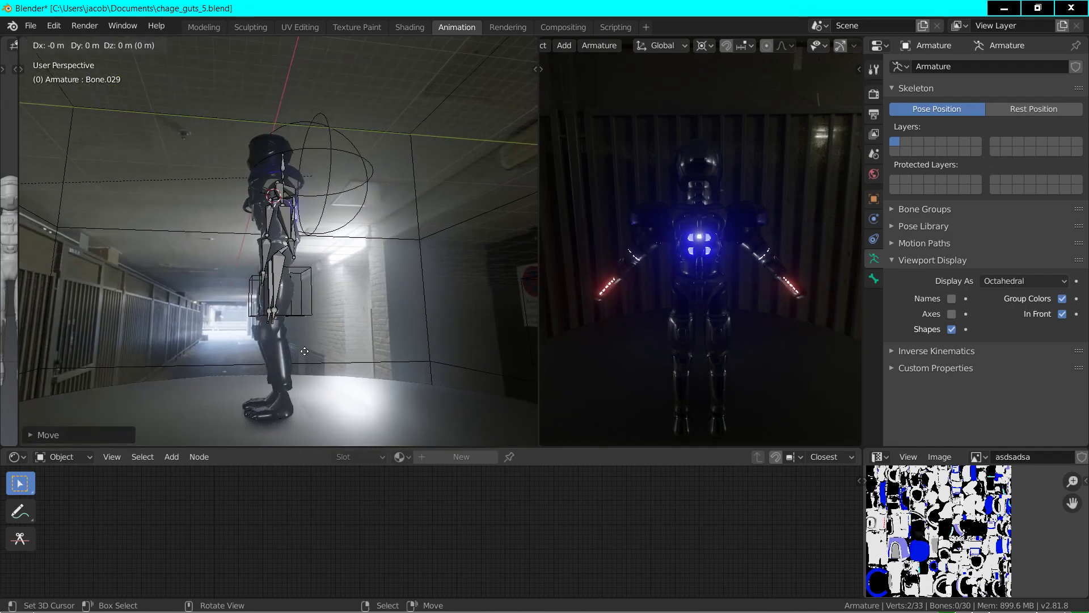
# - Undo an extra extrusion, leave the armature, and enter Edit Mode on the leg mesh Lod2a.011
pyautogui.press('e')
pyautogui.rightClick(305, 352)
pyautogui.hotkey('ctrl', 'z')
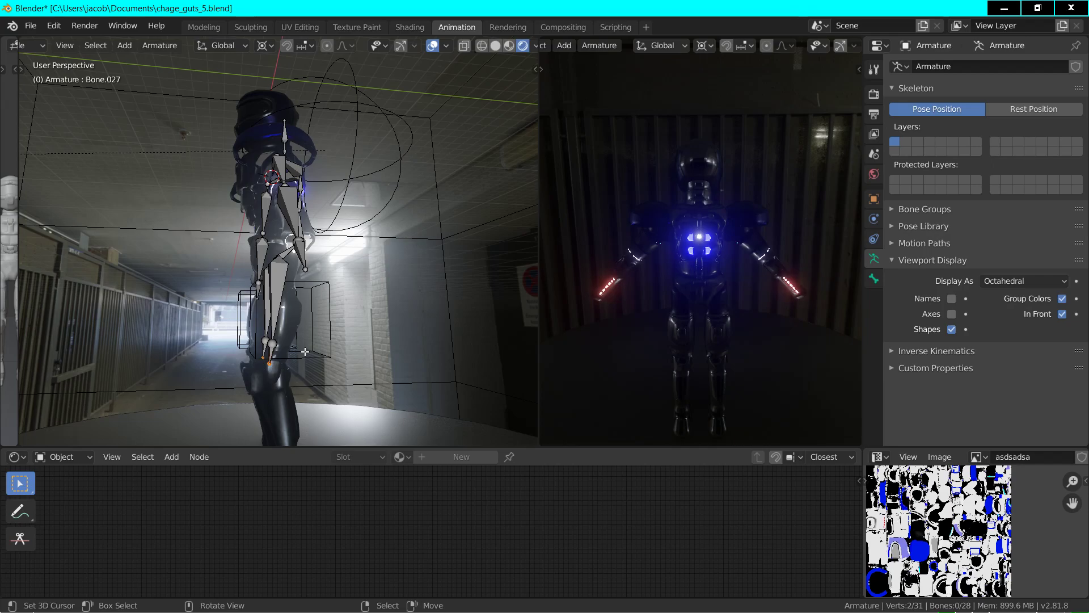
pyautogui.hotkey('shift', '`')
pyautogui.press('w')
pyautogui.click(277, 240)
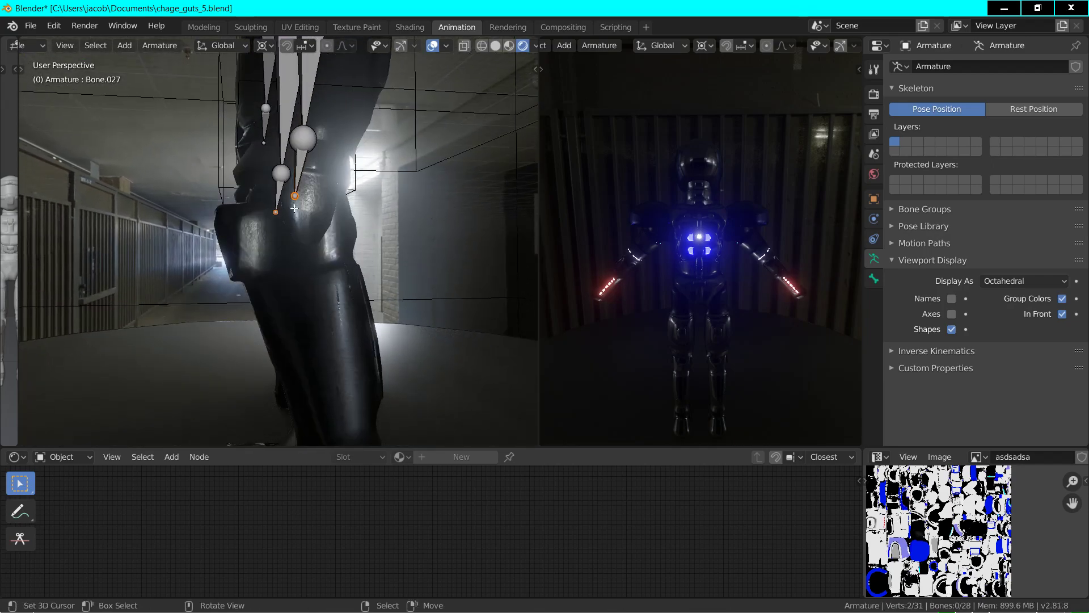
pyautogui.press('Tab')
pyautogui.rightClick(305, 227)
pyautogui.press('Tab')
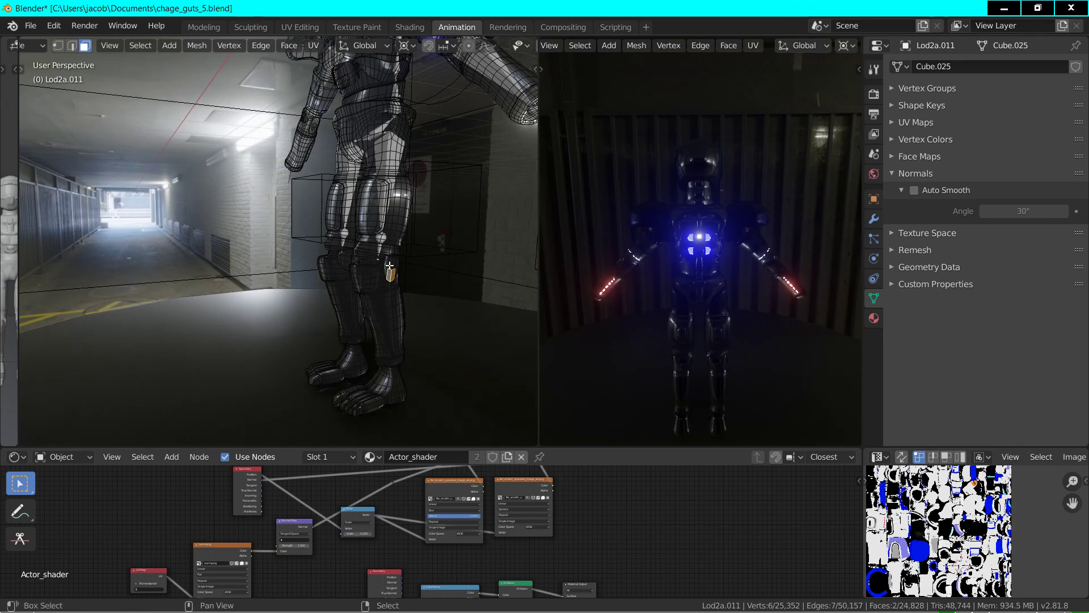
# - Select the knee faces and snap the 3D cursor to the knee
pyautogui.hotkey('shift', '`')
pyautogui.press('w')
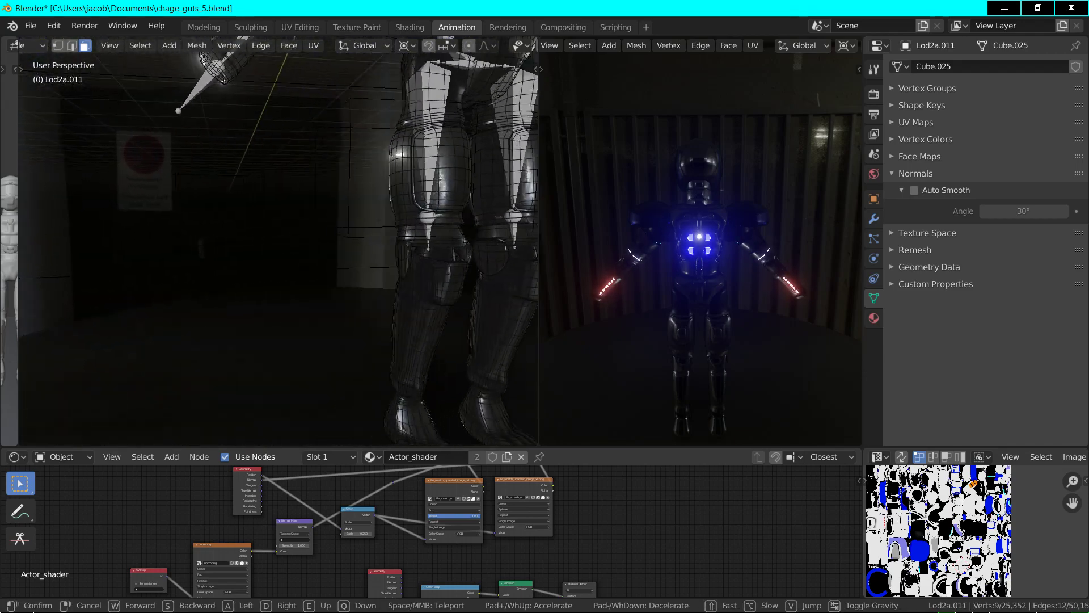
pyautogui.click(295, 271)
pyautogui.keyDown('shift'); pyautogui.click(301, 260); pyautogui.keyUp('shift')
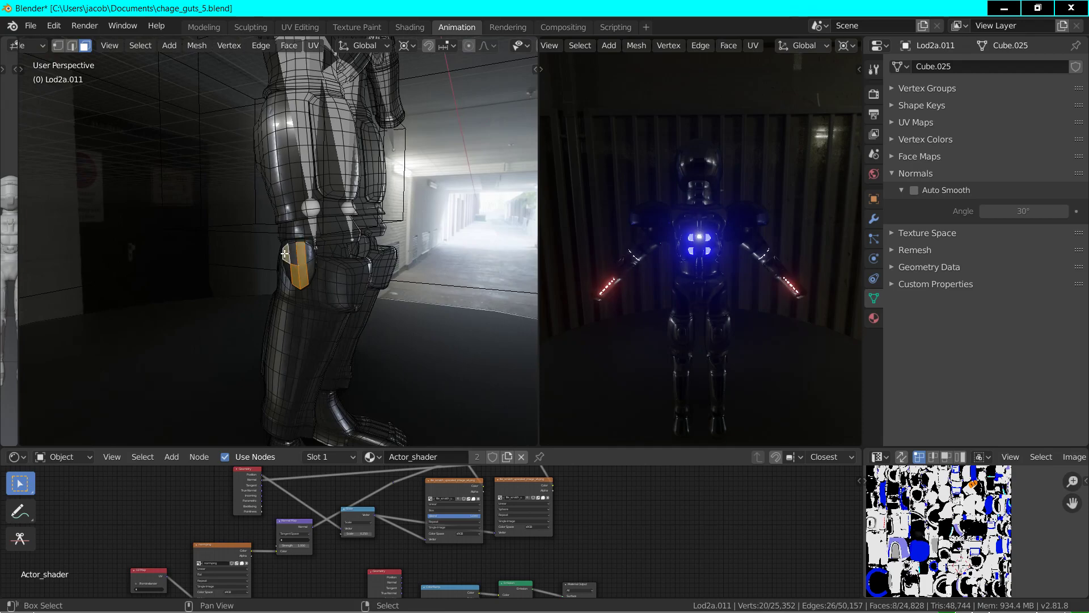
pyautogui.hotkey('shift', 's')
pyautogui.click(297, 317)
# - Select a single knee face, then switch to editing the armature
pyautogui.moveTo(297, 318); pyautogui.dragTo(257, 328, button='middle')
pyautogui.hotkey('shift', '`')
pyautogui.press('w')
pyautogui.click(278, 242)
pyautogui.rightClick(379, 221)
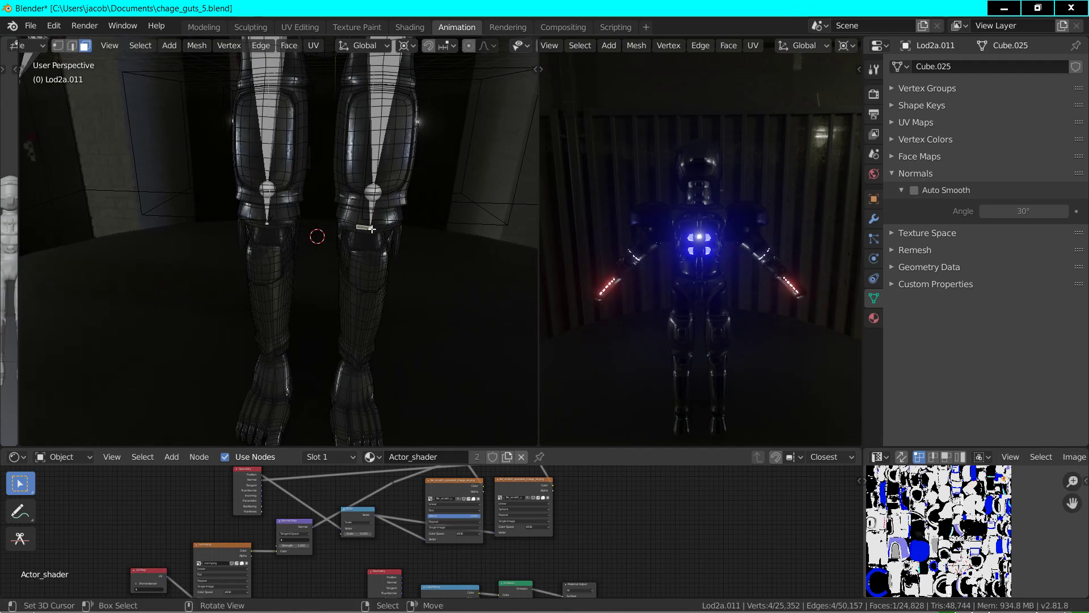
pyautogui.press('Tab')
pyautogui.rightClick(372, 217)
pyautogui.press('Tab')
# - Extrude zero-length bones from both leg bone tips, locked to the X axis
pyautogui.rightClick(371, 230)
pyautogui.keyDown('shift'); pyautogui.rightClick(264, 231); pyautogui.keyUp('shift')
pyautogui.press('e')
pyautogui.press('x')
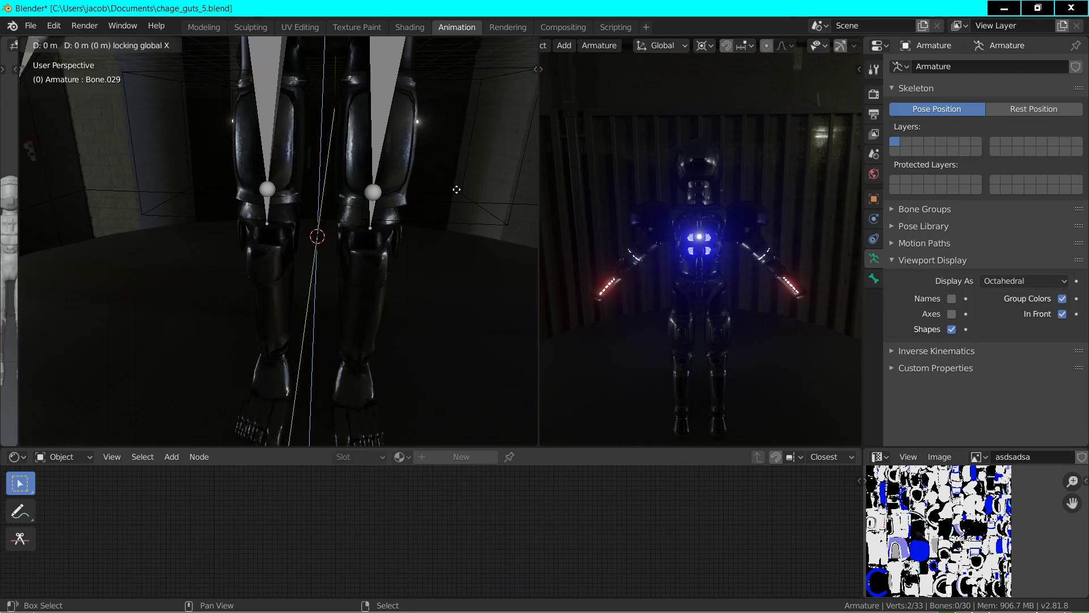
pyautogui.press('0')
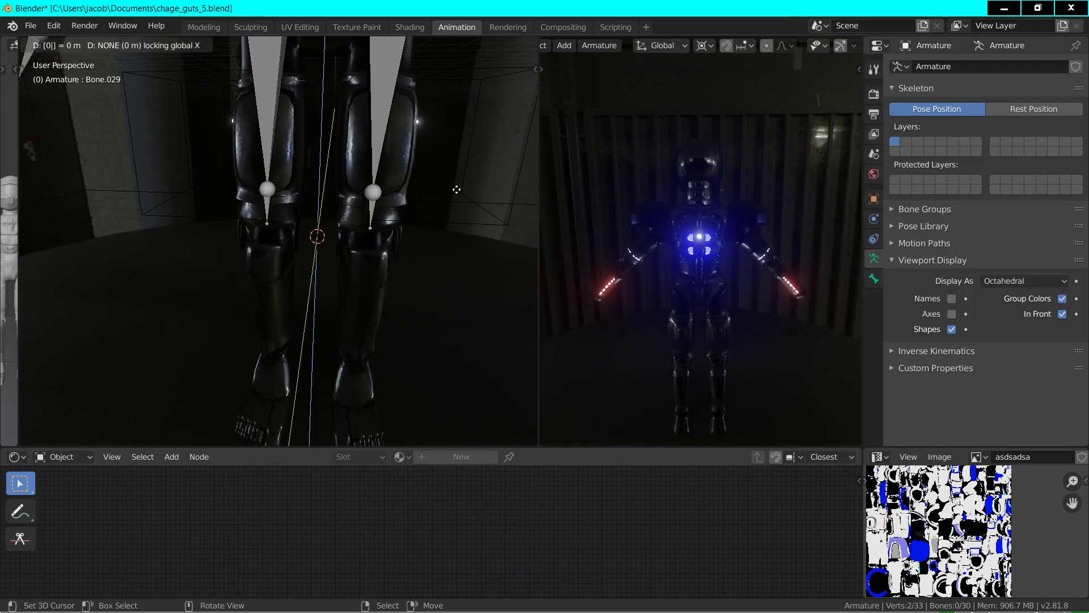
pyautogui.press('Return')
# - Scale both new leg tips while excluding the X axis (Shift+X)
pyautogui.rightClick(372, 227)
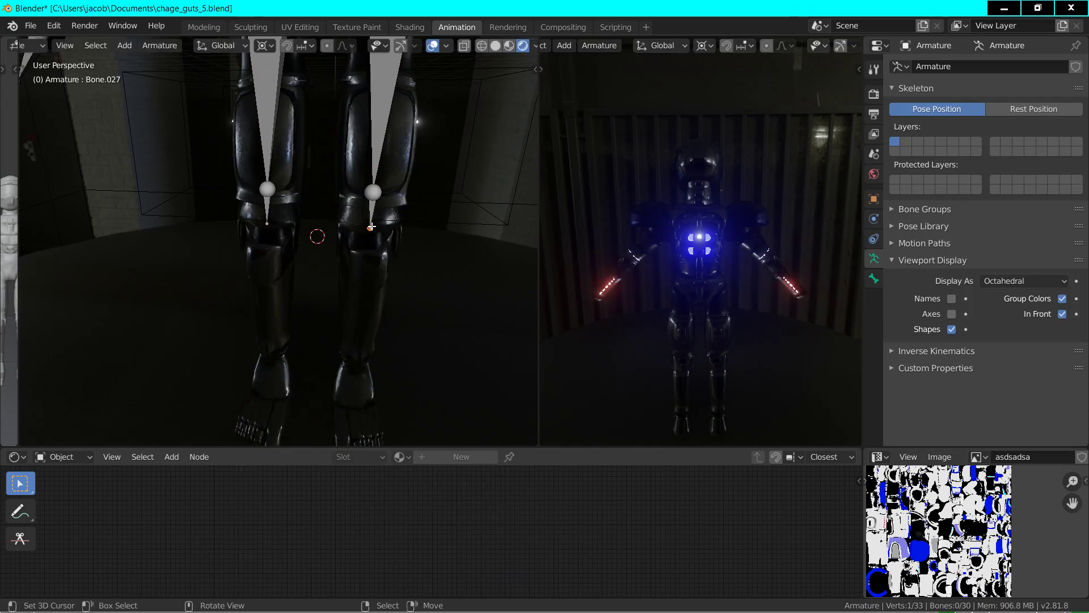
pyautogui.keyDown('shift'); pyautogui.rightClick(282, 220); pyautogui.keyUp('shift')
pyautogui.press('s')
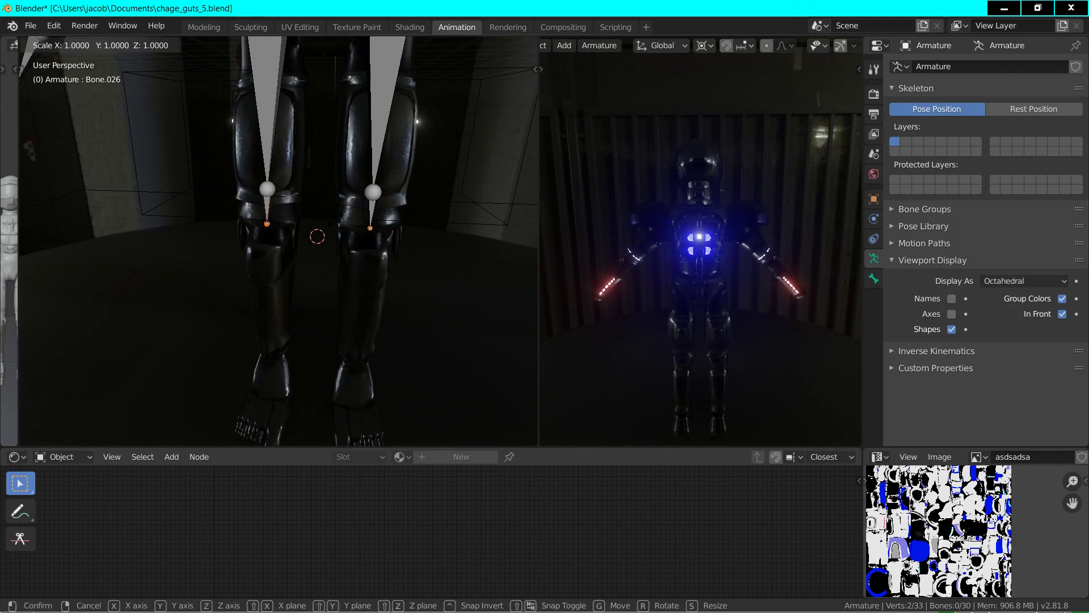
pyautogui.hotkey('shift', 'x')
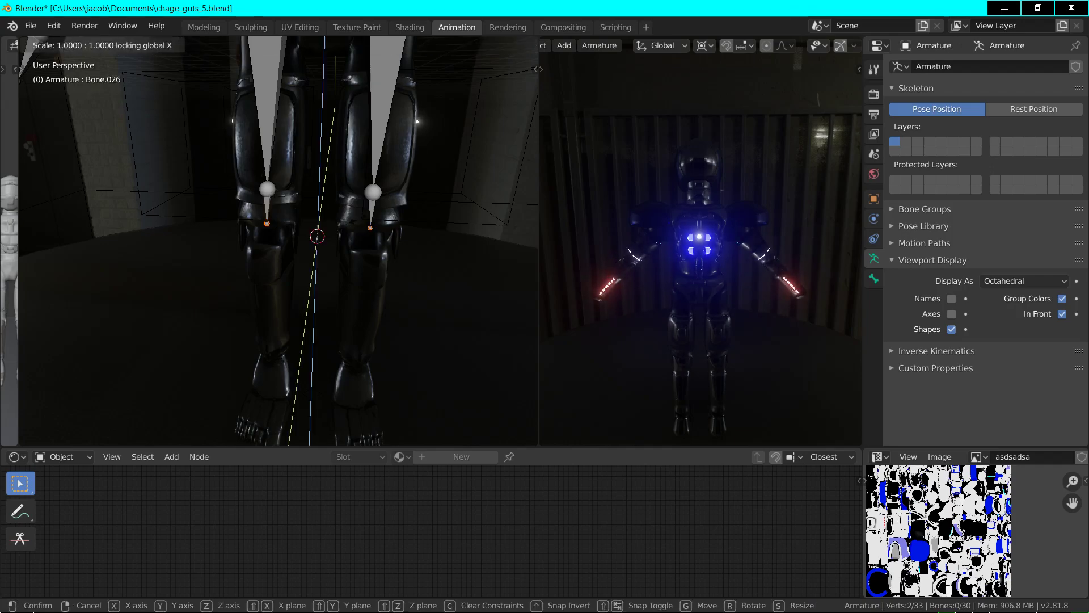
pyautogui.press('Return')
pyautogui.moveTo(306, 224); pyautogui.dragTo(386, 248, button='middle')
# - Extrude new bones from the knee tips and lower their ends vertically
pyautogui.press('e')
pyautogui.click(389, 247)
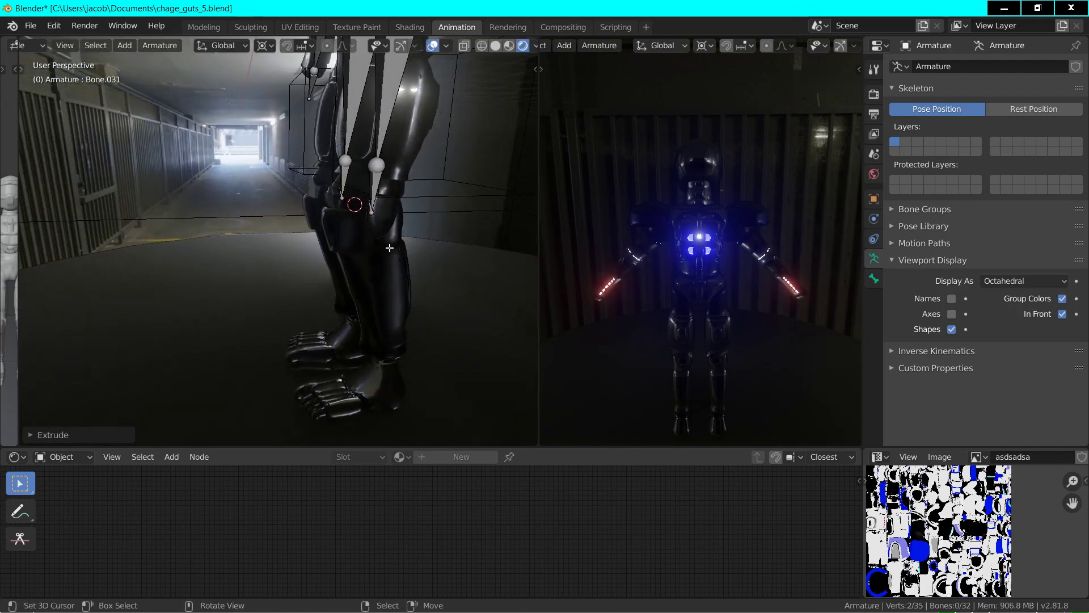
pyautogui.press('g')
pyautogui.press('z')
pyautogui.click(384, 379)
# - Snap the 3D cursor to the ankle edge loop of the leg mesh
pyautogui.press('Tab')
pyautogui.click(383, 376)
pyautogui.hotkey('shift', '`')
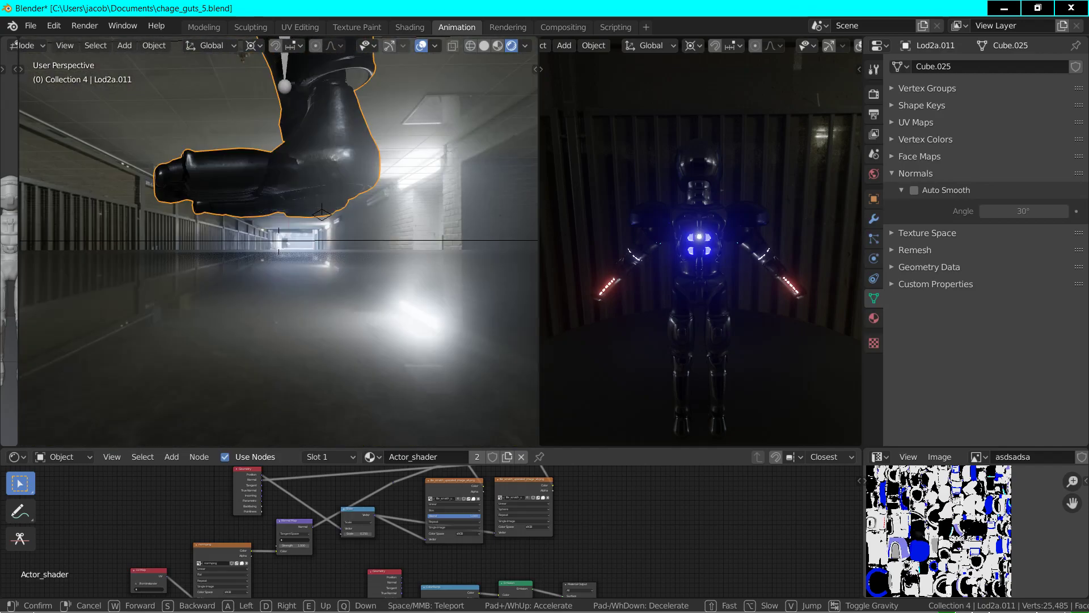
pyautogui.press('Return')
pyautogui.press('Tab')
pyautogui.keyDown('alt'); pyautogui.click(338, 168); pyautogui.keyUp('alt')
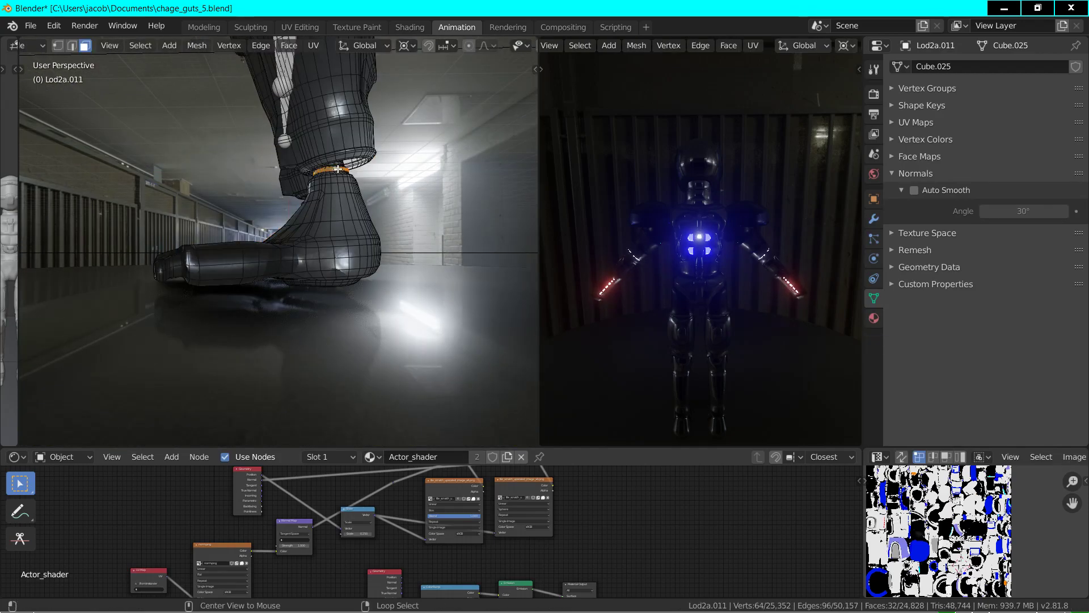
pyautogui.hotkey('shift', 's')
pyautogui.click(337, 234)
# - Snap the shin bone's end joint onto the ankle cursor position
pyautogui.press('Tab')
pyautogui.click(284, 141)
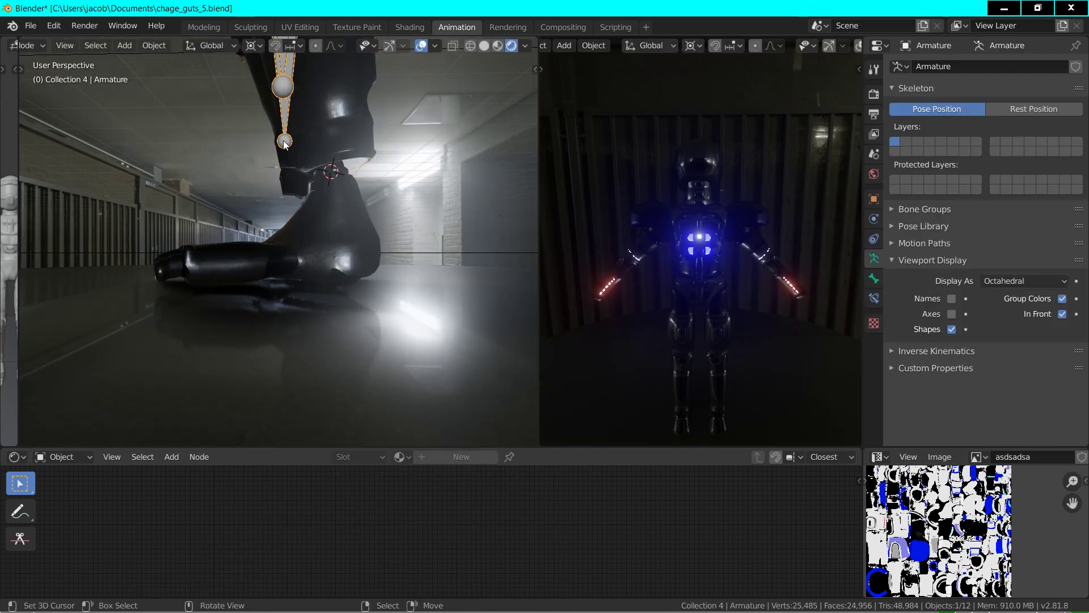
pyautogui.press('Tab')
pyautogui.click(284, 141)
pyautogui.rightClick(286, 92)
pyautogui.hotkey('shift', 's')
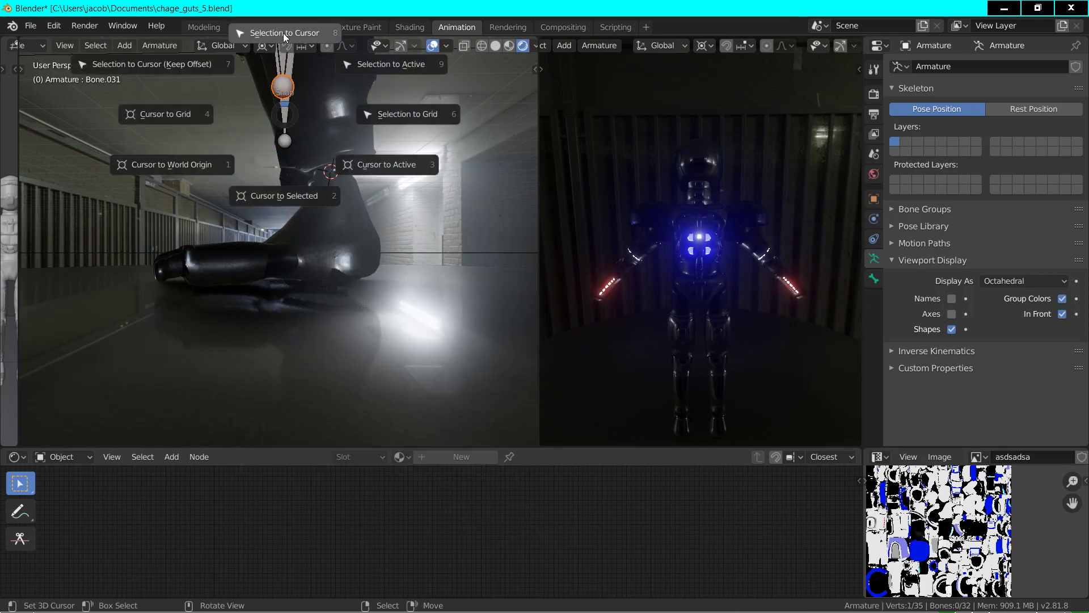
pyautogui.click(284, 39)
pyautogui.press('`')
pyautogui.press('Escape')
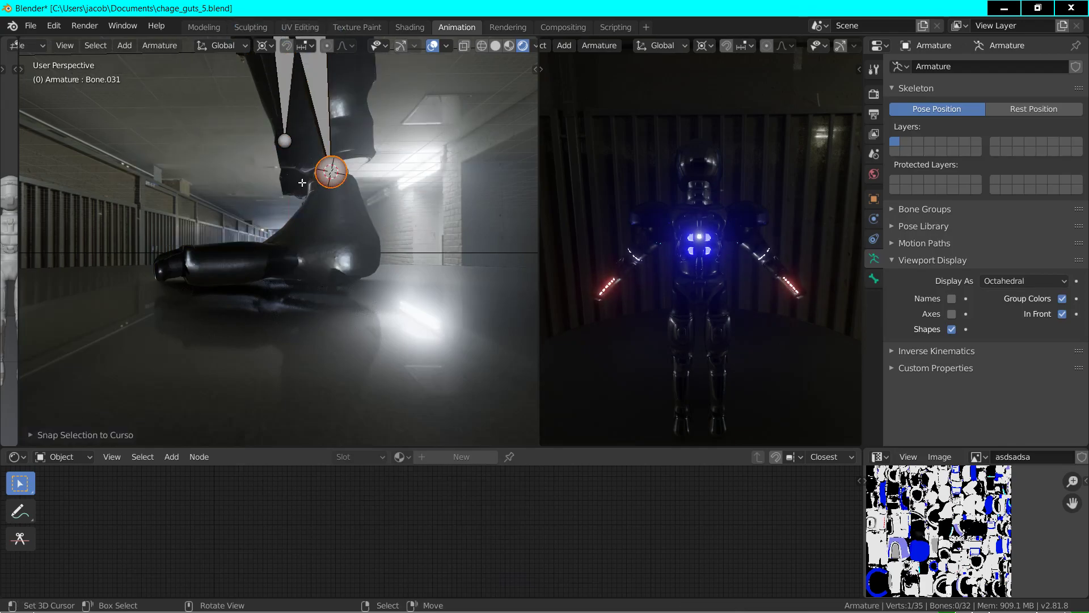
# - Extrude a heel bone straight down from the ankle with a typed length
pyautogui.press('e')
pyautogui.press('z')
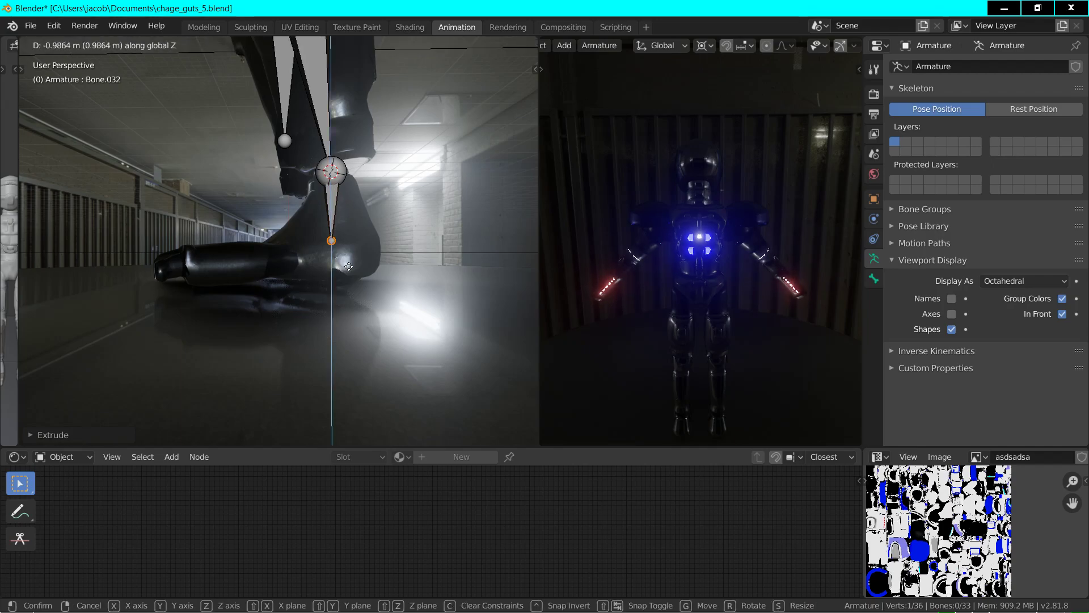
pyautogui.write('-(1')
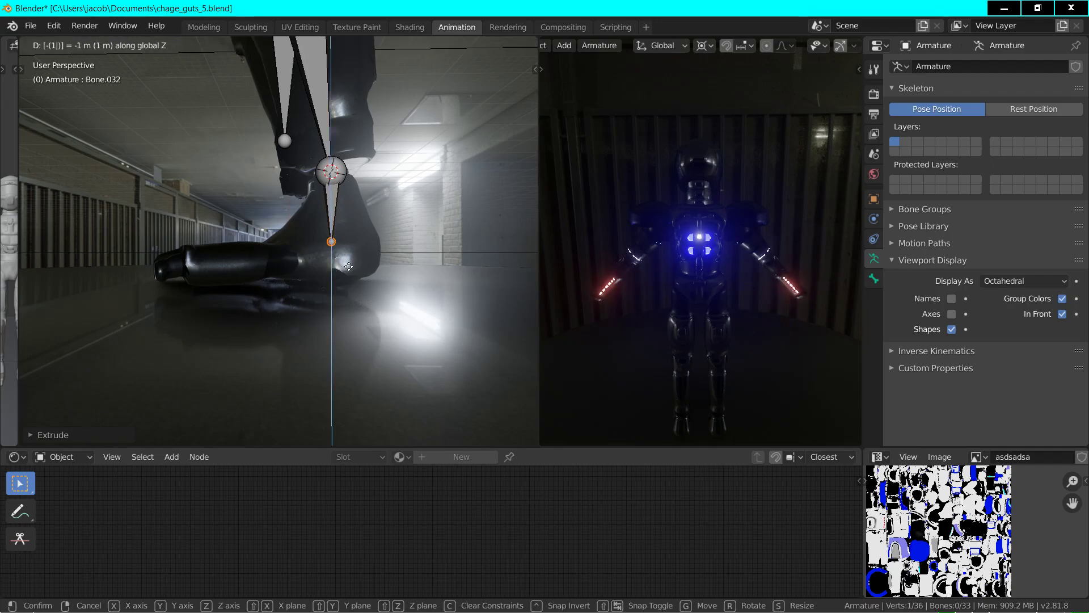
pyautogui.write('.5')
pyautogui.press('BackSpace')
pyautogui.write('25')
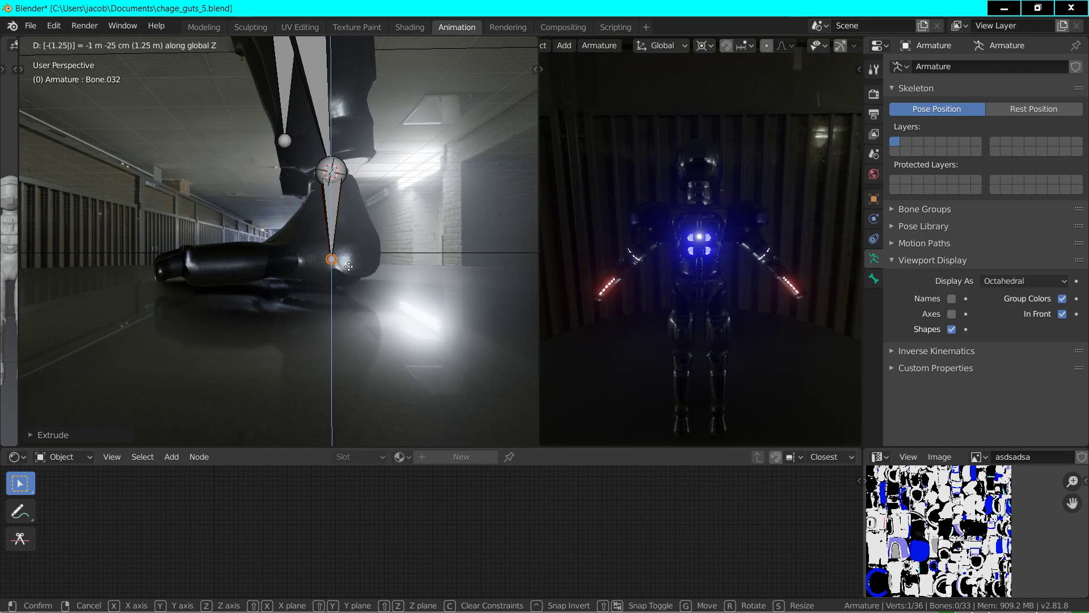
pyautogui.press('Return')
# - Attempt a forward foot bone, undoing the overly long first try
pyautogui.press('e')
pyautogui.press('y')
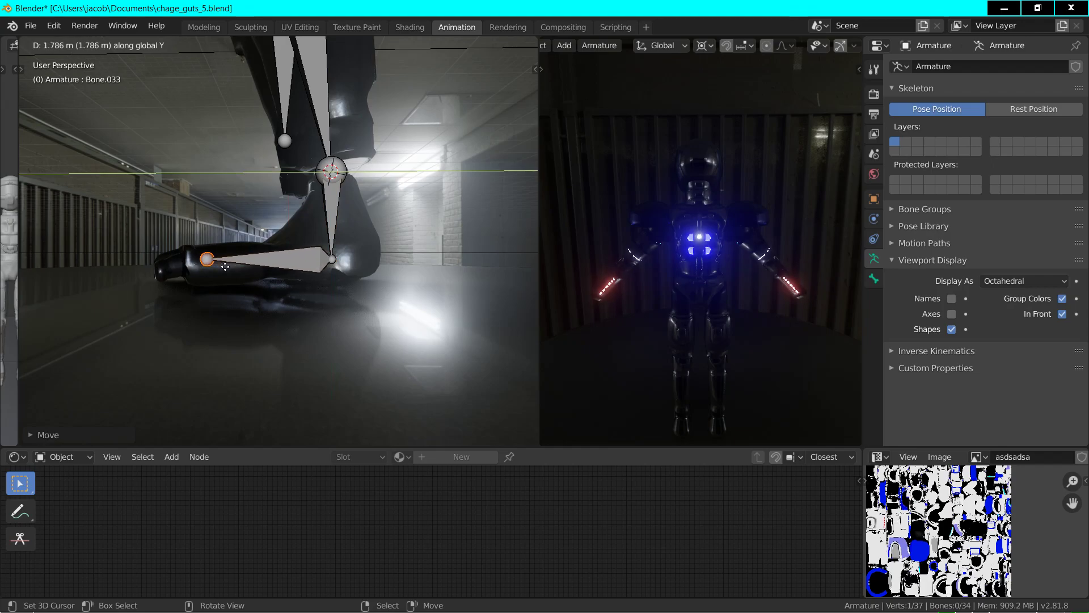
pyautogui.hotkey('ctrl', 'z')
pyautogui.press('e')
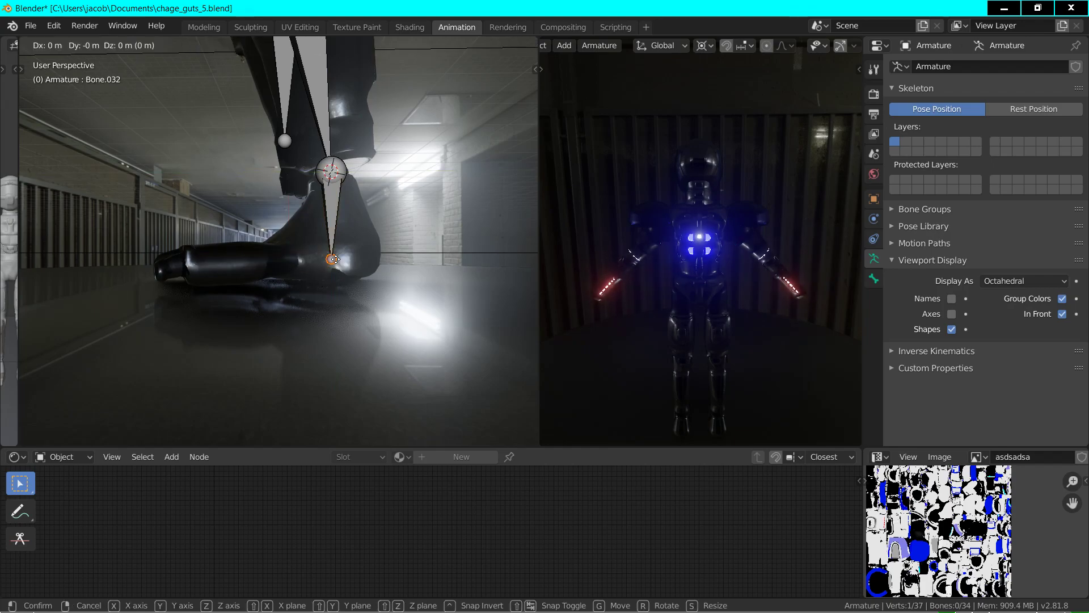
pyautogui.press('y')
pyautogui.rightClick(335, 259)
pyautogui.press('g')
pyautogui.rightClick(319, 265)
# - Move the bone tip back along Y to the heel, then return to Object Mode
pyautogui.rightClick(335, 246)
pyautogui.press('g')
pyautogui.press('z')
pyautogui.rightClick(334, 244)
pyautogui.rightClick(334, 253)
pyautogui.press('g')
pyautogui.press('z')
pyautogui.click(334, 241)
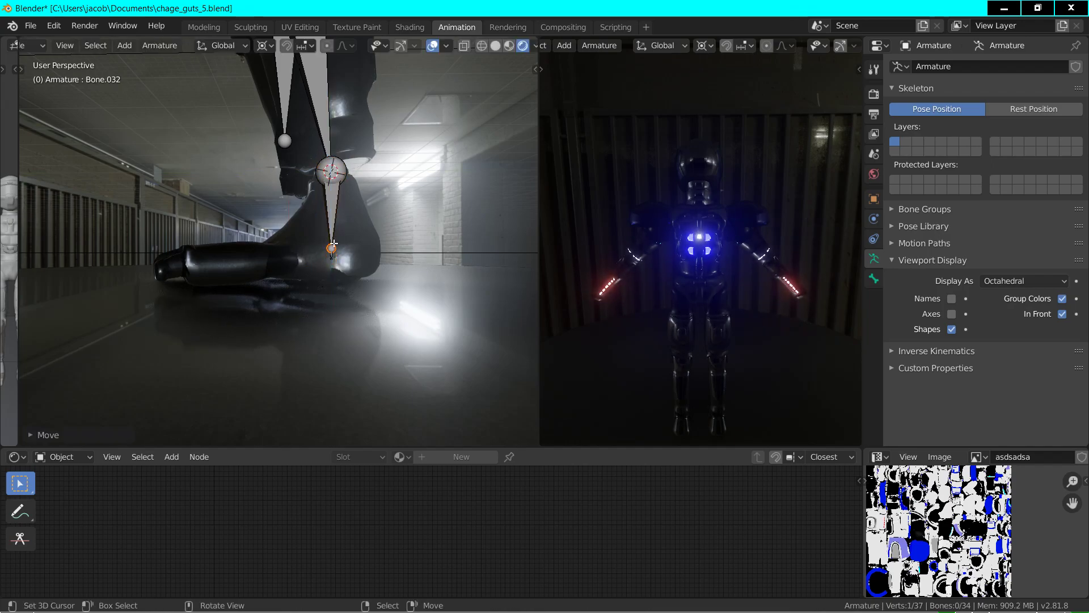
pyautogui.press('g')
pyautogui.press('y')
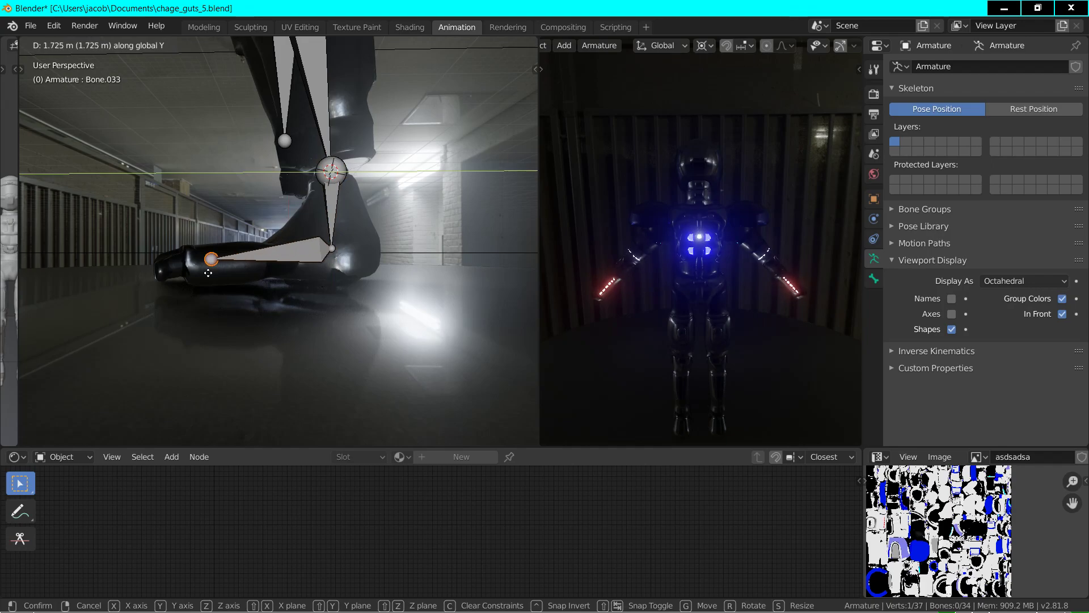
pyautogui.click(195, 275)
pyautogui.hotkey('ctrl', 'Tab')
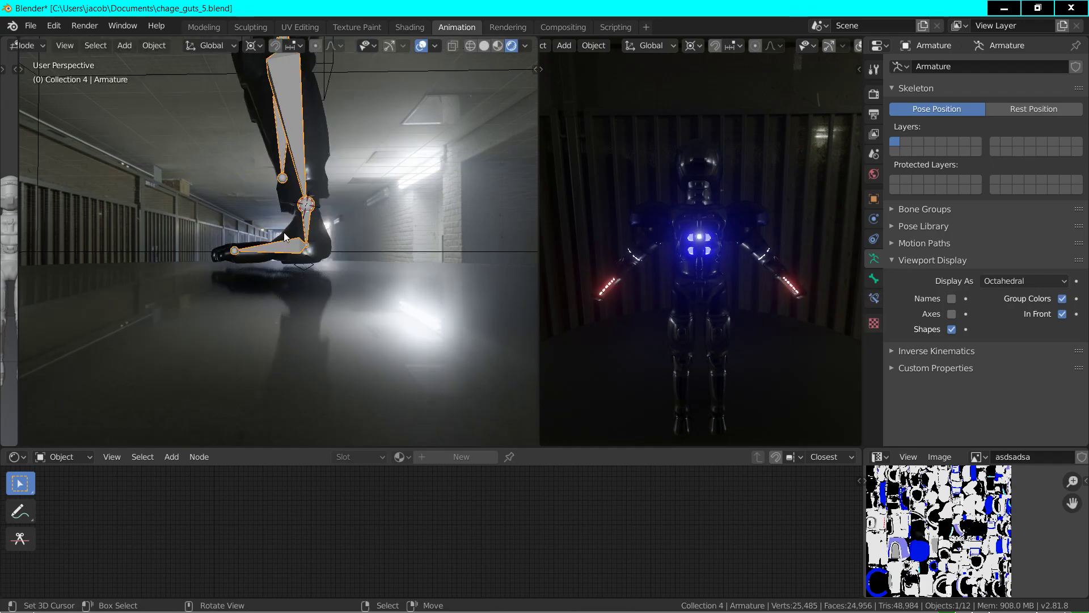
# - Snap the cursor to one shin joint and flatten the other shin's joint to it (S Z 0)
pyautogui.moveTo(307, 249)
pyautogui.mouseDown(button='middle')
pyautogui.moveTo(322, 256)
pyautogui.moveTo(308, 254)
pyautogui.mouseUp(button='middle')
pyautogui.hotkey('shift', '`')
pyautogui.press('s')
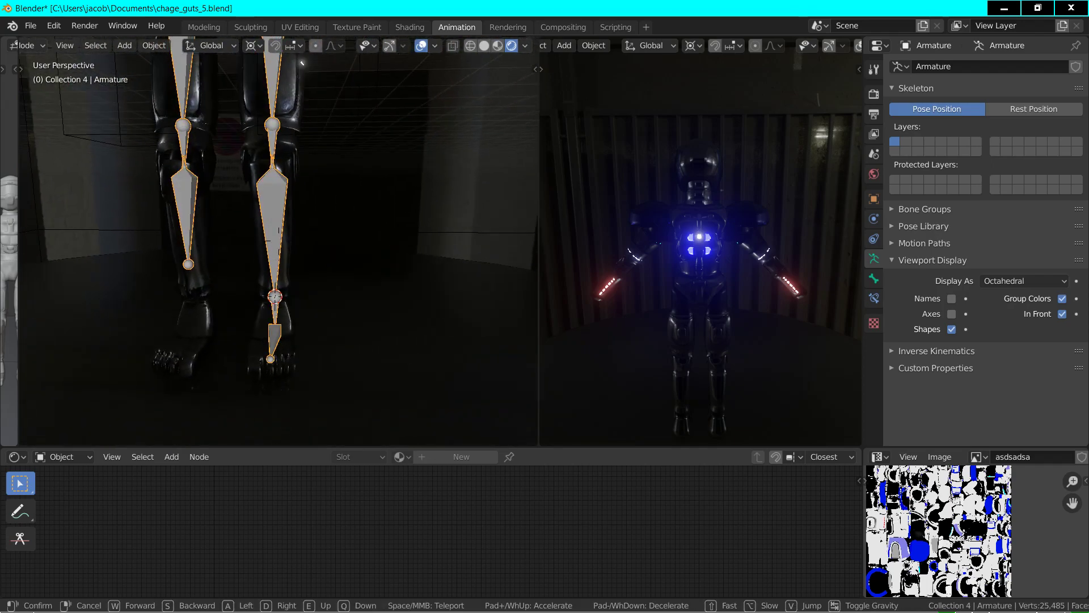
pyautogui.click(205, 187)
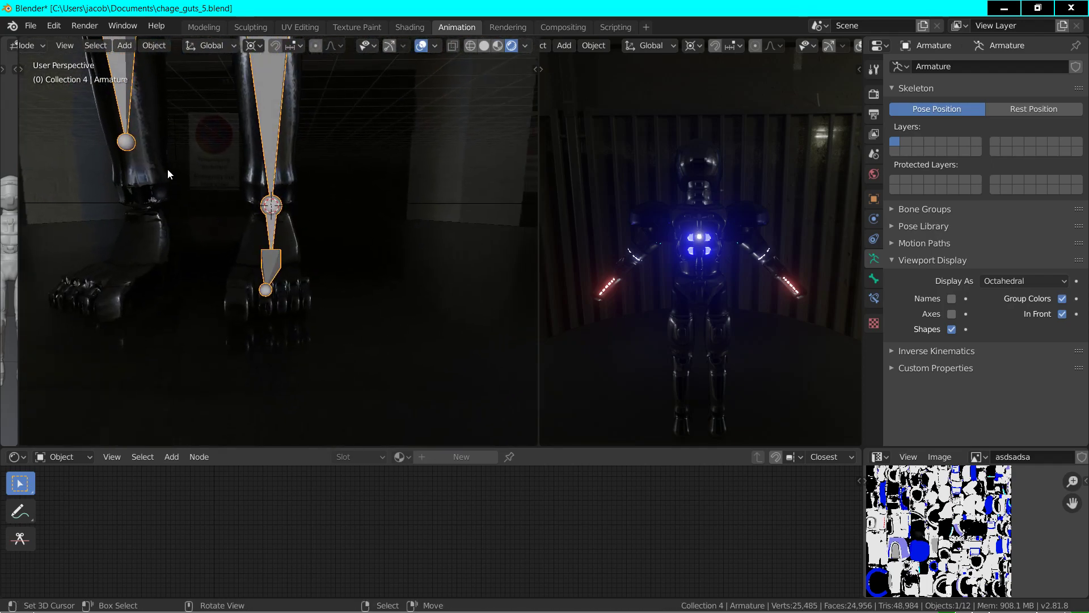
pyautogui.press('Tab')
pyautogui.hotkey('shift', 's')
pyautogui.click(275, 301)
pyautogui.click(128, 142)
pyautogui.write('sz0')
pyautogui.press('Return')
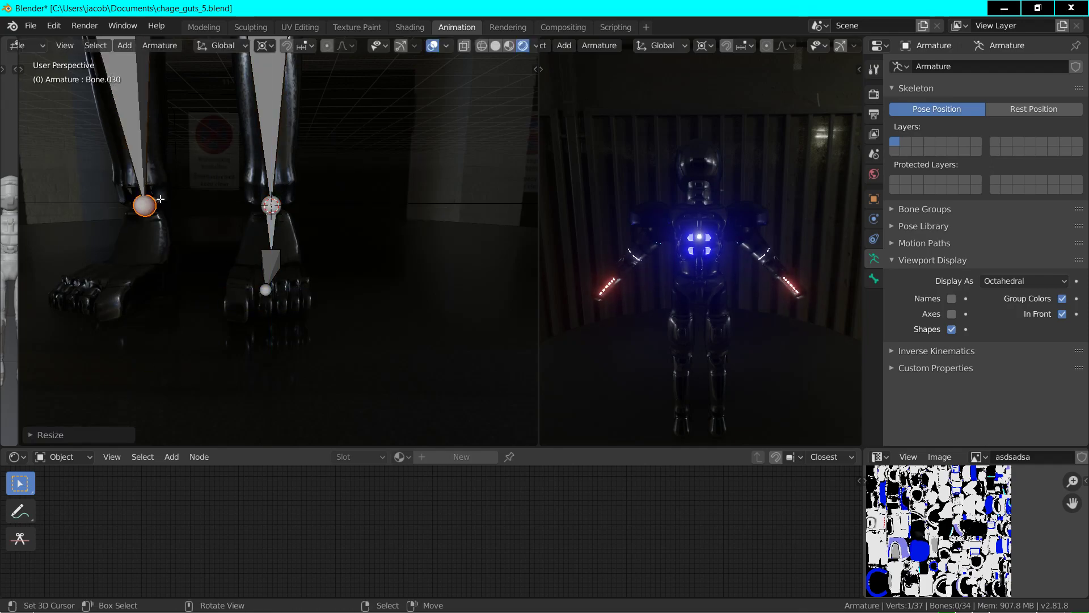
# - Extrude a new bone from the ankle and flatten its tip to heel height
pyautogui.moveTo(292, 251); pyautogui.dragTo(279, 241, button='middle')
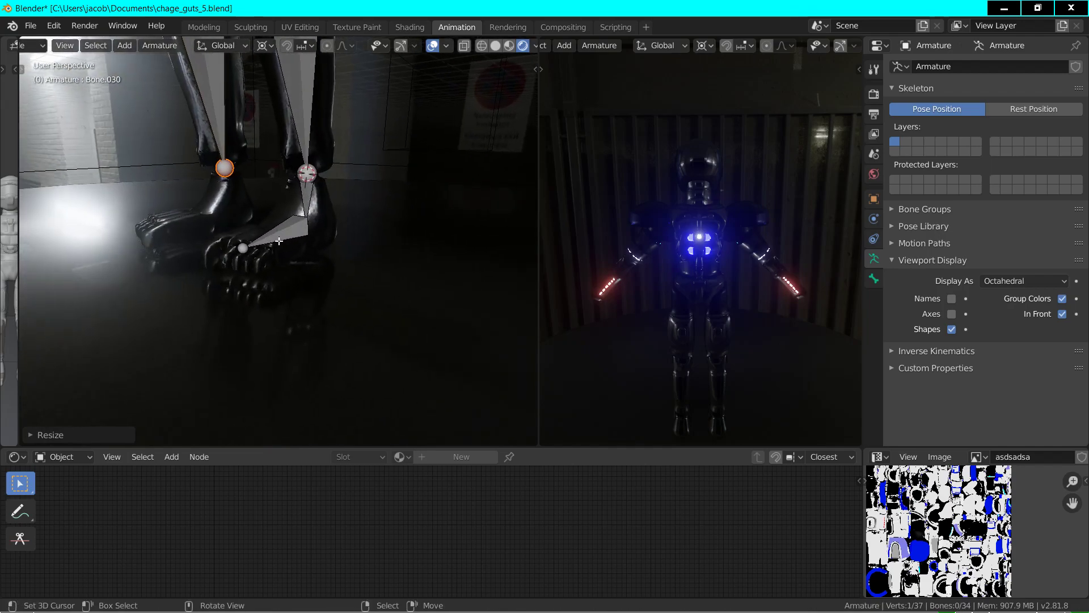
pyautogui.rightClick(315, 220)
pyautogui.hotkey('shift', 's')
pyautogui.click(320, 298)
pyautogui.rightClick(226, 169)
pyautogui.press('e')
pyautogui.click(225, 169)
pyautogui.write('sz0')
pyautogui.press('Return')
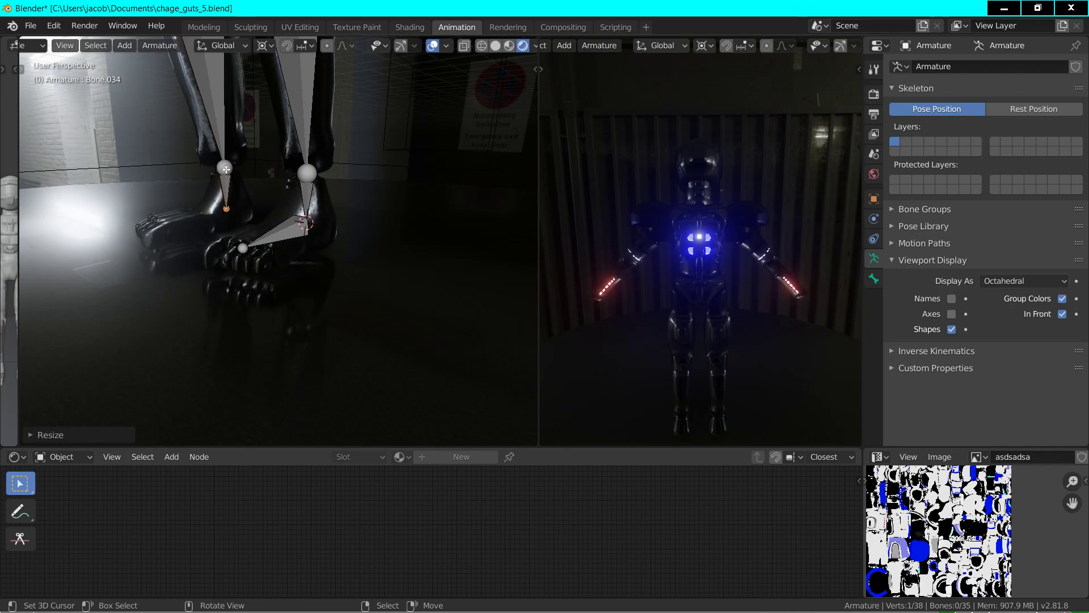
# - Extrude a toe bone forward from the new heel joint, then leave Edit Mode
pyautogui.click(243, 247)
pyautogui.hotkey('shift', 's')
pyautogui.click(250, 341)
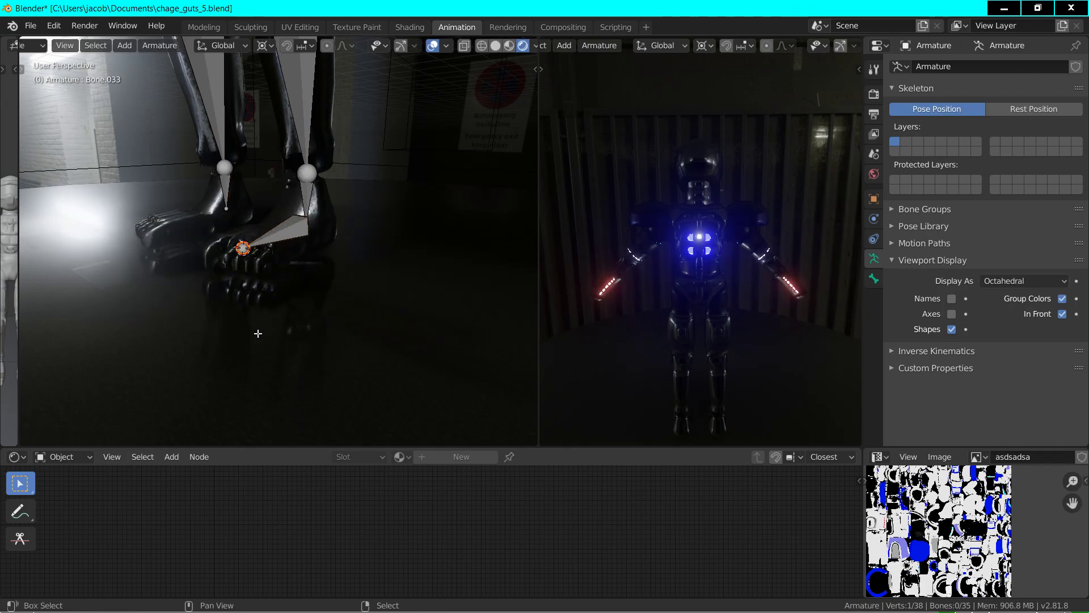
pyautogui.press('e')
pyautogui.click(163, 226)
pyautogui.press('Tab')
pyautogui.hotkey('shift', '`')
# - Walk-navigate the view in close to the robot's feet
pyautogui.press('s')
pyautogui.press('e')
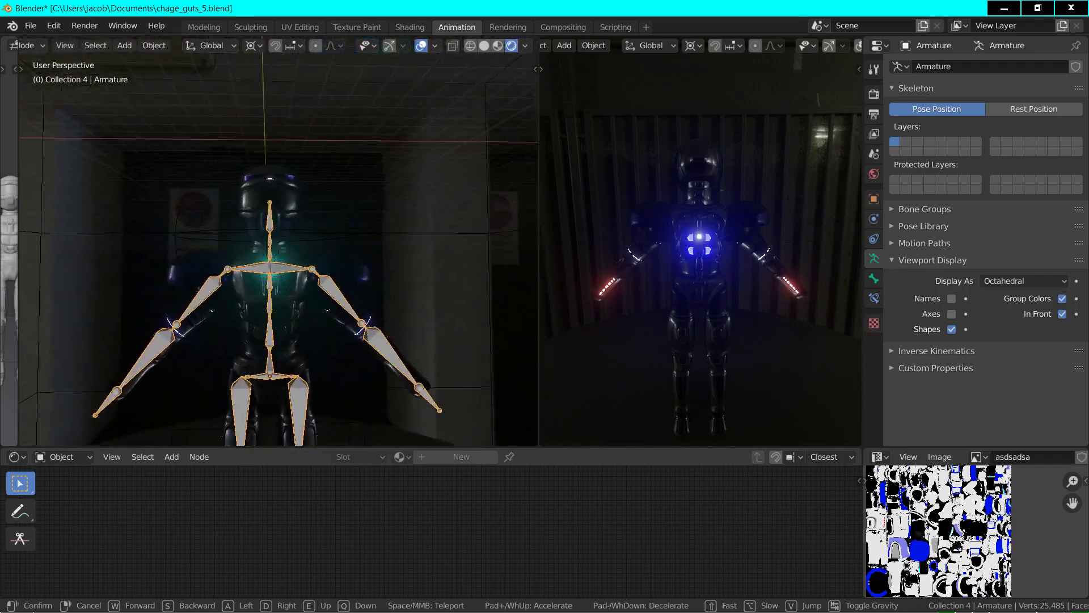
pyautogui.press('d')
pyautogui.press('w')
pyautogui.click(286, 252)
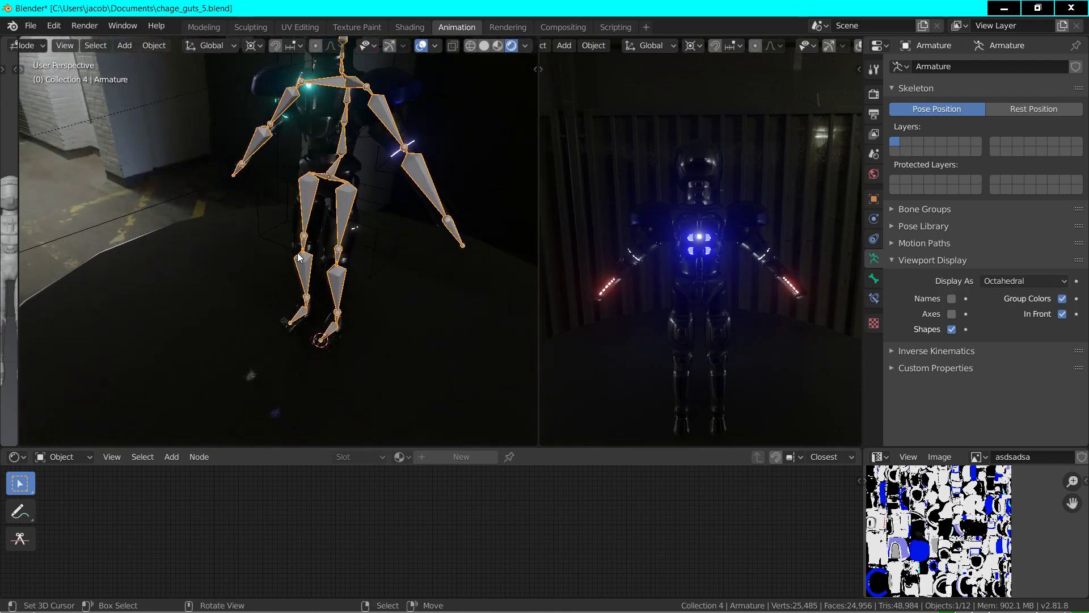
pyautogui.hotkey('shift', '`')
pyautogui.press('w')
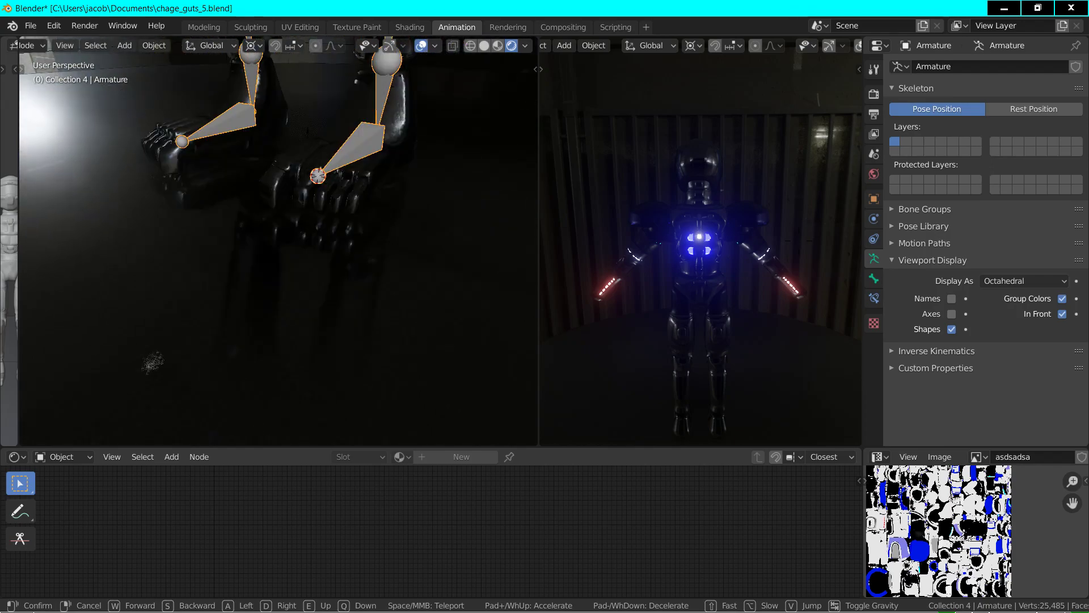
pyautogui.click(278, 241)
# - Briefly edit the foot mesh, then select the armature and enter its Edit Mode
pyautogui.click(311, 196)
pyautogui.press('Tab')
pyautogui.click(307, 176)
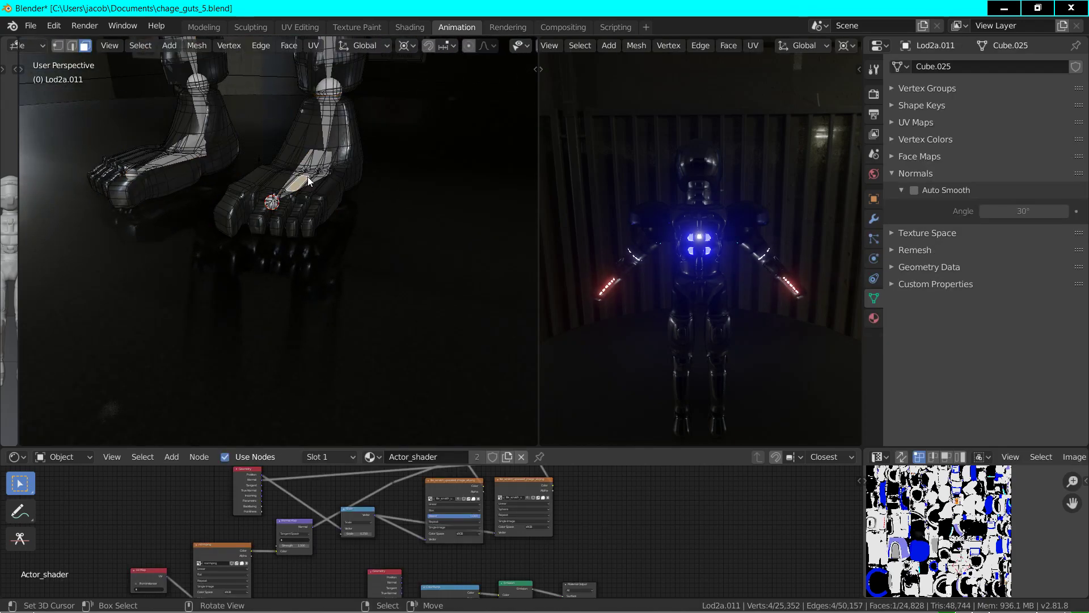
pyautogui.press('Tab')
pyautogui.click(308, 177)
pyautogui.press('Tab')
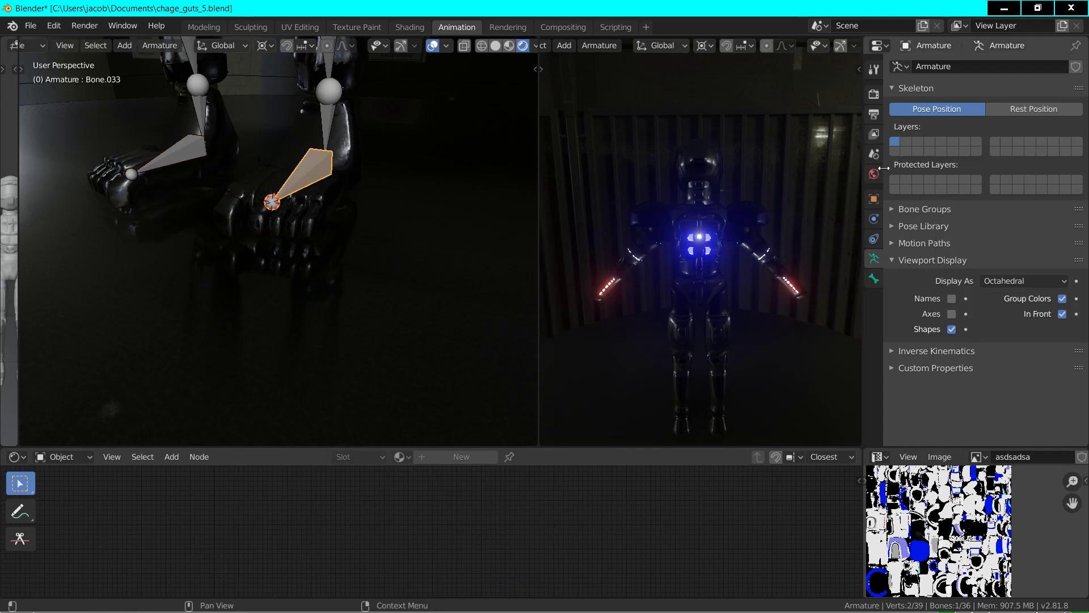
# - In Bone properties, rename the selected foot bone to Left_foot
pyautogui.click(874, 278)
pyautogui.click(957, 66)
pyautogui.write('R')
pyautogui.press('BackSpace')
pyautogui.write('Left')
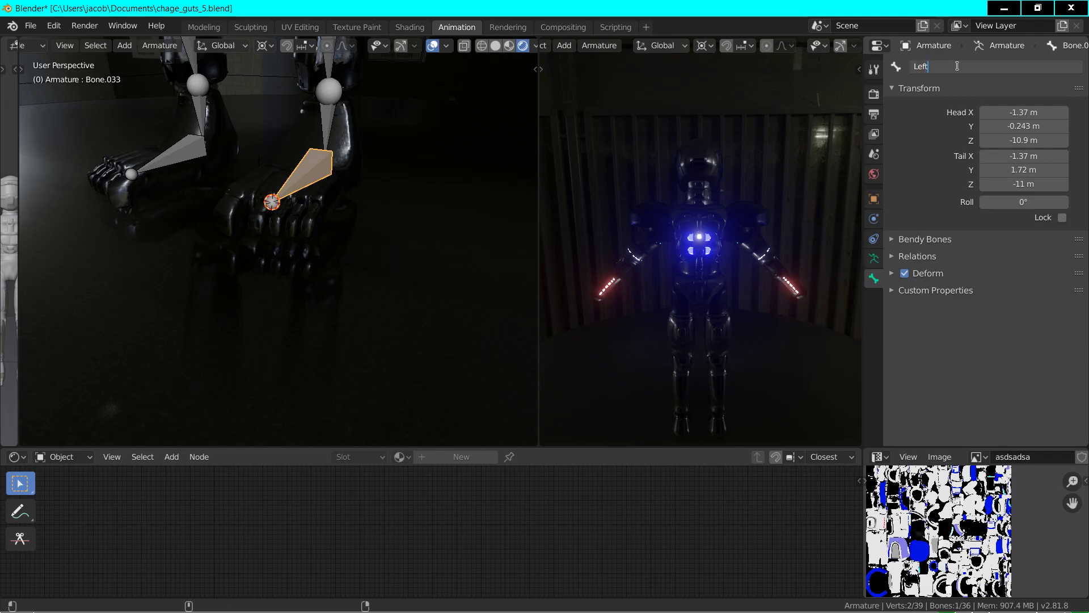
pyautogui.write('_foot')
pyautogui.press('Return')
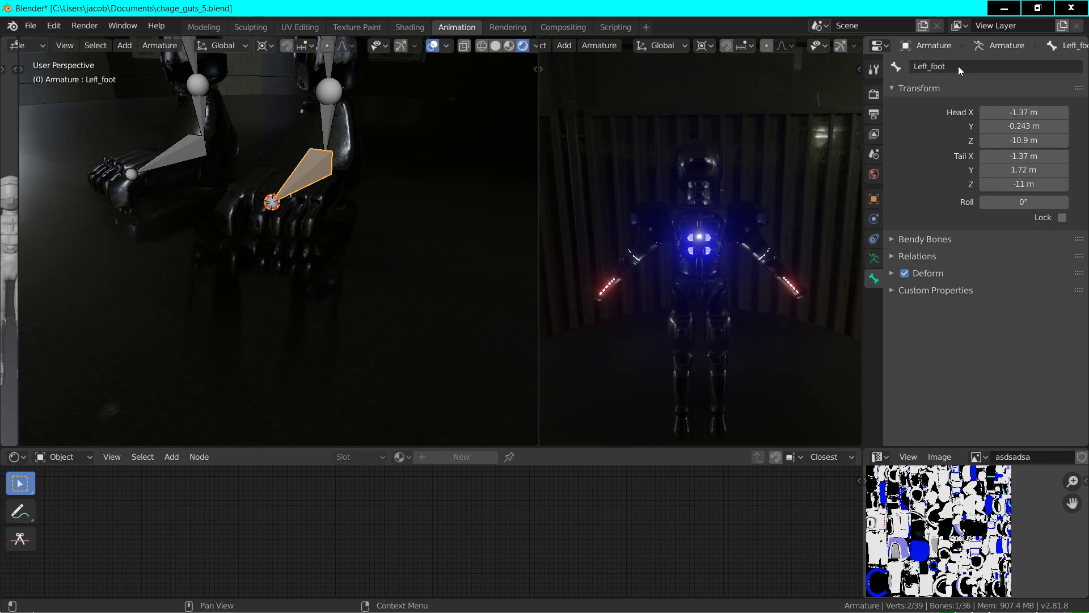
# - Rename the bones above it Left_ankle and Left_shin
pyautogui.click(327, 122)
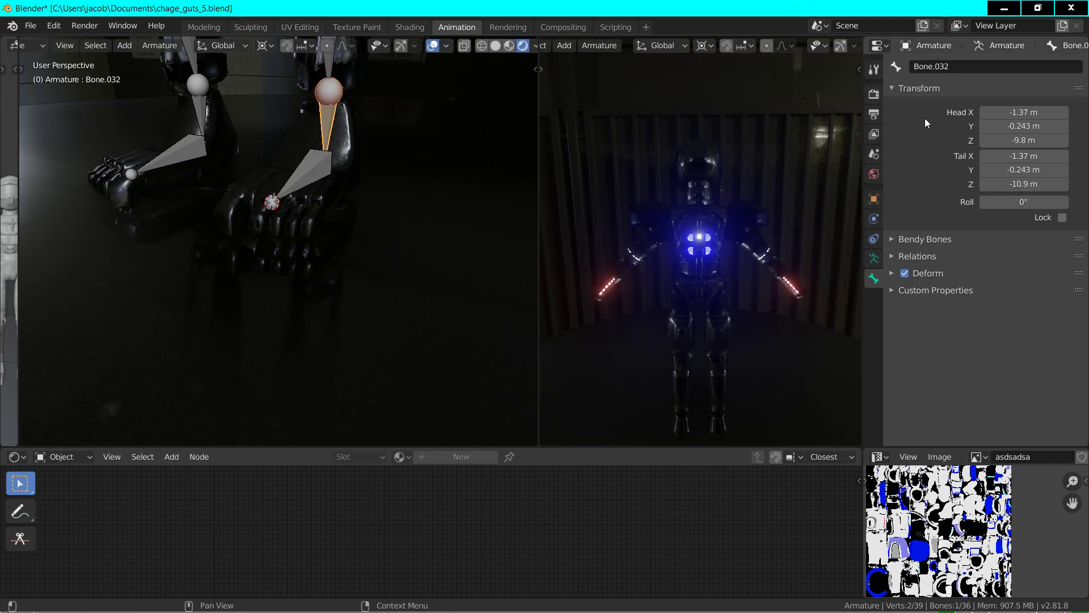
pyautogui.click(978, 63)
pyautogui.write('Left_')
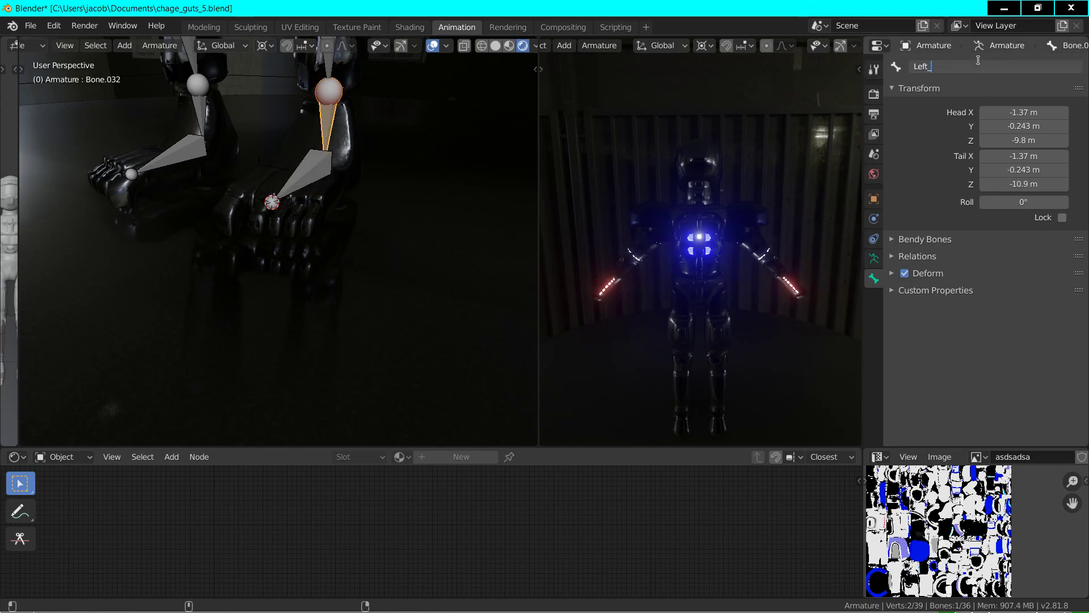
pyautogui.write('ankle')
pyautogui.press('Return')
pyautogui.press('[')
pyautogui.click(965, 66)
pyautogui.write('Le')
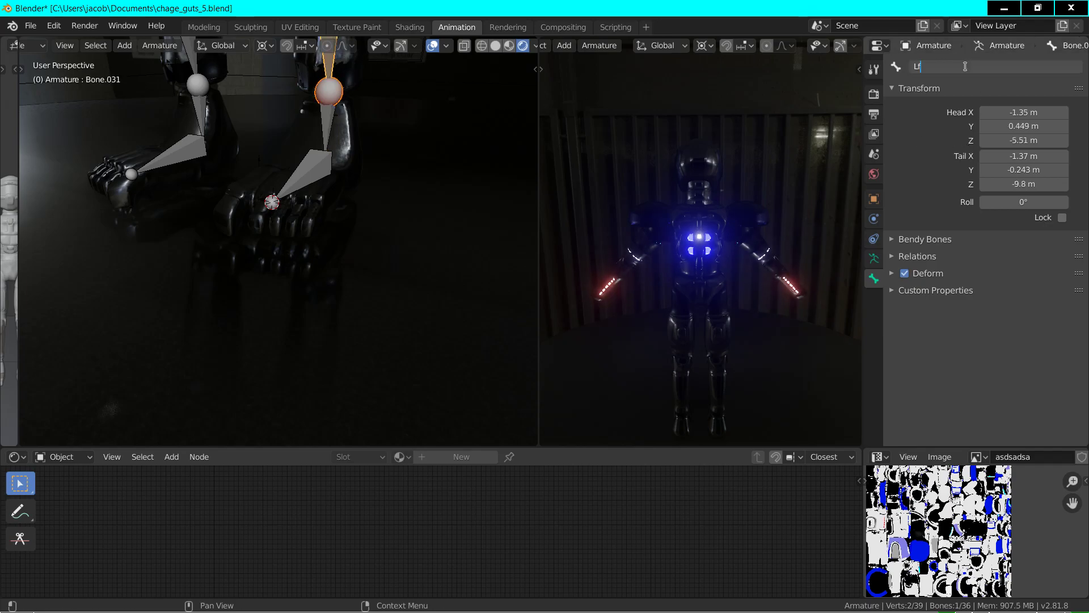
pyautogui.write('ft_shin')
pyautogui.press('Return')
pyautogui.hotkey('shift', '`')
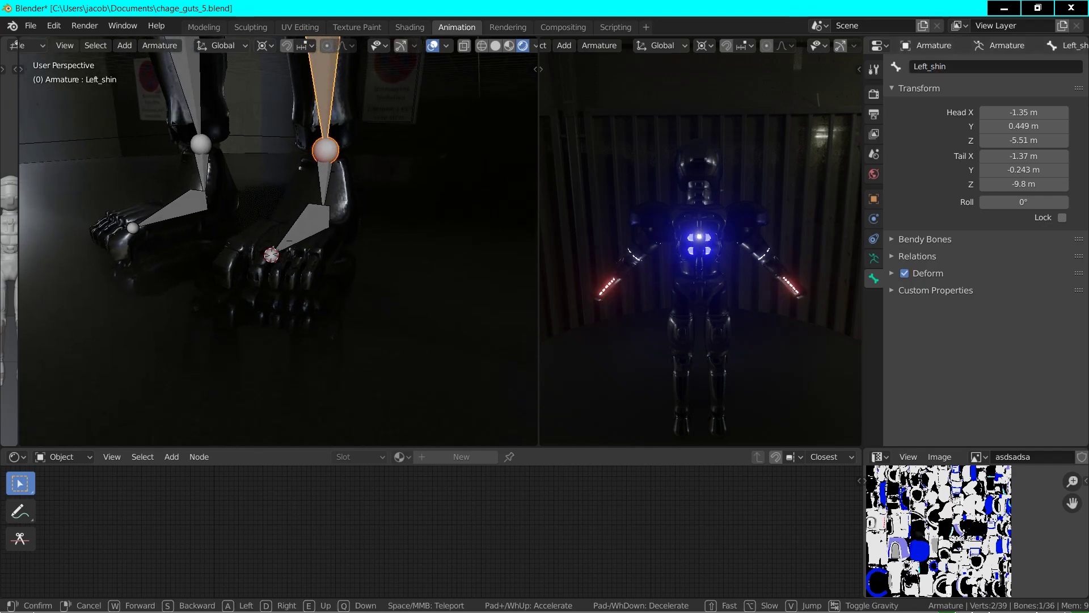
# - Select the two small leftover bones at the robot's knees
pyautogui.press('d')
pyautogui.press('s')
pyautogui.click(284, 205)
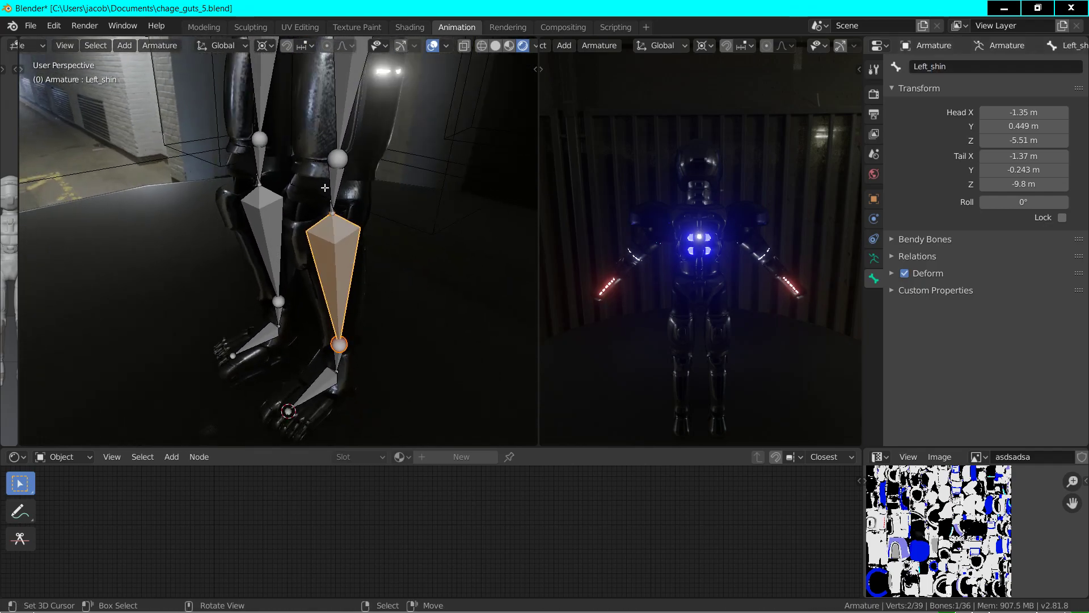
pyautogui.click(332, 209)
pyautogui.keyDown('shift'); pyautogui.click(330, 220); pyautogui.keyUp('shift')
pyautogui.keyDown('shift'); pyautogui.click(256, 176); pyautogui.keyUp('shift')
# - Delete the two selected knee bones, leaving the armature with 34 bones
pyautogui.press('x')
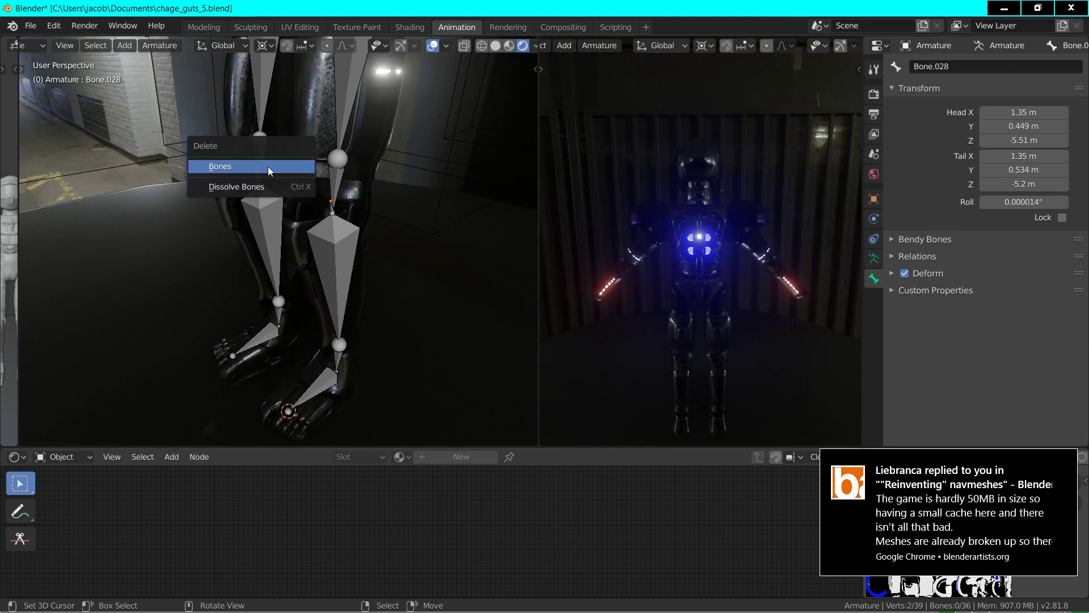
pyautogui.click(268, 165)
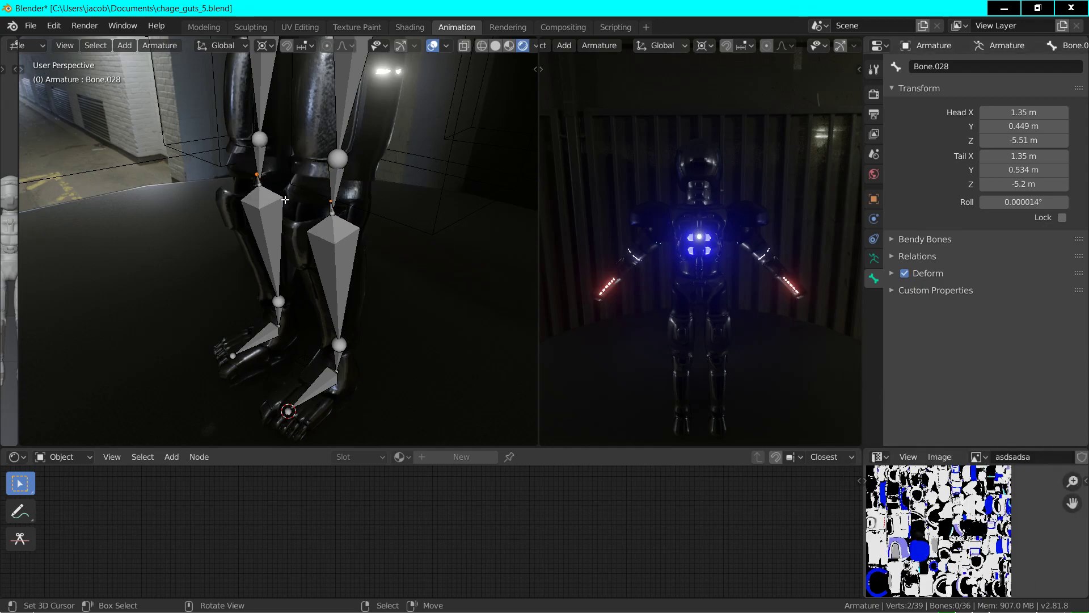
pyautogui.press('g')
pyautogui.press('Escape')
pyautogui.press('x')
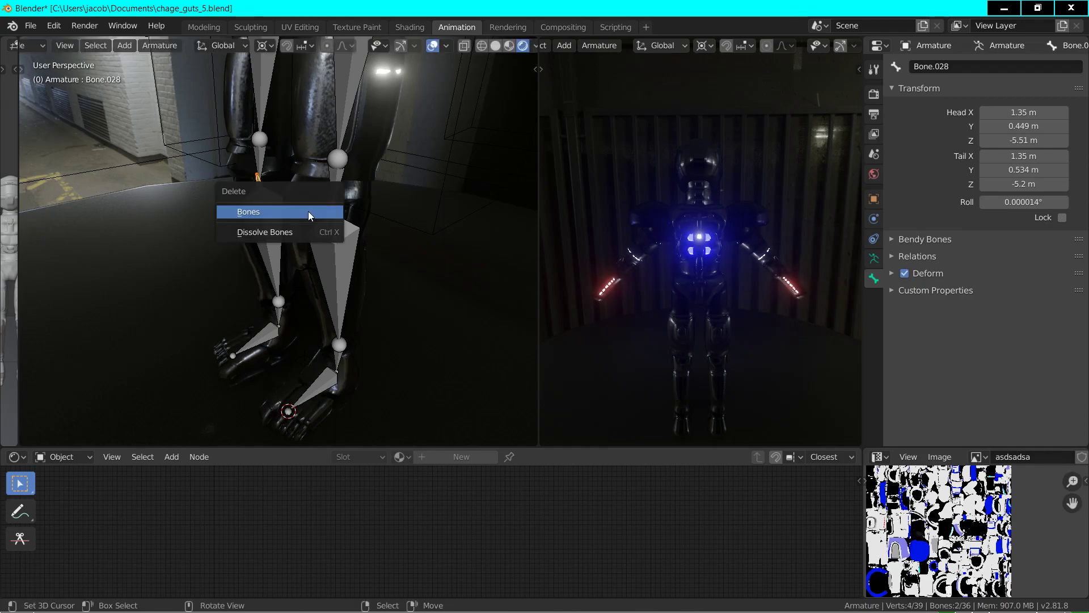
pyautogui.click(308, 211)
pyautogui.click(325, 217)
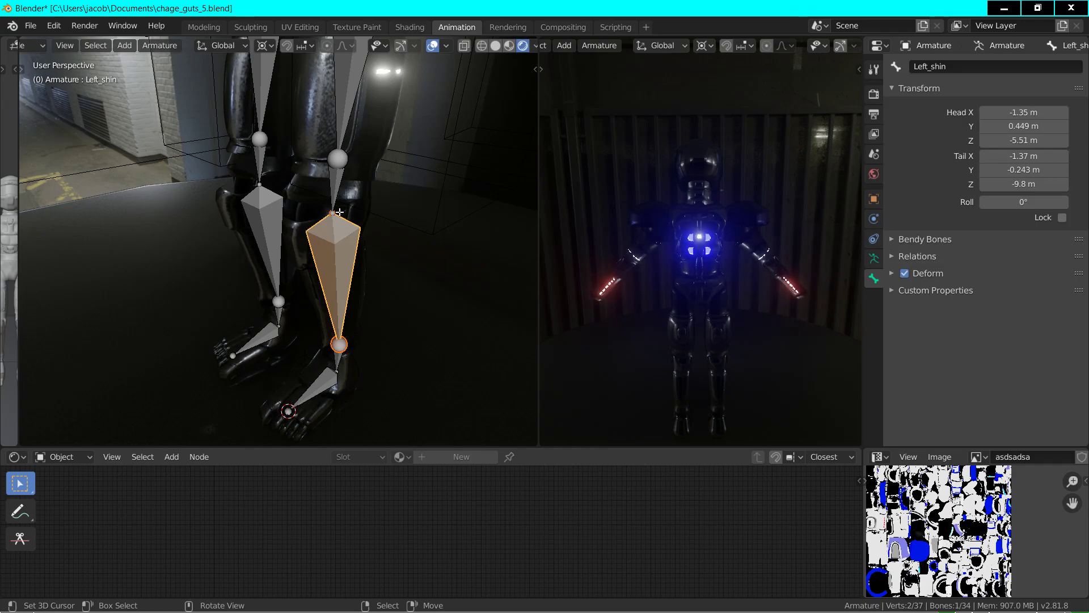
# - Rename the left leg's small knee bone Left_Knee and its thigh bone Left_thigh
pyautogui.click(336, 174)
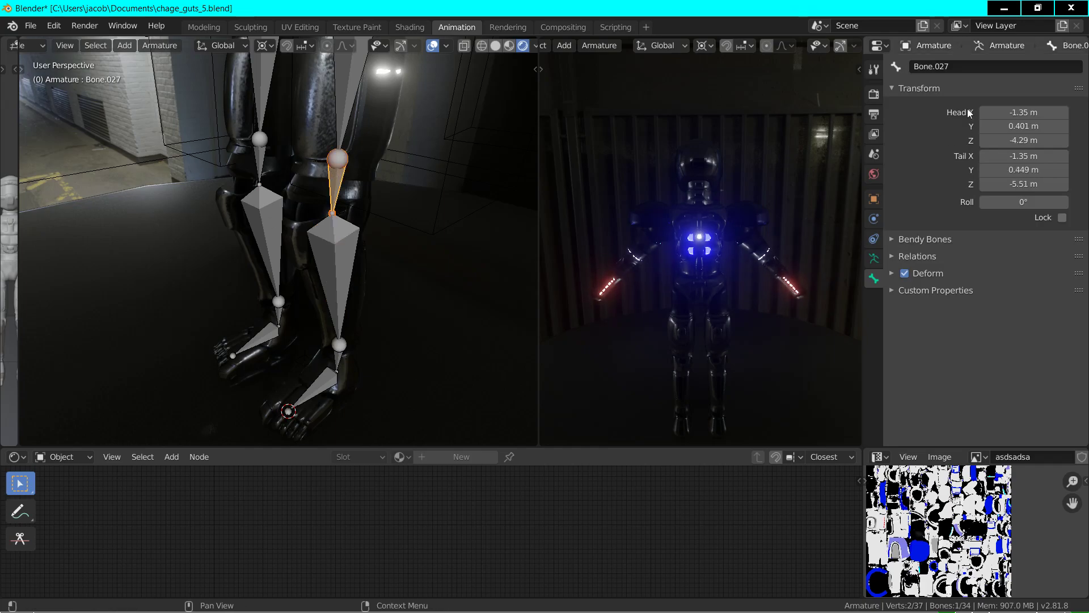
pyautogui.click(950, 59)
pyautogui.write('OL')
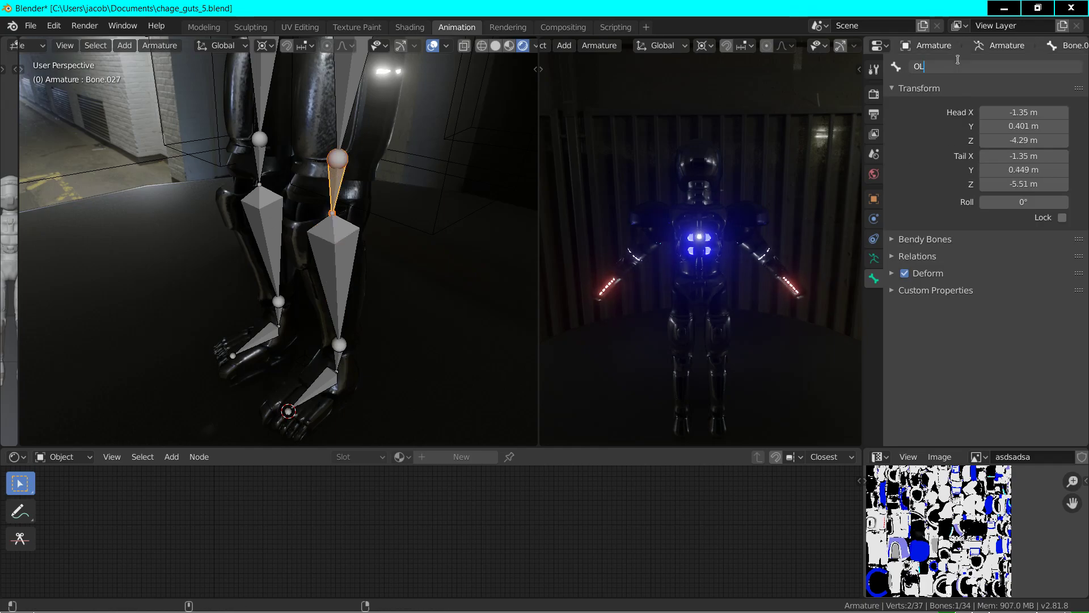
pyautogui.write('Left_Knee')
pyautogui.press('Return')
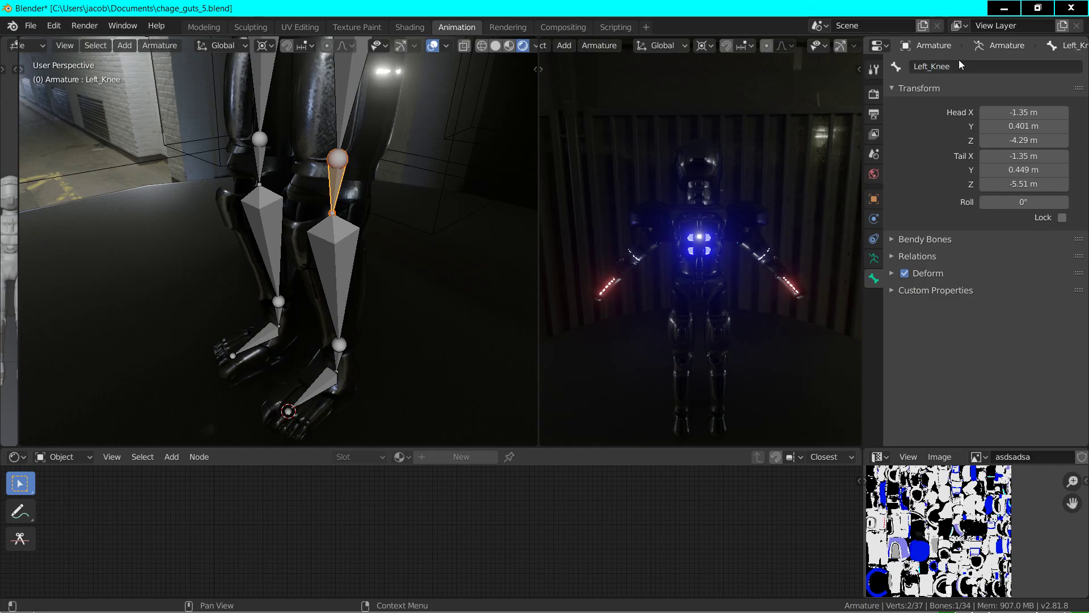
pyautogui.click(350, 121)
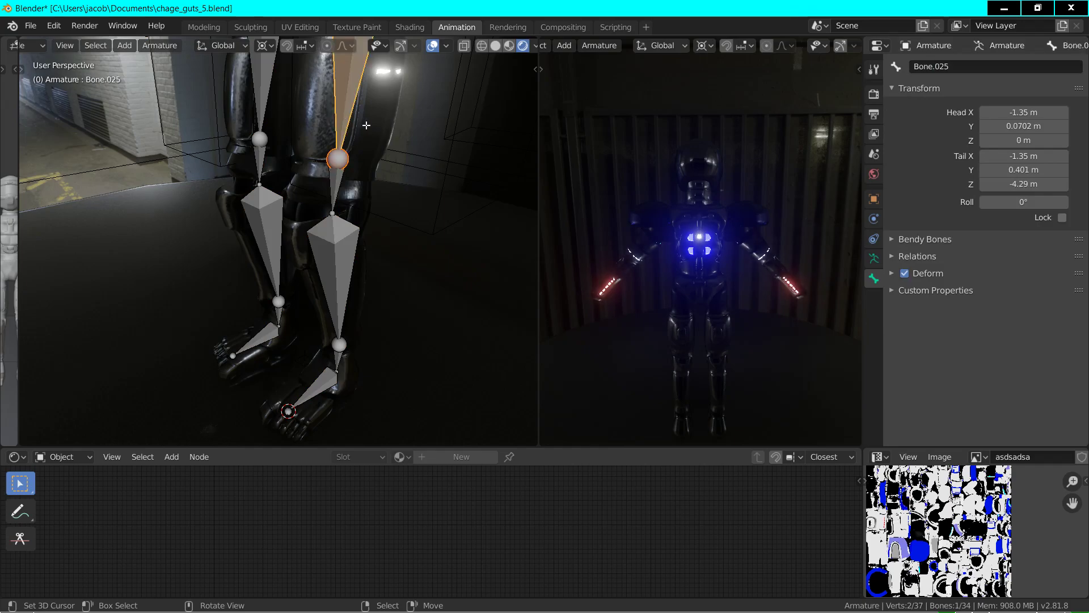
pyautogui.press('KP_Decimal')
pyautogui.click(951, 66)
pyautogui.write('Le')
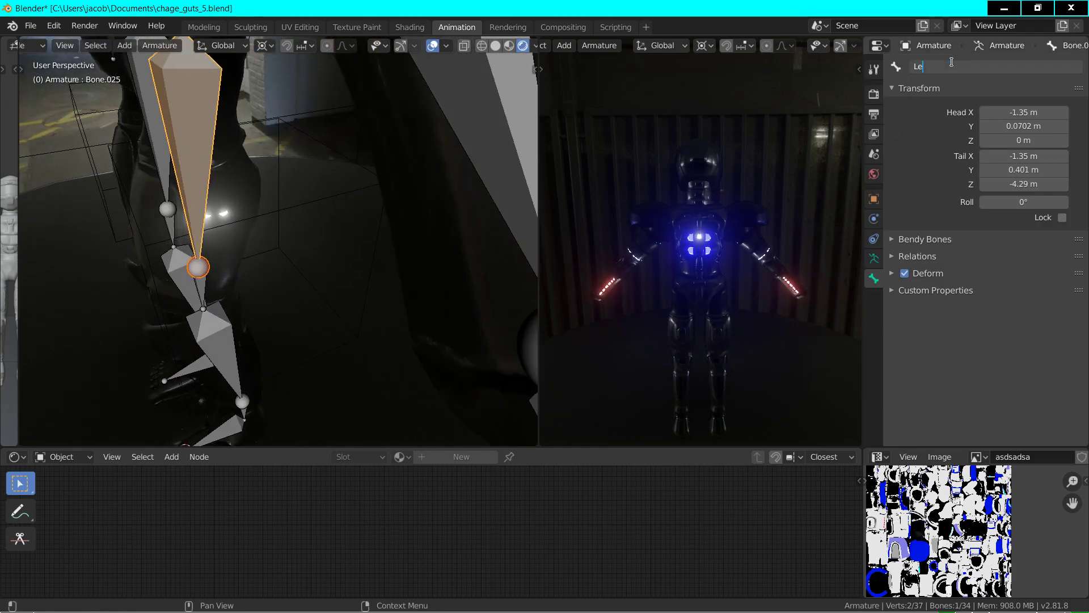
pyautogui.write('ft_thigh')
pyautogui.press('Return')
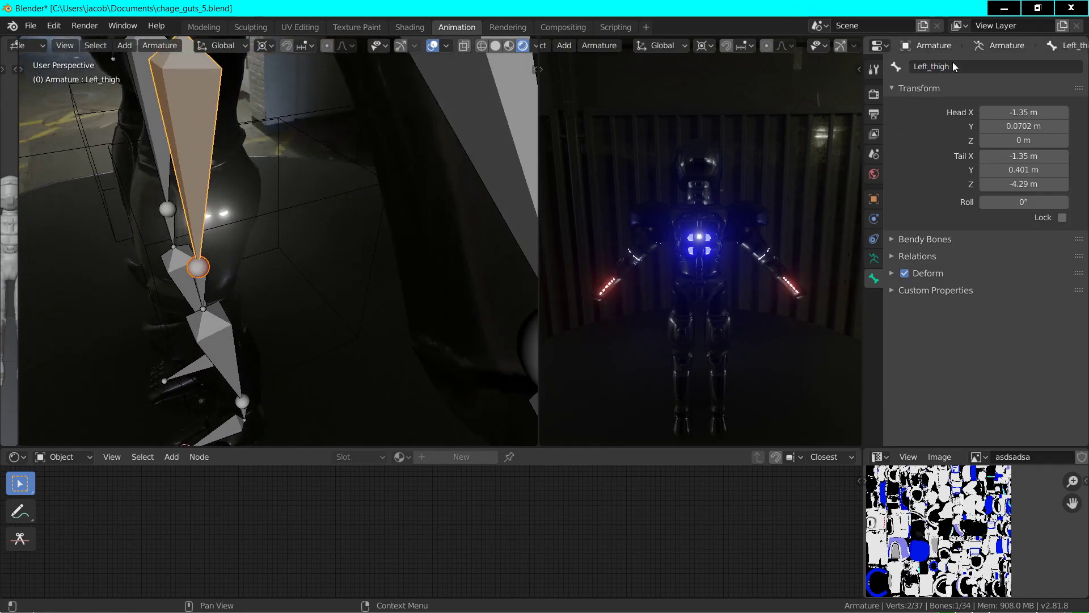
# - Name the left upper hip bone Left_hip
pyautogui.hotkey('shift', '`')
pyautogui.click(60, 211)
pyautogui.moveTo(61, 211); pyautogui.dragTo(102, 223, button='middle')
pyautogui.rightClick(400, 97)
pyautogui.click(408, 103)
pyautogui.click(929, 69)
pyautogui.write('Left_hip')
pyautogui.press('Return')
# - Rename the two pelvis bones Left_pelvice and right_pelvic
pyautogui.click(378, 88)
pyautogui.click(953, 67)
pyautogui.write('Left_')
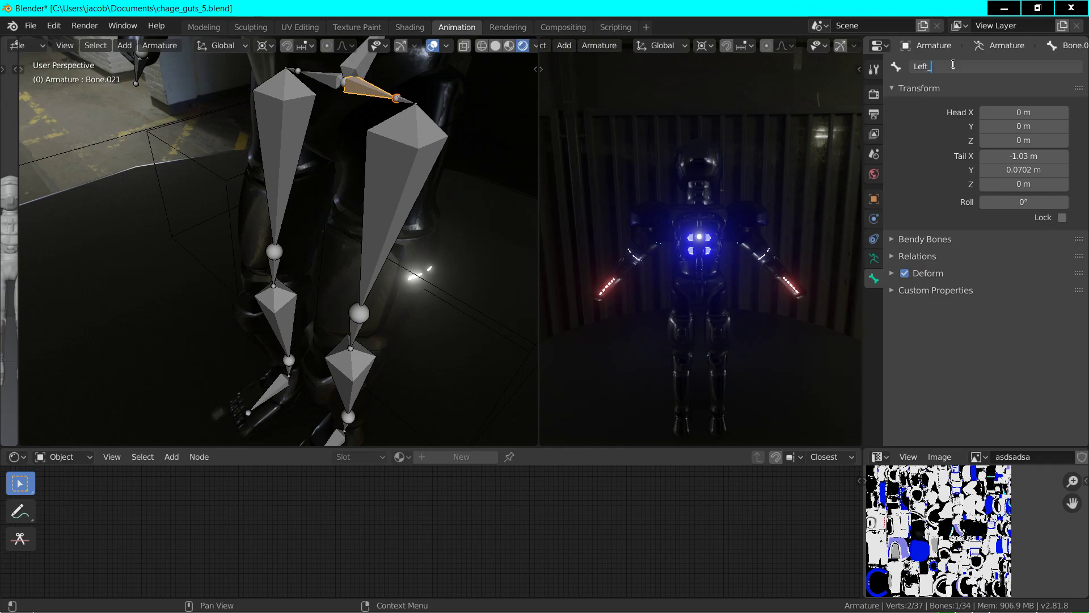
pyautogui.write('pelvice')
pyautogui.press('Return')
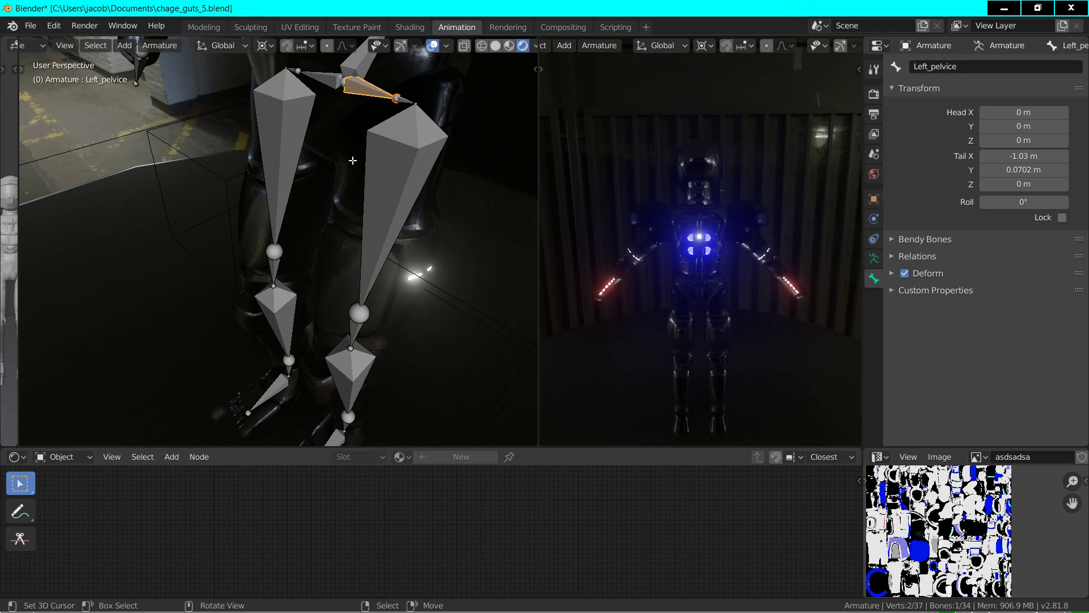
pyautogui.click(319, 78)
pyautogui.click(955, 63)
pyautogui.write('right_pelvic')
# - Name the small right hip bone, then capitalise it to Right_hip
pyautogui.press('Return')
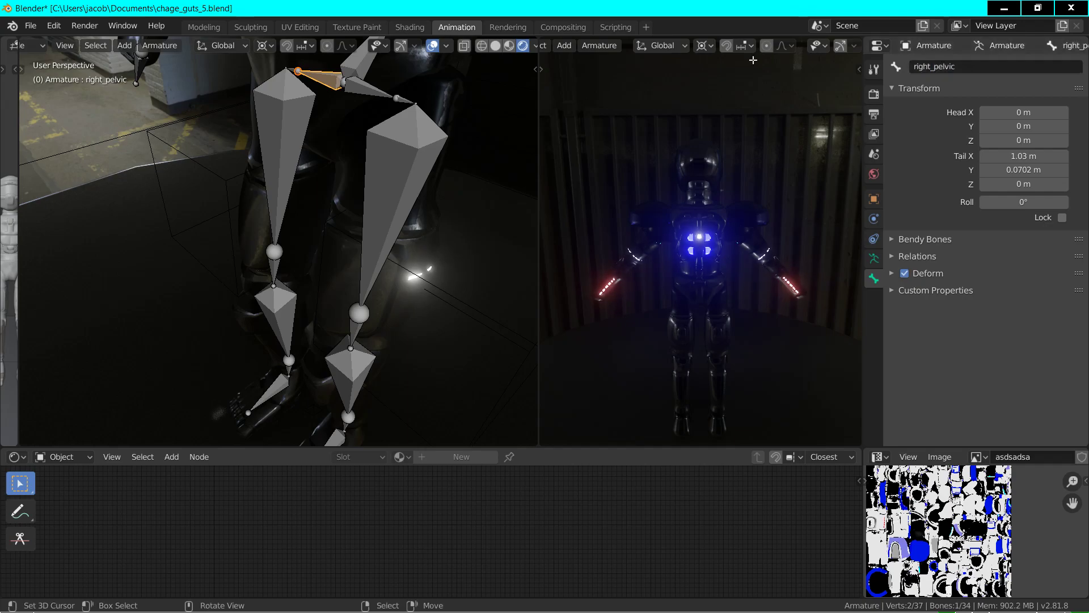
pyautogui.click(298, 71)
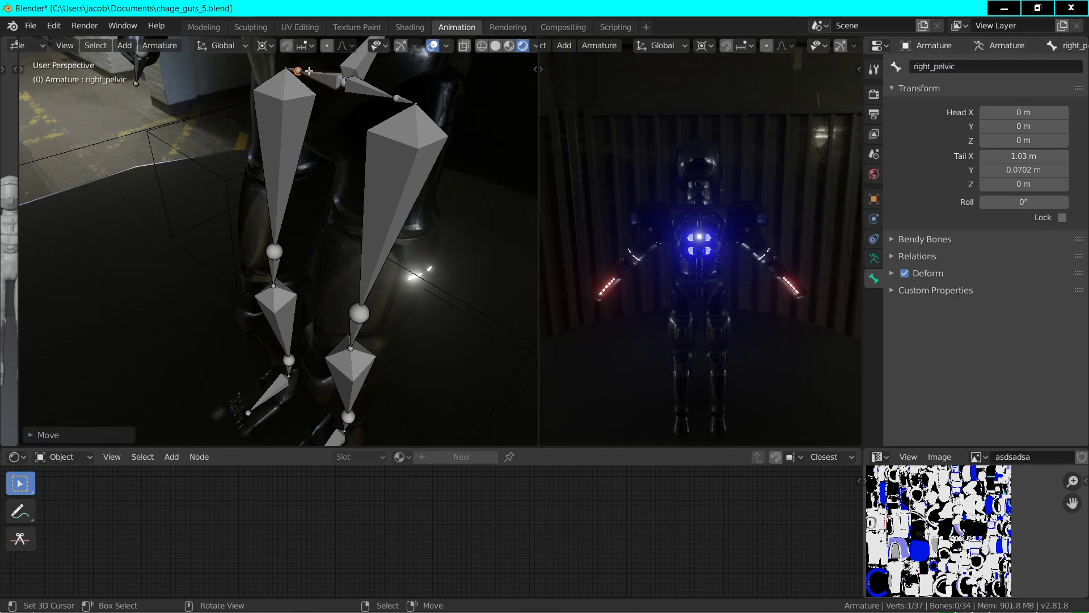
pyautogui.rightClick(286, 69)
pyautogui.rightClick(291, 68)
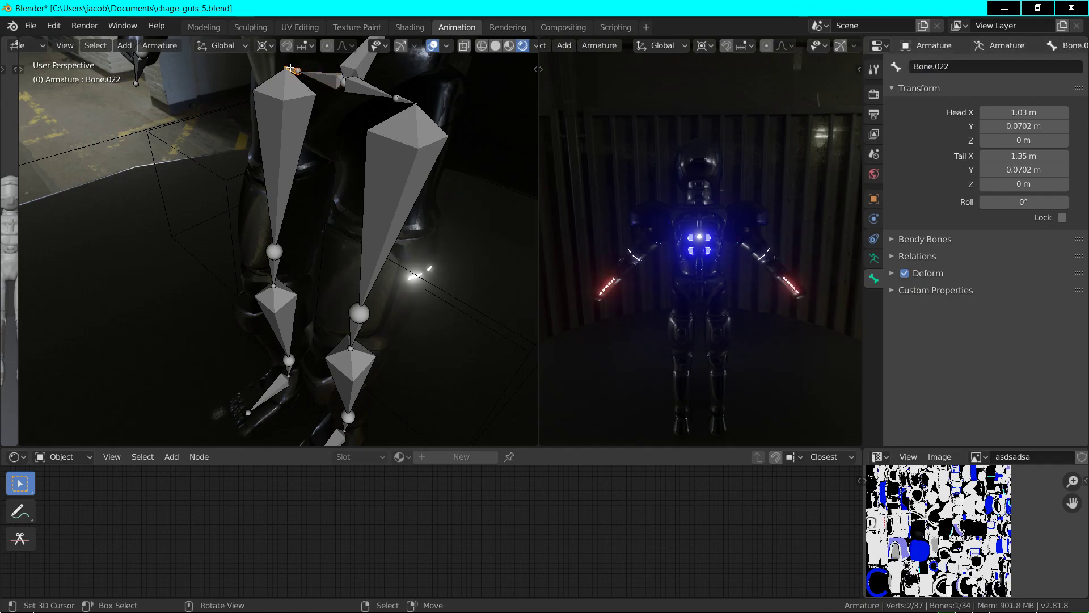
pyautogui.click(1013, 63)
pyautogui.write('right_hip')
pyautogui.press('Return')
pyautogui.click(397, 100)
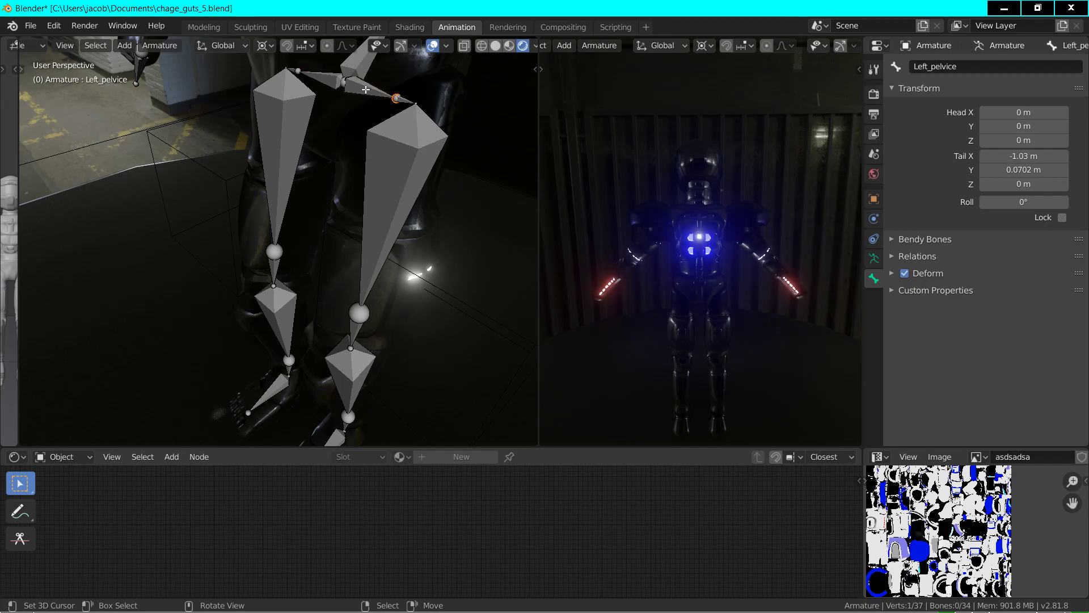
pyautogui.click(287, 69)
pyautogui.click(958, 68)
pyautogui.press('Home')
pyautogui.write('R')
pyautogui.press('Return')
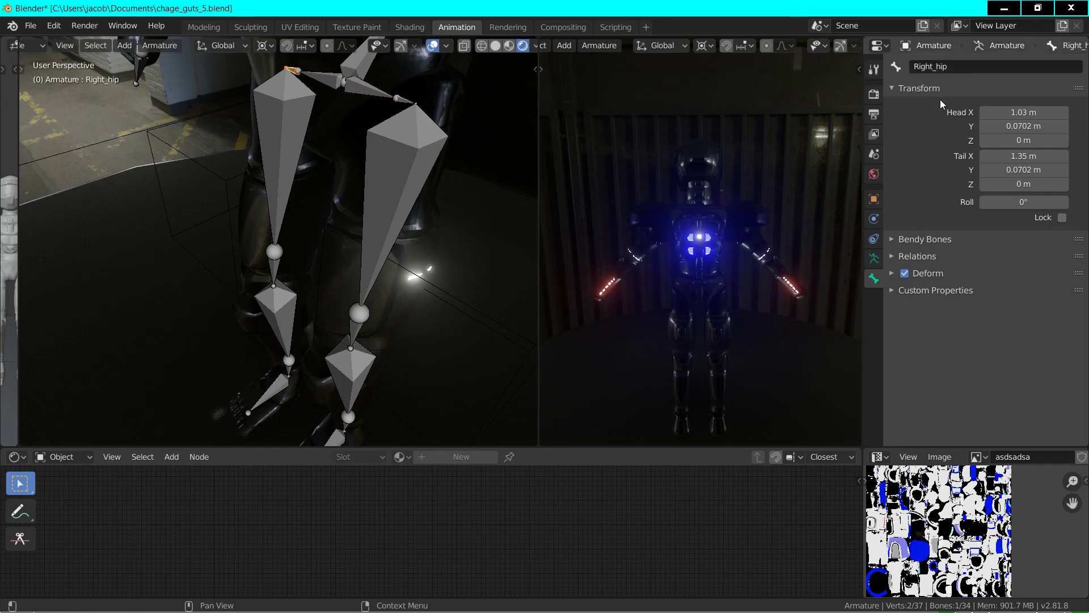
# - Rename the right thigh and knee bones Right_Thigh and Right_knee
pyautogui.click(288, 97)
pyautogui.click(951, 69)
pyautogui.write('Right_Thigh')
pyautogui.press('Return')
pyautogui.click(274, 271)
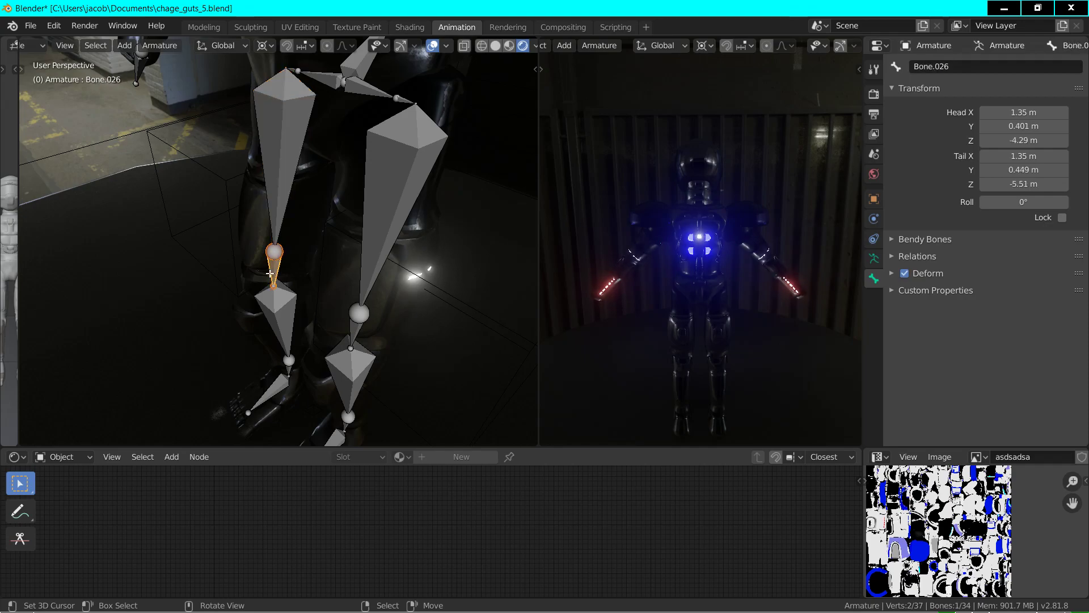
pyautogui.click(954, 66)
pyautogui.write('R')
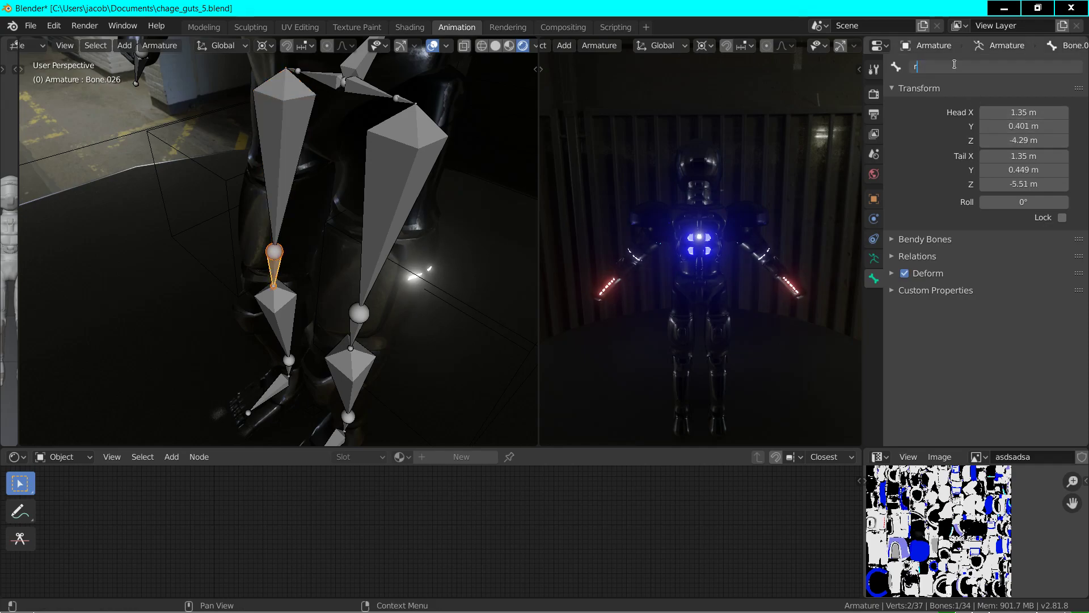
pyautogui.write('ight_knee')
pyautogui.press('Return')
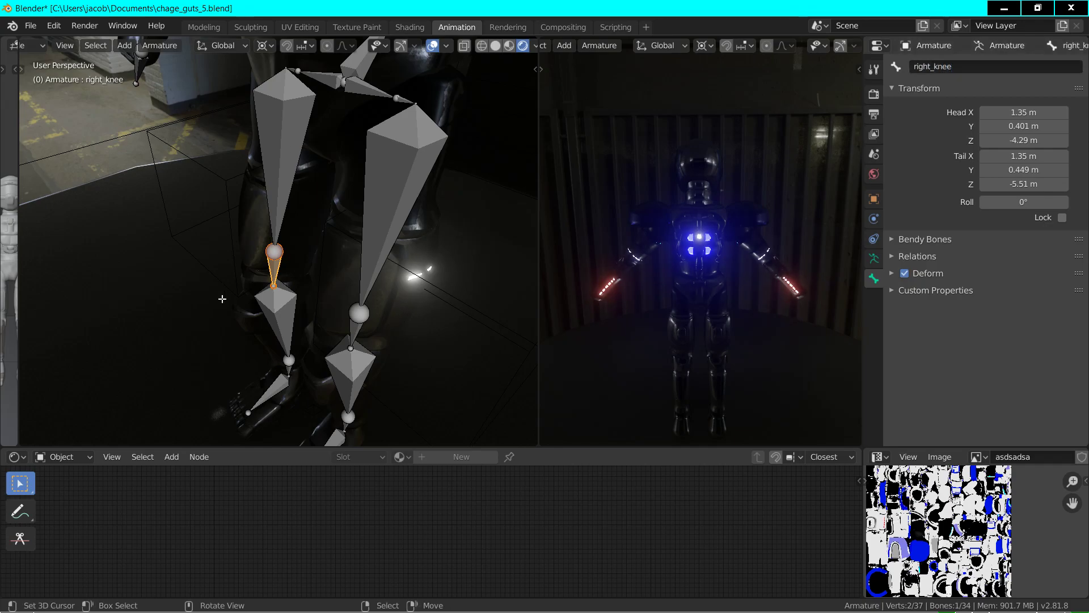
# - Rename the lower right leg bones right_shin, Right_anlkle and Right_foot
pyautogui.click(256, 317)
pyautogui.click(961, 67)
pyautogui.write('right_shin\\')
pyautogui.press('Return')
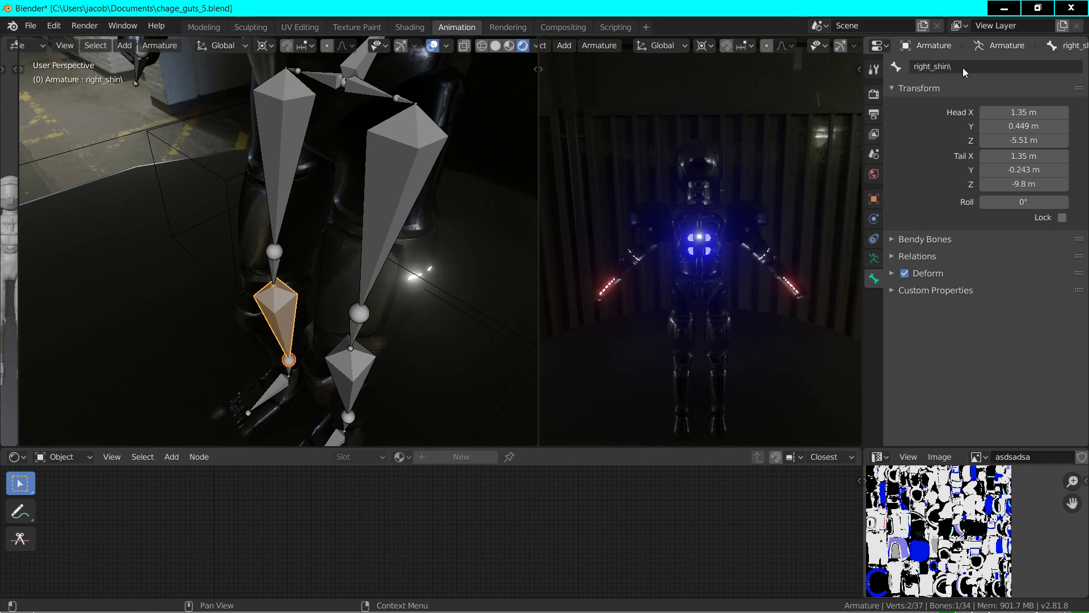
pyautogui.click(962, 67)
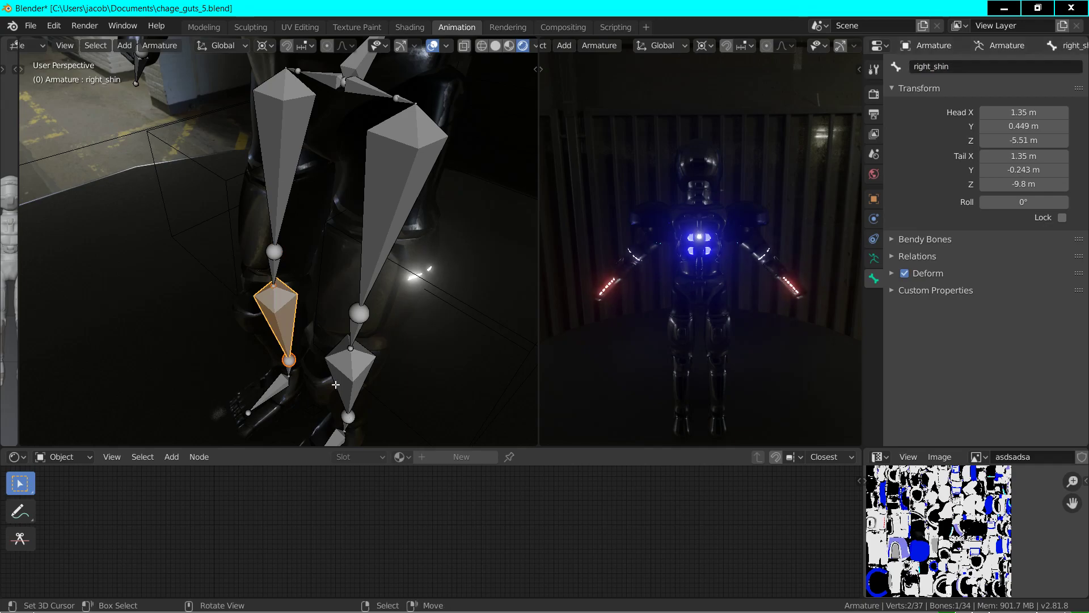
pyautogui.click(287, 374)
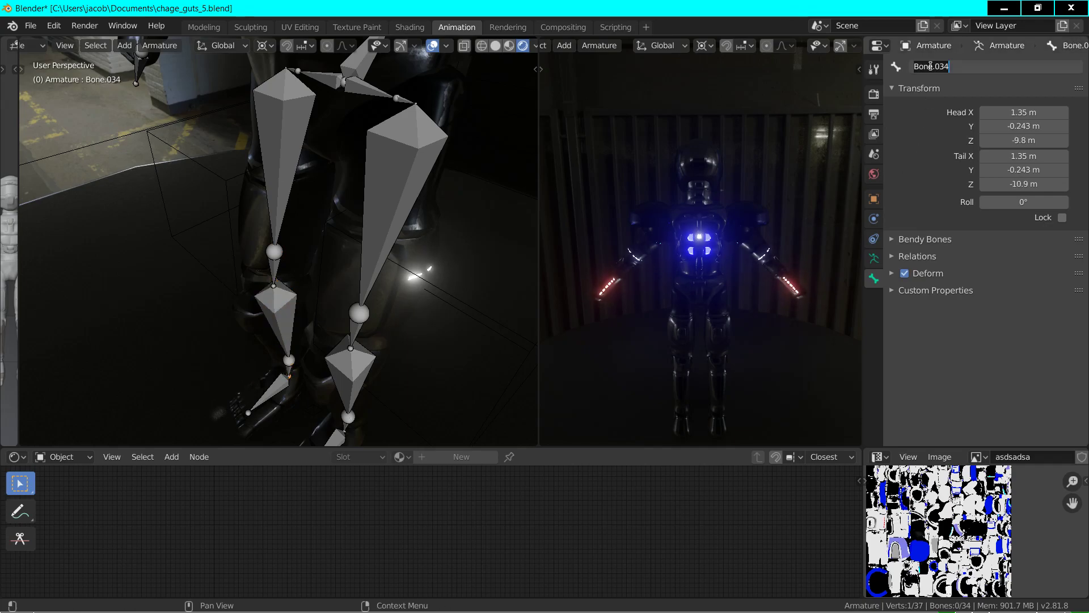
pyautogui.click(948, 67)
pyautogui.write('Right_anlkle')
pyautogui.press('Return')
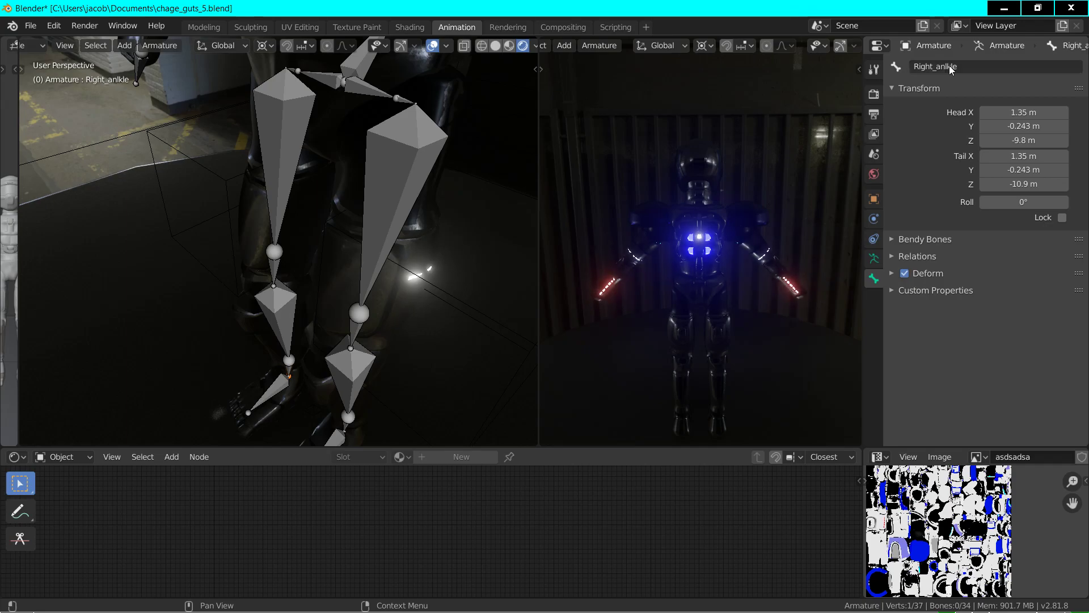
pyautogui.click(279, 383)
pyautogui.click(973, 66)
pyautogui.write('Right_foot')
pyautogui.press('Return')
# - Name the lowest torso bone Pelvice and the spine bone above it Spine0
pyautogui.moveTo(426, 217); pyautogui.dragTo(293, 202, button='middle')
pyautogui.click(293, 201)
pyautogui.click(940, 64)
pyautogui.write('Pelvice')
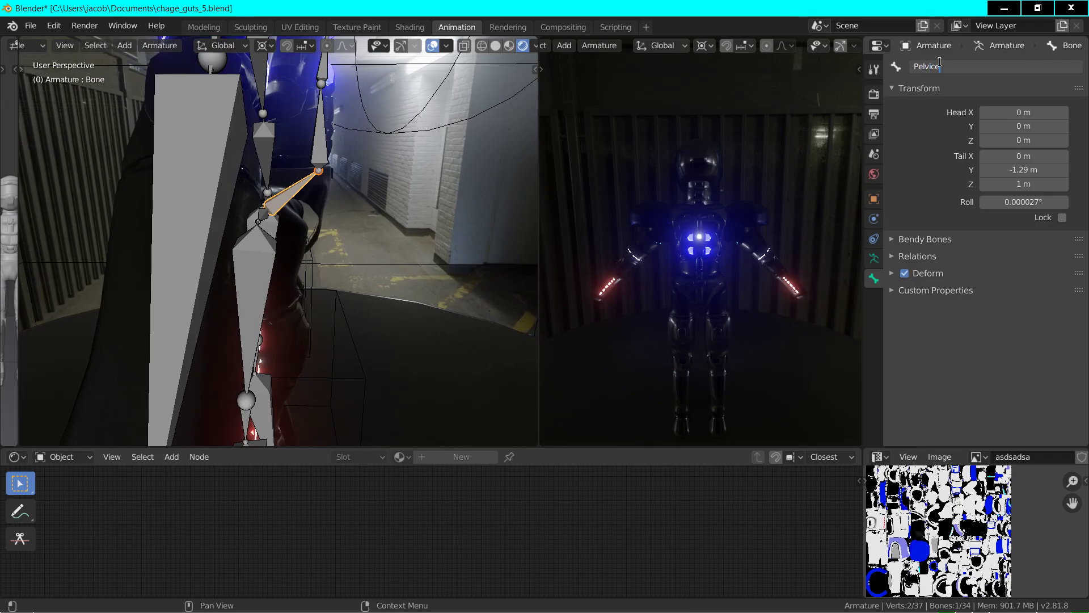
pyautogui.press('Return')
pyautogui.click(324, 156)
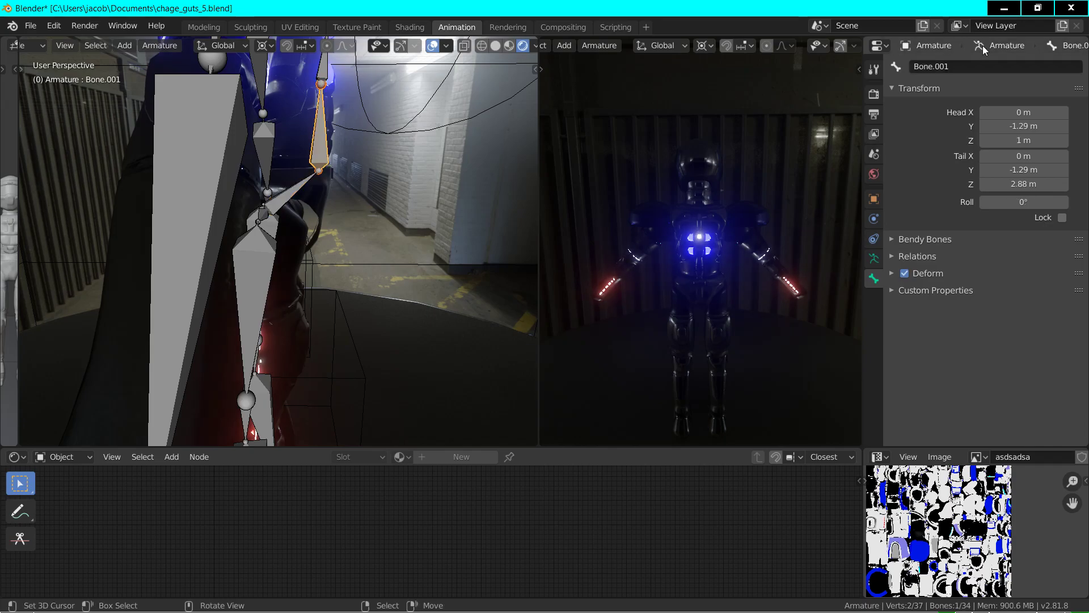
pyautogui.click(953, 65)
pyautogui.write('Spine')
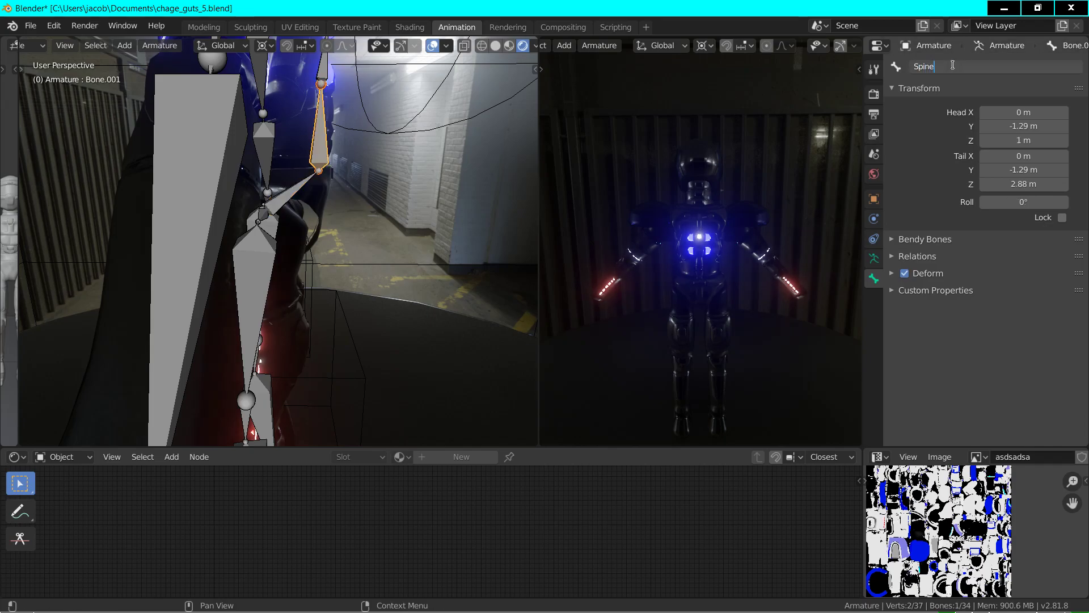
pyautogui.write('0')
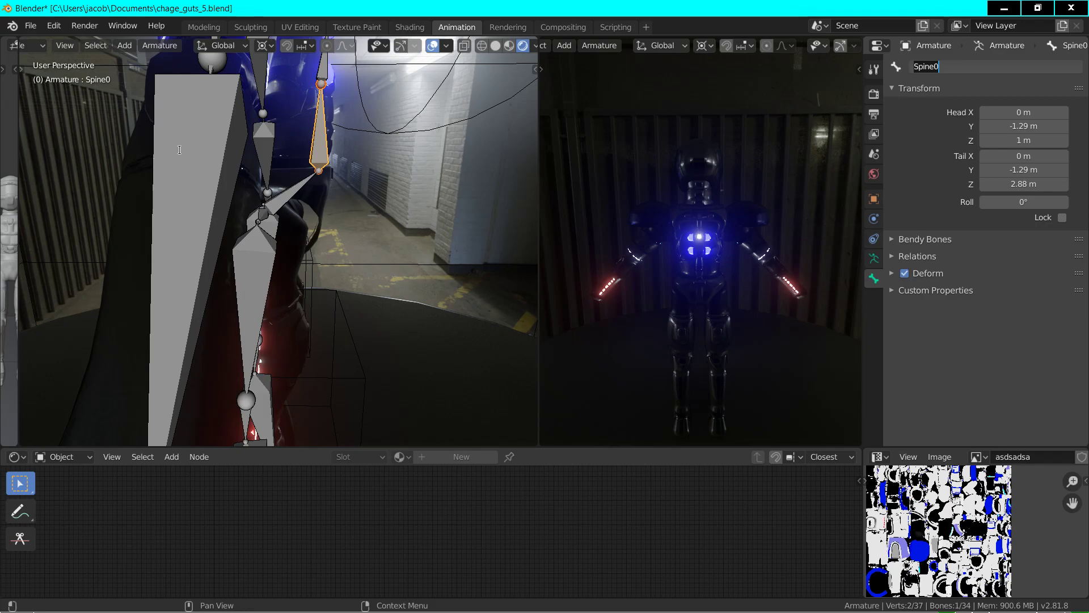
pyautogui.press('Return')
# - Name the next spine bone Spine1, removing a stray backslash
pyautogui.click(325, 66)
pyautogui.click(958, 66)
pyautogui.write('Spine0')
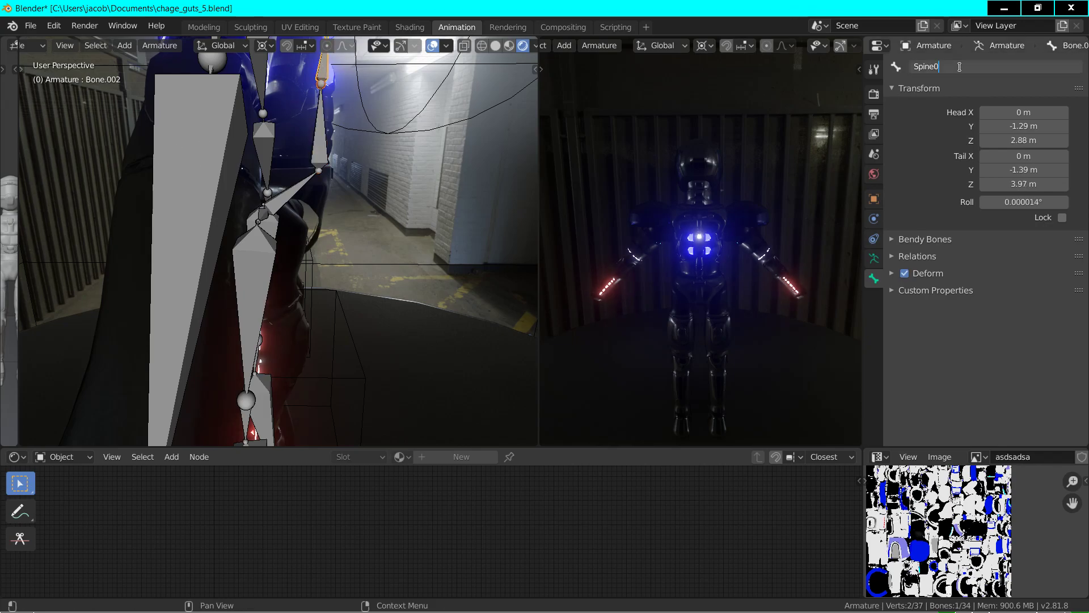
pyautogui.write('1\\')
pyautogui.press('Return')
pyautogui.click(960, 67)
pyautogui.click(959, 66)
pyautogui.press('BackSpace')
pyautogui.press('Return')
# - Name the next spine bone Spine2 and rename the upper spine bone above it
pyautogui.moveTo(376, 83); pyautogui.dragTo(317, 114, button='middle')
pyautogui.click(237, 122)
pyautogui.click(939, 67)
pyautogui.write('Spine0')
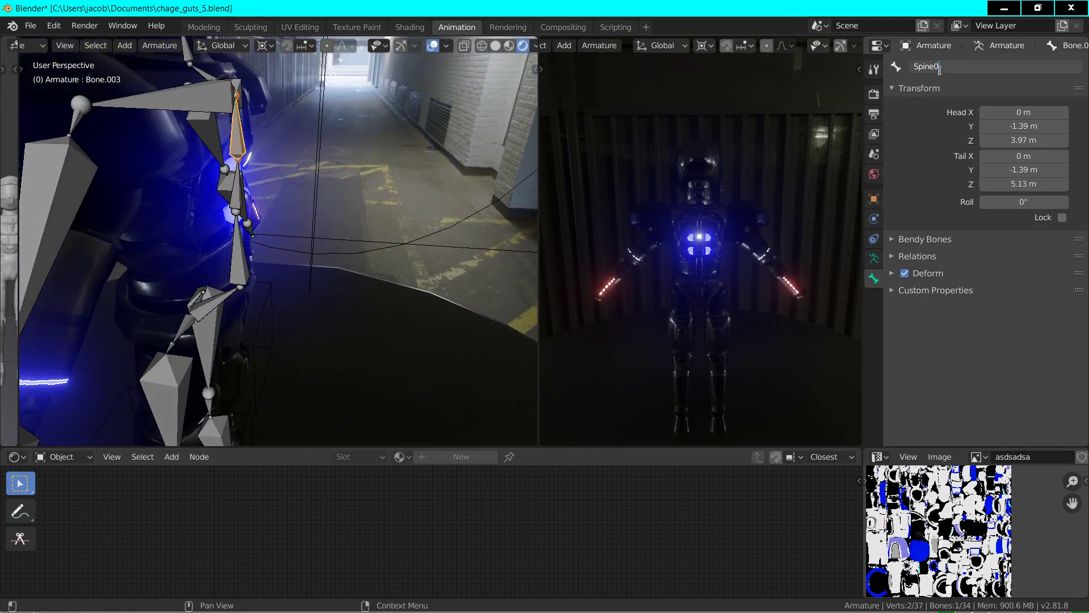
pyautogui.press('BackSpace')
pyautogui.write('2')
pyautogui.press('Return')
pyautogui.moveTo(254, 85); pyautogui.dragTo(278, 105, button='middle')
pyautogui.click(264, 102)
pyautogui.click(951, 66)
pyautogui.write('Spine0')
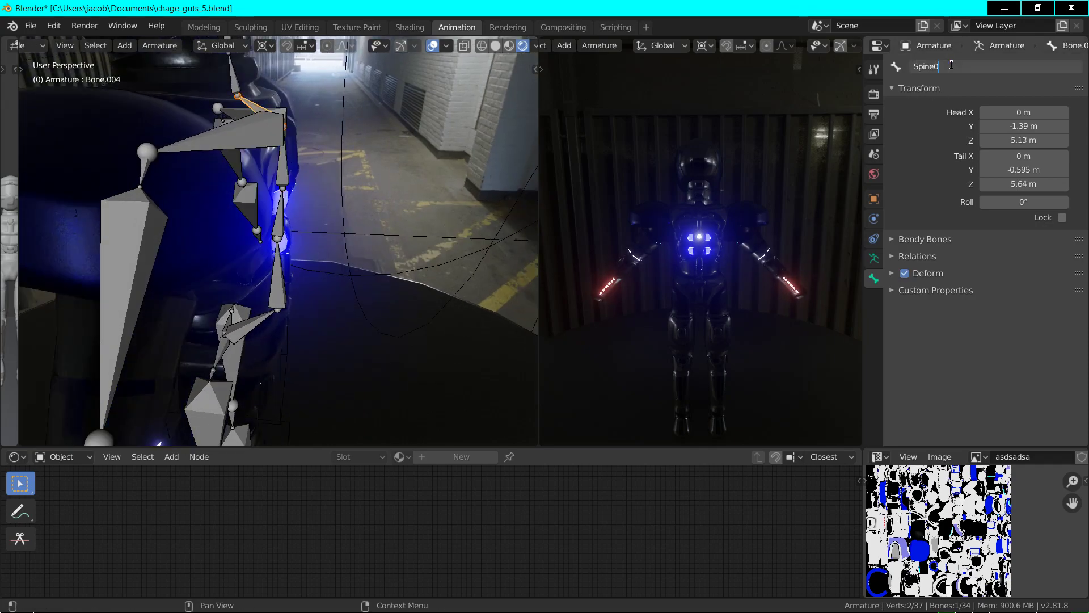
pyautogui.press('Return')
# - Rename the two neck bones neck0 and Neck1
pyautogui.moveTo(238, 141); pyautogui.dragTo(253, 122, button='middle')
pyautogui.click(253, 119)
pyautogui.click(940, 67)
pyautogui.write('neck')
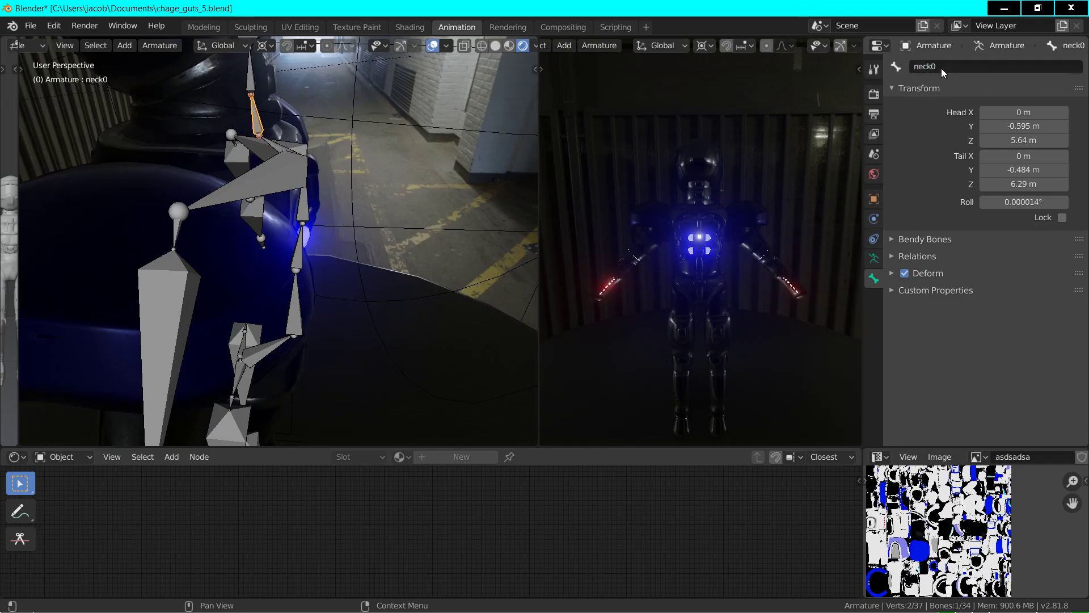
pyautogui.press('Return')
pyautogui.click(249, 78)
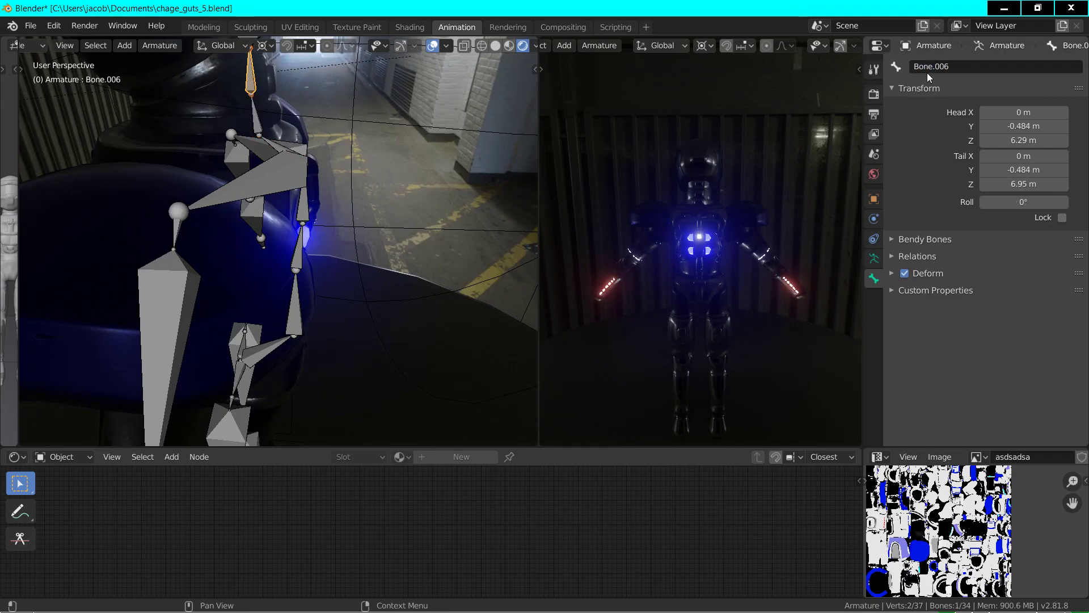
pyautogui.click(957, 64)
pyautogui.write('Neck')
pyautogui.press('Return')
# - Name the topmost bone Head
pyautogui.moveTo(296, 142); pyautogui.dragTo(279, 148, button='middle')
pyautogui.rightClick(222, 76)
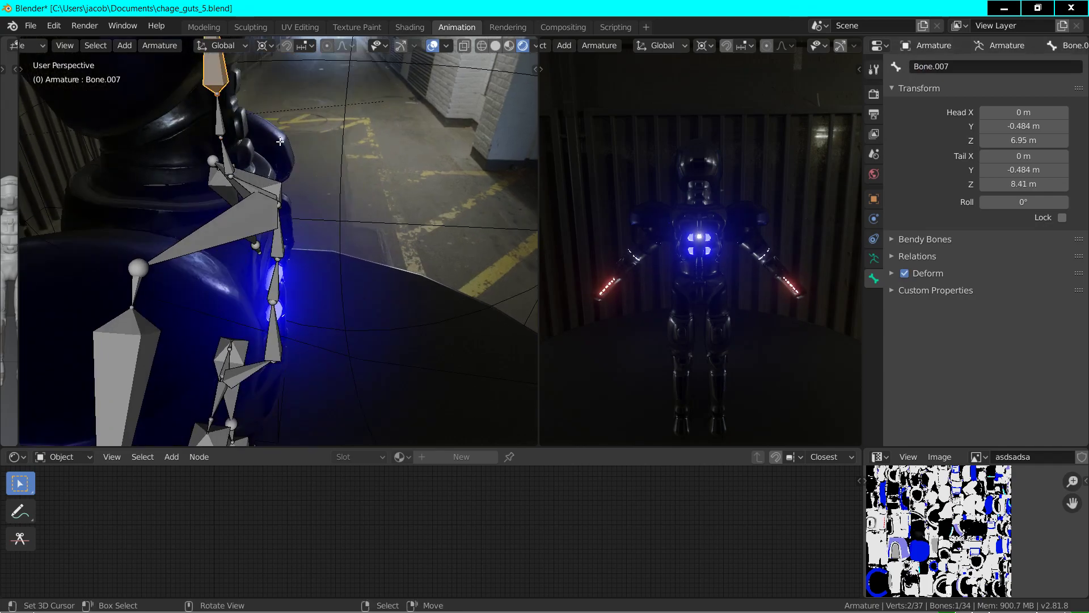
pyautogui.scroll(-5, 277, 139)
pyautogui.click(940, 67)
pyautogui.write('Head')
pyautogui.press('Return')
pyautogui.moveTo(222, 288); pyautogui.dragTo(263, 308, button='middle')
pyautogui.hotkey('shift', '`')
# - Face the robot's front and name the left collar and shoulder bones LefT_collar and Left_shoulder
pyautogui.press('a')
pyautogui.press('w')
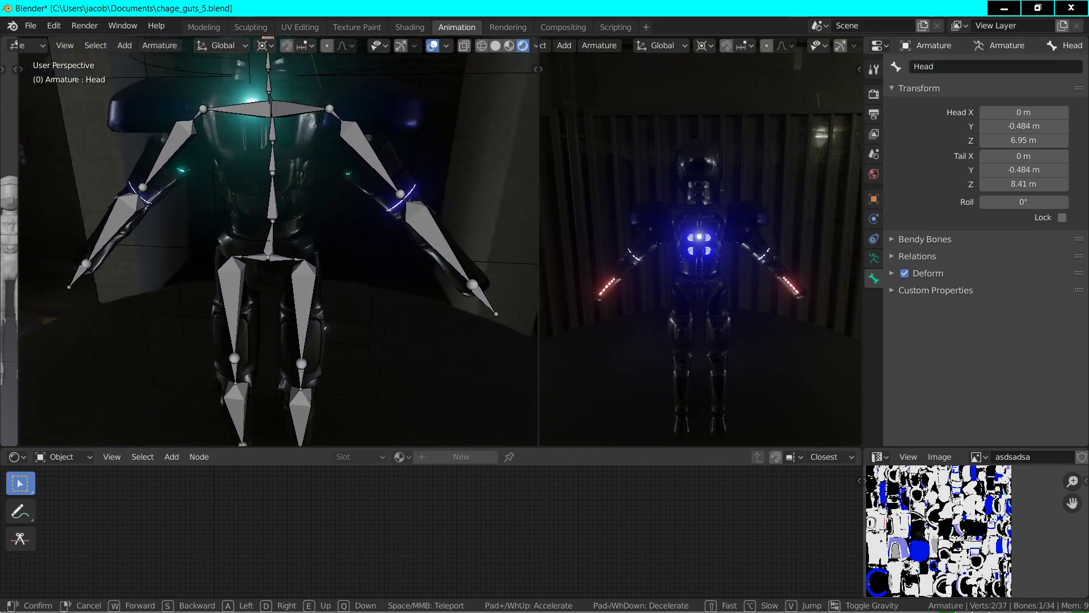
pyautogui.press('d')
pyautogui.click(261, 149)
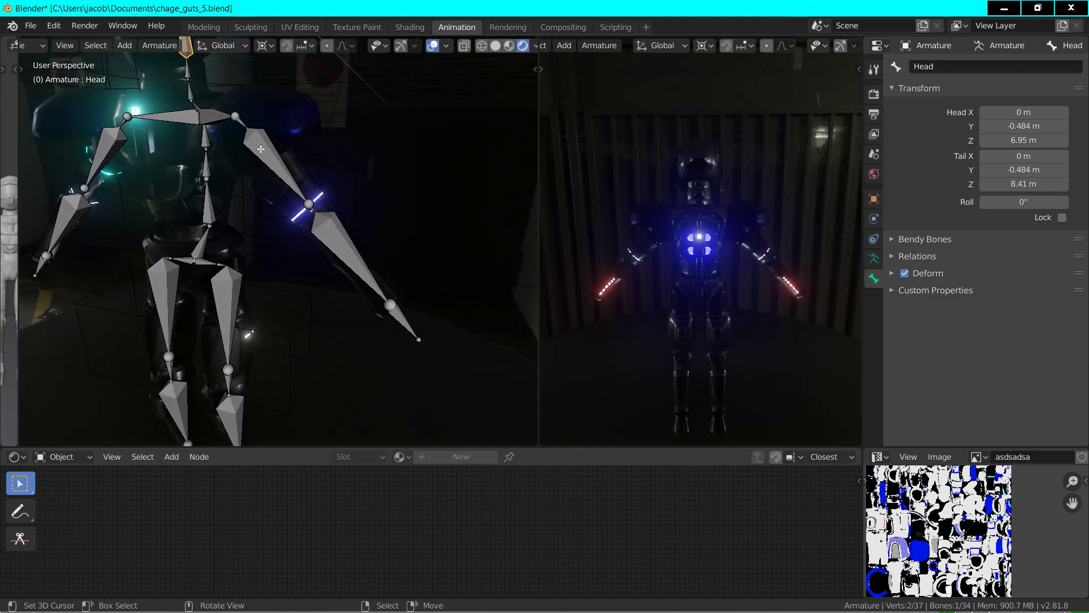
pyautogui.click(236, 118)
pyautogui.click(933, 67)
pyautogui.write('LefT_collar')
pyautogui.press('Return')
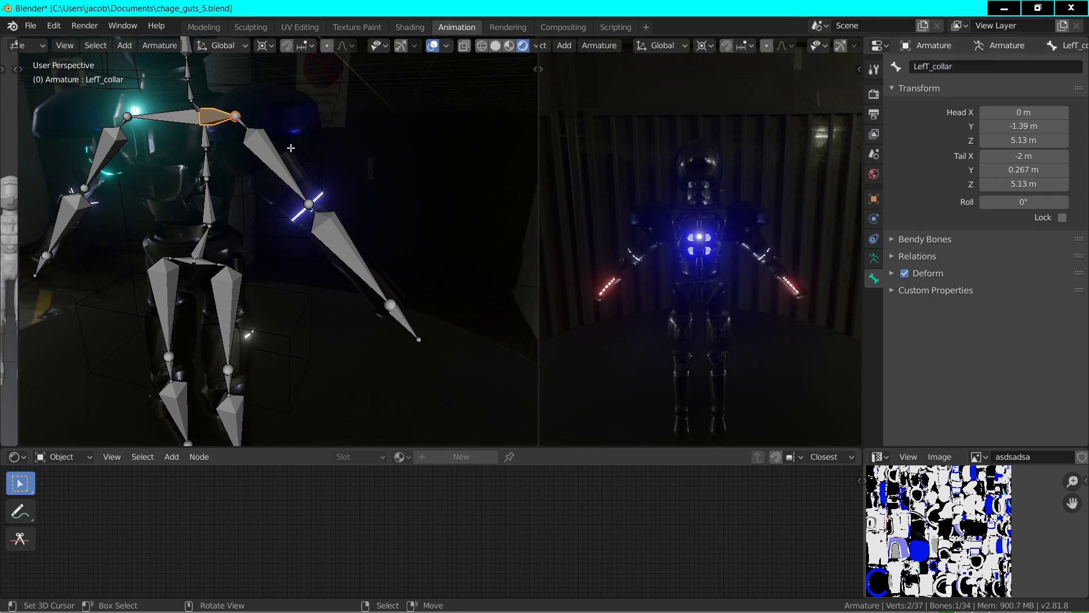
pyautogui.click(240, 127)
pyautogui.click(938, 66)
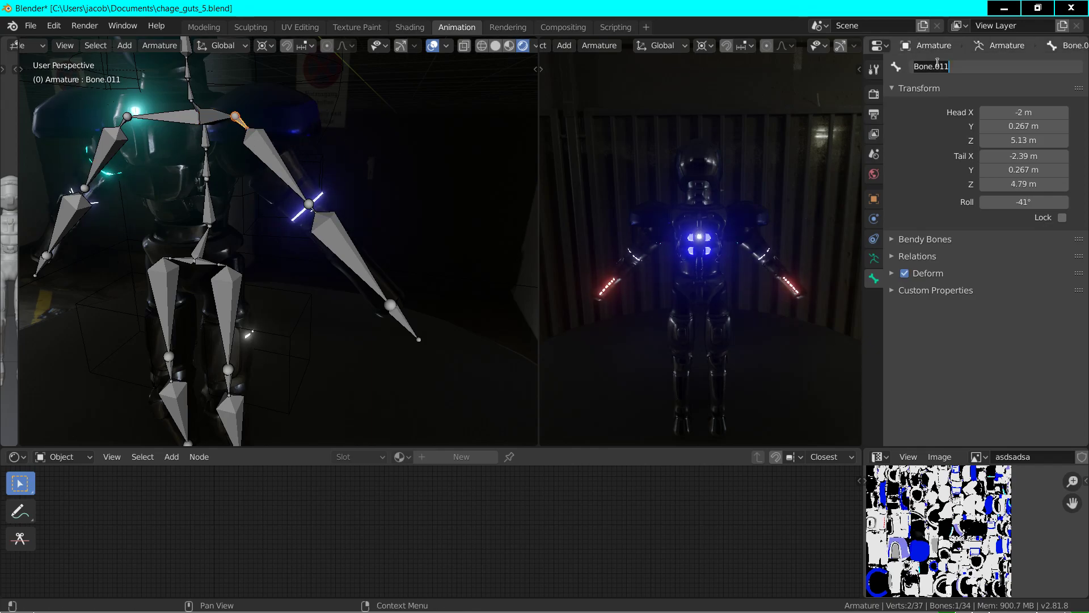
pyautogui.write('Left_shoulder')
pyautogui.press('Return')
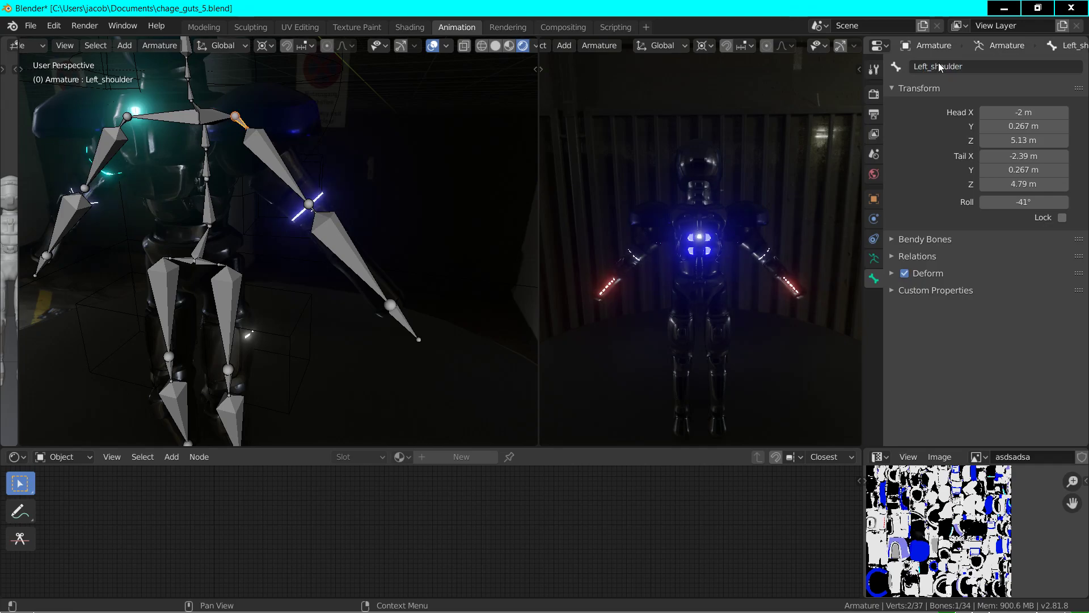
# - Name the left upper-arm bone Left_Upper_arm and the small elbow bone Left_elbow
pyautogui.click(269, 154)
pyautogui.click(941, 67)
pyautogui.write('Left_')
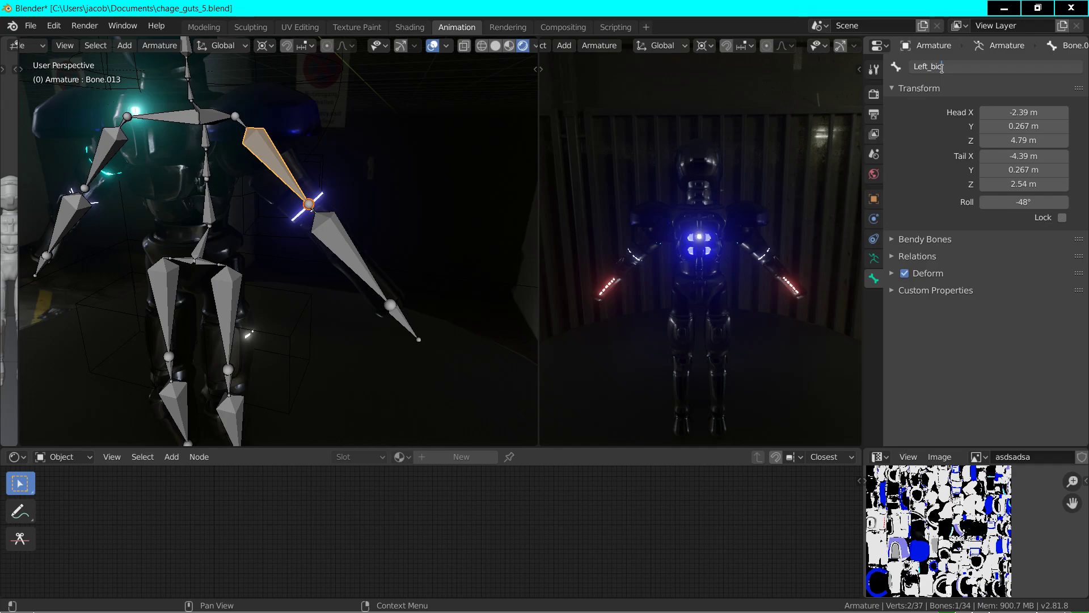
pyautogui.write('Upper_arm')
pyautogui.press('Return')
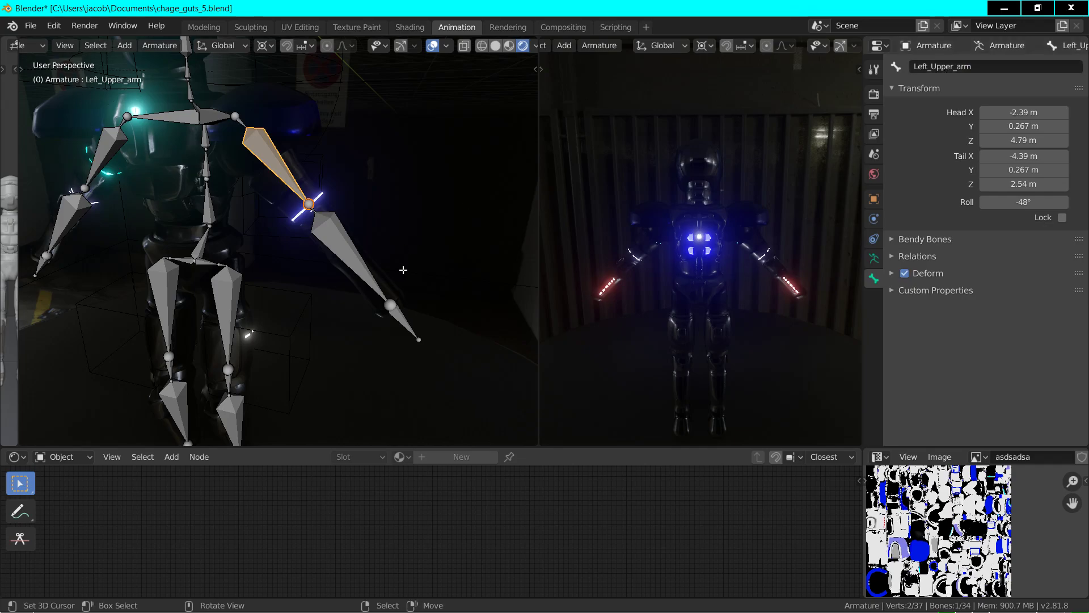
pyautogui.click(342, 259)
pyautogui.click(302, 213)
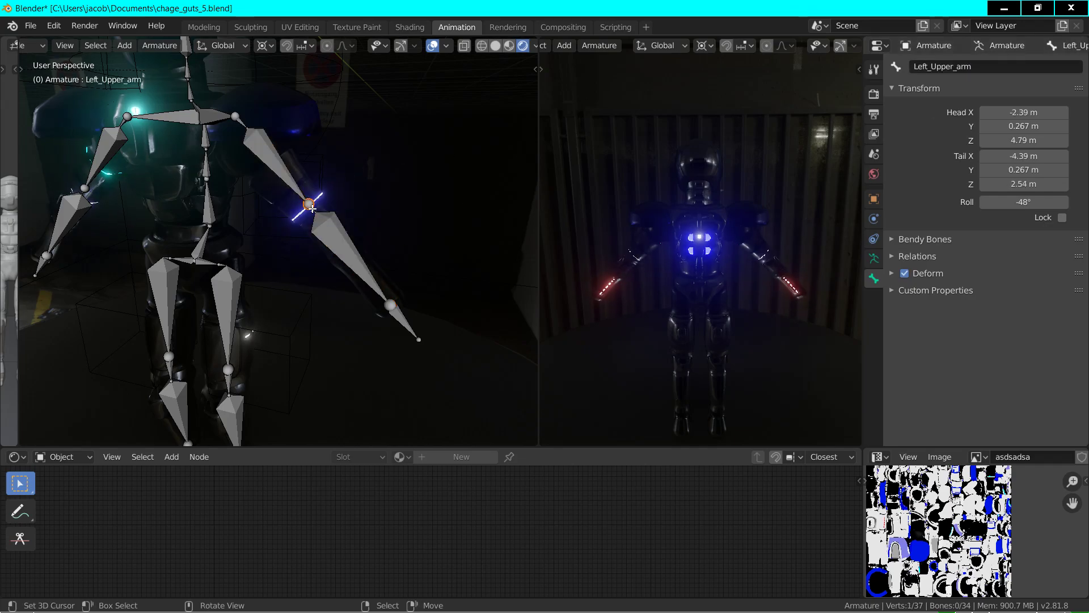
pyautogui.click(321, 208)
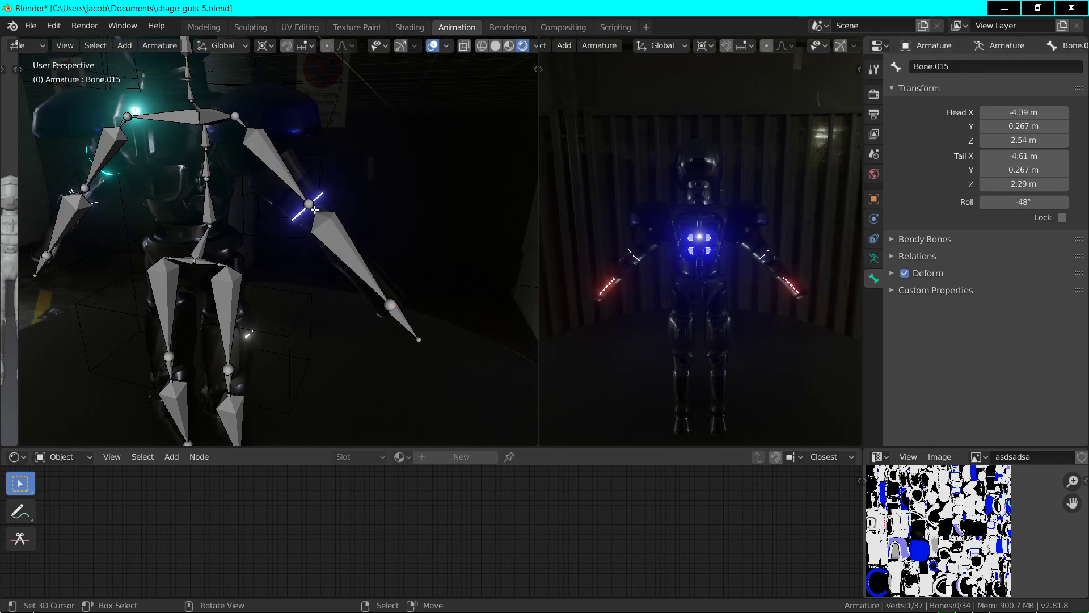
pyautogui.click(990, 64)
pyautogui.write('Left')
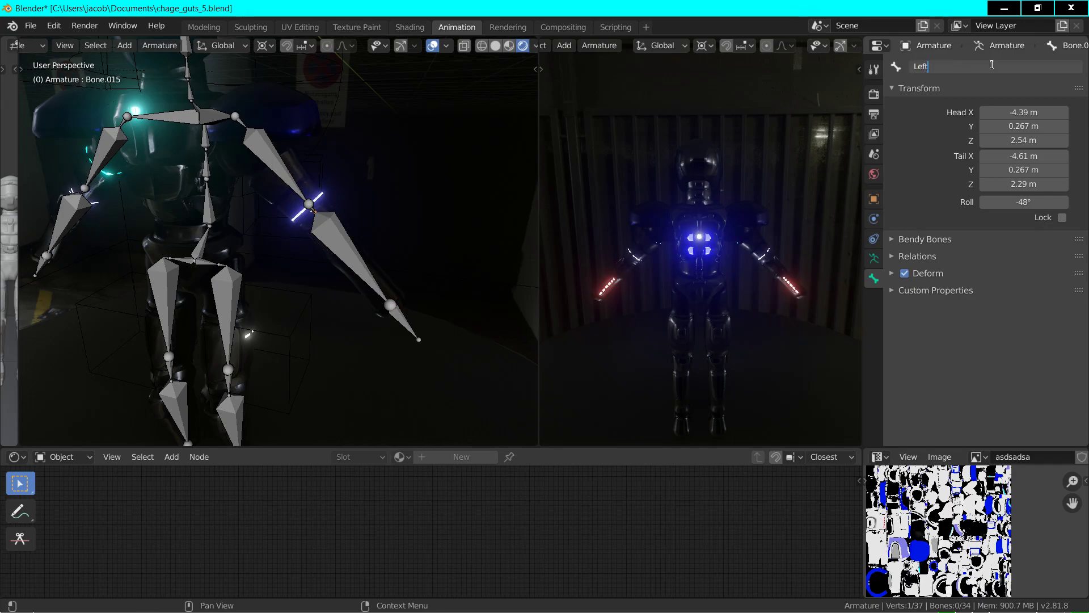
pyautogui.write('_elbow')
pyautogui.press('Return')
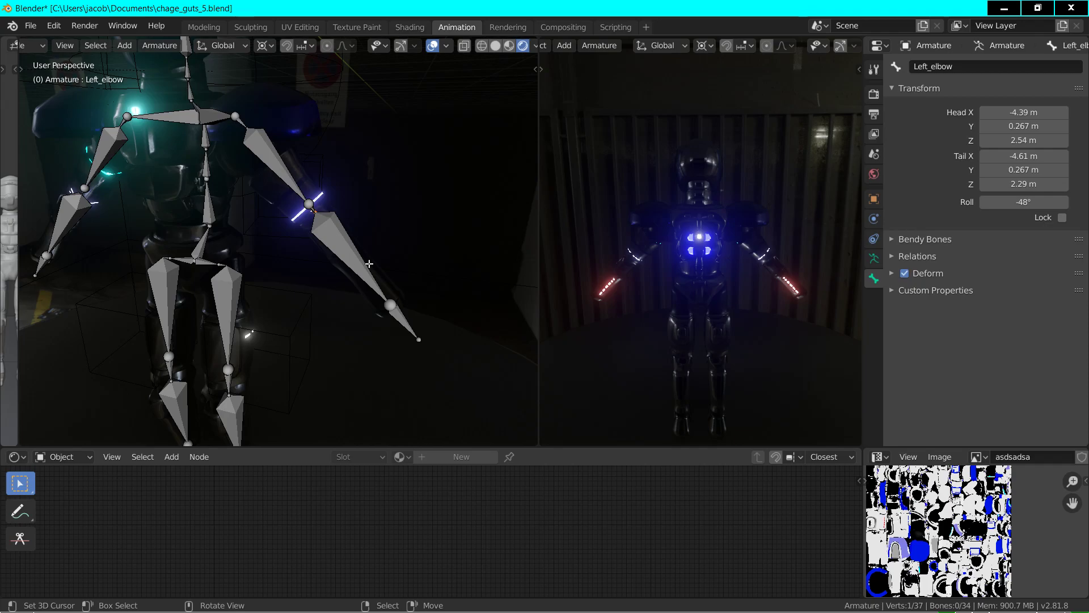
# - Name the left lower arm bone Left_arm and the hand bone Left_hand
pyautogui.click(349, 256)
pyautogui.click(958, 67)
pyautogui.write('Left_arm')
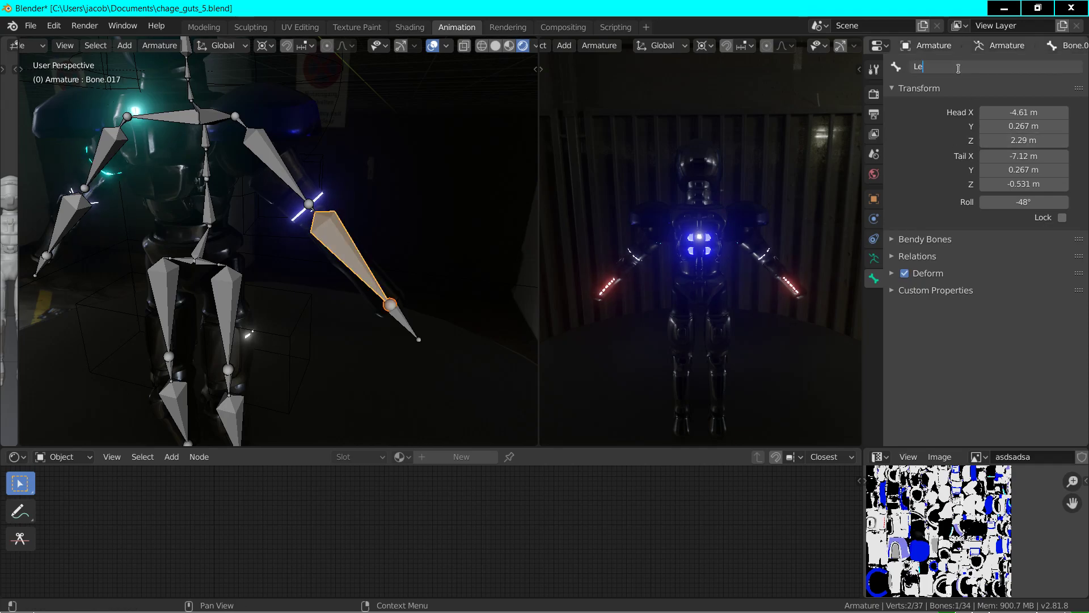
pyautogui.press('Return')
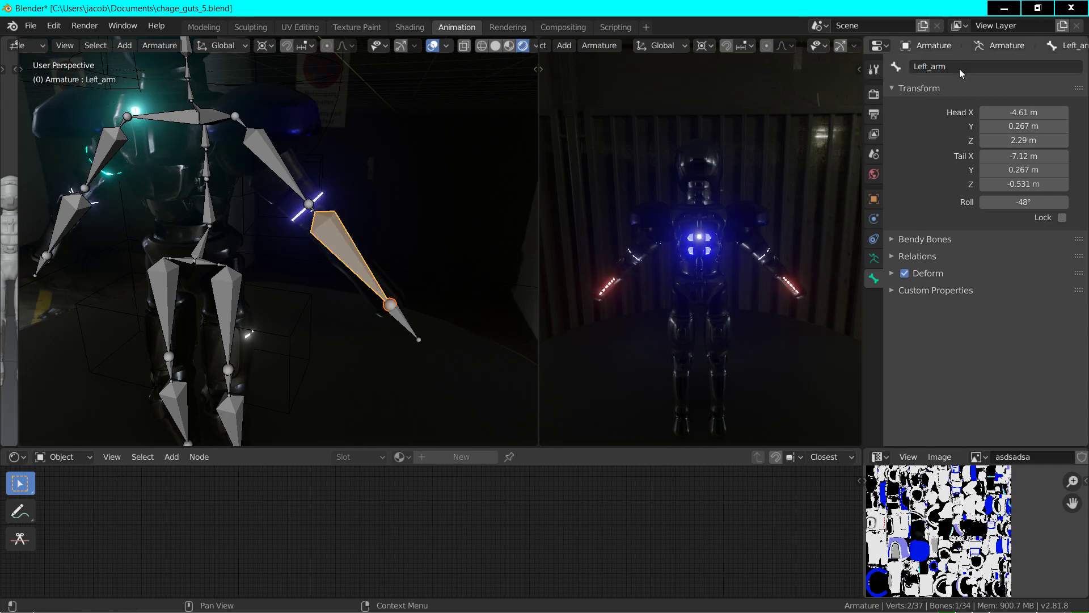
pyautogui.click(404, 323)
pyautogui.click(931, 66)
pyautogui.write('L')
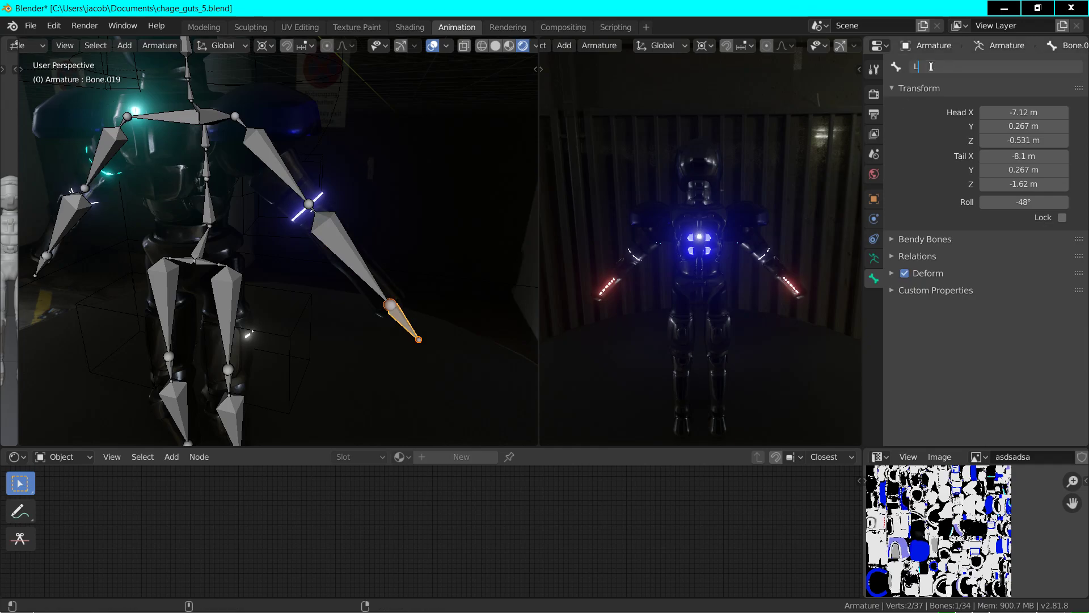
pyautogui.write('eft_hand')
pyautogui.press('Return')
pyautogui.hotkey('shift', '`')
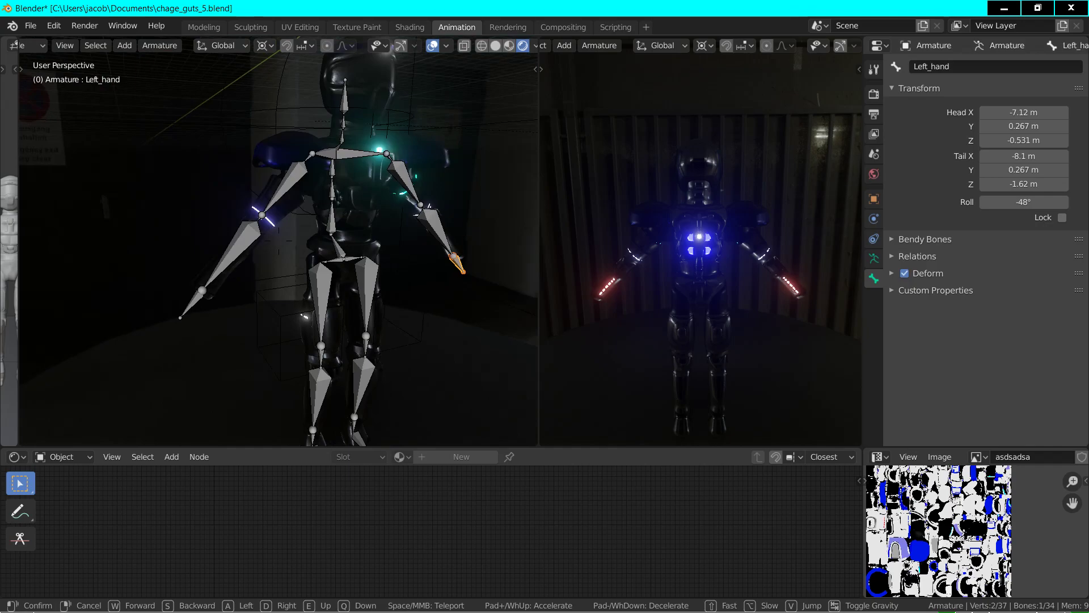
# - Name the right hand bone Right_hand and the right forearm bone Right_arm
pyautogui.press('w')
pyautogui.click(278, 241)
pyautogui.click(181, 326)
pyautogui.click(937, 68)
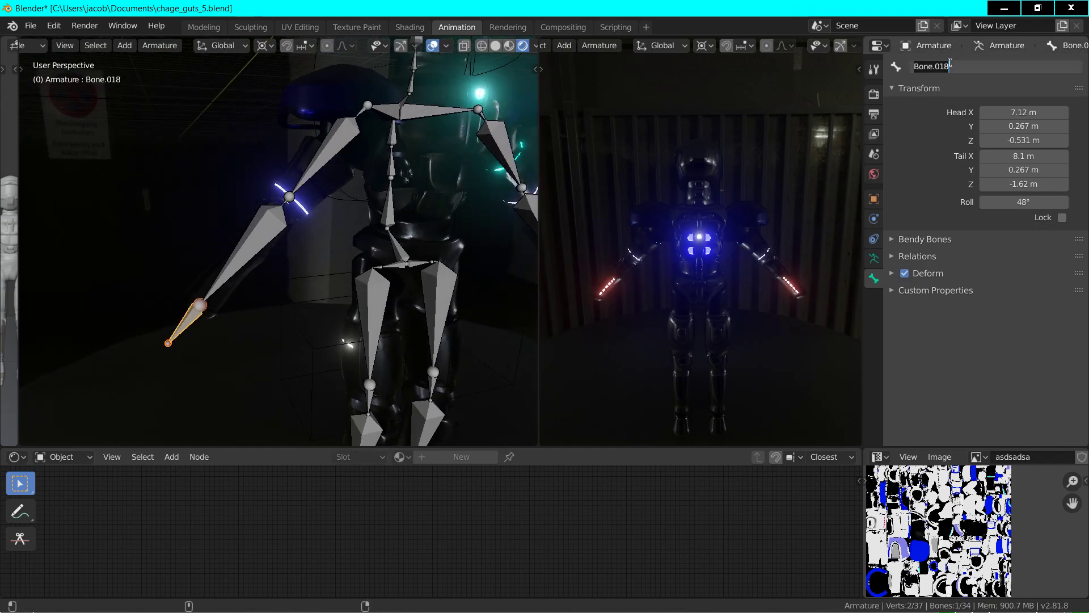
pyautogui.write('Right_hand')
pyautogui.press('Return')
pyautogui.click(261, 209)
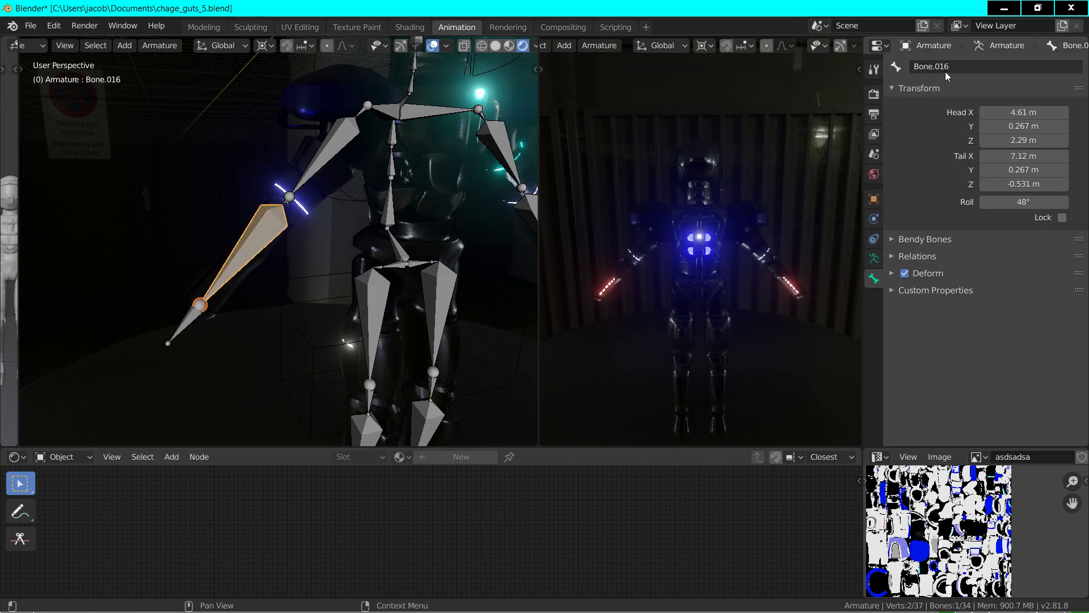
pyautogui.click(942, 59)
pyautogui.write('Right_arm')
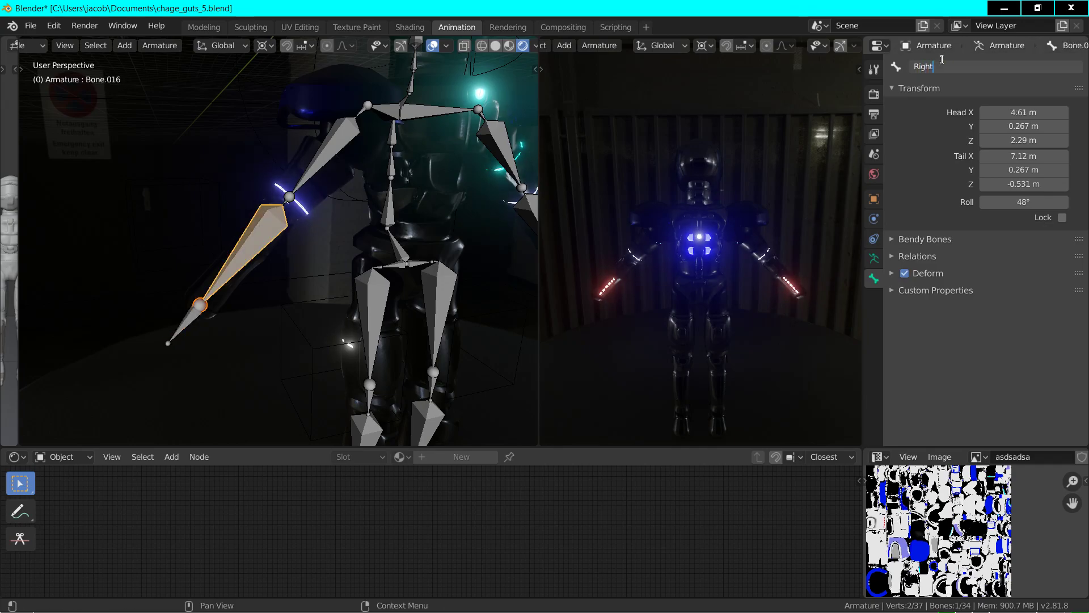
pyautogui.press('Return')
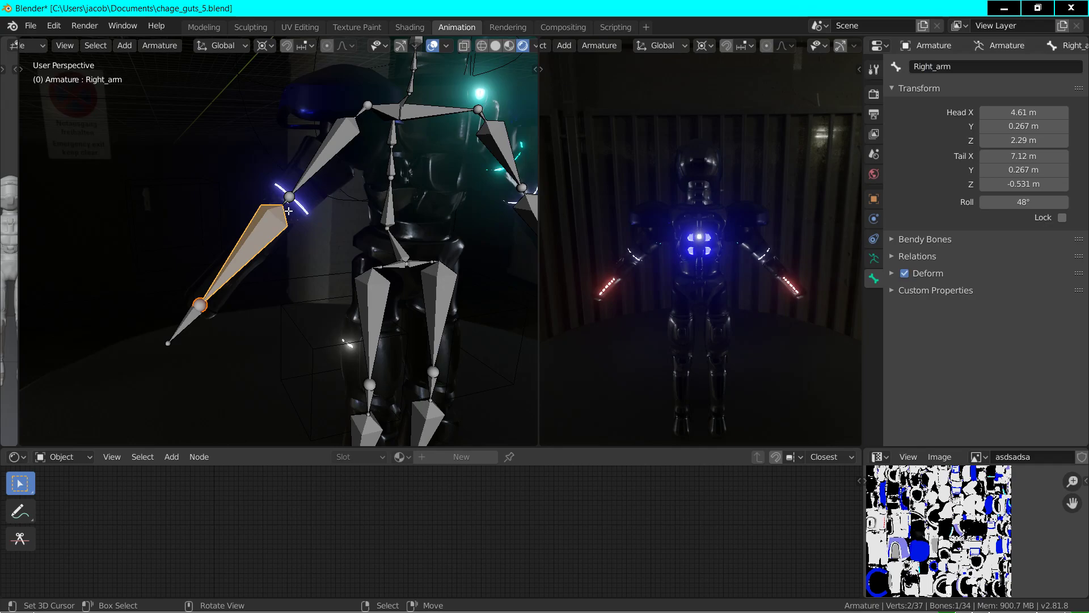
# - Name the right elbow, upper arm and shoulder bones Right_elbow, Right_upper_arm and Right_shoulder
pyautogui.click(289, 211)
pyautogui.click(947, 65)
pyautogui.write('Right_elbow')
pyautogui.press('Return')
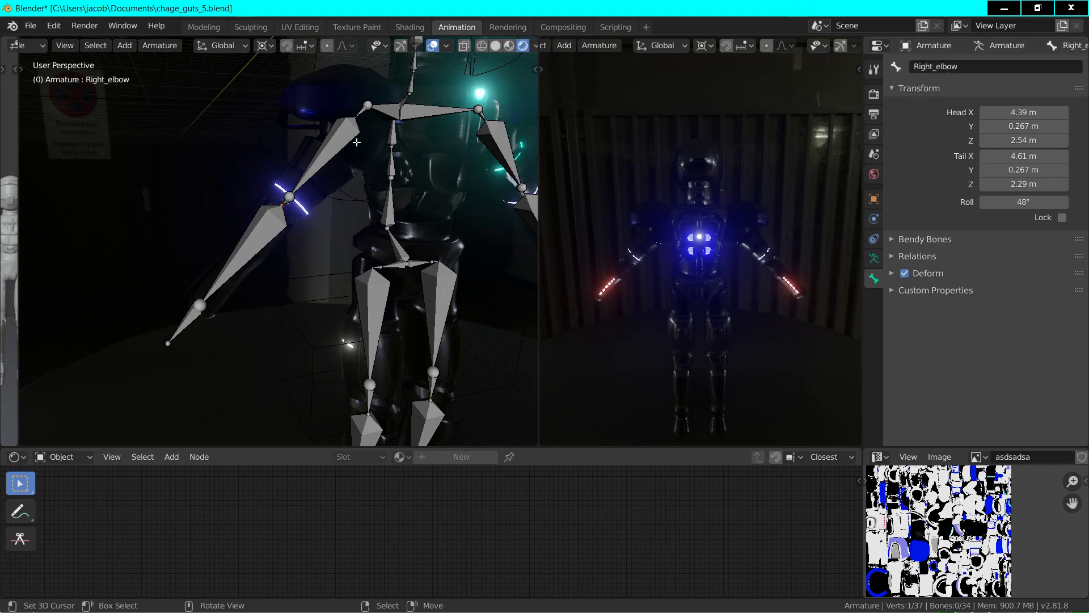
pyautogui.click(327, 159)
pyautogui.click(960, 67)
pyautogui.write('Ri')
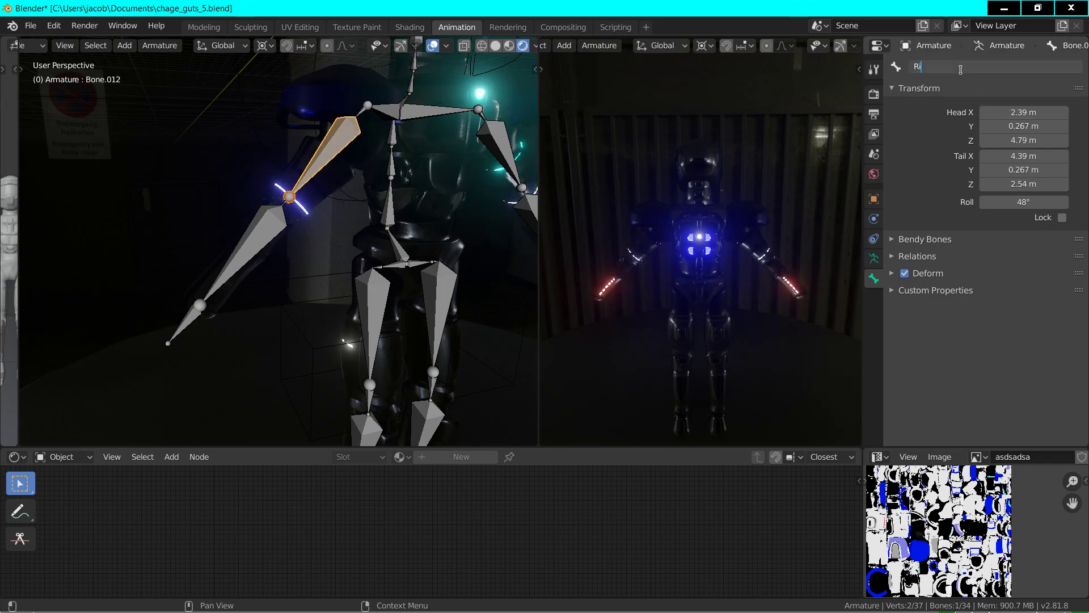
pyautogui.write('ght_apper_a')
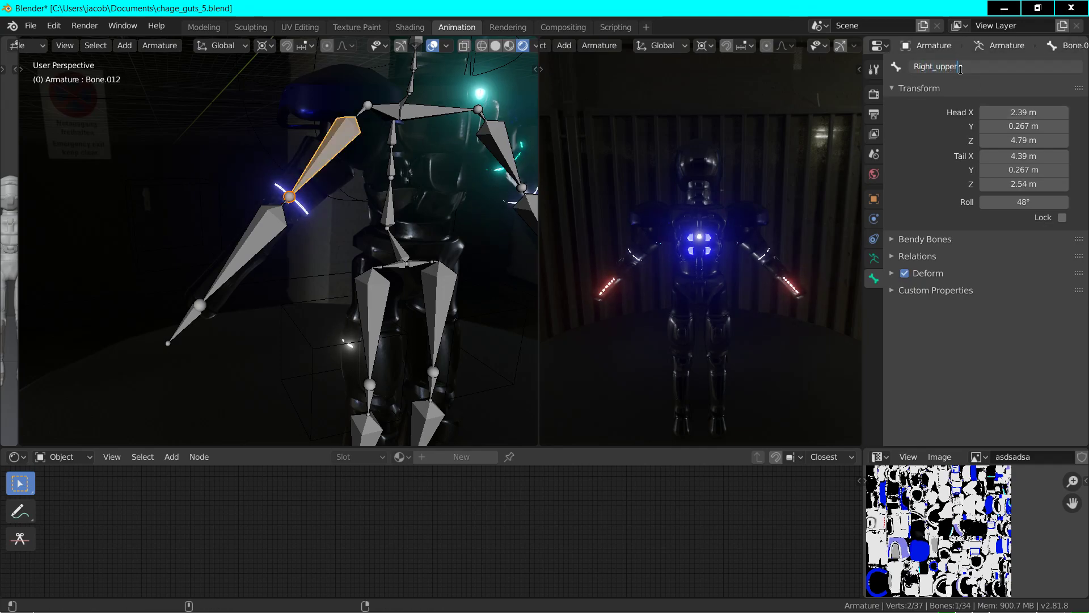
pyautogui.write('rm')
pyautogui.press('Return')
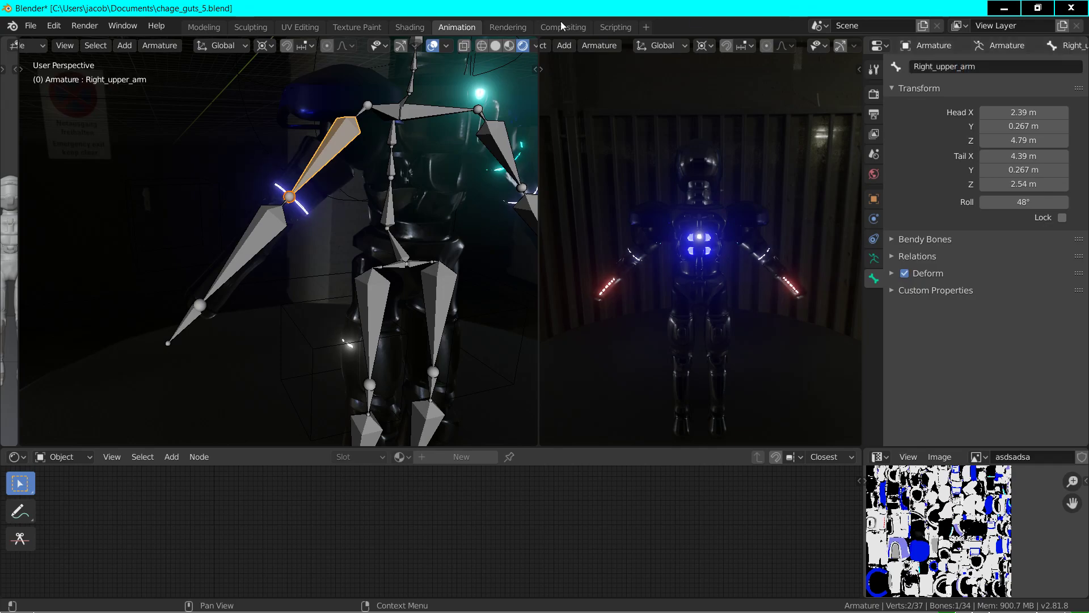
pyautogui.click(360, 112)
pyautogui.click(994, 66)
pyautogui.write('Right_shou')
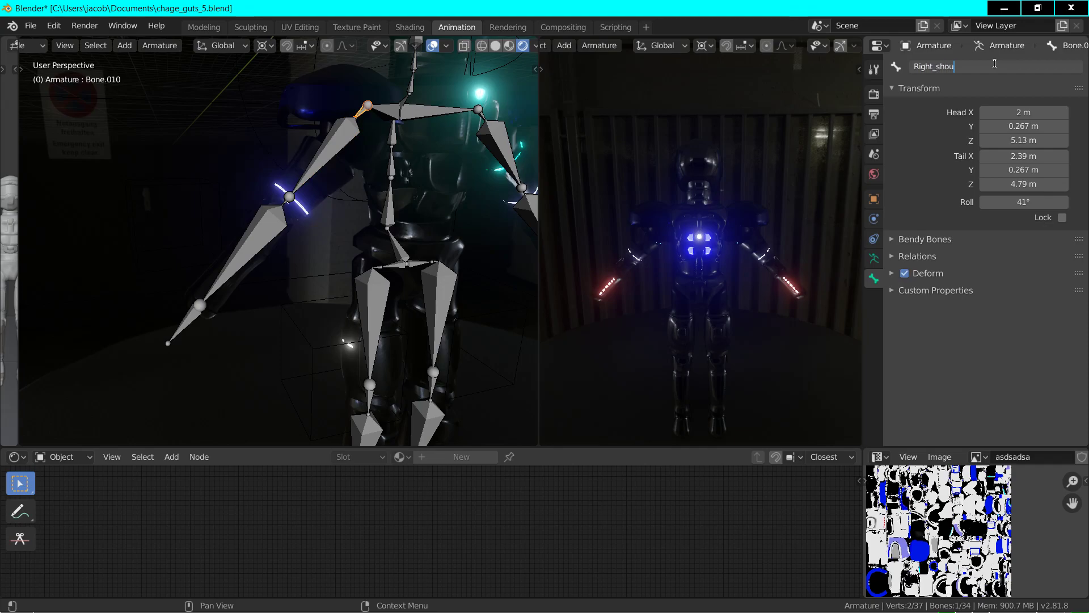
pyautogui.write('lder')
pyautogui.press('Return')
# - Return to Object Mode and select the robot mesh, then add the armature to the selection
pyautogui.press('Tab')
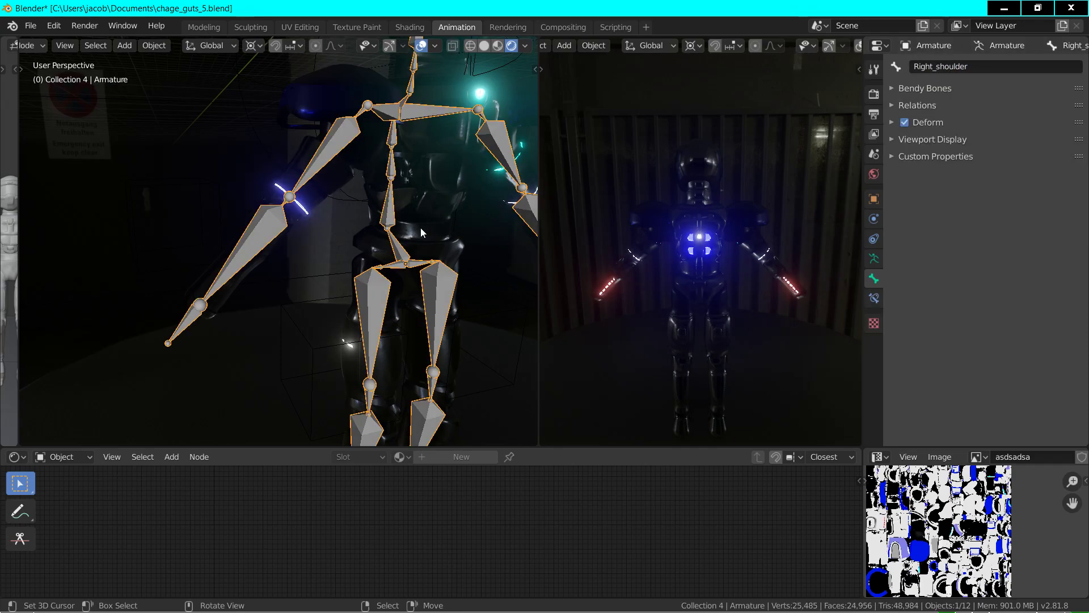
pyautogui.hotkey('shift', '`')
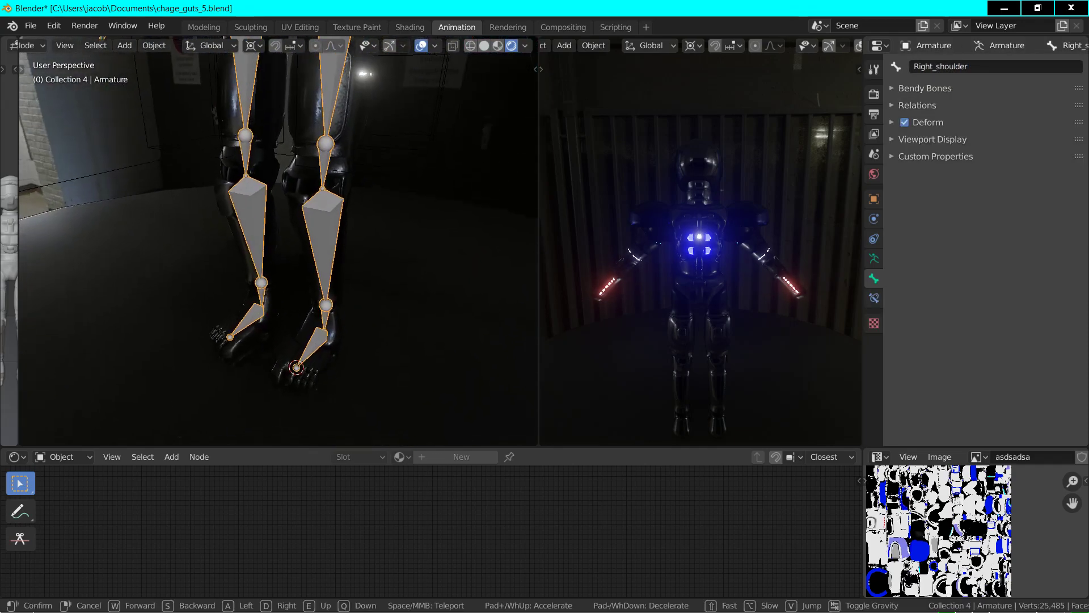
pyautogui.click(287, 230)
pyautogui.click(288, 229)
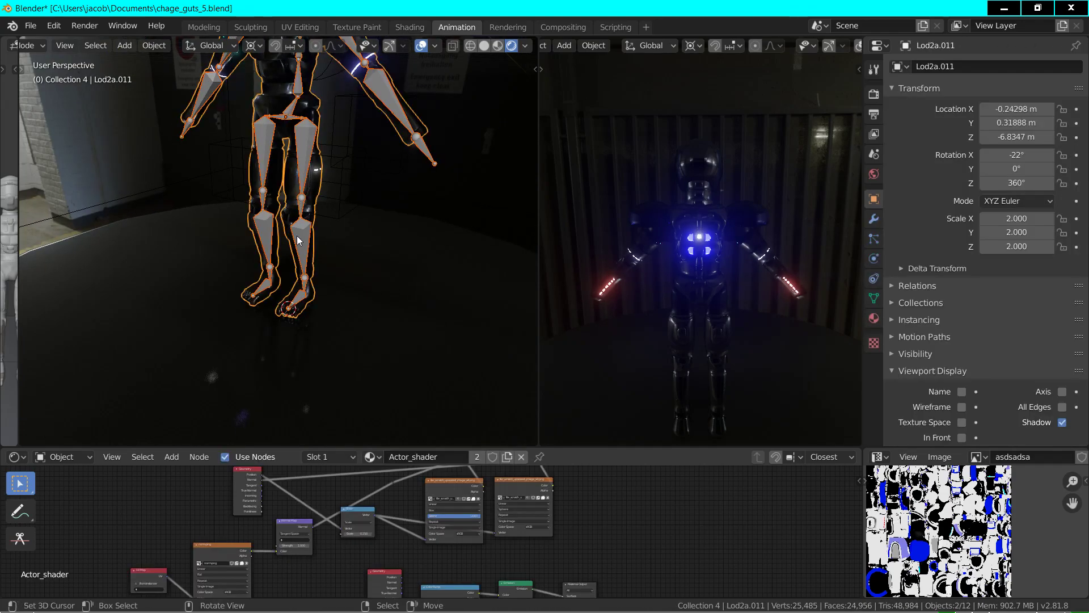
pyautogui.click(284, 232)
pyautogui.click(288, 233)
pyautogui.keyDown('shift'); pyautogui.click(301, 240); pyautogui.keyUp('shift')
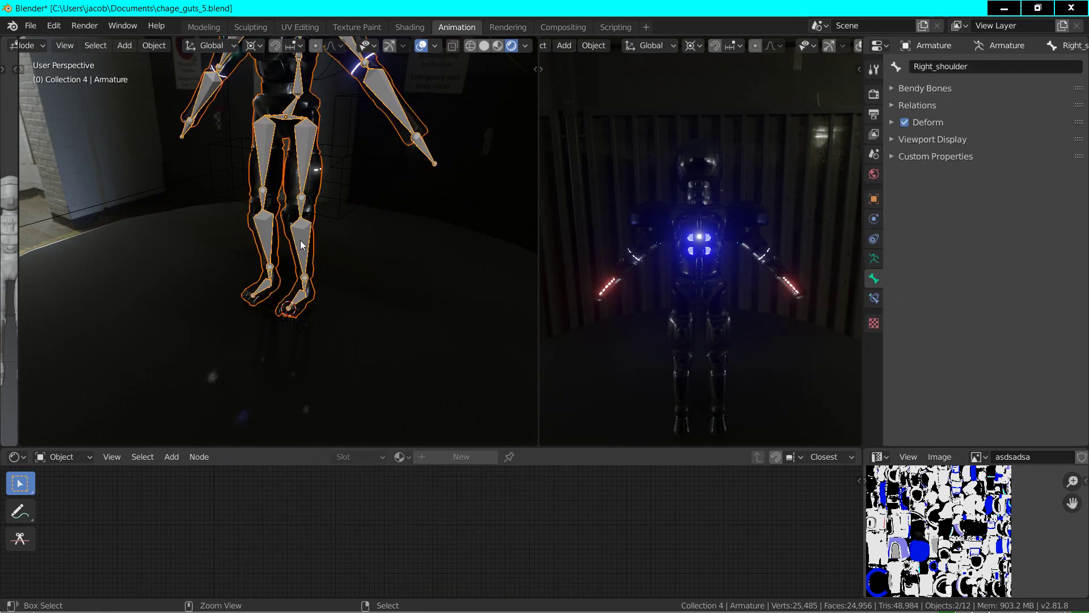
# - Parent the mesh to the armature with Armature Deform, With Empty Groups
pyautogui.hotkey('ctrl', 'p')
pyautogui.press('Down')
pyautogui.press('Down')
pyautogui.press('Down')
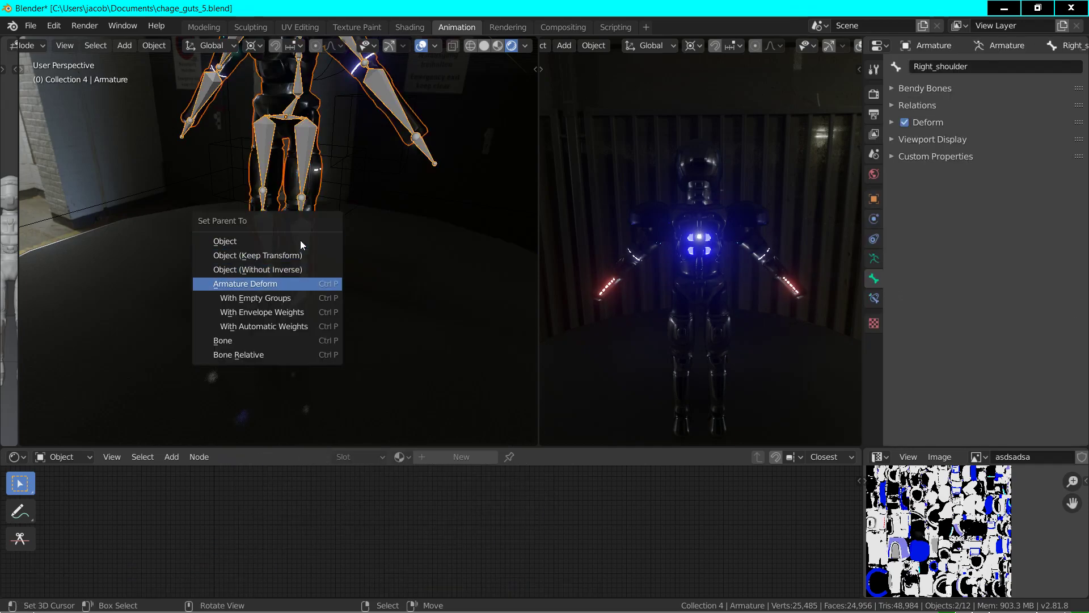
pyautogui.press('Down')
pyautogui.press('Down')
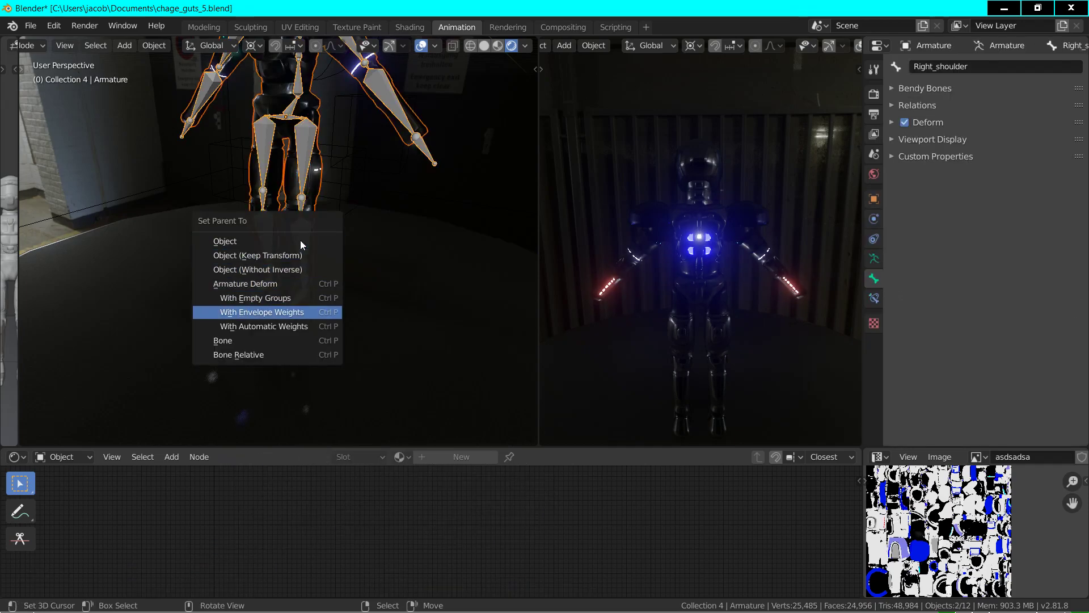
pyautogui.press('Up')
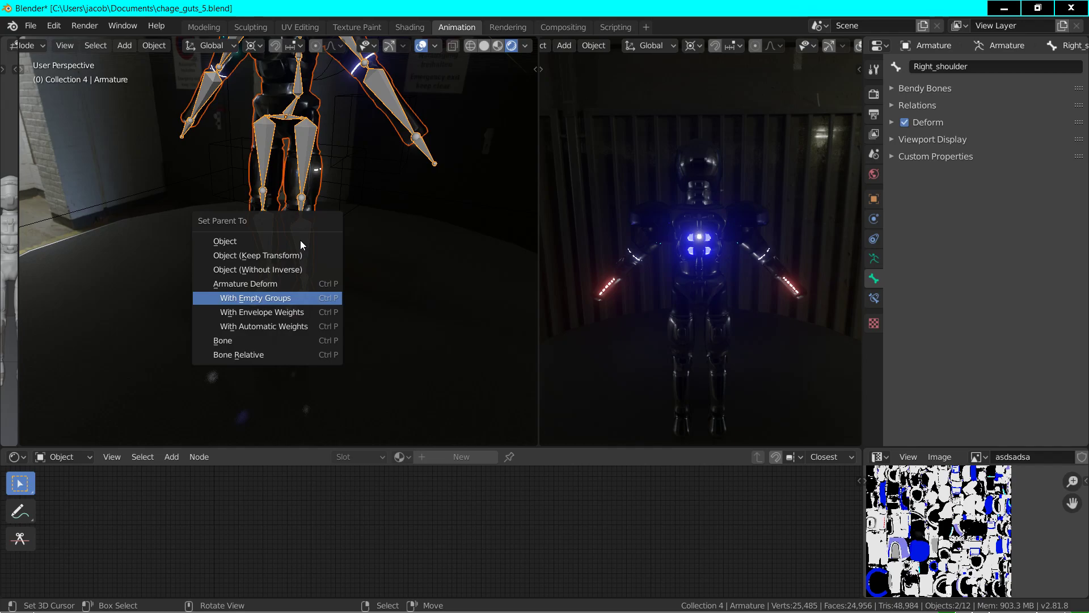
pyautogui.press('Return')
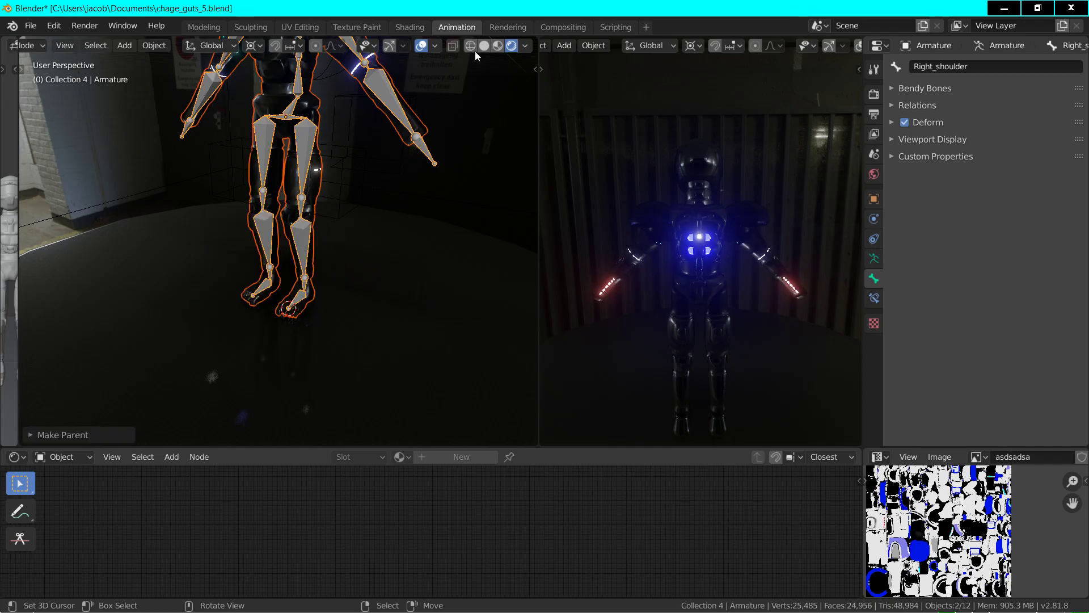
# - Select the Left_arm bone in Pose Mode, then switch the armature to Edit Mode
pyautogui.rightClick(427, 150)
pyautogui.scroll(3, 46, 51)
pyautogui.click(61, 44)
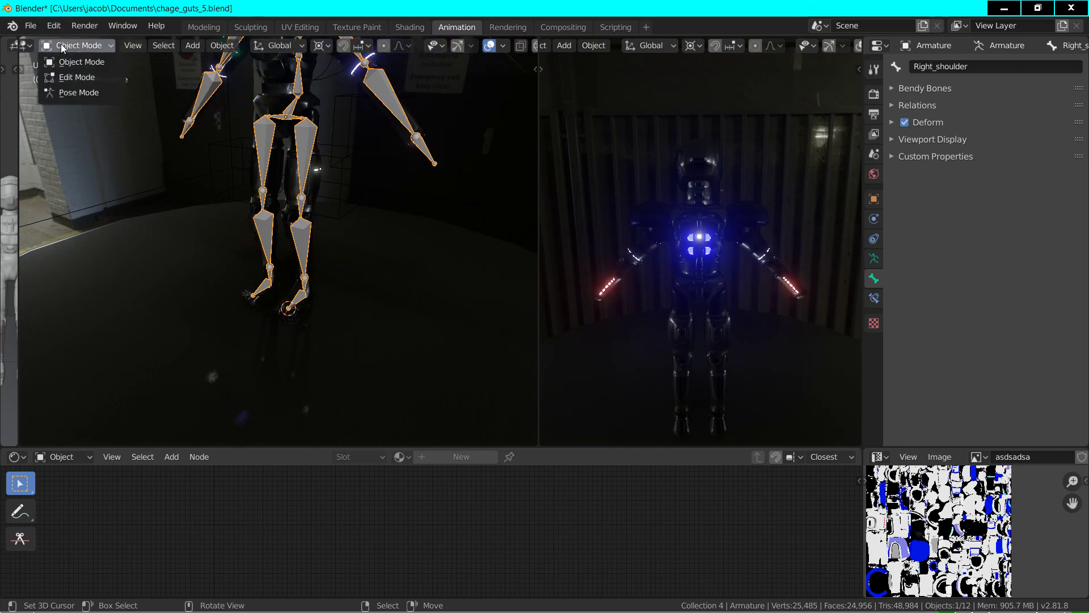
pyautogui.click(79, 93)
pyautogui.click(419, 139)
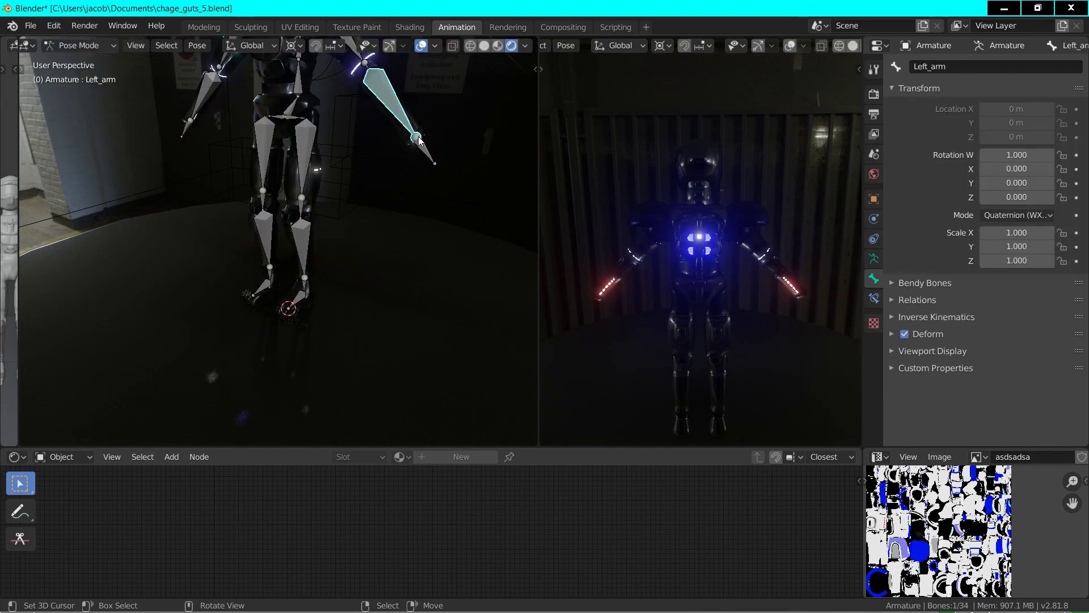
pyautogui.click(102, 45)
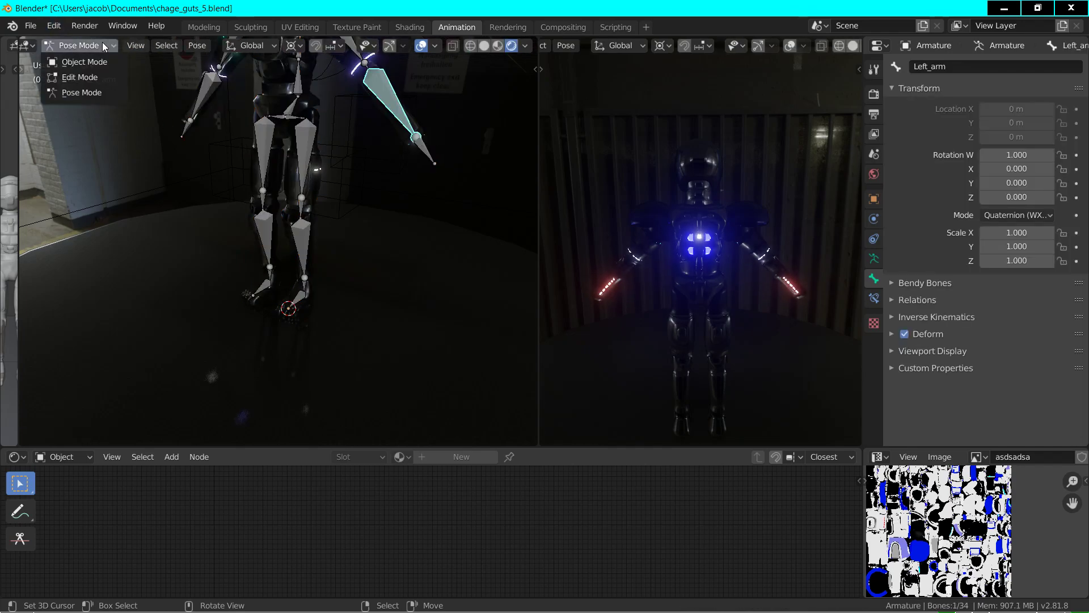
pyautogui.click(86, 80)
# - Extrude new bones straight up along Z from both arm end joints
pyautogui.click(415, 137)
pyautogui.keyDown('shift'); pyautogui.click(191, 120); pyautogui.keyUp('shift')
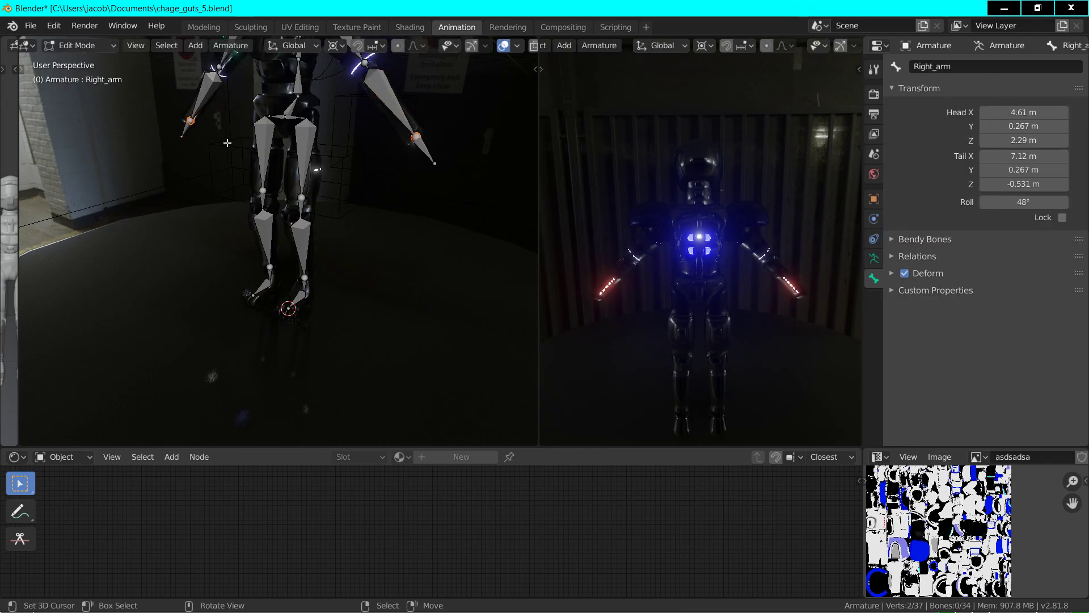
pyautogui.press('e')
pyautogui.press('z')
pyautogui.click(254, 139)
# - Rename the new left bone from Left_arm.001 to Left_armIK
pyautogui.rightClick(422, 121)
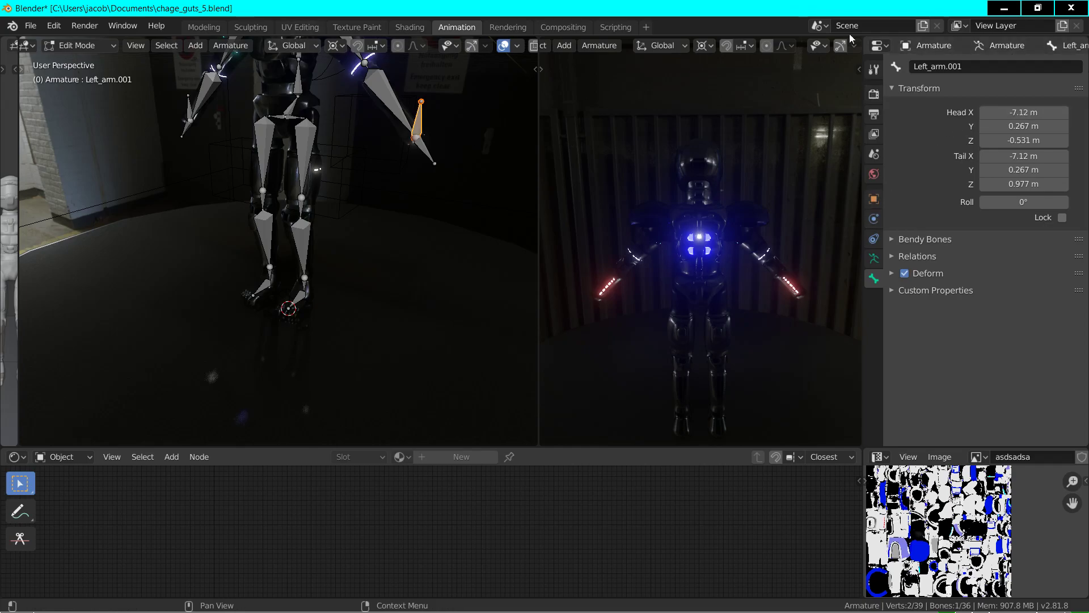
pyautogui.click(974, 61)
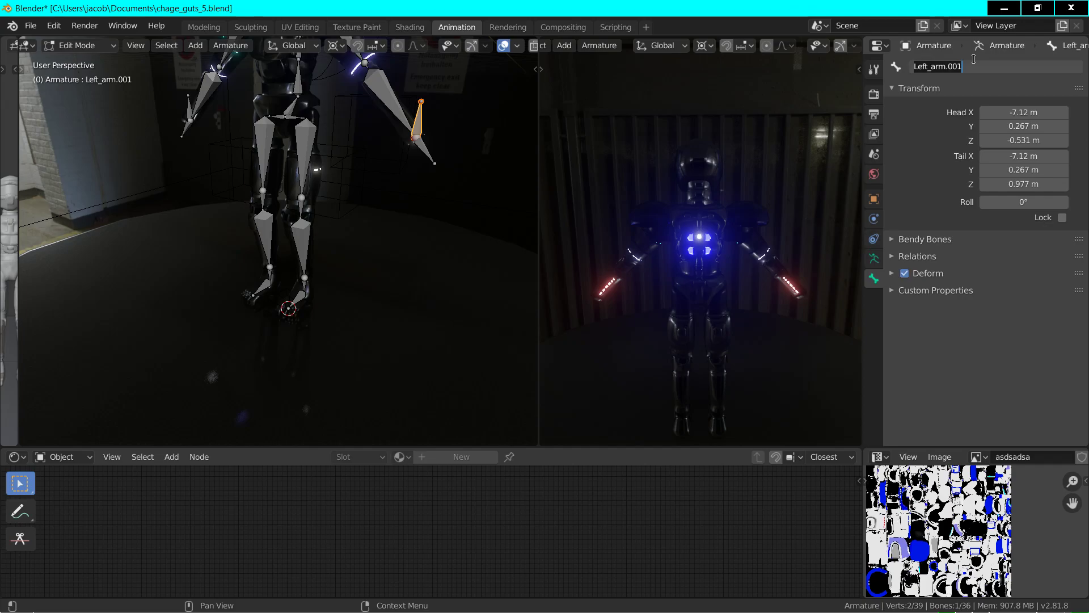
pyautogui.press('End')
pyautogui.press('BackSpace')
pyautogui.press('BackSpace')
pyautogui.press('BackSpace')
pyautogui.press('BackSpace')
pyautogui.write('IK')
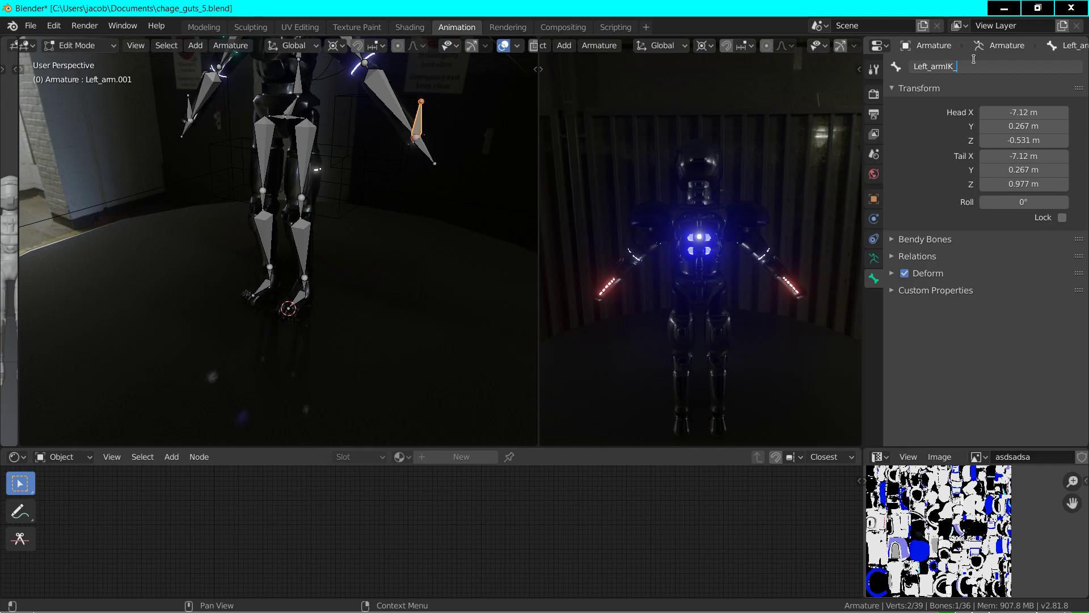
# - Name the bone Left_armIK_Seeker, duplicate it and raise the copy along Z
pyautogui.write('Seeker')
pyautogui.press('Return')
pyautogui.hotkey('shift', 'd')
pyautogui.press('Escape')
pyautogui.press('g')
pyautogui.press('y')
pyautogui.press('z')
pyautogui.click(425, 99)
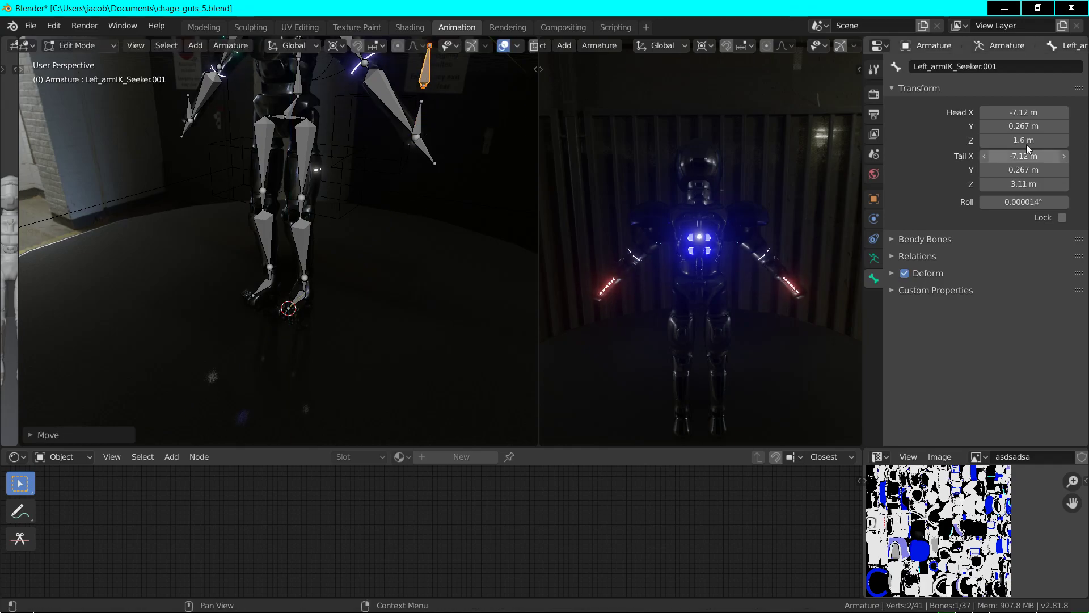
# - Rename the raised copy to Left_armIK_Target, reframe the robot and select Spine0
pyautogui.click(999, 66)
pyautogui.moveTo(1000, 66); pyautogui.dragTo(958, 66)
pyautogui.write('TTarget')
pyautogui.press('Return')
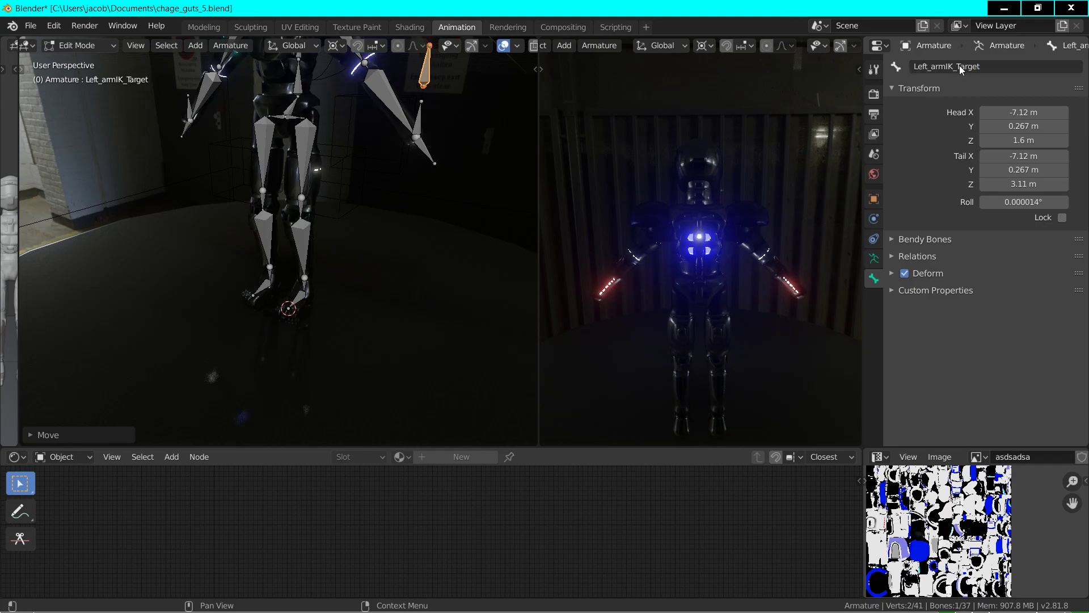
pyautogui.hotkey('shift', '`')
pyautogui.press('a')
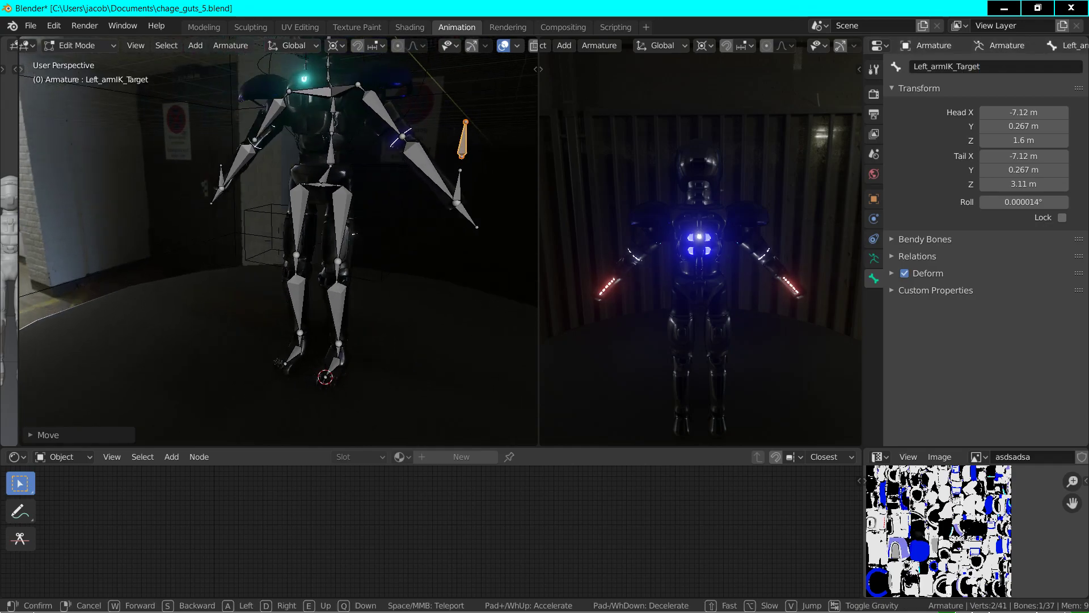
pyautogui.press('s')
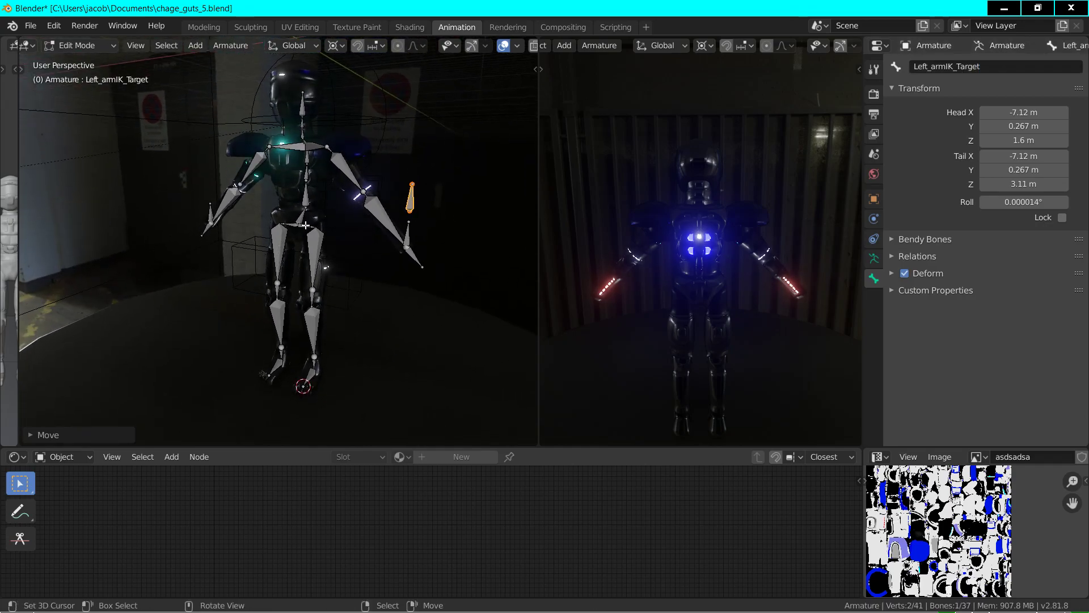
pyautogui.rightClick(305, 196)
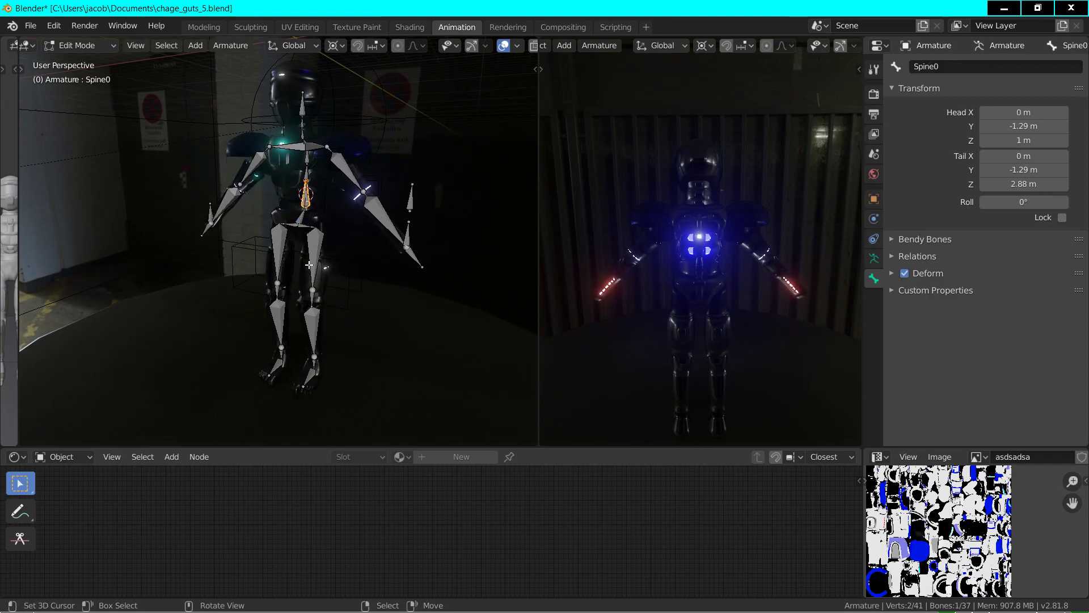
# - Duplicate the Left_armIK_Target bone and turn the copy 180° about Z
pyautogui.rightClick(405, 203)
pyautogui.hotkey('shift', 'd')
pyautogui.rightClick(405, 203)
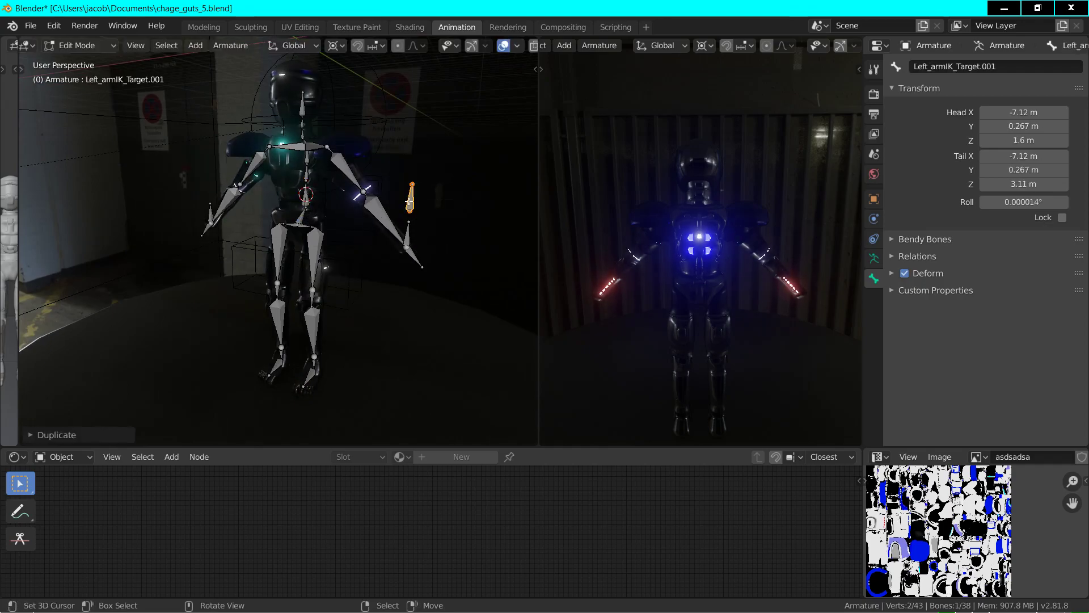
pyautogui.write('rz')
pyautogui.write('180')
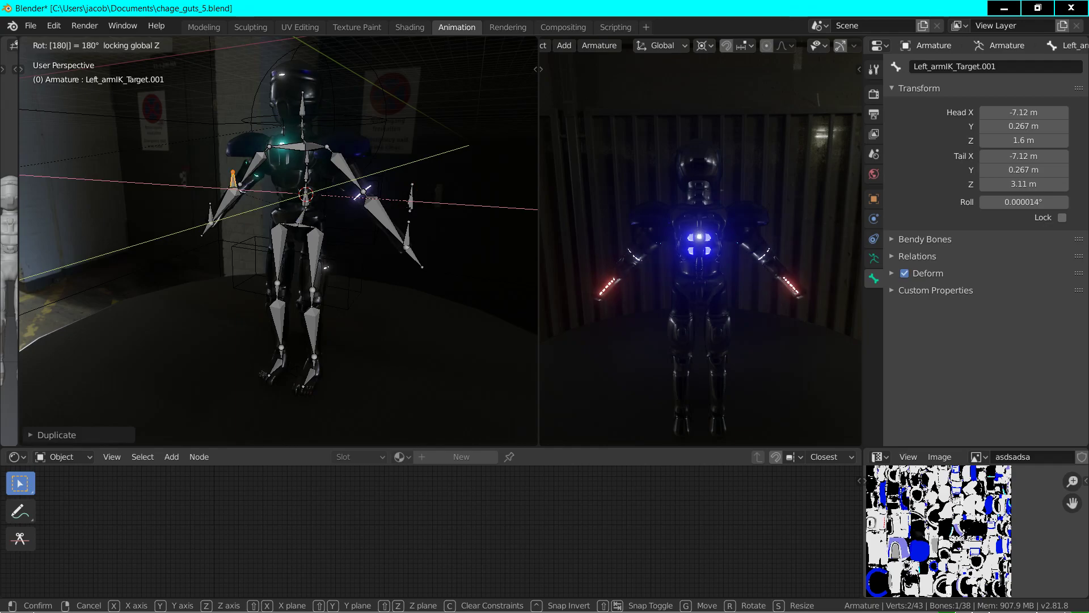
pyautogui.press('Escape')
pyautogui.write('rz180')
pyautogui.press('Return')
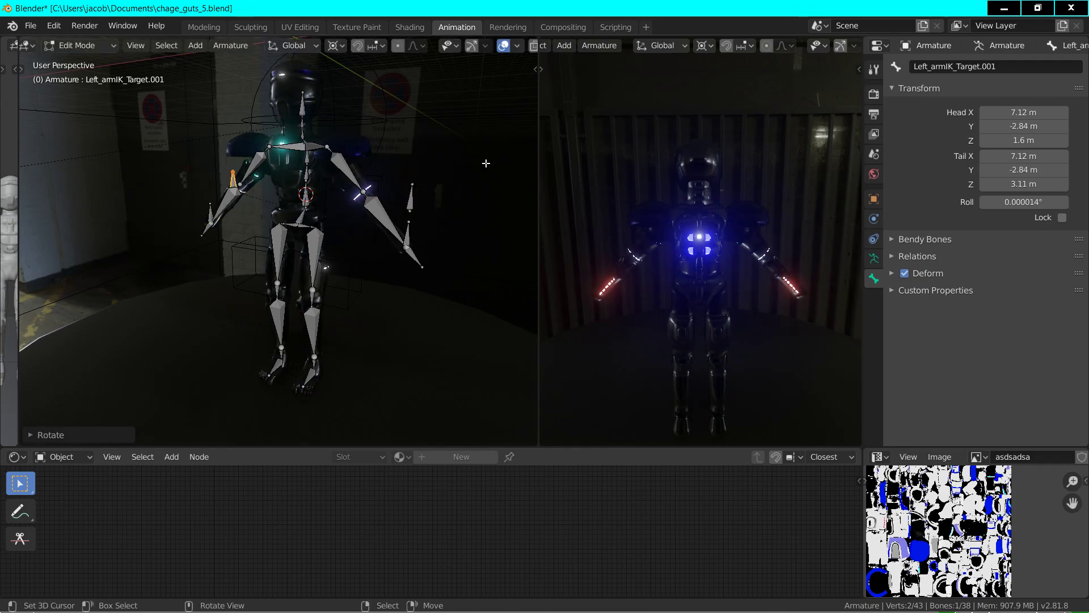
# - Snap the 3D cursor to the Left_armIK_Target bone
pyautogui.moveTo(311, 194); pyautogui.dragTo(296, 246, button='middle')
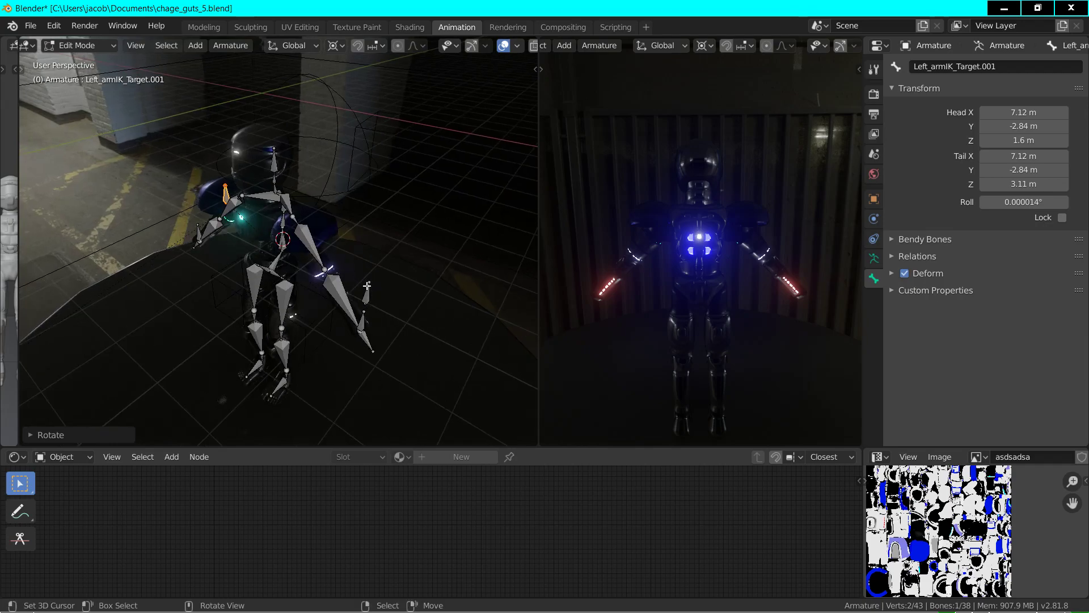
pyautogui.click(366, 287)
pyautogui.hotkey('shift', 's')
pyautogui.press('Escape')
pyautogui.hotkey('shift', 's')
pyautogui.click(365, 379)
# - Mirror the copied target bone across Y with scale -1 and view the rig from the front
pyautogui.moveTo(238, 262); pyautogui.dragTo(271, 279, button='middle')
pyautogui.rightClick(237, 206)
pyautogui.write('sy-1')
pyautogui.press('Return')
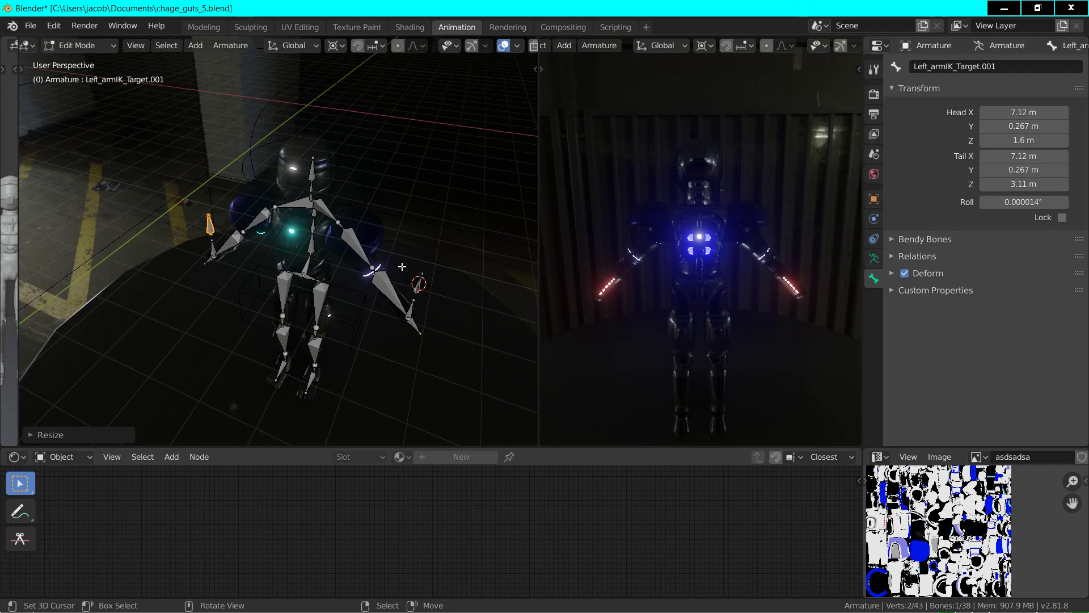
pyautogui.press('KP_1')
pyautogui.scroll(3, 222, 227)
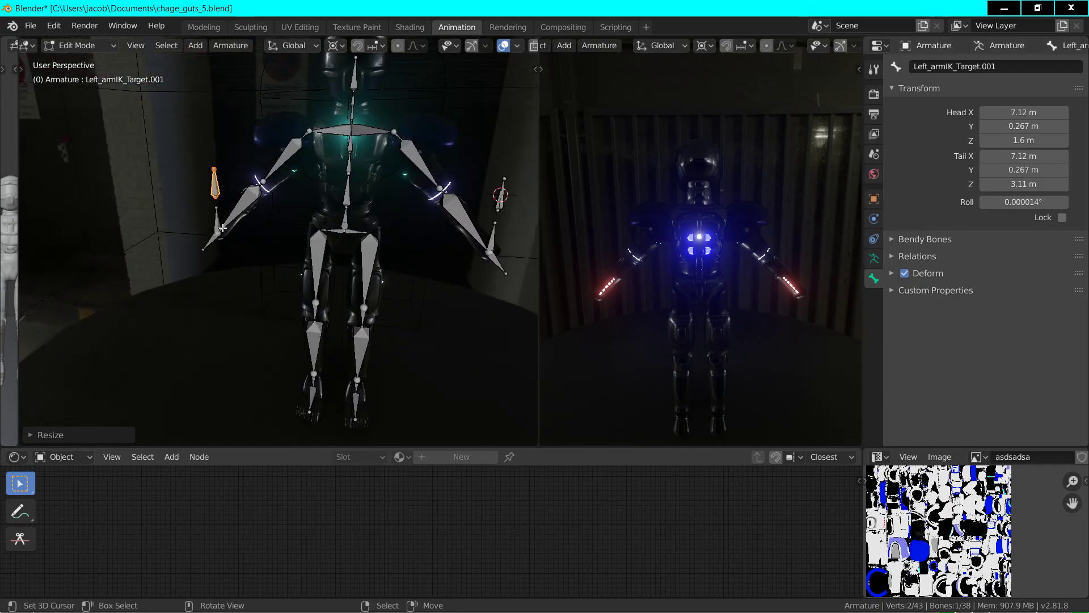
# - Rename the mirrored target copy to Right_armIK_Target
pyautogui.click(967, 67)
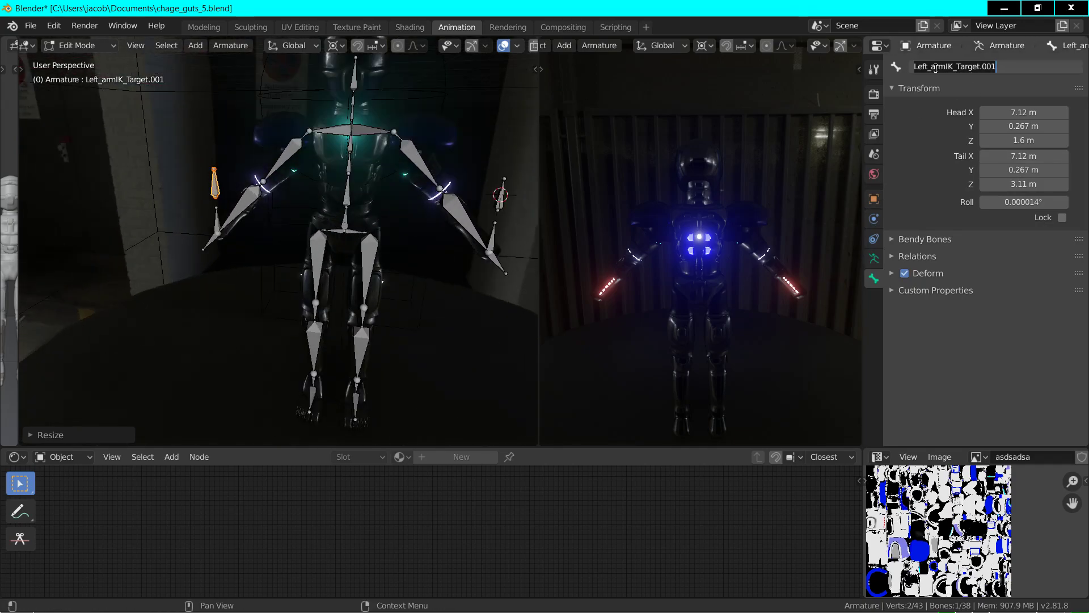
pyautogui.moveTo(926, 67); pyautogui.dragTo(885, 66)
pyautogui.press('Delete')
pyautogui.press('Delete')
pyautogui.press('Delete')
pyautogui.press('Delete')
pyautogui.write('Right')
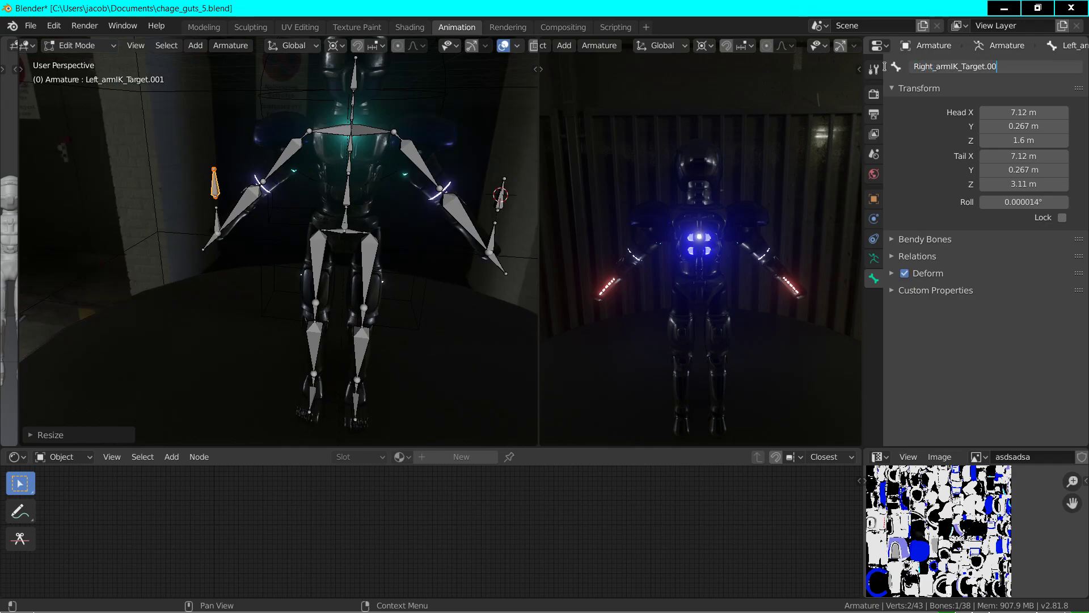
pyautogui.press('Return')
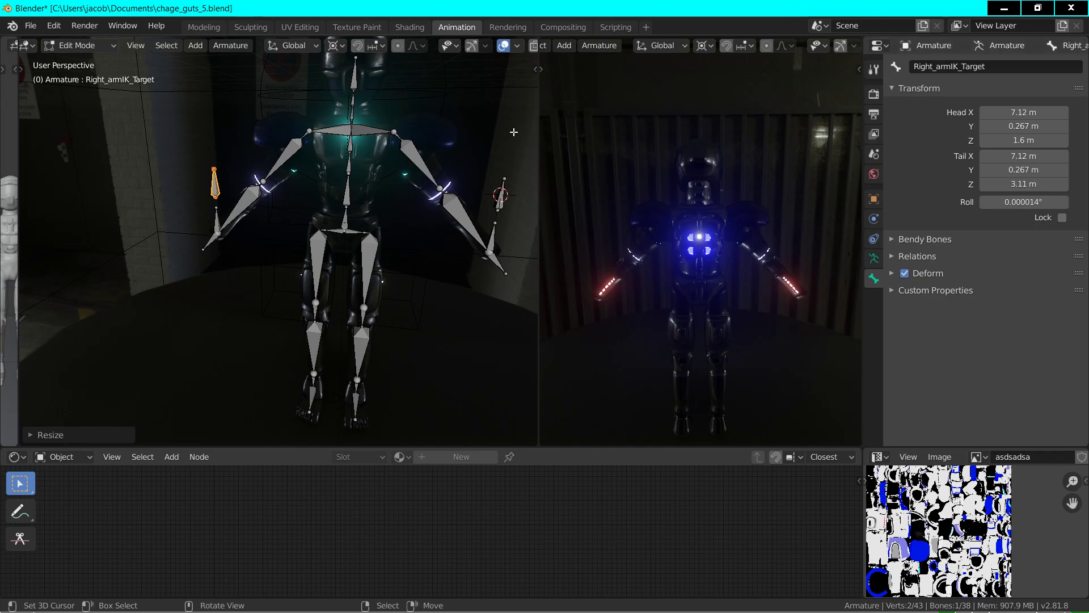
# - Rename Right_arm.001 to Right_armIK_Seeker and switch the armature to Pose Mode
pyautogui.click(215, 218)
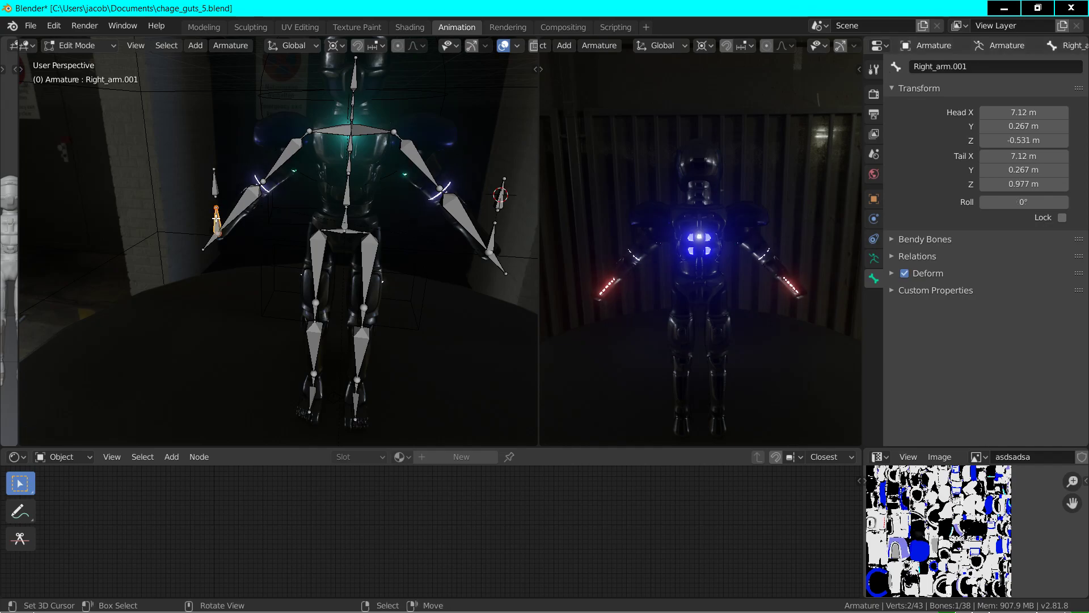
pyautogui.click(490, 232)
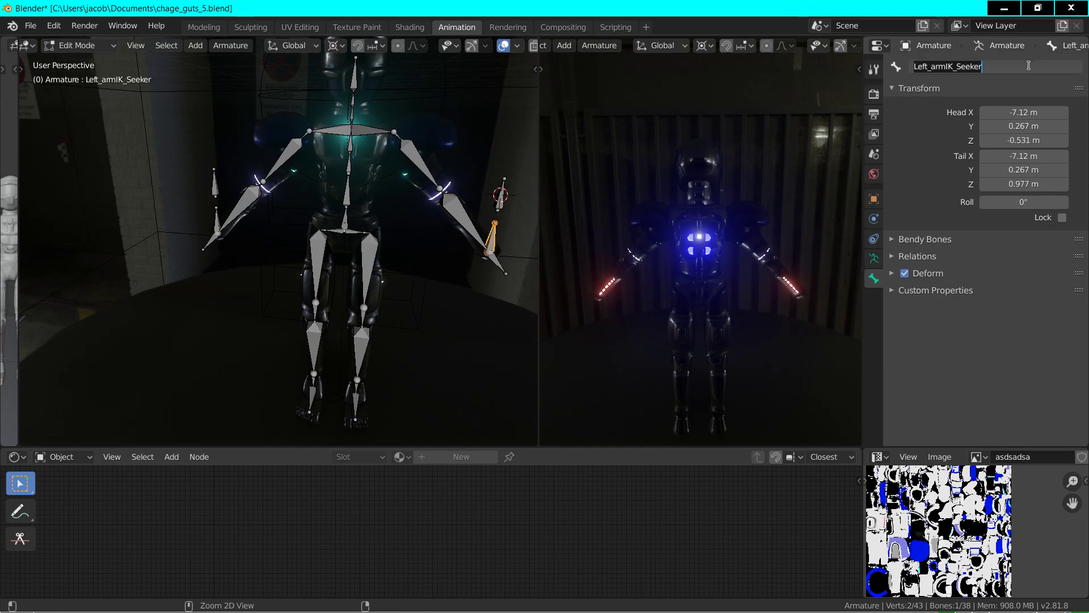
pyautogui.click(221, 219)
pyautogui.click(923, 69)
pyautogui.write('Left_armIK_Seeker')
pyautogui.press('Home')
pyautogui.press('Delete')
pyautogui.press('Delete')
pyautogui.write('Righ')
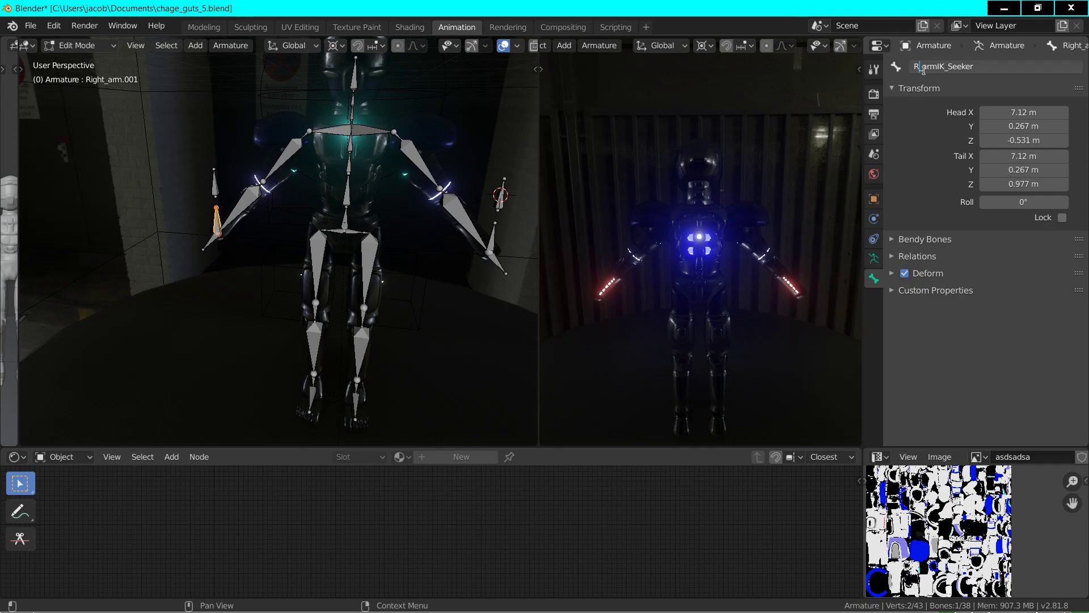
pyautogui.press('Return')
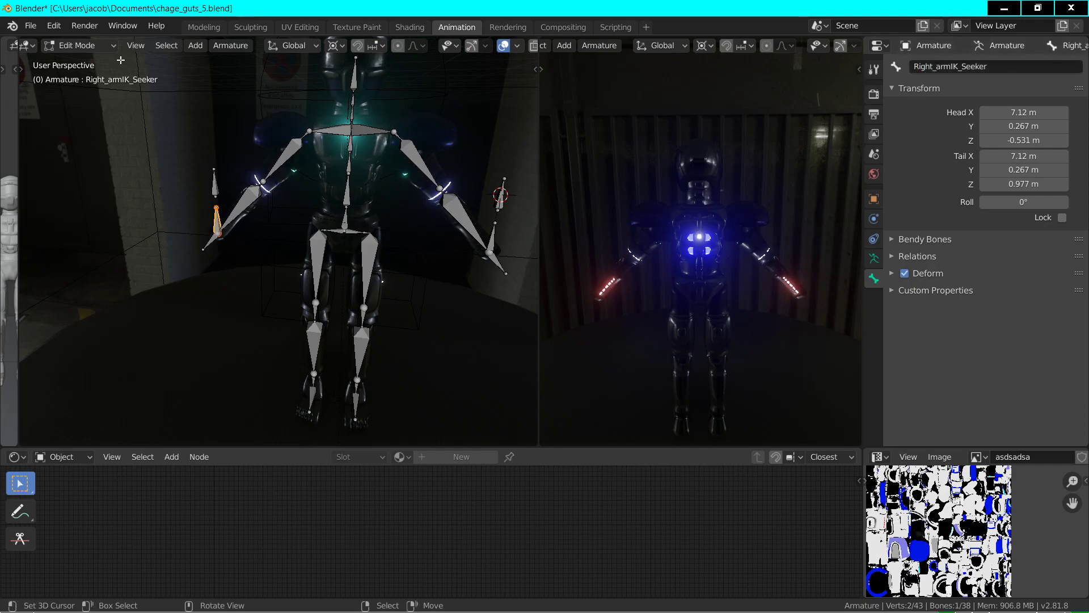
pyautogui.click(79, 45)
pyautogui.click(101, 95)
# - Add an IK constraint to Right_arm targeting the Right_armIK_Seeker bone
pyautogui.click(237, 203)
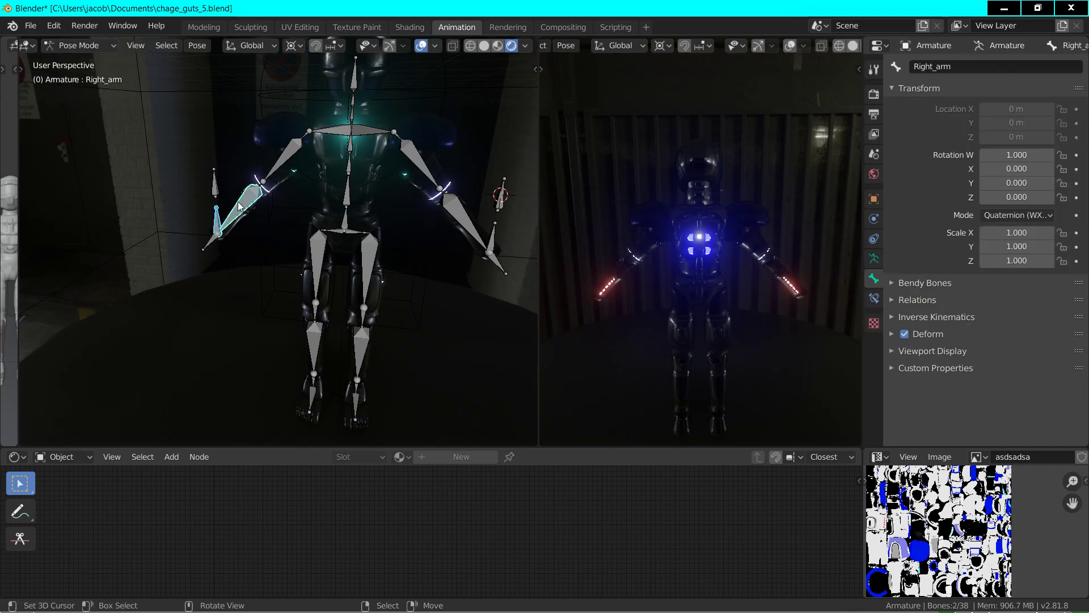
pyautogui.press('a')
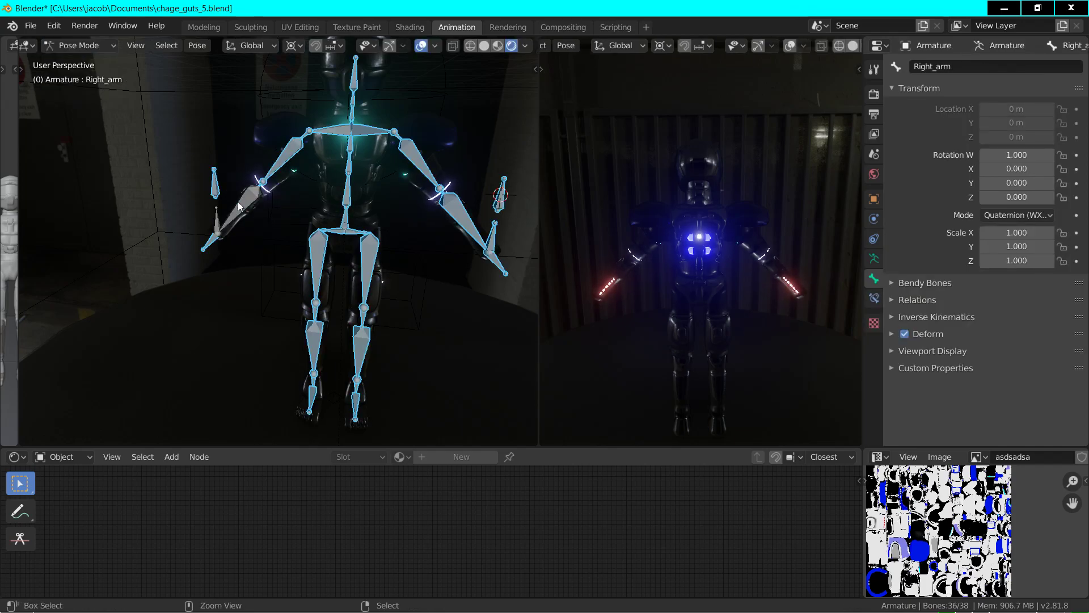
pyautogui.hotkey('ctrl', 'i')
pyautogui.hotkey('shift', 'i')
pyautogui.click(237, 202)
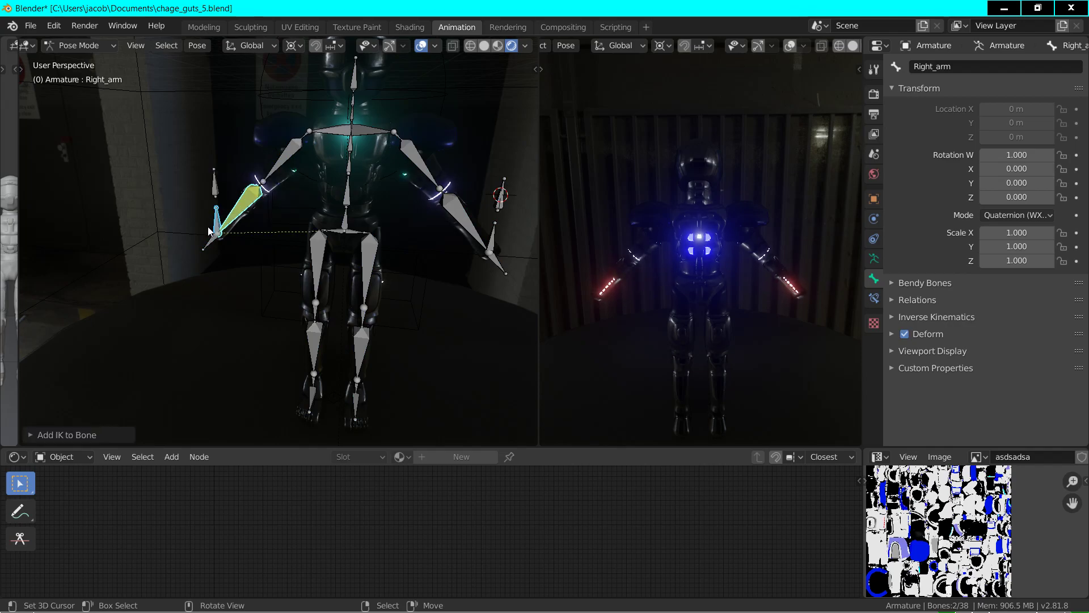
# - Test the IK by rotating the seeker, then return the armature to Edit Mode
pyautogui.press('r')
pyautogui.press('Escape')
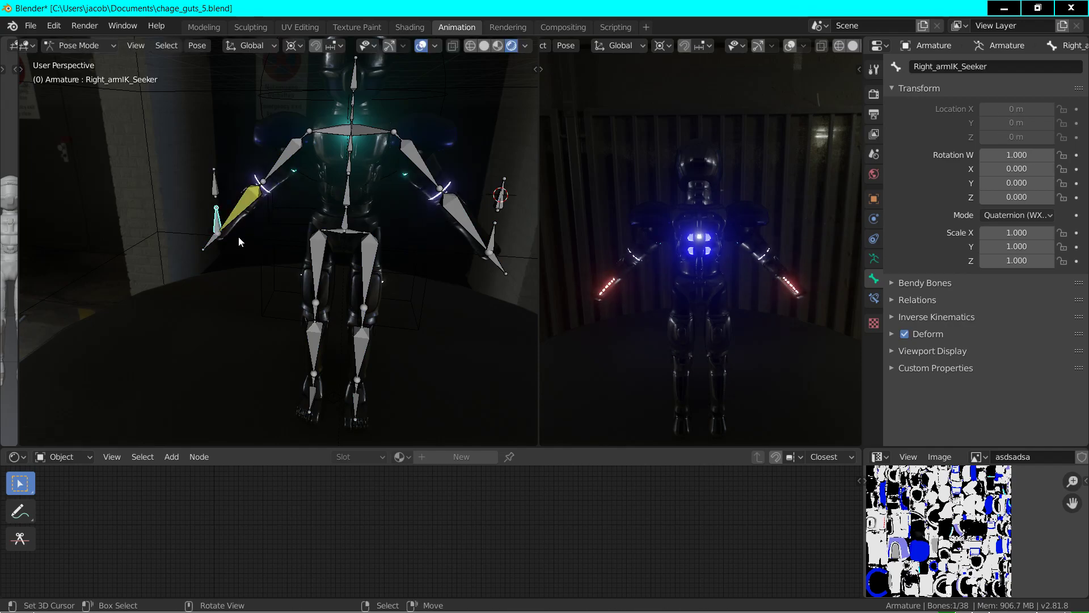
pyautogui.press('r')
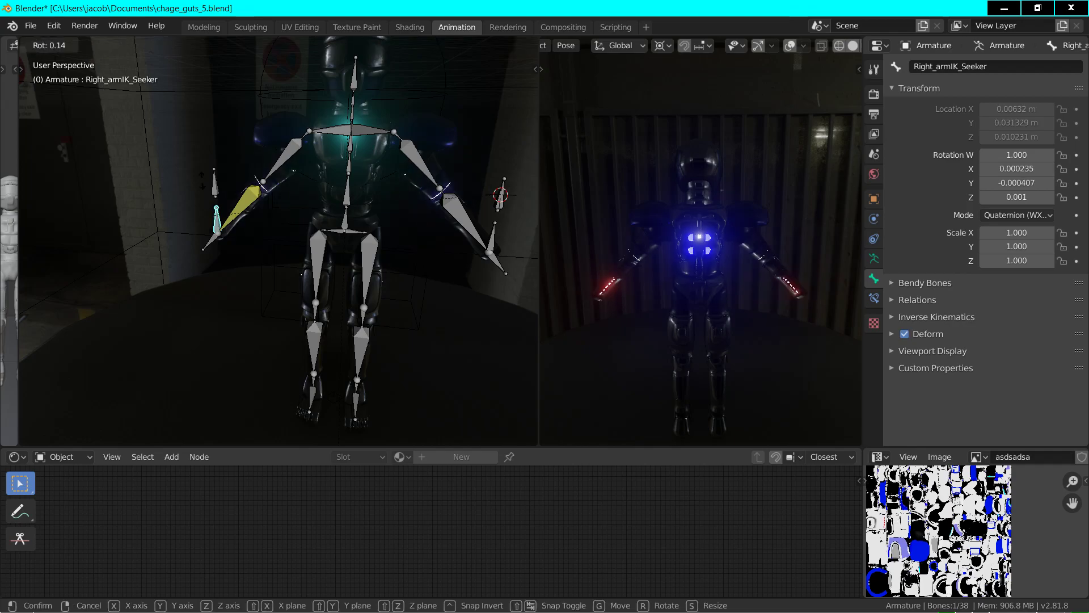
pyautogui.press('Escape')
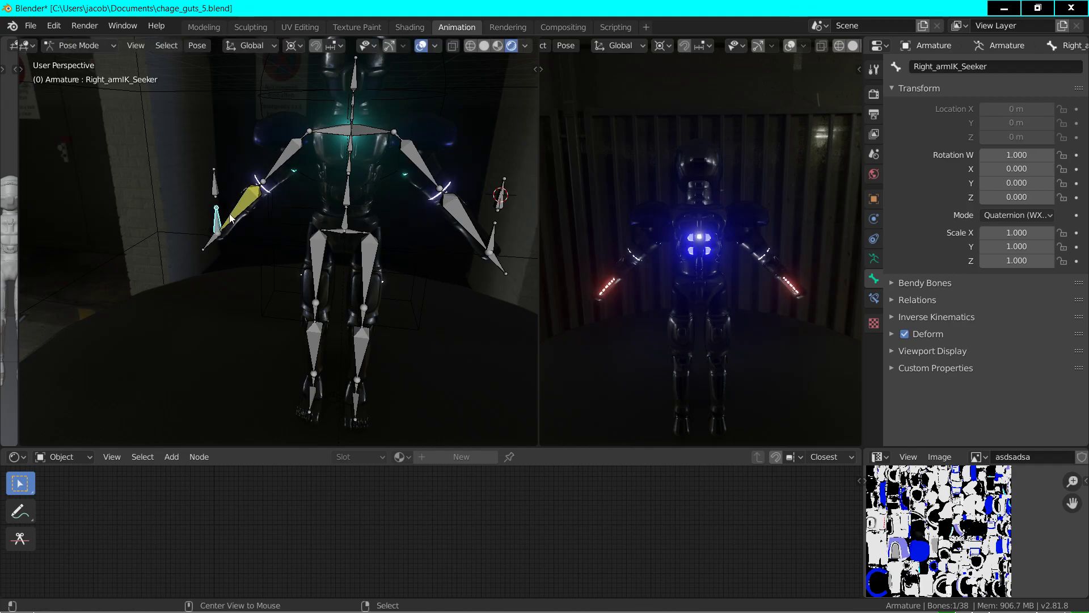
pyautogui.hotkey('alt', 'p')
pyautogui.click(229, 213)
pyautogui.click(85, 45)
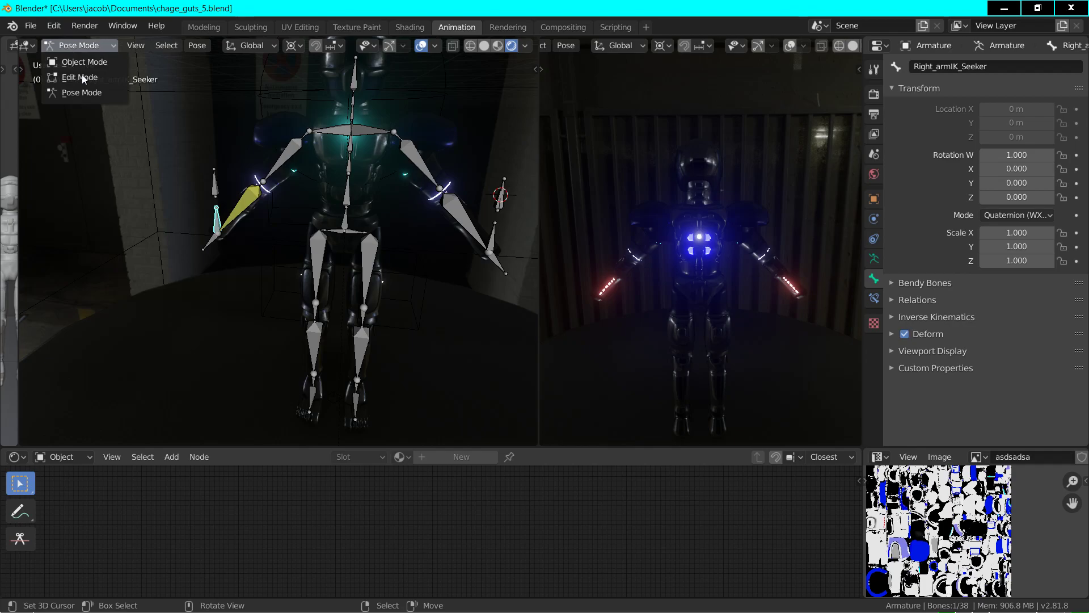
pyautogui.press('Return')
# - Clear the parents of both arm IK seeker bones
pyautogui.keyDown('shift'); pyautogui.click(488, 238); pyautogui.keyUp('shift')
pyautogui.hotkey('alt', 'p')
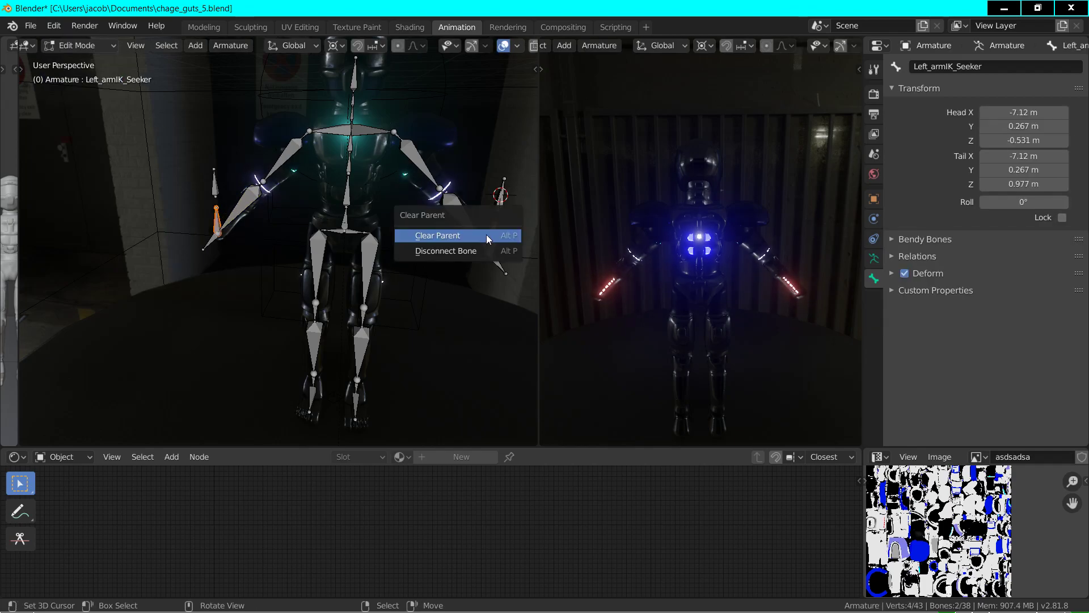
pyautogui.click(486, 233)
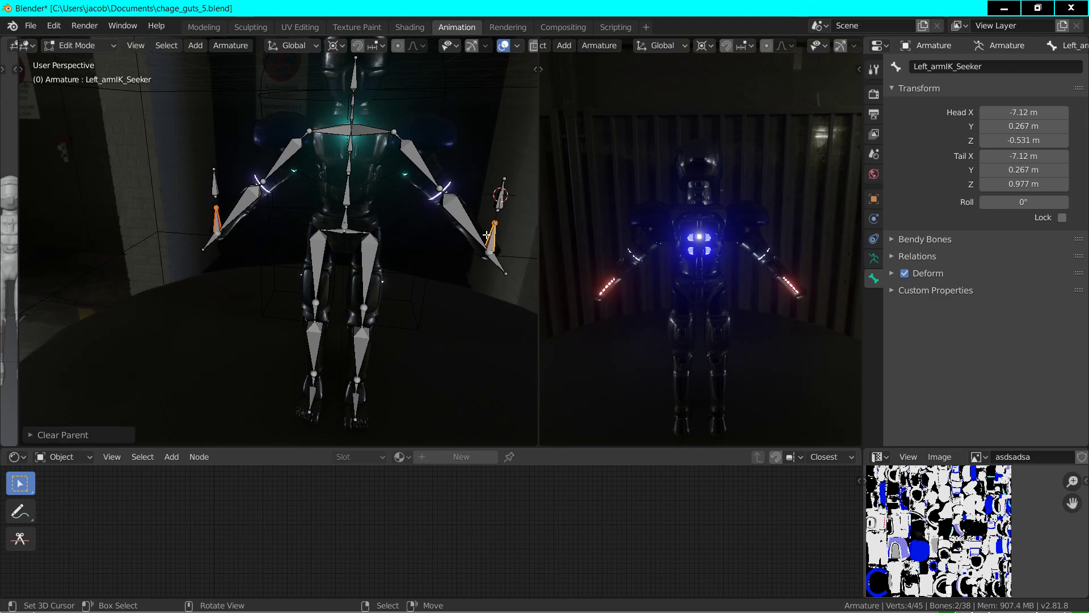
pyautogui.rightClick(222, 222)
pyautogui.press('g')
pyautogui.press('z')
pyautogui.rightClick(218, 204)
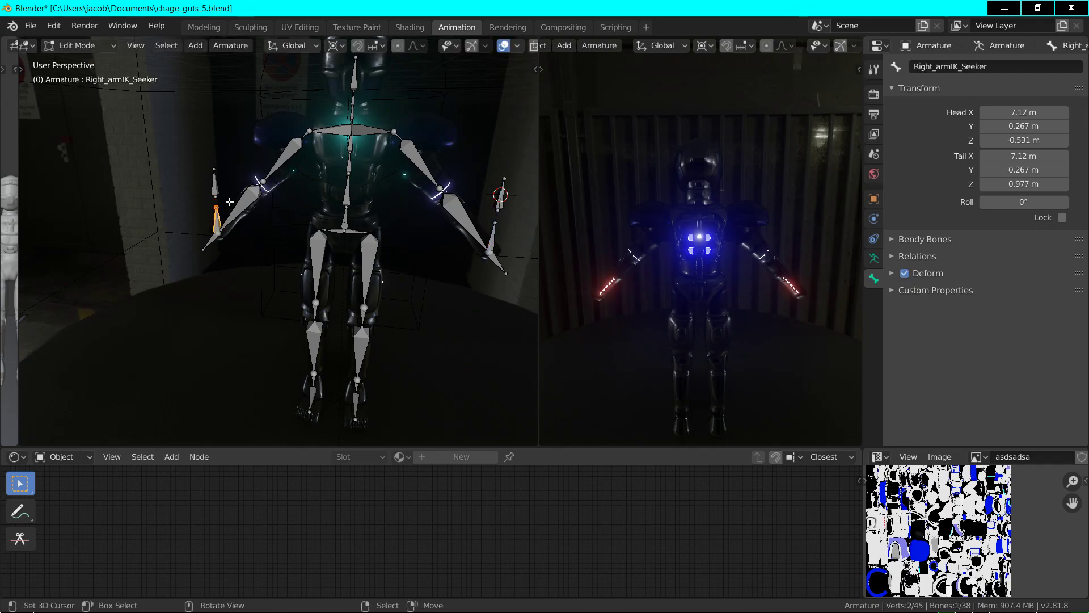
# - Switch back to Pose Mode, test-move the seeker, and select Right_arm
pyautogui.click(106, 49)
pyautogui.click(93, 93)
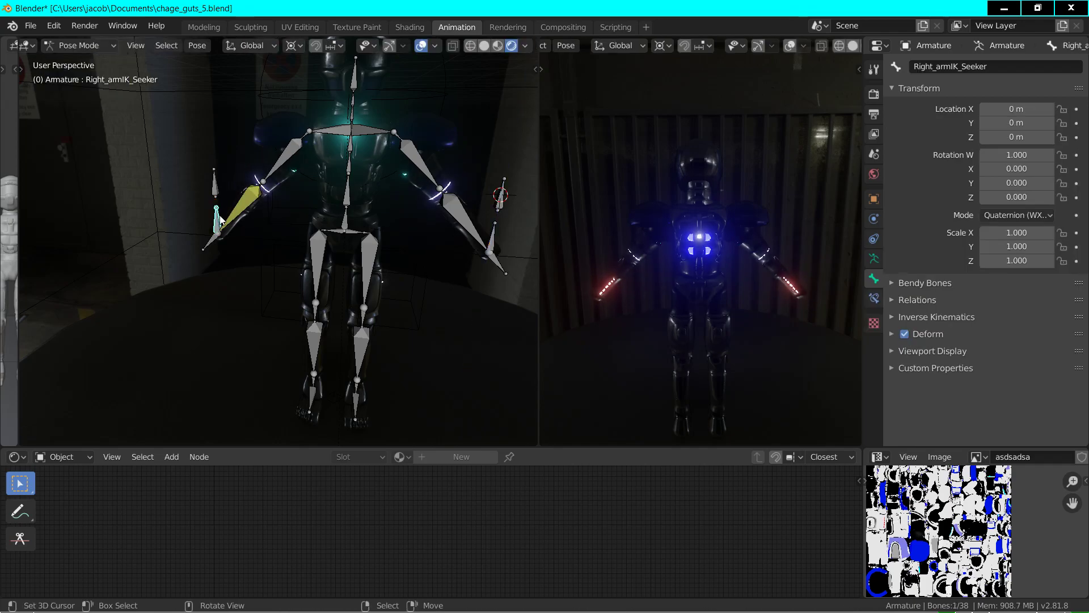
pyautogui.press('g')
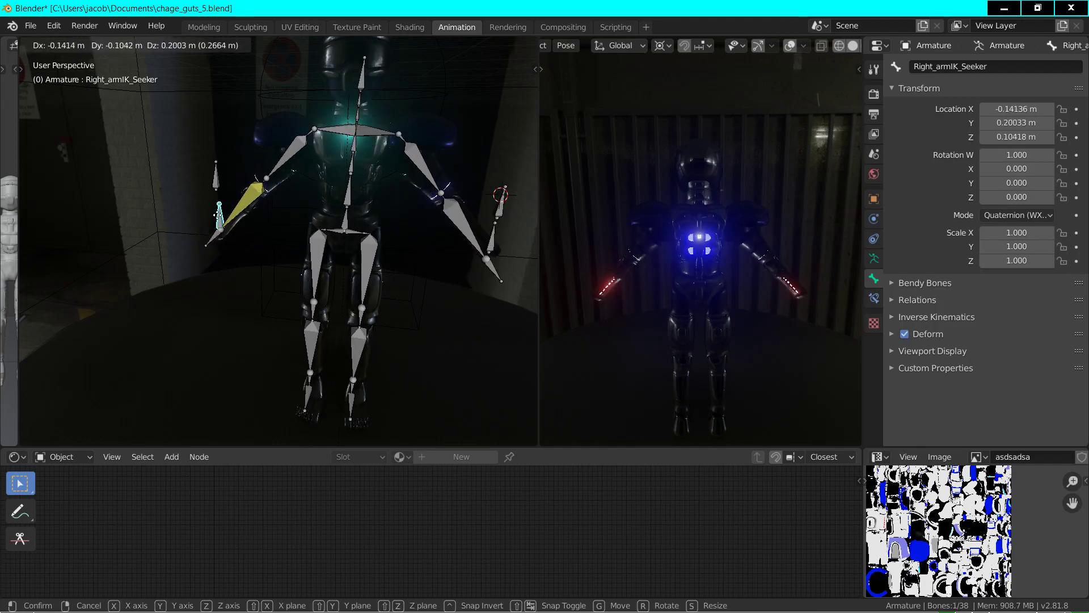
pyautogui.press('Escape')
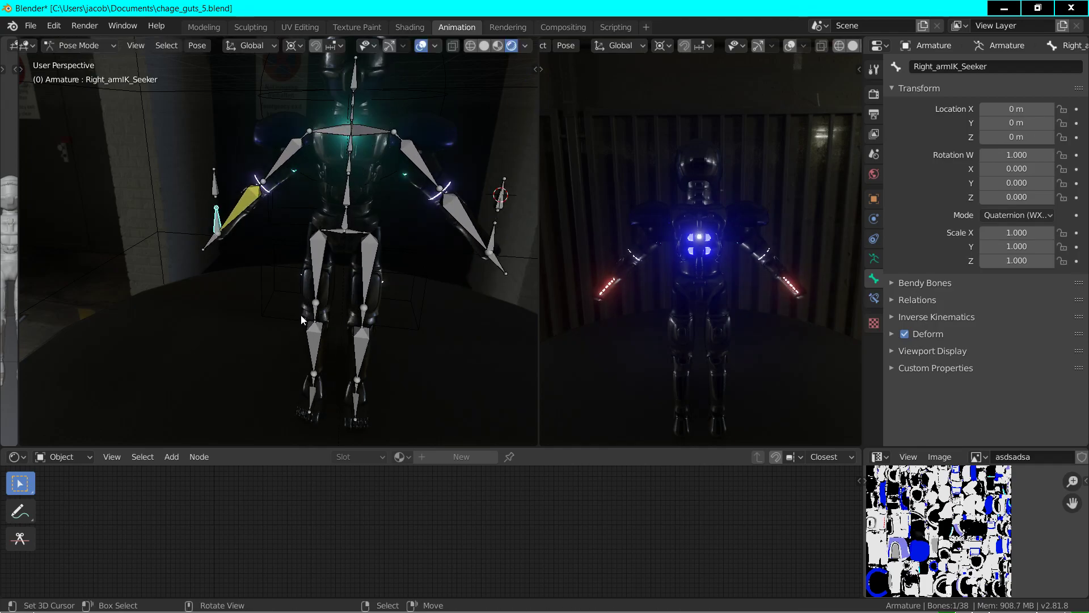
pyautogui.click(236, 214)
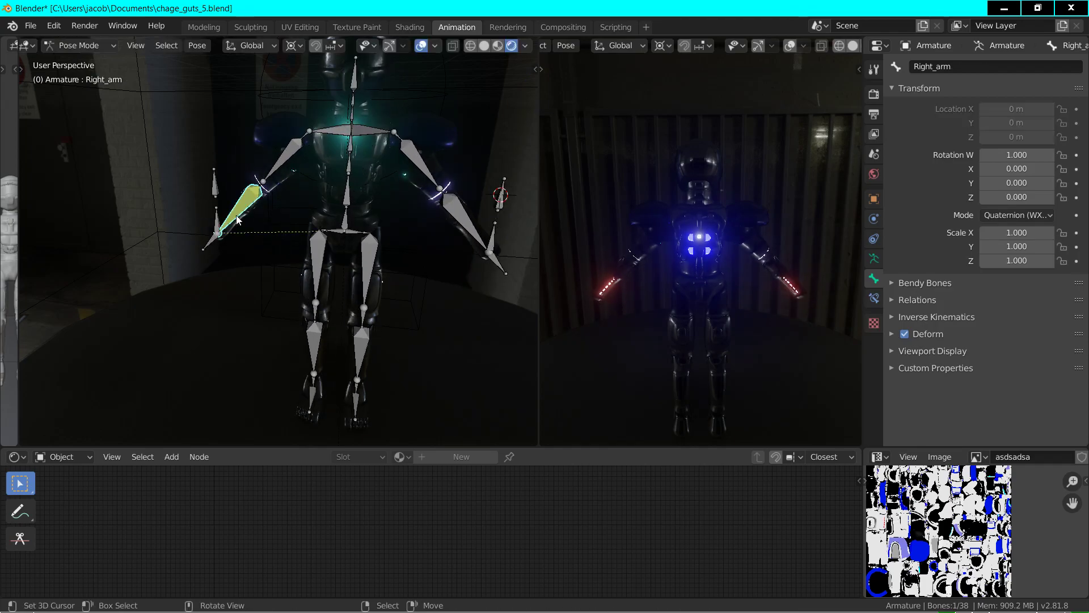
# - Set the Right_arm IK chain length to 4 and reposition its seeker bone
pyautogui.click(873, 298)
pyautogui.click(977, 190)
pyautogui.click(978, 190)
pyautogui.click(978, 190)
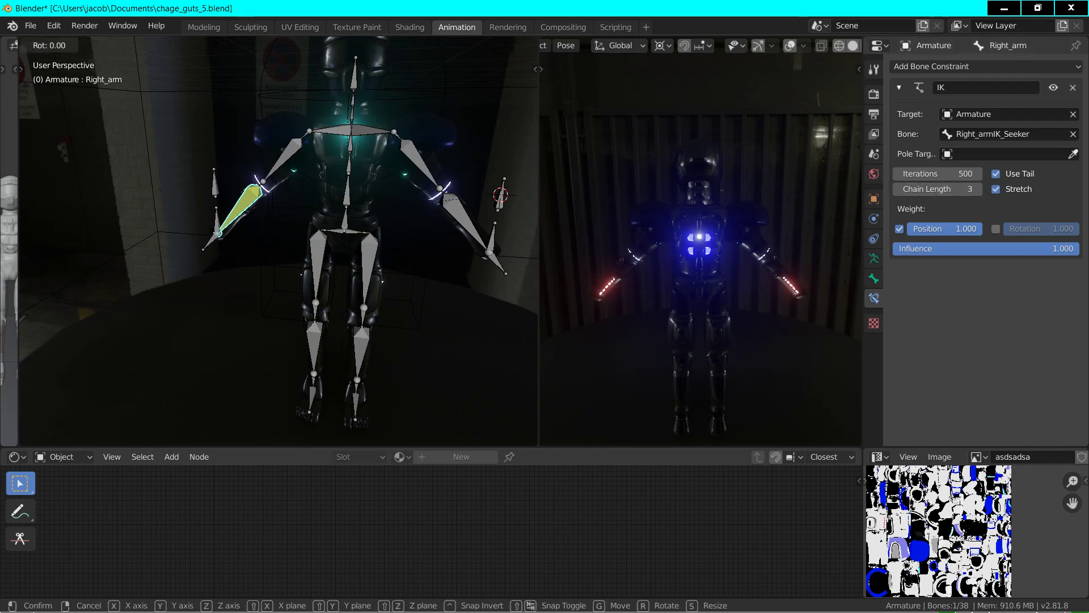
pyautogui.click(218, 221)
pyautogui.press('g')
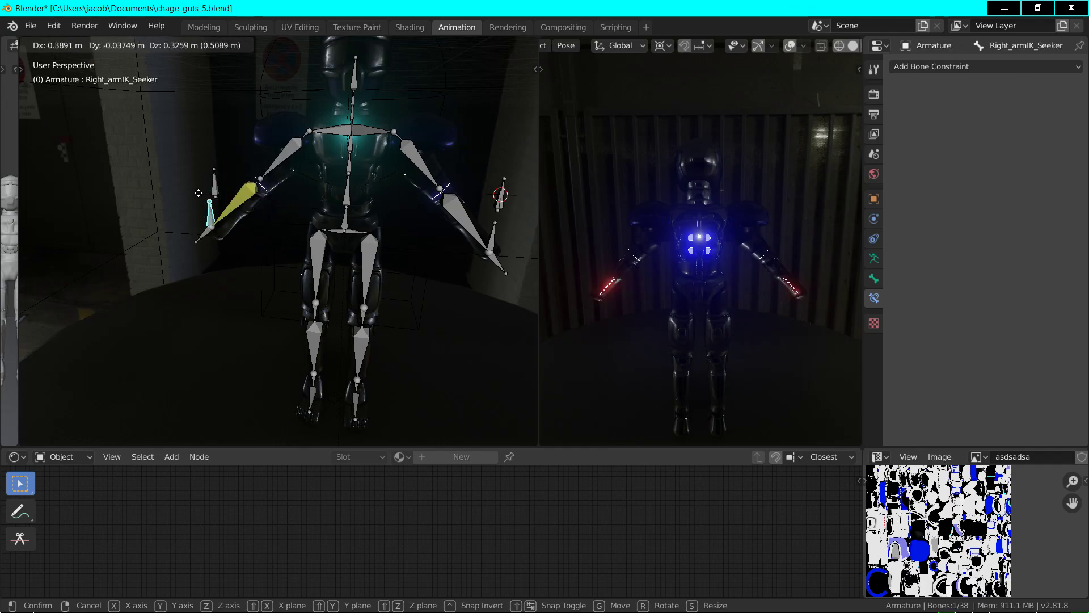
pyautogui.click(232, 195)
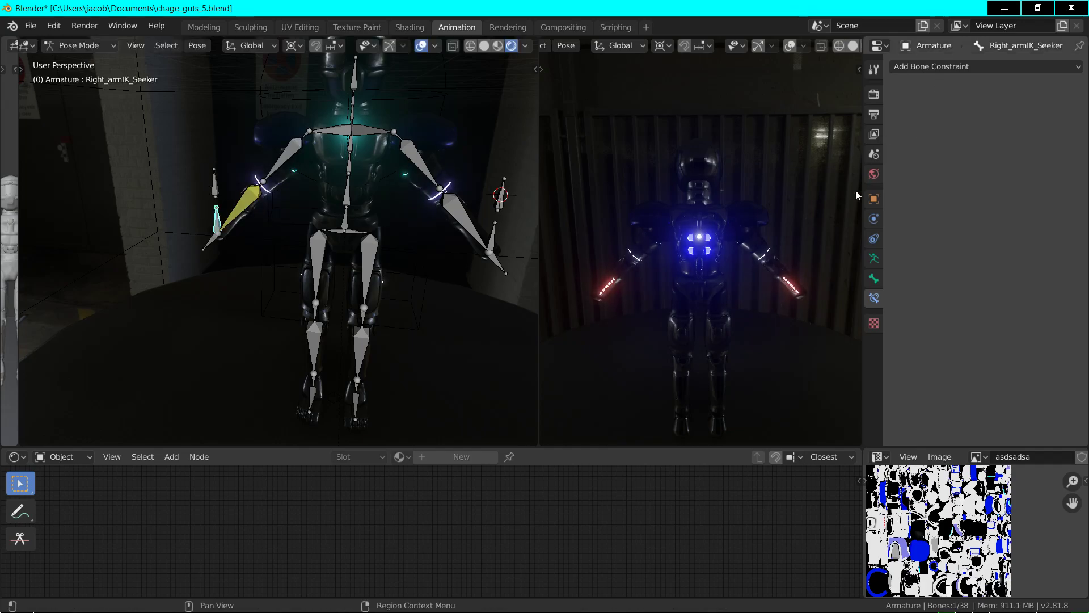
pyautogui.click(245, 197)
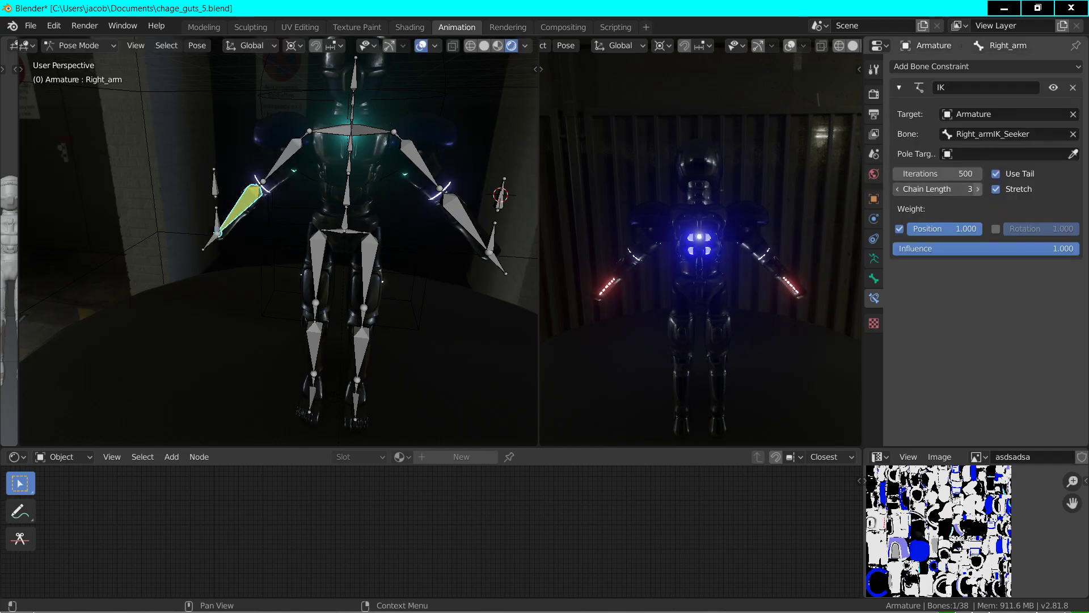
pyautogui.click(976, 188)
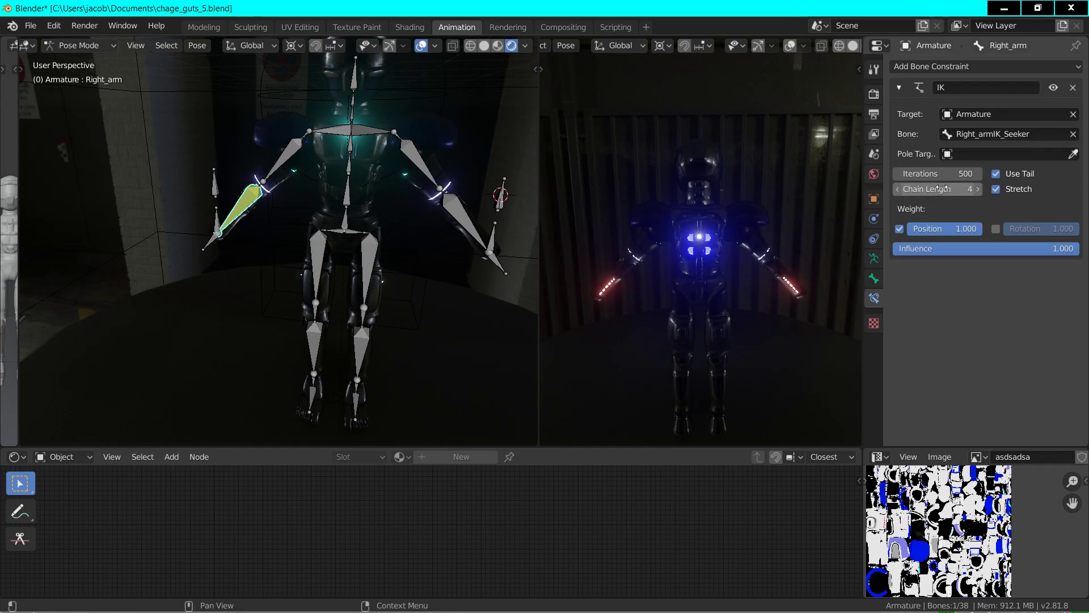
pyautogui.click(213, 212)
pyautogui.press('g')
pyautogui.click(220, 219)
# - Add IK to Left_arm aimed at Left_armIK_Seeker and lengthen its chain to 4
pyautogui.click(470, 236)
pyautogui.click(491, 238)
pyautogui.keyDown('shift'); pyautogui.click(474, 235); pyautogui.keyUp('shift')
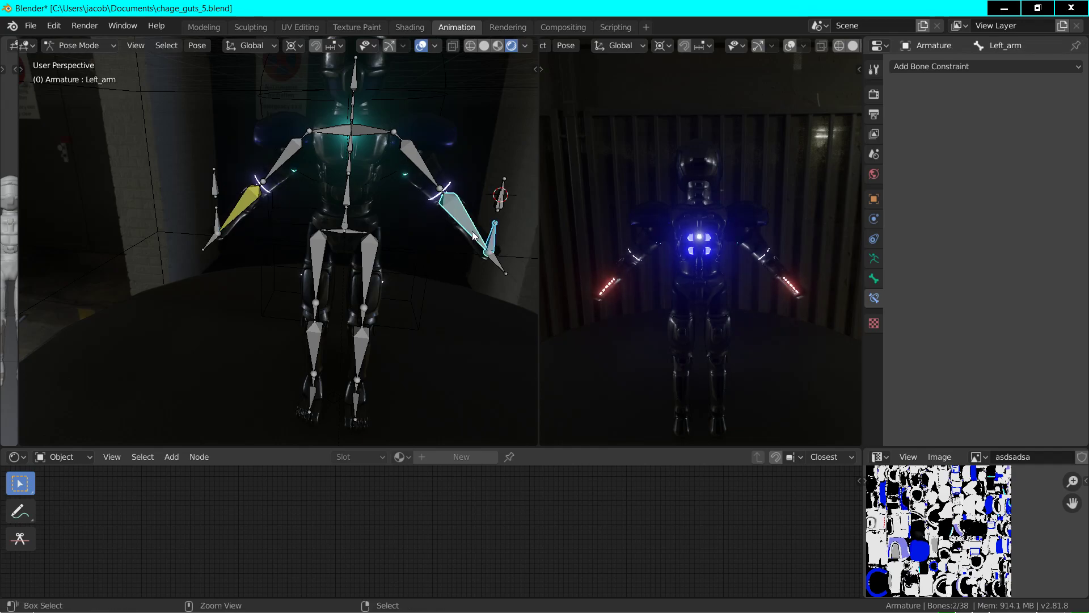
pyautogui.hotkey('shift', 'i')
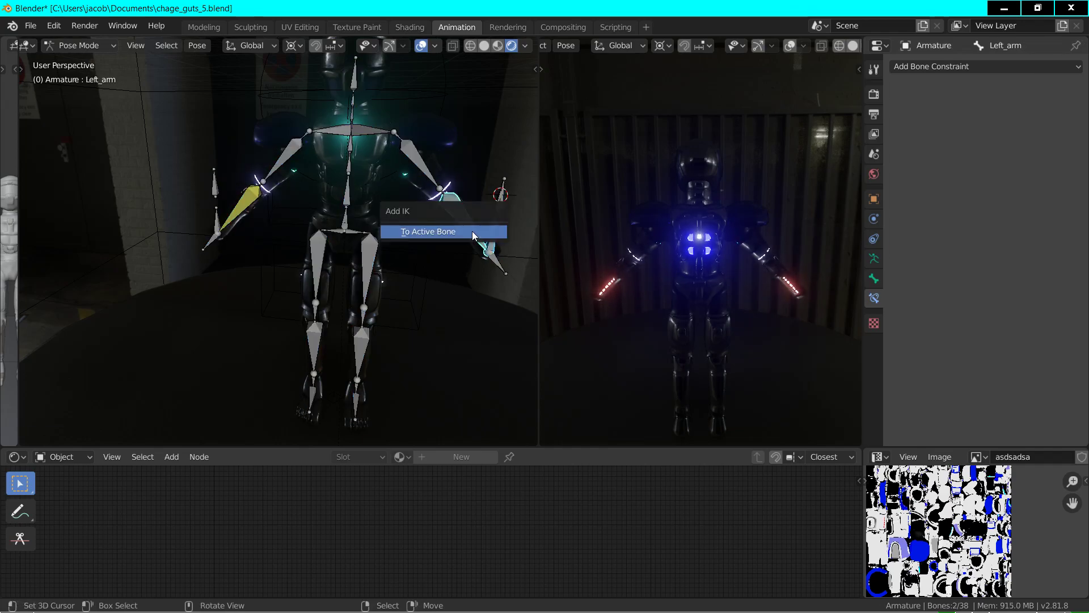
pyautogui.click(473, 232)
pyautogui.click(977, 189)
pyautogui.click(978, 189)
pyautogui.click(978, 188)
pyautogui.click(977, 189)
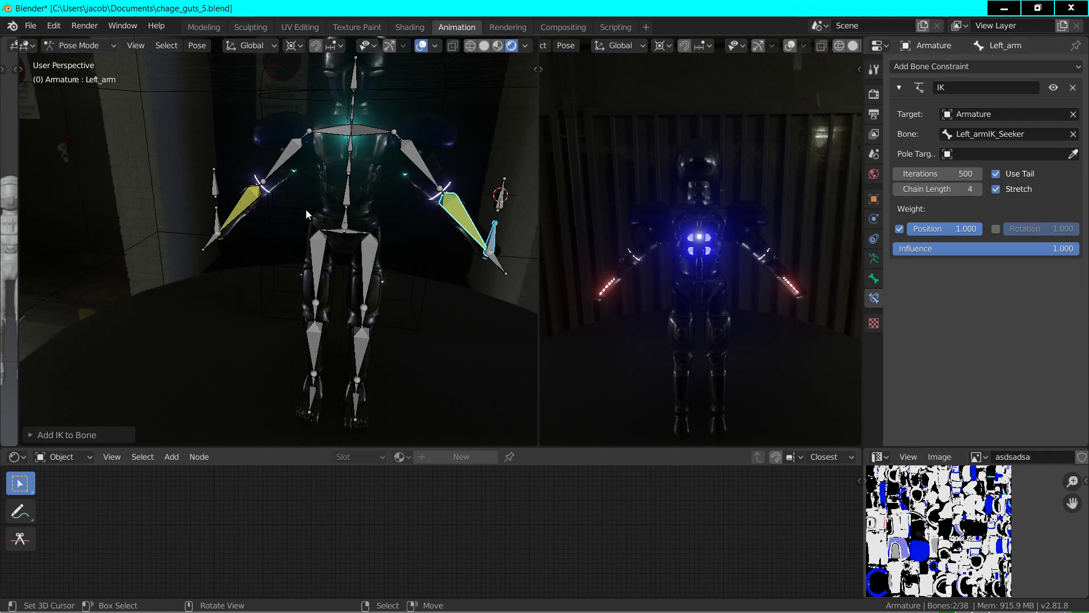
# - Move both IK seeker bones together into new positions
pyautogui.keyDown('shift'); pyautogui.click(216, 215); pyautogui.keyUp('shift')
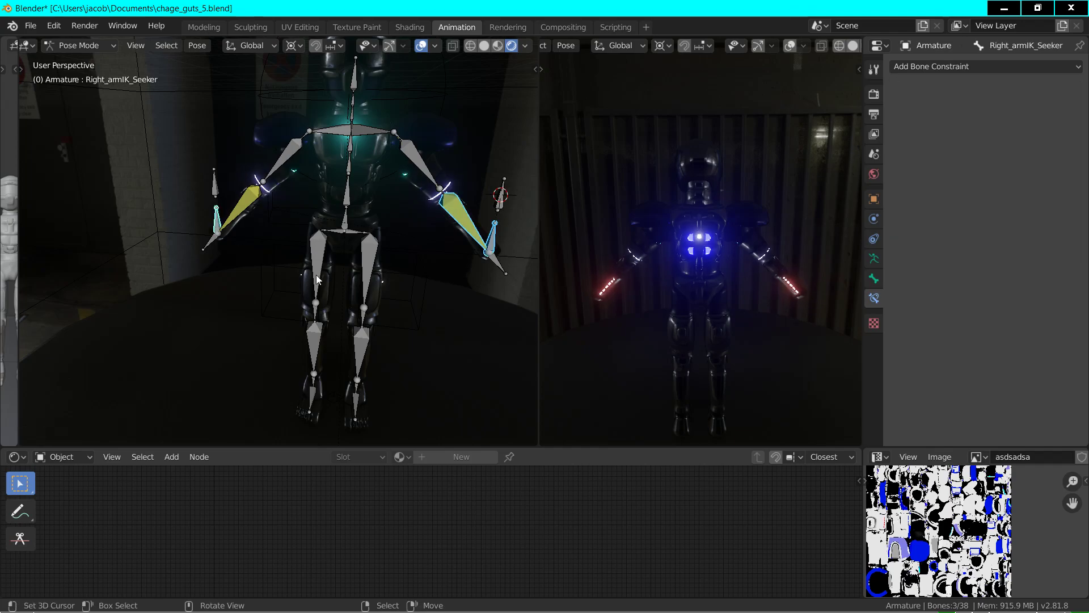
pyautogui.press('g')
pyautogui.click(363, 220)
pyautogui.moveTo(365, 216); pyautogui.dragTo(375, 256, button='middle')
# - In Edit Mode, extrude new bones from both shin tail joints
pyautogui.click(355, 384)
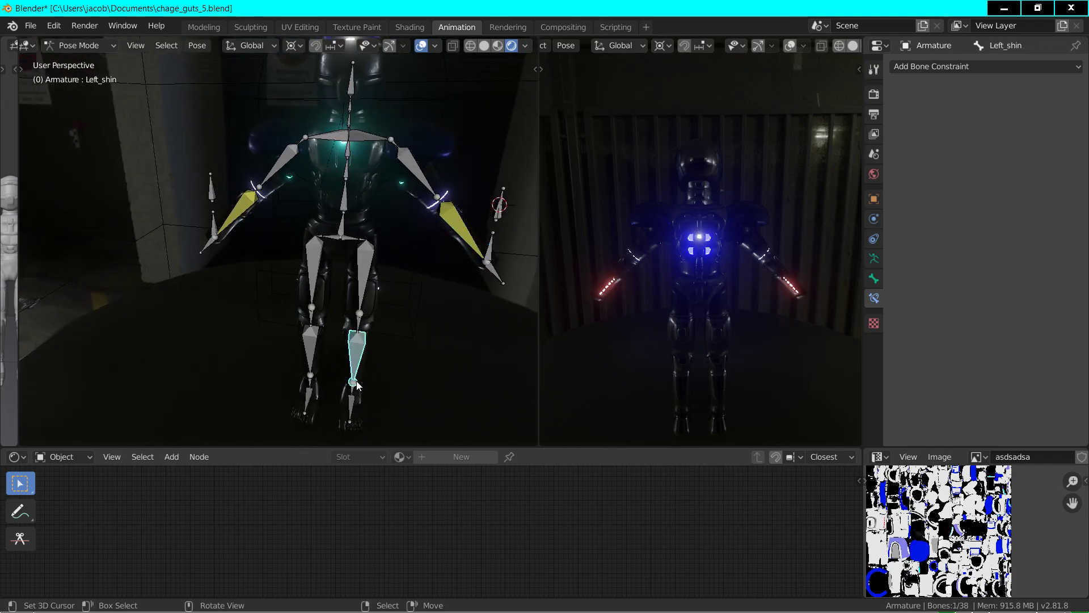
pyautogui.click(78, 46)
pyautogui.click(68, 78)
pyautogui.click(354, 383)
pyautogui.moveTo(359, 384); pyautogui.dragTo(273, 353, button='middle')
pyautogui.keyDown('shift'); pyautogui.rightClick(244, 363); pyautogui.keyUp('shift')
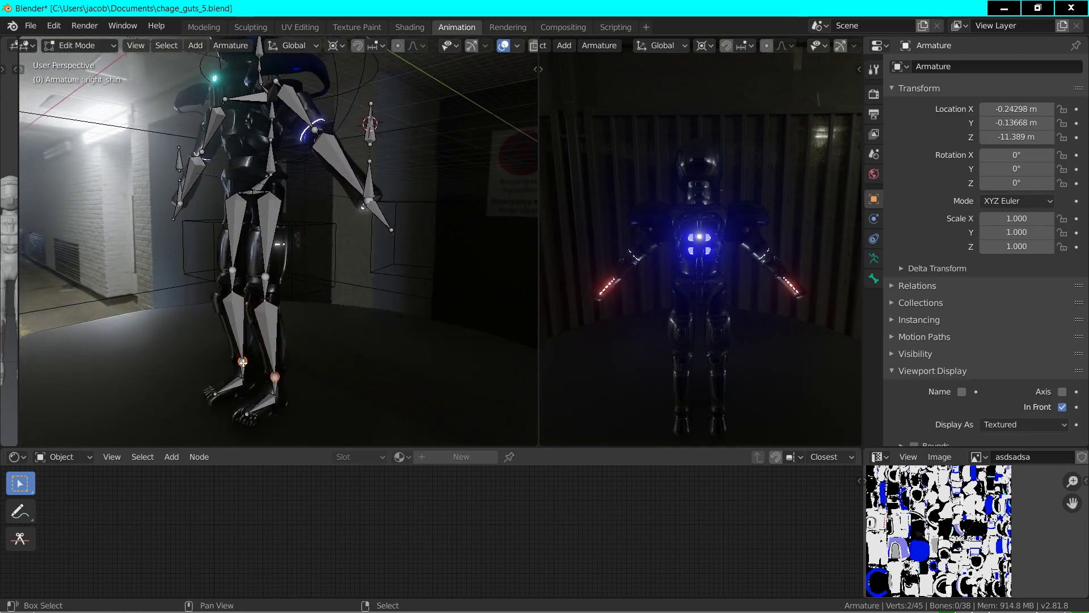
pyautogui.press('e')
pyautogui.rightClick(309, 375)
# - Snap the cursor to the joint and scale the new foot bones by 2 along X
pyautogui.hotkey('shift', 's')
pyautogui.press('2')
pyautogui.write('sx1.5')
pyautogui.press('BackSpace')
pyautogui.press('BackSpace')
pyautogui.press('BackSpace')
pyautogui.write('2.5')
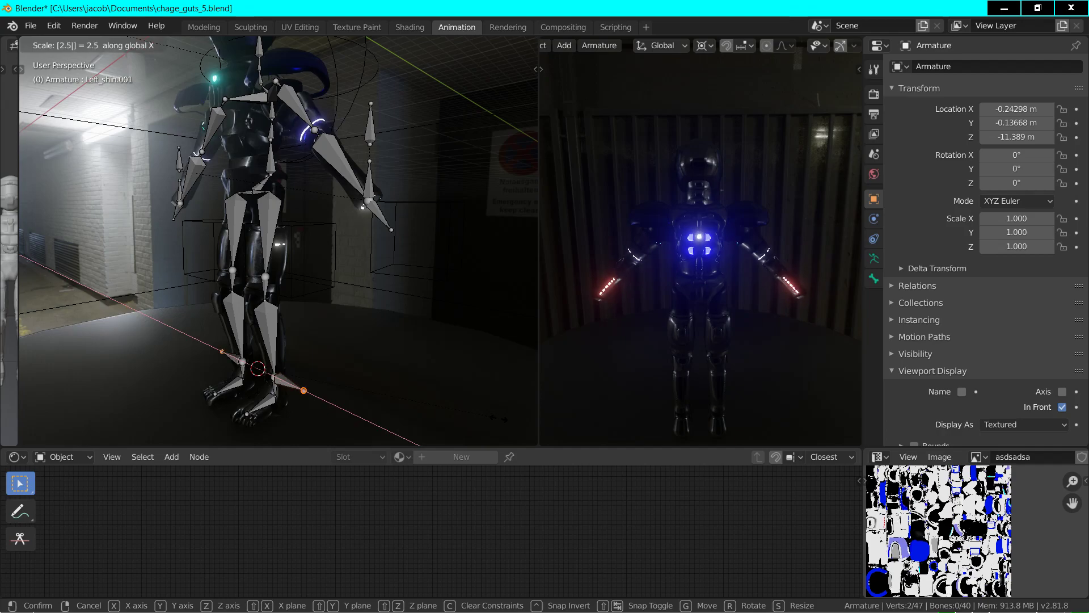
pyautogui.press('Return')
# - Clear the parents of both new foot bones
pyautogui.moveTo(498, 419); pyautogui.dragTo(362, 387, button='middle')
pyautogui.click(350, 379)
pyautogui.keyDown('shift'); pyautogui.click(271, 362); pyautogui.keyUp('shift')
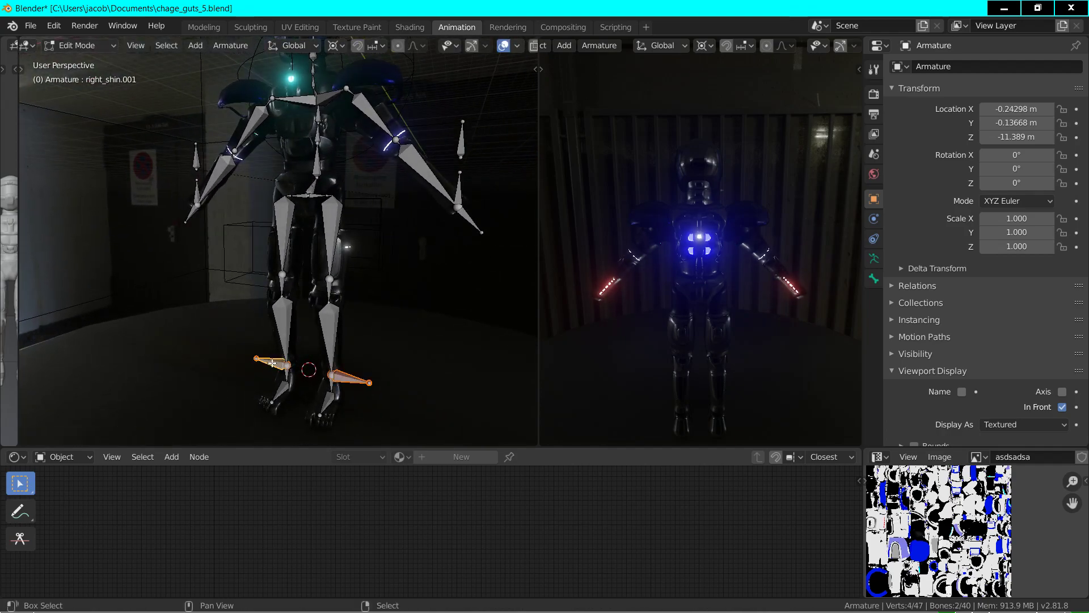
pyautogui.hotkey('alt', 'p')
pyautogui.press('c')
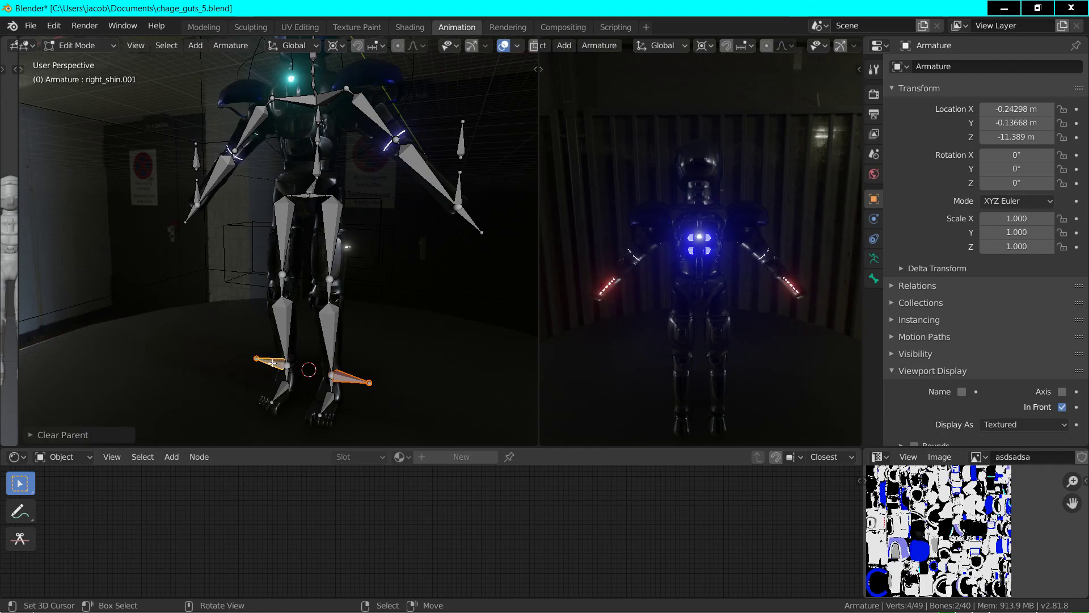
pyautogui.click(349, 382)
pyautogui.click(76, 46)
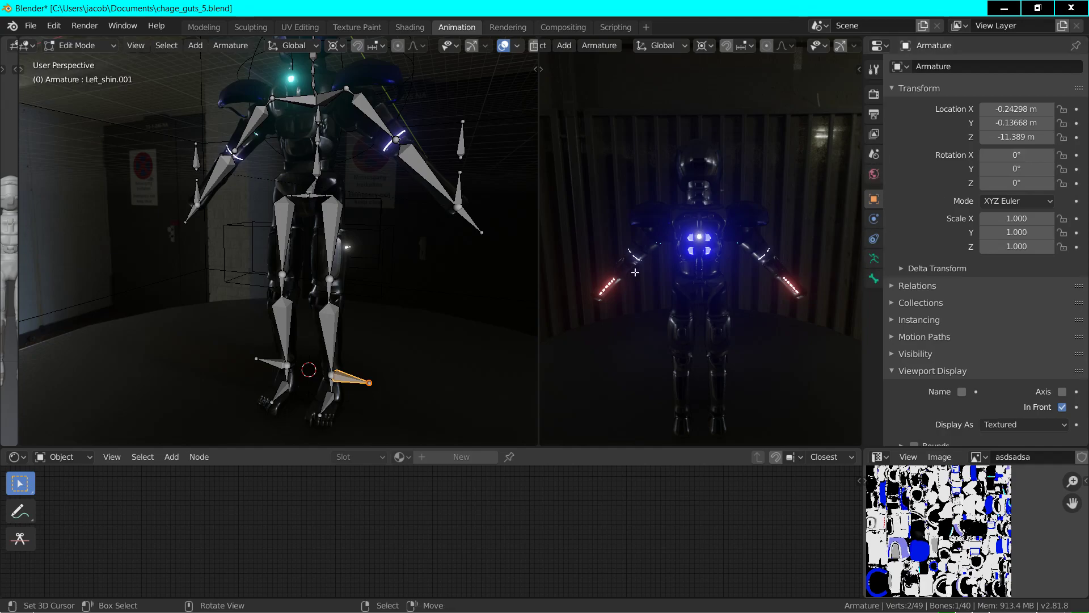
# - Rename the foot bones Left_foot_IK and right_foot_IK, then return to Pose Mode
pyautogui.click(873, 278)
pyautogui.click(977, 64)
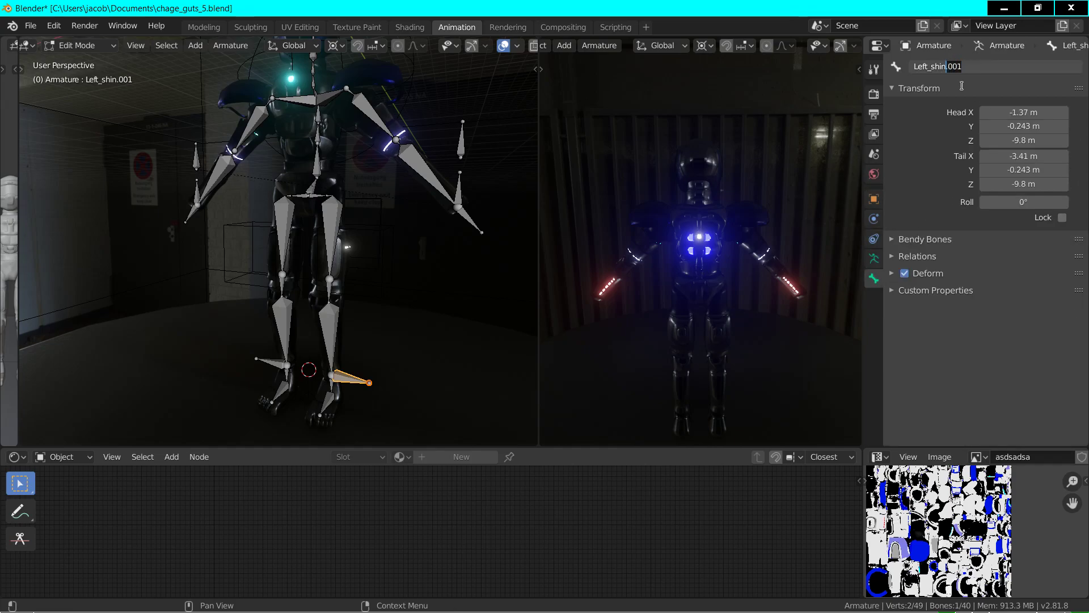
pyautogui.write('Left_foot_IK')
pyautogui.press('Return')
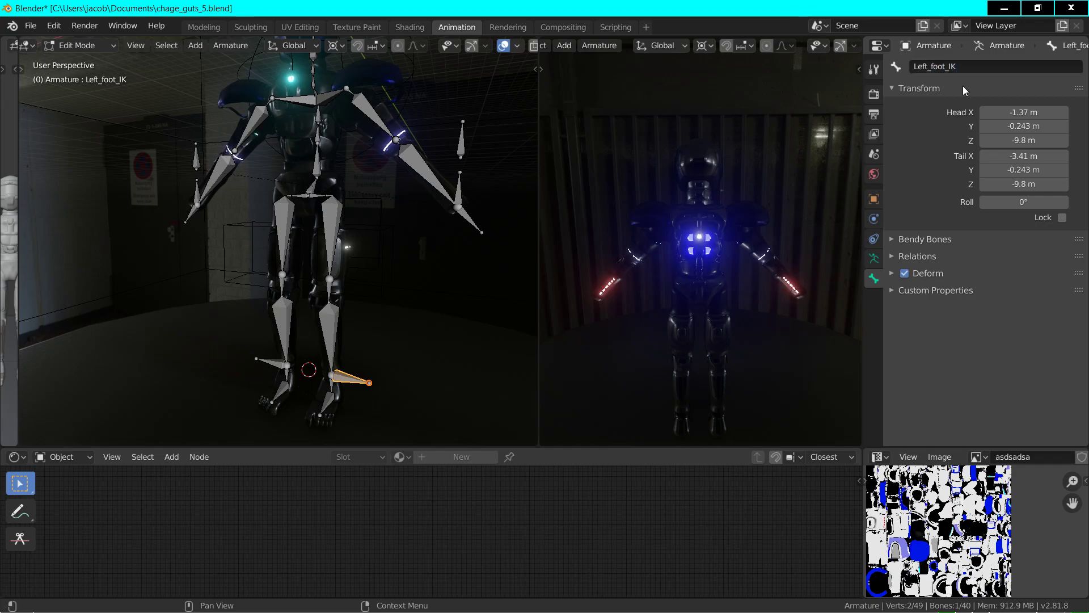
pyautogui.click(264, 361)
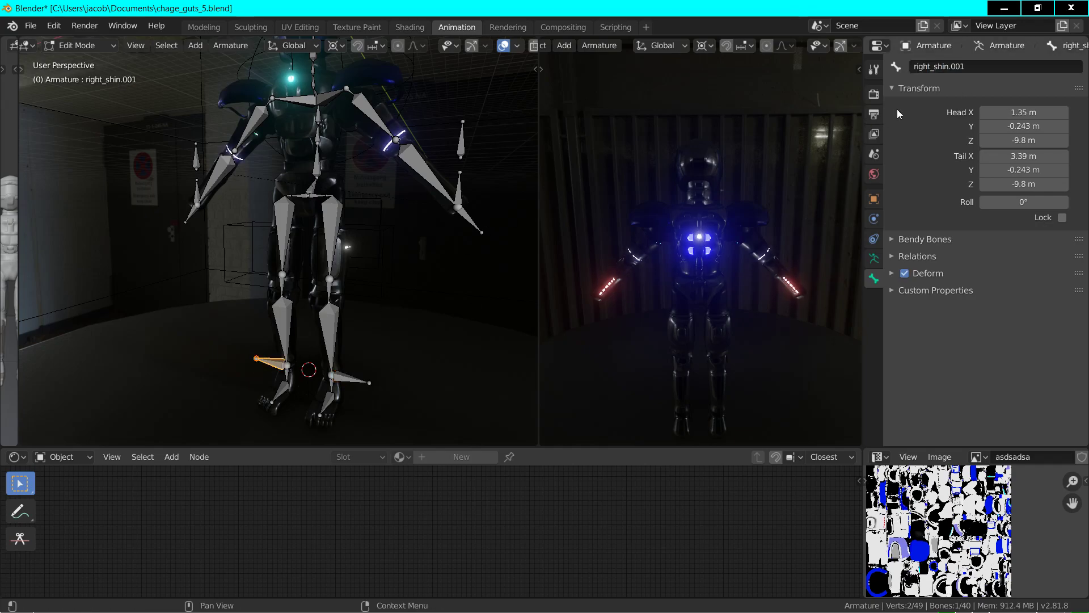
pyautogui.click(931, 66)
pyautogui.press('BackSpace')
pyautogui.write('foot_')
pyautogui.press('Return')
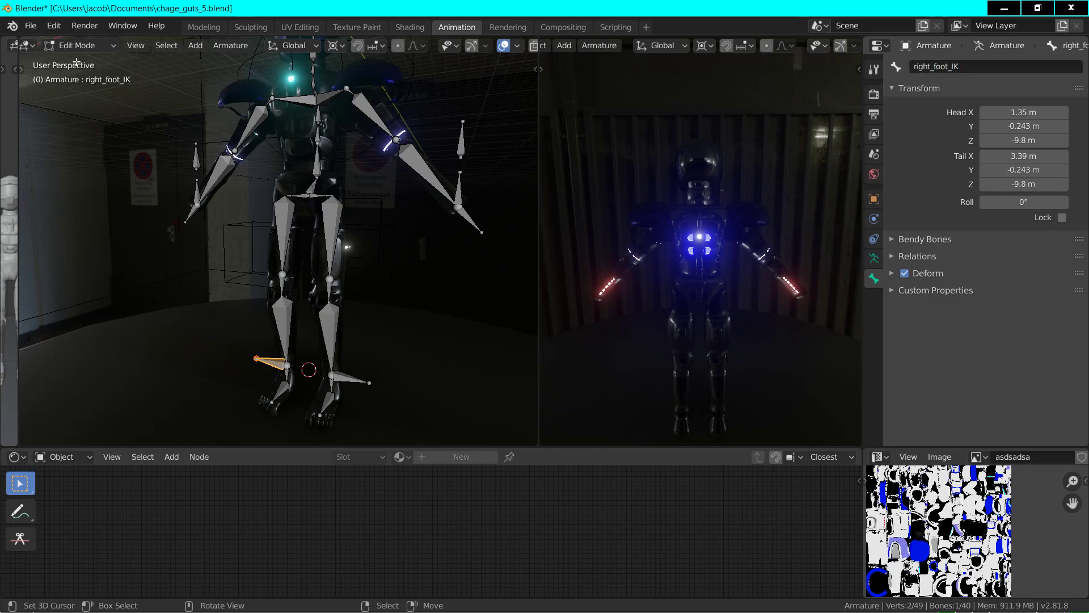
pyautogui.click(76, 44)
pyautogui.click(73, 94)
# - Give Left_shin an IK constraint targeting Left_foot_IK with chain length 4
pyautogui.click(349, 380)
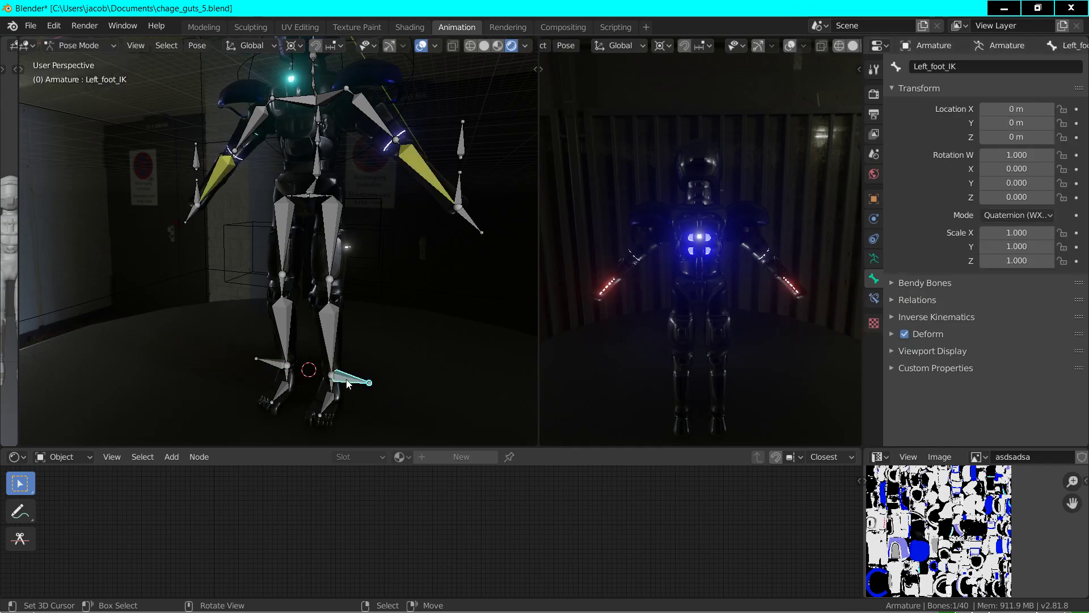
pyautogui.keyDown('shift'); pyautogui.click(332, 341); pyautogui.keyUp('shift')
pyautogui.hotkey('shift', 'i')
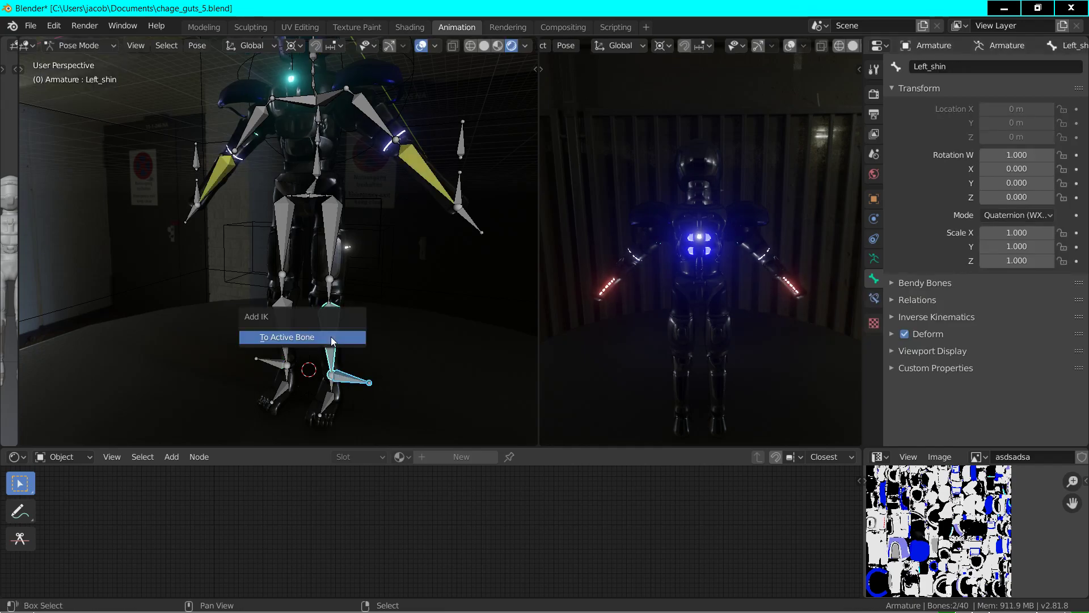
pyautogui.click(332, 339)
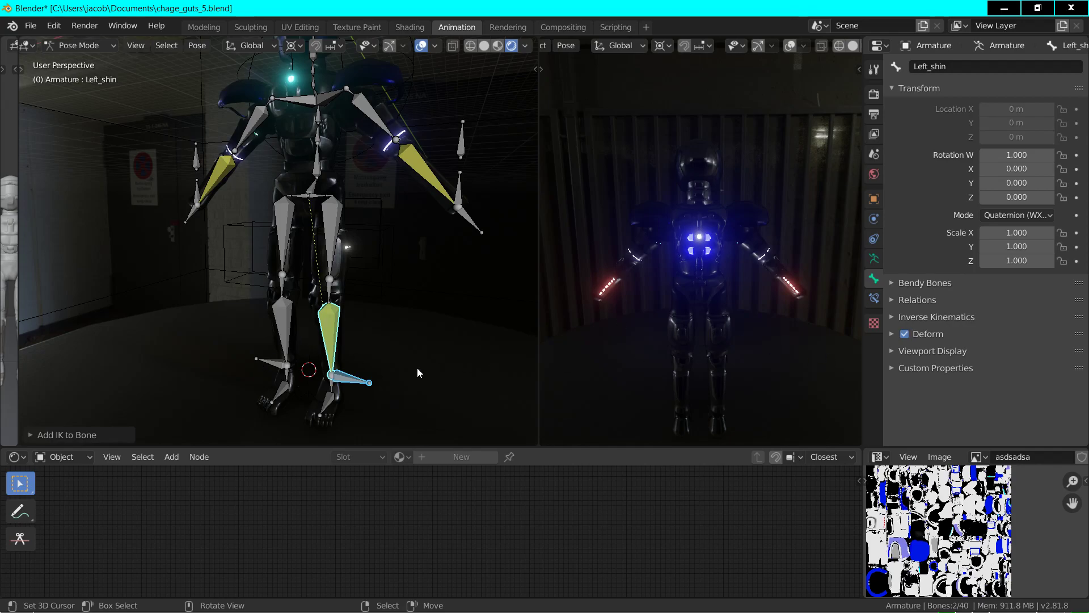
pyautogui.click(874, 297)
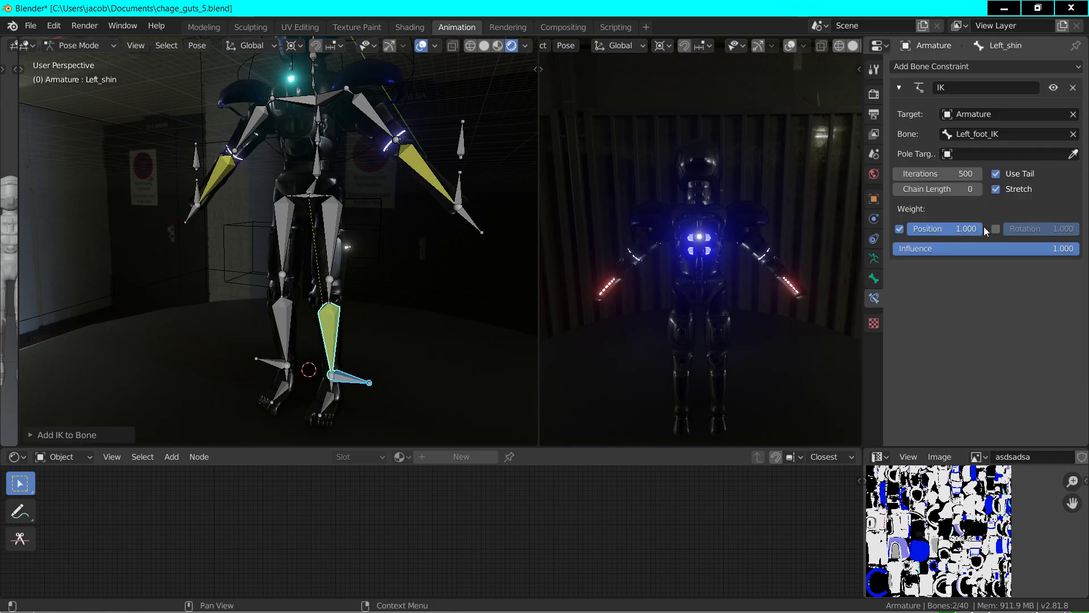
pyautogui.click(979, 190)
pyautogui.click(979, 190)
pyautogui.click(979, 190)
pyautogui.click(979, 190)
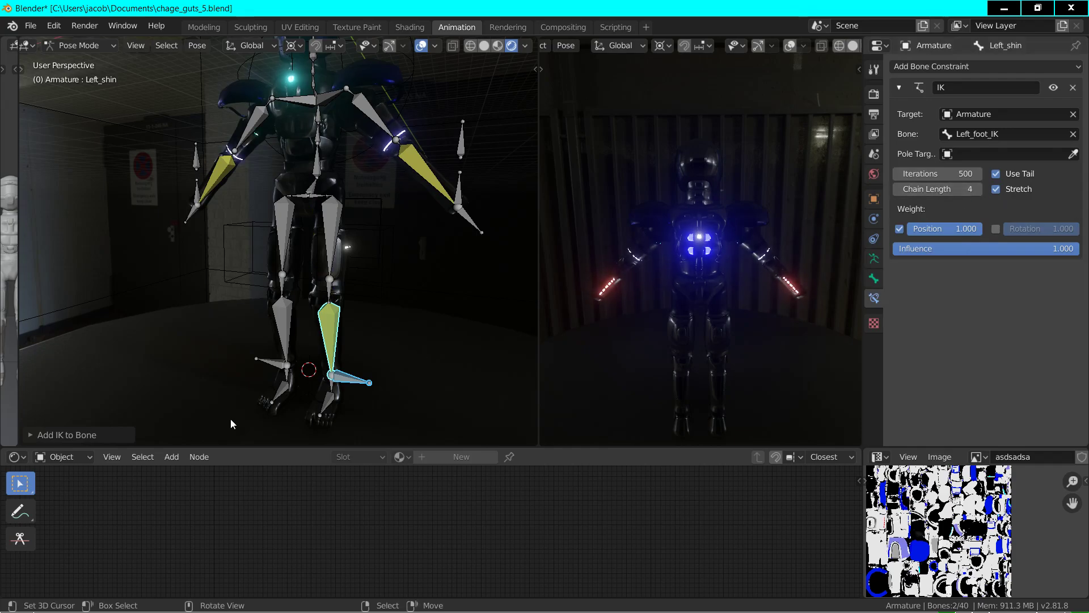
# - Give right_shin an IK constraint targeting right_foot_IK with chain length 3
pyautogui.click(276, 365)
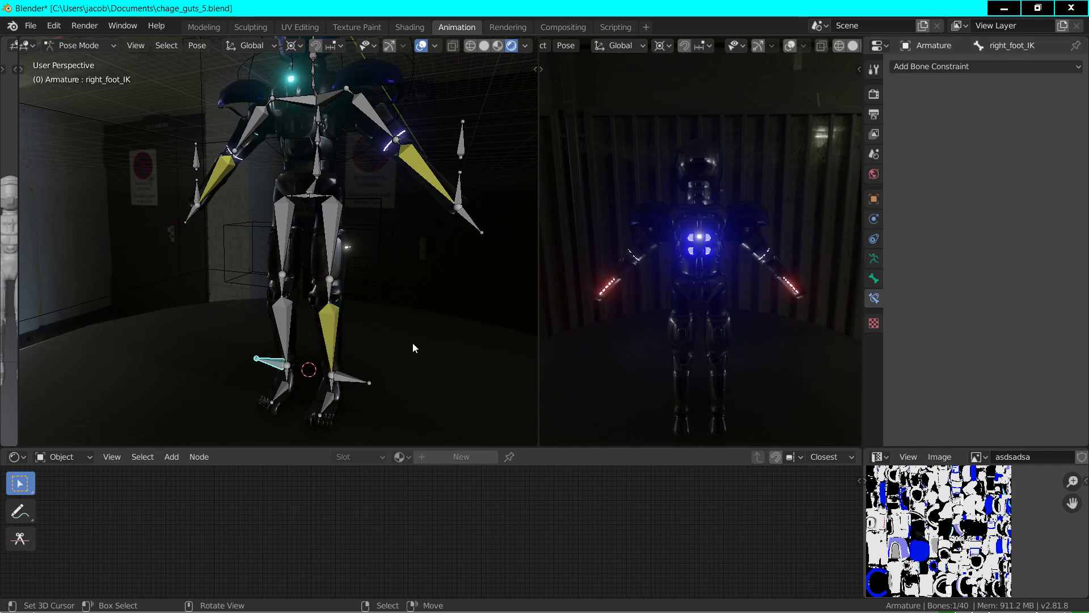
pyautogui.keyDown('shift'); pyautogui.click(278, 330); pyautogui.keyUp('shift')
pyautogui.hotkey('shift', 'i')
pyautogui.click(278, 327)
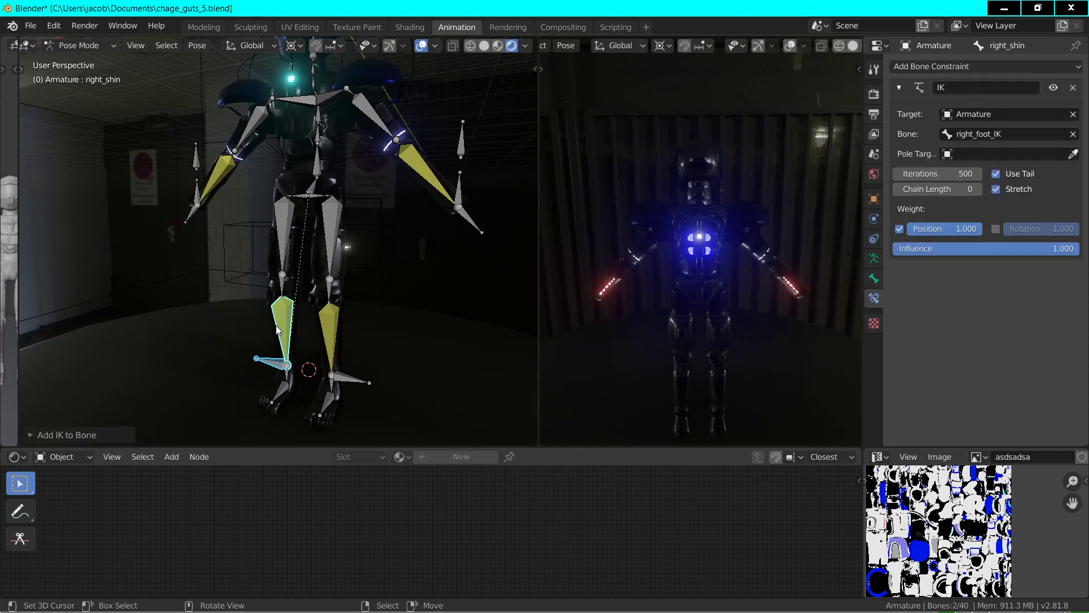
pyautogui.click(982, 189)
pyautogui.click(982, 190)
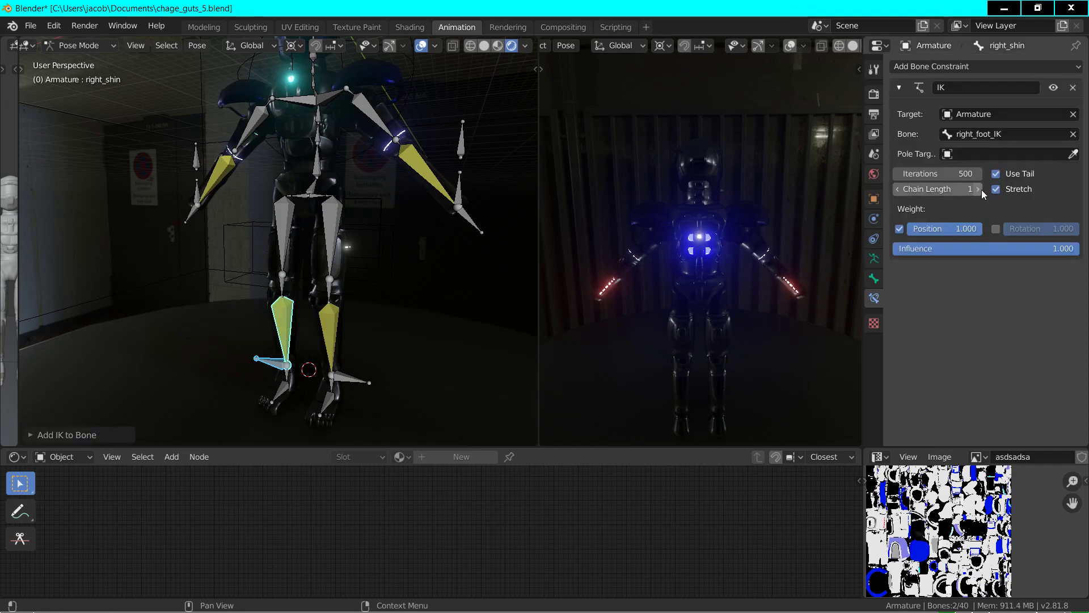
pyautogui.click(982, 190)
# - Review Left_shin's IK constraint, then select the Left_hip bone
pyautogui.click(336, 332)
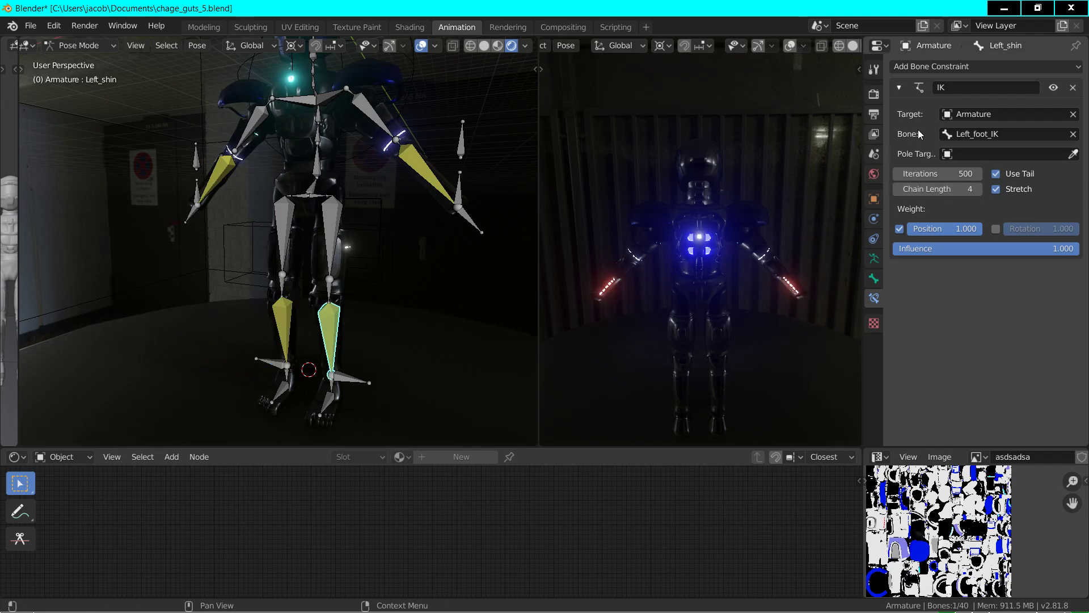
pyautogui.click(330, 194)
pyautogui.hotkey('shift', 's')
# - In Edit Mode, parent Left_foot_IK to Left_hip with Keep Offset
pyautogui.press('Escape')
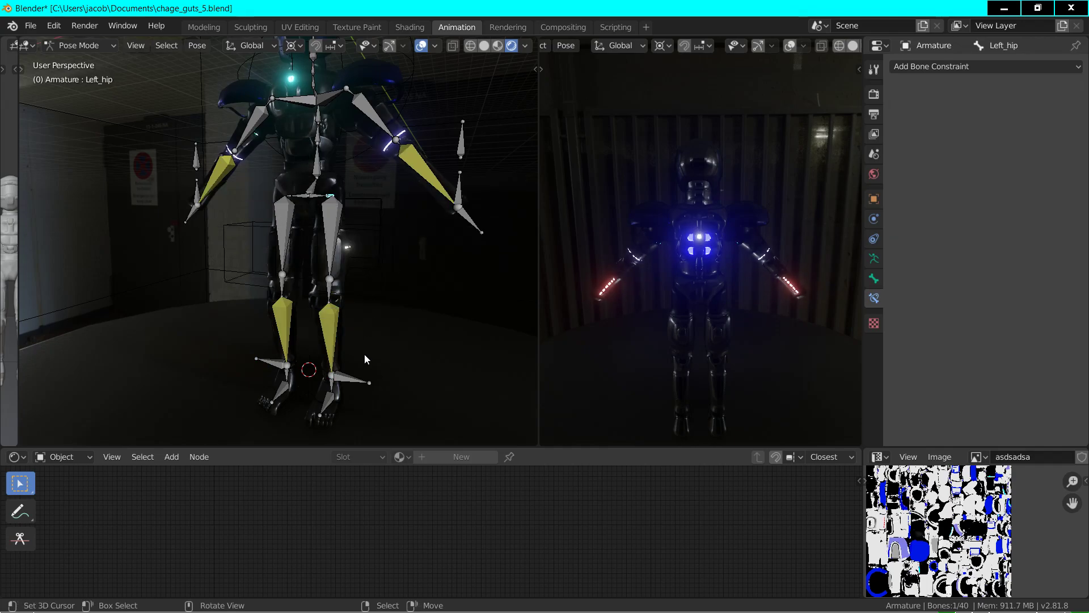
pyautogui.click(346, 377)
pyautogui.moveTo(351, 308); pyautogui.dragTo(346, 219, button='middle')
pyautogui.scroll(4, 346, 219)
pyautogui.scroll(-2, 346, 219)
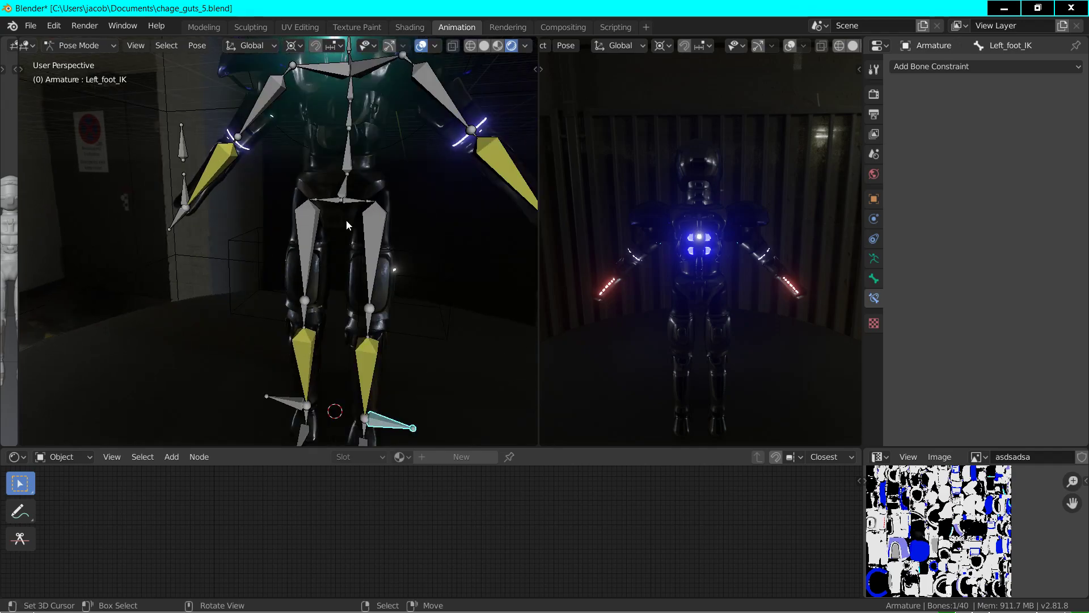
pyautogui.keyDown('shift'); pyautogui.click(370, 200); pyautogui.keyUp('shift')
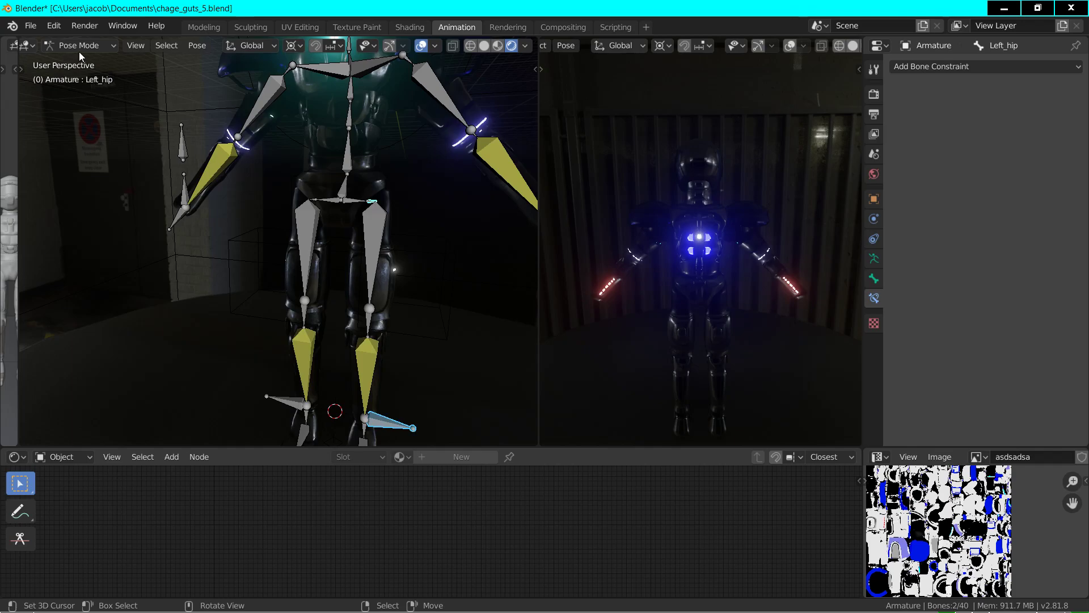
pyautogui.hotkey('ctrl', 'p')
pyautogui.click(334, 233)
pyautogui.click(80, 45)
pyautogui.click(77, 76)
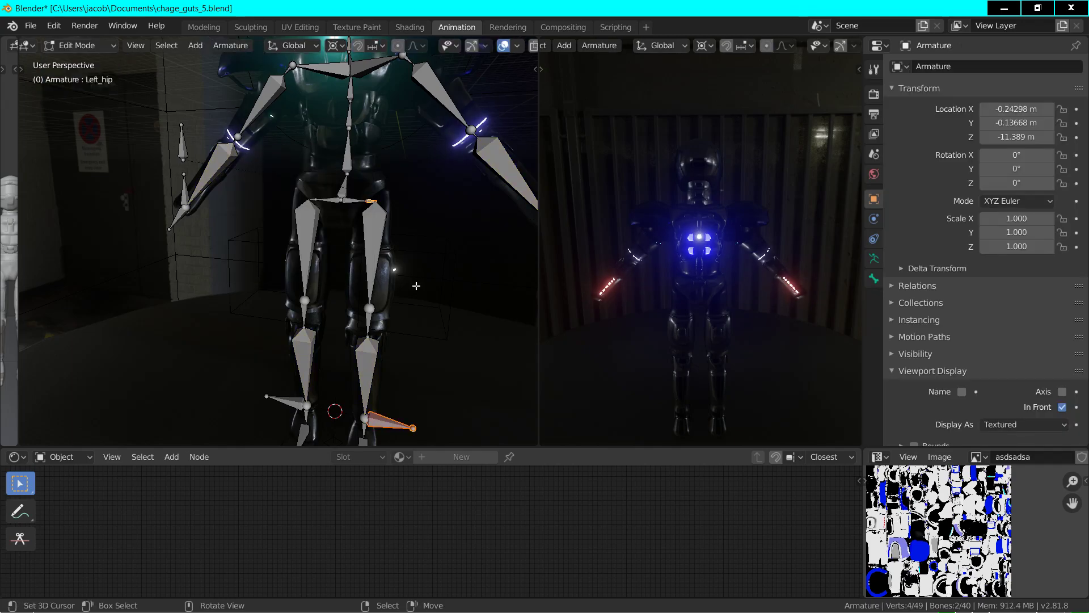
pyautogui.hotkey('ctrl', 'p')
pyautogui.click(416, 285)
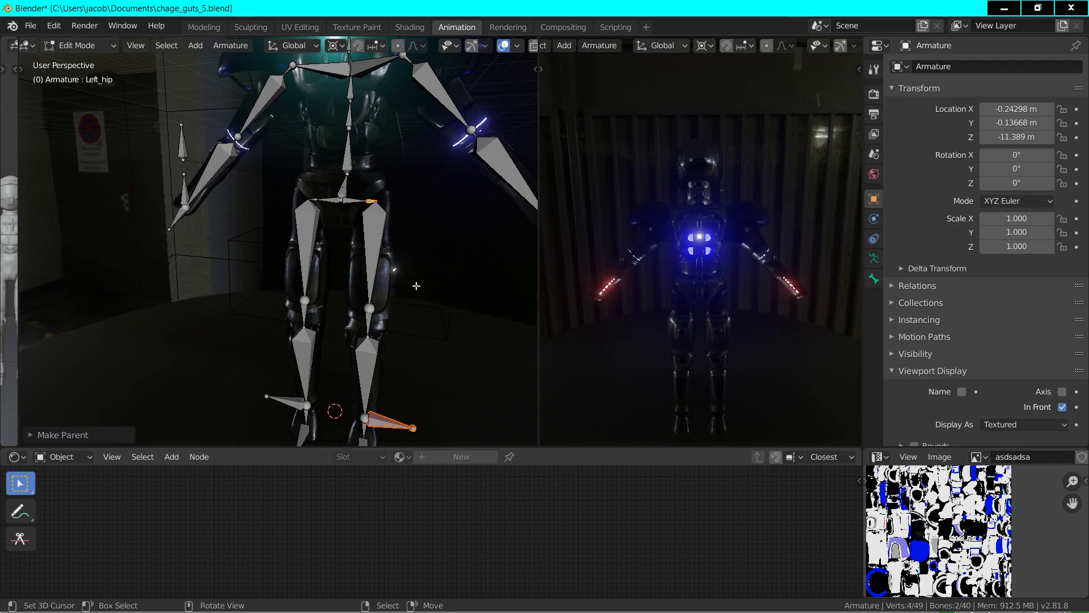
# - Parent the right foot IK bone to Right_hip, keeping its offset
pyautogui.click(282, 399)
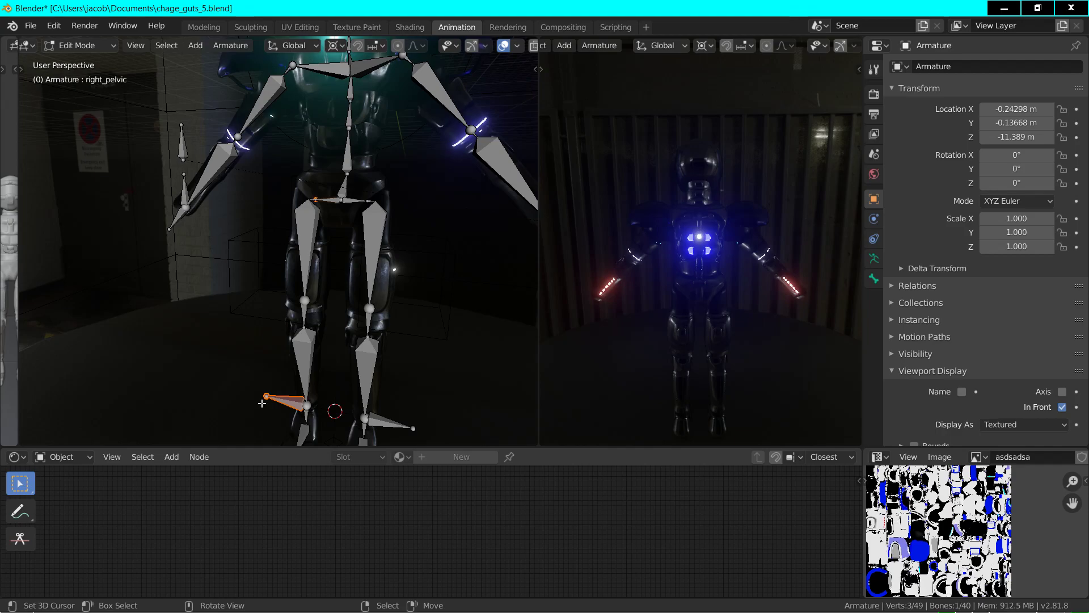
pyautogui.click(289, 397)
pyautogui.keyDown('shift'); pyautogui.click(313, 200); pyautogui.keyUp('shift')
pyautogui.scroll(2, 323, 198)
pyautogui.scroll(-2, 332, 196)
pyautogui.hotkey('ctrl', 'z')
pyautogui.keyDown('shift'); pyautogui.click(325, 197); pyautogui.keyUp('shift')
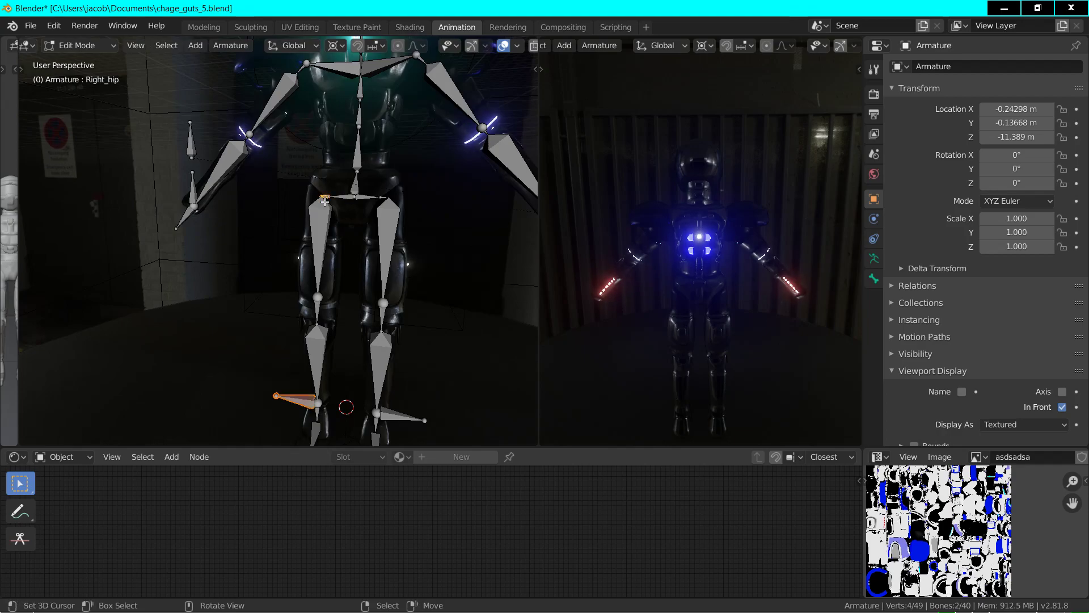
pyautogui.hotkey('ctrl', 'p')
pyautogui.click(325, 201)
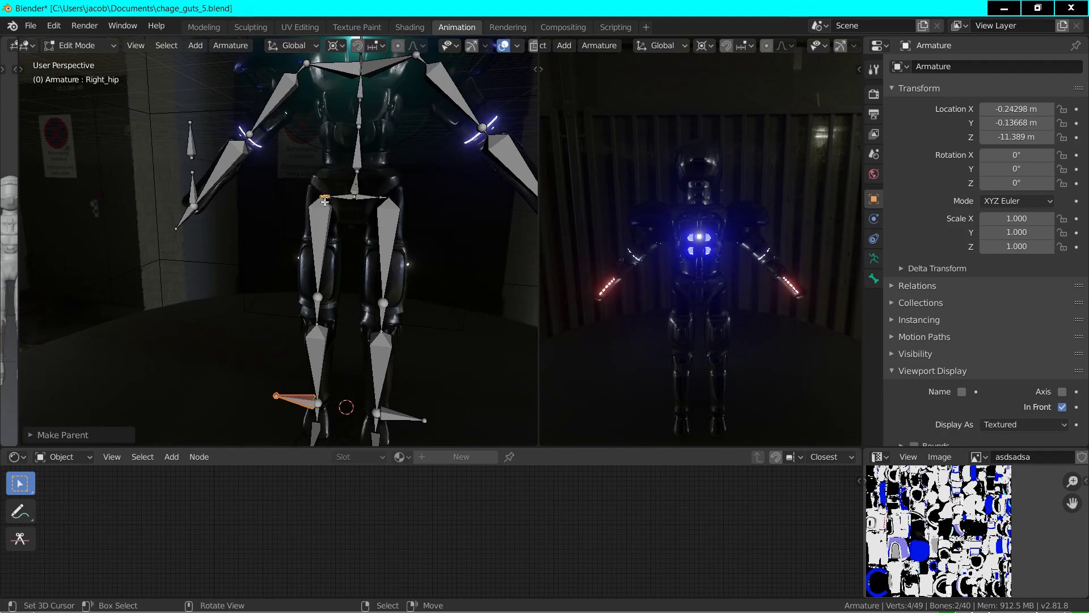
# - Switch to Pose Mode and test-rotate Right_hip around the Z axis
pyautogui.click(113, 47)
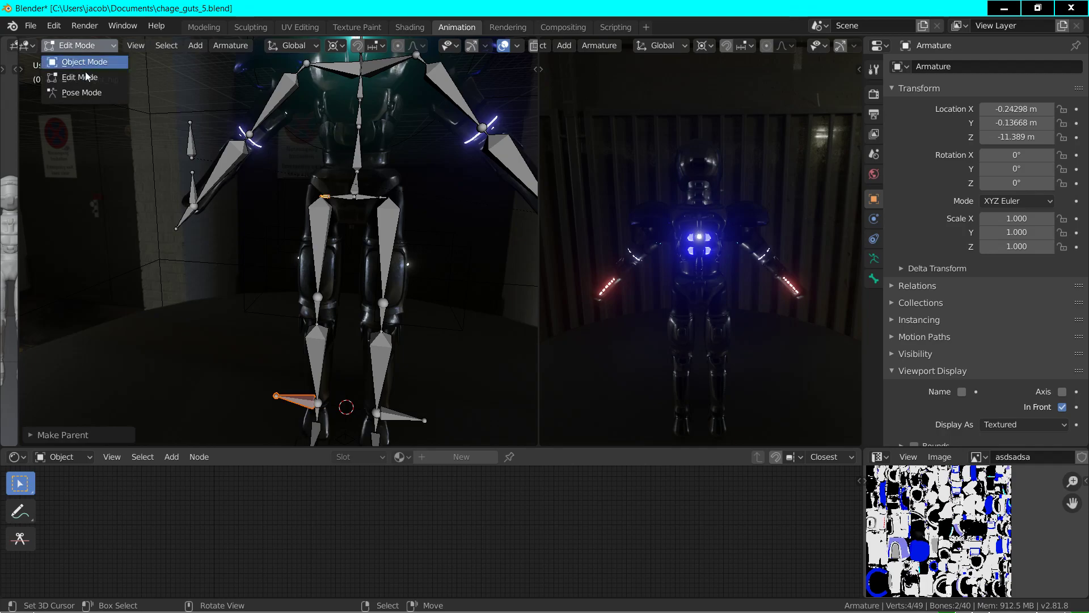
pyautogui.click(85, 97)
pyautogui.click(324, 197)
pyautogui.press('r')
pyautogui.press('z')
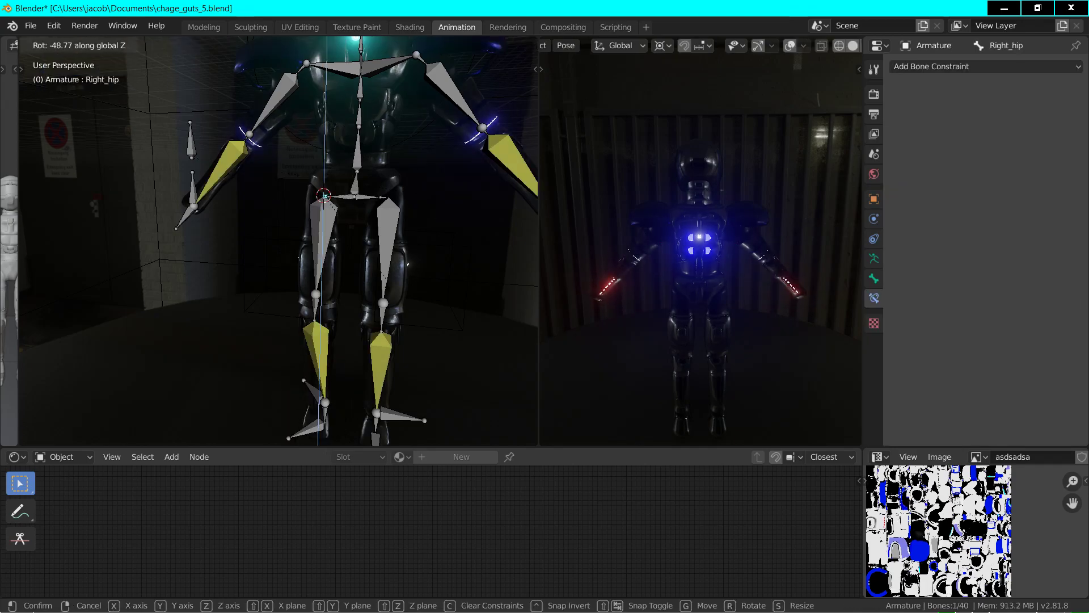
# - Cancel the test rotation and set the Left_arm IK chain length to 3
pyautogui.rightClick(402, 235)
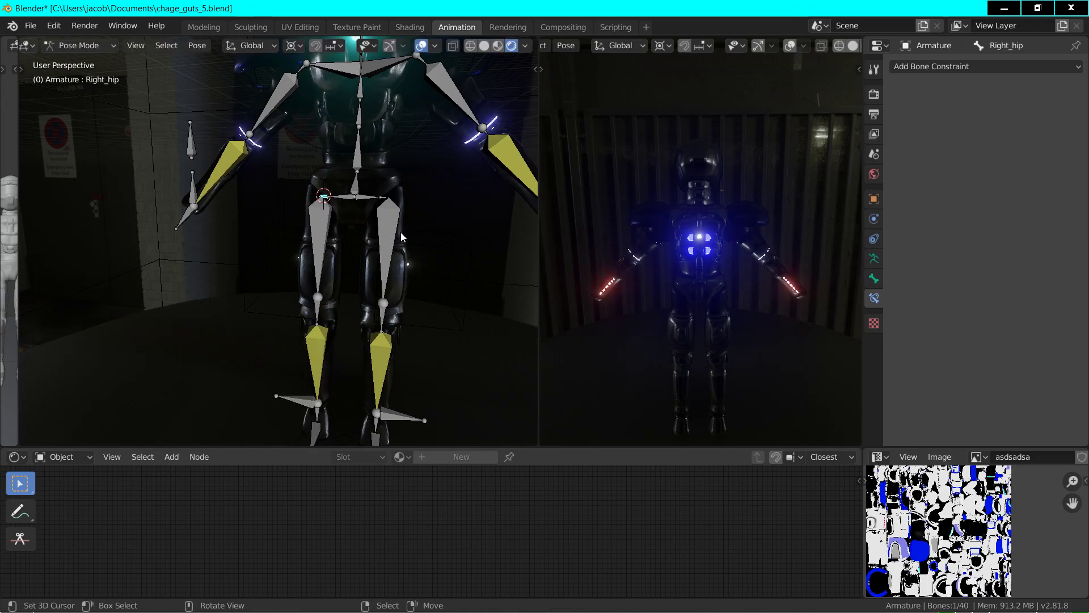
pyautogui.moveTo(427, 161); pyautogui.dragTo(363, 249, button='middle')
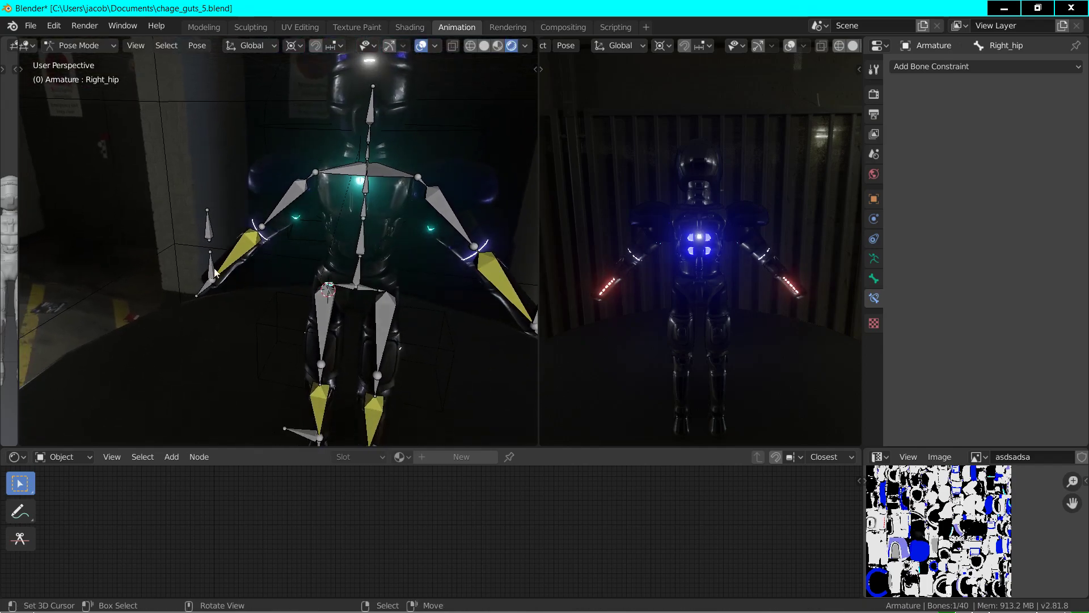
pyautogui.click(241, 250)
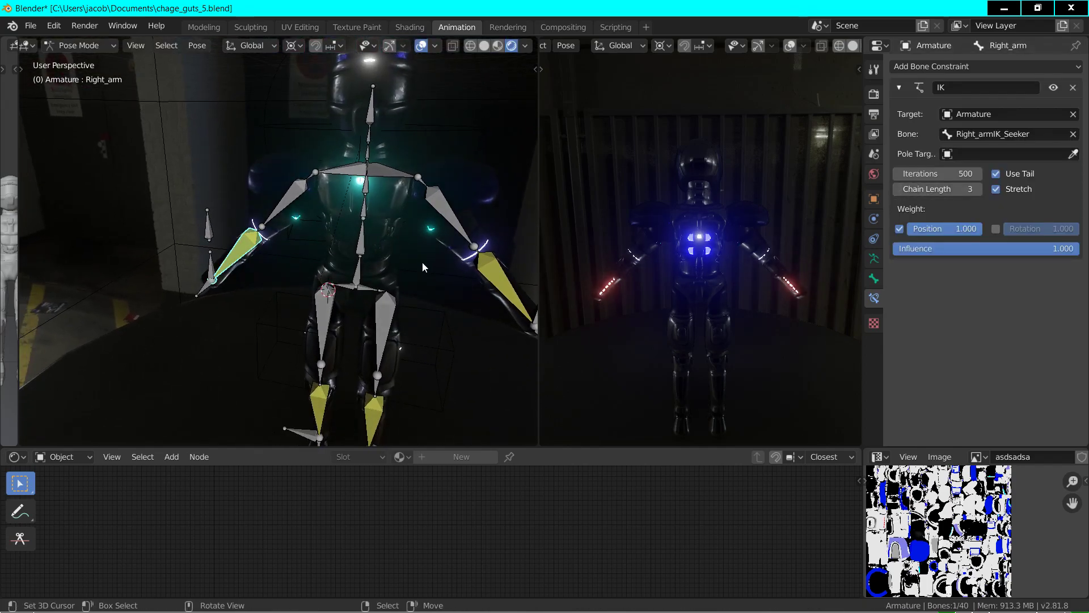
pyautogui.click(506, 271)
pyautogui.click(897, 189)
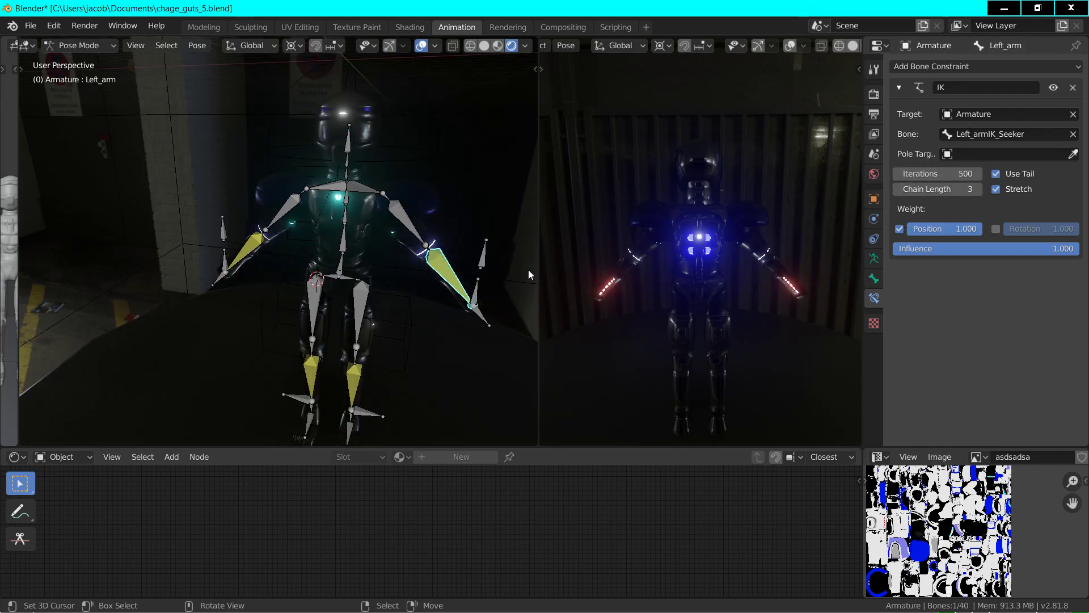
# - In Edit Mode, parent Left_armIK_Seeker to Left_shoulder with Keep Offset
pyautogui.click(477, 290)
pyautogui.keyDown('shift'); pyautogui.click(388, 200); pyautogui.keyUp('shift')
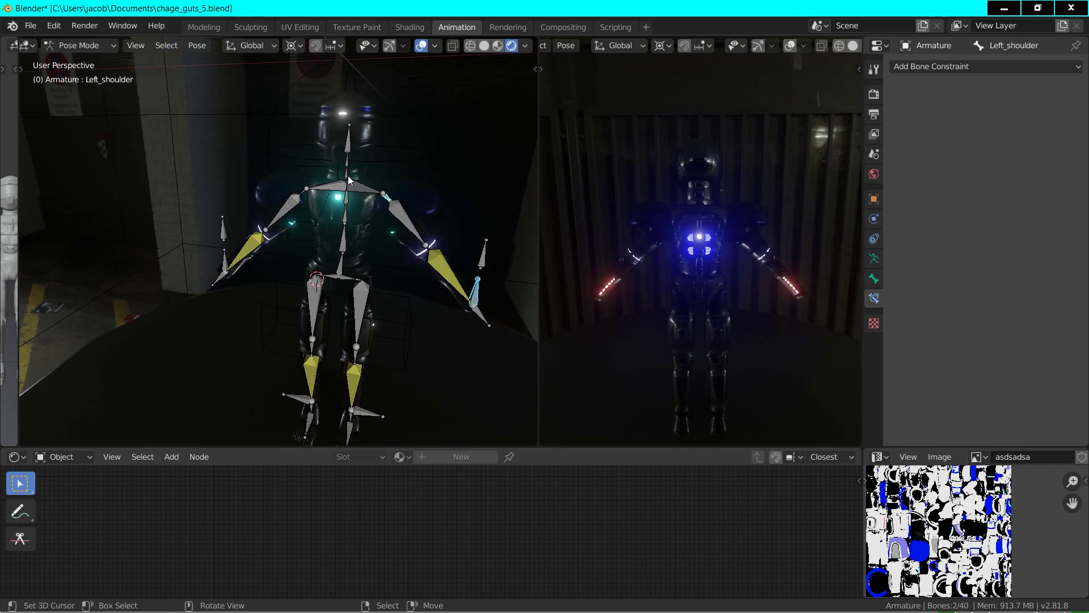
pyautogui.click(80, 45)
pyautogui.click(90, 78)
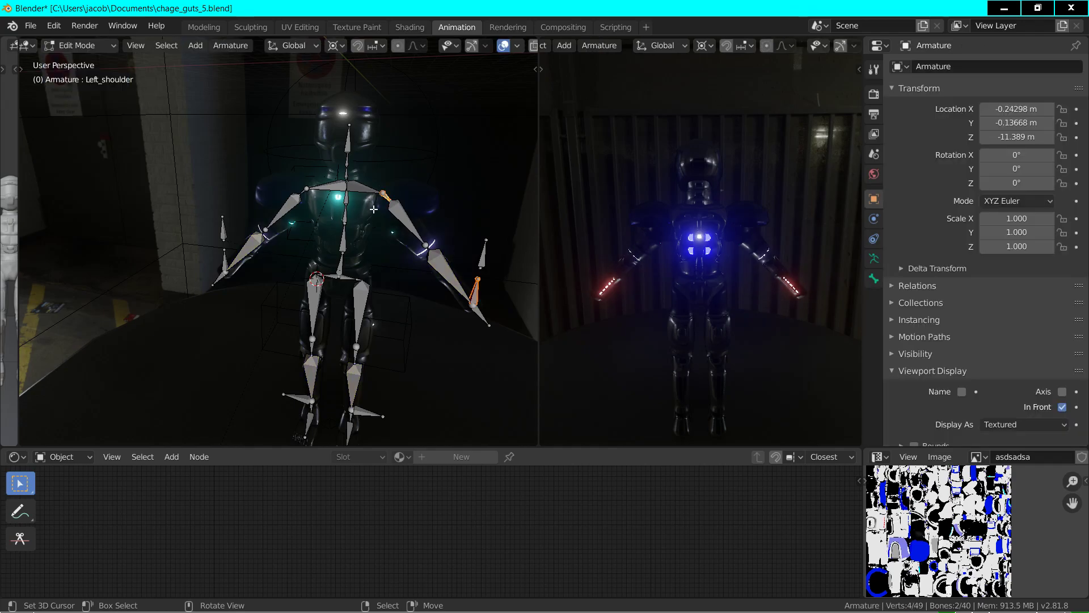
pyautogui.hotkey('ctrl', 'p')
pyautogui.click(380, 219)
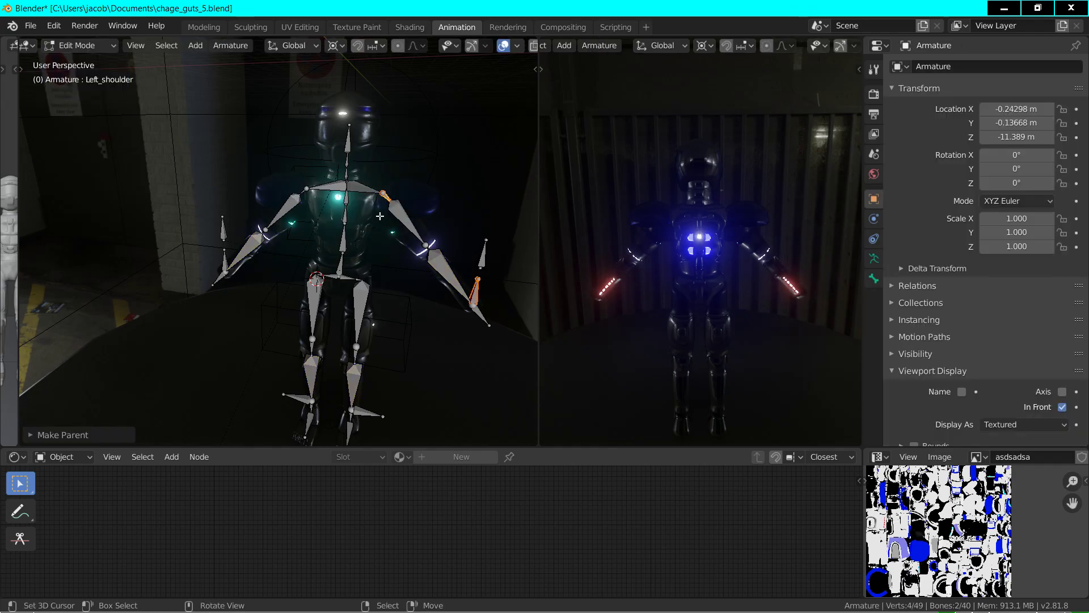
# - Parent Right_armIK_Seeker to Right_shoulder with Keep Offset
pyautogui.rightClick(224, 259)
pyautogui.keyDown('shift'); pyautogui.rightClick(302, 191); pyautogui.keyUp('shift')
pyautogui.hotkey('ctrl', 'z')
pyautogui.keyDown('shift'); pyautogui.click(301, 191); pyautogui.keyUp('shift')
pyautogui.hotkey('ctrl', 'p')
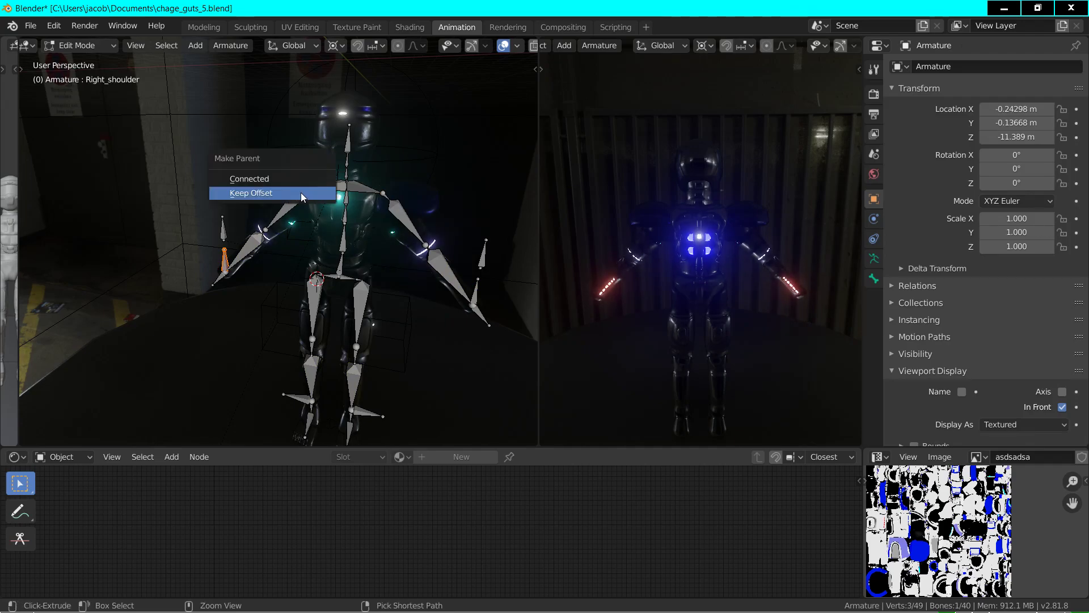
pyautogui.click(301, 194)
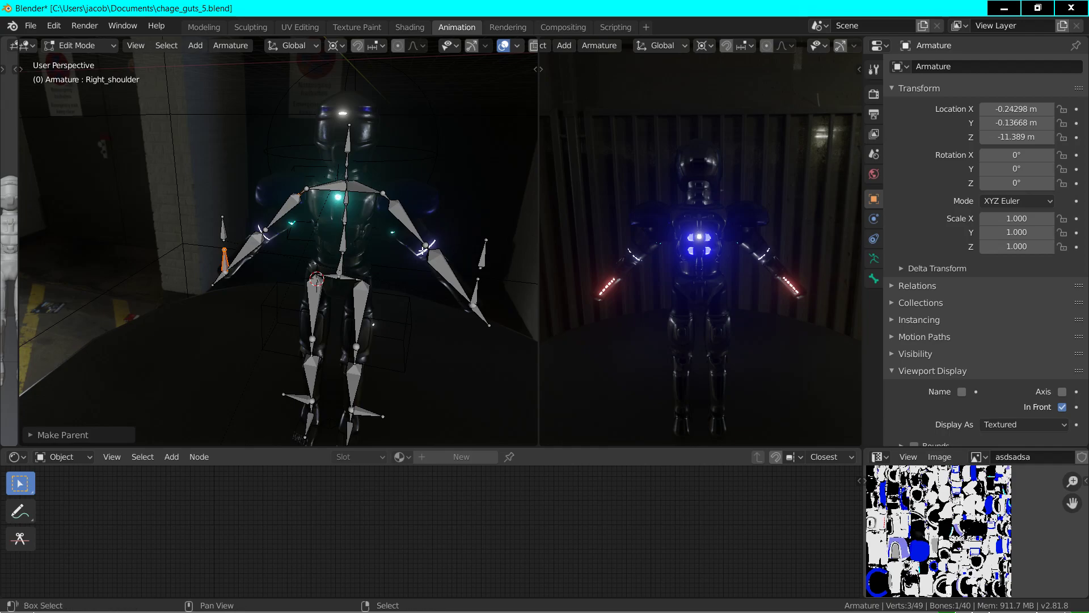
# - Walk the view around the robot and select the Spine3 joint at the neck
pyautogui.hotkey('shift', '`')
pyautogui.press('d')
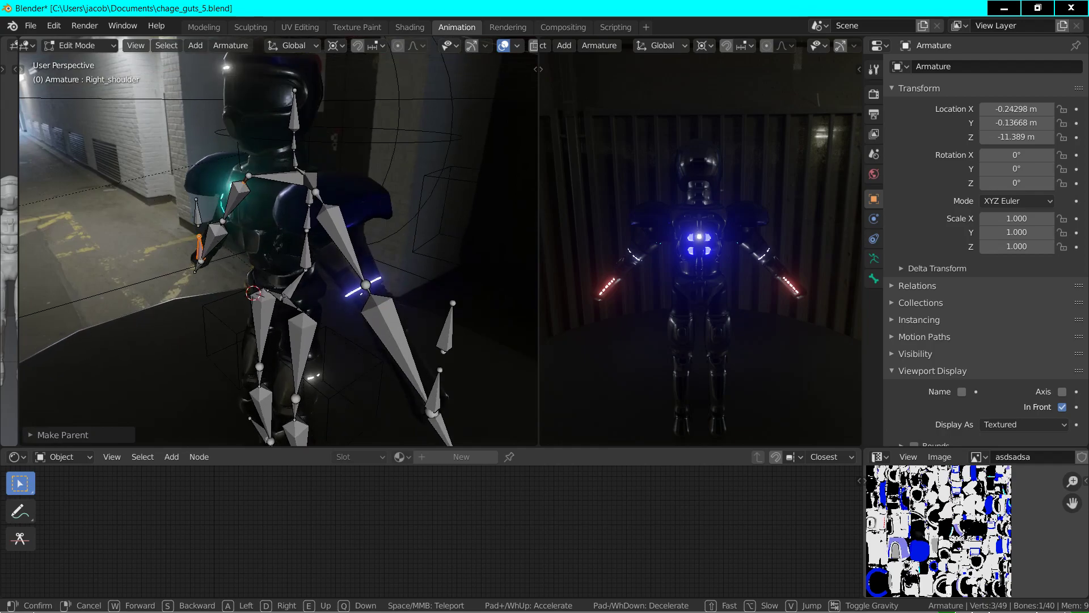
pyautogui.press('a')
pyautogui.press('d')
pyautogui.press('s')
pyautogui.press('a')
pyautogui.press('w')
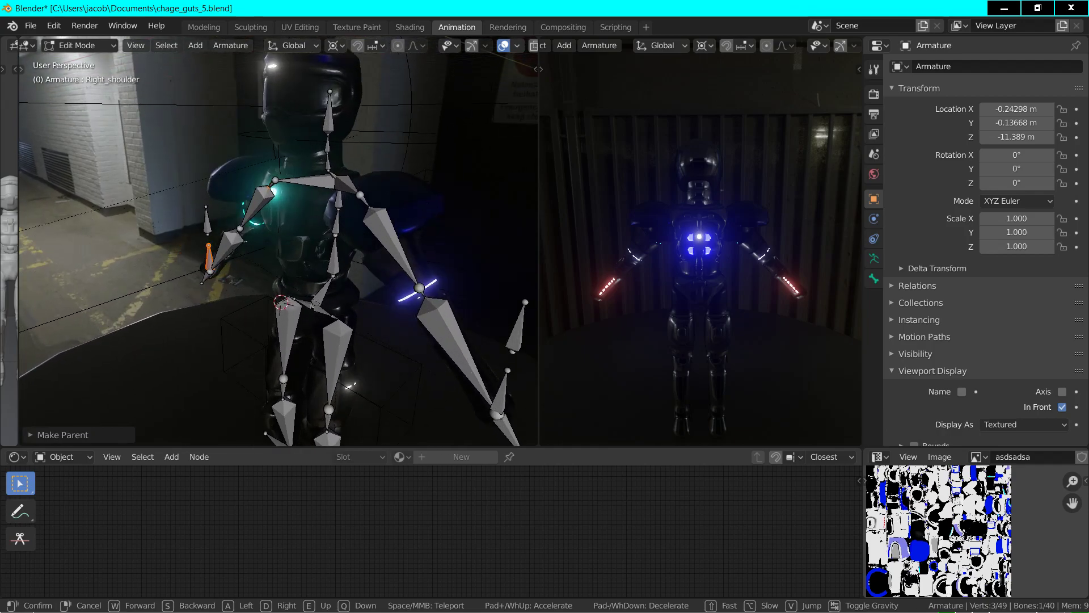
pyautogui.click(360, 138)
pyautogui.click(329, 170)
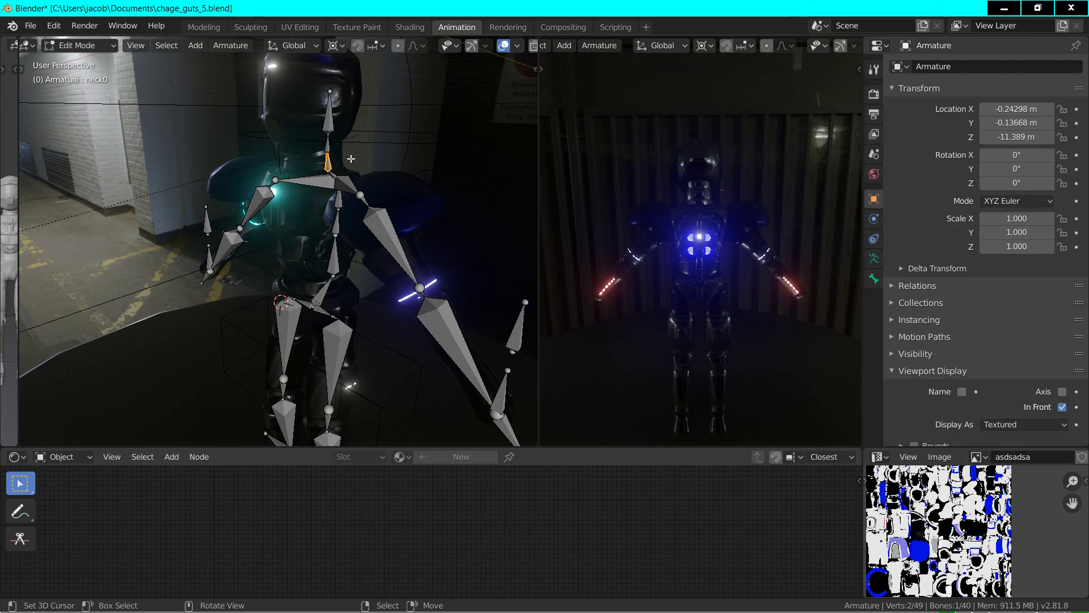
pyautogui.click(329, 172)
pyautogui.moveTo(363, 173); pyautogui.dragTo(347, 176, button='middle')
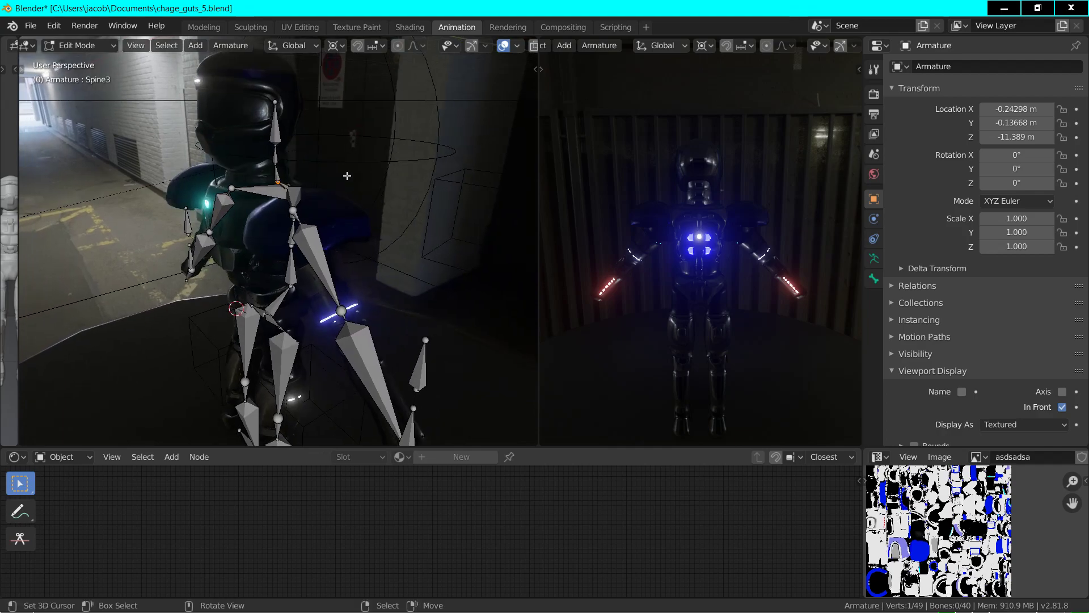
# - Add a single new bone and move it up near the robot's head
pyautogui.click(196, 46)
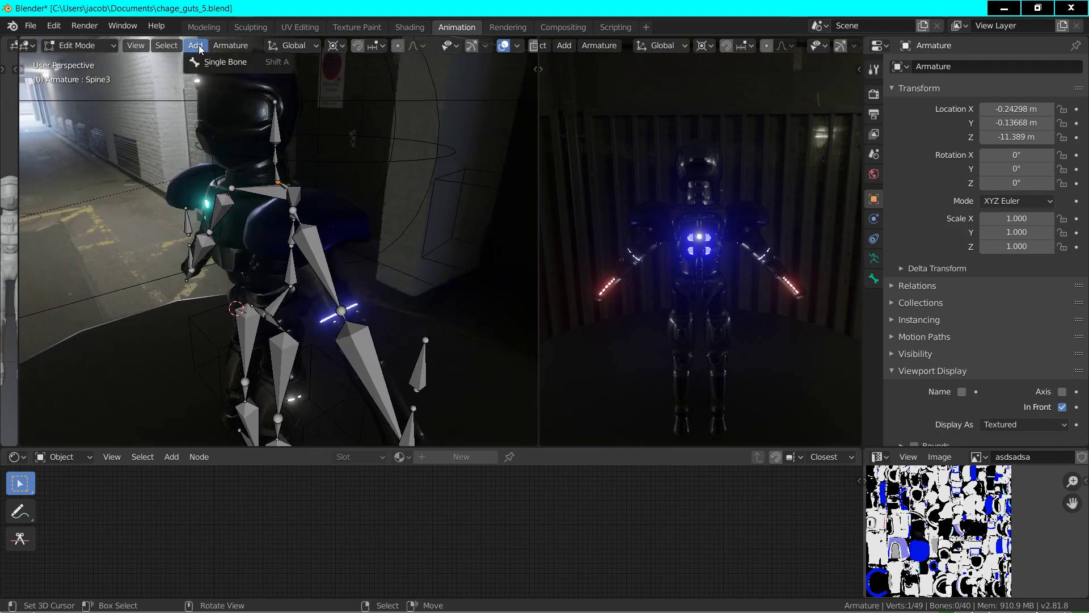
pyautogui.click(206, 65)
pyautogui.moveTo(317, 165); pyautogui.dragTo(273, 272, button='middle')
pyautogui.click(261, 296)
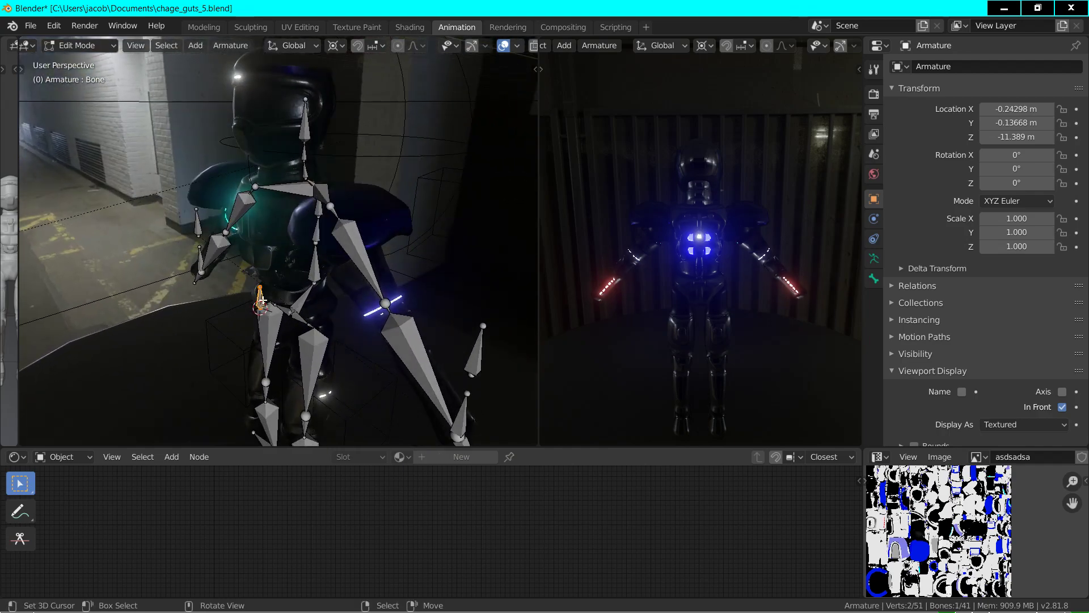
pyautogui.press('g')
pyautogui.press('z')
pyautogui.click(281, 165)
pyautogui.press('g')
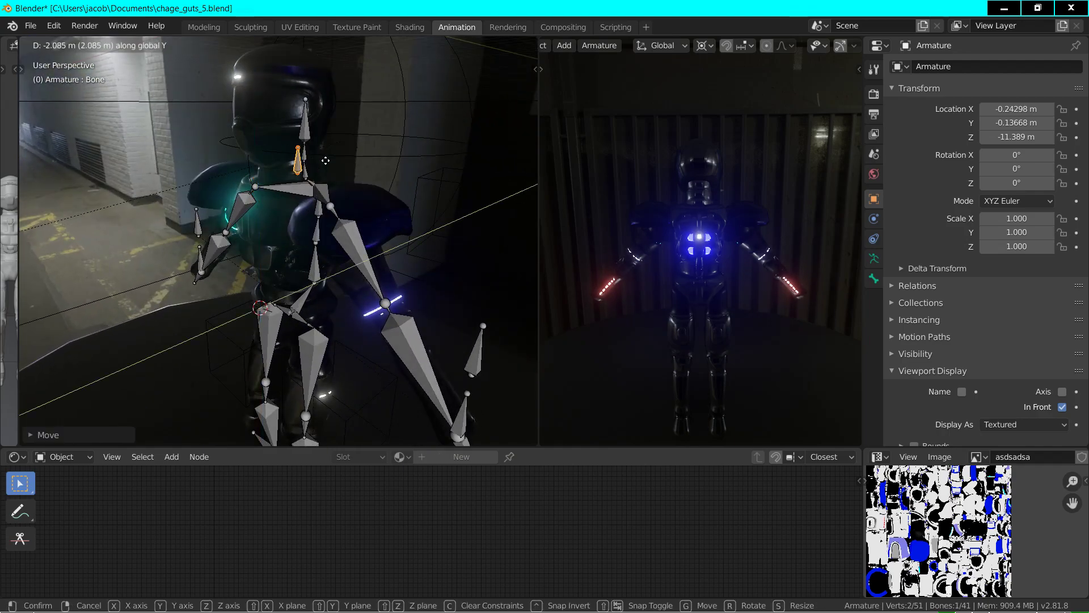
pyautogui.click(329, 159)
pyautogui.press('g')
pyautogui.click(312, 156)
# - Place the 3D cursor on the Neck1 joint and snap the new bone's joint onto it
pyautogui.click(309, 165)
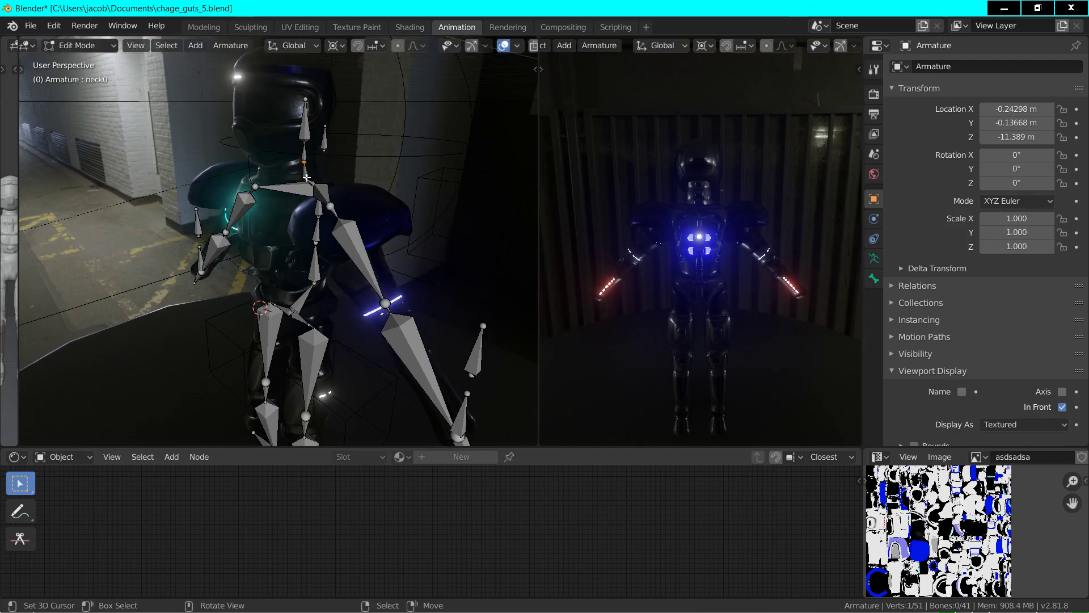
pyautogui.click(305, 143)
pyautogui.hotkey('shift', 's')
pyautogui.click(304, 232)
pyautogui.click(325, 141)
pyautogui.click(325, 151)
pyautogui.hotkey('shift', 's')
pyautogui.hotkey('shift', 's')
pyautogui.click(309, 133)
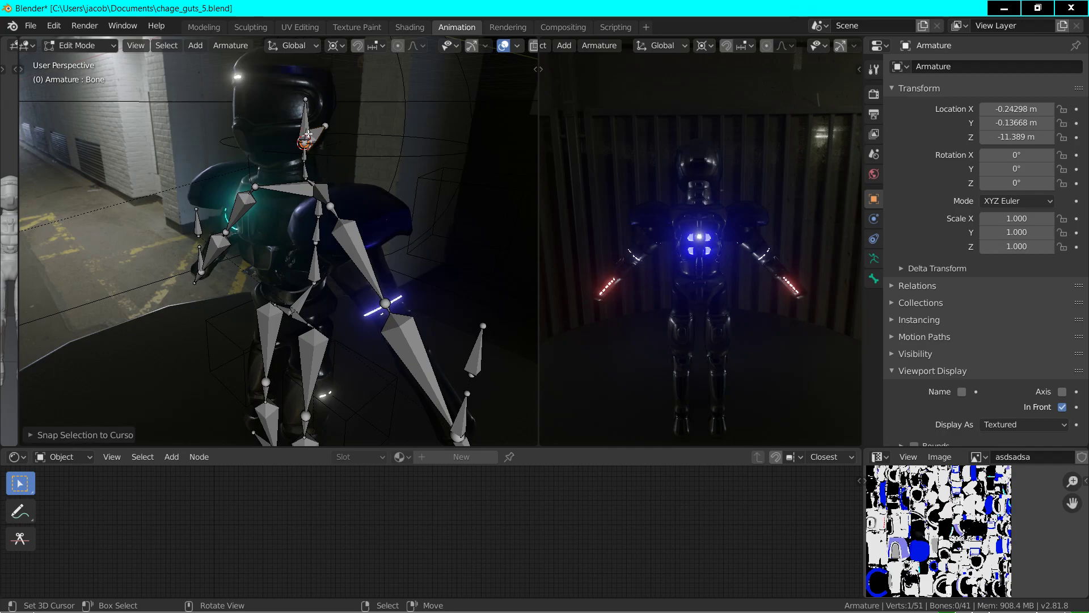
# - Flatten the new bone's tail joint by scaling it to 0 while excluding the Y axis
pyautogui.moveTo(321, 143); pyautogui.dragTo(249, 176, button='middle')
pyautogui.rightClick(286, 151)
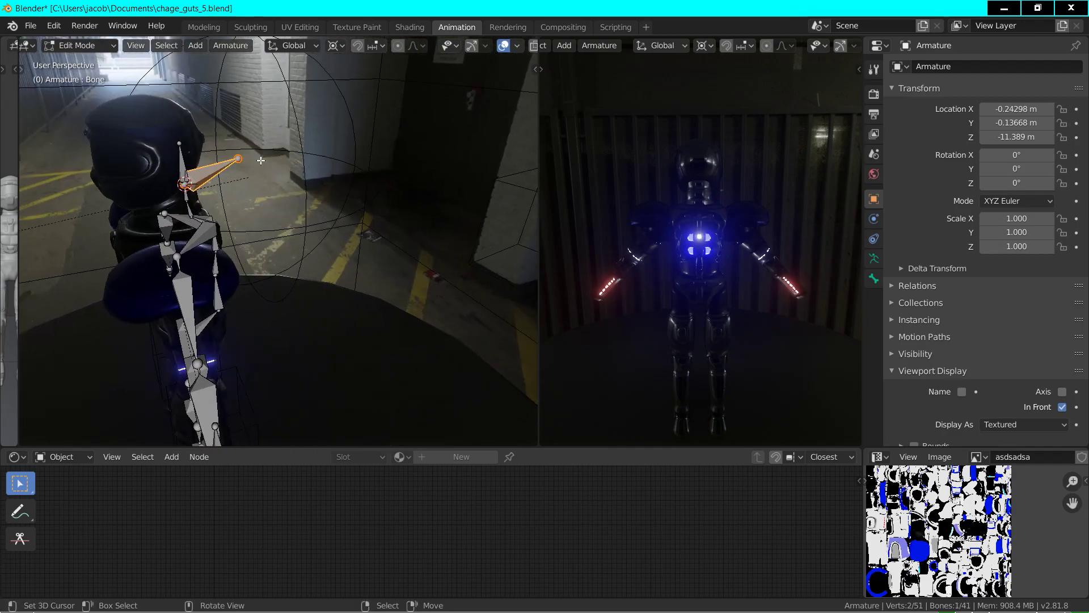
pyautogui.click(240, 159)
pyautogui.press('s')
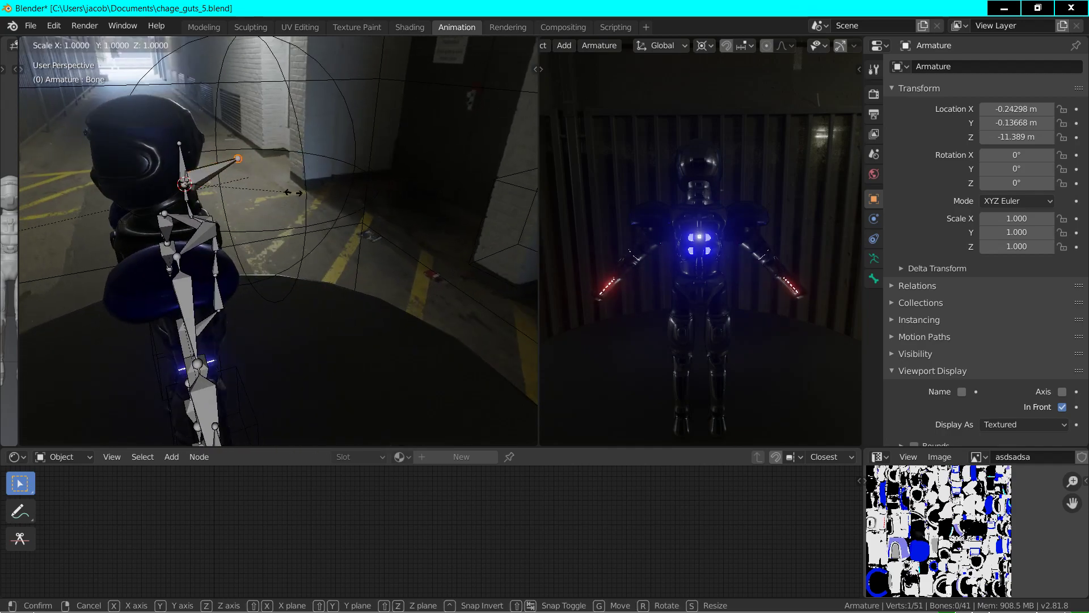
pyautogui.hotkey('shift', 'y')
pyautogui.press('0')
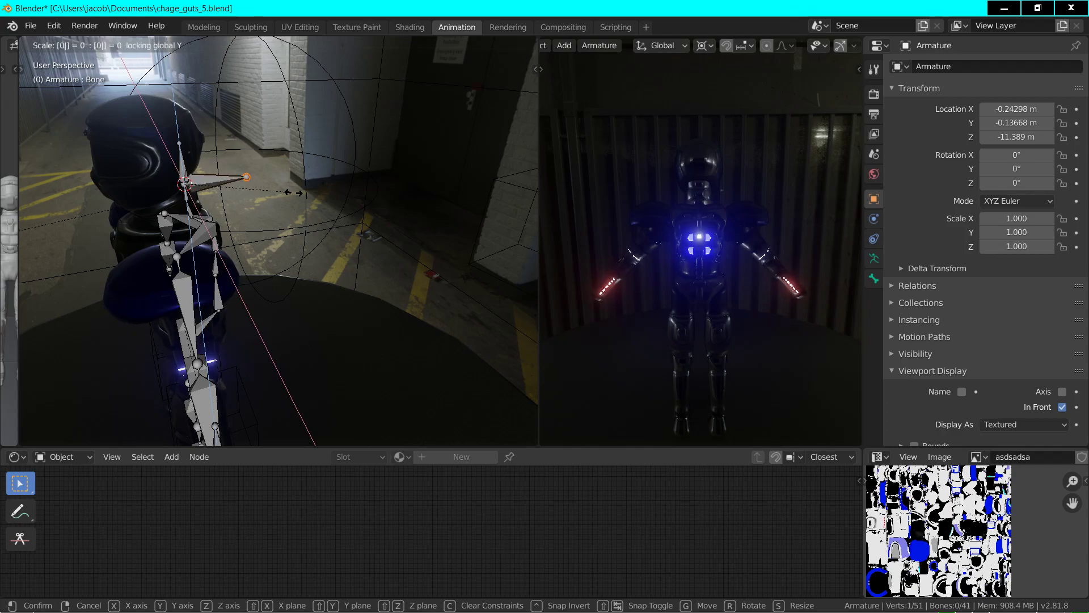
pyautogui.press('Return')
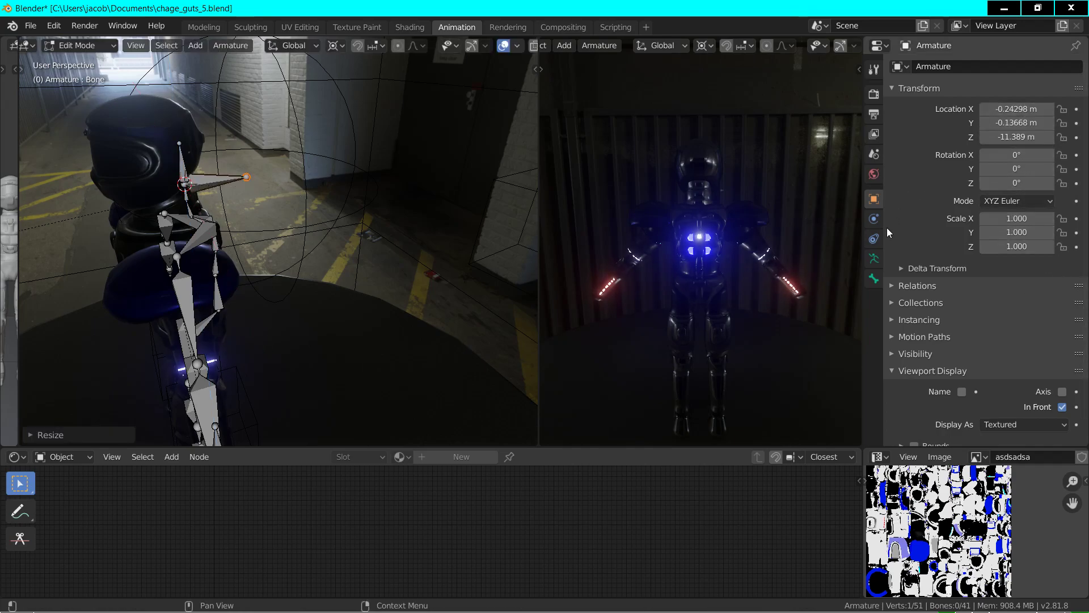
# - Set the new bone's roll to 0°
pyautogui.click(874, 278)
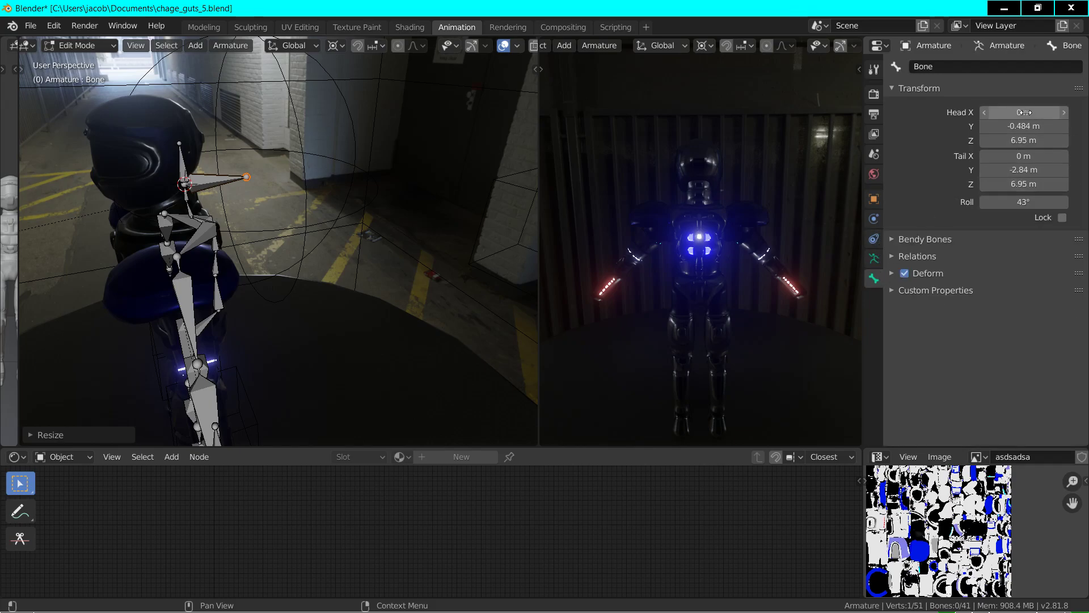
pyautogui.click(1019, 199)
pyautogui.write('0')
pyautogui.press('Return')
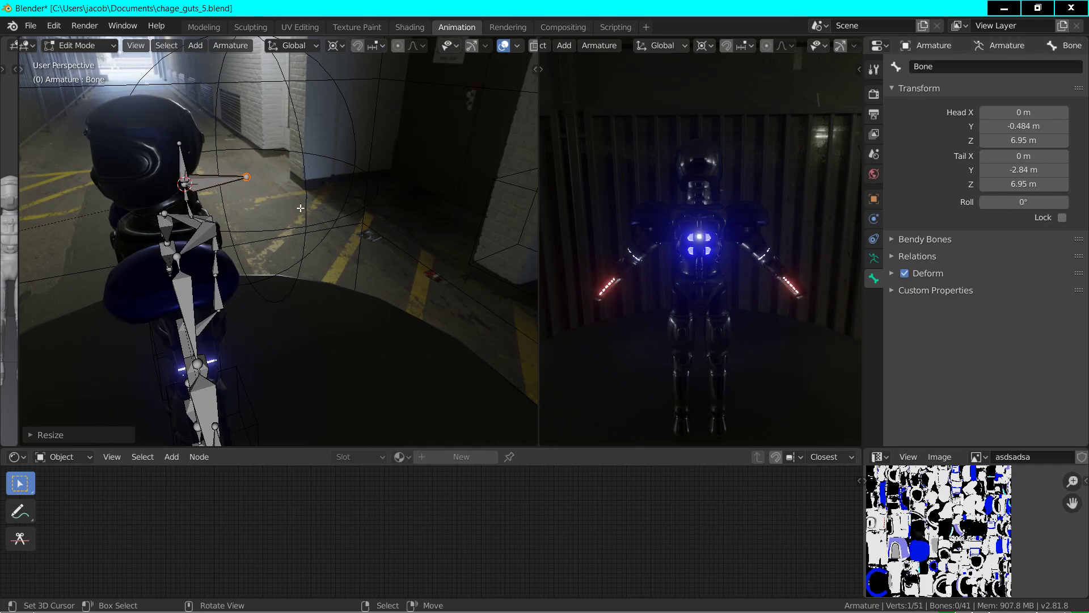
pyautogui.scroll(3, 283, 181)
pyautogui.scroll(3, 324, 194)
pyautogui.scroll(-3, 324, 193)
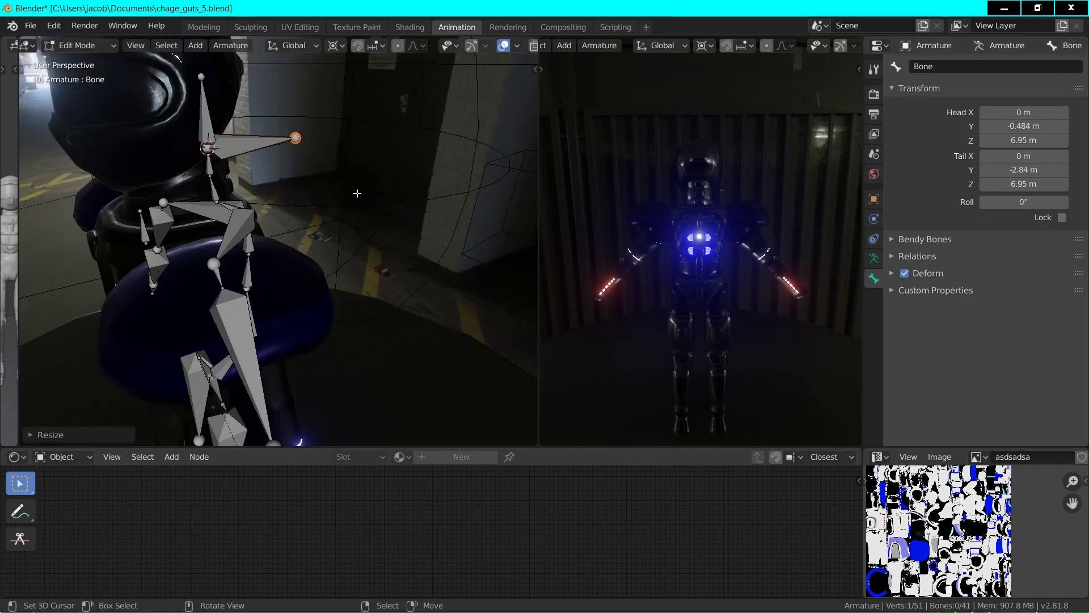
# - Set the bone's tail to Y -3 m and Z 7 m
pyautogui.click(1033, 170)
pyautogui.write('-3')
pyautogui.press('Return')
pyautogui.click(1028, 184)
pyautogui.write('7')
pyautogui.press('Return')
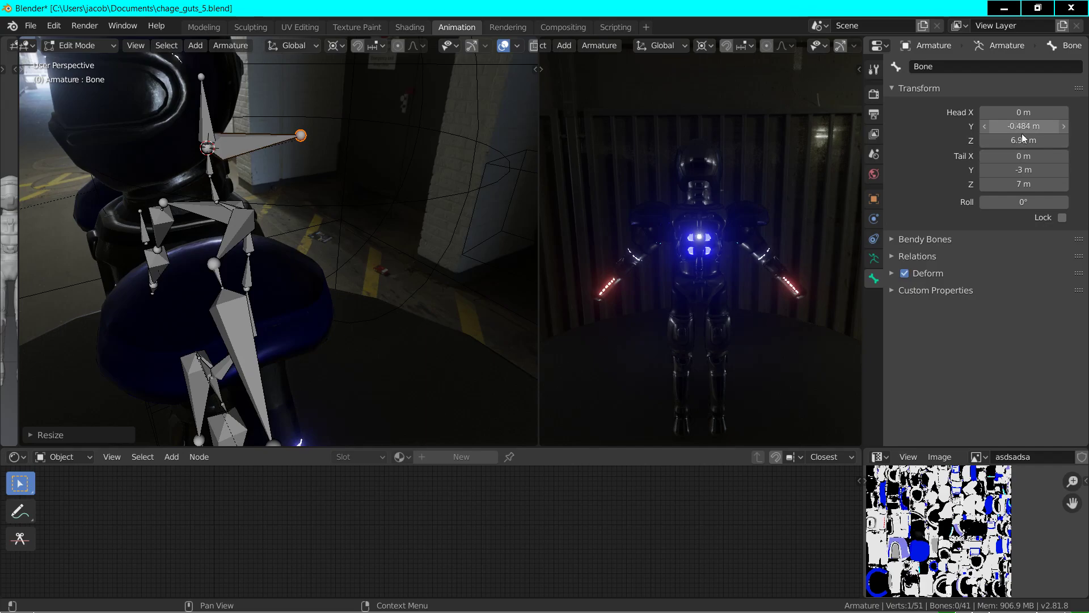
# - Try head Y -0.5 m, then undo it to keep the head at Y -0.484 m
pyautogui.click(1036, 126)
pyautogui.write('-0.5')
pyautogui.press('Return')
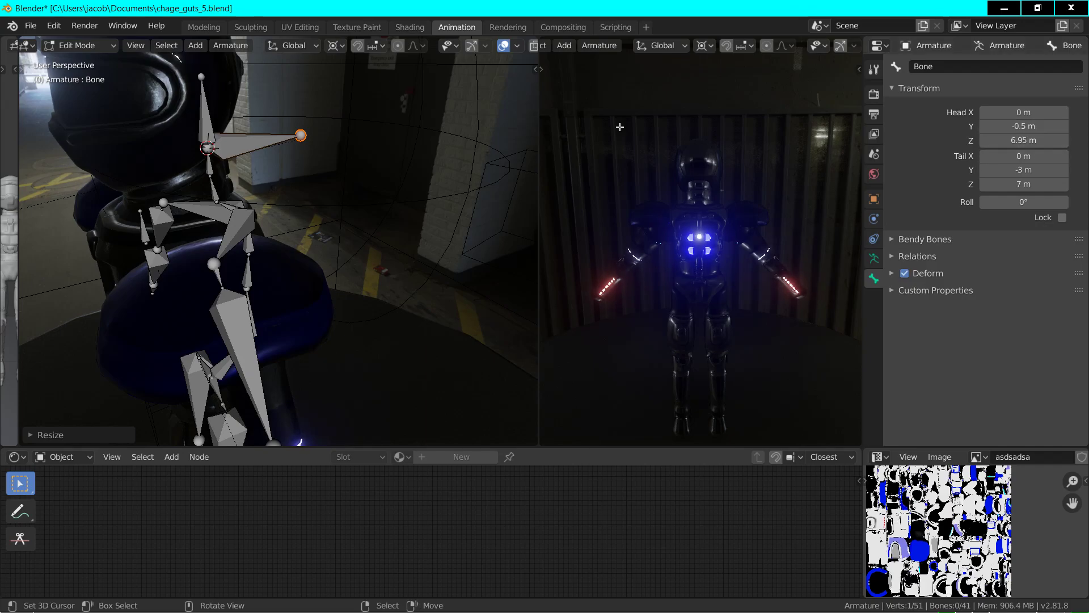
pyautogui.hotkey('ctrl', 'z')
pyautogui.moveTo(346, 145); pyautogui.dragTo(315, 155, button='middle')
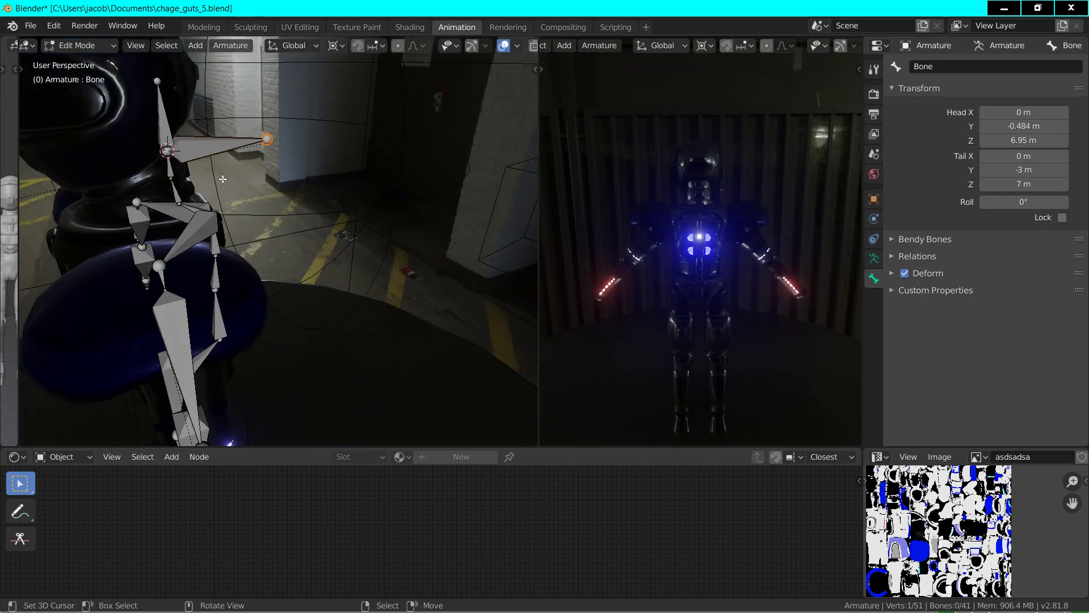
pyautogui.click(81, 46)
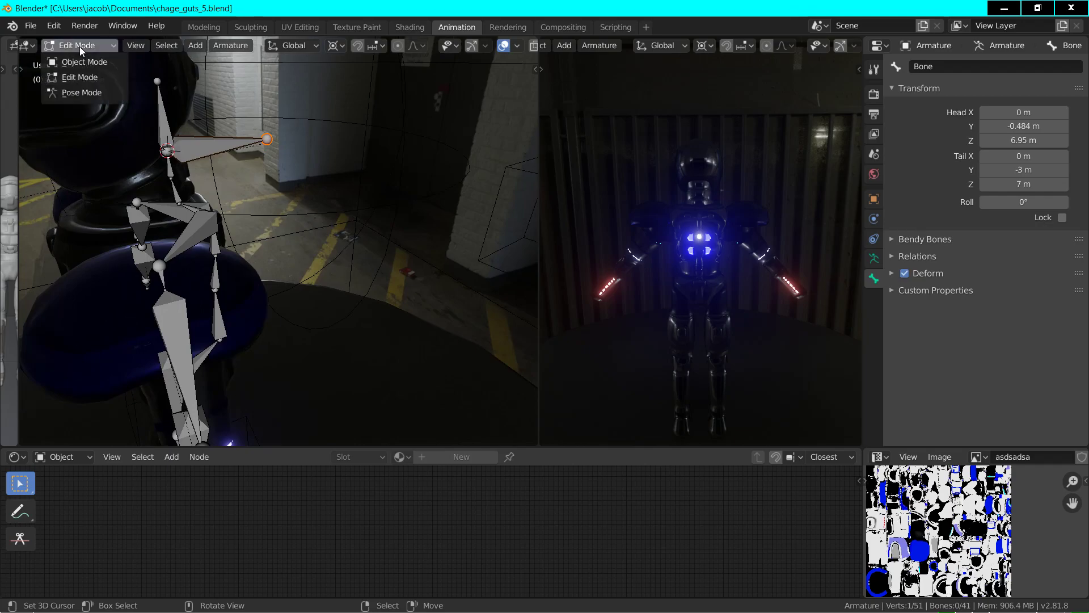
pyautogui.scroll(-4, 256, 318)
pyautogui.moveTo(256, 319); pyautogui.dragTo(345, 254, button='middle')
pyautogui.scroll(2, 346, 255)
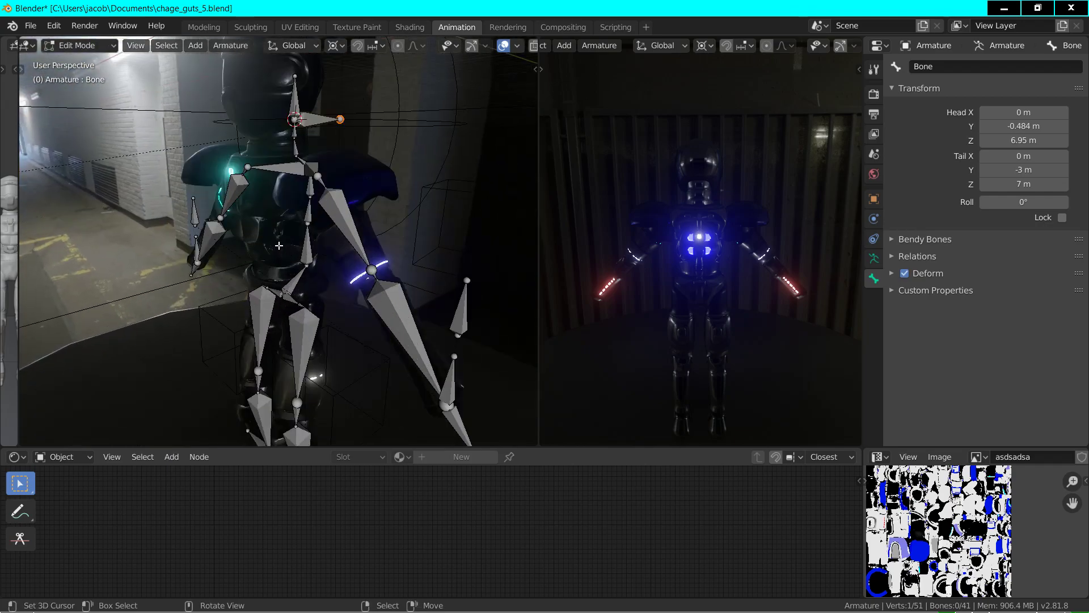
# - Parent the neck-side bone to the Pelvice bone with Keep Offset
pyautogui.keyDown('shift'); pyautogui.click(292, 287); pyautogui.keyUp('shift')
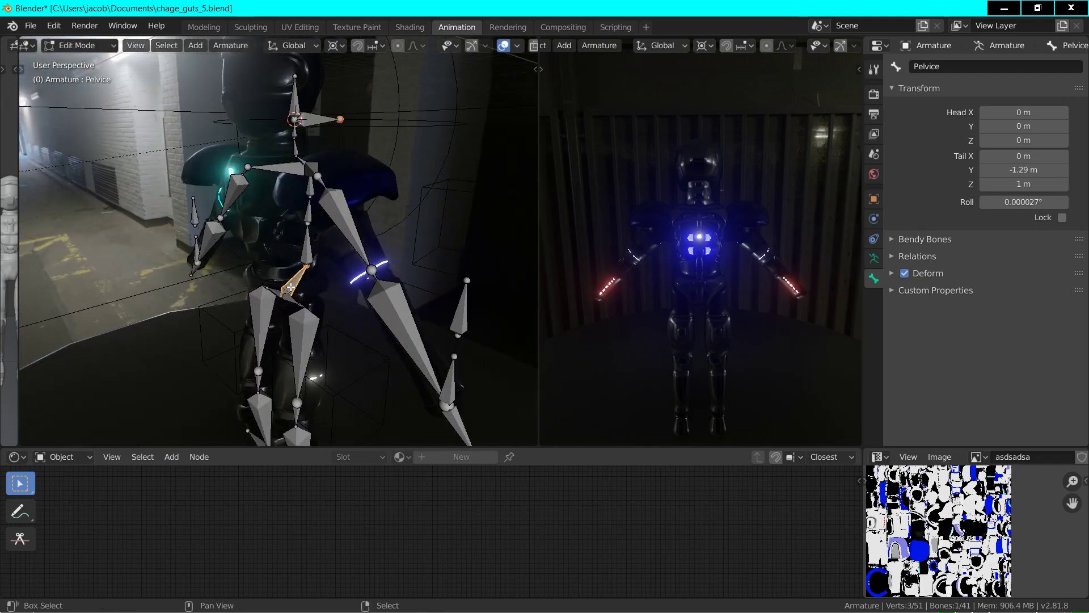
pyautogui.hotkey('ctrl', 'p')
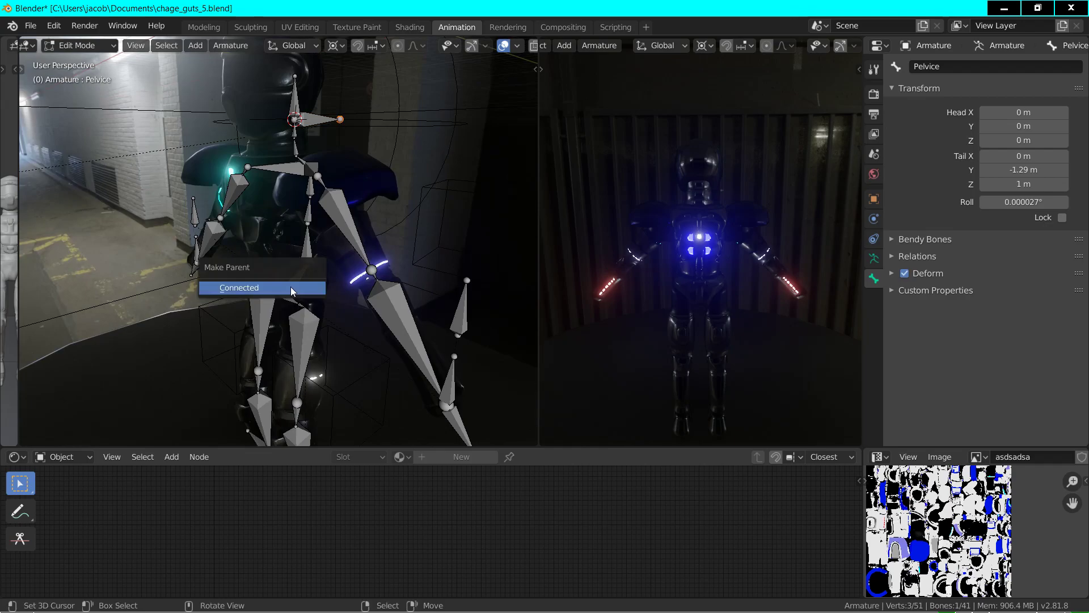
pyautogui.rightClick(319, 120)
pyautogui.keyDown('shift'); pyautogui.rightClick(299, 286); pyautogui.keyUp('shift')
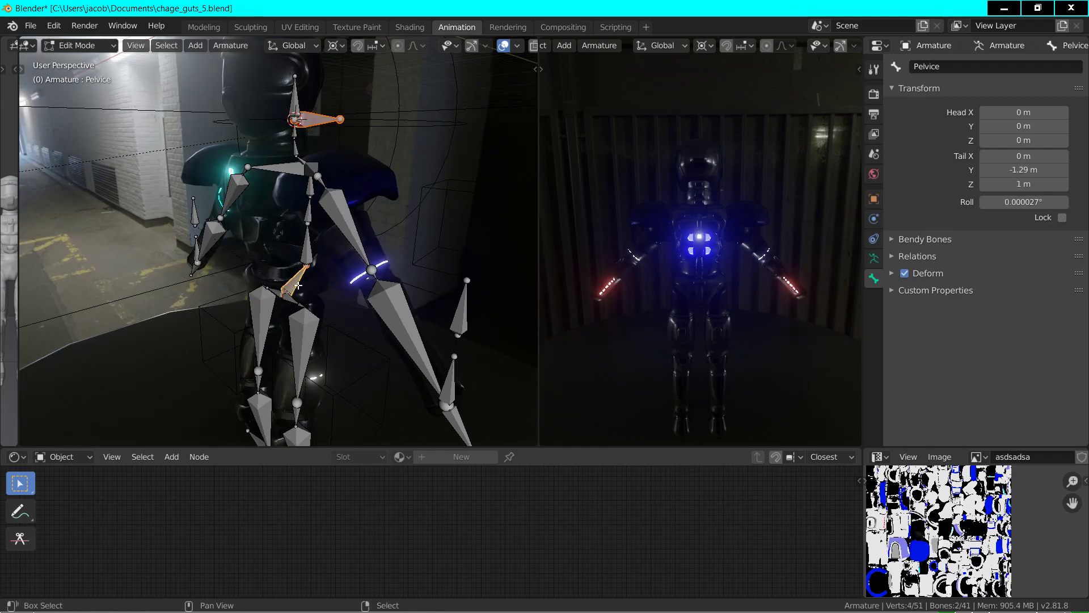
pyautogui.hotkey('ctrl', 'p')
pyautogui.click(298, 286)
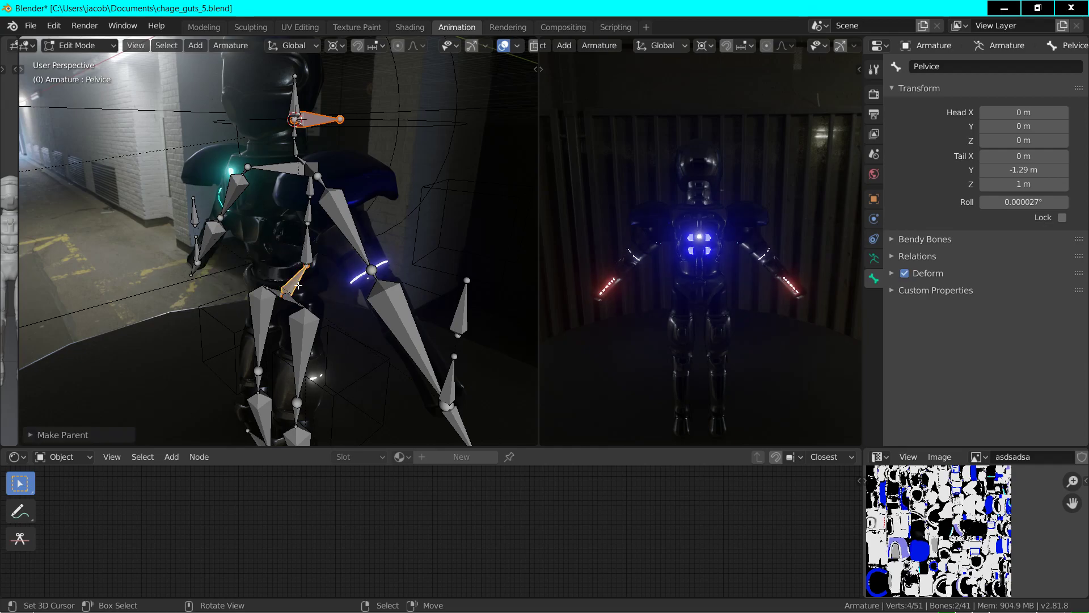
# - Test-move the Pelvice bone along Z, cancel, and switch the armature to Pose Mode
pyautogui.click(298, 278)
pyautogui.press('g')
pyautogui.press('z')
pyautogui.rightClick(271, 297)
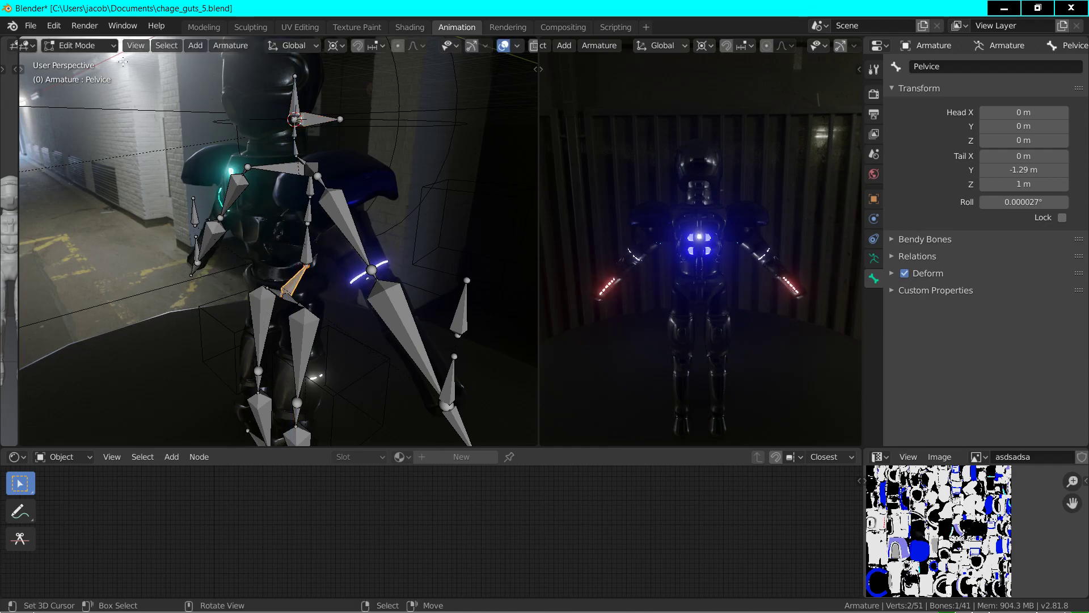
pyautogui.click(79, 45)
pyautogui.click(85, 95)
pyautogui.press('g')
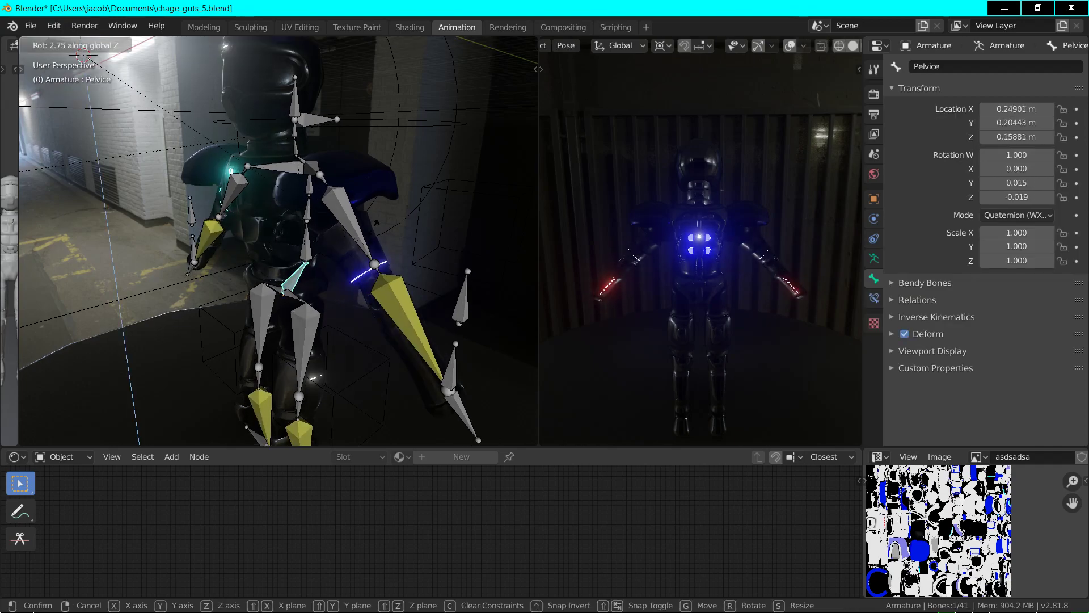
pyautogui.press('Escape')
# - Snap the 3D cursor to the pelvis bone, test a Z rotation and cancel it
pyautogui.hotkey('shift', 's')
pyautogui.click(351, 351)
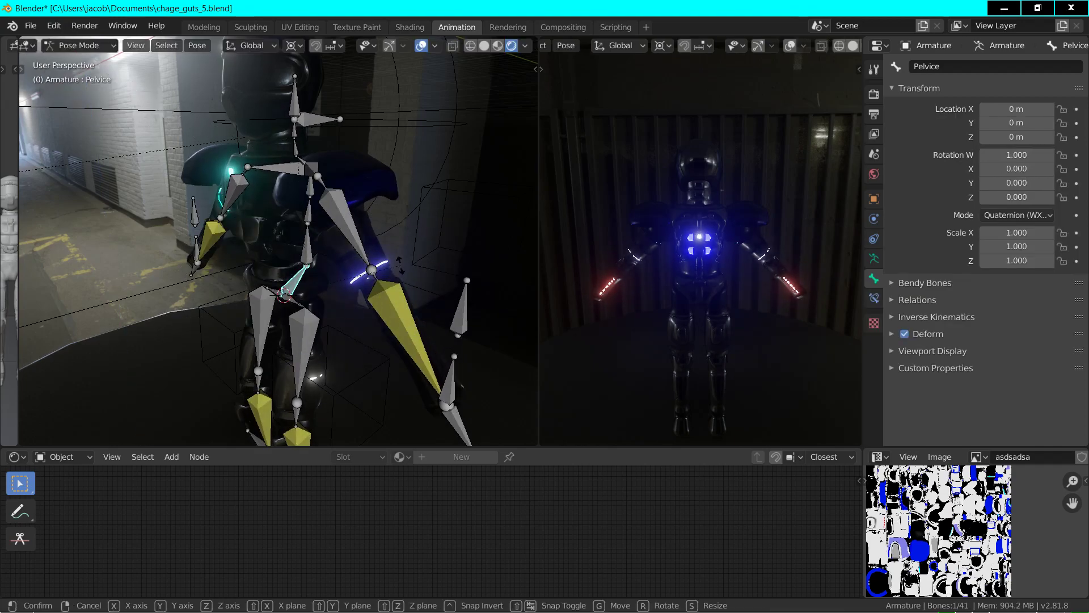
pyautogui.press('r')
pyautogui.press('z')
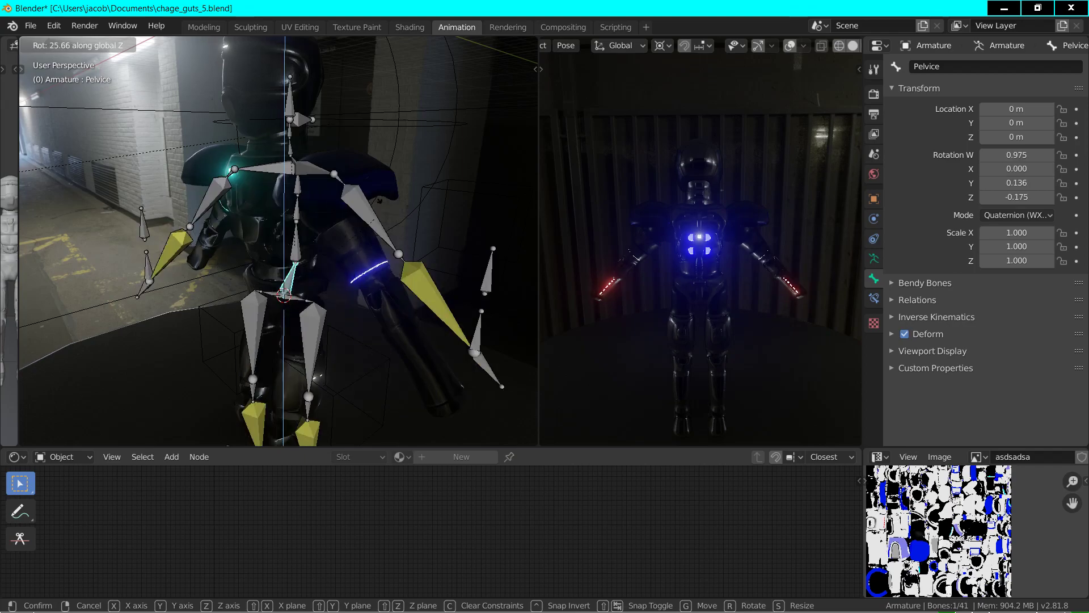
pyautogui.press('Escape')
pyautogui.scroll(-3, 297, 245)
pyautogui.scroll(2, 297, 245)
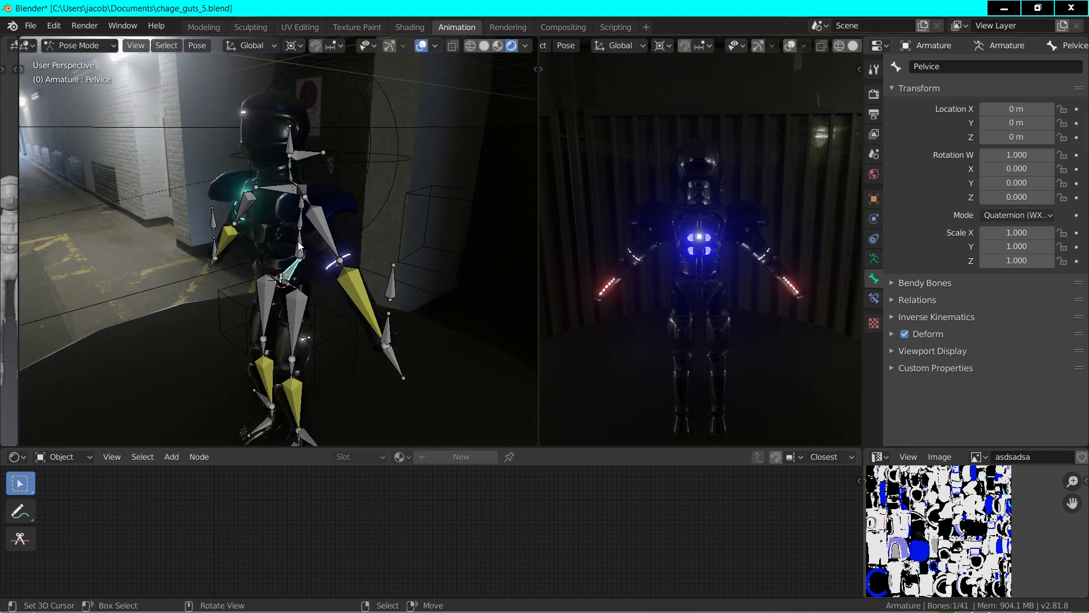
pyautogui.moveTo(311, 209); pyautogui.dragTo(385, 287, button='middle')
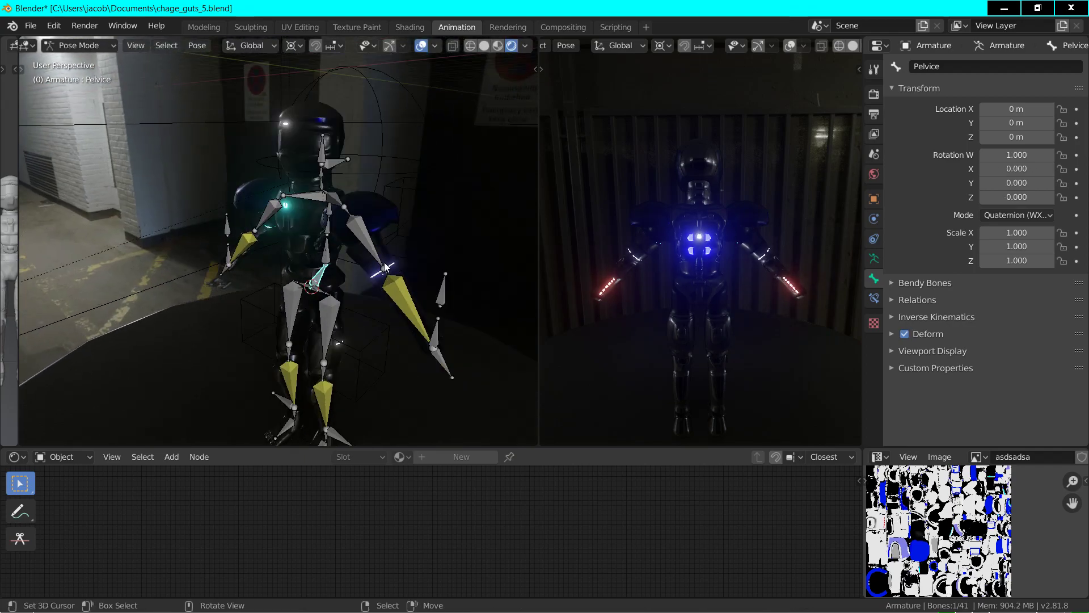
# - Test-rotate the Left_shoulder bone around Z, then cancel
pyautogui.rightClick(351, 215)
pyautogui.press('r')
pyautogui.press('z')
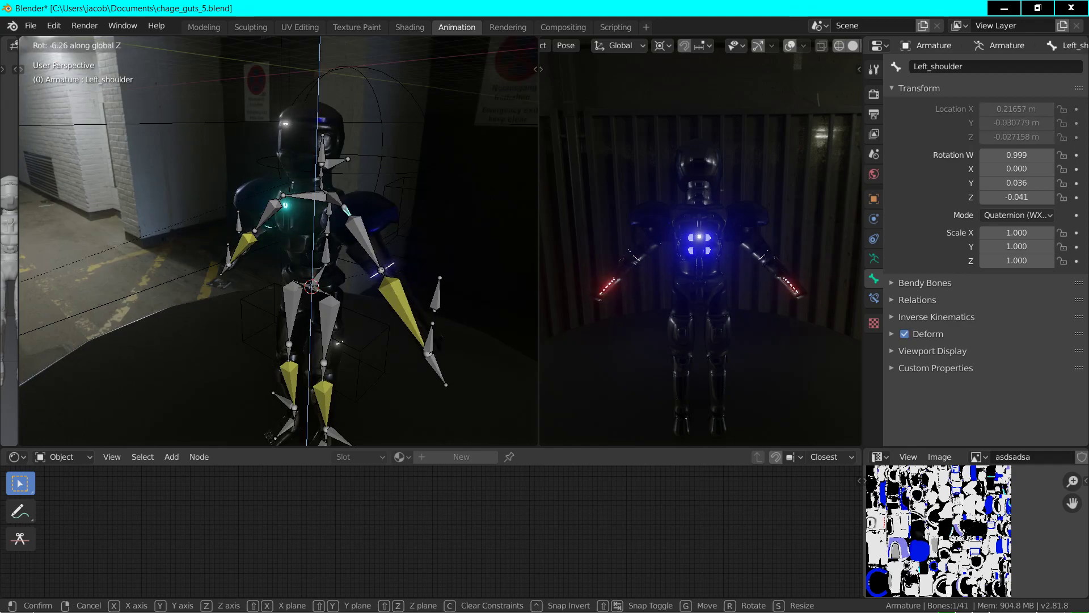
pyautogui.rightClick(283, 250)
# - In Edit Mode, parent Right_armIK_Target to Right_shoulder with Keep Offset
pyautogui.rightClick(229, 226)
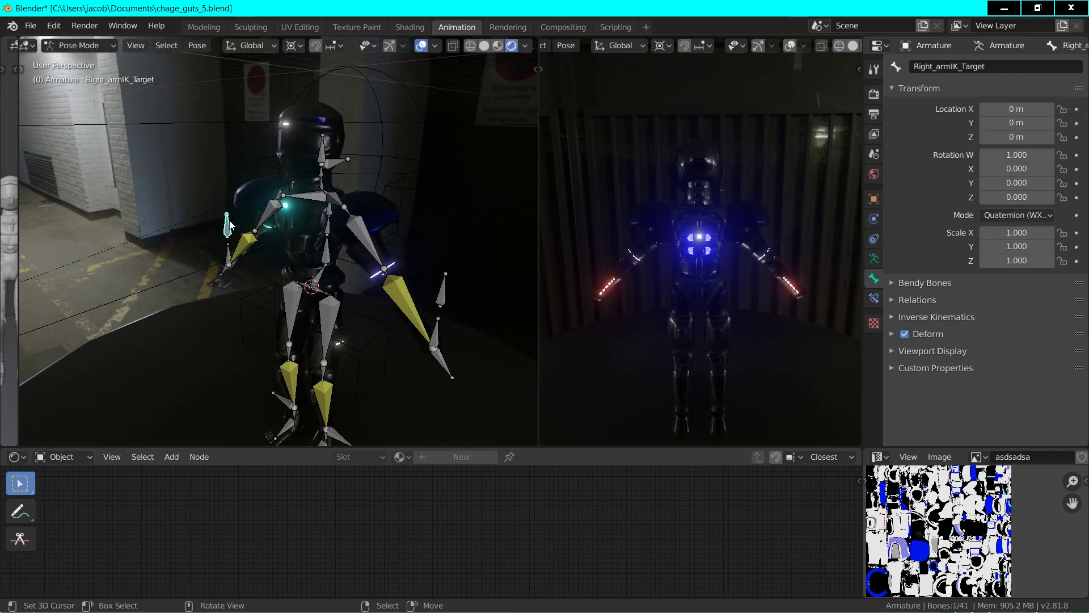
pyautogui.keyDown('shift'); pyautogui.rightClick(279, 201); pyautogui.keyUp('shift')
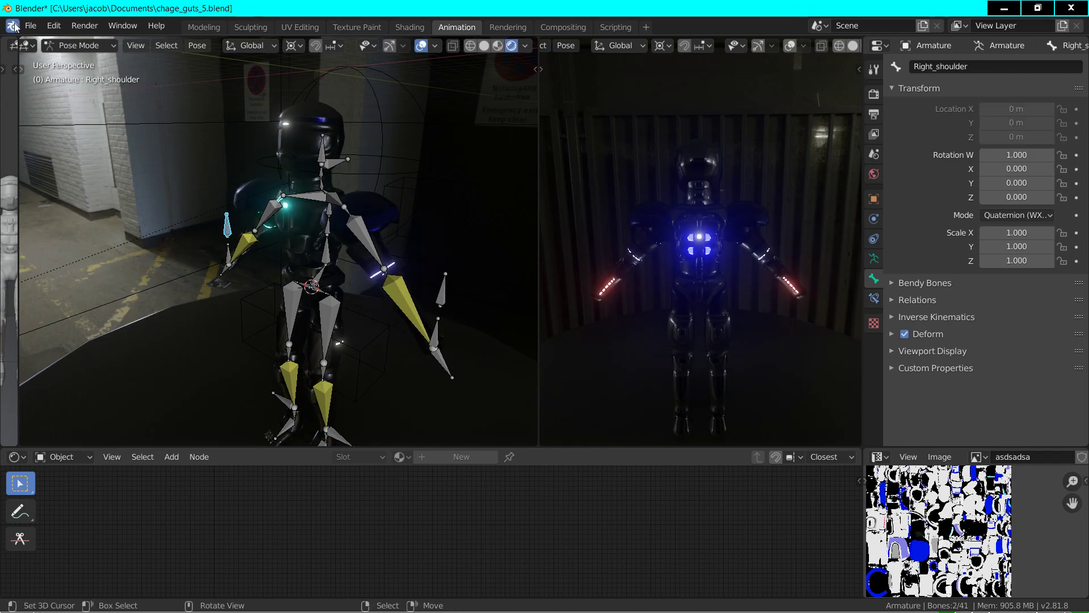
pyautogui.click(79, 46)
pyautogui.click(74, 77)
pyautogui.hotkey('ctrl', 'p')
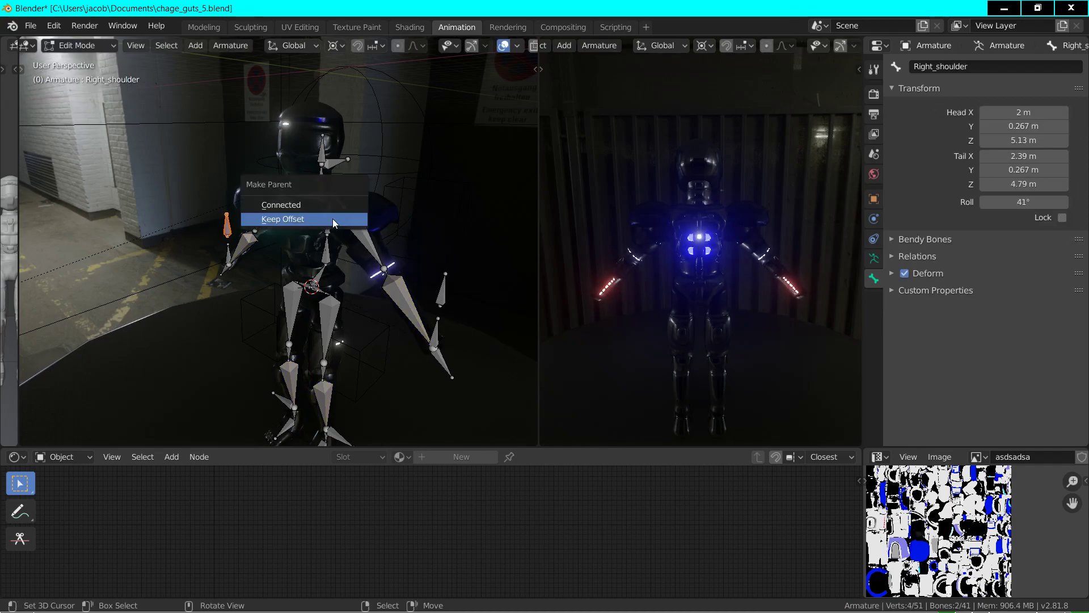
pyautogui.click(332, 219)
# - Return to object mode, select the armature rather than Lod2a.011, and reenter Edit Mode
pyautogui.scroll(2, 331, 209)
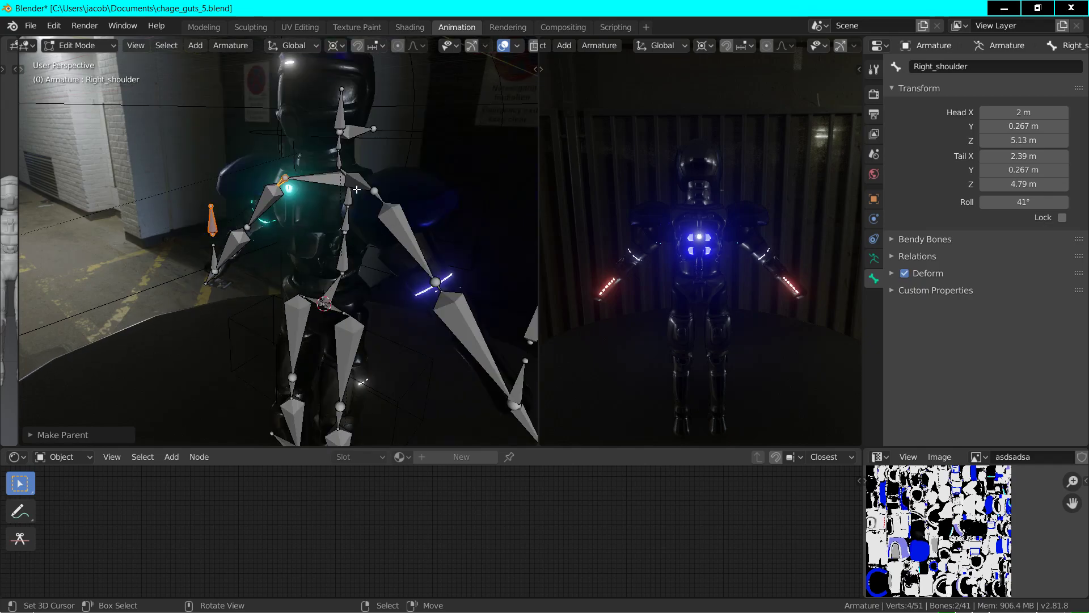
pyautogui.press('Tab')
pyautogui.rightClick(341, 150)
pyautogui.rightClick(342, 150)
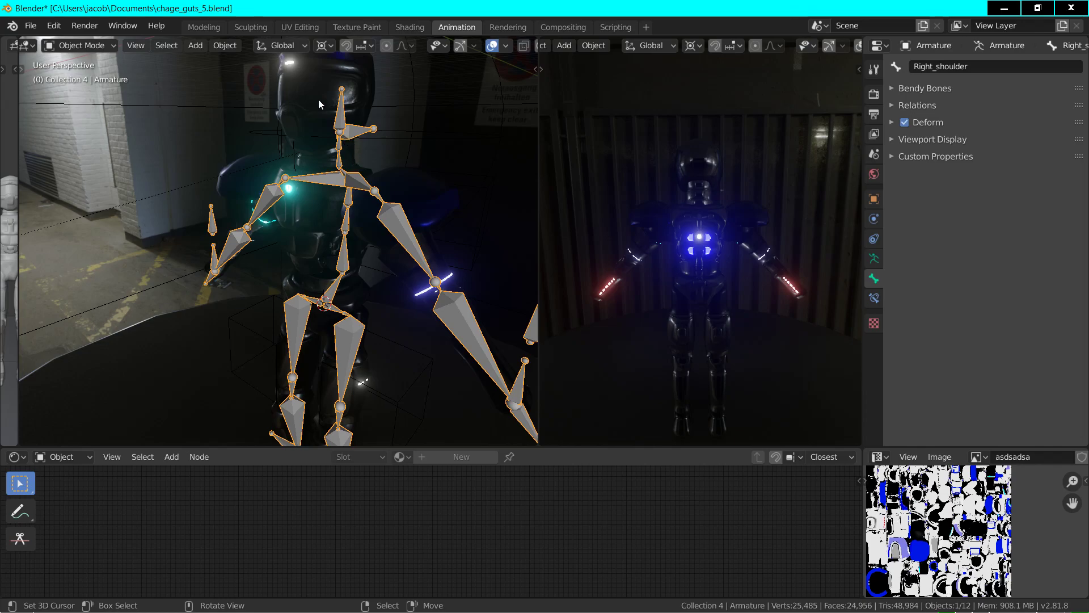
pyautogui.press('Tab')
# - Snap the 3D cursor to the Head bone, then the neck joint, test-rotating each on X and cancelling
pyautogui.rightClick(340, 116)
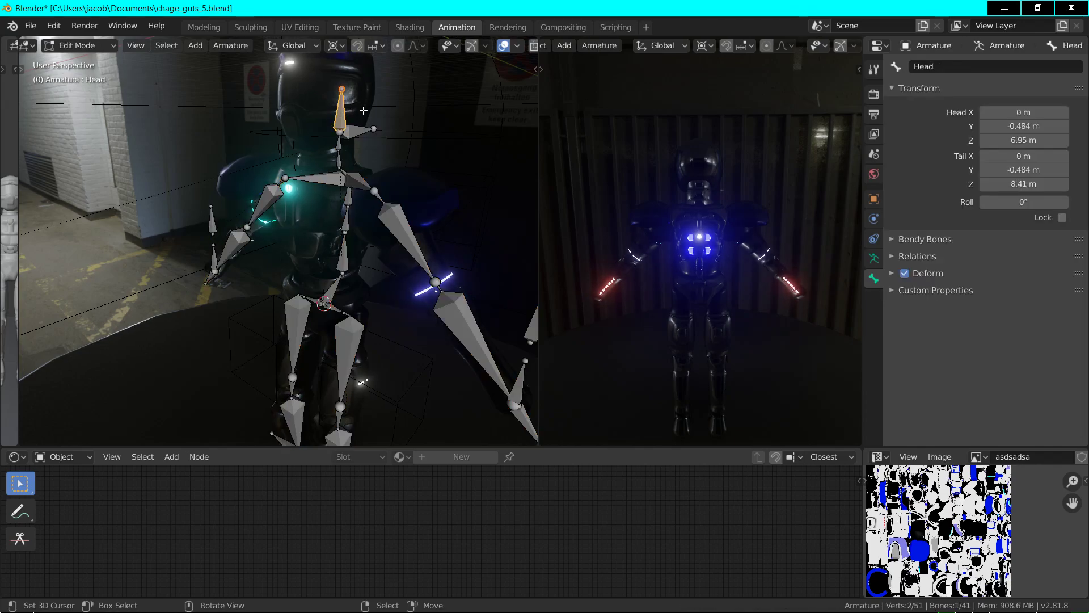
pyautogui.hotkey('shift', 's')
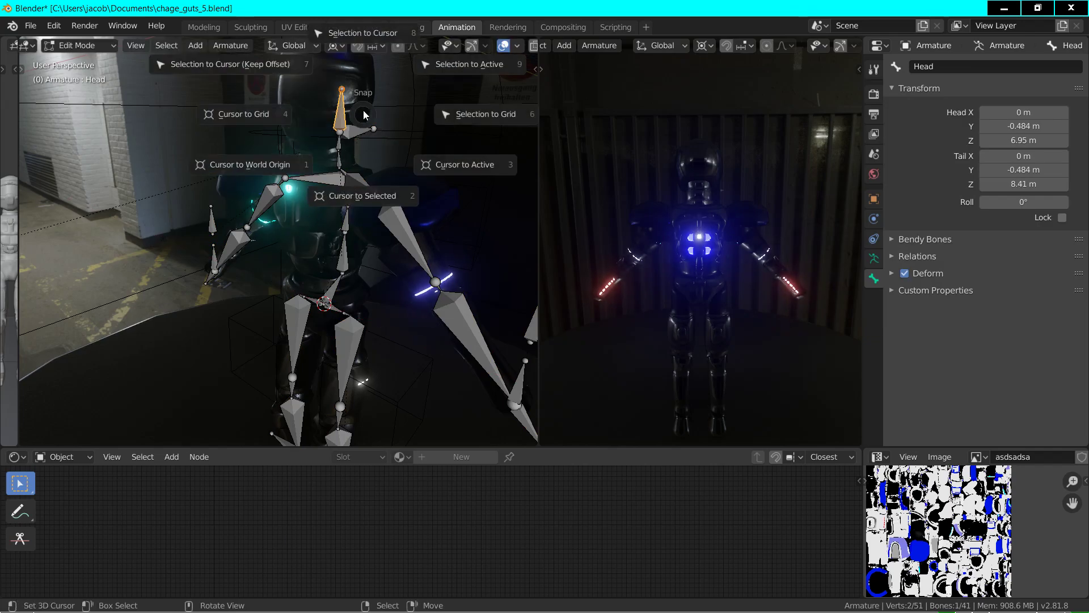
pyautogui.click(361, 195)
pyautogui.press('r')
pyautogui.press('x')
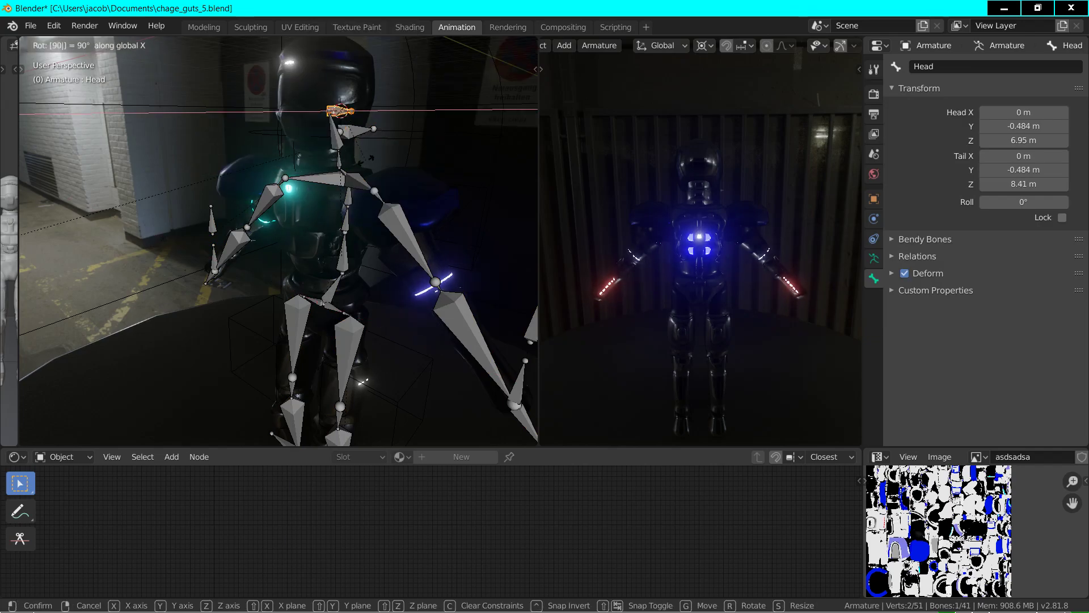
pyautogui.press('Escape')
pyautogui.click(337, 132)
pyautogui.hotkey('shift', 's')
pyautogui.click(341, 215)
pyautogui.press('r')
pyautogui.press('x')
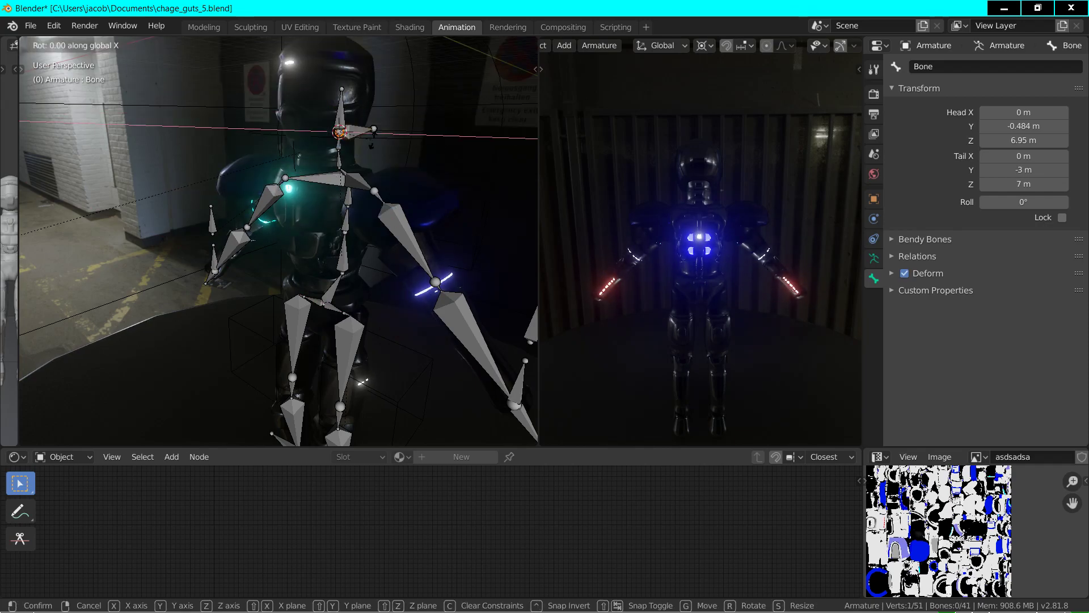
pyautogui.press('Escape')
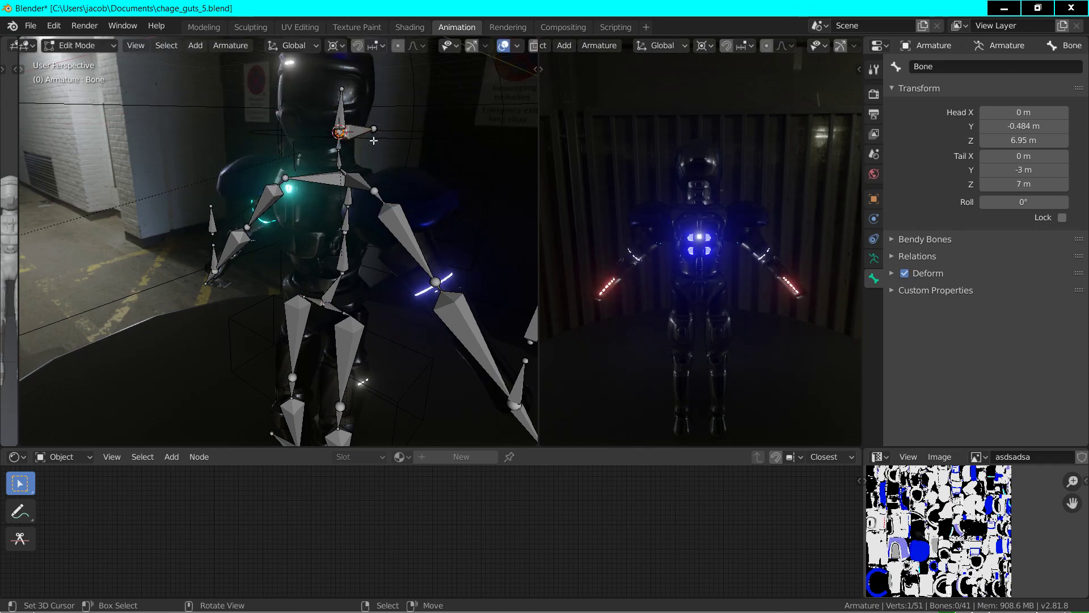
# - Rotate the Head bone -90° around X, then return to object mode
pyautogui.click(342, 111)
pyautogui.write('rx-90')
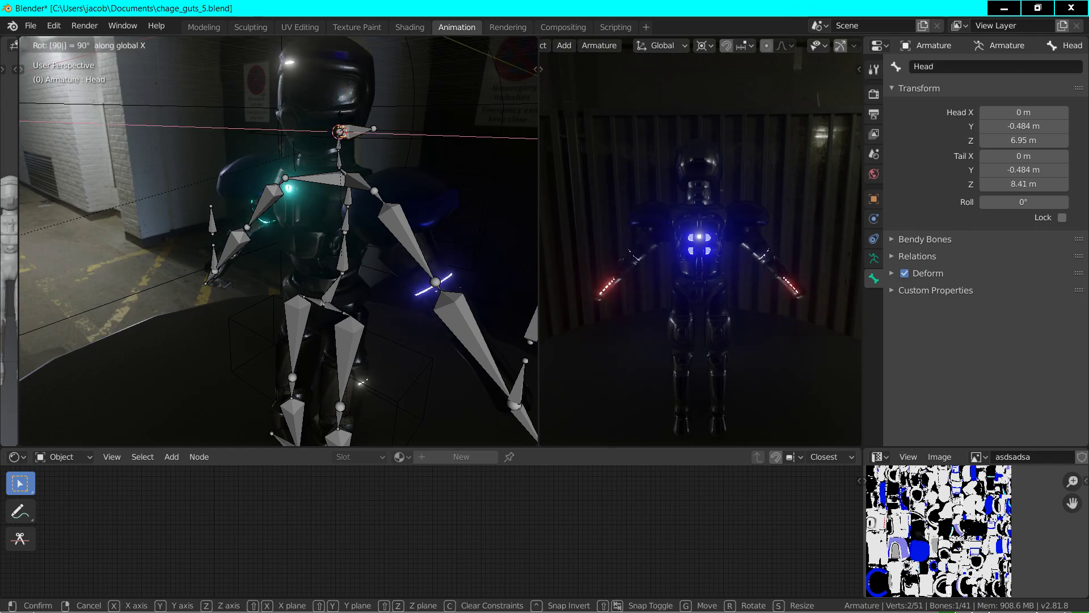
pyautogui.press('Return')
pyautogui.press('Tab')
pyautogui.moveTo(301, 176); pyautogui.dragTo(315, 157, button='middle')
pyautogui.scroll(5, 329, 151)
pyautogui.scroll(-3, 313, 159)
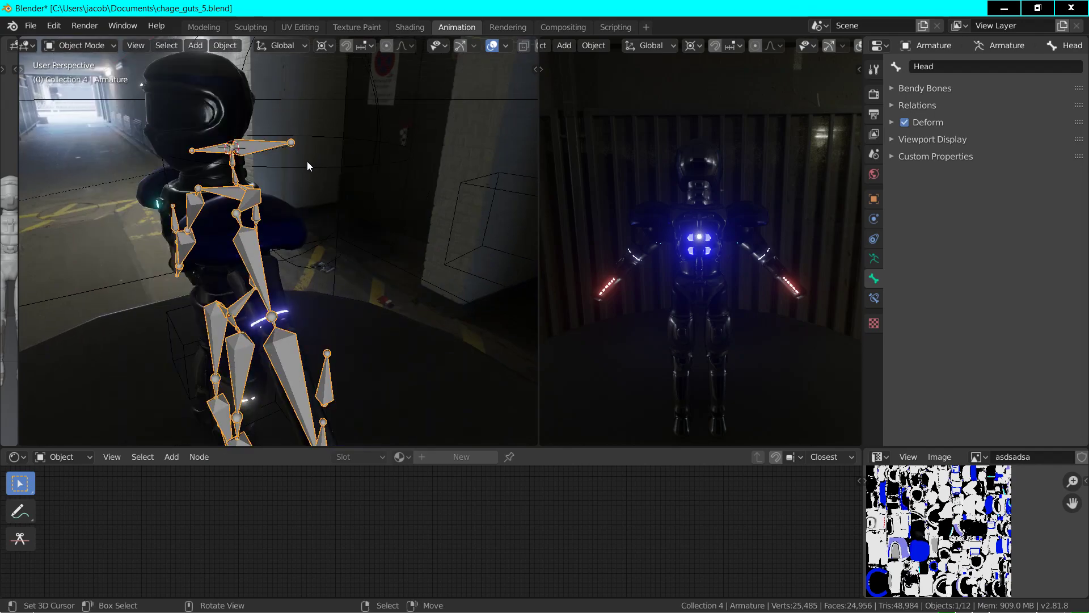
# - In Edit Mode, add the neck-side bone and parent the bones with Keep Offset
pyautogui.press('Tab')
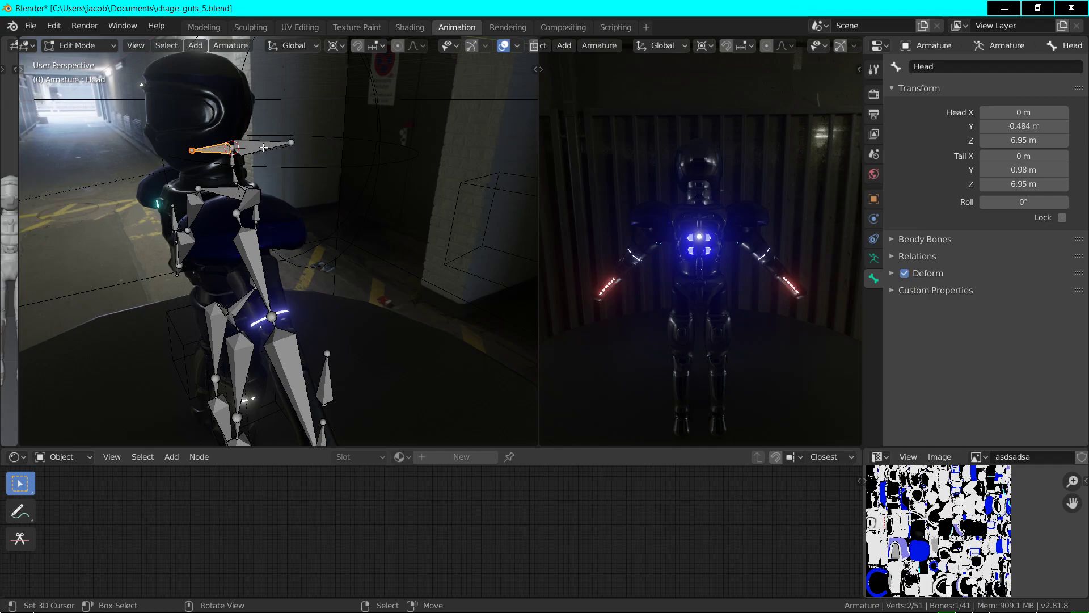
pyautogui.keyDown('shift'); pyautogui.click(266, 147); pyautogui.keyUp('shift')
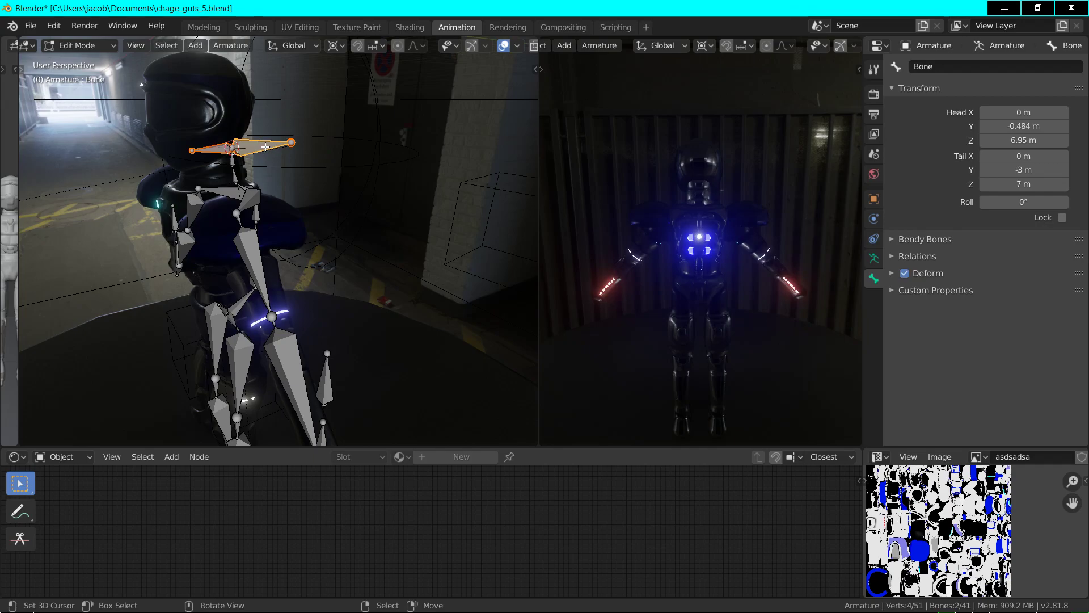
pyautogui.moveTo(243, 158); pyautogui.dragTo(251, 157, button='middle')
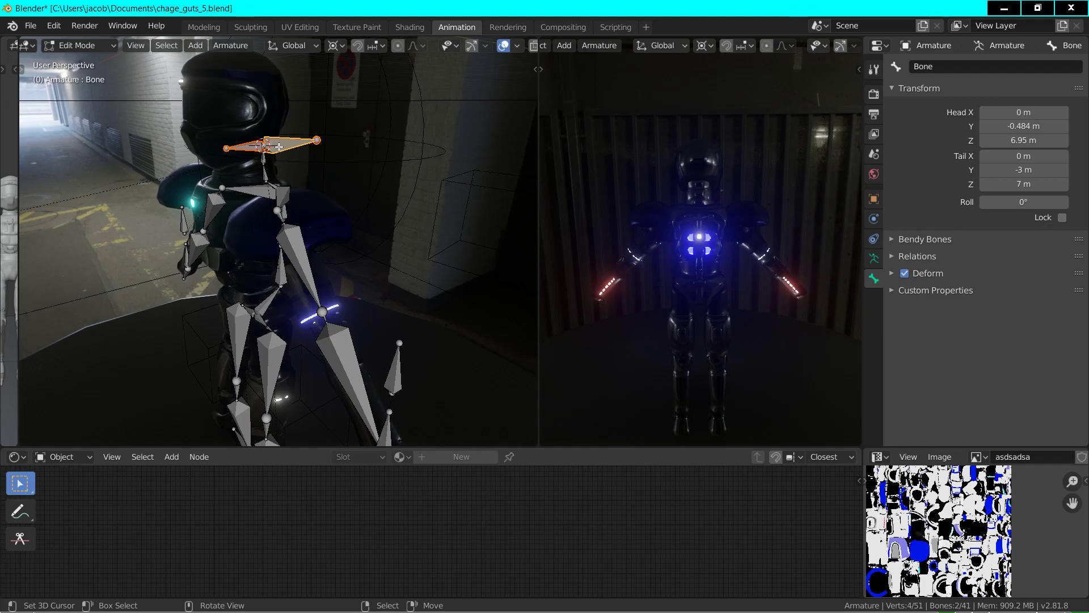
pyautogui.hotkey('ctrl', 'p')
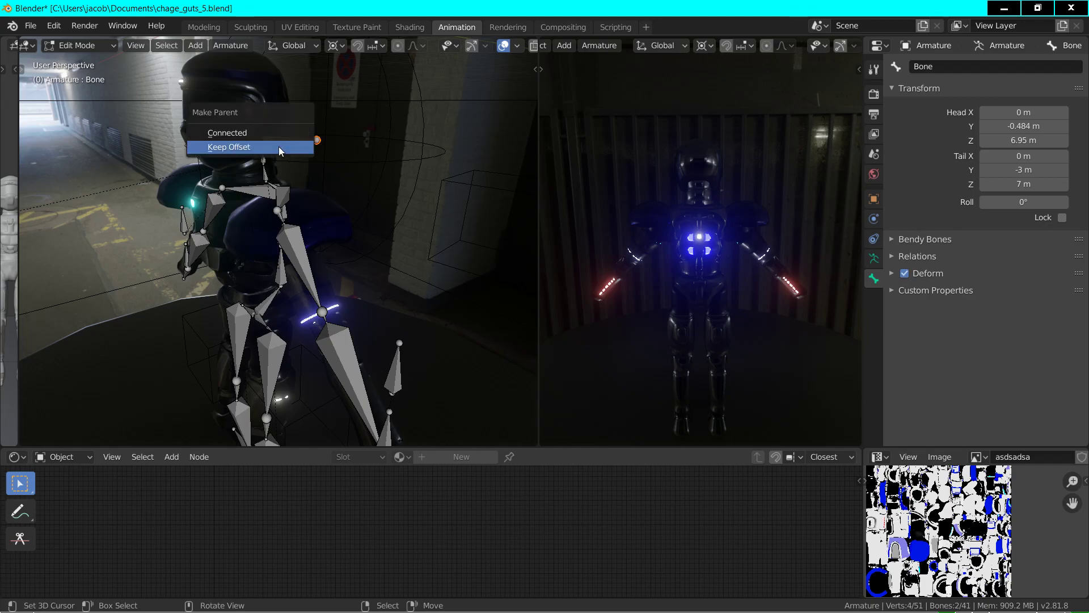
pyautogui.click(280, 151)
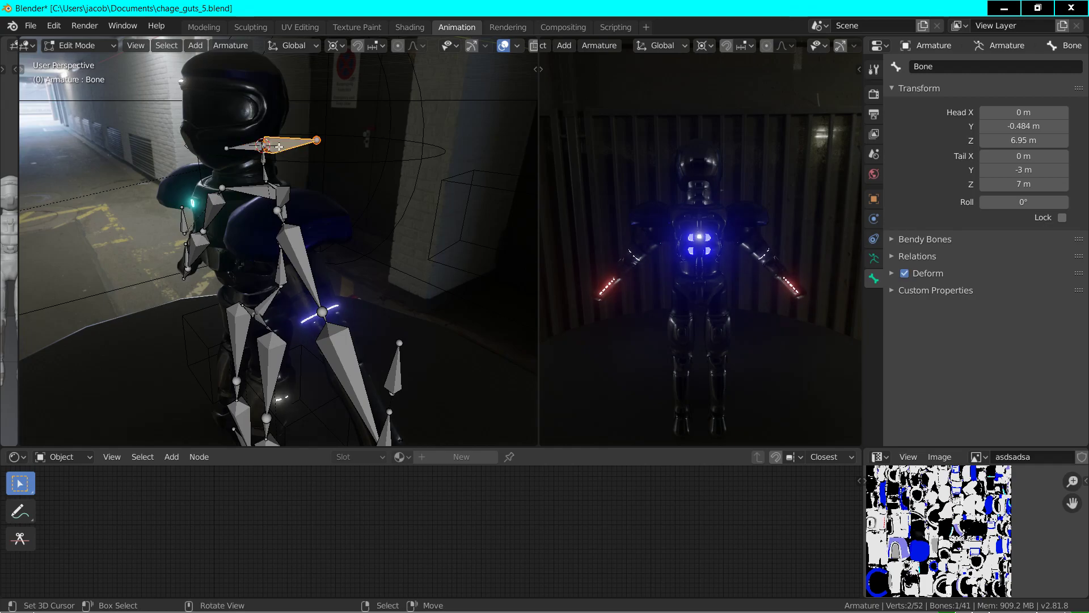
# - Confirm the Z test rotation, switch to Pose Mode, and cancel another Z rotation test
pyautogui.press('r')
pyautogui.press('z')
pyautogui.press('Return')
pyautogui.click(80, 46)
pyautogui.click(85, 92)
pyautogui.press('r')
pyautogui.press('z')
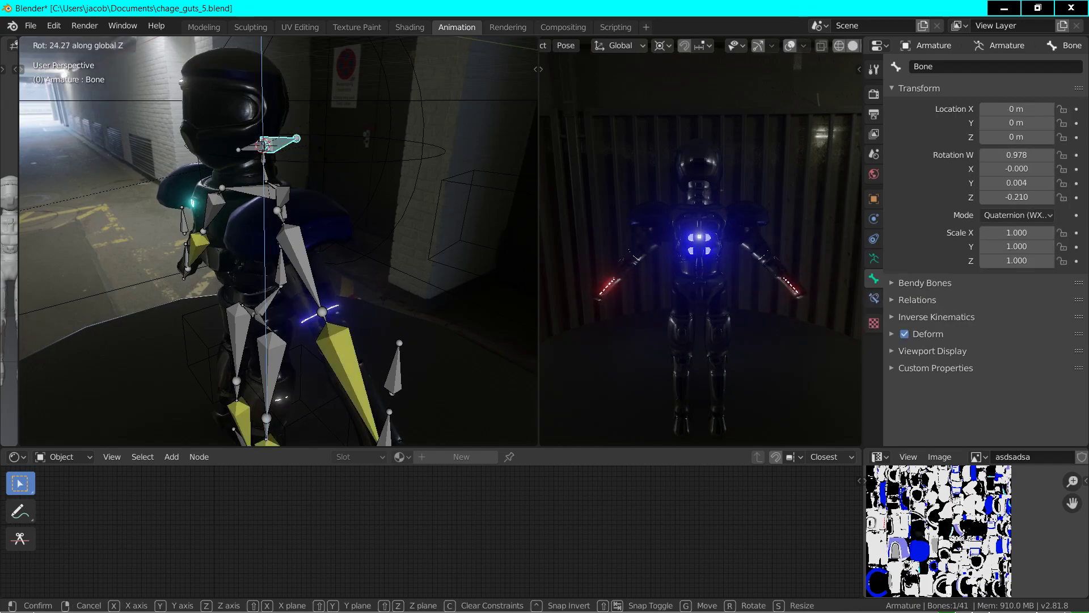
pyautogui.press('Escape')
# - Close in on the head and add an IK constraint on Neck1 targeting the bone across the head
pyautogui.hotkey('shift', '`')
pyautogui.press('s')
pyautogui.press('w')
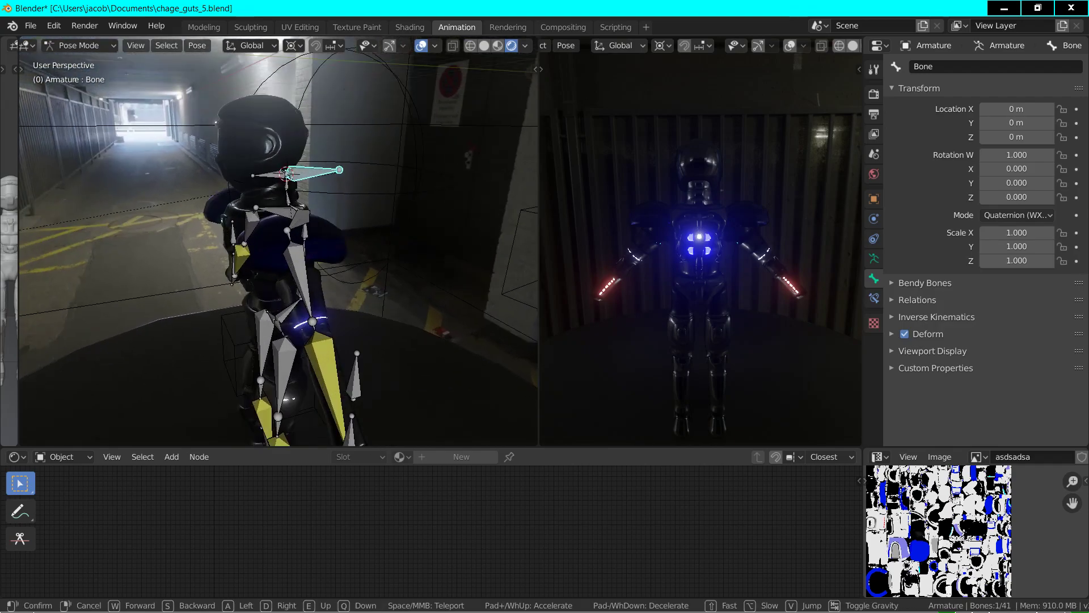
pyautogui.click(245, 168)
pyautogui.click(241, 146)
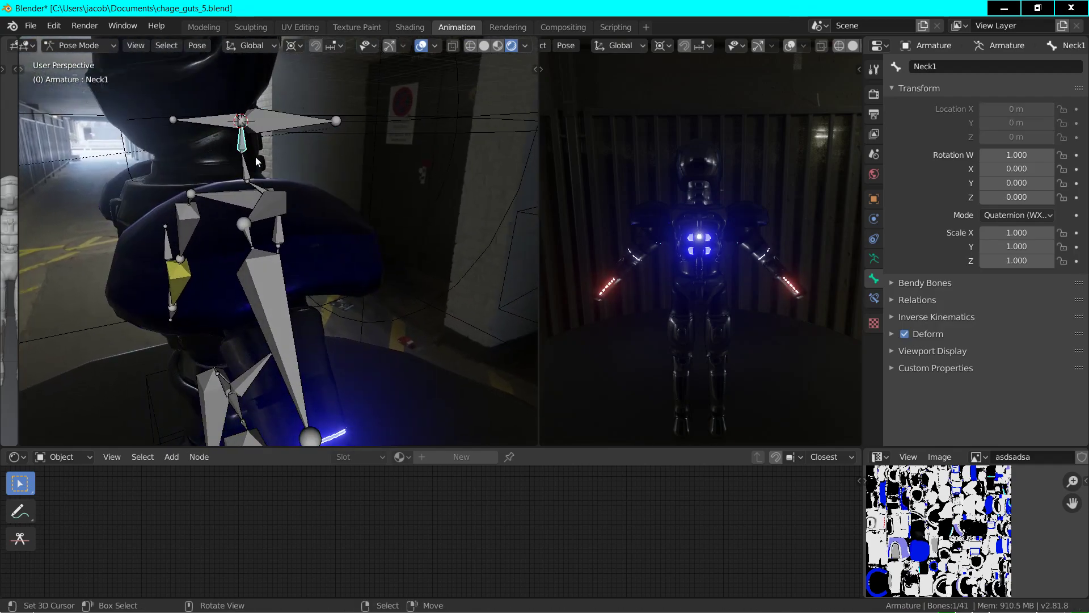
pyautogui.keyDown('shift'); pyautogui.click(264, 127); pyautogui.keyUp('shift')
pyautogui.keyDown('shift'); pyautogui.click(242, 146); pyautogui.keyUp('shift')
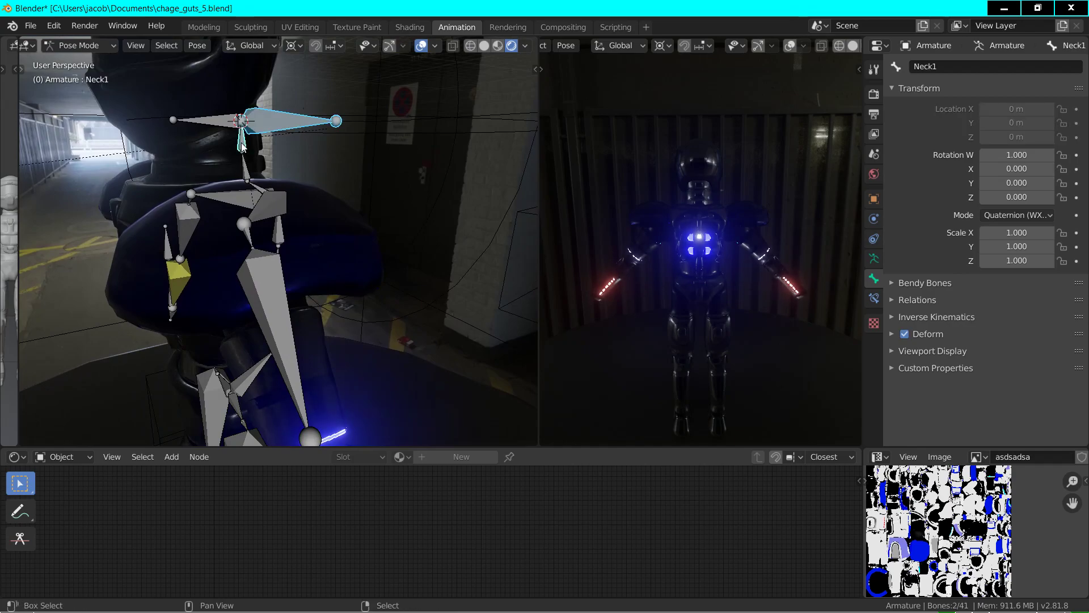
pyautogui.hotkey('shift', 'i')
pyautogui.click(243, 147)
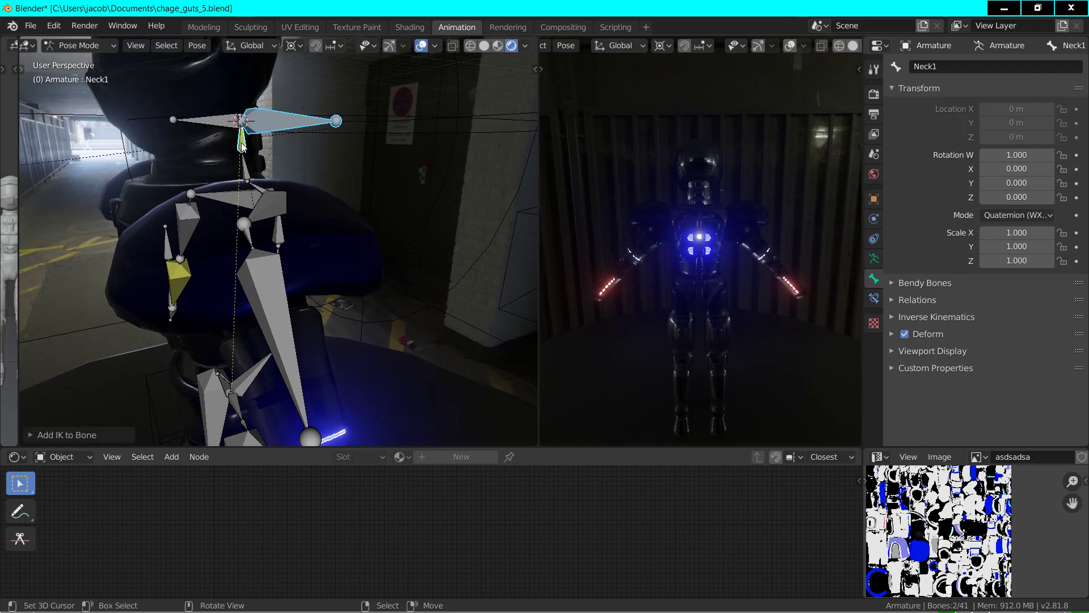
# - Select the root bone, test-move and Z-rotate the whole rig, cancelling both
pyautogui.click(273, 129)
pyautogui.press('g')
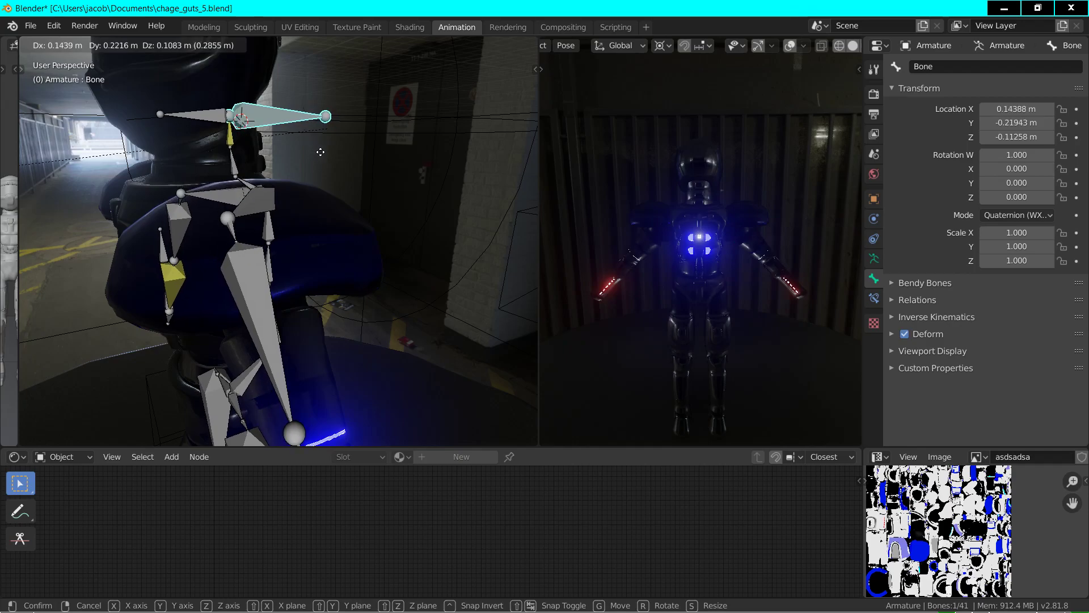
pyautogui.press('Escape')
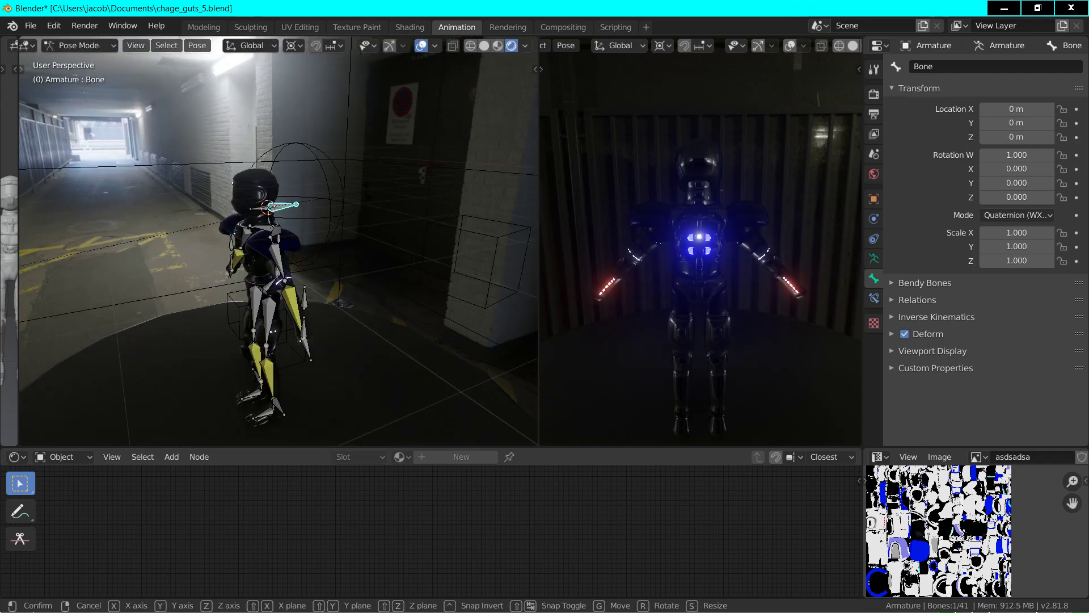
pyautogui.press('r')
pyautogui.press('z')
pyautogui.press('Escape')
pyautogui.scroll(3, 315, 204)
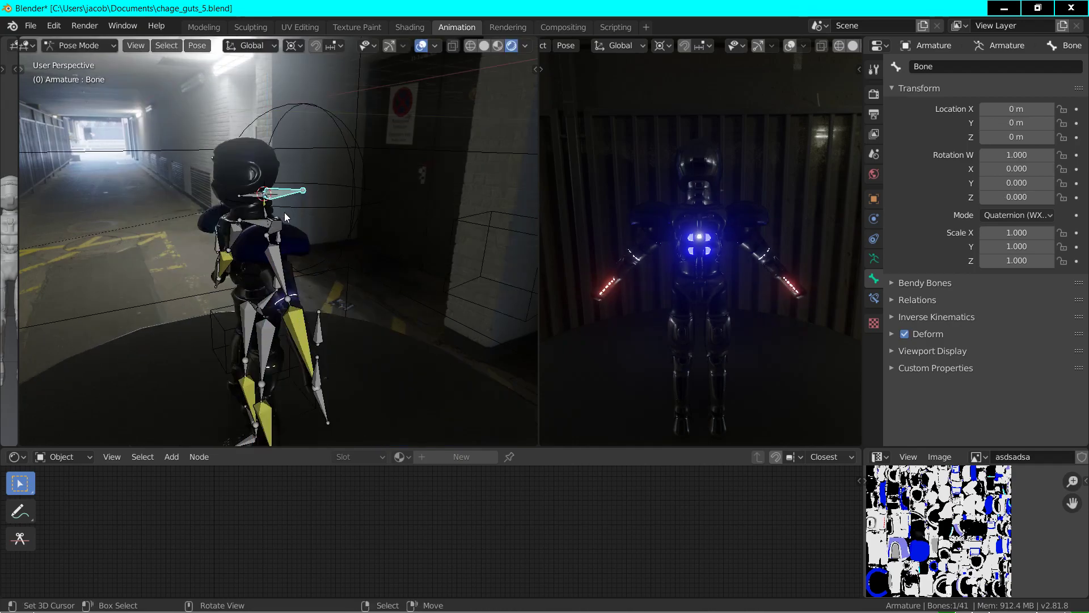
pyautogui.hotkey('shift', '`')
pyautogui.press('w')
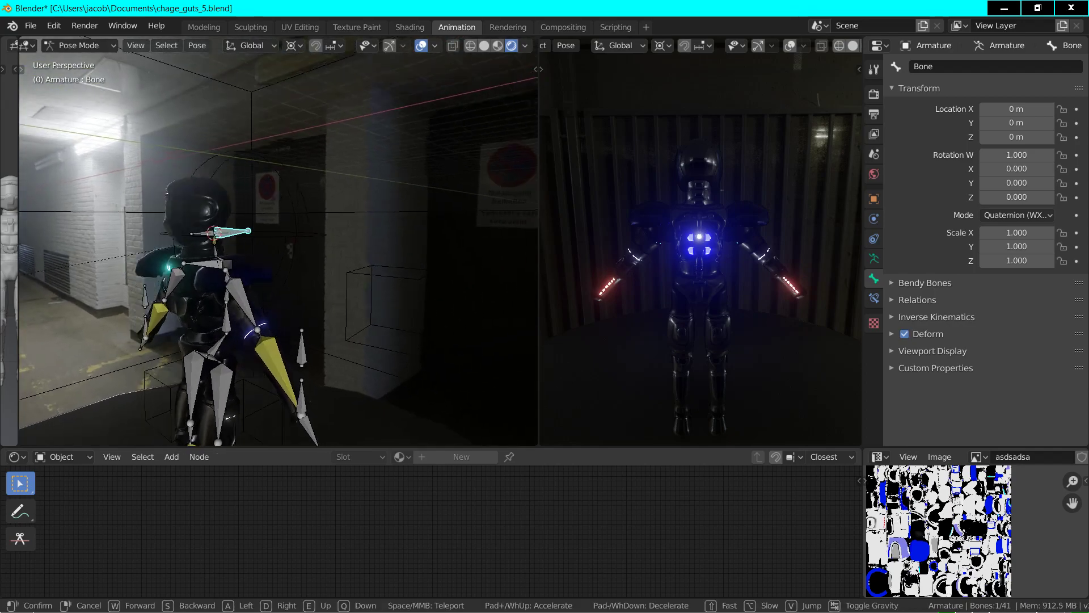
pyautogui.press('s')
pyautogui.press('s')
pyautogui.click(278, 241)
# - Toggle overlays off and on, then enter Edit Mode on the Lod2a.011 mesh
pyautogui.click(418, 47)
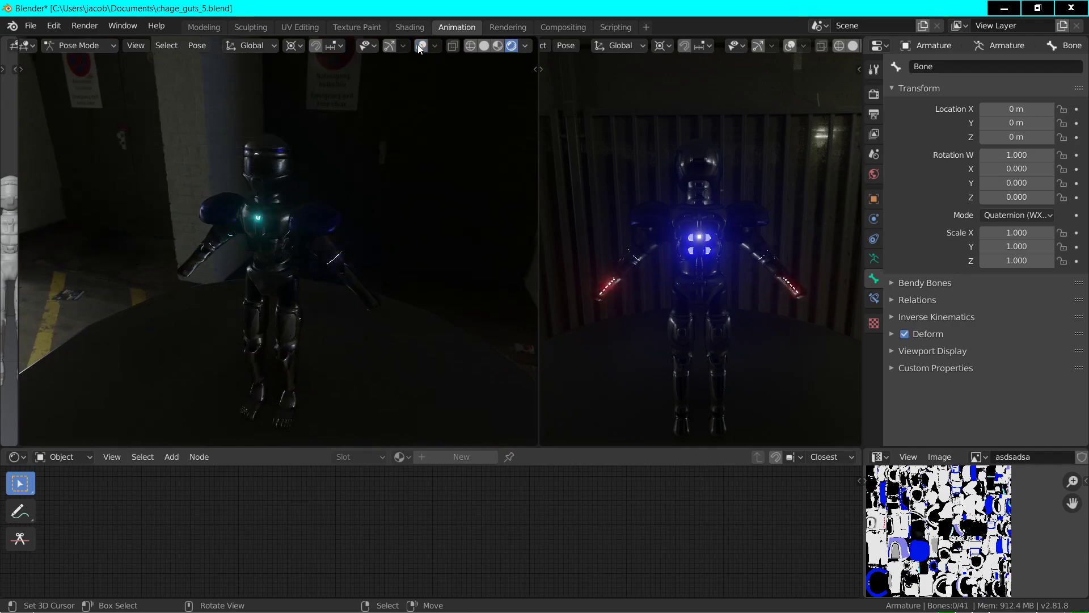
pyautogui.click(421, 47)
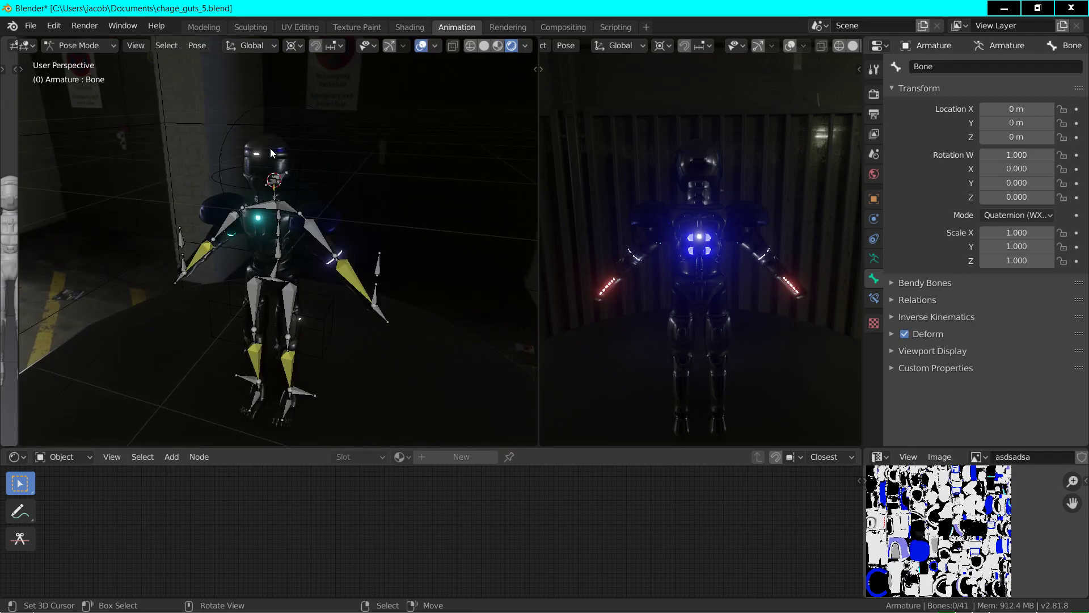
pyautogui.click(80, 45)
pyautogui.click(90, 59)
pyautogui.click(263, 151)
pyautogui.press('Tab')
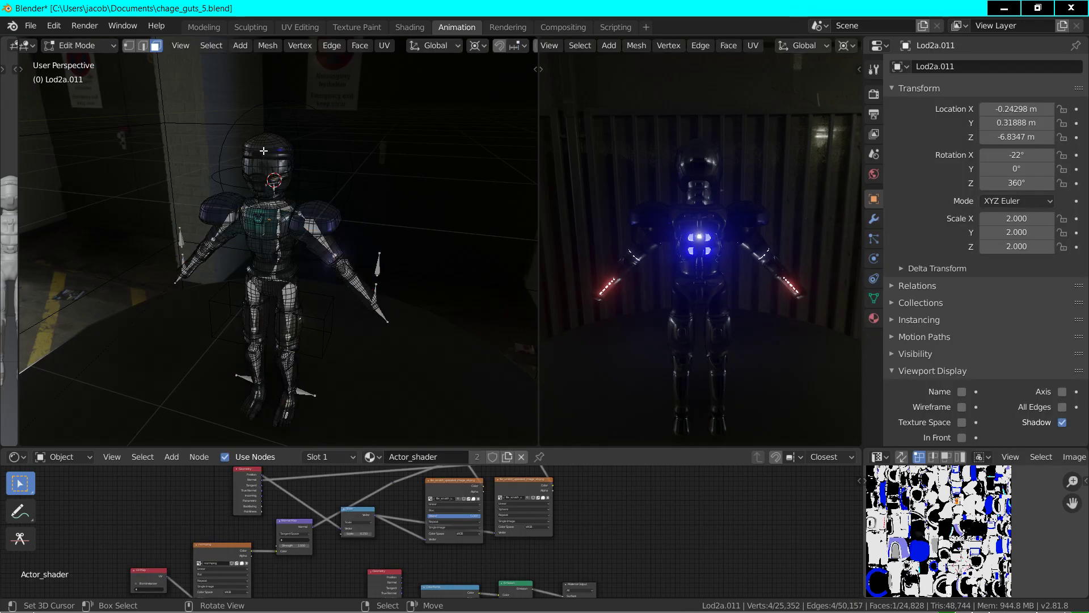
# - Grow the mesh selection over the whole helmet and visor
pyautogui.press('ctrl+KP_Add')
pyautogui.press('ctrl+KP_Add')
pyautogui.press('ctrl+KP_Add')
pyautogui.press('ctrl+KP_Add')
pyautogui.press('ctrl+KP_Add')
pyautogui.press('ctrl+KP_Add')
pyautogui.press('ctrl+KP_Add')
pyautogui.press('ctrl+KP_Add')
pyautogui.press('ctrl+KP_Add')
pyautogui.keyDown('shift'); pyautogui.rightClick(261, 167); pyautogui.keyUp('shift')
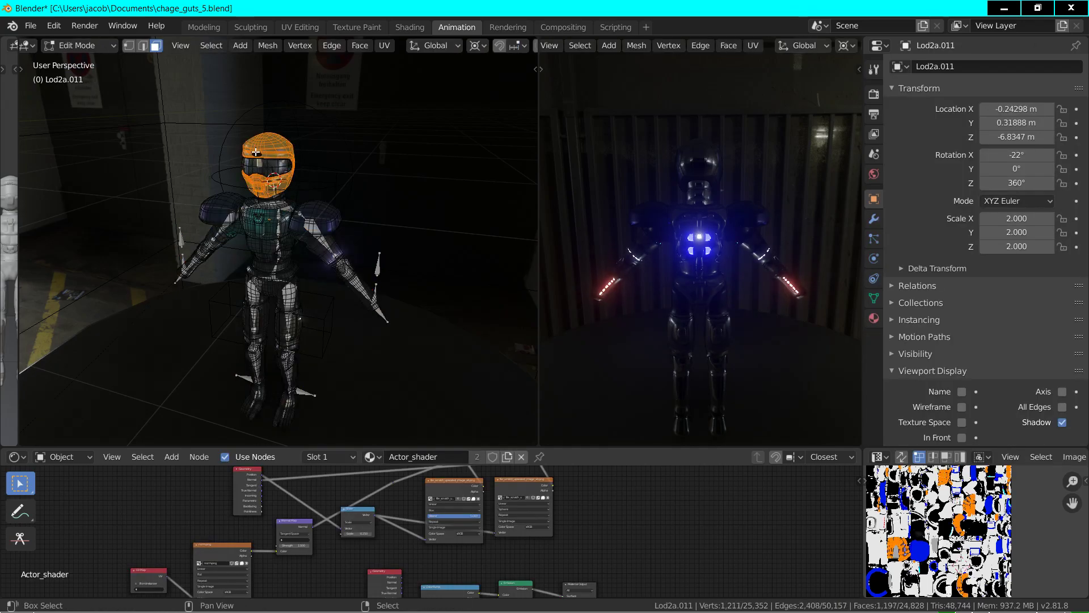
pyautogui.press('ctrl+KP_Add')
pyautogui.press('ctrl+KP_Add')
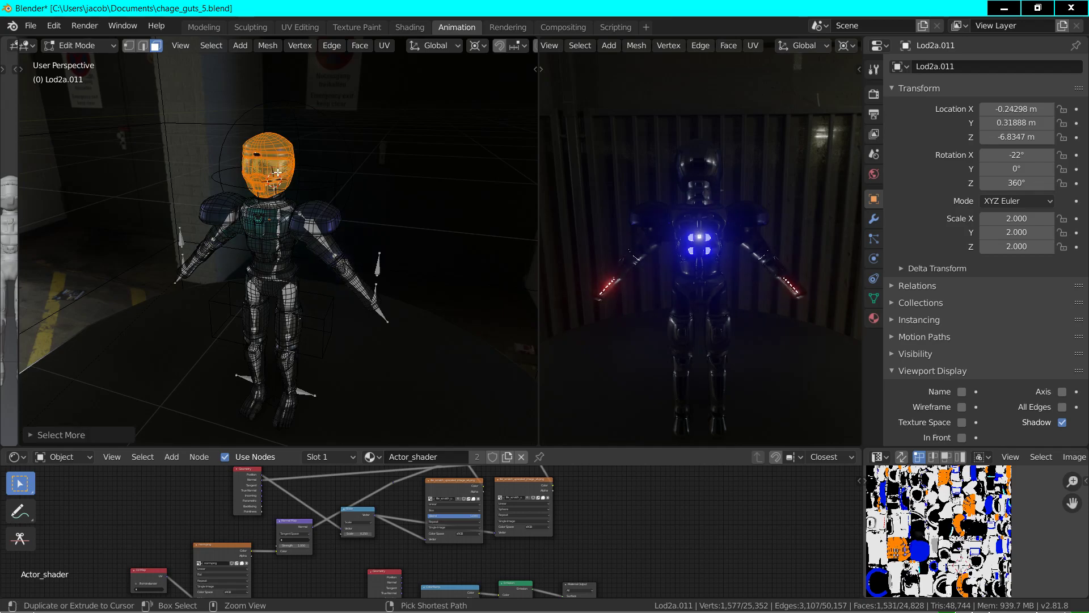
pyautogui.scroll(5, 249, 118)
pyautogui.scroll(-4, 250, 119)
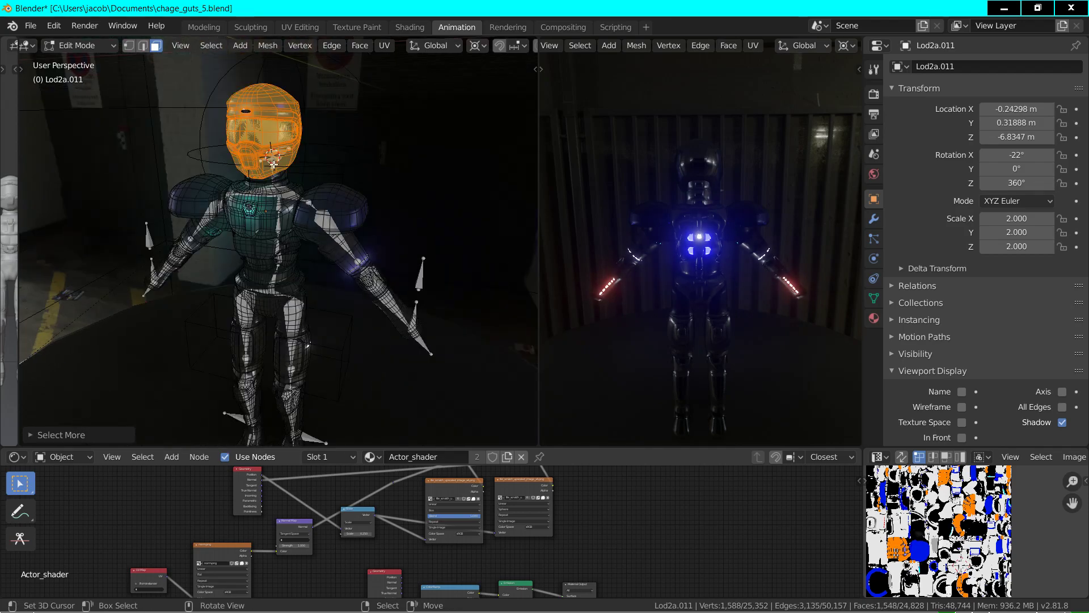
pyautogui.press('ctrl+KP_Add')
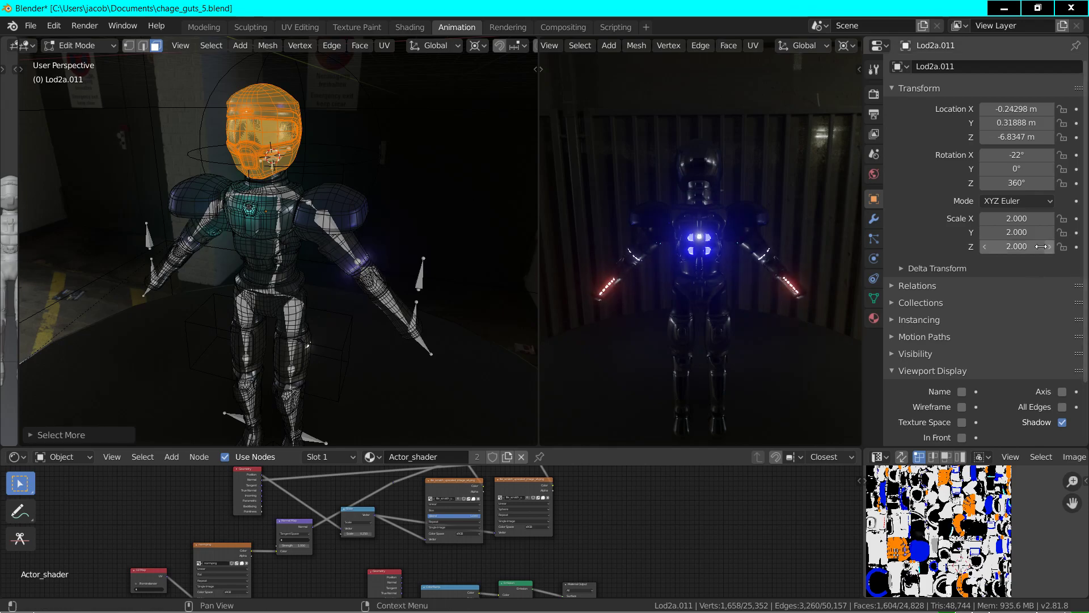
# - Assign the selected helmet vertices to the Head vertex group in Object Data properties
pyautogui.click(878, 241)
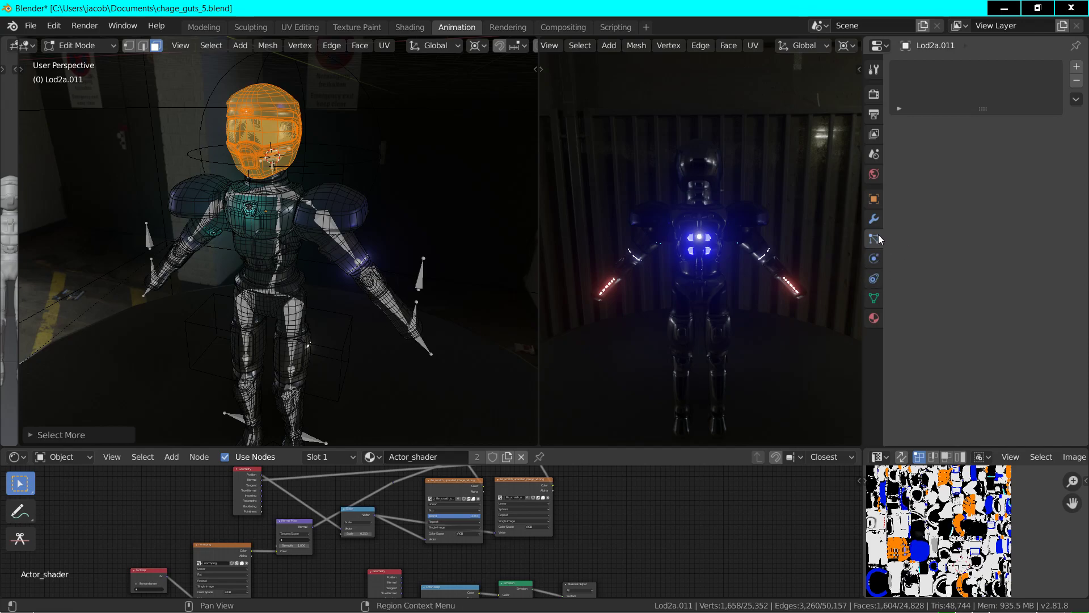
pyautogui.click(875, 295)
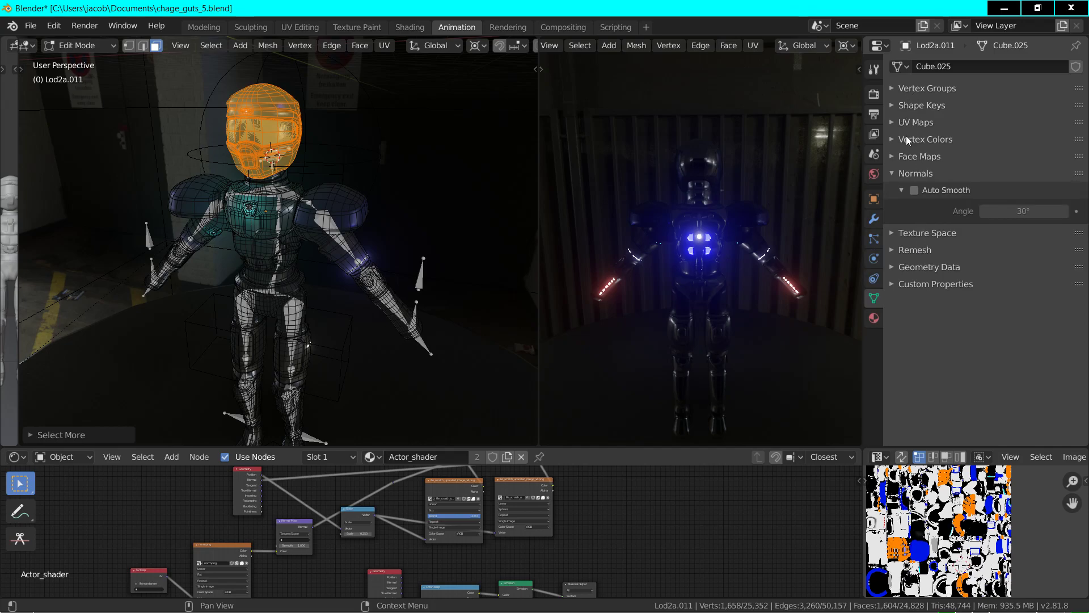
pyautogui.click(906, 90)
pyautogui.scroll(-4, 934, 159)
pyautogui.scroll(10, 934, 159)
pyautogui.scroll(-6, 934, 159)
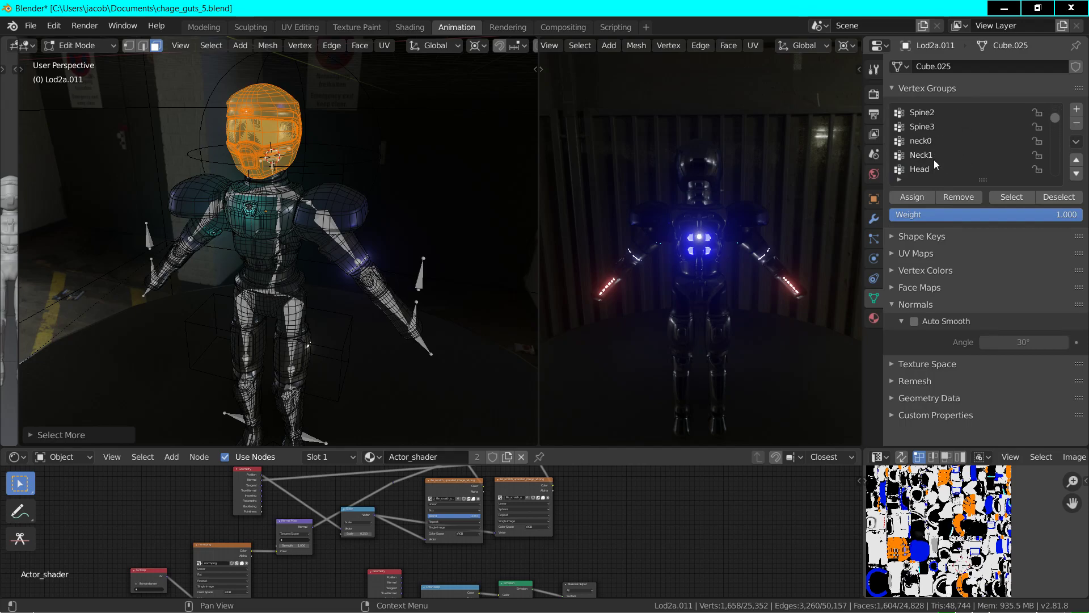
pyautogui.click(930, 124)
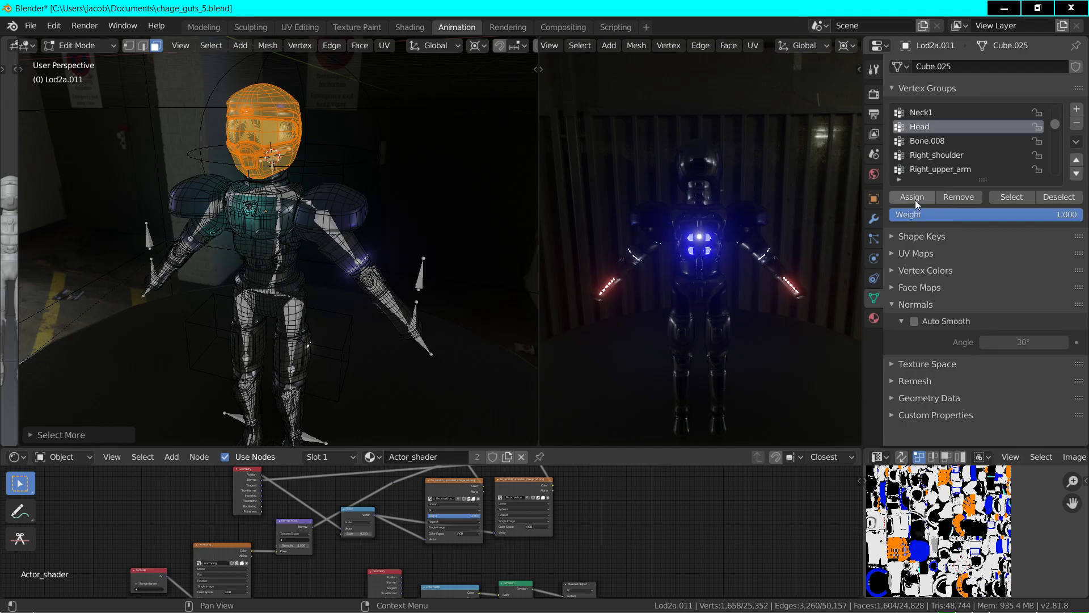
pyautogui.click(912, 197)
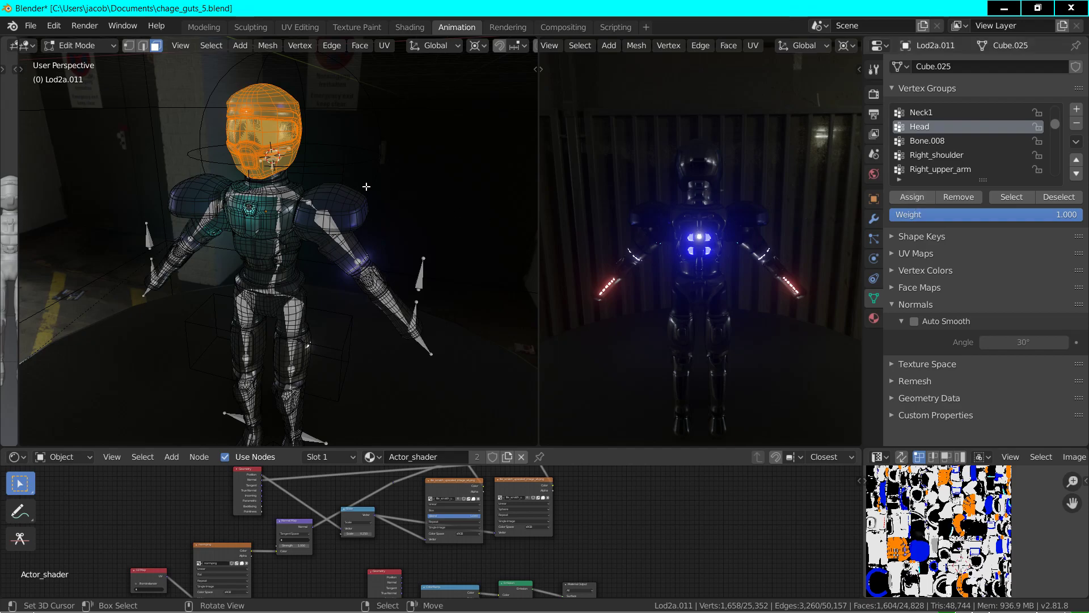
pyautogui.press('Tab')
# - Select the armature and switch it into Pose Mode
pyautogui.moveTo(358, 187); pyautogui.dragTo(322, 193, button='middle')
pyautogui.rightClick(270, 157)
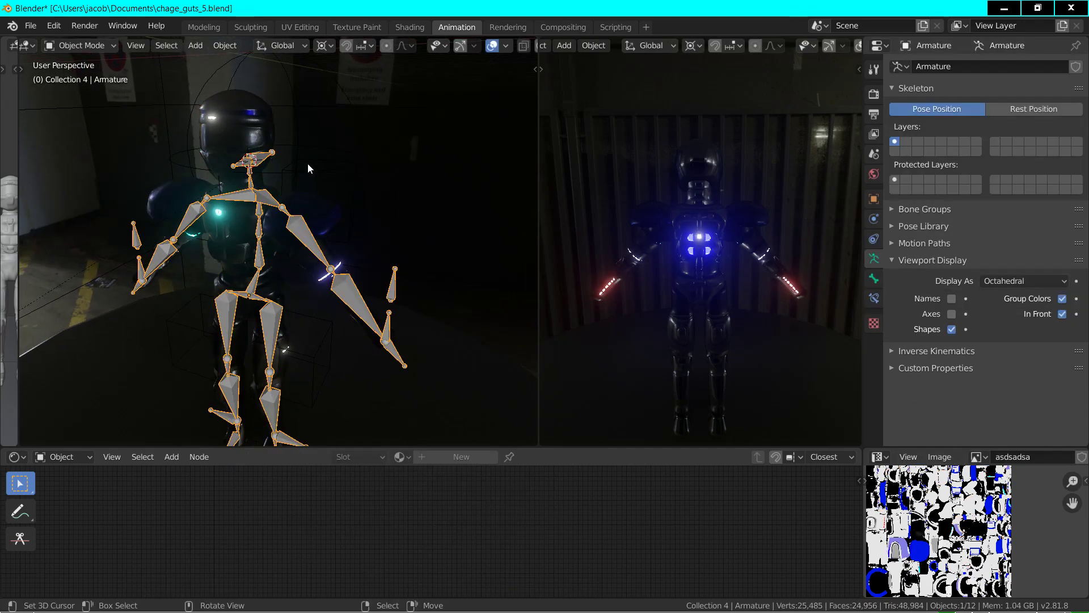
pyautogui.click(82, 46)
pyautogui.click(92, 64)
pyautogui.click(74, 46)
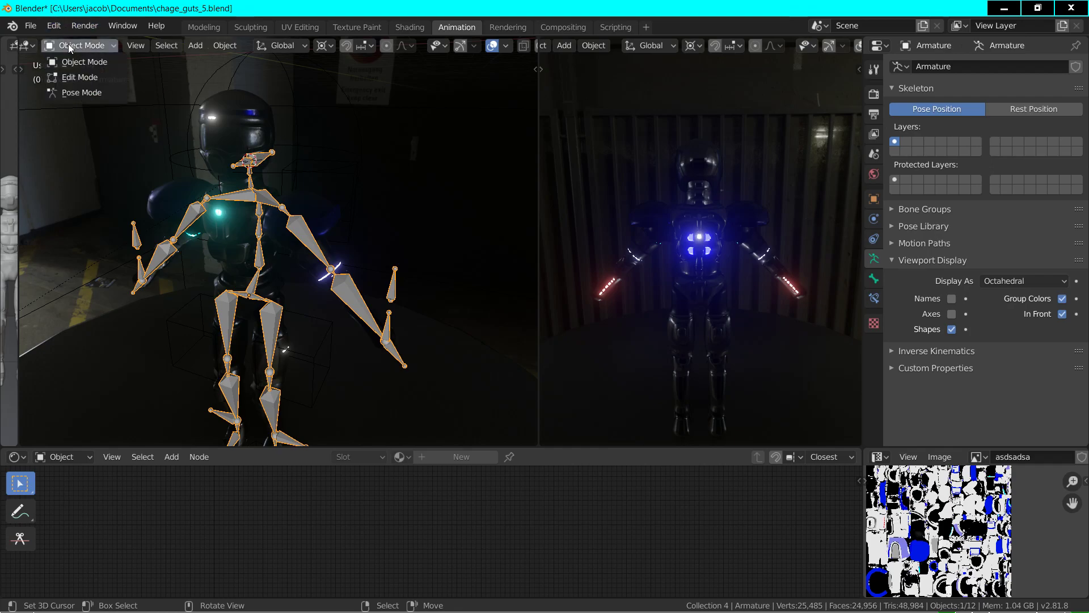
pyautogui.click(93, 94)
# - Test-turn the head bone around Z, then cancel so it faces forward
pyautogui.click(268, 159)
pyautogui.press('r')
pyautogui.press('z')
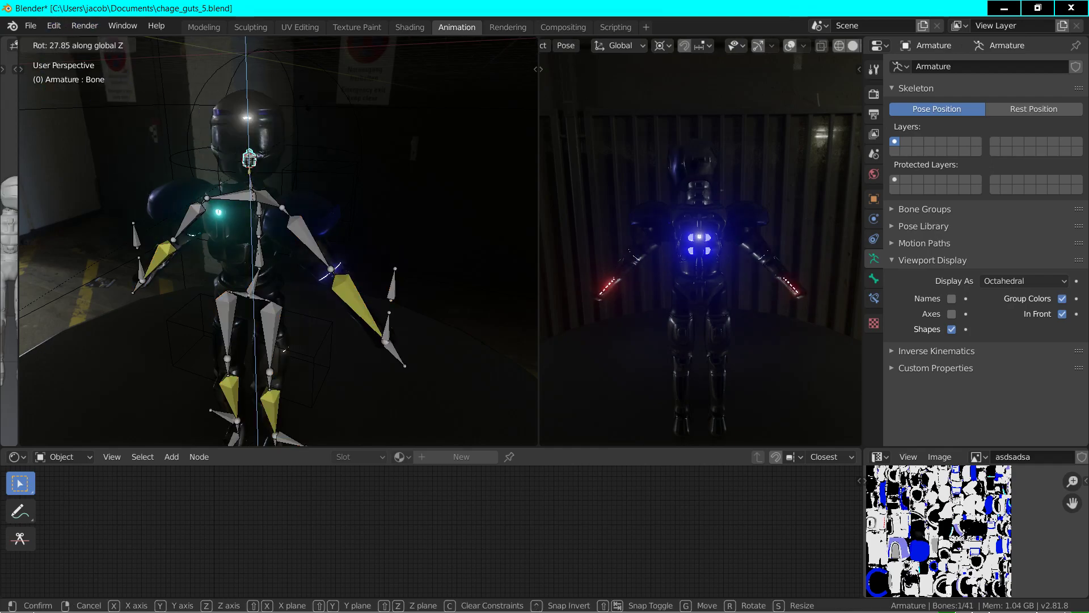
pyautogui.rightClick(317, 110)
# - Move to a close-up of the neck, deselect the head bone, and return to Object Mode
pyautogui.hotkey('shift', '`')
pyautogui.press('w')
pyautogui.press('d')
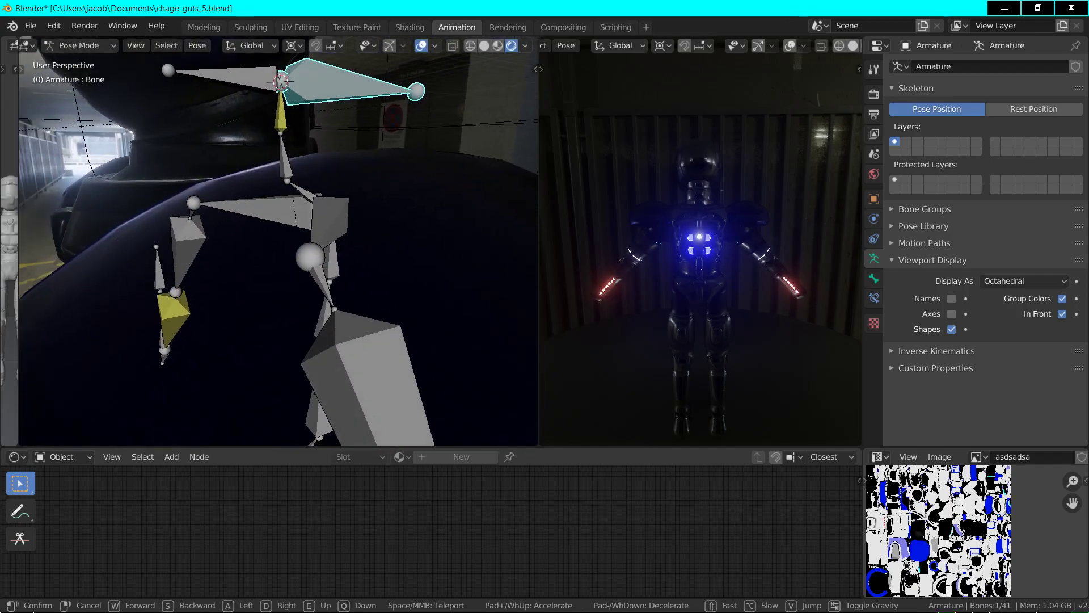
pyautogui.press('s')
pyautogui.click(276, 236)
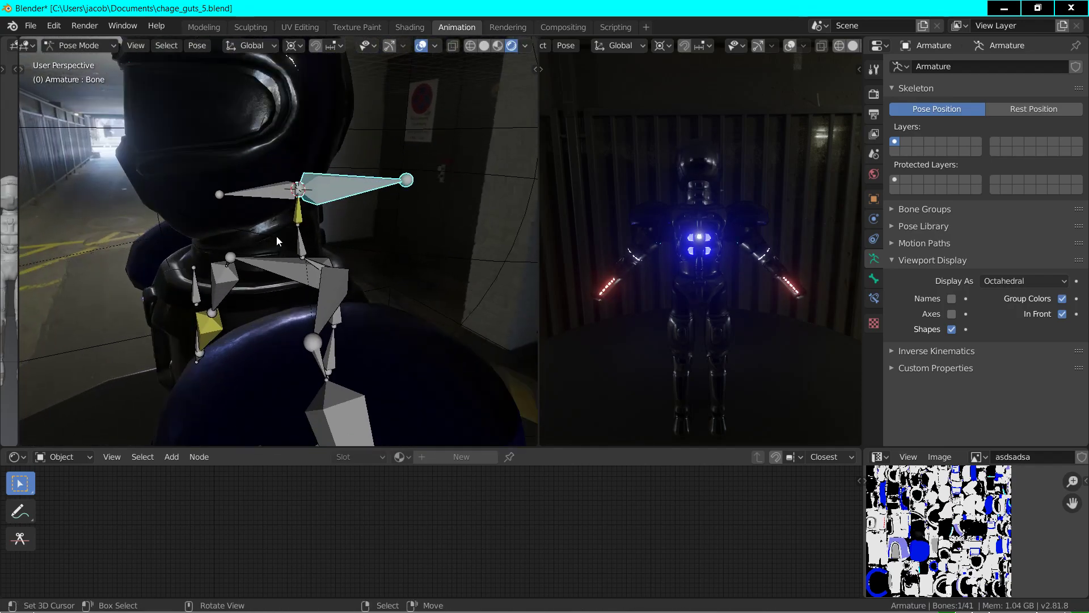
pyautogui.click(277, 236)
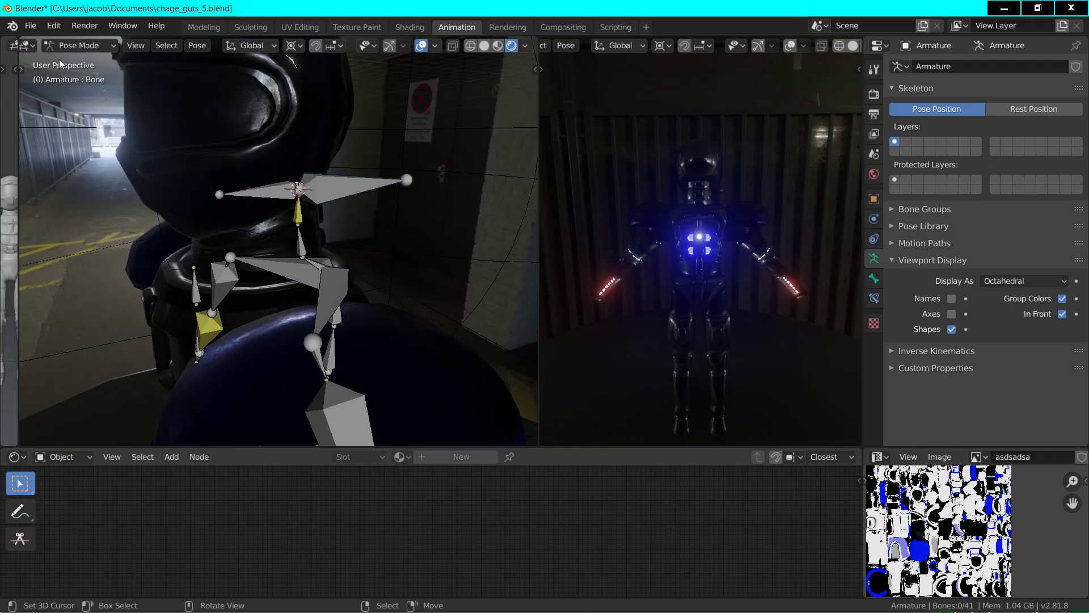
pyautogui.click(80, 47)
pyautogui.click(87, 63)
# - Select the face loop at the helmet's lower rim, adjust its width, and assign it to the vertex group
pyautogui.click(276, 226)
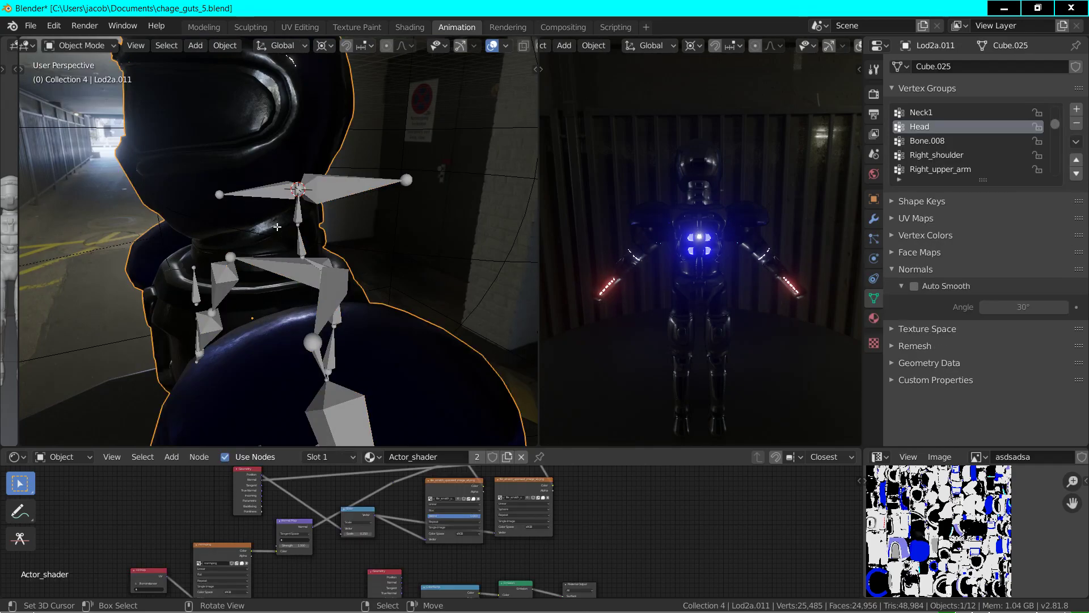
pyautogui.press('Tab')
pyautogui.click(241, 236)
pyautogui.keyDown('alt'); pyautogui.rightClick(252, 232); pyautogui.keyUp('alt')
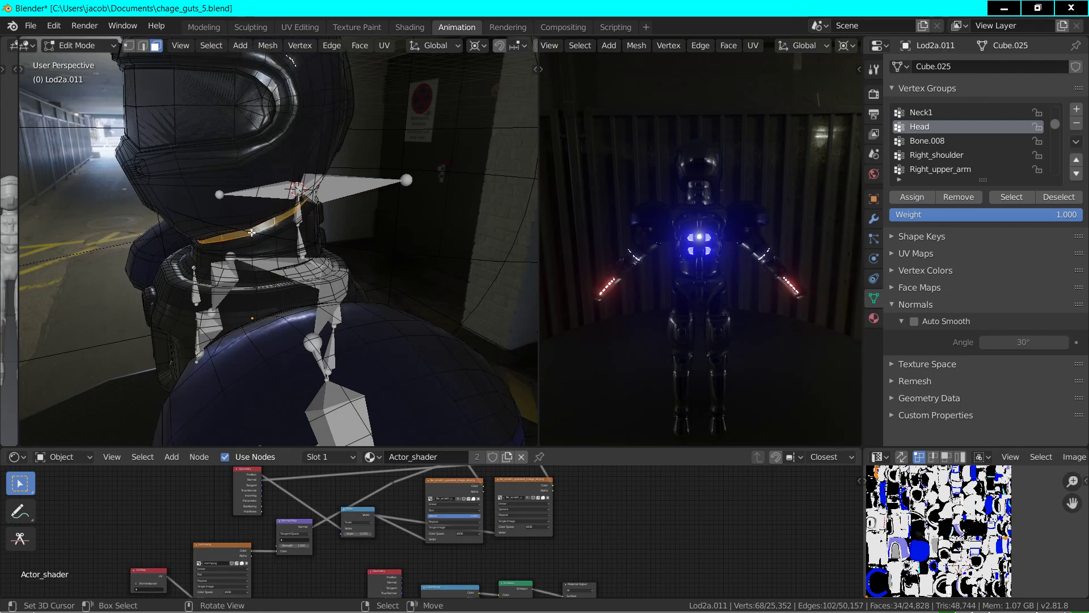
pyautogui.press('ctrl+KP_Add')
pyautogui.press('ctrl+KP_Add')
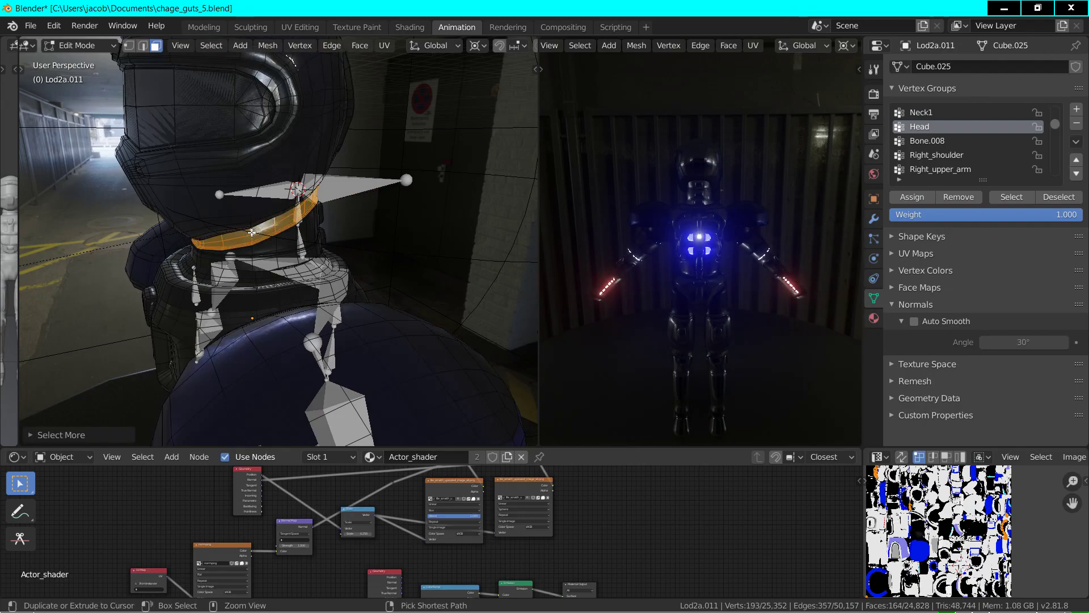
pyautogui.press('ctrl+KP_Add')
pyautogui.press('ctrl+KP_Subtract')
pyautogui.click(925, 197)
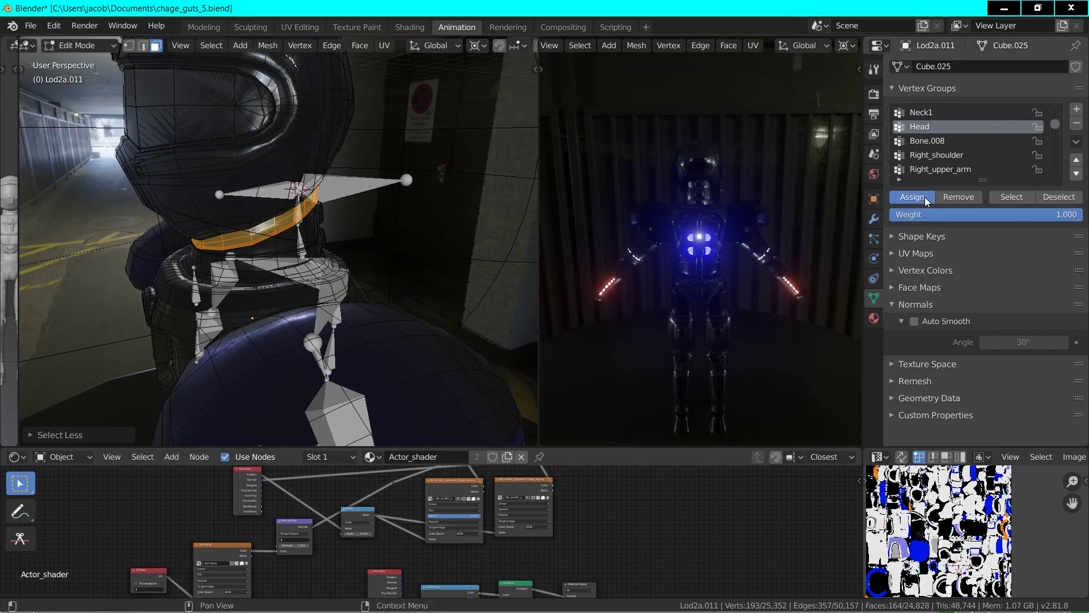
# - Select the neck band under the helmet and assign it to the Neck1 vertex group
pyautogui.keyDown('alt'); pyautogui.click(277, 250); pyautogui.keyUp('alt')
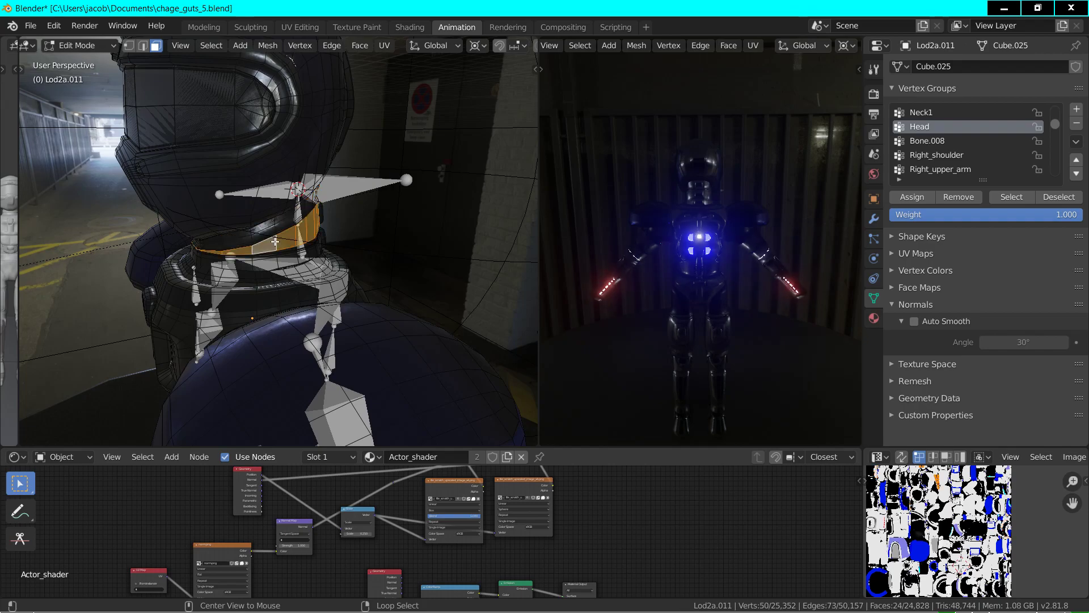
pyautogui.keyDown('alt'); pyautogui.keyDown('shift'); pyautogui.click(281, 255); pyautogui.keyUp('shift'); pyautogui.keyUp('alt')
pyautogui.press('ctrl+KP_Add')
pyautogui.press('ctrl+KP_Add')
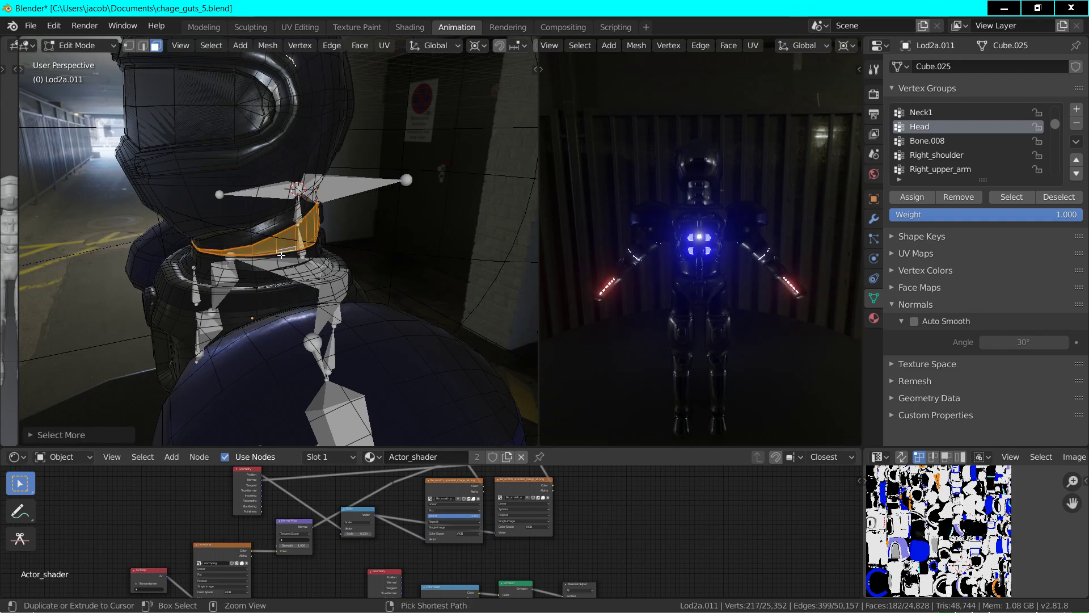
pyautogui.press('ctrl+KP_Add')
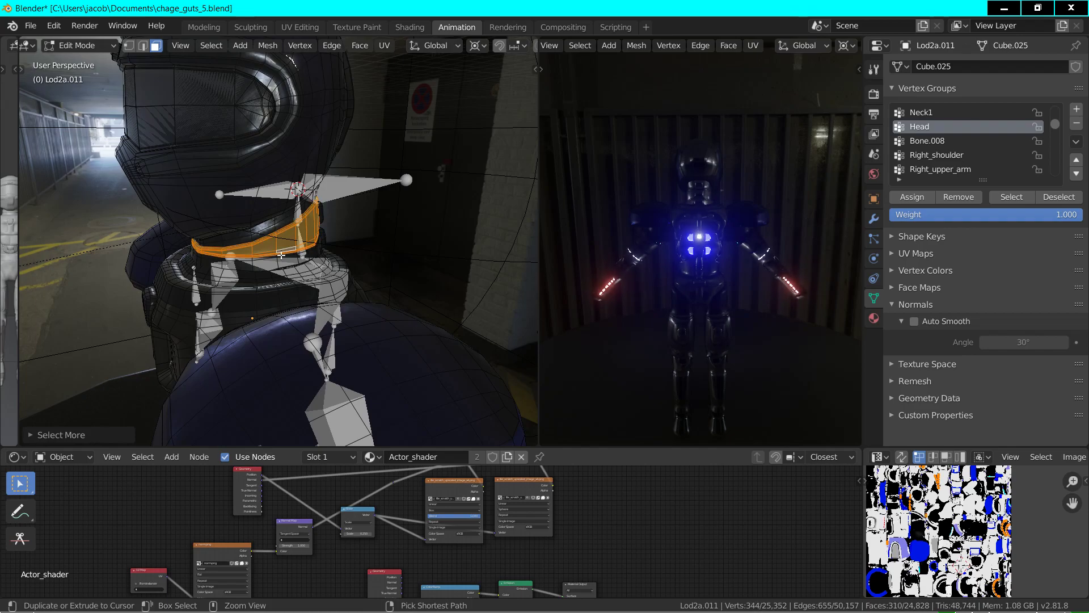
pyautogui.press('ctrl+KP_Subtract')
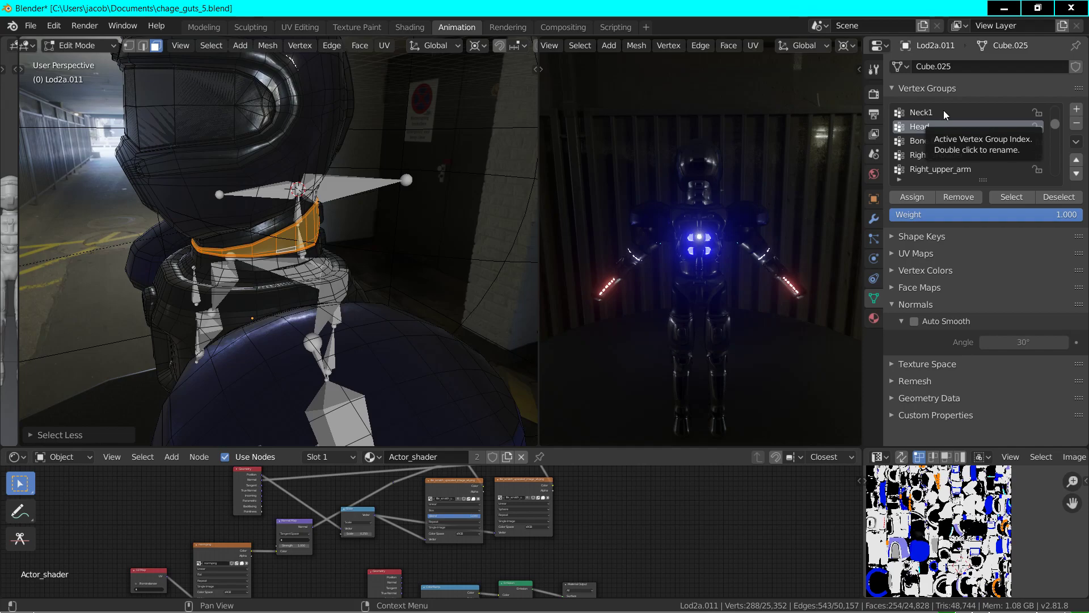
pyautogui.scroll(1, 918, 114)
pyautogui.scroll(2, 924, 118)
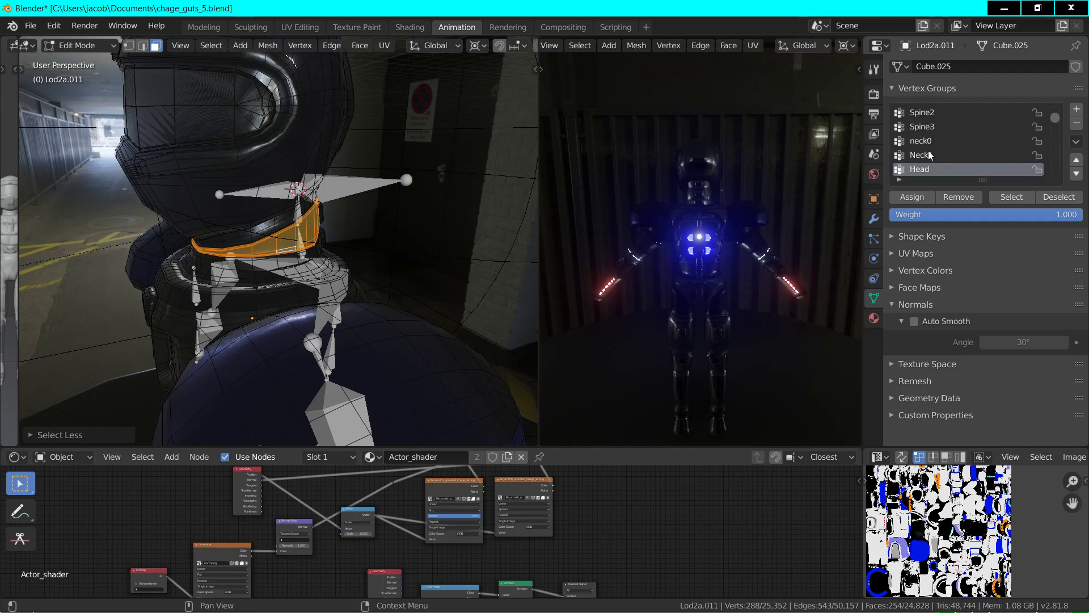
pyautogui.click(924, 154)
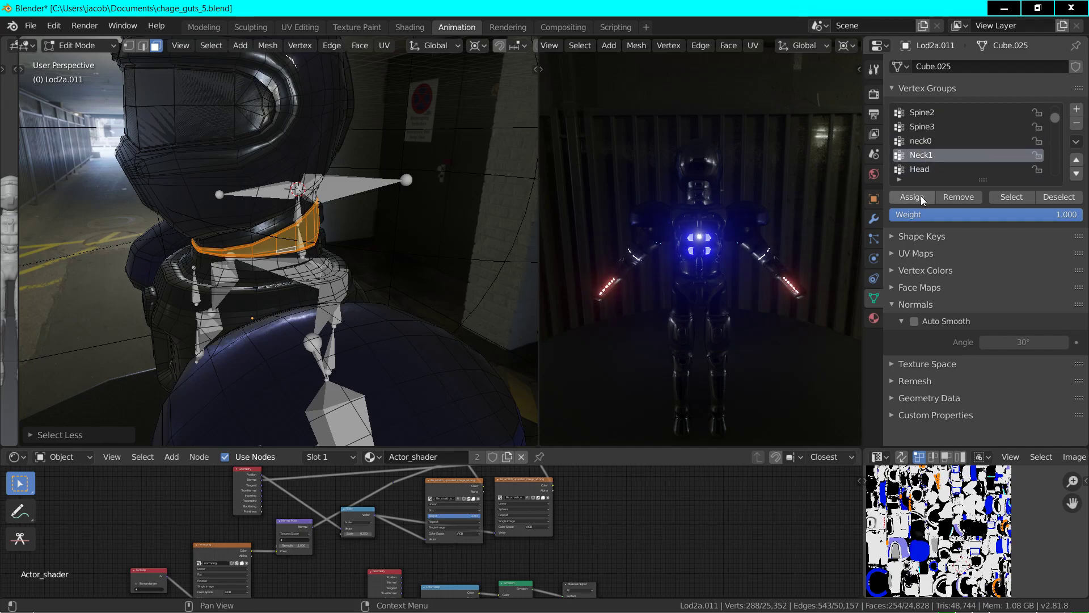
pyautogui.click(921, 195)
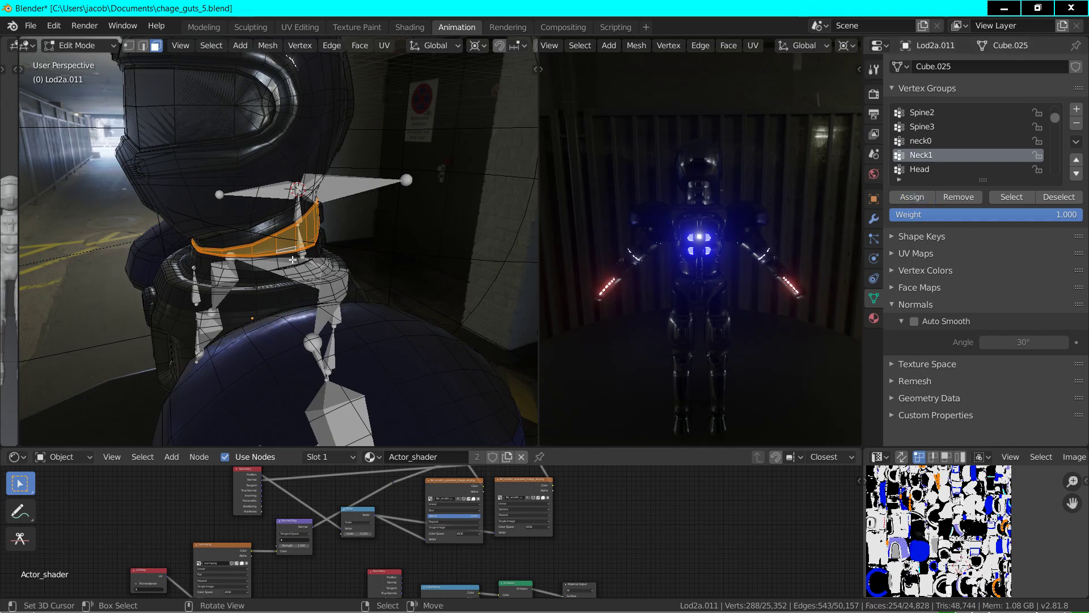
# - Select the collar band, grow it by one ring, and assign it to neck0
pyautogui.hotkey('shift', '`')
pyautogui.press('w')
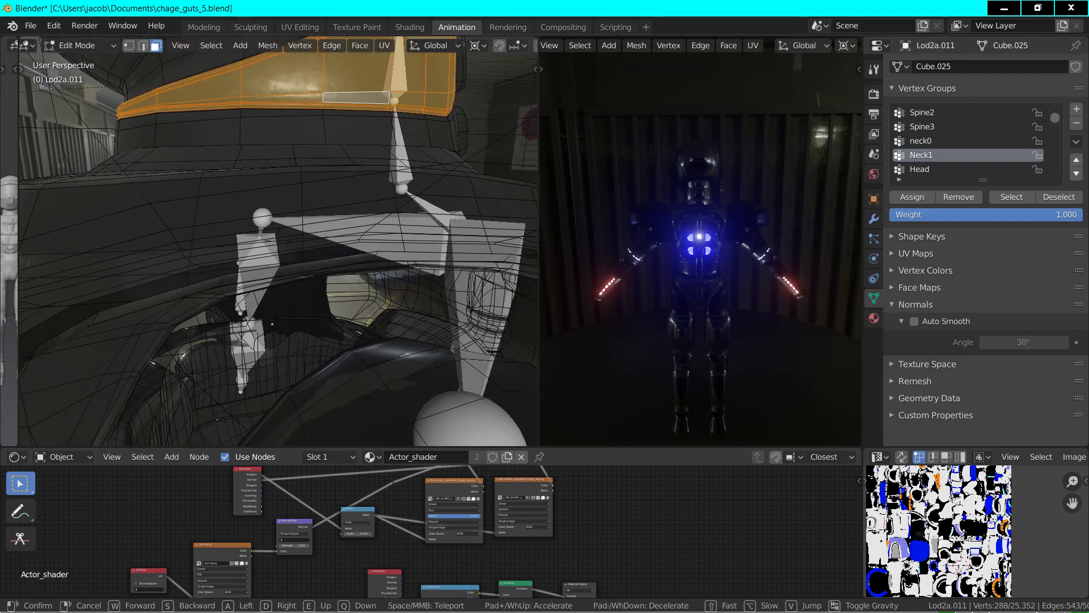
pyautogui.click(274, 188)
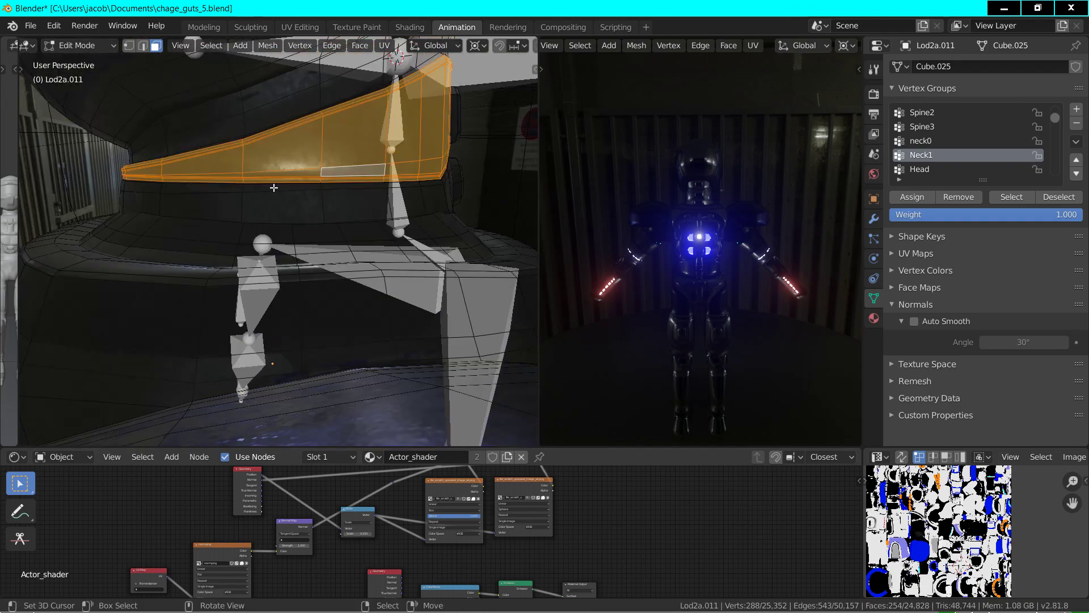
pyautogui.keyDown('alt'); pyautogui.click(325, 200); pyautogui.keyUp('alt')
pyautogui.press('ctrl+KP_Add')
pyautogui.hotkey('shift', '`')
pyautogui.press('w')
pyautogui.press('d')
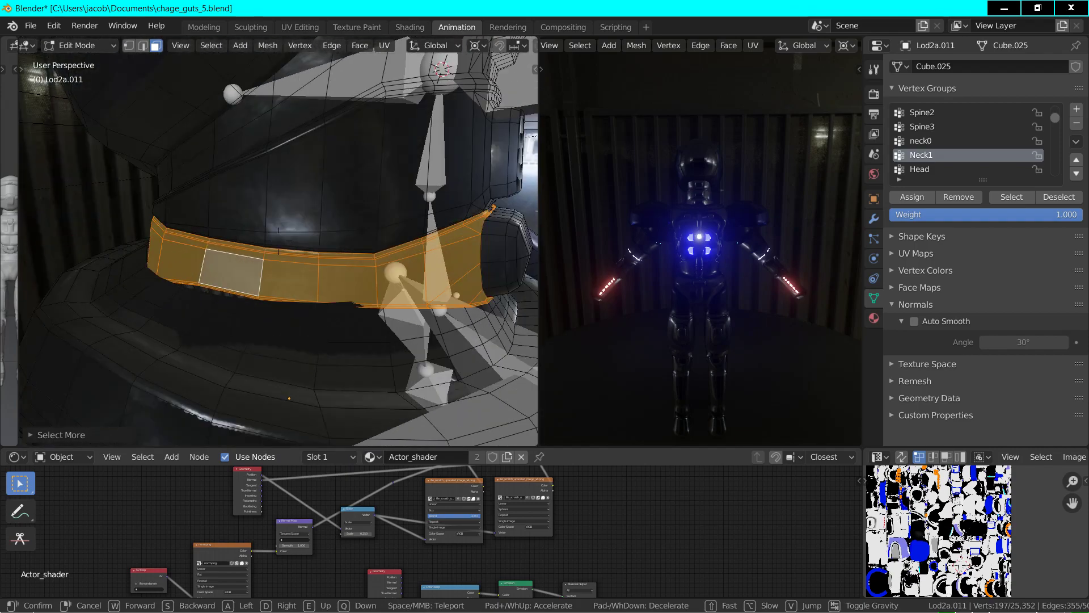
pyautogui.press('Return')
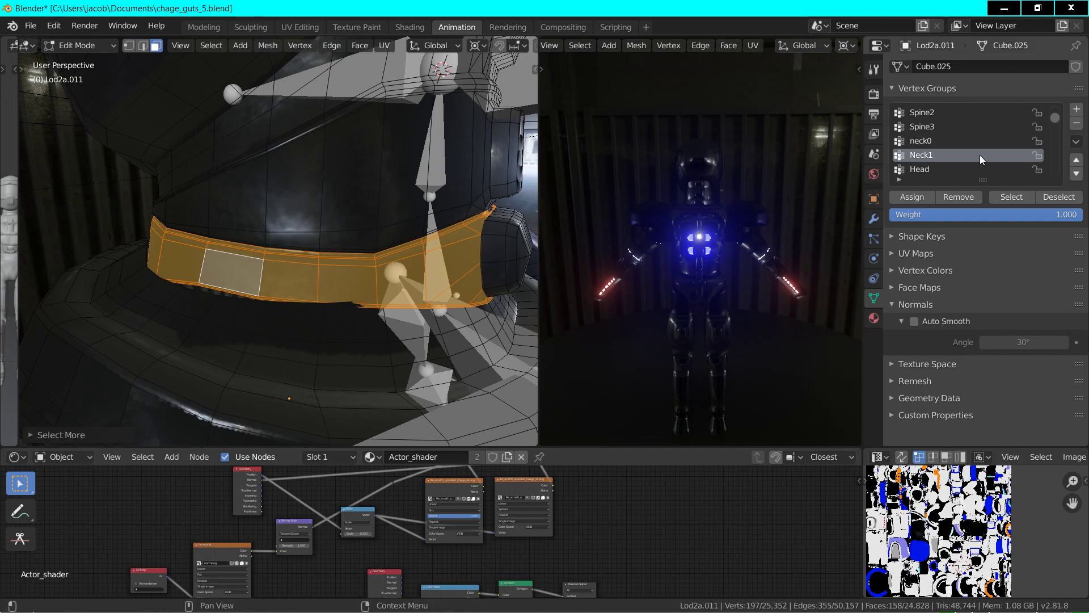
pyautogui.click(922, 139)
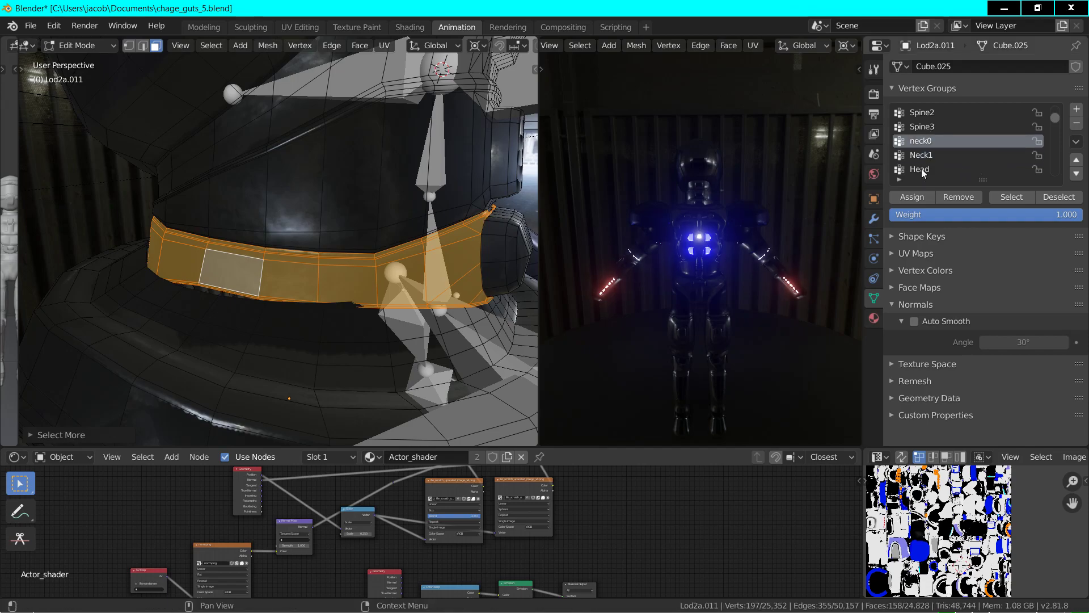
pyautogui.click(914, 200)
# - Put the armature in Pose Mode and test-rotate the head bone around Z, then cancel
pyautogui.press('Tab')
pyautogui.scroll(-8, 437, 237)
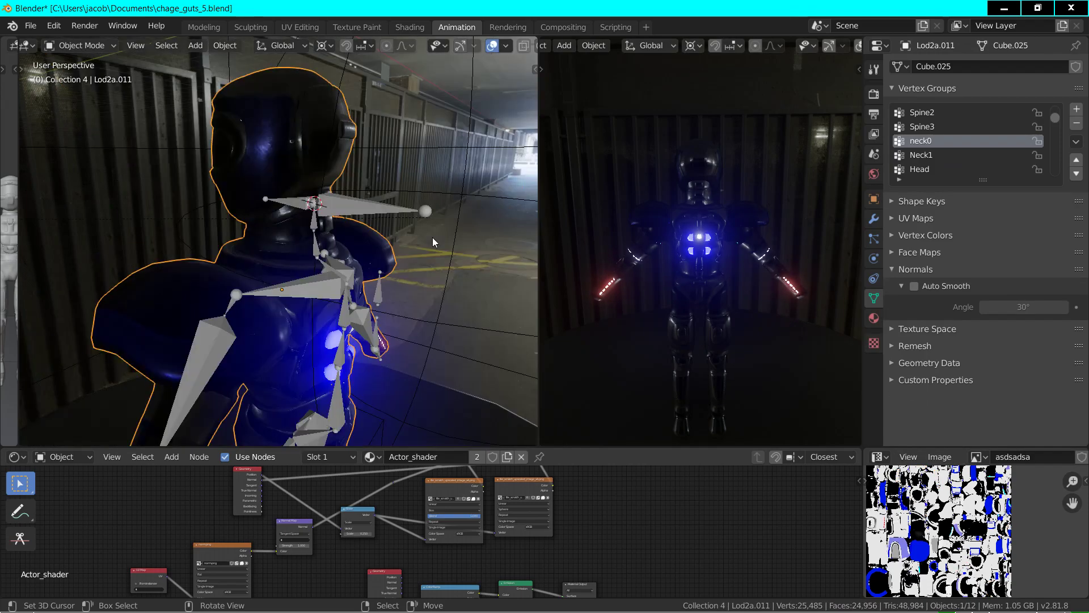
pyautogui.rightClick(394, 226)
pyautogui.rightClick(397, 219)
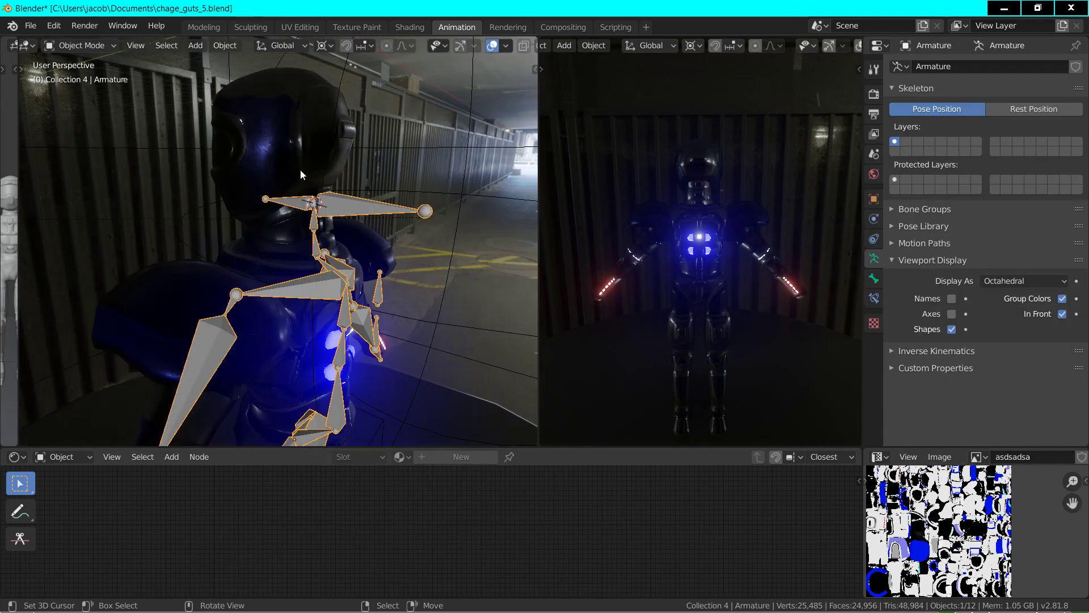
pyautogui.click(83, 45)
pyautogui.click(68, 93)
pyautogui.click(388, 210)
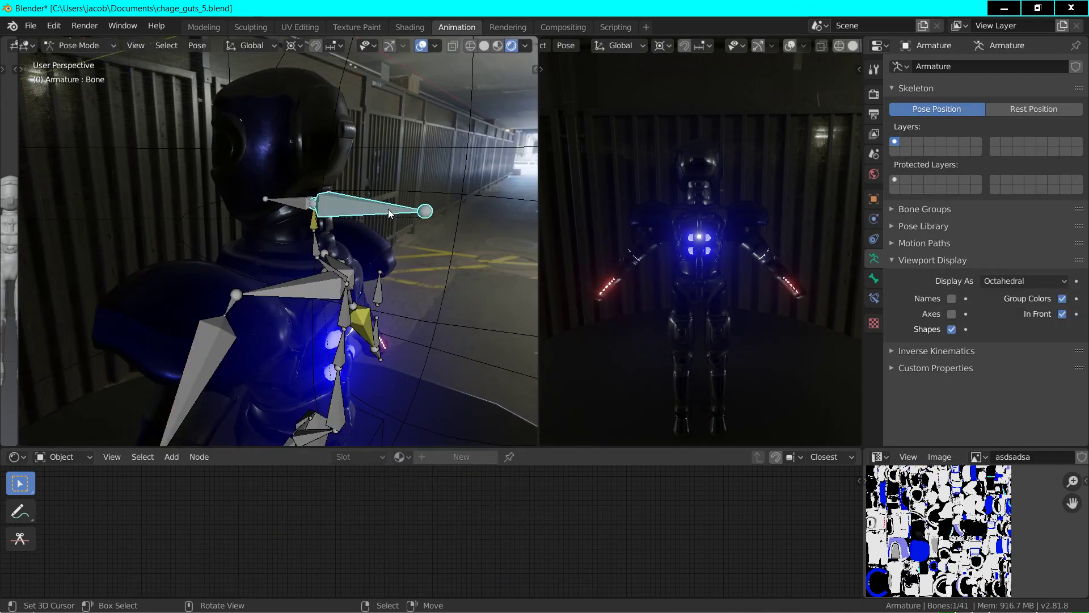
pyautogui.press('r')
pyautogui.press('z')
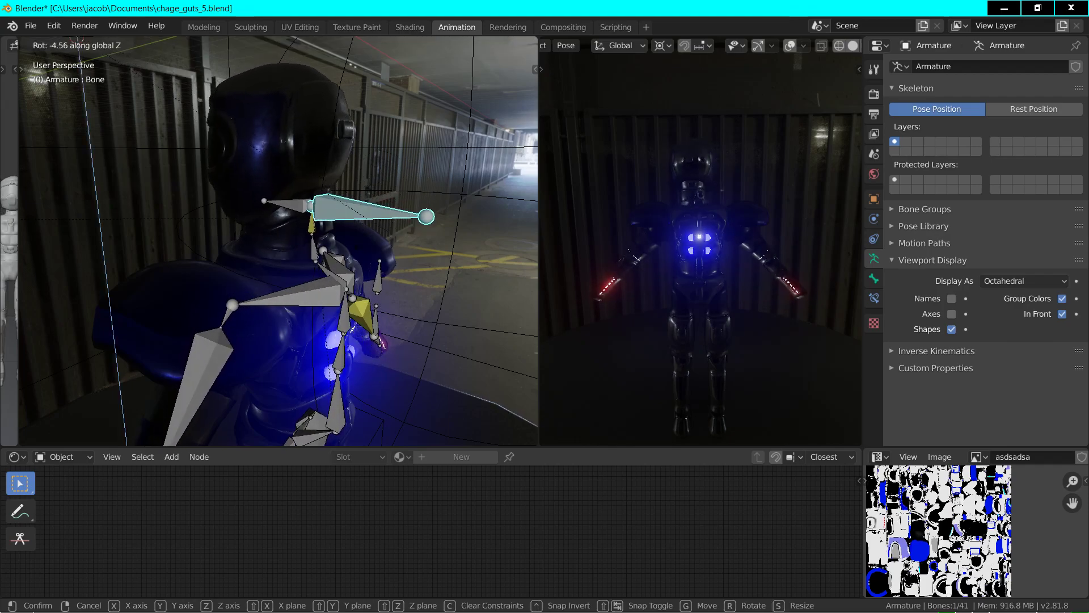
pyautogui.rightClick(375, 202)
# - Snap the 3D cursor to the head bone and test-tilt the bone around X, then cancel
pyautogui.hotkey('shift', '`')
pyautogui.press('a')
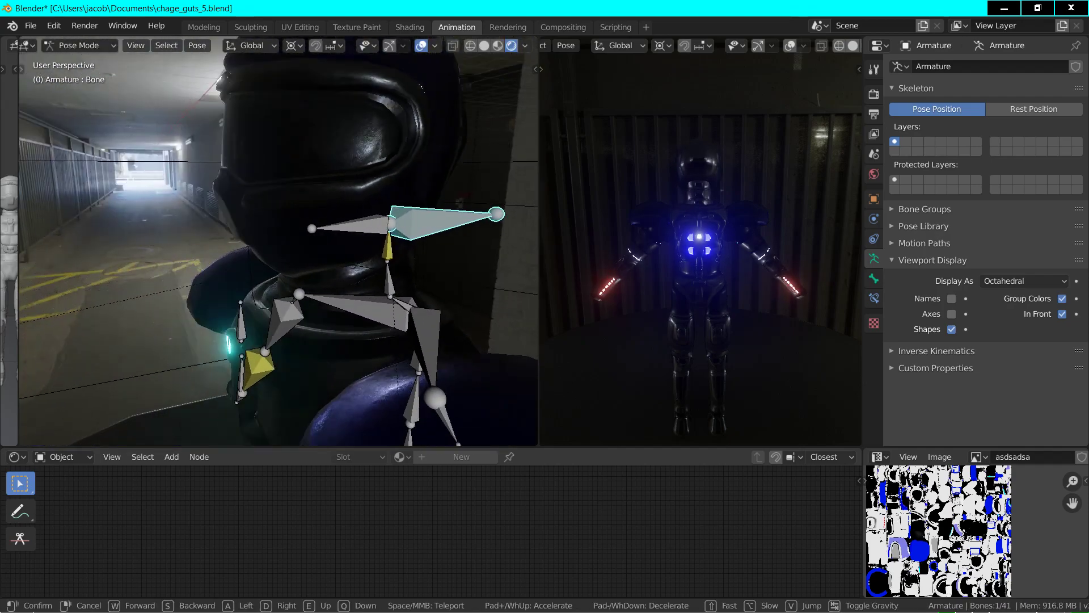
pyautogui.click(305, 251)
pyautogui.hotkey('shift', 's')
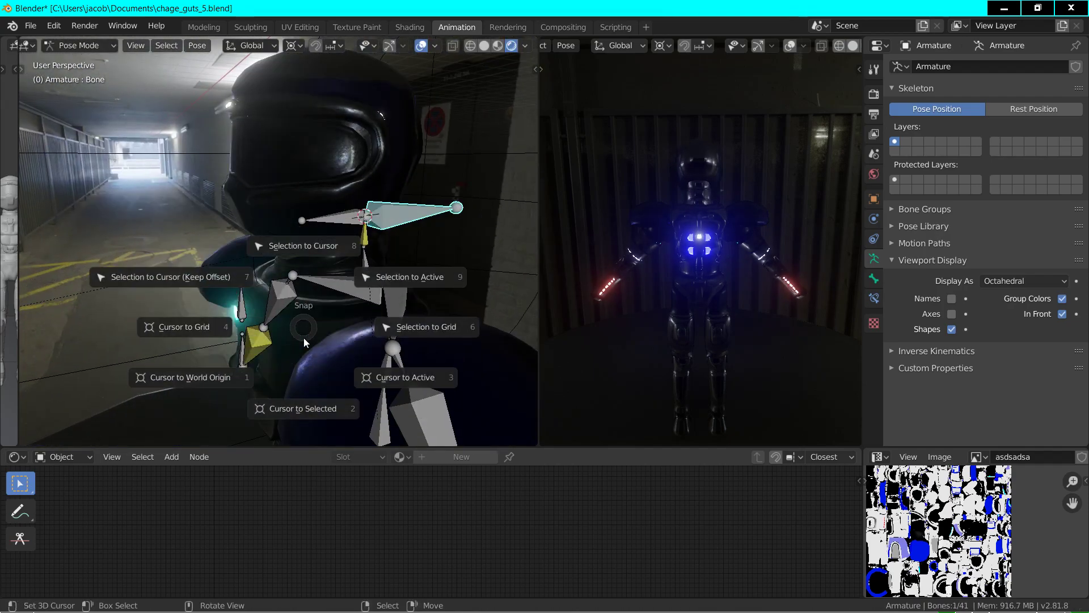
pyautogui.click(310, 407)
pyautogui.press('r')
pyautogui.press('x')
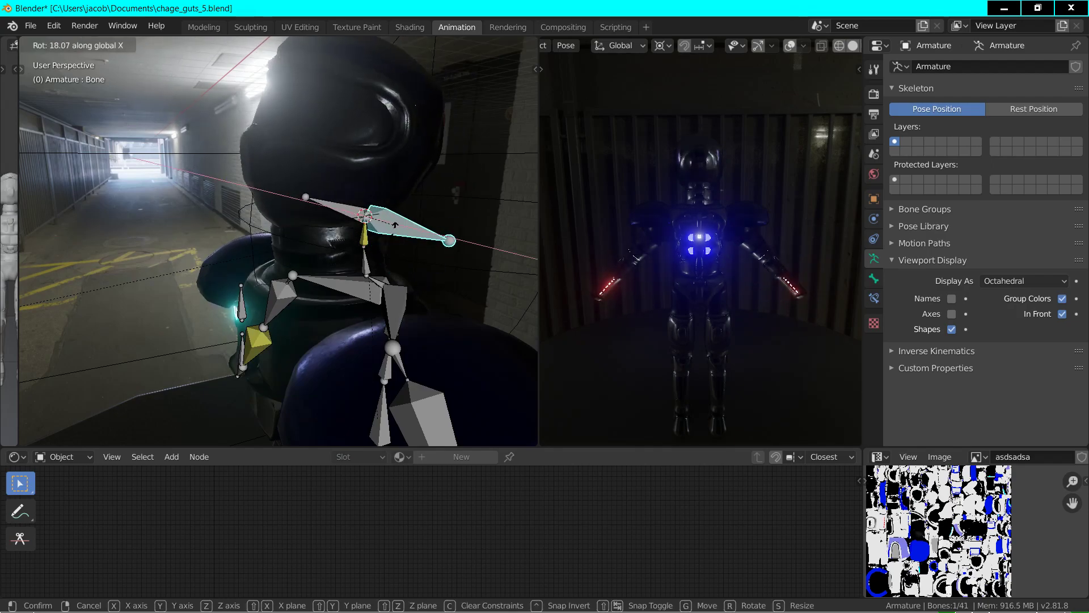
pyautogui.rightClick(393, 231)
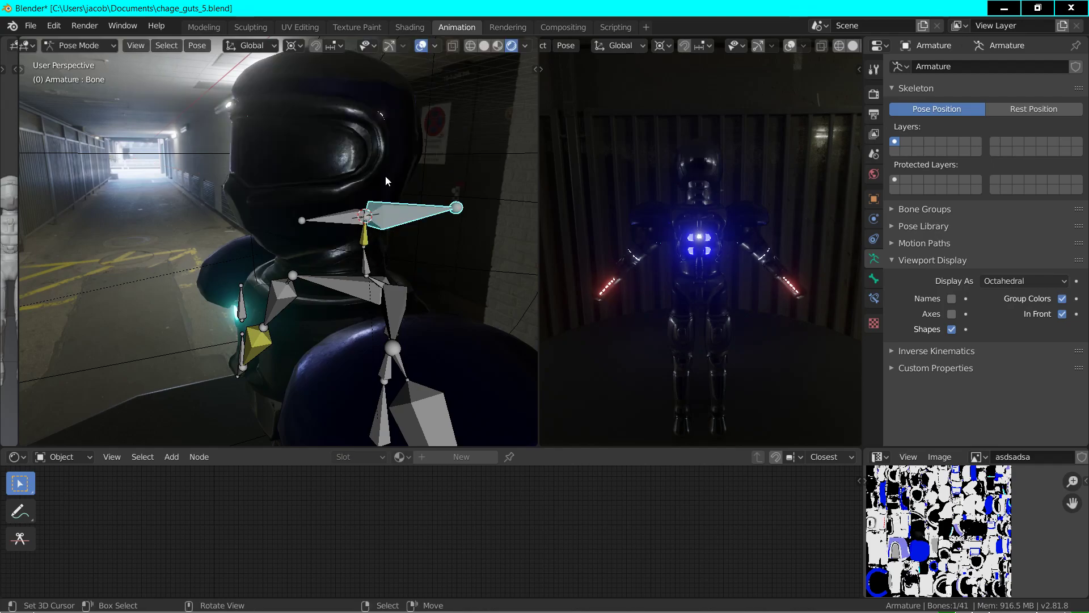
# - Deselect all bones, return the armature to Object Mode, and select the robot mesh Lod2a.011
pyautogui.press('Tab')
pyautogui.press('Tab')
pyautogui.hotkey('shift', '`')
pyautogui.press('d')
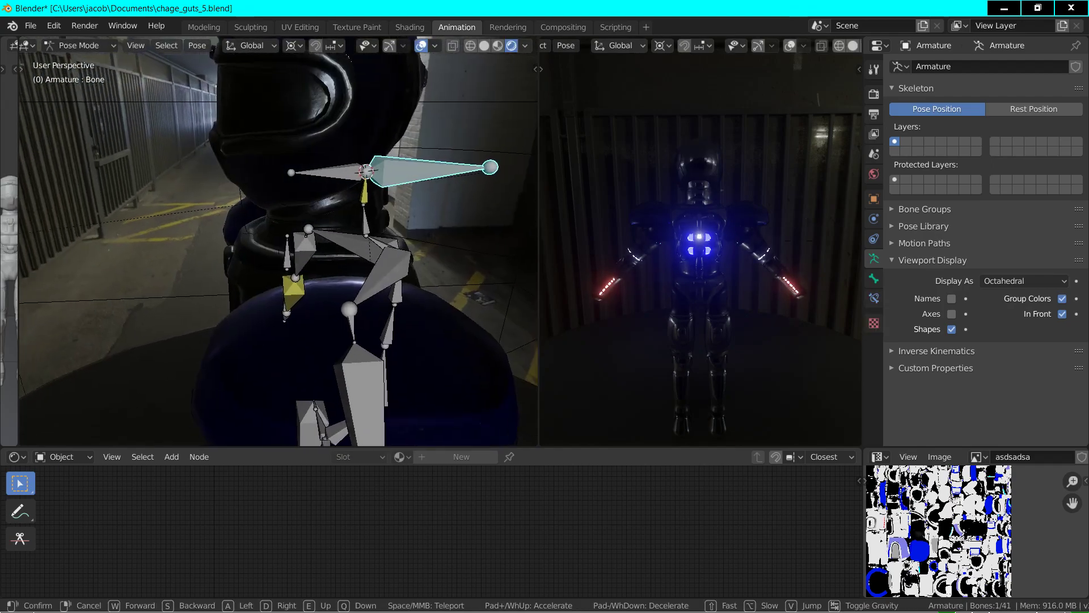
pyautogui.press('w')
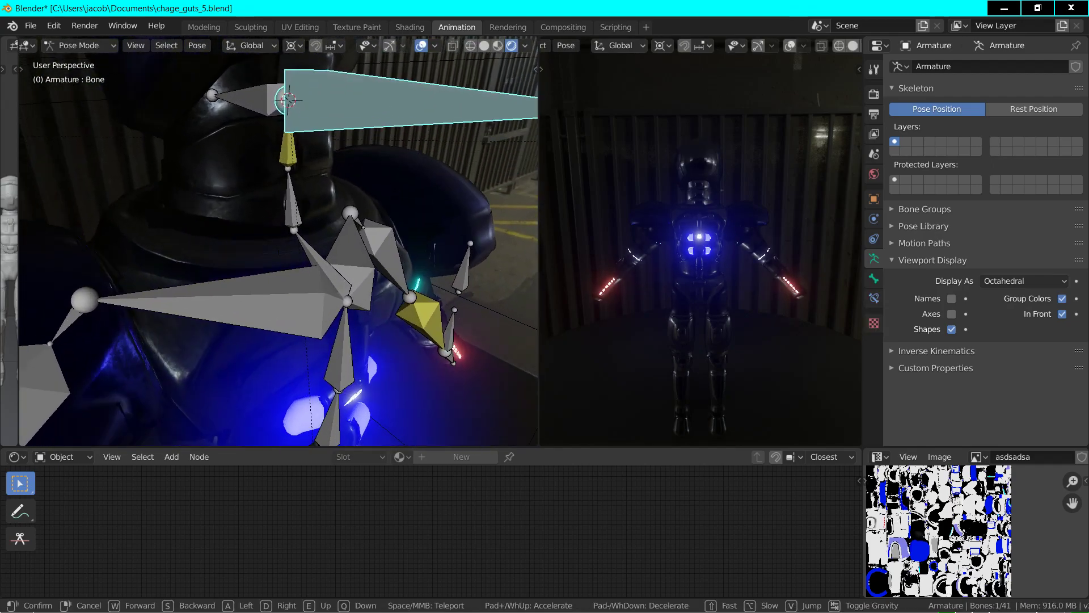
pyautogui.click(278, 242)
pyautogui.hotkey('alt', 'a')
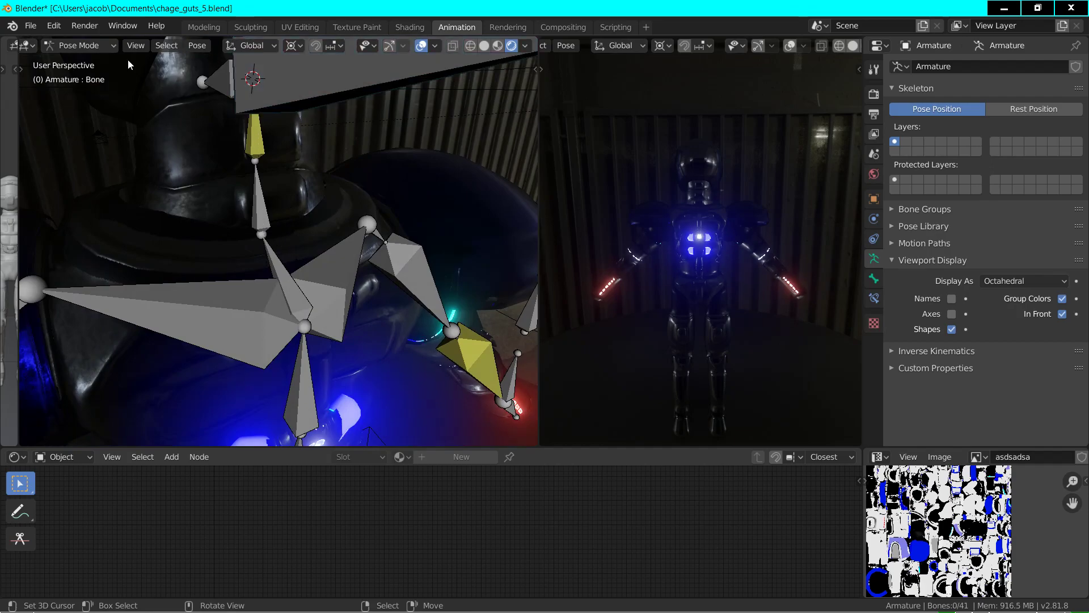
pyautogui.click(80, 45)
pyautogui.click(80, 62)
pyautogui.click(297, 206)
# - In Edit Mode, select the whole capsule under the neck and assign it to neck0
pyautogui.press('Tab')
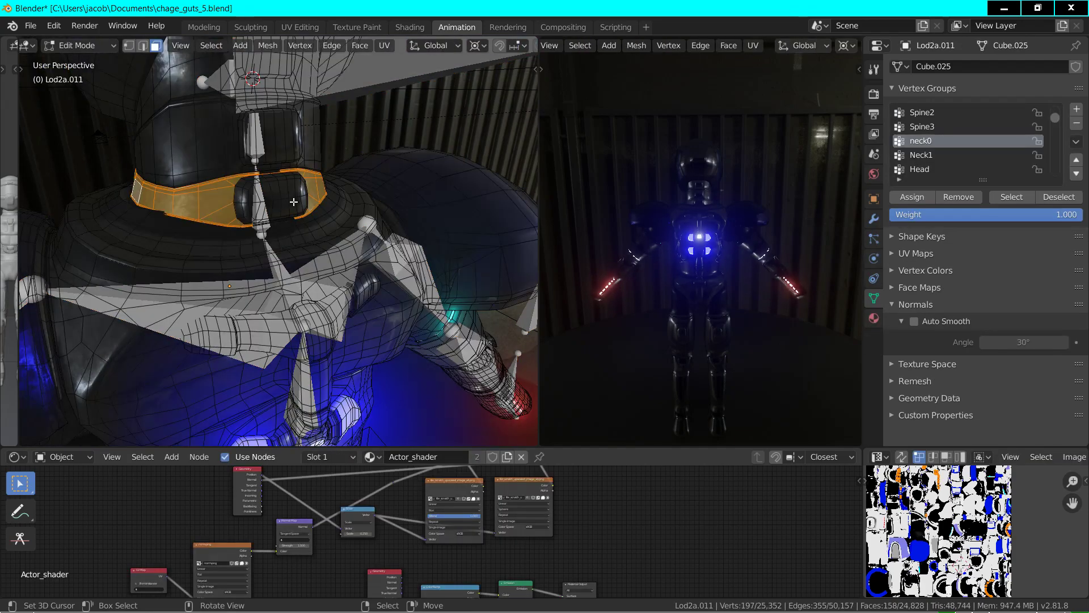
pyautogui.click(293, 202)
pyautogui.press('ctrl+KP_Add')
pyautogui.press('ctrl+KP_Add')
pyautogui.press('ctrl+KP_Add')
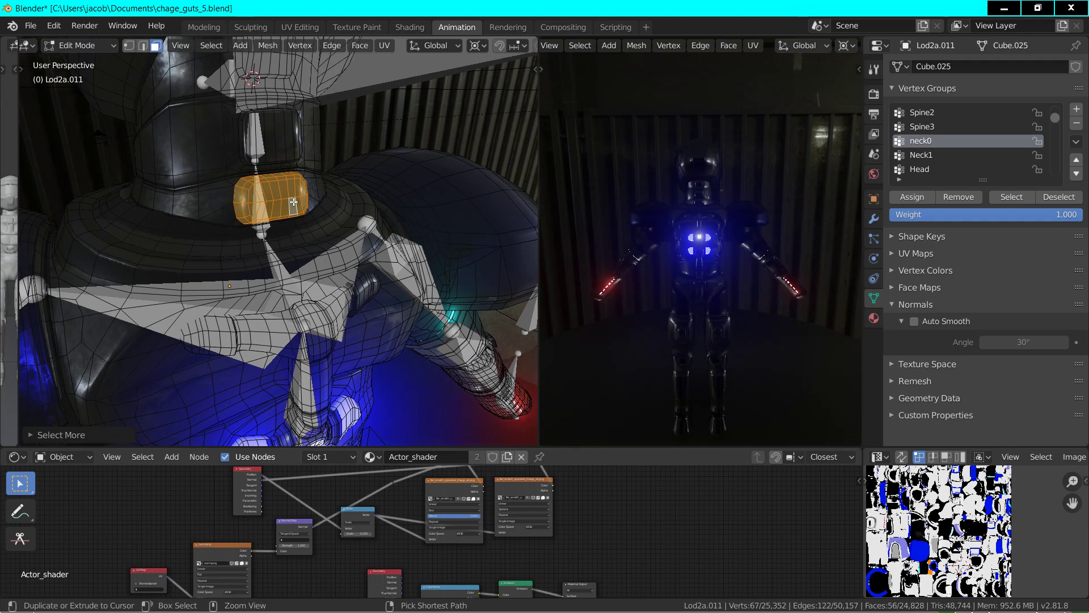
pyautogui.click(912, 197)
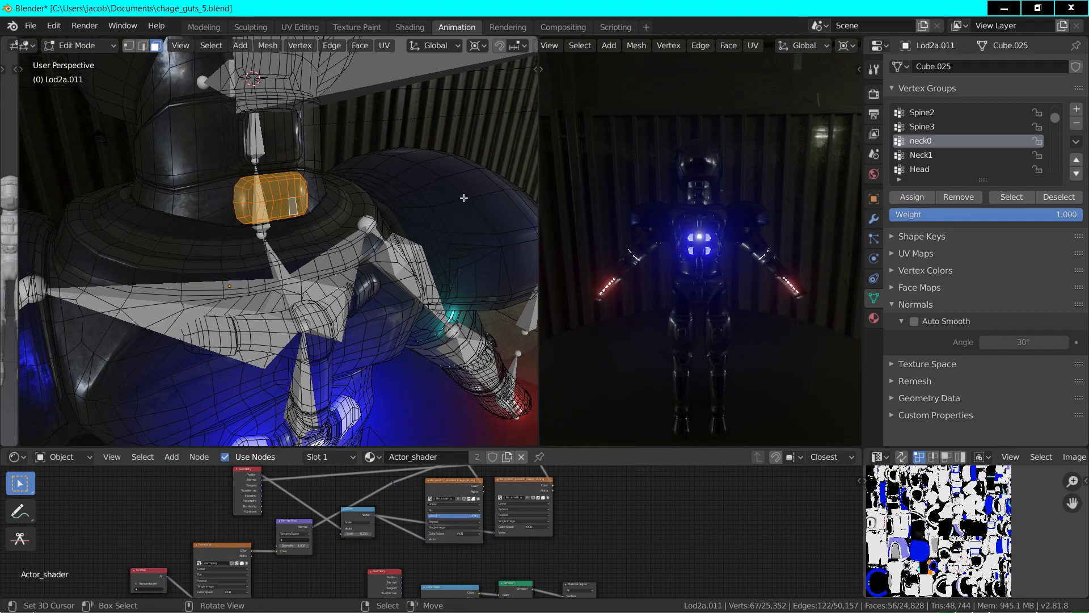
# - Select the whole neck piece and assign it to Neck1
pyautogui.click(276, 153)
pyautogui.press('ctrl+KP_Add')
pyautogui.press('ctrl+KP_Add')
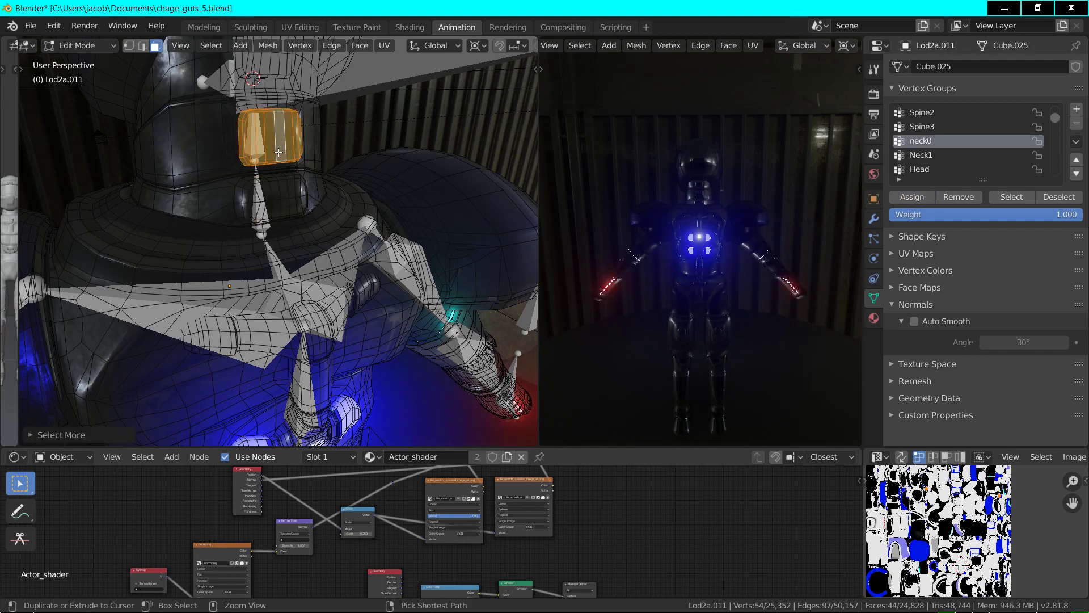
pyautogui.click(921, 155)
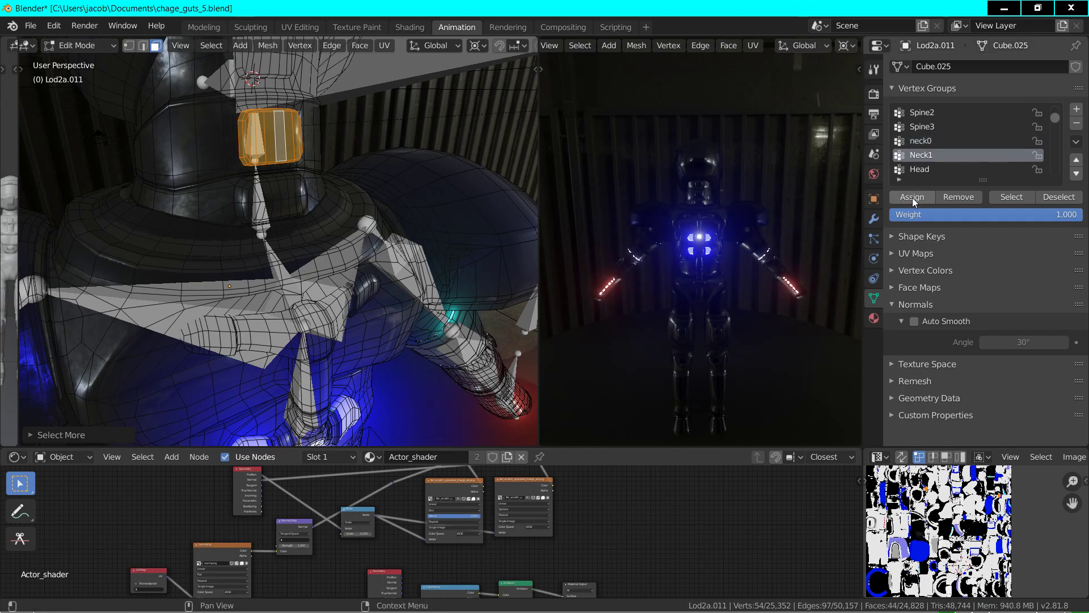
pyautogui.click(912, 196)
# - Select a patch on the head front and extend it with faces on its left side
pyautogui.click(277, 65)
pyautogui.press('ctrl+KP_Add')
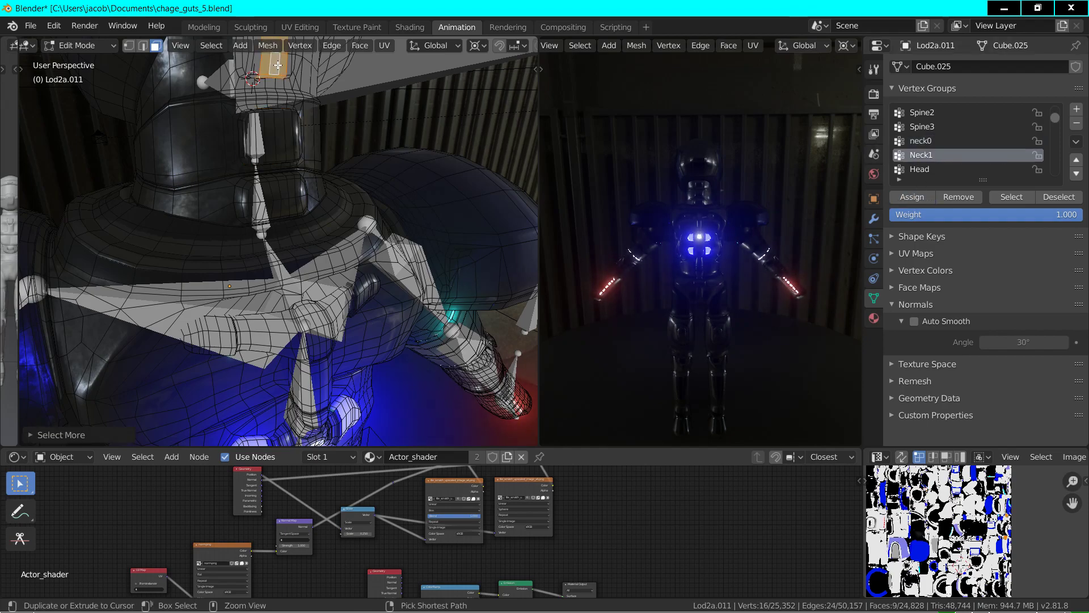
pyautogui.press('ctrl+KP_Add')
pyautogui.press('ctrl+KP_Subtract')
pyautogui.press('ctrl+KP_Subtract')
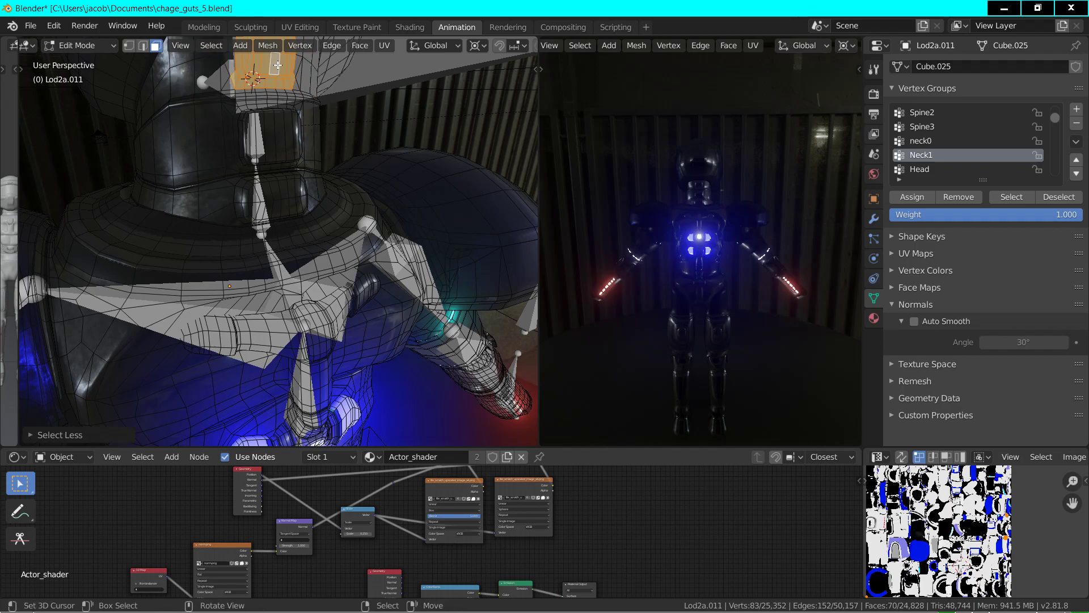
pyautogui.moveTo(277, 65); pyautogui.dragTo(373, 196, button='middle')
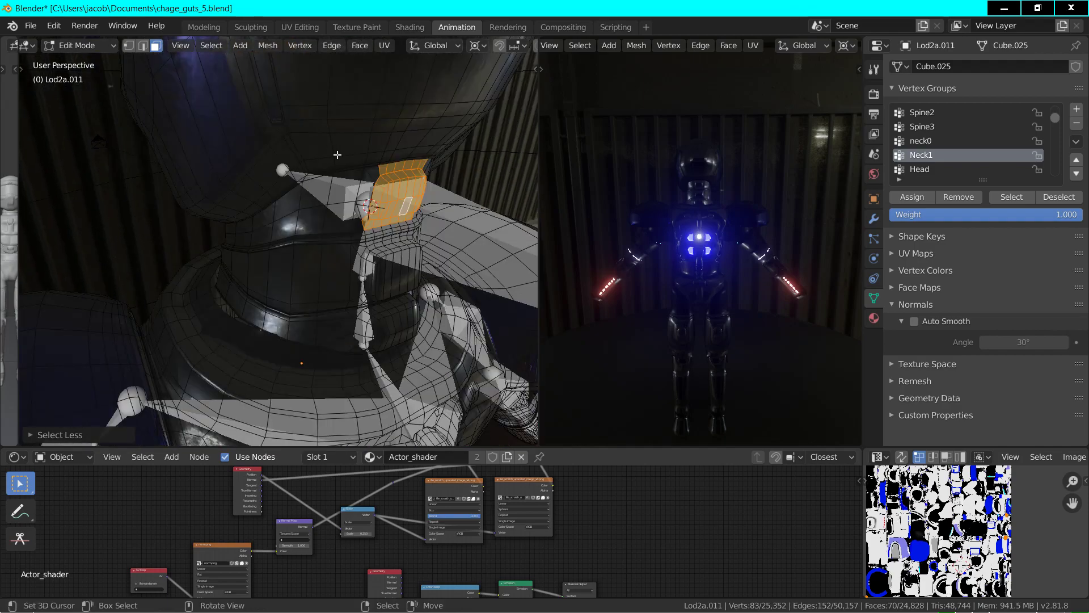
pyautogui.keyDown('alt'); pyautogui.keyDown('shift'); pyautogui.rightClick(370, 182); pyautogui.keyUp('shift'); pyautogui.keyUp('alt')
pyautogui.keyDown('shift'); pyautogui.rightClick(360, 228); pyautogui.keyUp('shift')
pyautogui.keyDown('shift'); pyautogui.rightClick(358, 220); pyautogui.keyUp('shift')
# - Add faces at the patch's lower right, assign the patch to Head, and leave Edit Mode
pyautogui.moveTo(360, 222); pyautogui.dragTo(290, 217, button='middle')
pyautogui.keyDown('shift'); pyautogui.rightClick(289, 216); pyautogui.keyUp('shift')
pyautogui.keyDown('shift'); pyautogui.rightClick(286, 223); pyautogui.keyUp('shift')
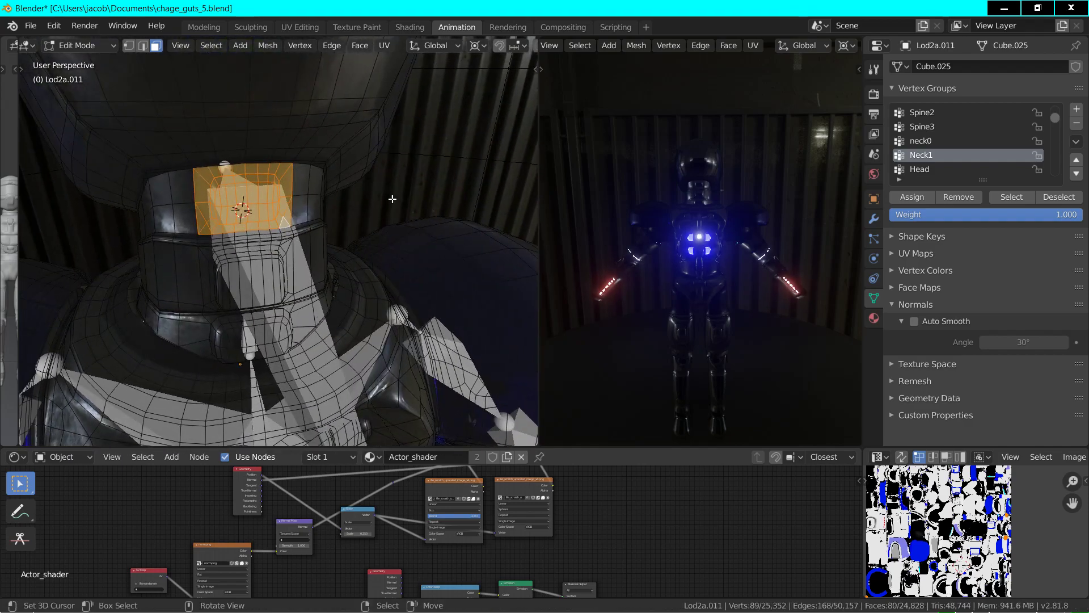
pyautogui.click(925, 169)
pyautogui.click(912, 197)
pyautogui.press('Tab')
pyautogui.moveTo(374, 210); pyautogui.dragTo(397, 209, button='middle')
pyautogui.scroll(-4, 397, 209)
# - Put the armature in Pose Mode and rotate the upper shoulder bone around Z
pyautogui.hotkey('shift', '`')
pyautogui.click(297, 203)
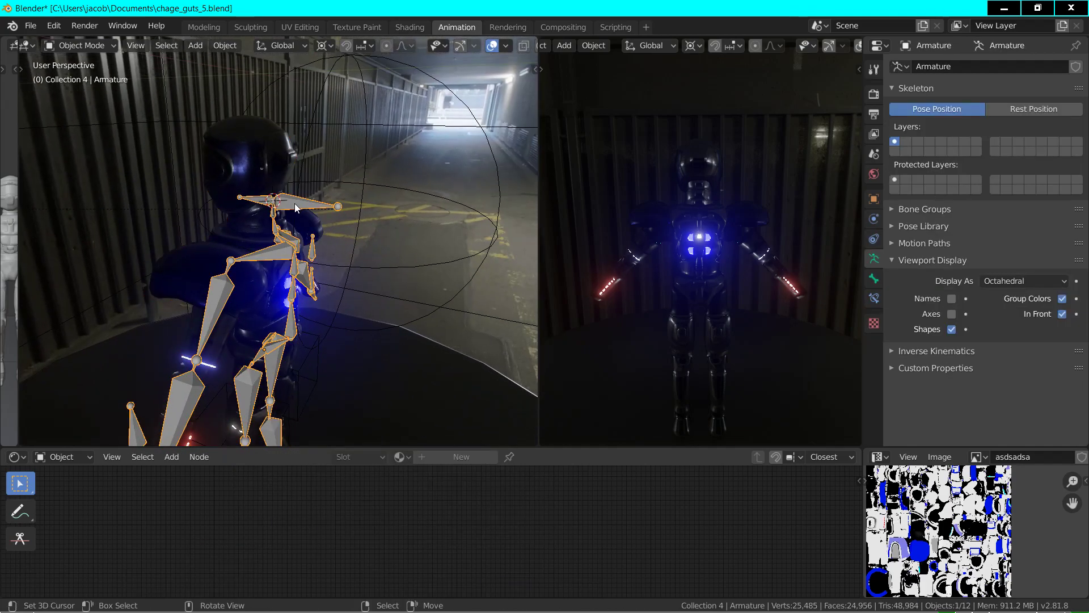
pyautogui.click(80, 47)
pyautogui.click(87, 94)
pyautogui.click(306, 203)
pyautogui.press('r')
pyautogui.press('z')
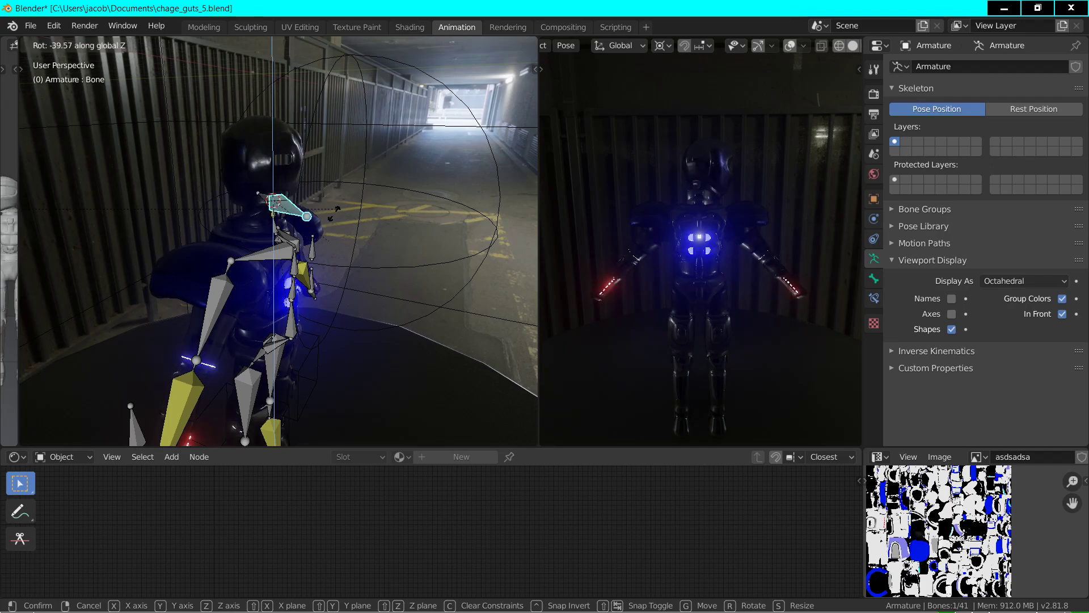
pyautogui.click(356, 202)
# - Rotate the upper bone at the neck top around Z, then deselect and return to Object Mode
pyautogui.hotkey('shift', '`')
pyautogui.press('w')
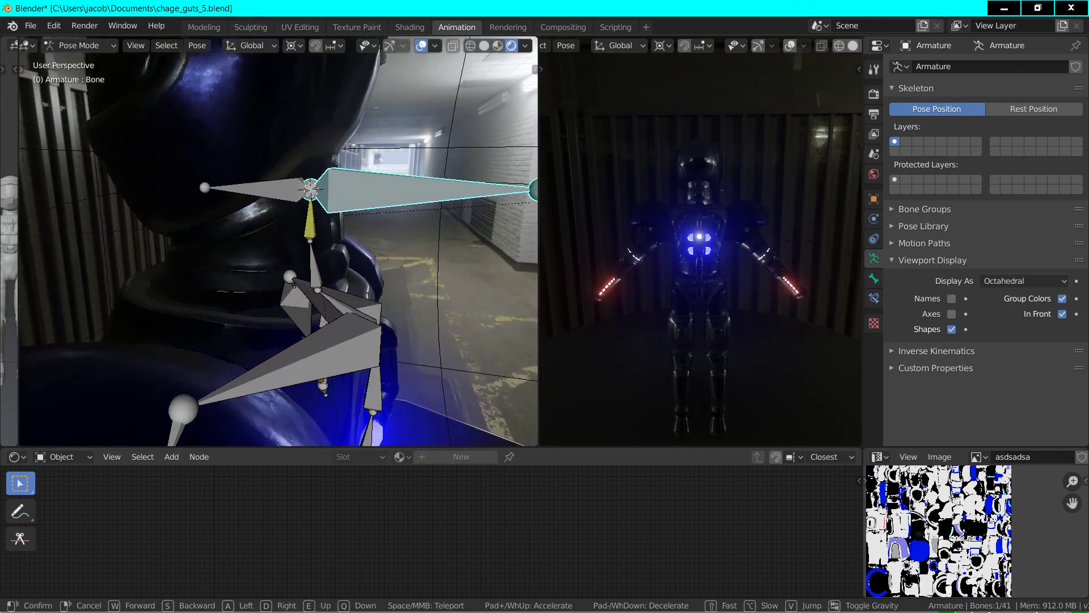
pyautogui.click(293, 237)
pyautogui.hotkey('alt', 'a')
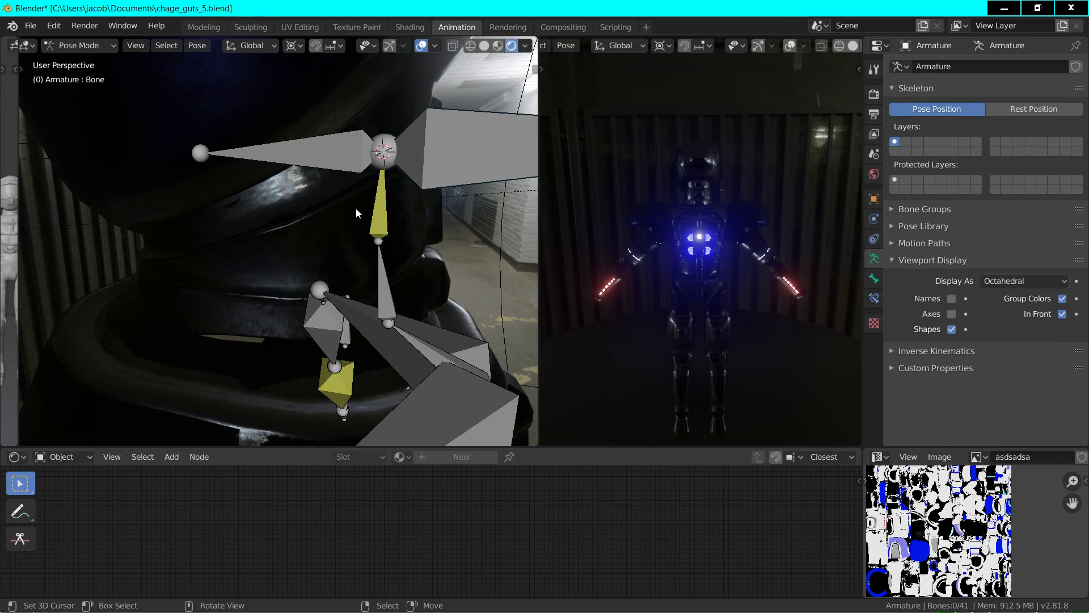
pyautogui.click(446, 164)
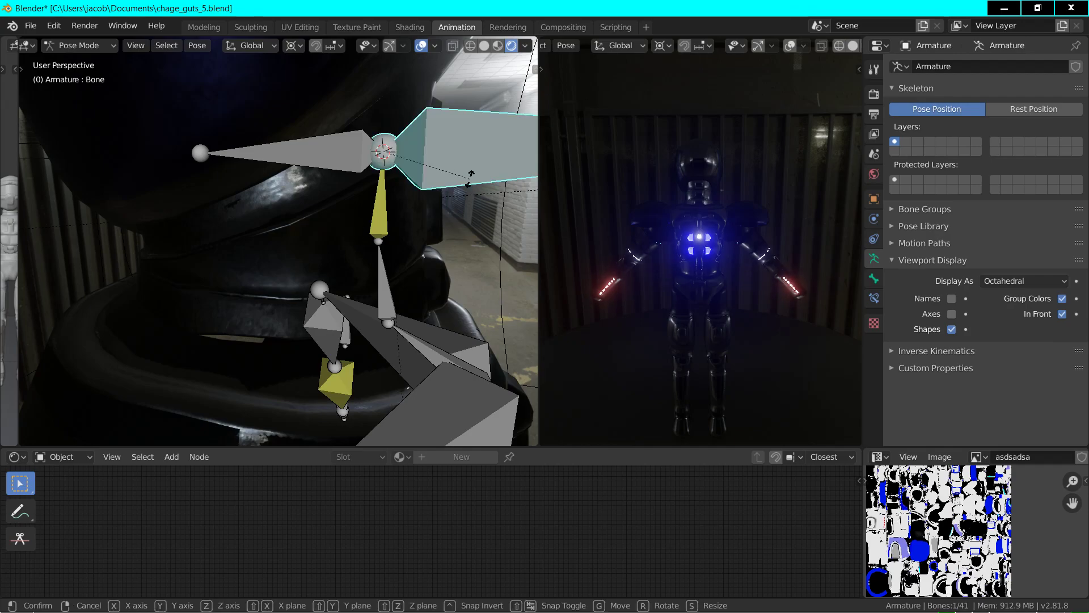
pyautogui.press('r')
pyautogui.press('z')
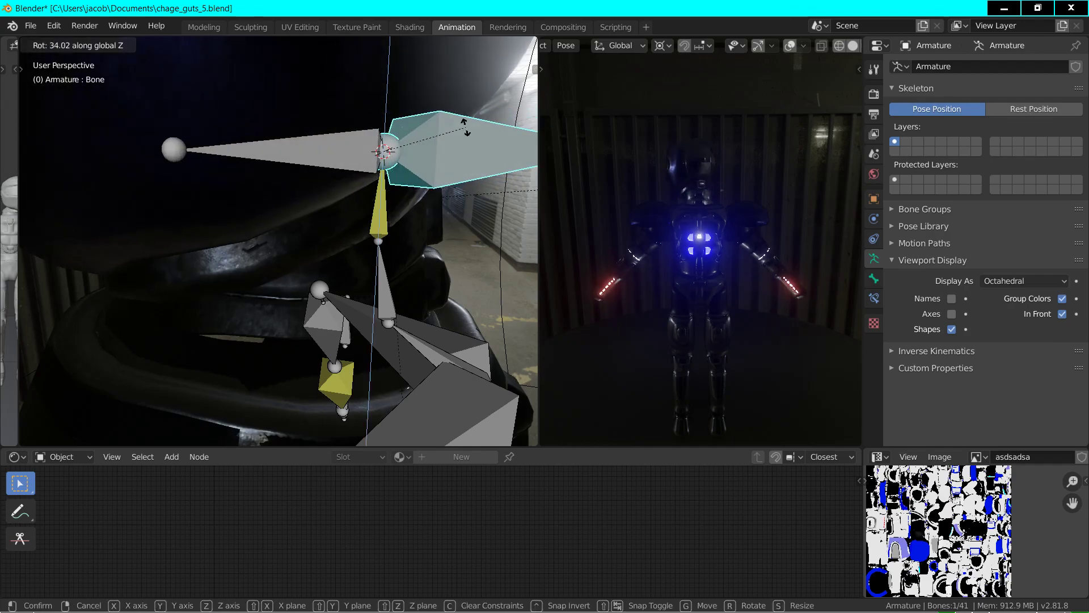
pyautogui.click(429, 199)
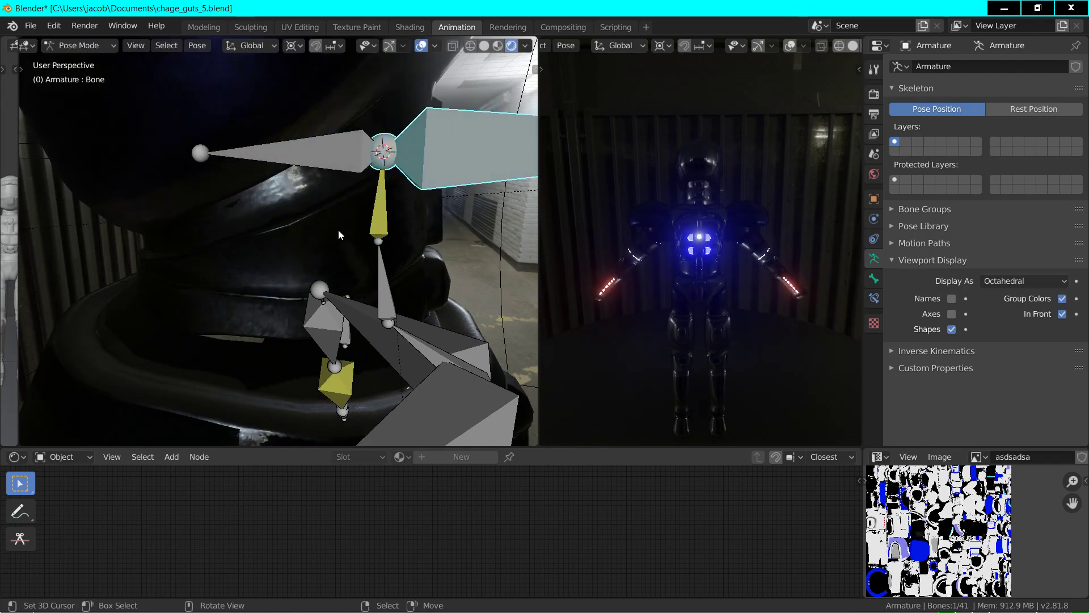
pyautogui.click(169, 236)
pyautogui.click(81, 46)
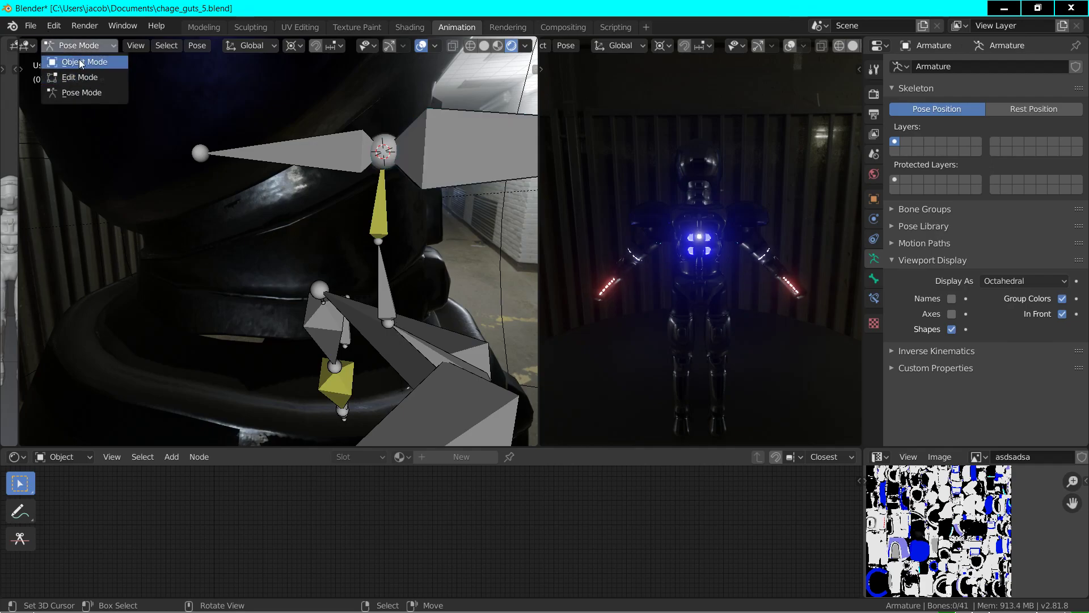
pyautogui.click(82, 64)
# - Select Lod2a.011 in Edit Mode and pick the helmet strap loop, grown into a band
pyautogui.click(30, 26)
pyautogui.click(70, 117)
pyautogui.click(301, 248)
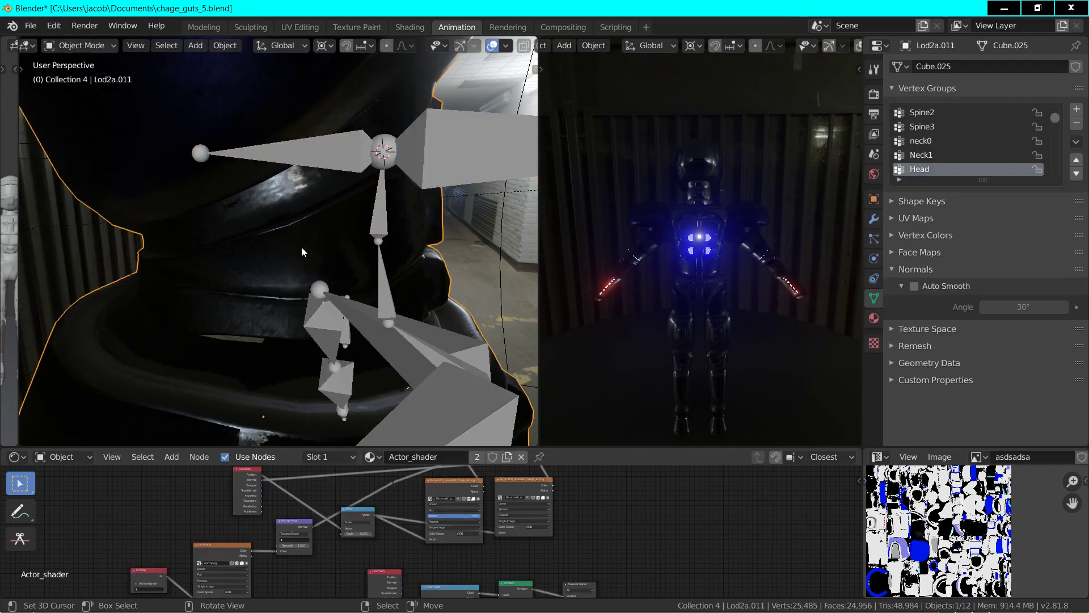
pyautogui.press('Tab')
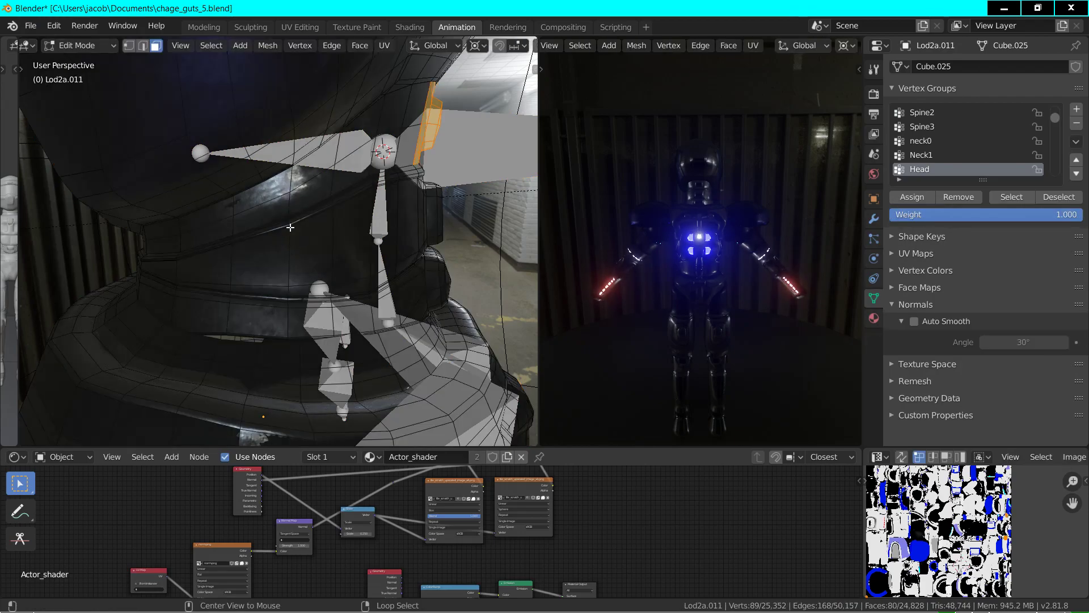
pyautogui.keyDown('alt'); pyautogui.click(290, 226); pyautogui.keyUp('alt')
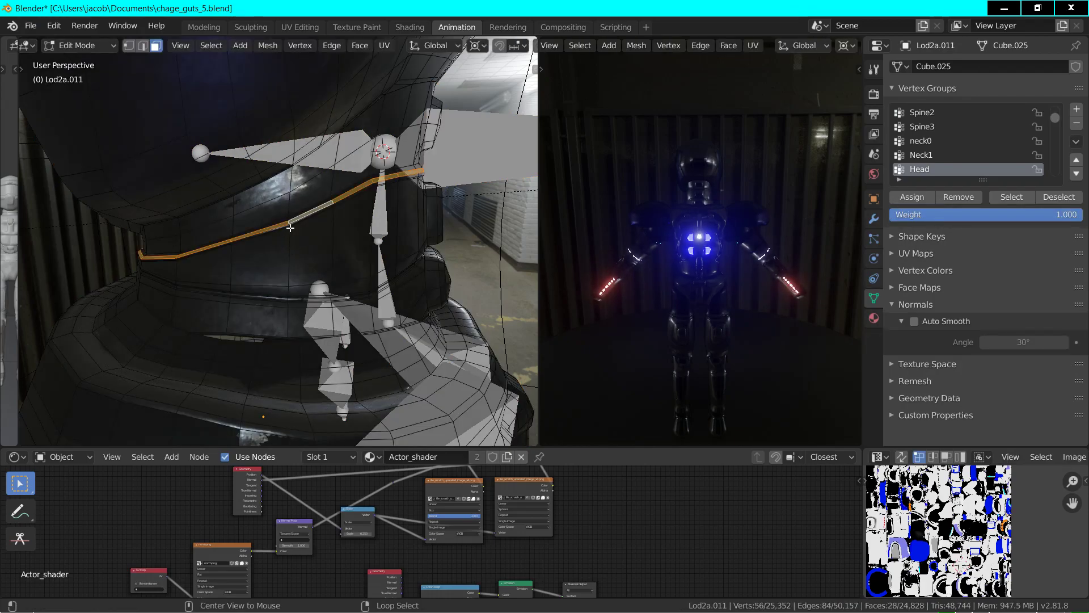
pyautogui.press('ctrl+KP_Add')
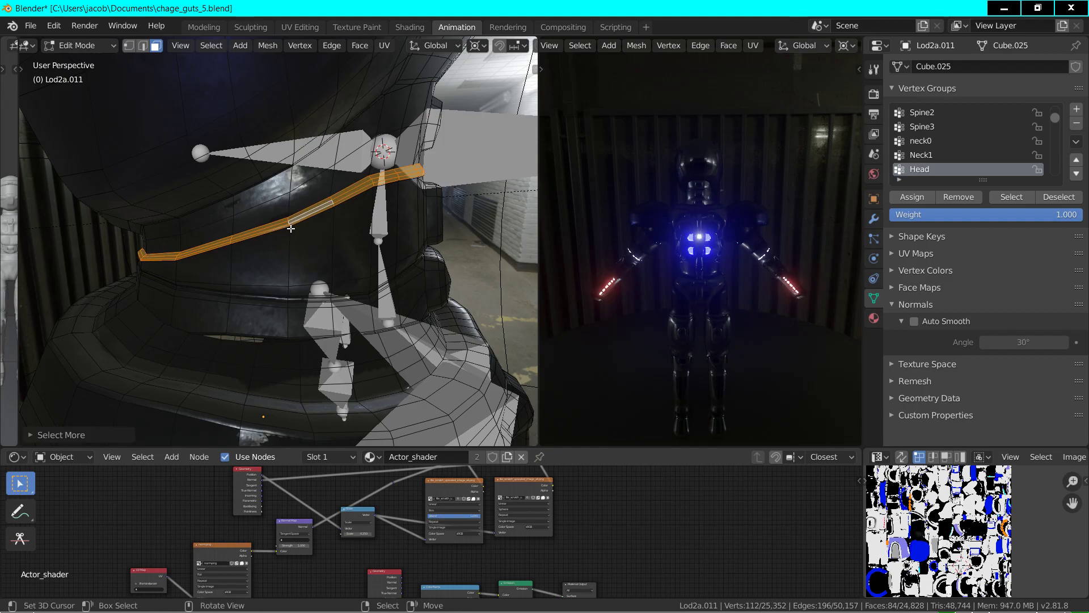
# - Assign the selected band to Neck1 with weight 0.5
pyautogui.click(930, 156)
pyautogui.click(947, 214)
pyautogui.write('.5')
pyautogui.press('Return')
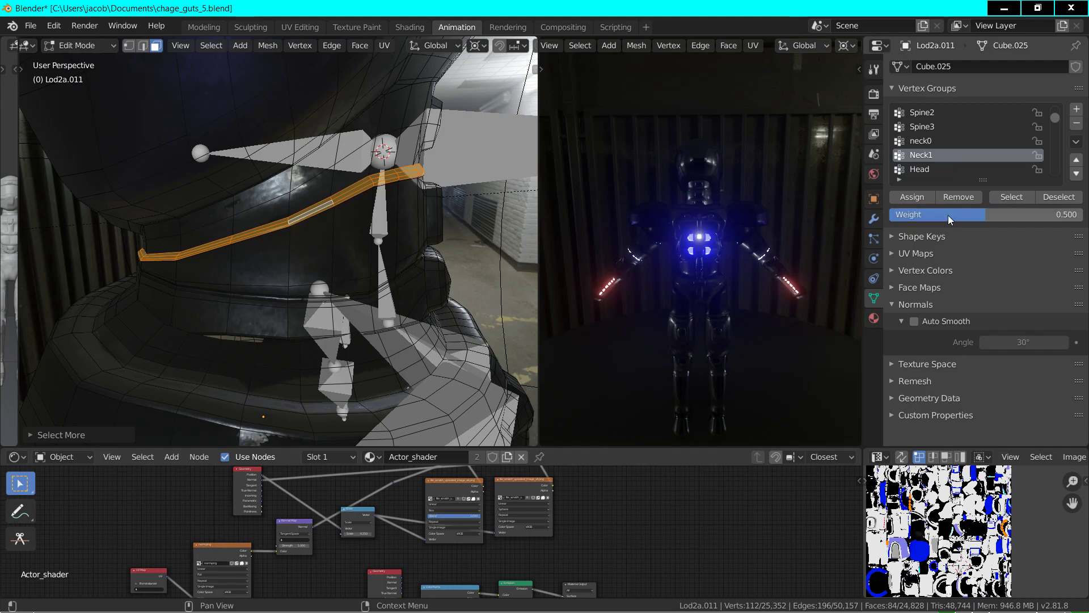
pyautogui.click(913, 197)
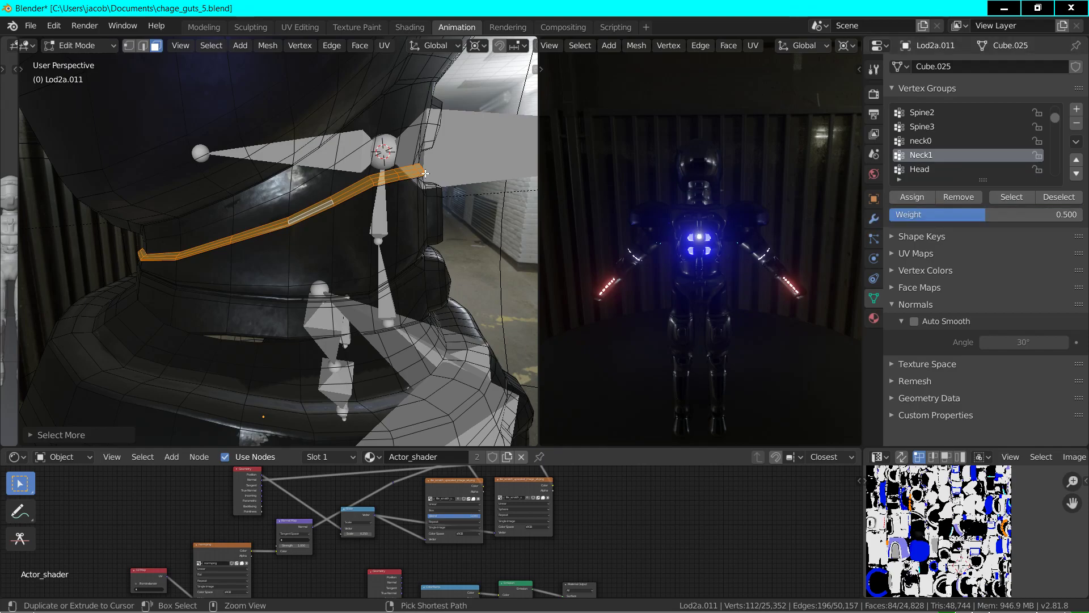
# - Trim the strap selection by deselecting a loop, the strip between the prongs and a side face, then exit Edit Mode
pyautogui.press('ctrl+KP_Add')
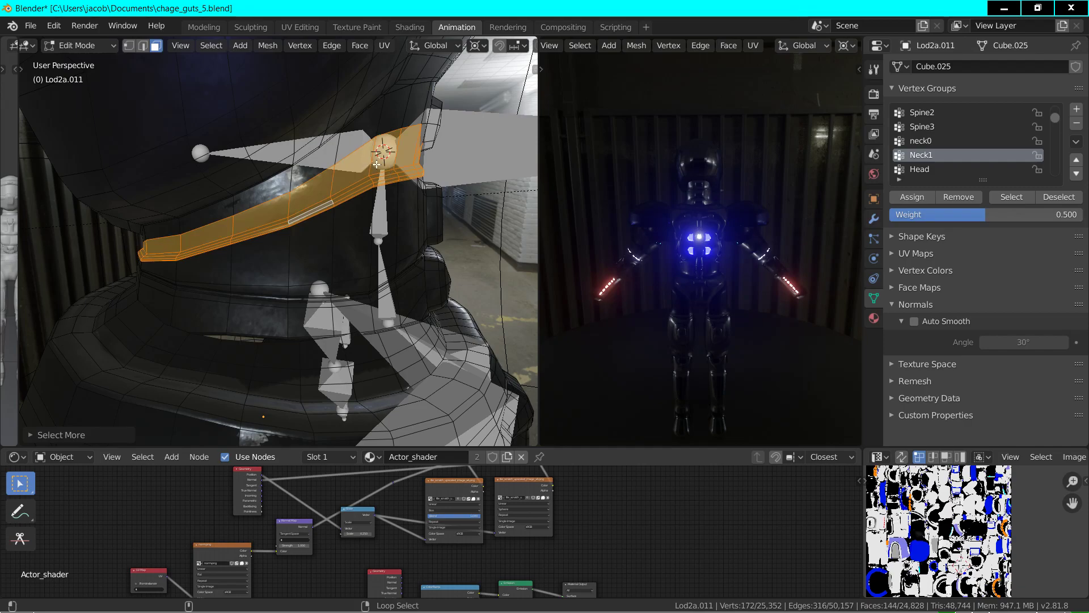
pyautogui.hotkey('ctrl', 'z')
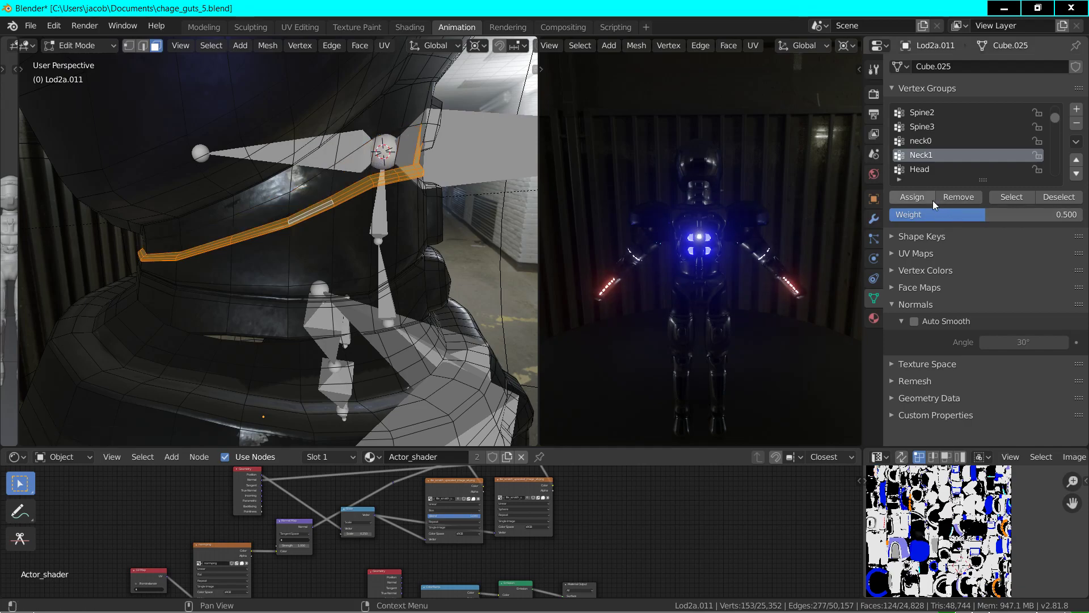
pyautogui.keyDown('alt'); pyautogui.keyDown('shift'); pyautogui.click(332, 197); pyautogui.keyUp('shift'); pyautogui.keyUp('alt')
pyautogui.hotkey('shift', '`')
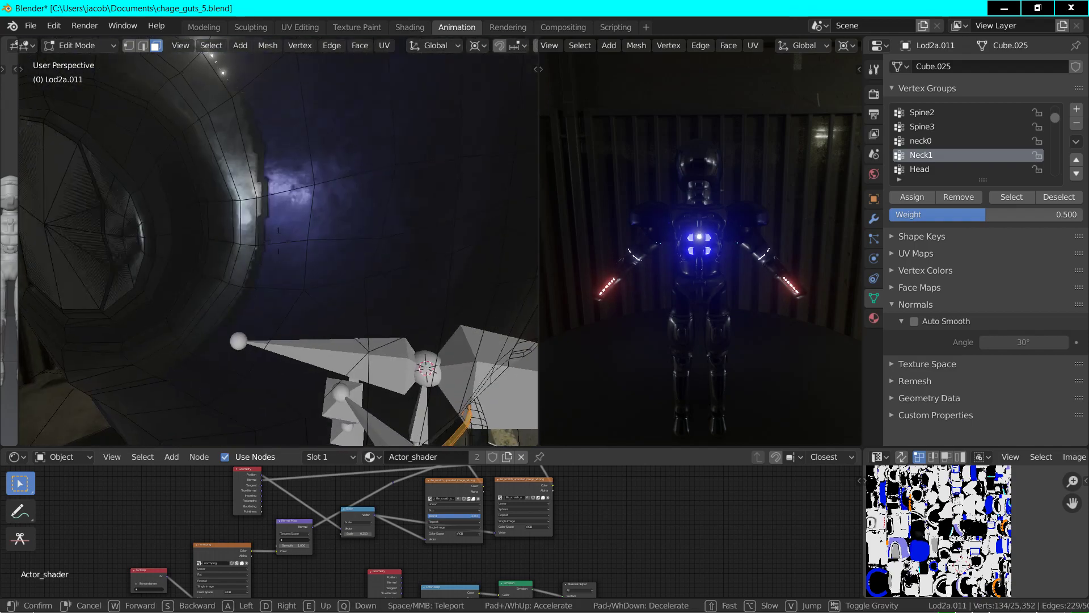
pyautogui.press('s')
pyautogui.click(278, 240)
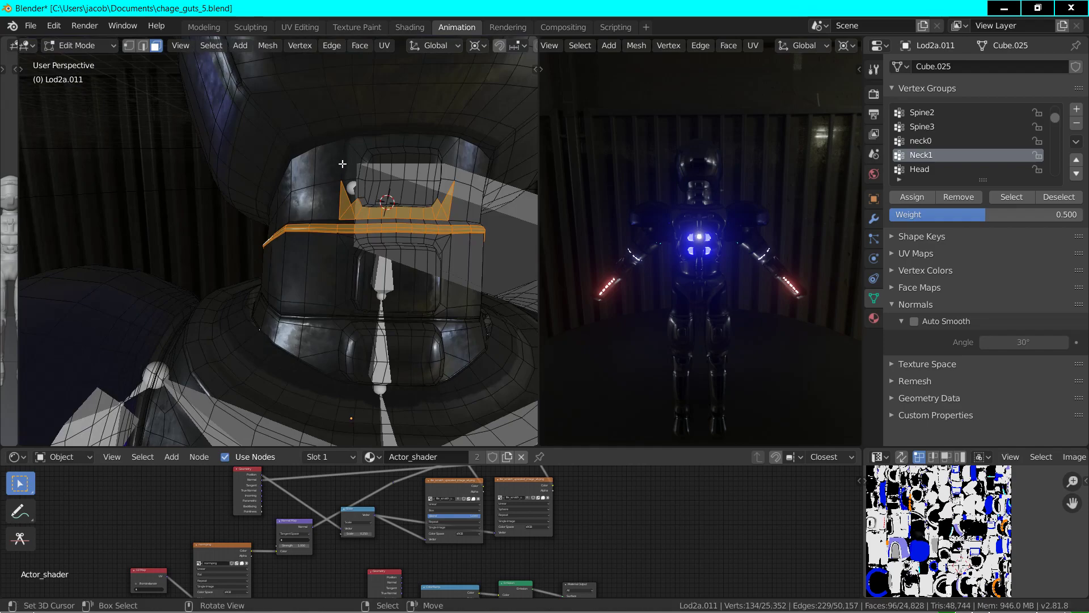
pyautogui.keyDown('alt'); pyautogui.keyDown('shift'); pyautogui.click(359, 208); pyautogui.keyUp('shift'); pyautogui.keyUp('alt')
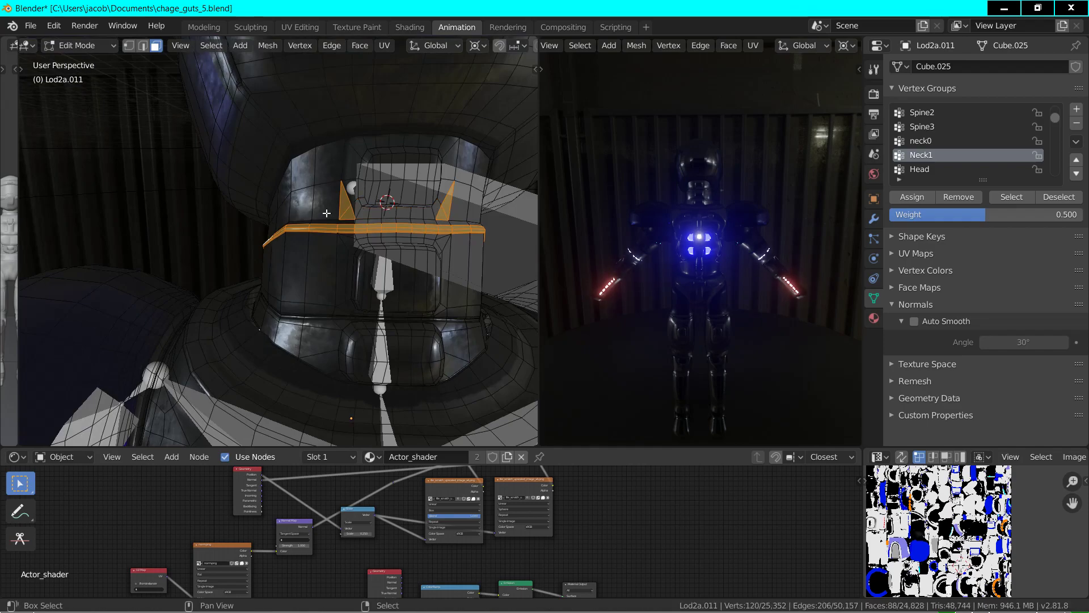
pyautogui.keyDown('alt'); pyautogui.keyDown('shift'); pyautogui.click(449, 206); pyautogui.keyUp('shift'); pyautogui.keyUp('alt')
pyautogui.hotkey('shift', '`')
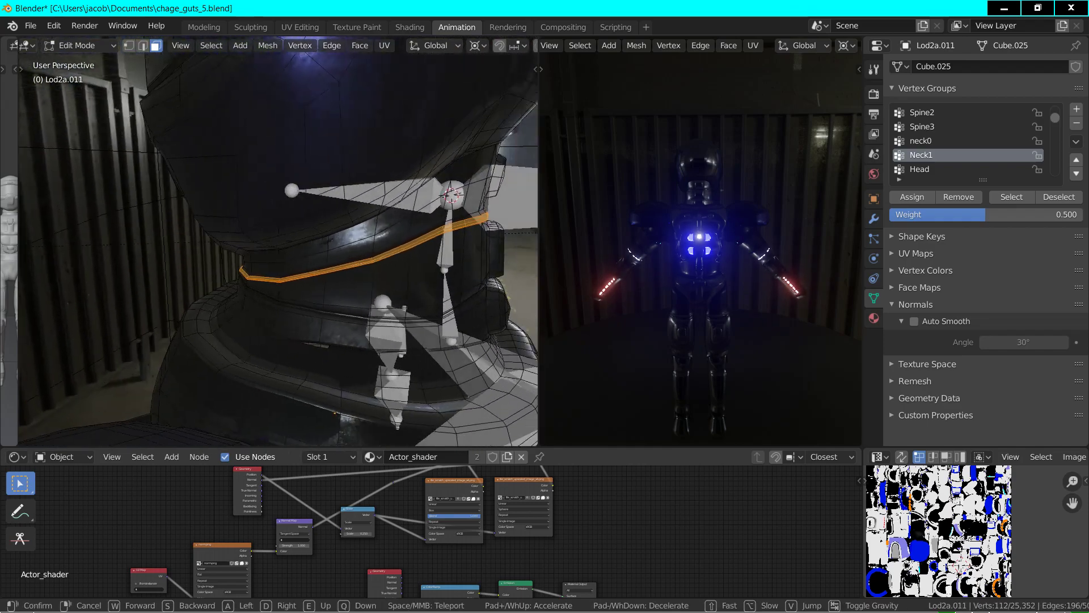
pyautogui.press('q')
pyautogui.click(278, 241)
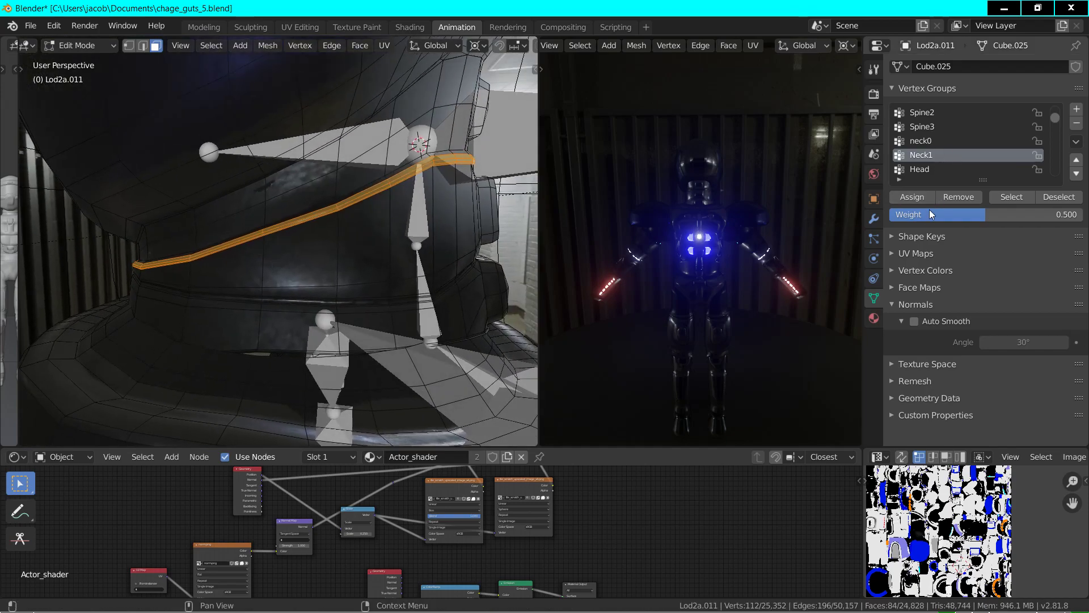
pyautogui.press('Tab')
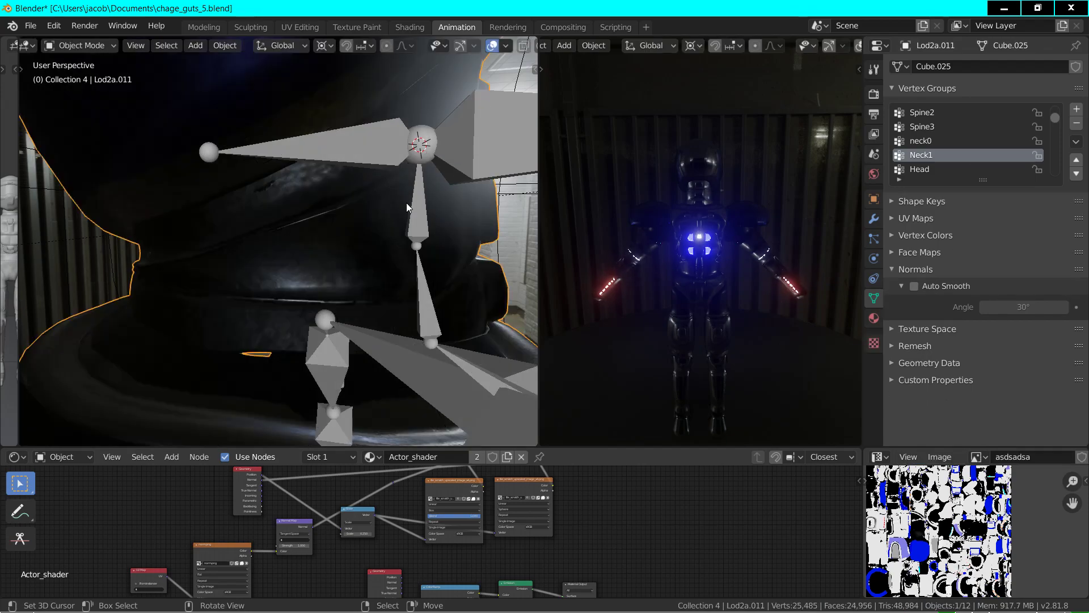
pyautogui.hotkey('shift', '`')
# - Switch the armature to Pose Mode, test-rotate the upper neck bone and cancel, then return to Object Mode
pyautogui.press('s')
pyautogui.click(279, 241)
pyautogui.rightClick(362, 188)
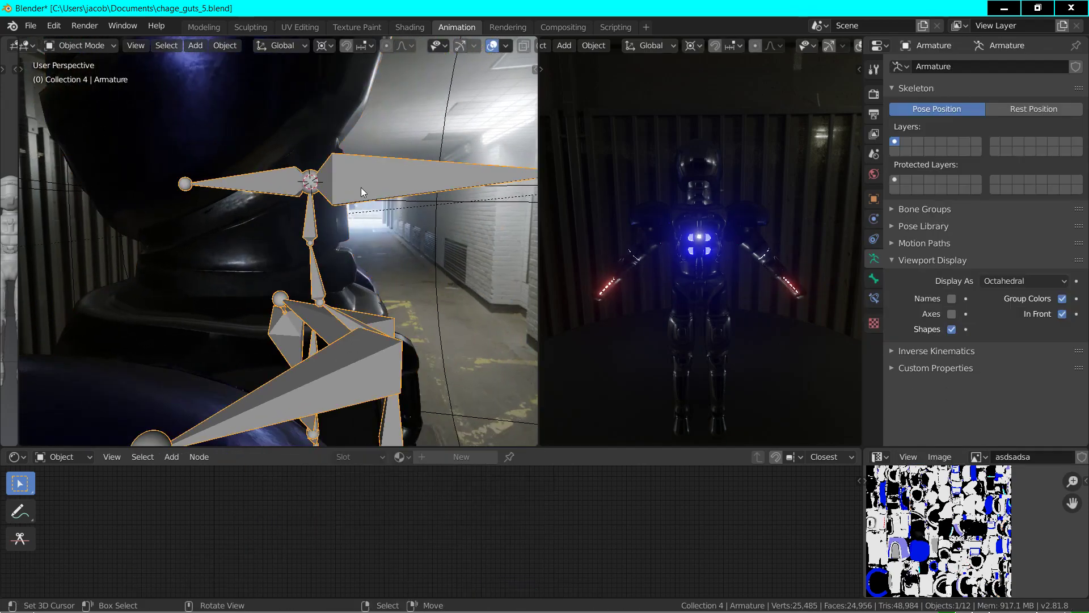
pyautogui.click(87, 45)
pyautogui.click(91, 90)
pyautogui.press('r')
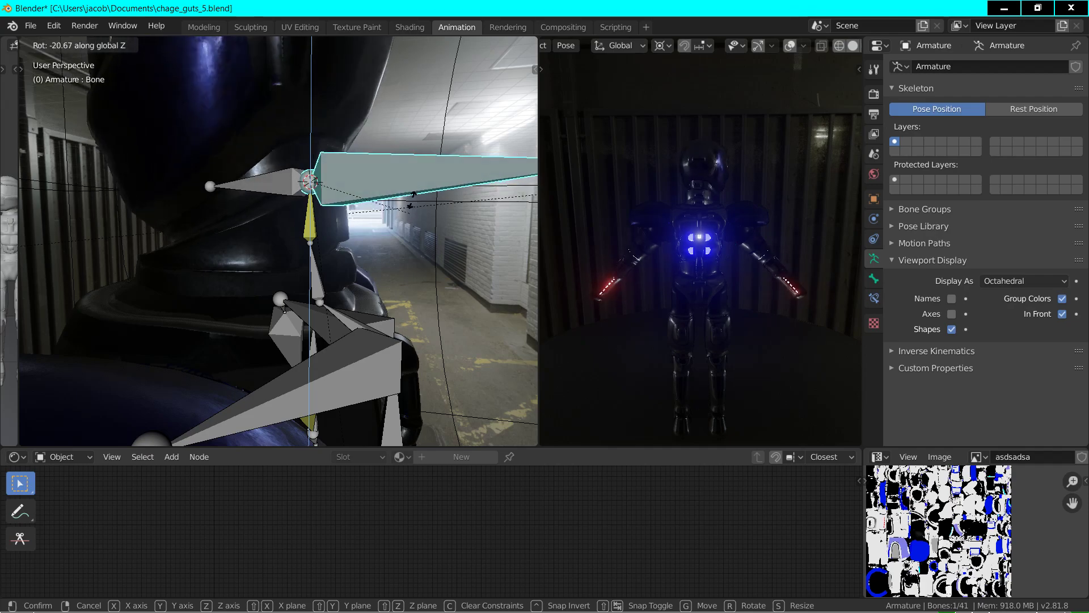
pyautogui.rightClick(408, 222)
pyautogui.click(258, 222)
pyautogui.click(79, 46)
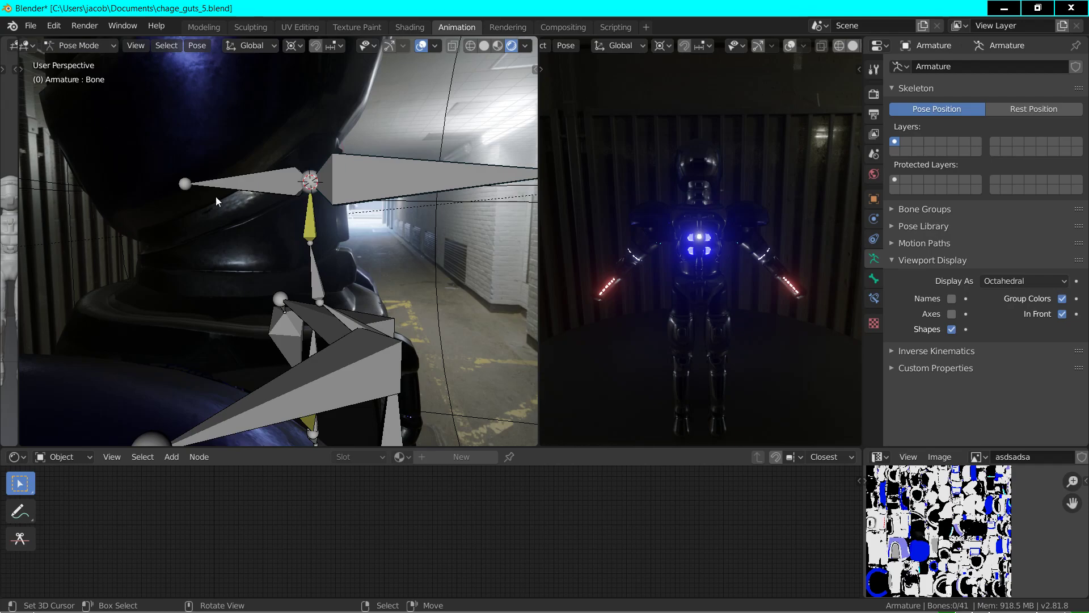
pyautogui.click(79, 45)
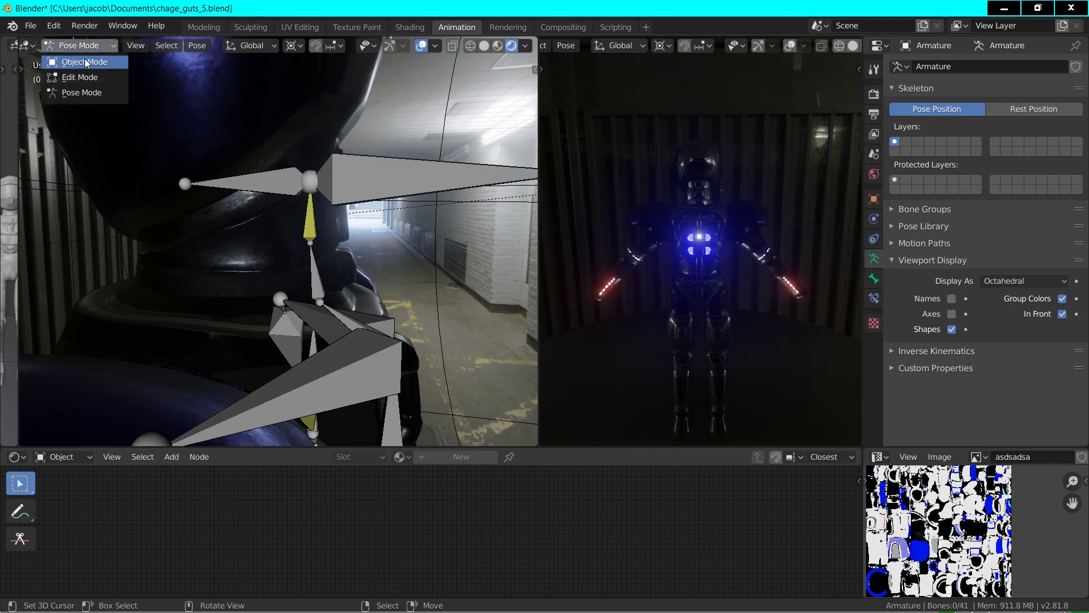
pyautogui.click(84, 59)
# - On Lod2a.011, shrink the selection to one helmet edge loop and assign it to Neck1
pyautogui.click(349, 228)
pyautogui.press('Tab')
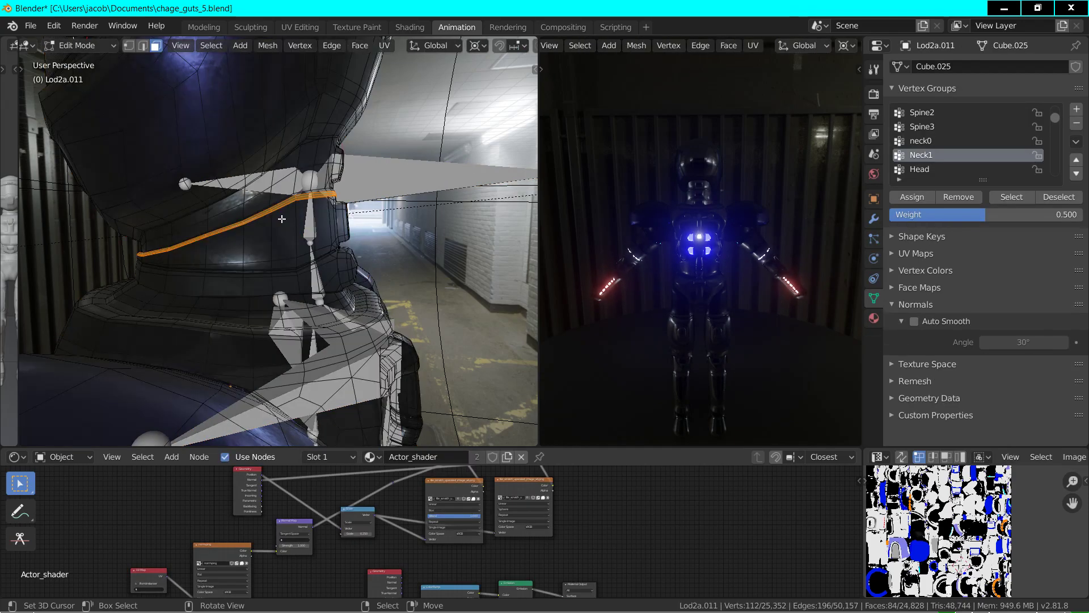
pyautogui.press('ctrl+KP_Add')
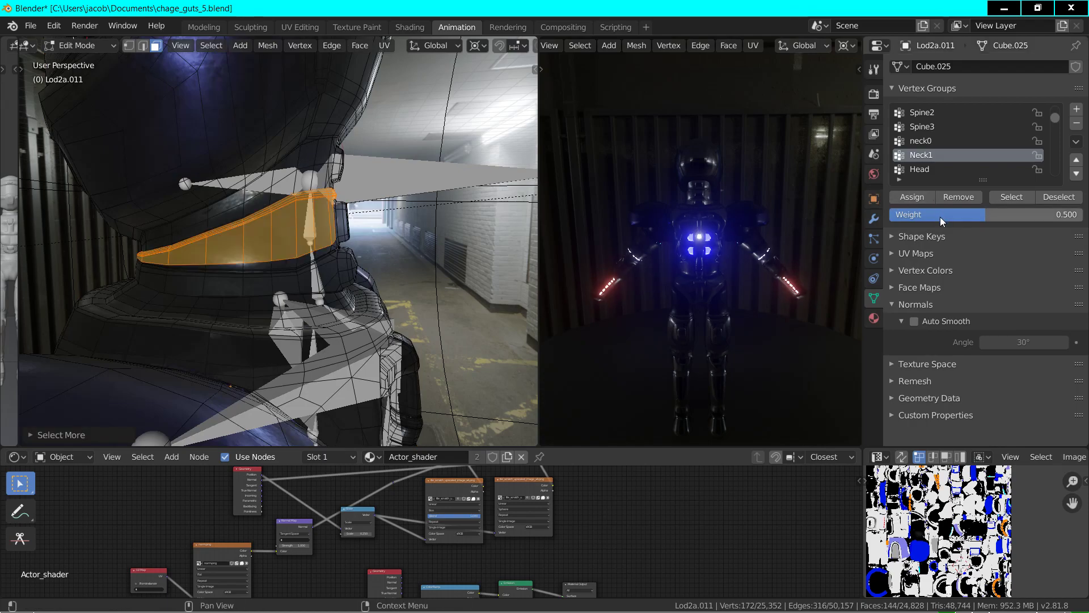
pyautogui.click(914, 197)
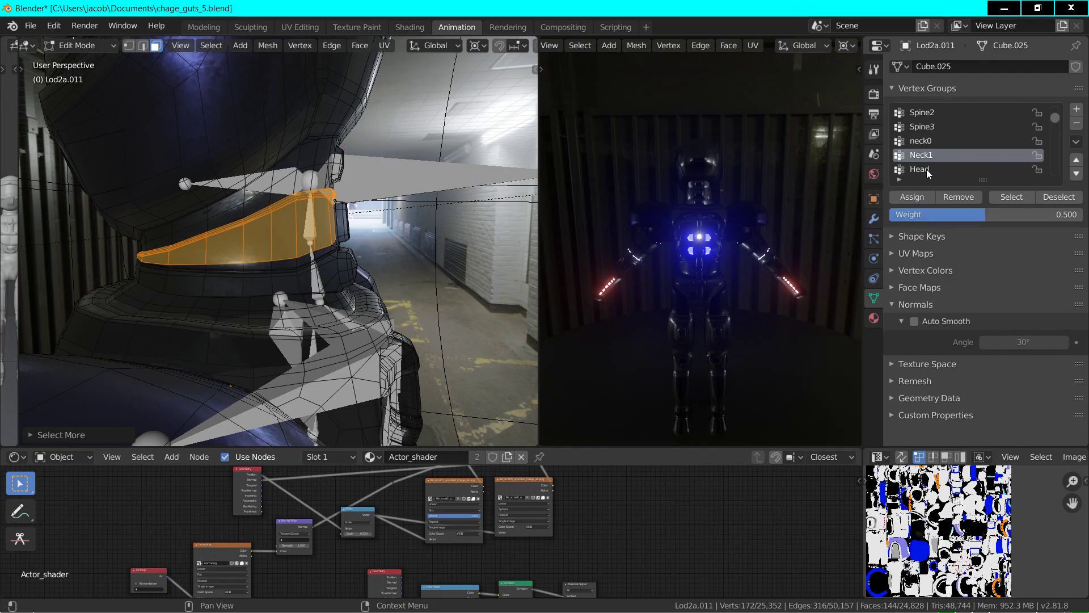
pyautogui.click(927, 169)
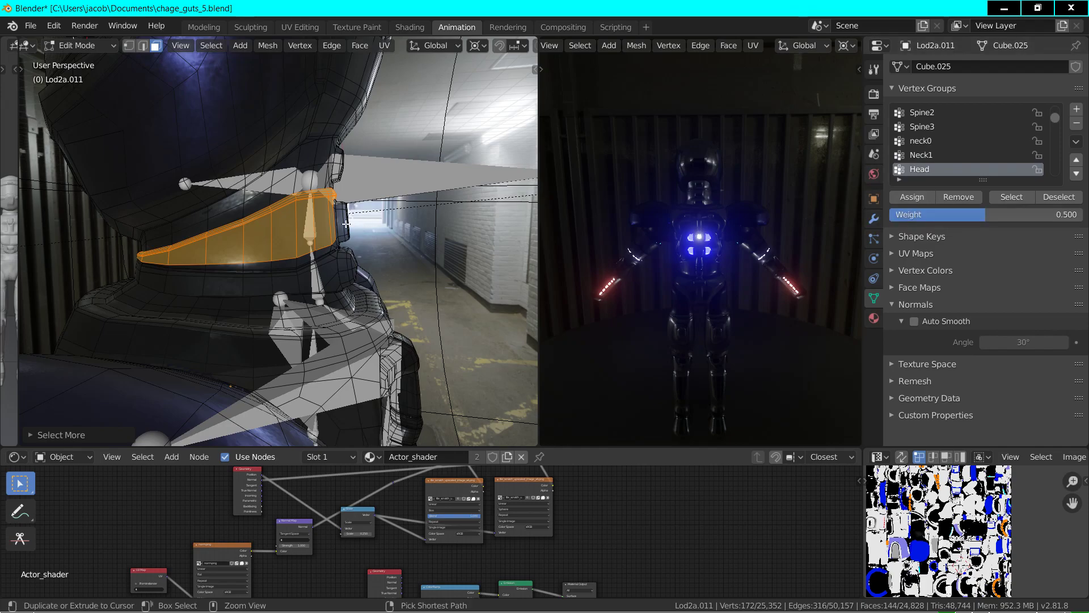
pyautogui.press('ctrl+KP_Subtract')
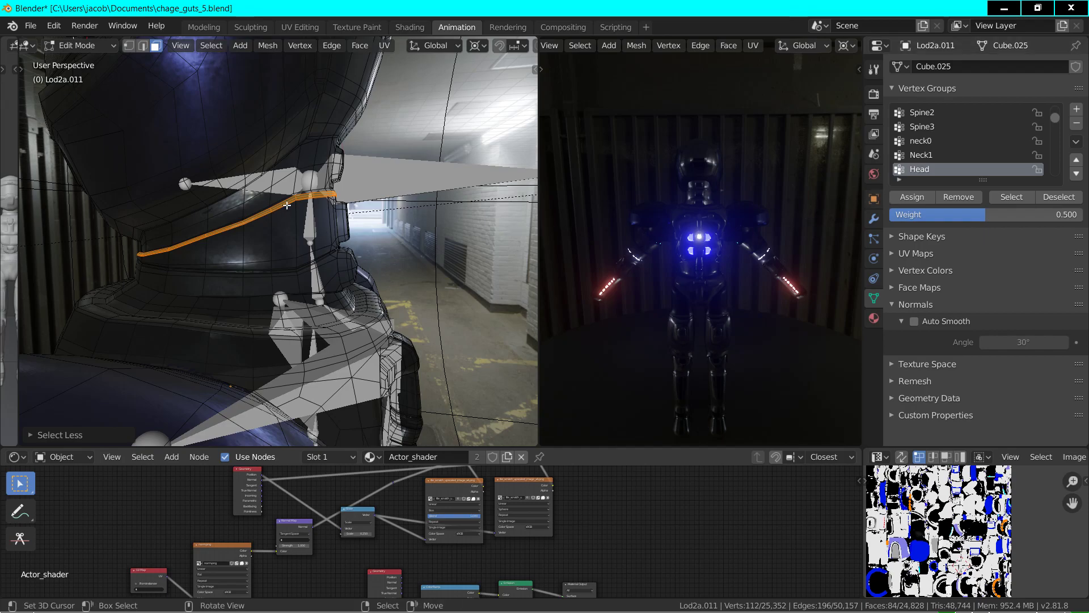
pyautogui.click(931, 154)
pyautogui.click(917, 199)
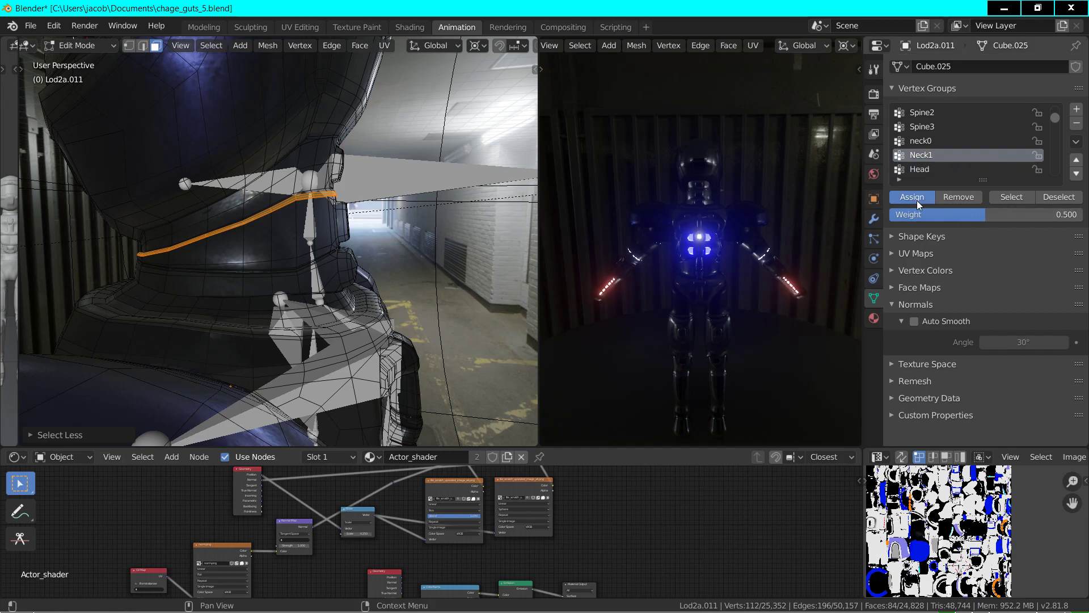
pyautogui.press('Tab')
# - Put the armature into Pose Mode and select the upper neck bone
pyautogui.click(380, 192)
pyautogui.click(81, 45)
pyautogui.click(97, 97)
pyautogui.click(471, 198)
# - Try Z, Y and X rotations of the neck bone, cancelling each, with the cursor snapped to it
pyautogui.press('r')
pyautogui.press('z')
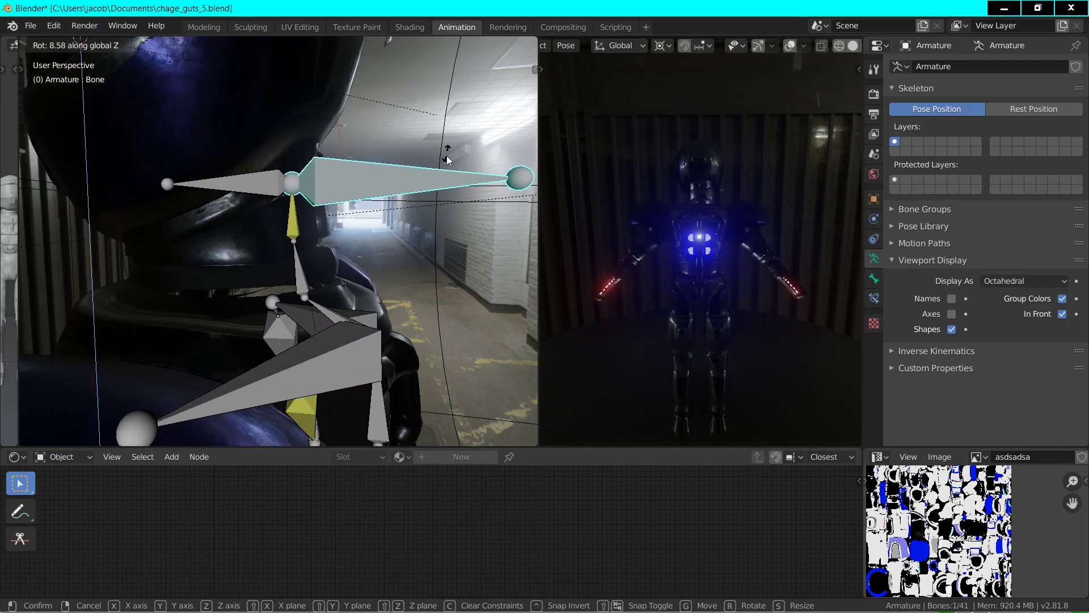
pyautogui.rightClick(219, 244)
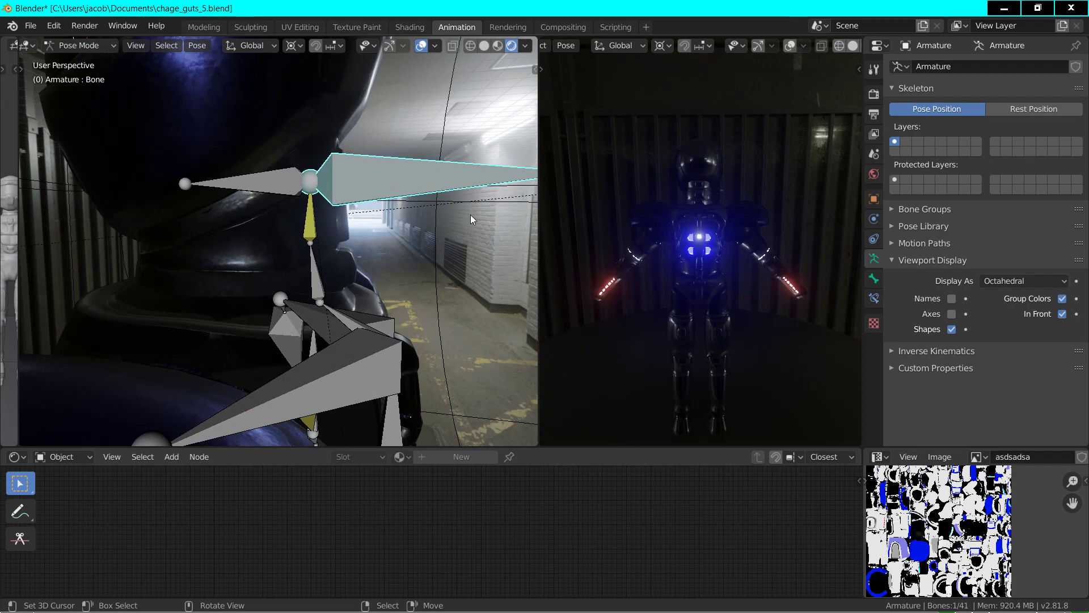
pyautogui.press('r')
pyautogui.press('y')
pyautogui.press('Escape')
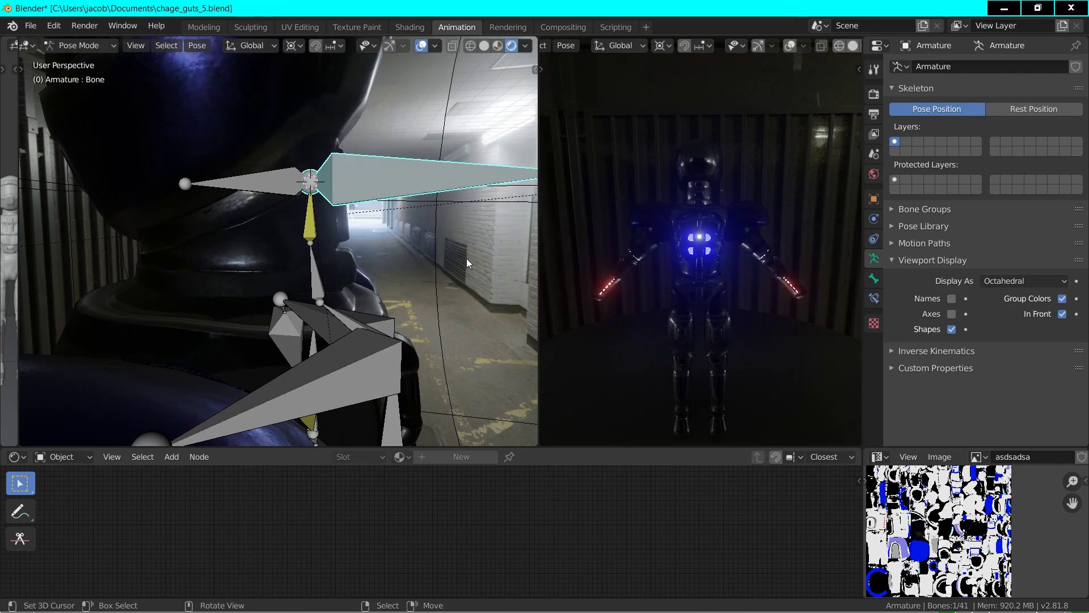
pyautogui.hotkey('shift', 's')
pyautogui.click(452, 300)
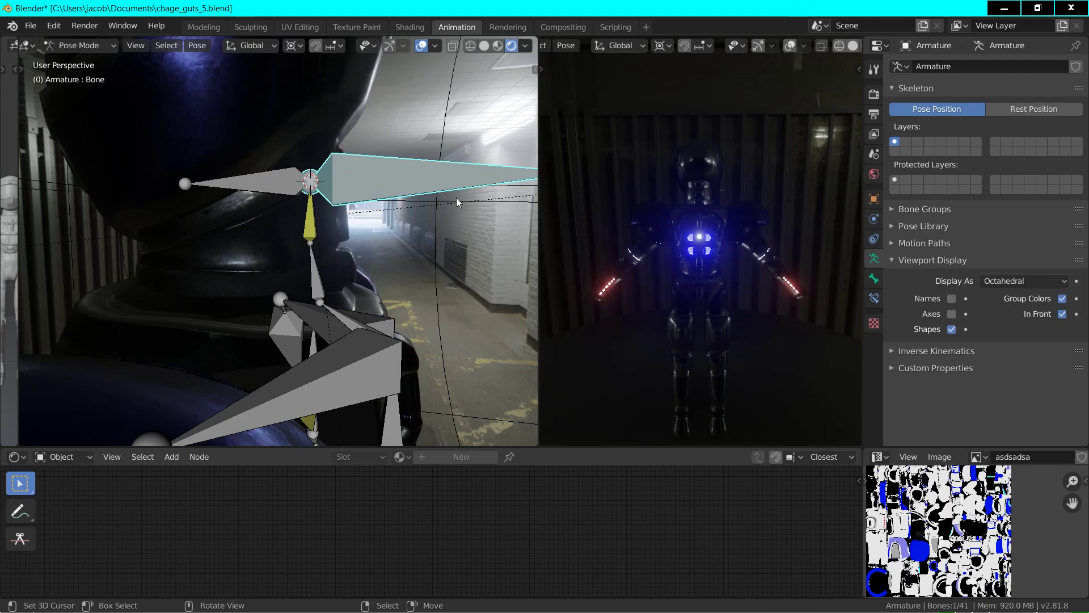
pyautogui.press('r')
pyautogui.press('x')
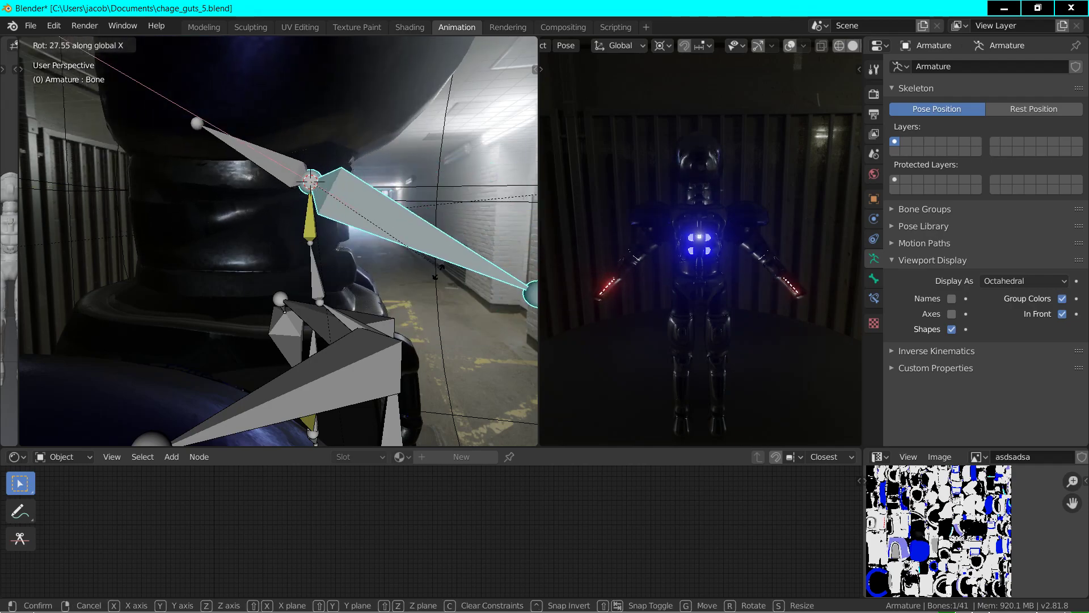
pyautogui.rightClick(404, 254)
# - Tilt the large head bone about 22° around the X axis
pyautogui.click(269, 250)
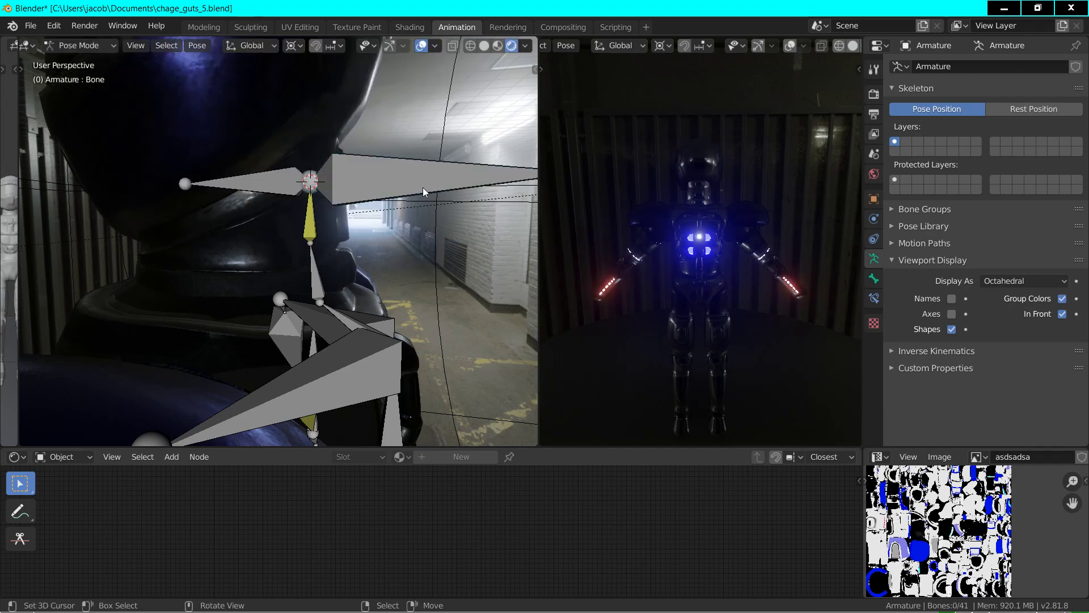
pyautogui.click(388, 187)
pyautogui.press('r')
pyautogui.press('x')
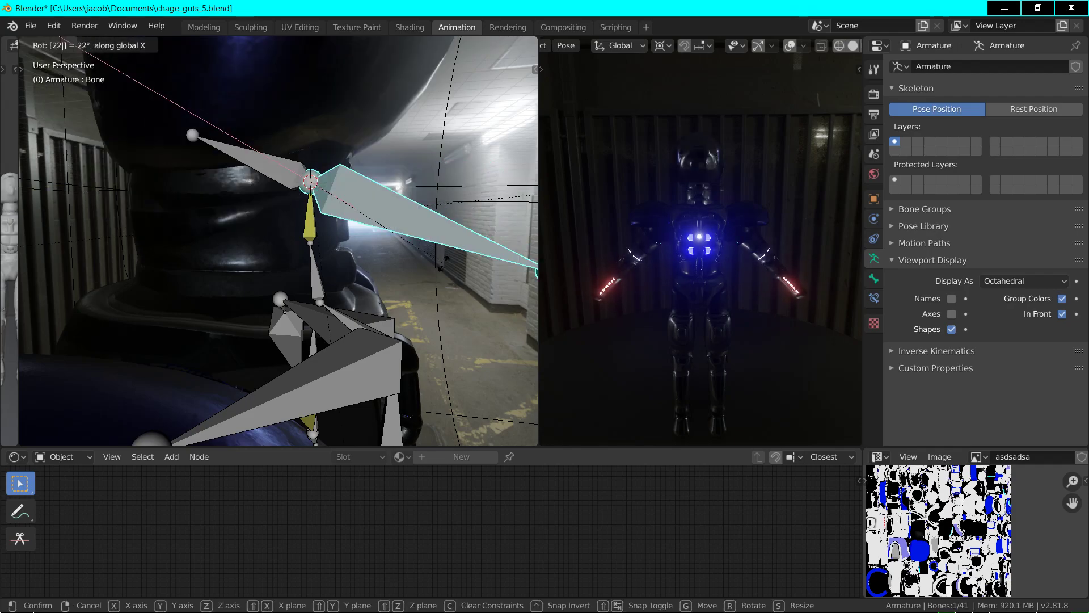
pyautogui.click(443, 263)
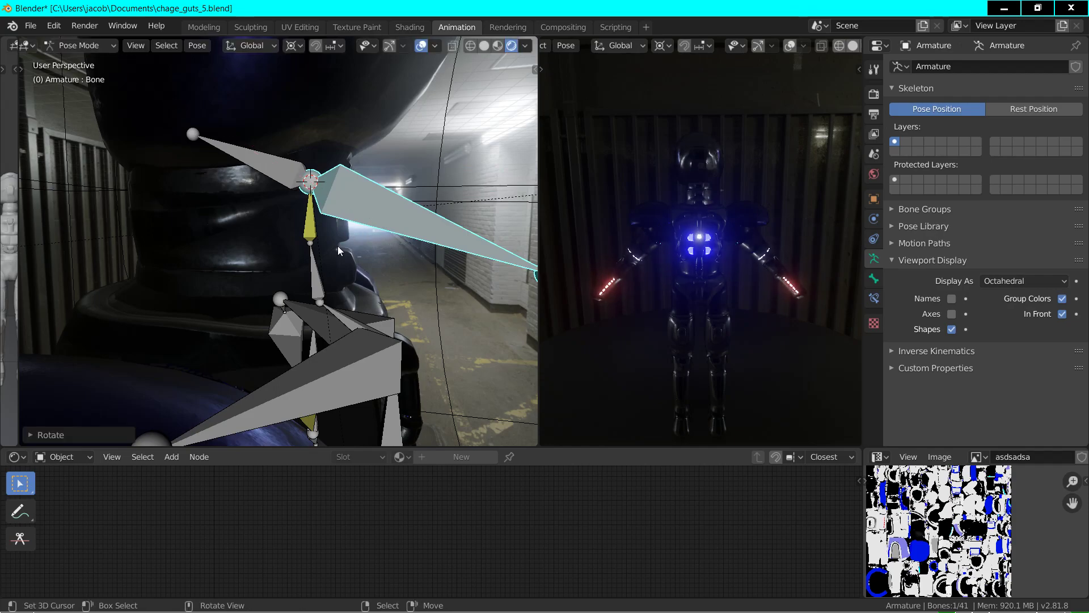
# - Test a Y-axis move on the head bone, cancel it, and deselect all bones
pyautogui.rightClick(315, 243)
pyautogui.rightClick(313, 243)
pyautogui.rightClick(381, 220)
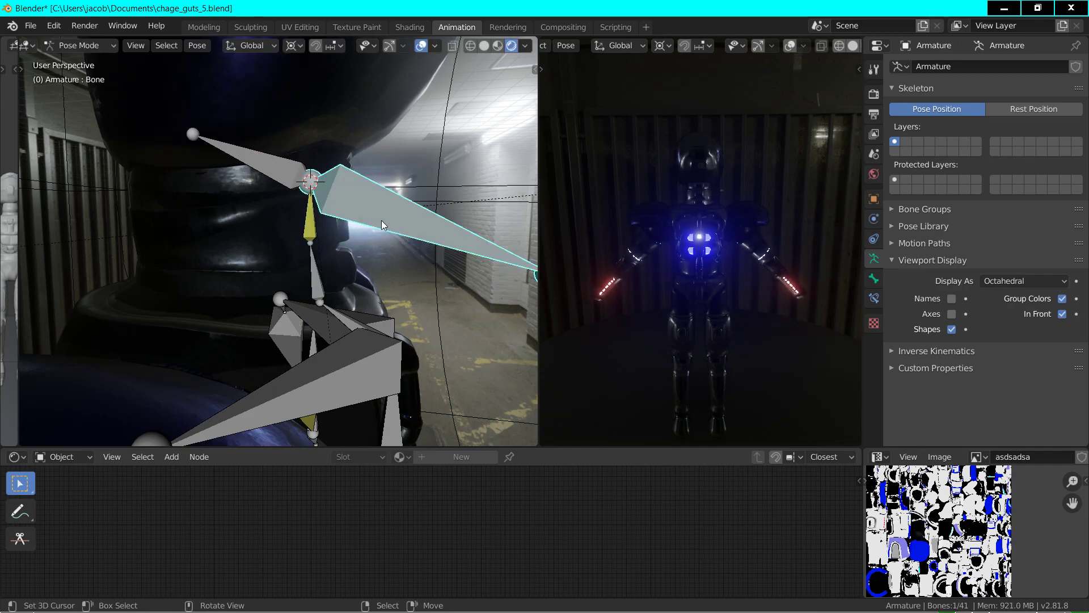
pyautogui.press('g')
pyautogui.press('y')
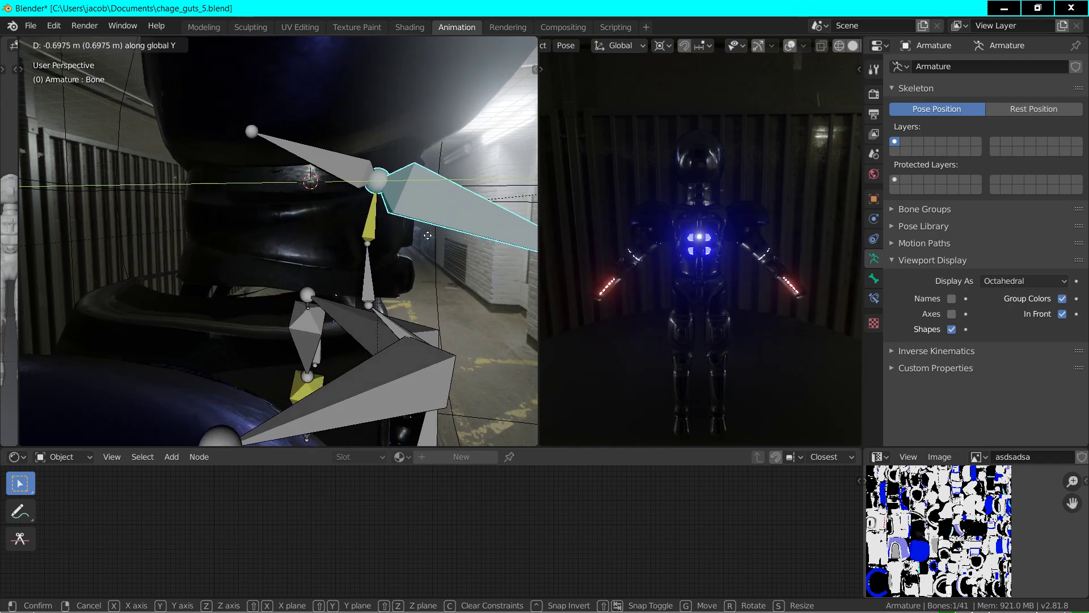
pyautogui.rightClick(376, 241)
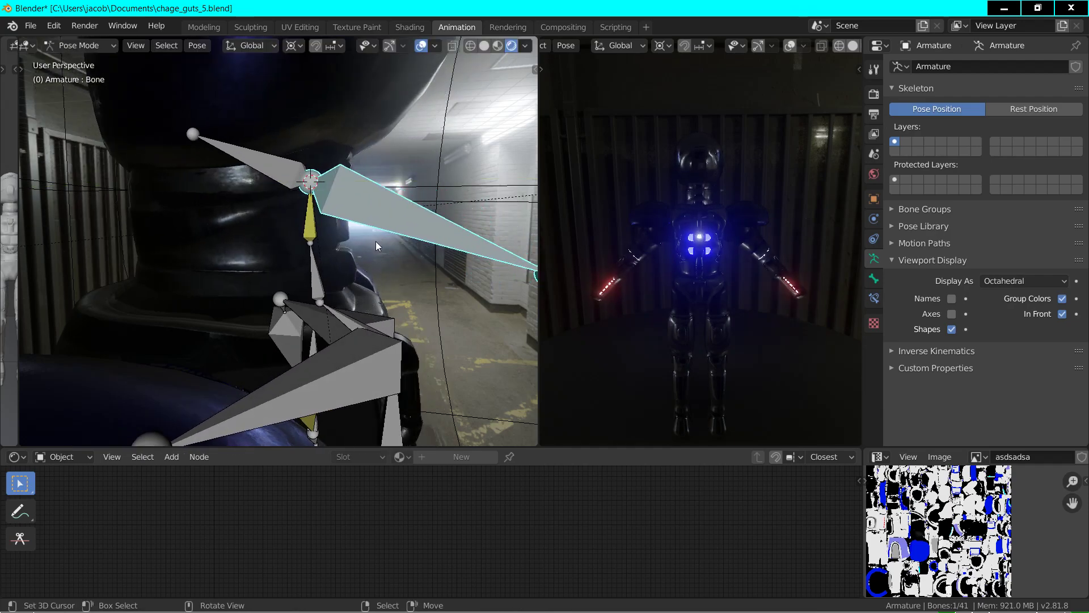
pyautogui.hotkey('alt', 'a')
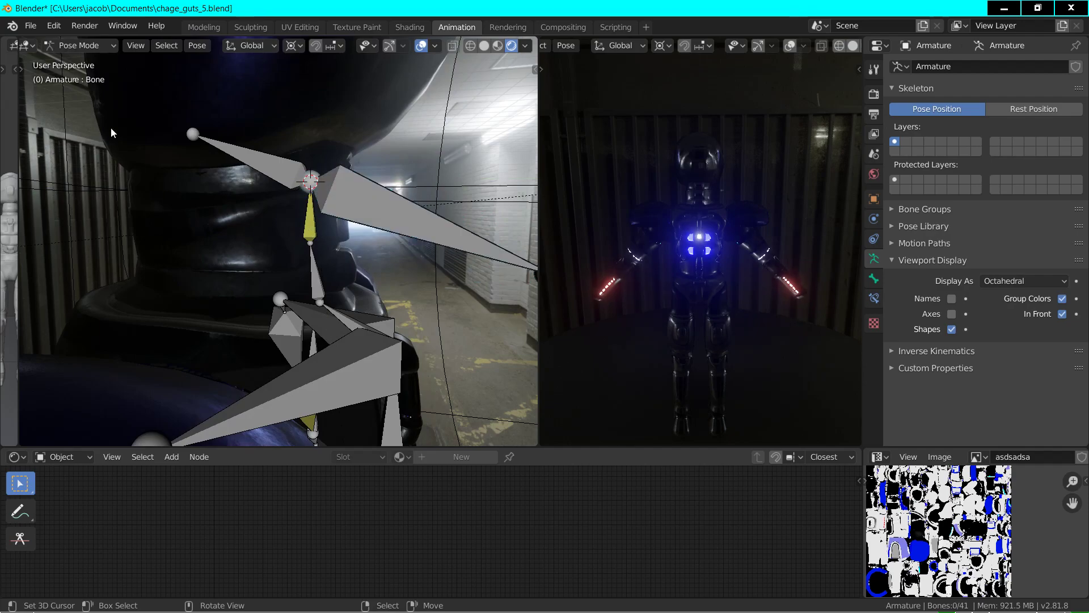
pyautogui.click(67, 49)
# - Select the Lod2a.011 body mesh and enter its Edit Mode
pyautogui.click(80, 47)
pyautogui.click(86, 77)
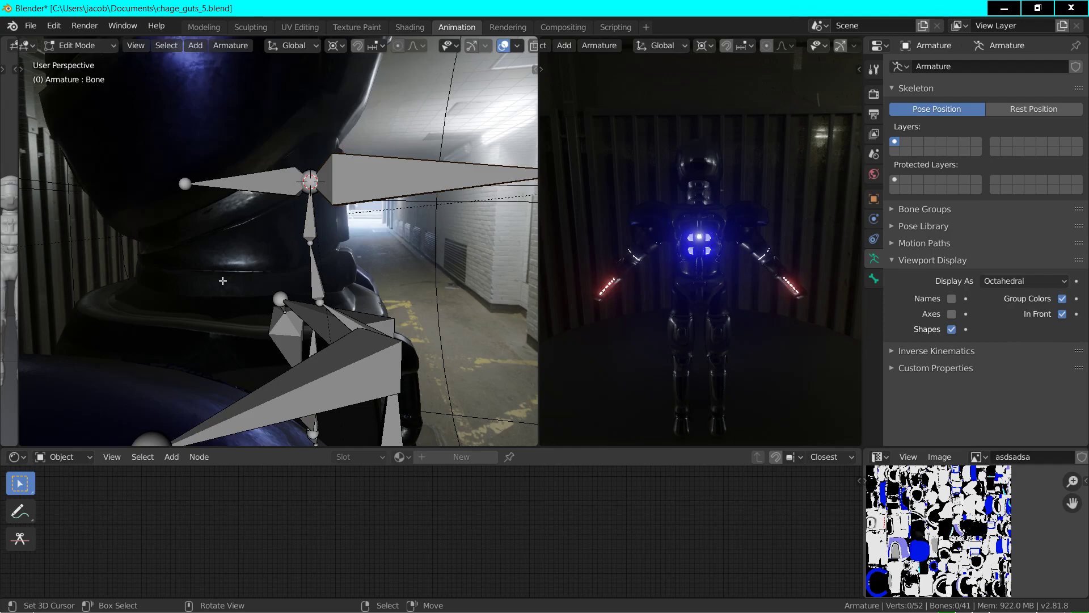
pyautogui.click(80, 46)
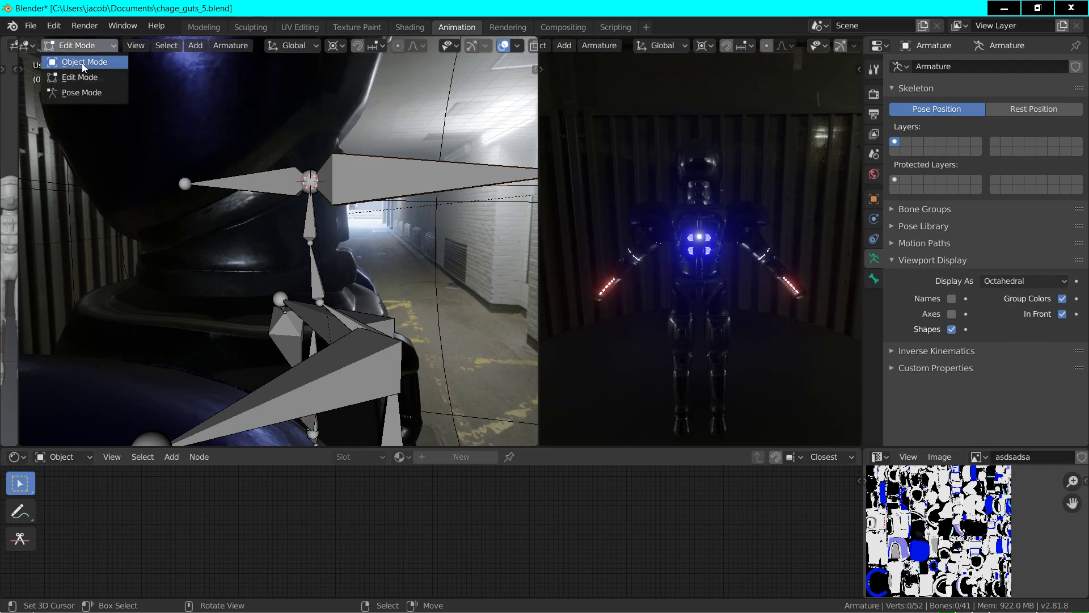
pyautogui.click(77, 42)
pyautogui.click(246, 265)
pyautogui.click(92, 49)
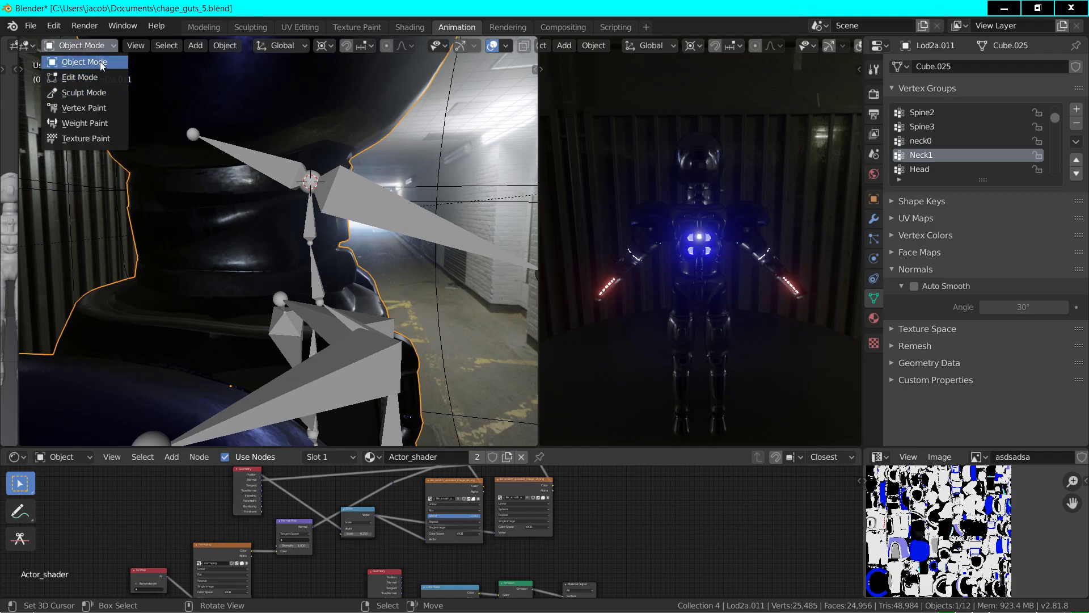
pyautogui.click(95, 76)
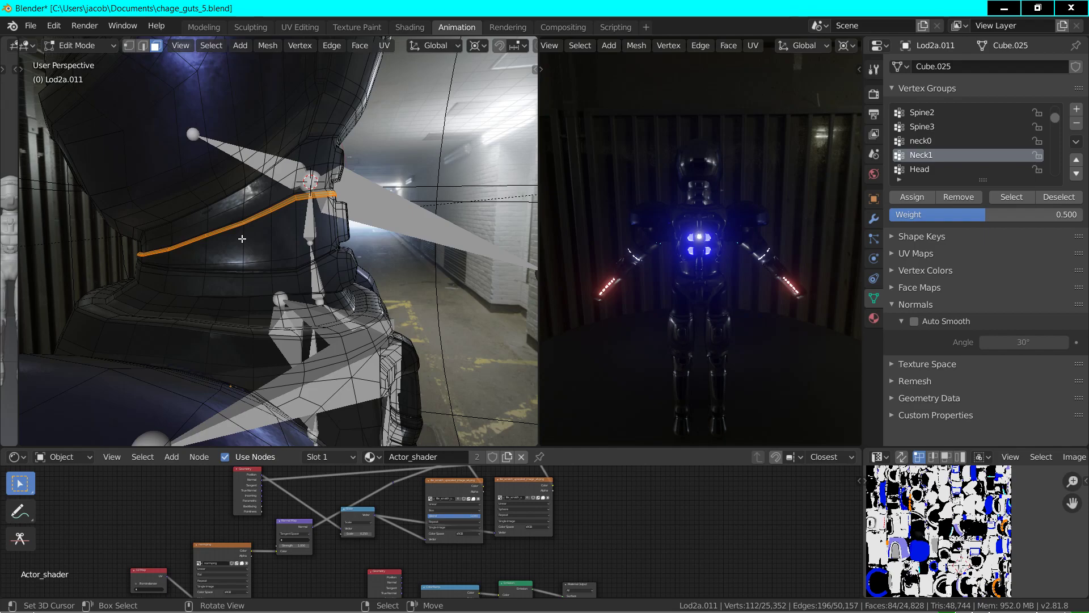
# - Grow the neck loop into a band of faces and trim its upper loops
pyautogui.press('ctrl+KP_Add')
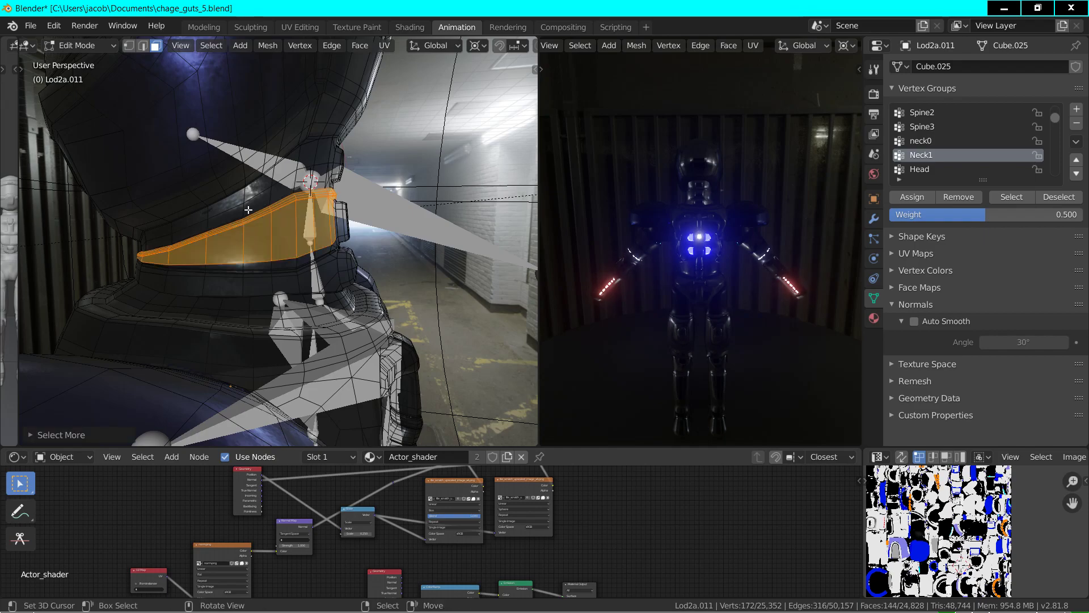
pyautogui.keyDown('alt'); pyautogui.keyDown('shift'); pyautogui.rightClick(243, 219); pyautogui.keyUp('shift'); pyautogui.keyUp('alt')
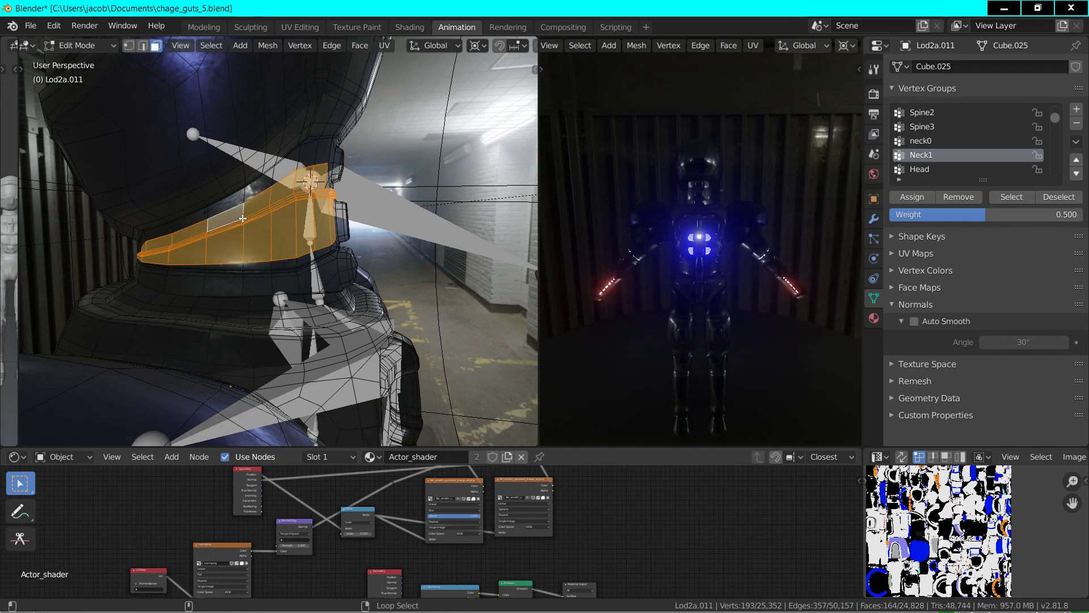
pyautogui.hotkey('ctrl', 'z')
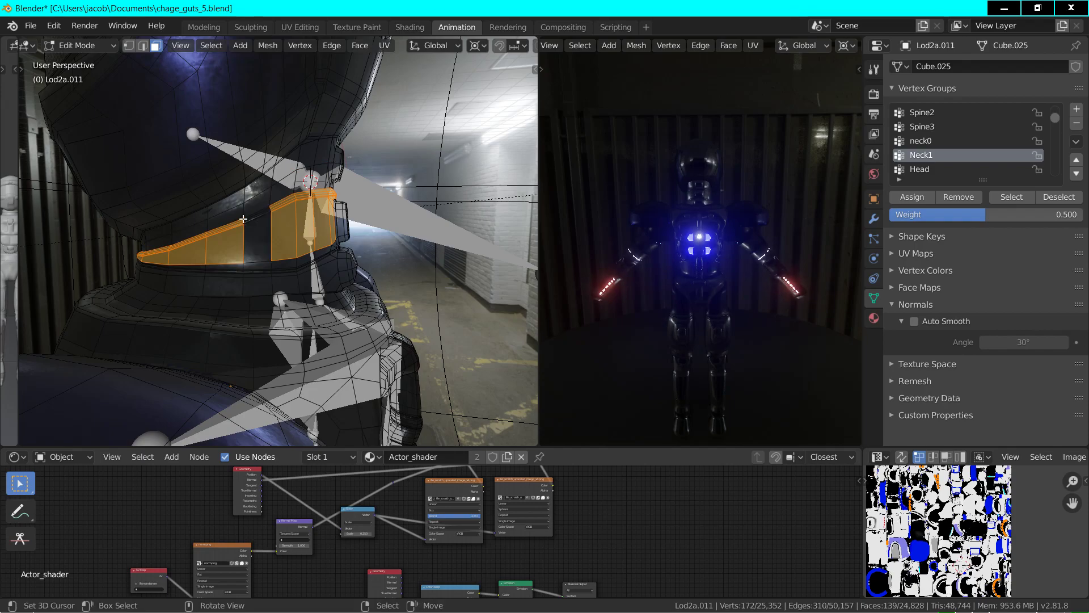
pyautogui.hotkey('shift', '`')
pyautogui.press('w')
pyautogui.click(274, 203)
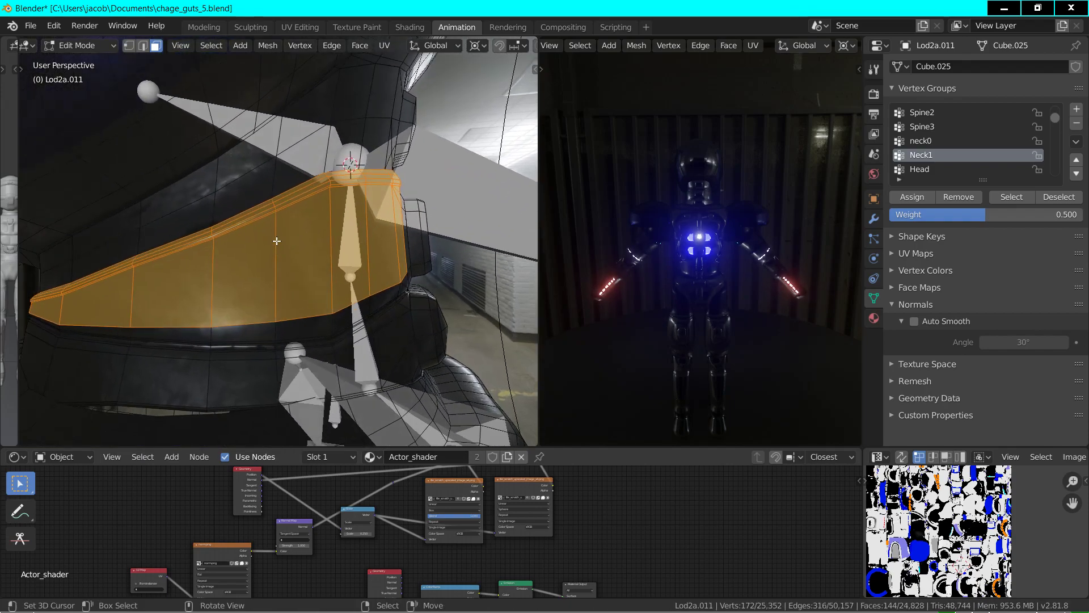
pyautogui.keyDown('alt'); pyautogui.keyDown('shift'); pyautogui.rightClick(271, 201); pyautogui.keyUp('shift'); pyautogui.keyUp('alt')
pyautogui.keyDown('alt'); pyautogui.keyDown('shift'); pyautogui.rightClick(274, 204); pyautogui.keyUp('shift'); pyautogui.keyUp('alt')
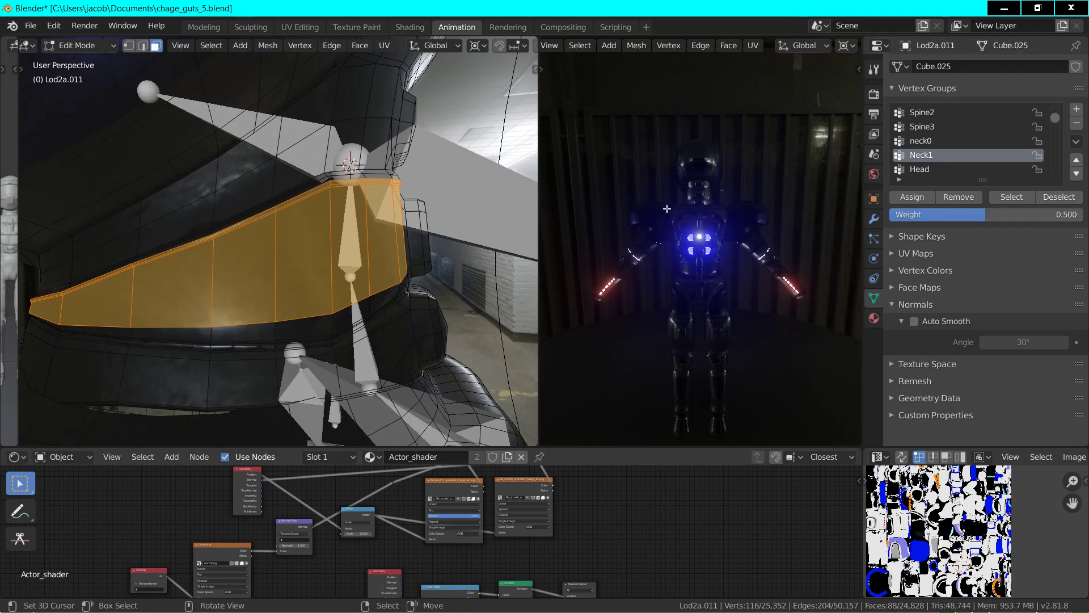
pyautogui.keyDown('alt'); pyautogui.keyDown('shift'); pyautogui.click(277, 207); pyautogui.keyUp('shift'); pyautogui.keyUp('alt')
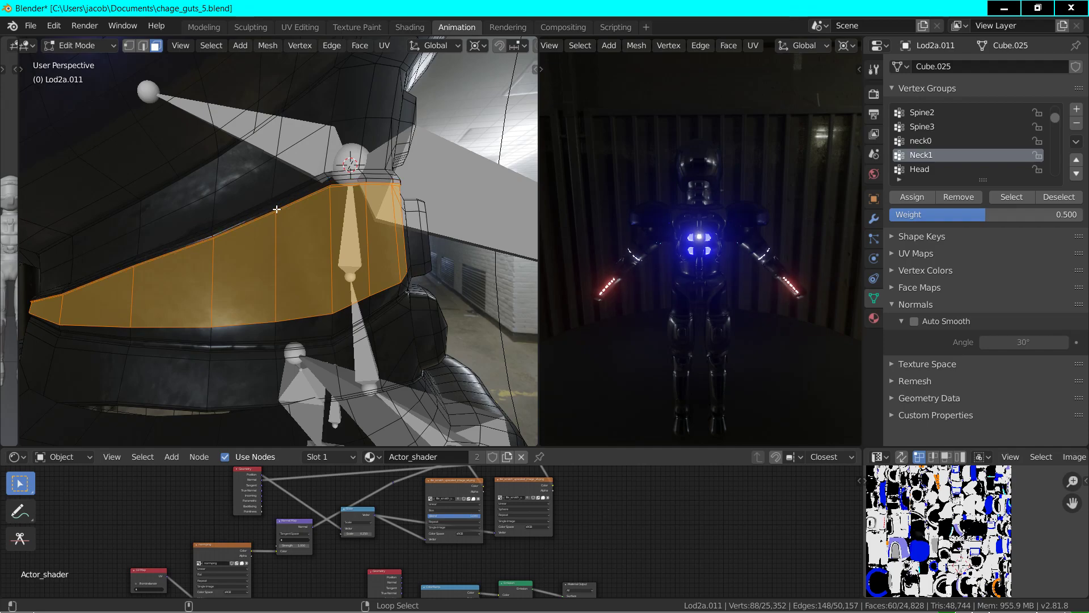
pyautogui.keyDown('alt'); pyautogui.keyDown('shift'); pyautogui.rightClick(275, 210); pyautogui.keyUp('shift'); pyautogui.keyUp('alt')
pyautogui.hotkey('ctrl', 'z')
pyautogui.hotkey('shift', '`')
pyautogui.press('w')
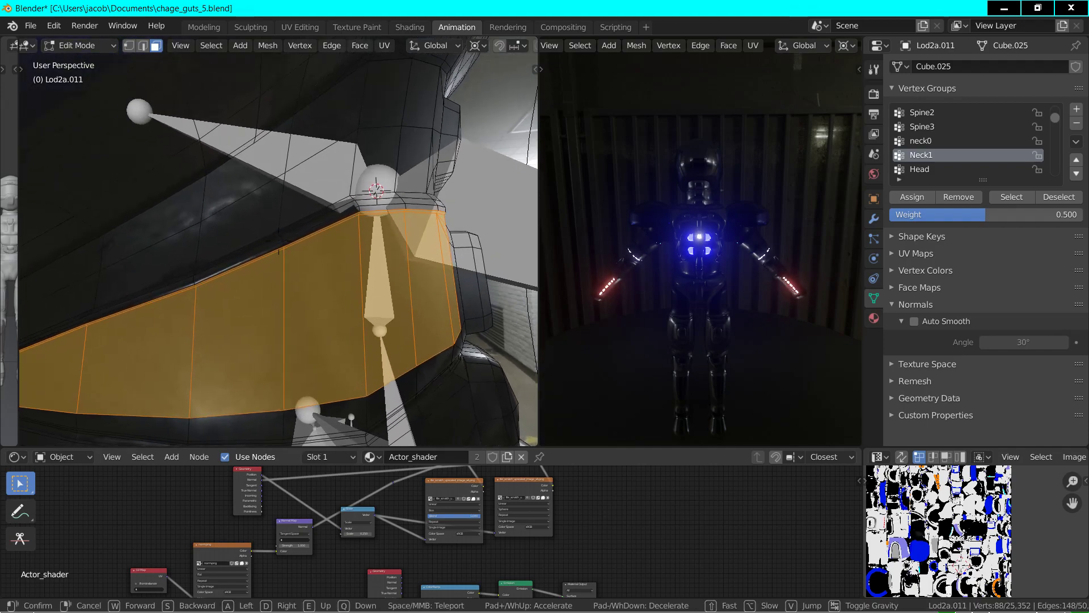
pyautogui.press('Return')
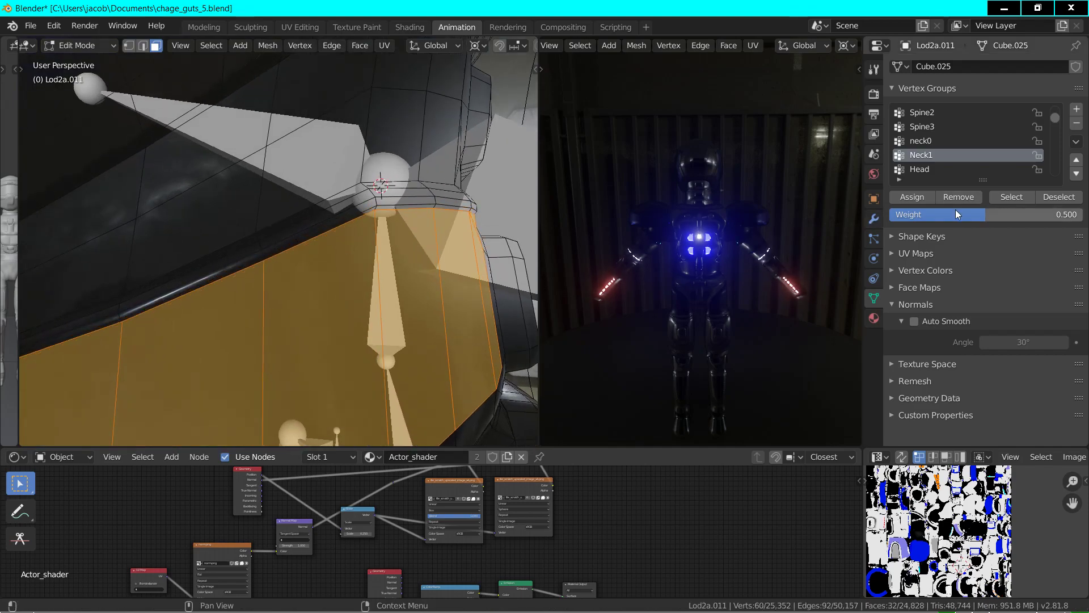
# - Assign the band to the Head vertex group at weight 0.25 and leave Edit Mode
pyautogui.click(955, 213)
pyautogui.write('.25')
pyautogui.press('Return')
pyautogui.click(920, 169)
pyautogui.click(914, 199)
pyautogui.press('Tab')
pyautogui.hotkey('shift', '`')
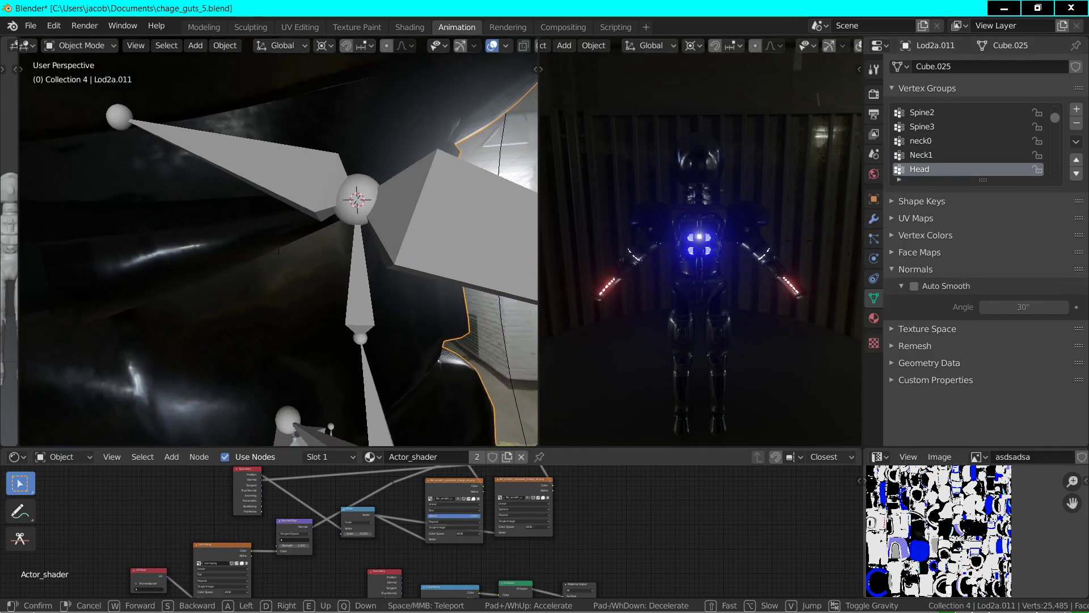
# - Swing the view around the neck and select the Armature object
pyautogui.press('a')
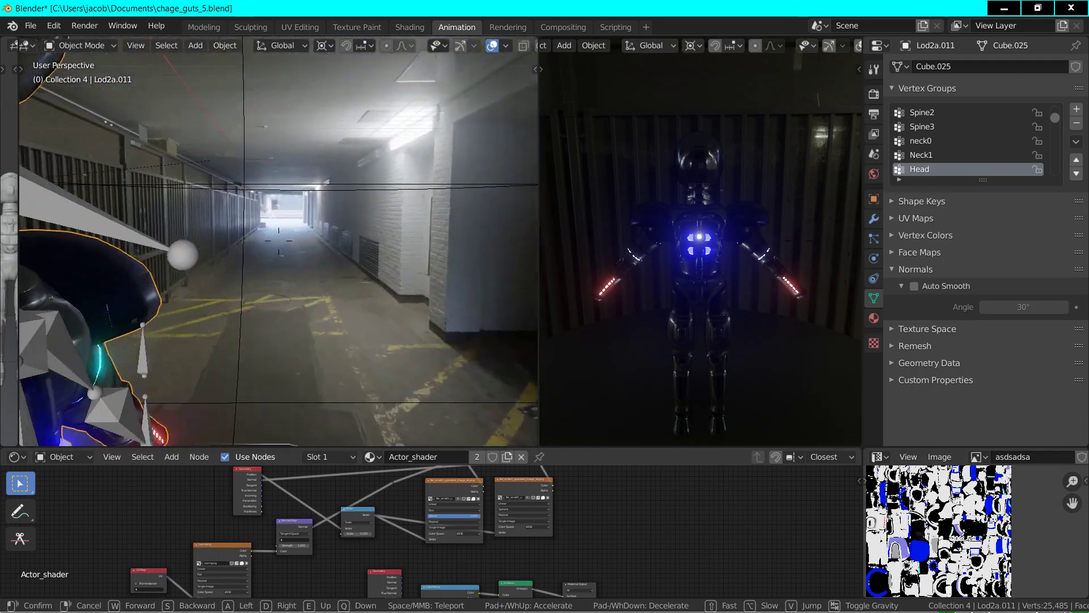
pyautogui.click(381, 258)
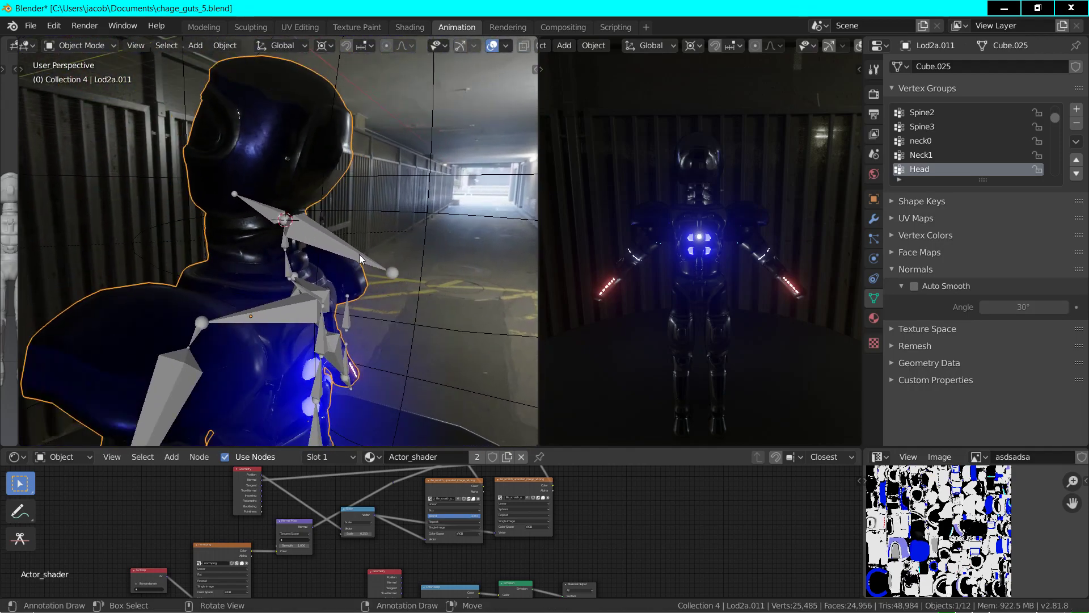
pyautogui.click(380, 258)
pyautogui.click(79, 45)
# - In Pose Mode, snap the cursor to the neck bone and rotate it around X
pyautogui.click(85, 94)
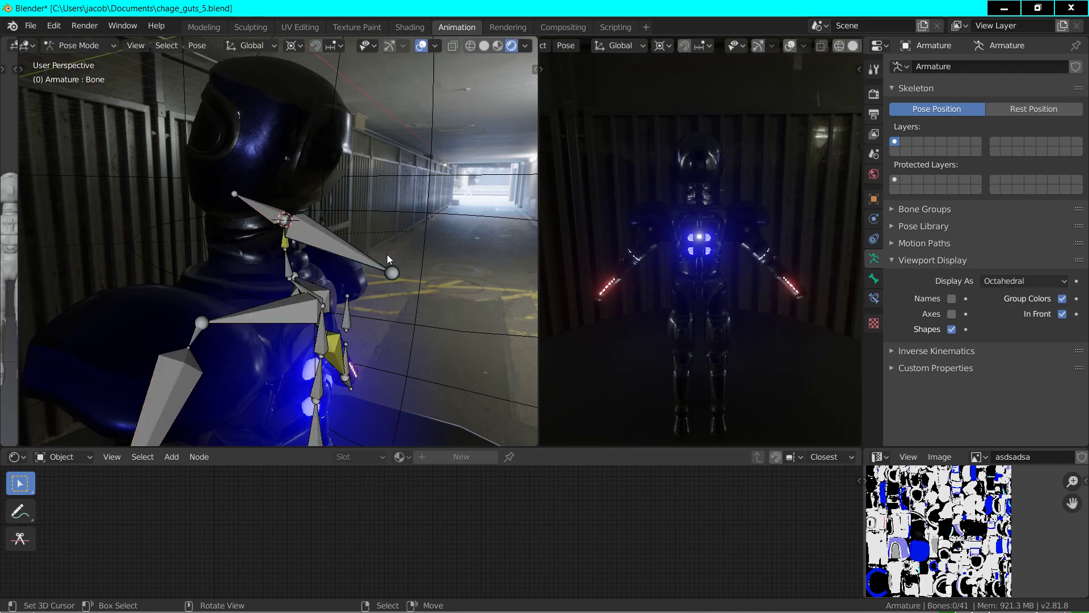
pyautogui.click(344, 254)
pyautogui.hotkey('shift', 's')
pyautogui.click(386, 308)
pyautogui.press('r')
pyautogui.press('z')
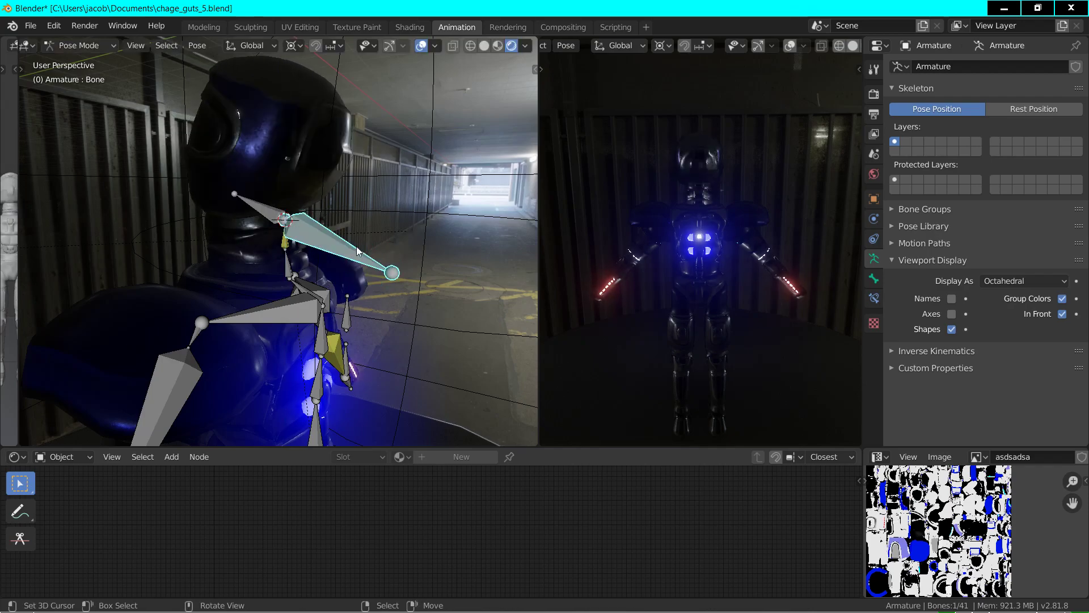
pyautogui.press('y')
pyautogui.press('x')
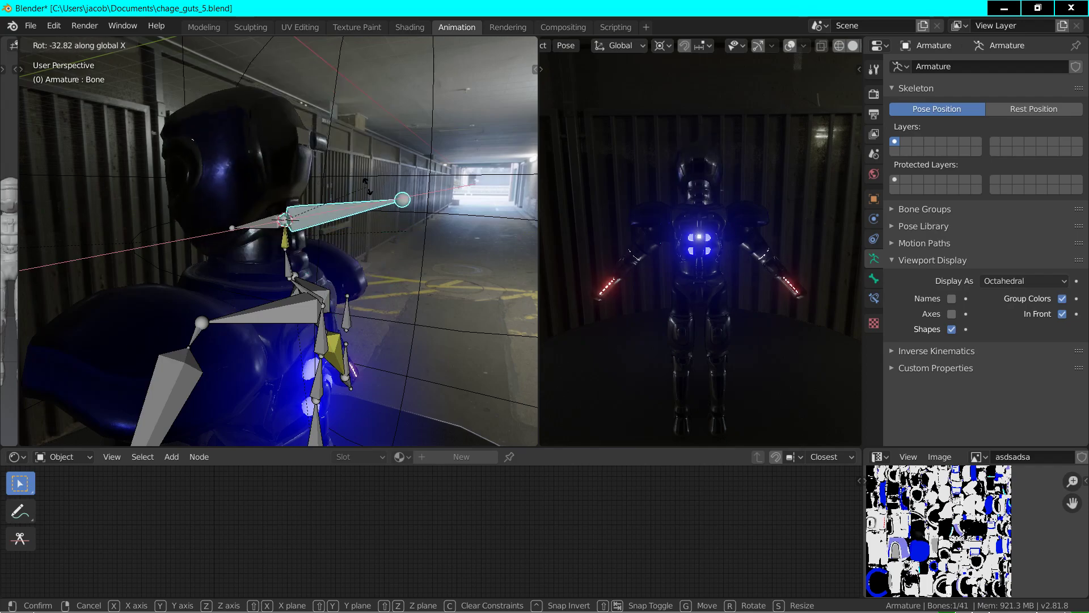
pyautogui.click(365, 217)
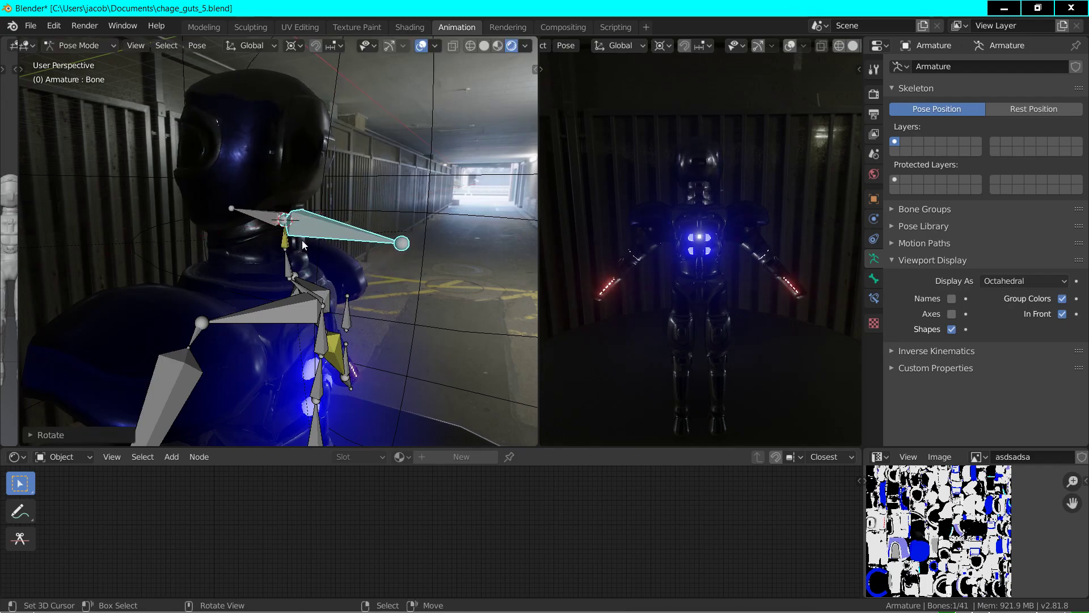
# - Move closer to the head and rotate the selected bone again around X
pyautogui.hotkey('shift', '`')
pyautogui.press('d')
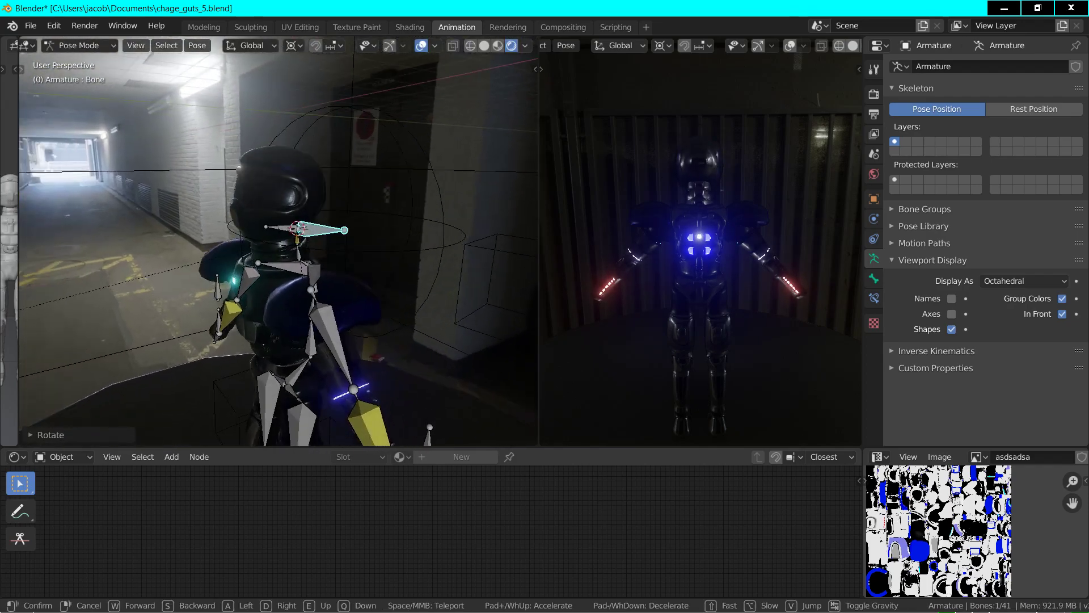
pyautogui.press('w')
pyautogui.click(418, 244)
pyautogui.press('r')
pyautogui.press('x')
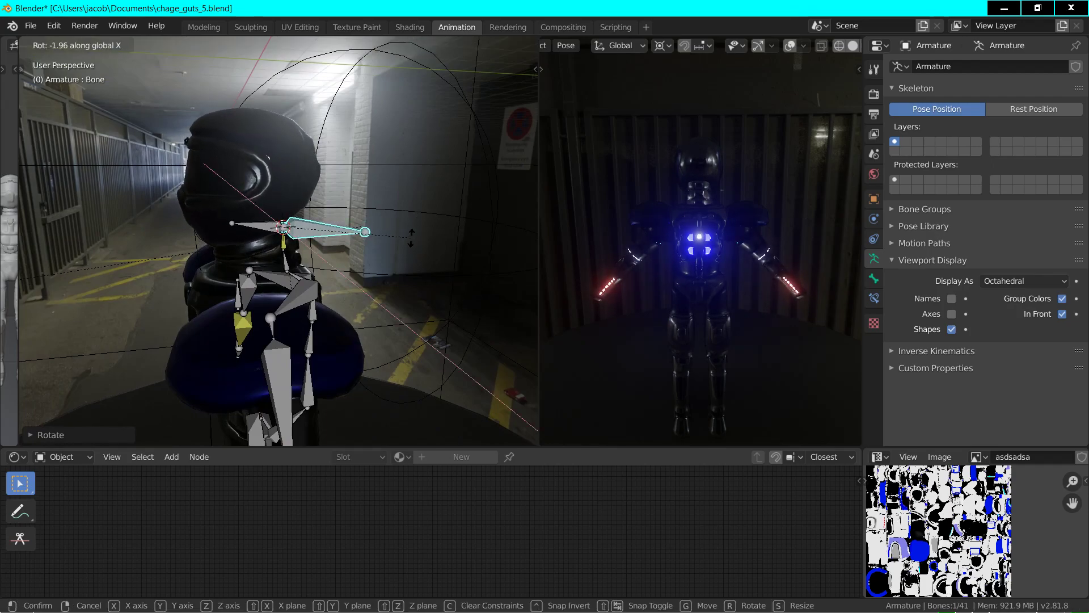
pyautogui.click(411, 239)
# - Step back to see the whole robot and move the left hand IK target
pyautogui.hotkey('shift', '`')
pyautogui.press('s')
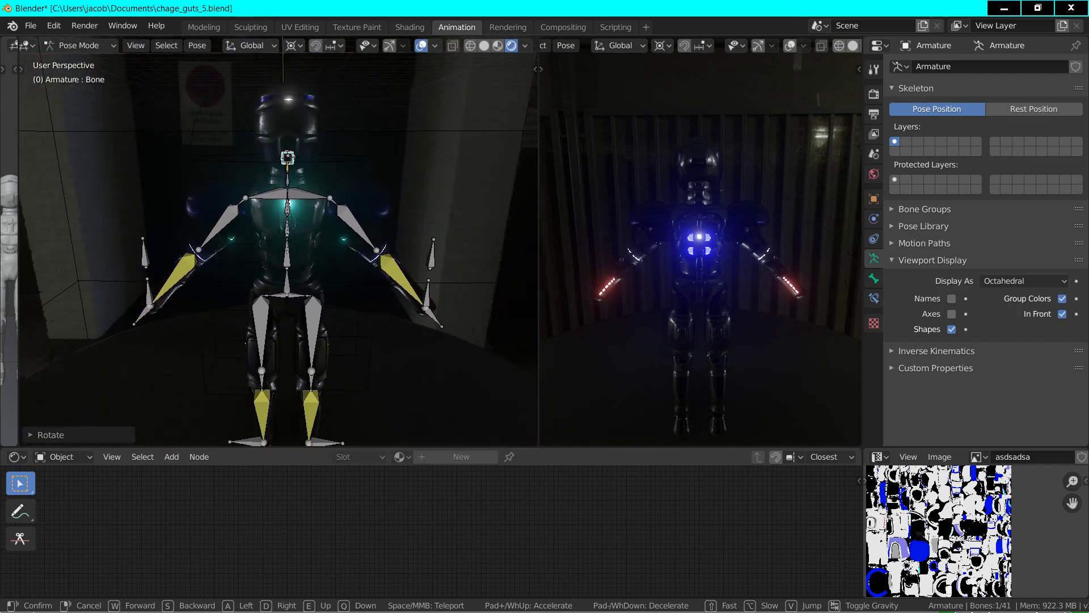
pyautogui.press('s')
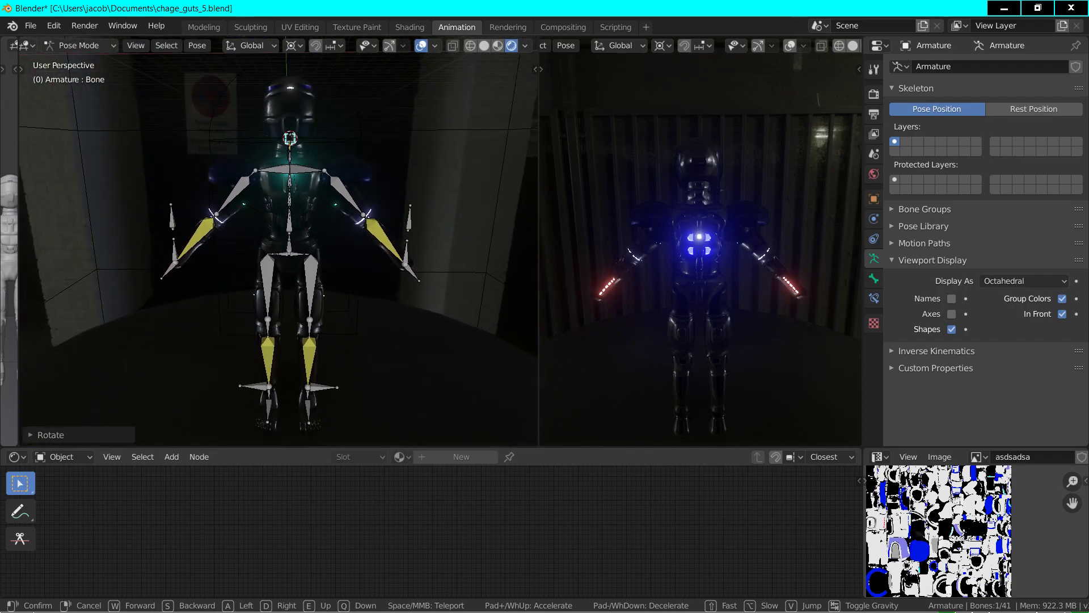
pyautogui.click(498, 248)
pyautogui.click(410, 251)
pyautogui.press('g')
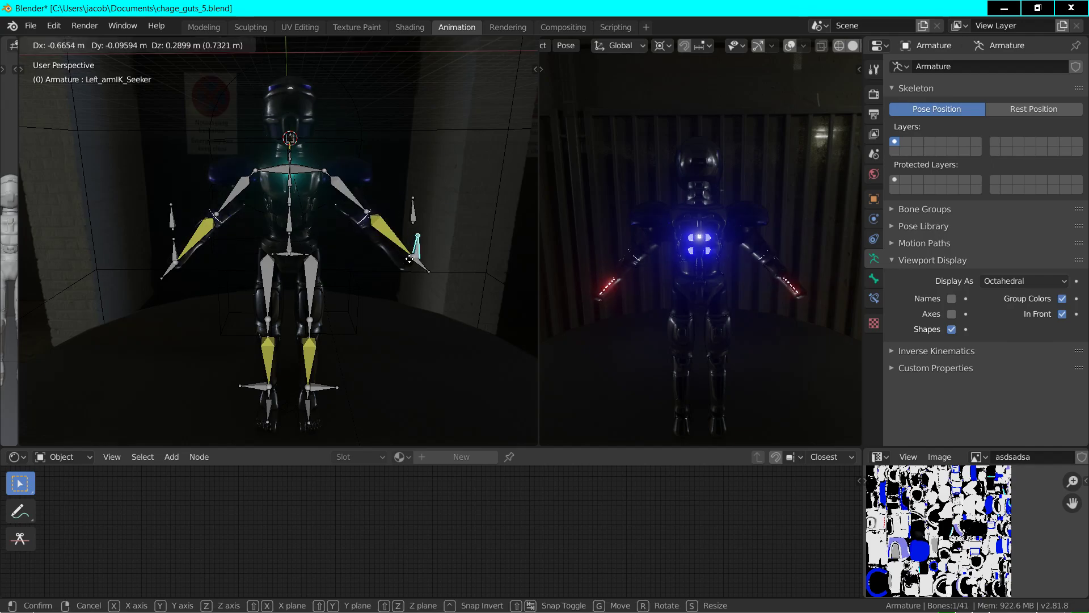
pyautogui.click(413, 258)
# - Return to Object Mode and select the Lod2a.011 robot mesh
pyautogui.hotkey('shift', '`')
pyautogui.press('w')
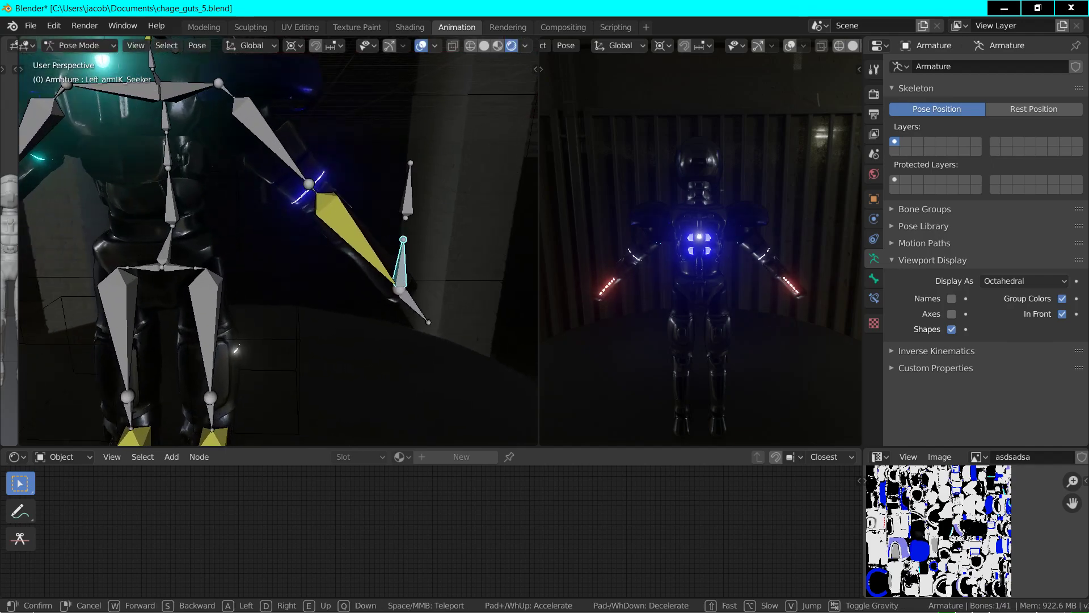
pyautogui.press('s')
pyautogui.press('Return')
pyautogui.click(281, 250)
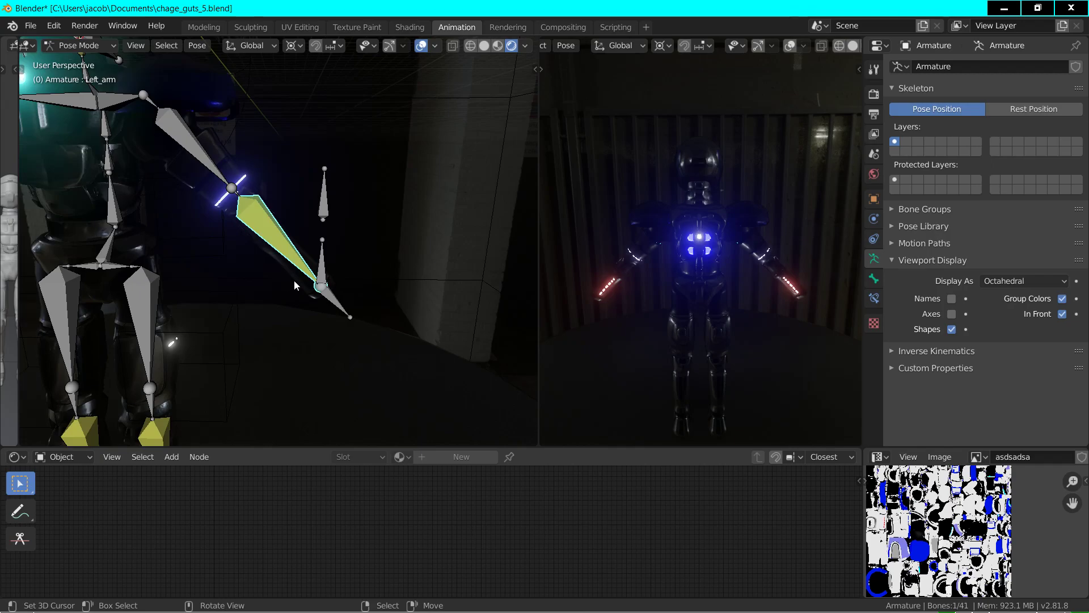
pyautogui.click(79, 45)
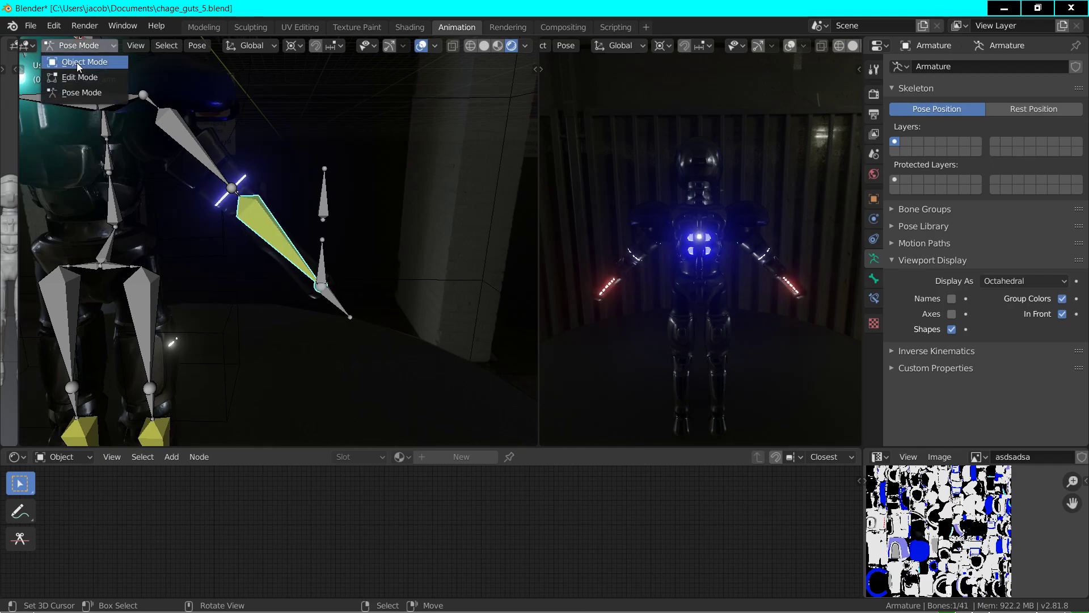
pyautogui.click(79, 63)
pyautogui.click(277, 265)
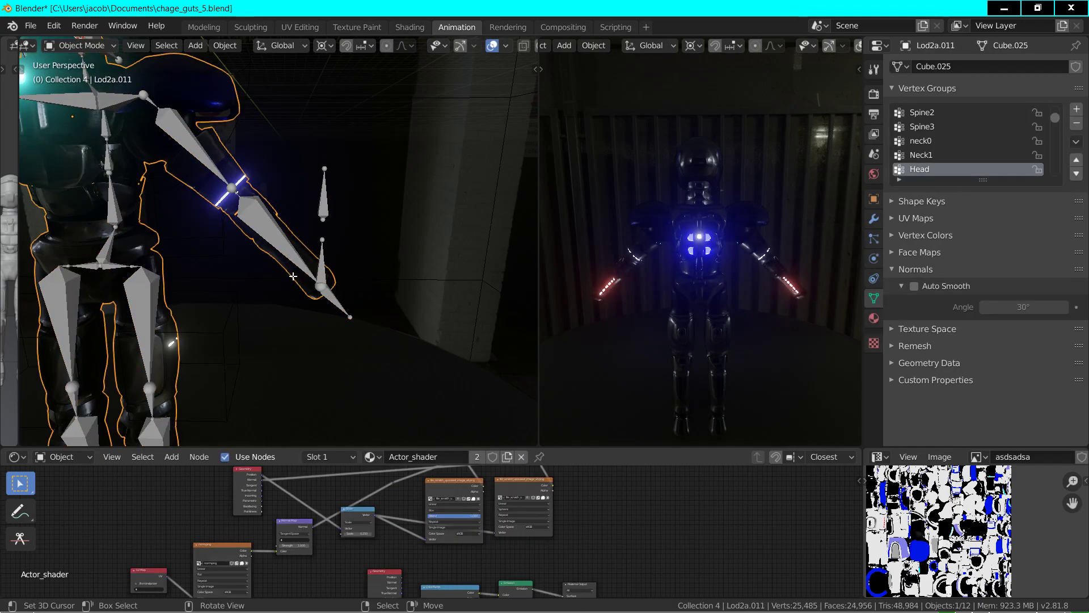
# - Grow the selection across the left forearm and assign it to Left_arm at weight 1
pyautogui.press('Tab')
pyautogui.press('ctrl+KP_Add')
pyautogui.press('ctrl+KP_Add')
pyautogui.press('ctrl+KP_Add')
pyautogui.press('ctrl+KP_Add')
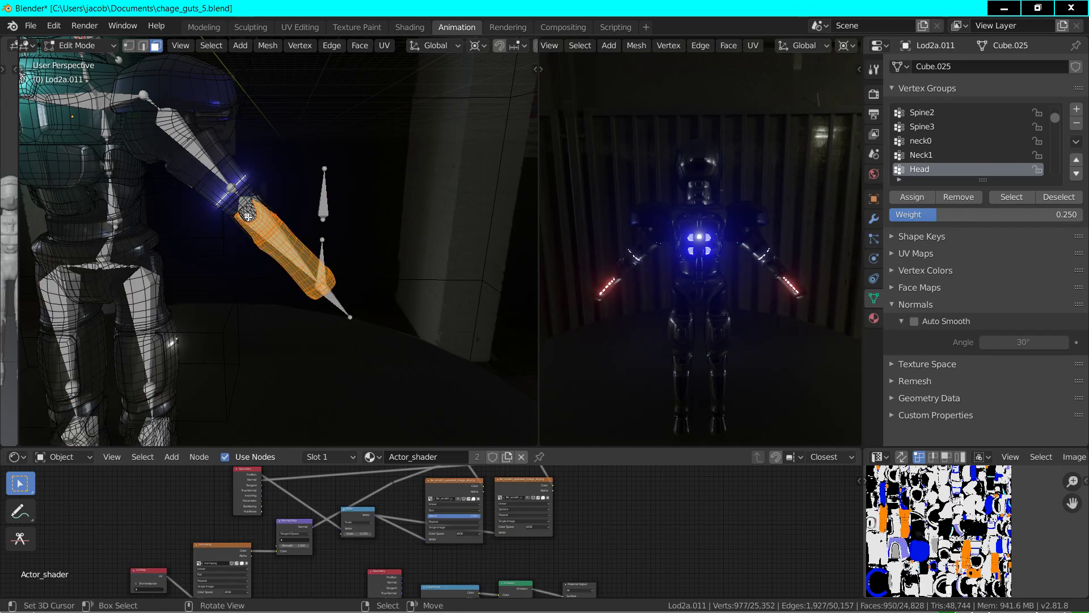
pyautogui.press('ctrl+KP_Add')
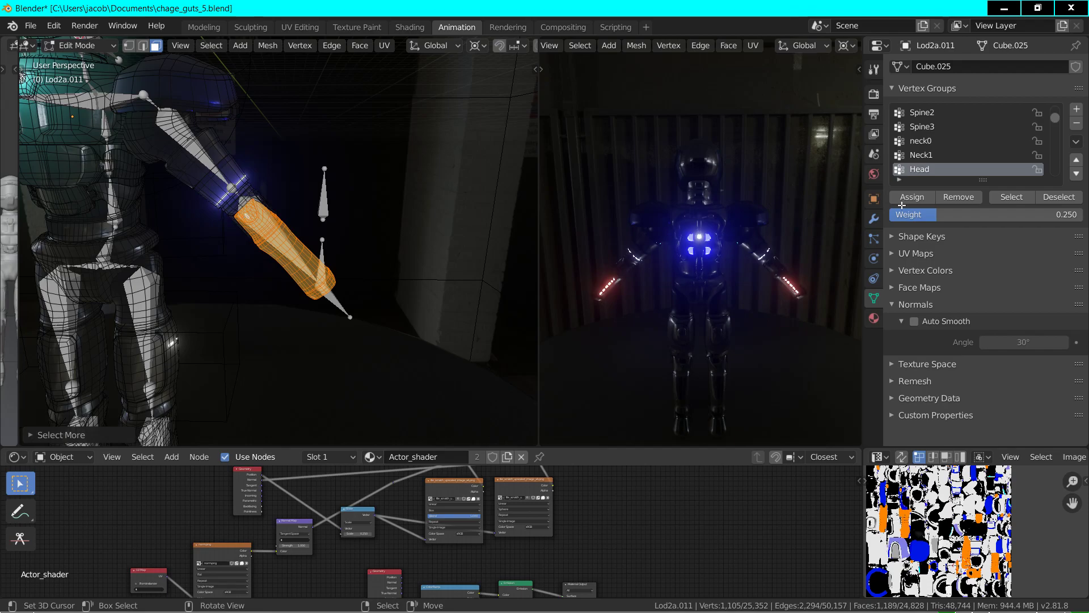
pyautogui.scroll(-5, 948, 141)
pyautogui.scroll(-1, 948, 140)
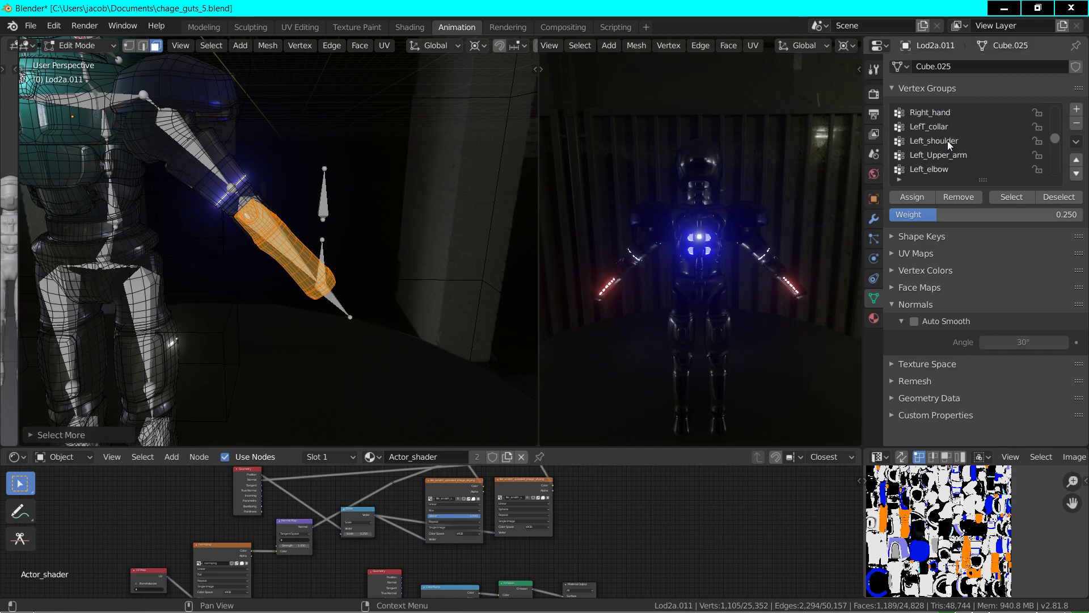
pyautogui.scroll(-2, 945, 158)
pyautogui.click(941, 157)
pyautogui.click(926, 216)
pyautogui.write('1')
pyautogui.press('Return')
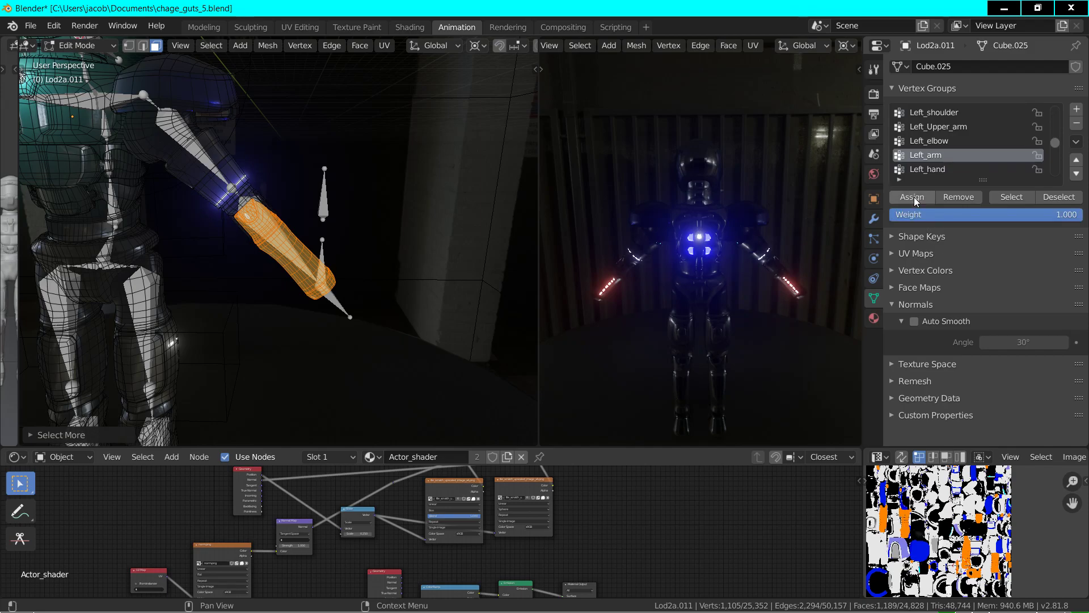
pyautogui.click(913, 199)
# - Walk the view to the elbow and grow a face selection there
pyautogui.press('Tab')
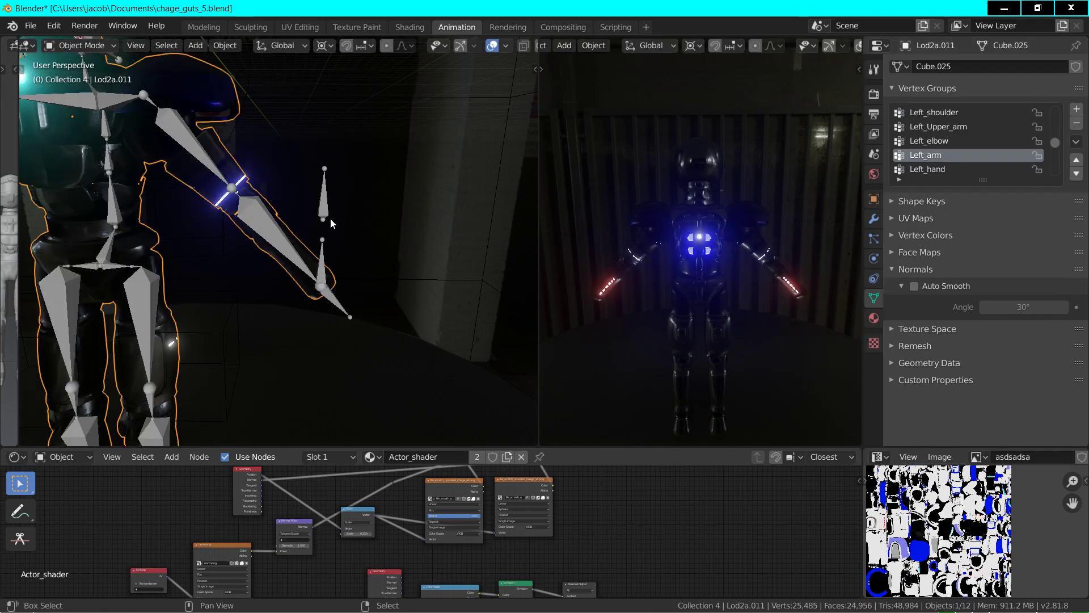
pyautogui.hotkey('shift', '`')
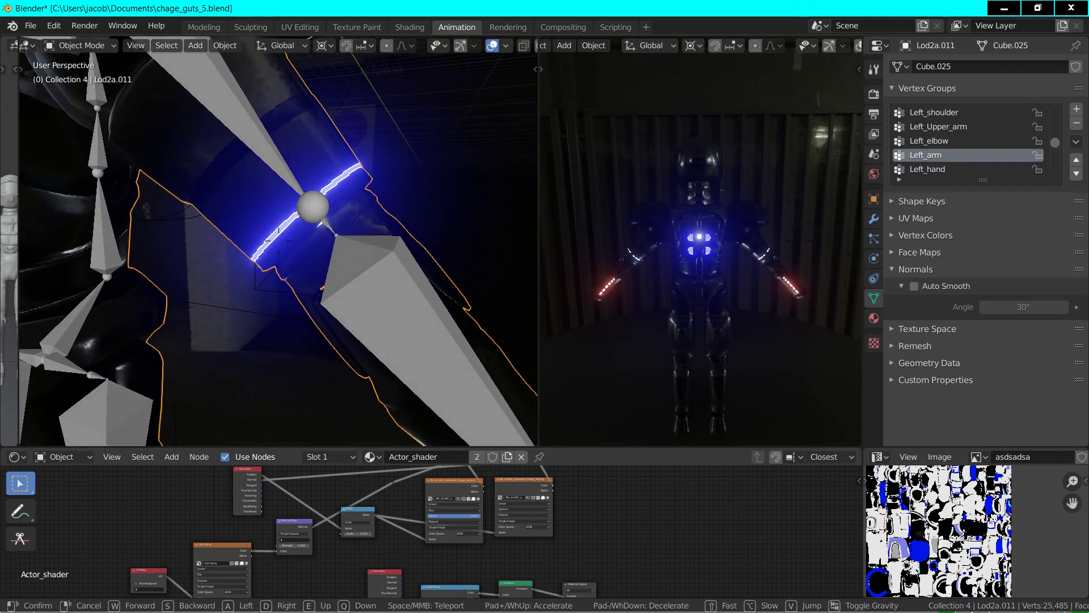
pyautogui.click(305, 268)
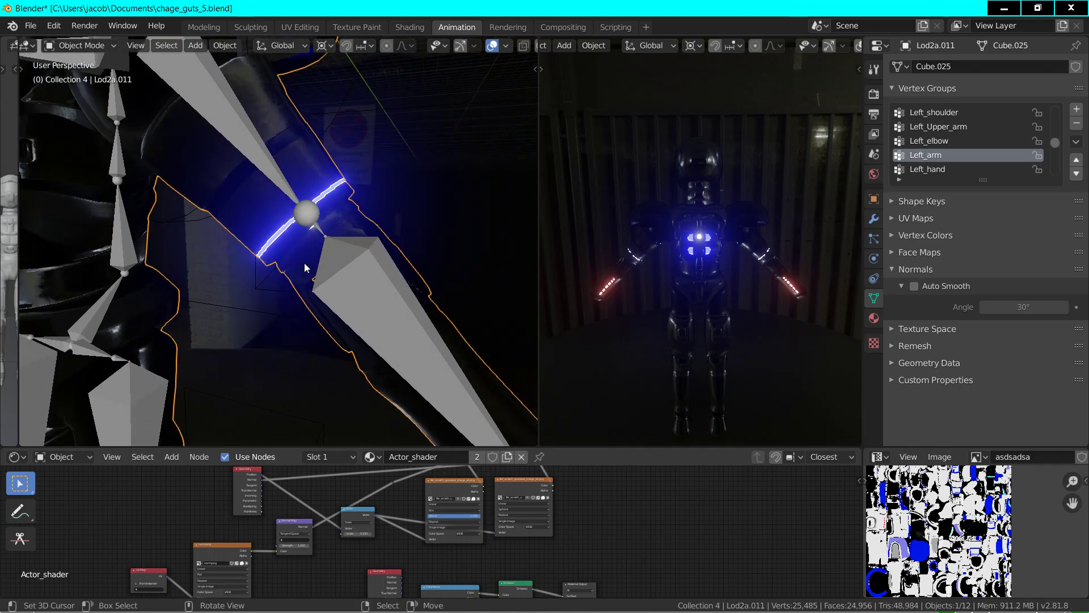
pyautogui.press('Tab')
pyautogui.rightClick(342, 212)
pyautogui.press('ctrl+KP_Add')
pyautogui.press('ctrl+KP_Add')
pyautogui.press('ctrl+KP_Add')
pyautogui.press('ctrl+KP_Add')
pyautogui.press('ctrl+KP_Add')
pyautogui.press('ctrl+KP_Add')
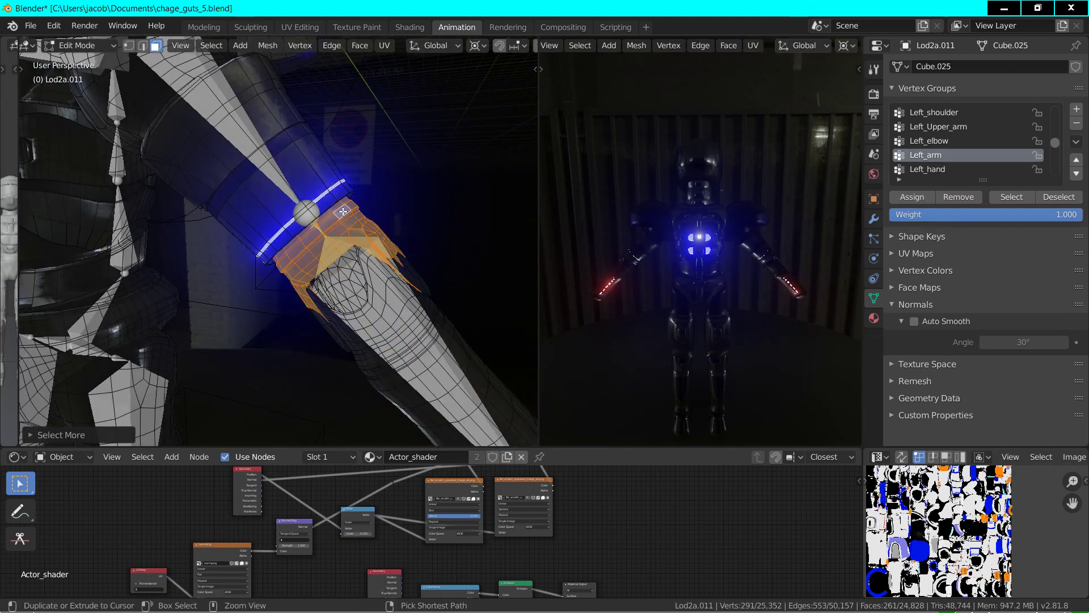
# - Activate Left_elbow, then select a face band on the upper arm and activate Left_Upper_arm
pyautogui.press('ctrl+KP_Add')
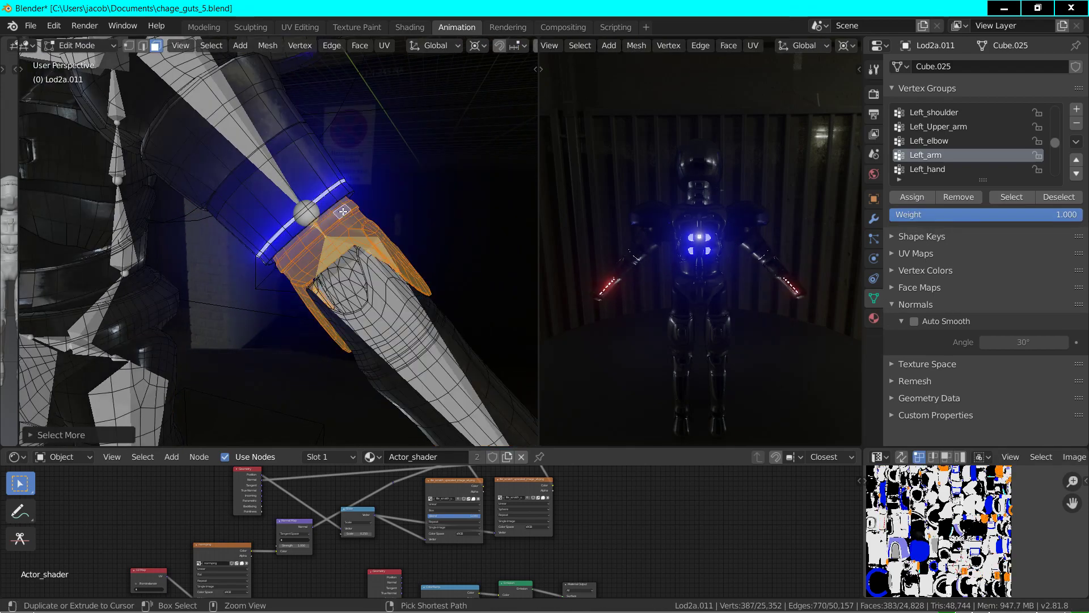
pyautogui.click(947, 140)
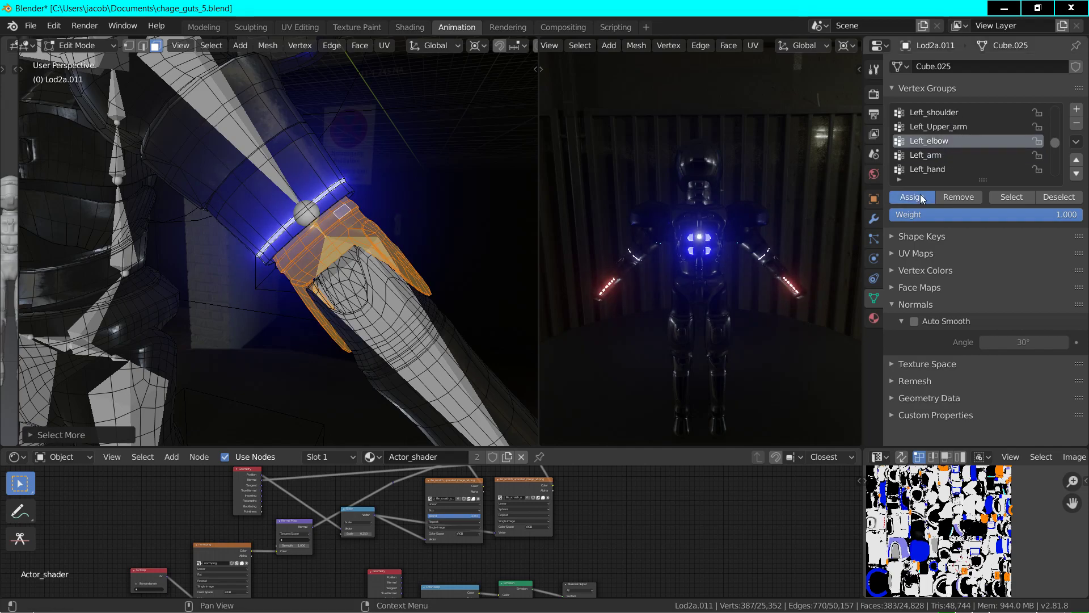
pyautogui.hotkey('alt', 'a')
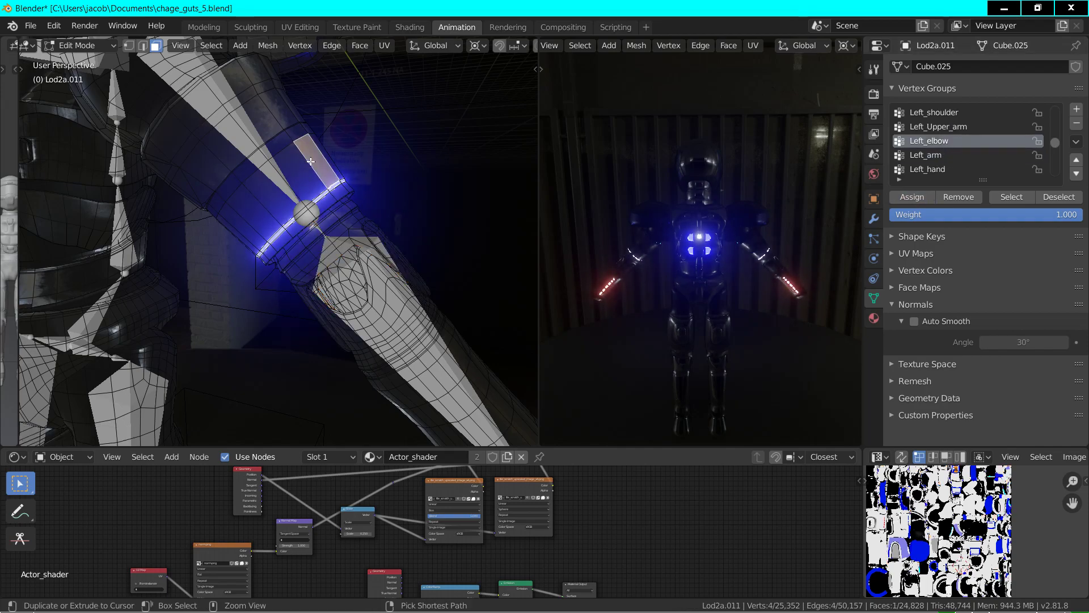
pyautogui.click(311, 161)
pyautogui.press('ctrl+KP_Add')
pyautogui.press('ctrl+KP_Add')
pyautogui.press('ctrl+KP_Add')
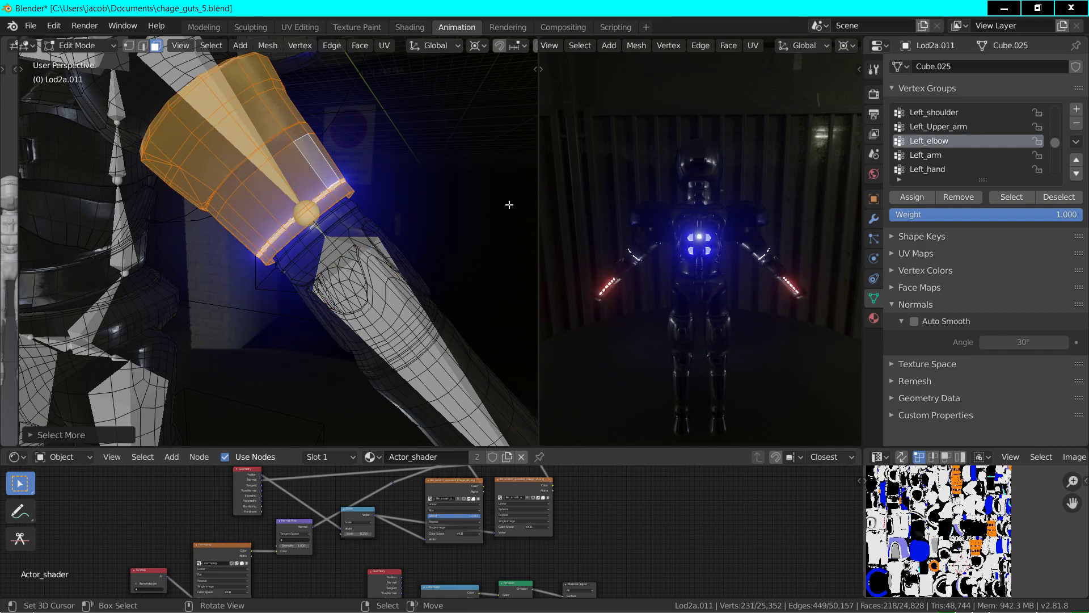
pyautogui.click(948, 126)
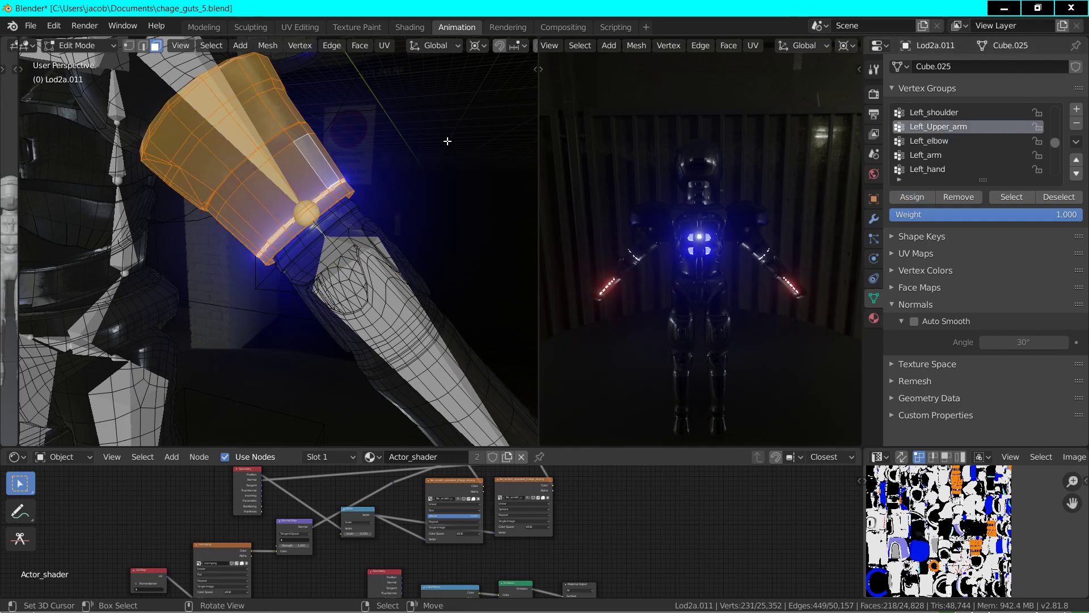
# - Select a widened face band near the shoulder and assign it to Left_Upper_arm
pyautogui.moveTo(355, 168); pyautogui.dragTo(355, 153, button='middle')
pyautogui.scroll(-4, 360, 165)
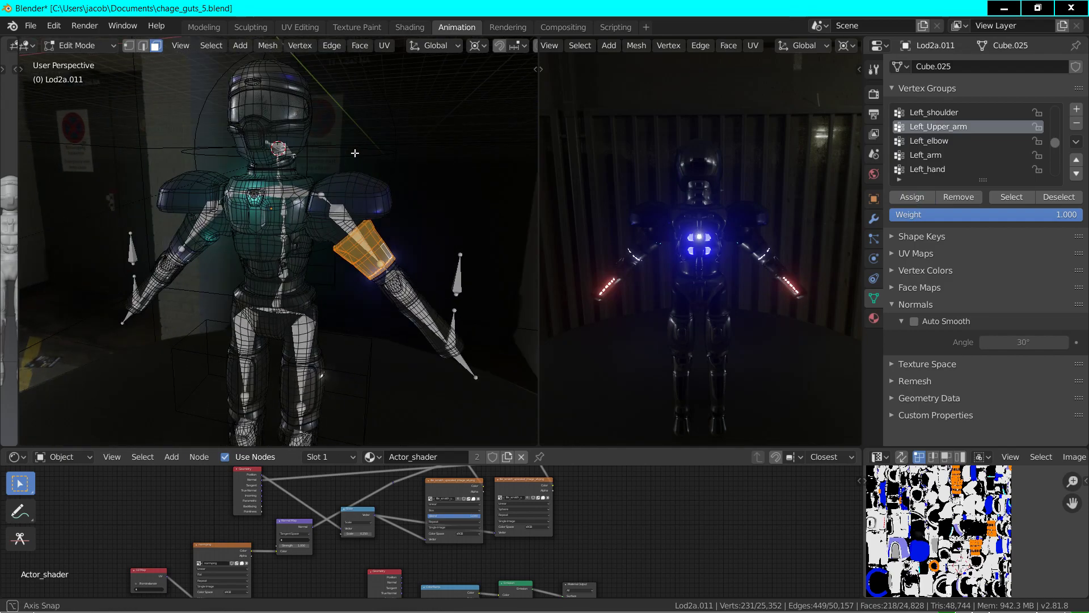
pyautogui.scroll(6, 367, 189)
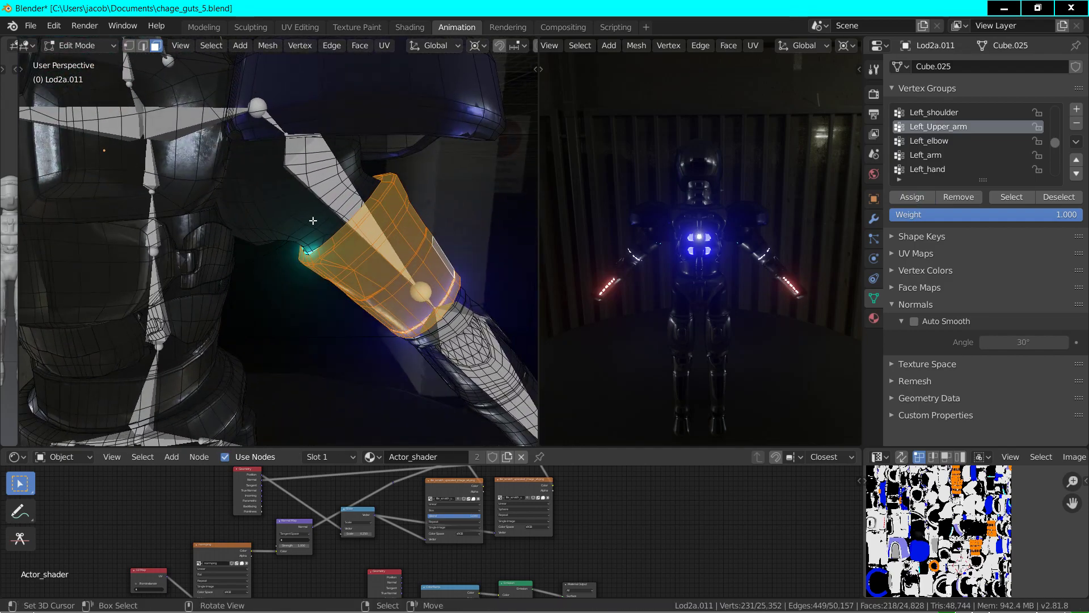
pyautogui.click(342, 216)
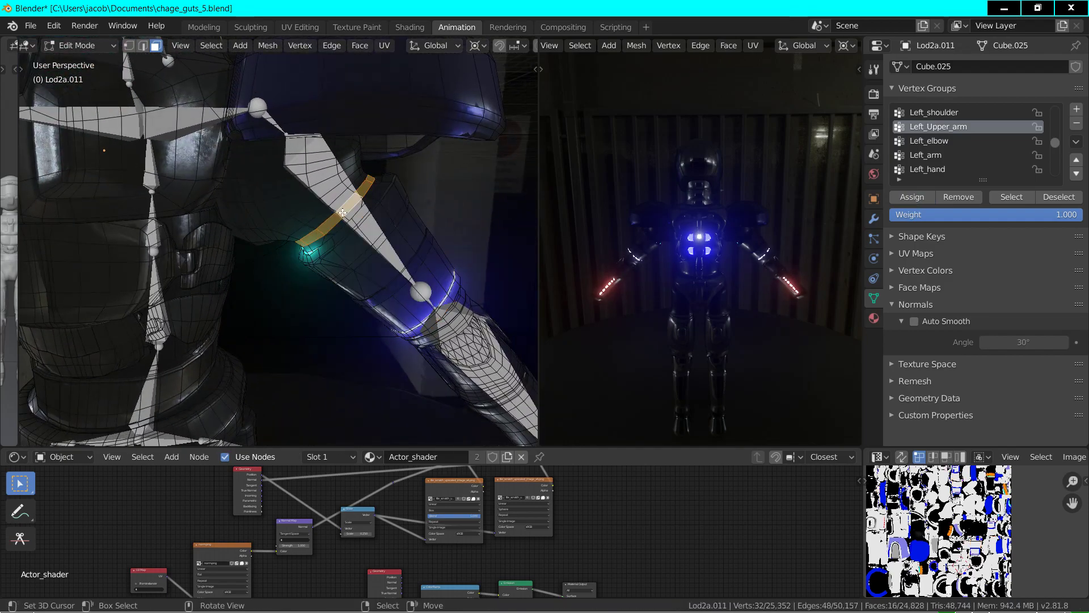
pyautogui.press('ctrl+KP_Add')
pyautogui.press('ctrl+KP_Add')
pyautogui.press('ctrl+KP_Add')
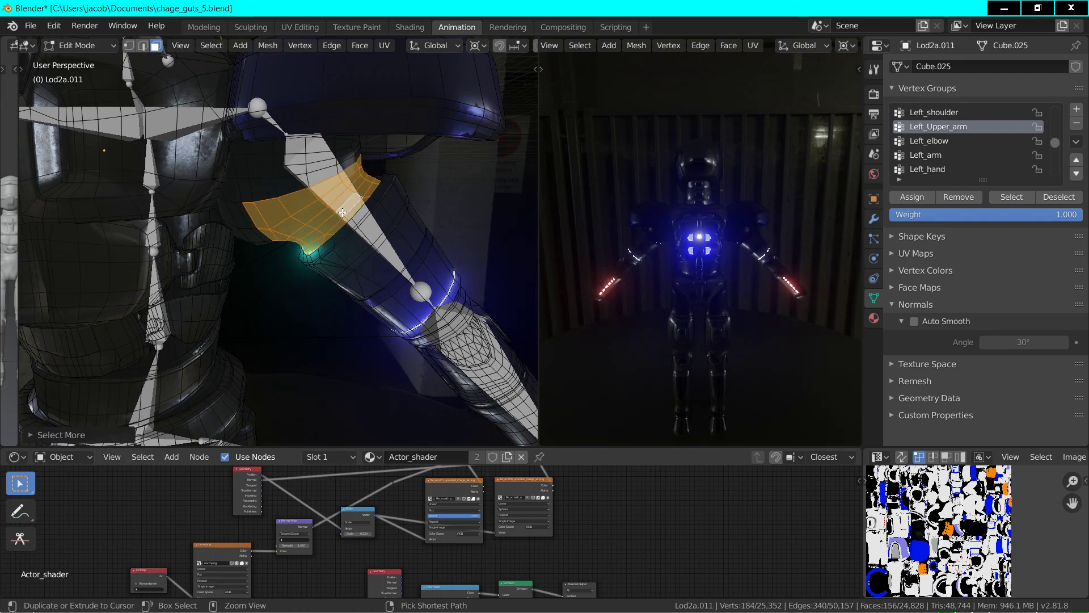
pyautogui.press('ctrl+KP_Add')
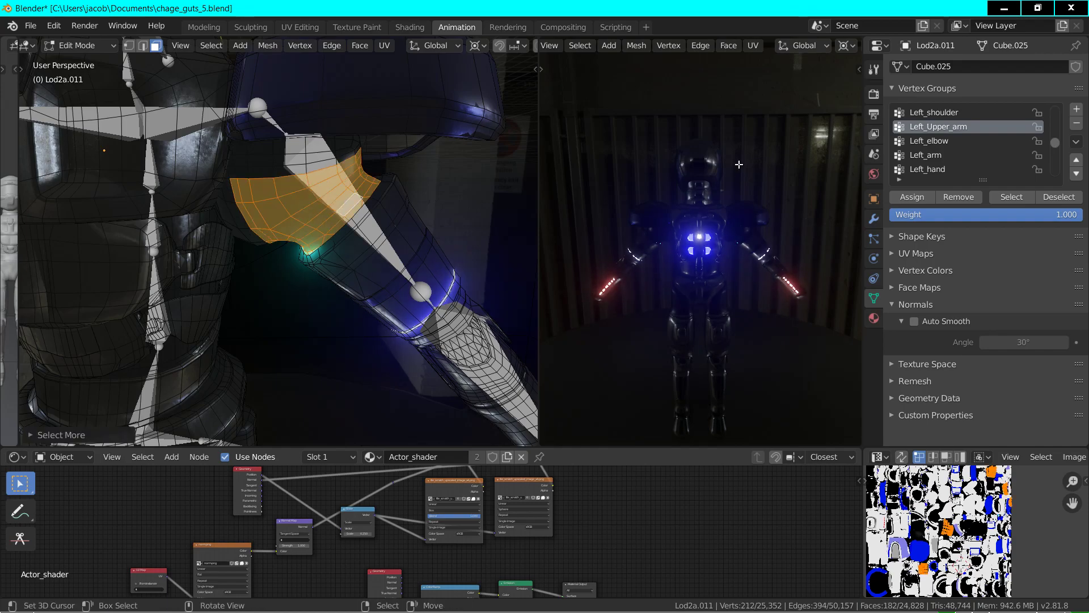
pyautogui.click(915, 196)
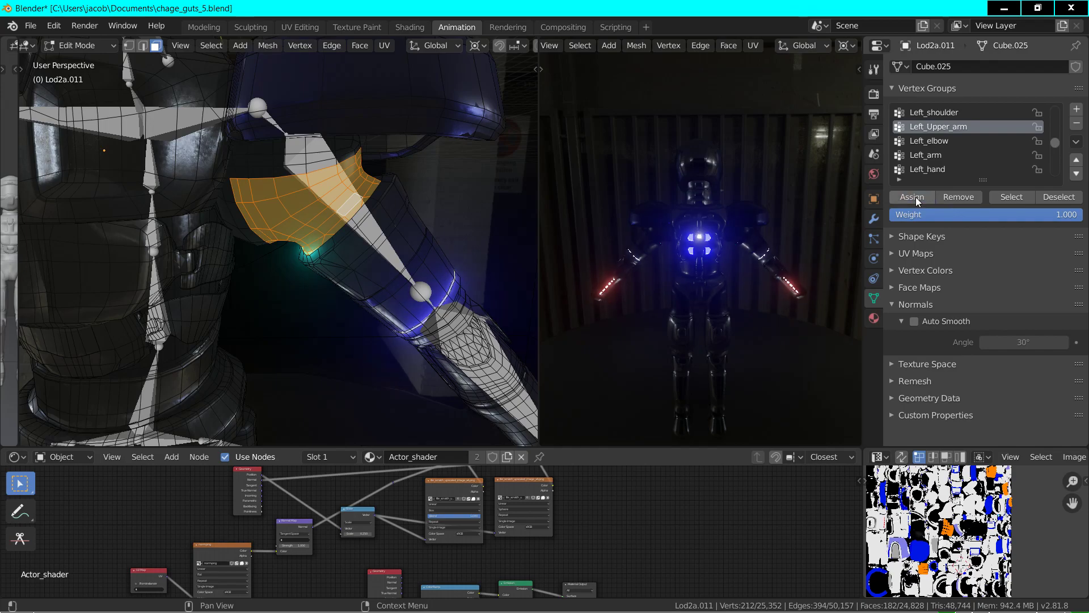
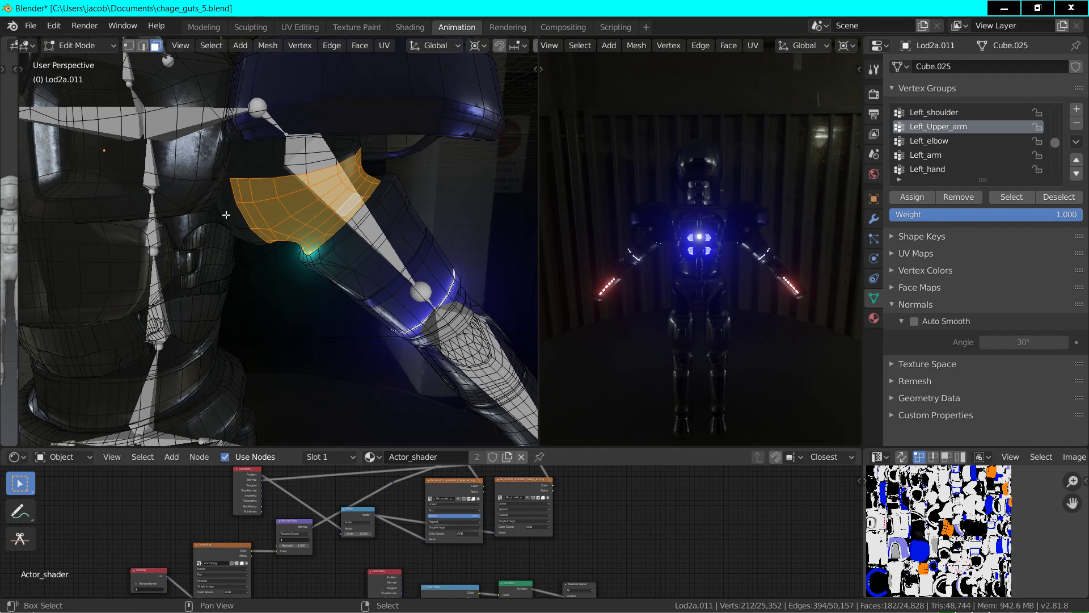
# - Grow the upper-arm face selection and separate it into its own object
pyautogui.hotkey('shift', '`')
pyautogui.press('s')
pyautogui.click(279, 241)
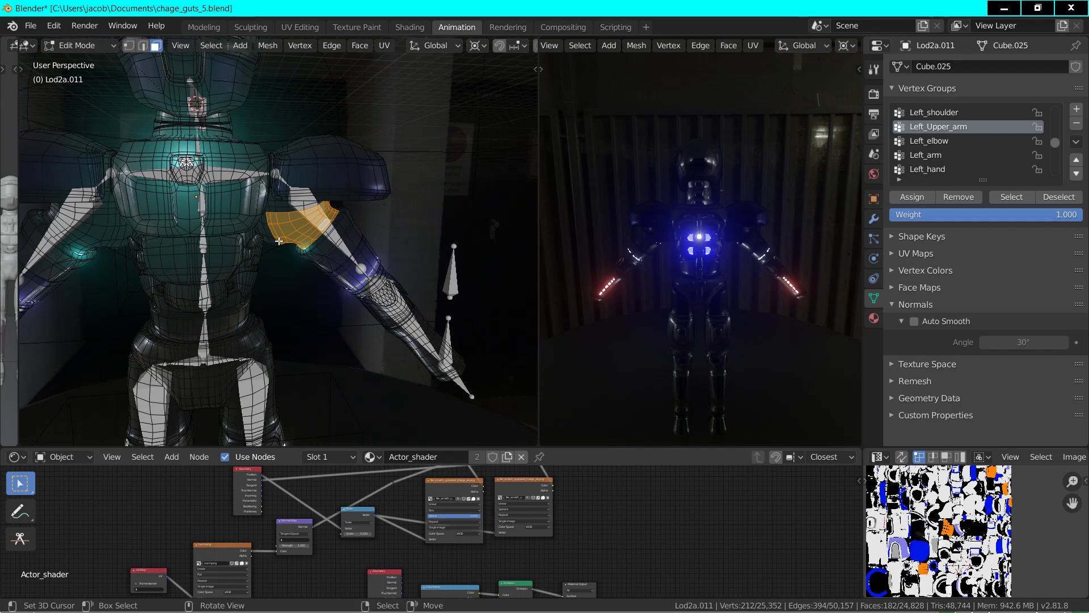
pyautogui.press('ctrl+KP_Add')
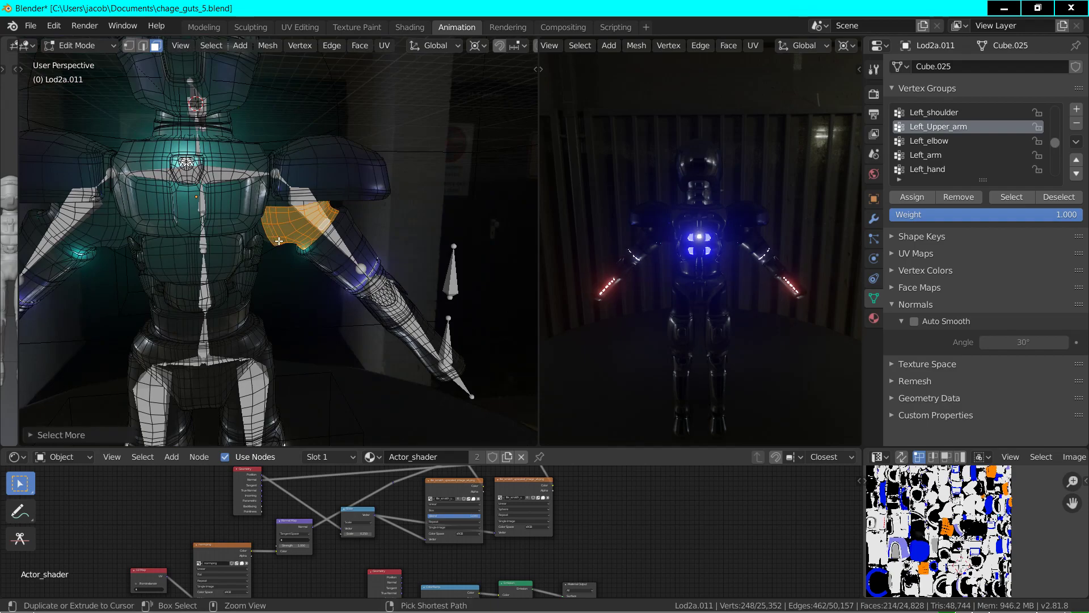
pyautogui.press('p')
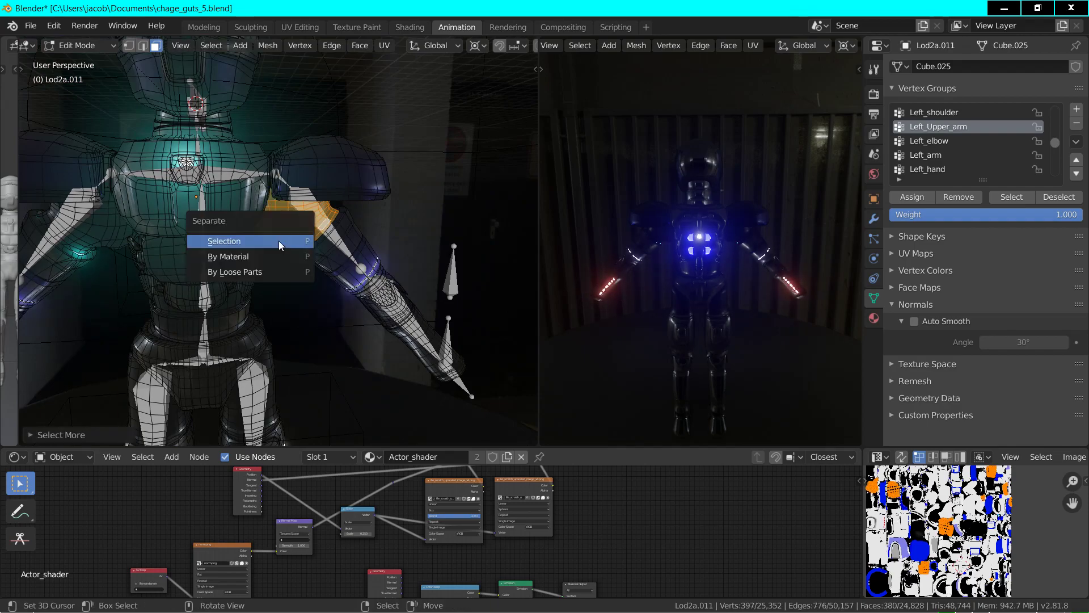
pyautogui.click(278, 241)
# - In the separated Lod2a.000 piece, assign the Left_Upper_arm group's vertices to LefT_collar
pyautogui.press('Tab')
pyautogui.click(278, 241)
pyautogui.press('Tab')
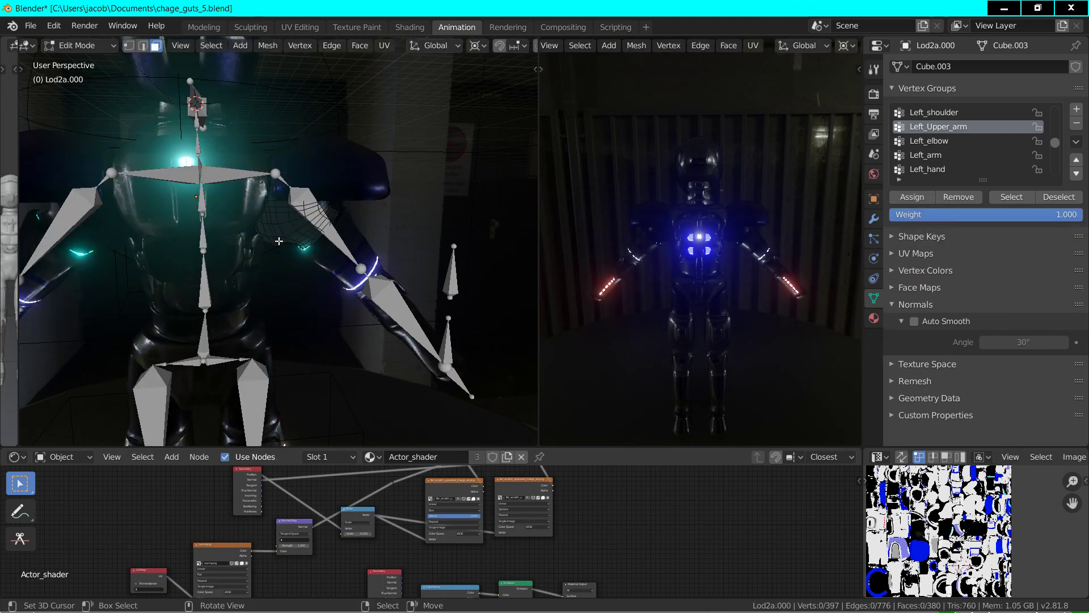
pyautogui.click(1018, 198)
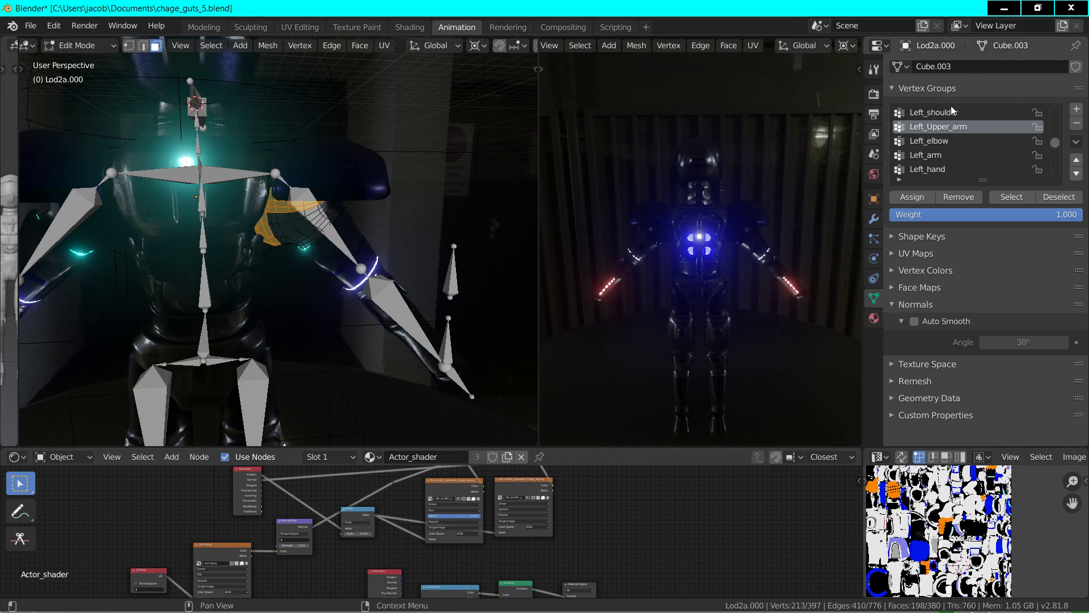
pyautogui.scroll(1, 945, 144)
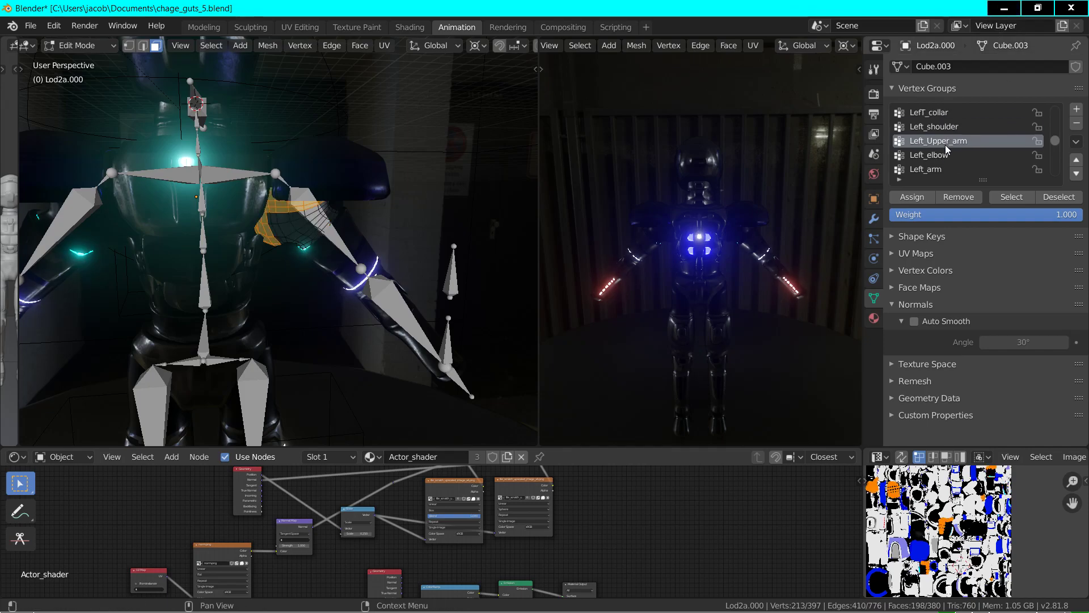
pyautogui.click(942, 113)
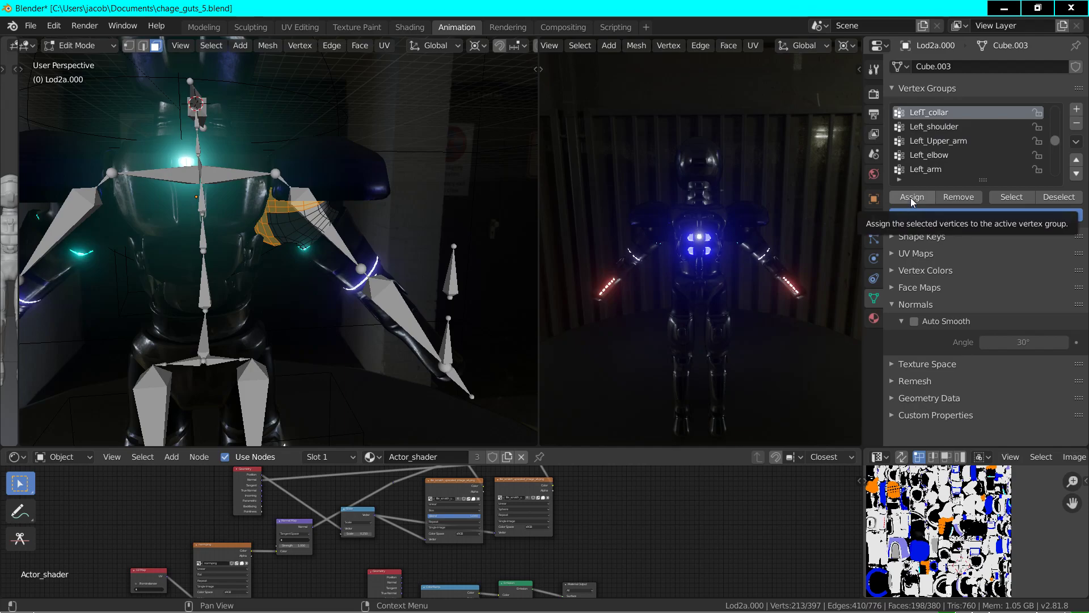
pyautogui.click(911, 197)
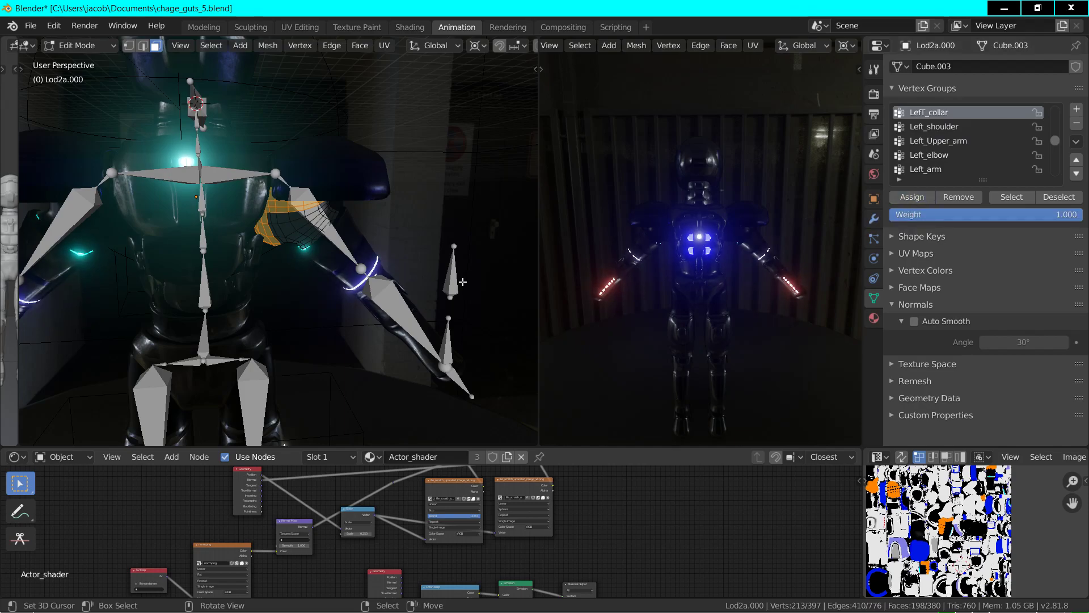
# - Join the piece back into the body mesh Lod2a.011 and select the armature
pyautogui.press('Tab')
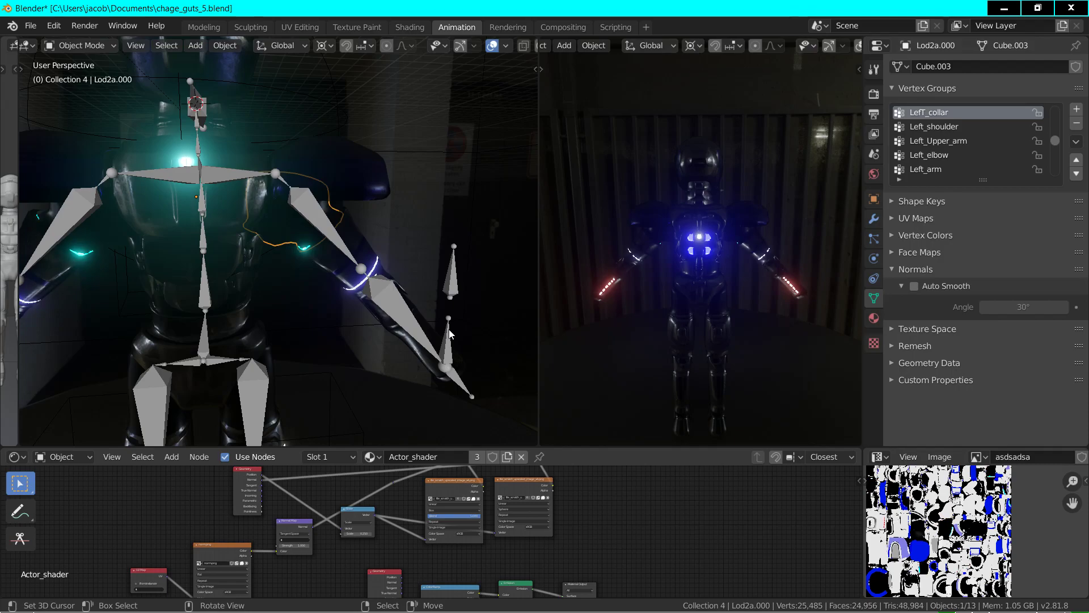
pyautogui.keyDown('shift'); pyautogui.click(321, 260); pyautogui.keyUp('shift')
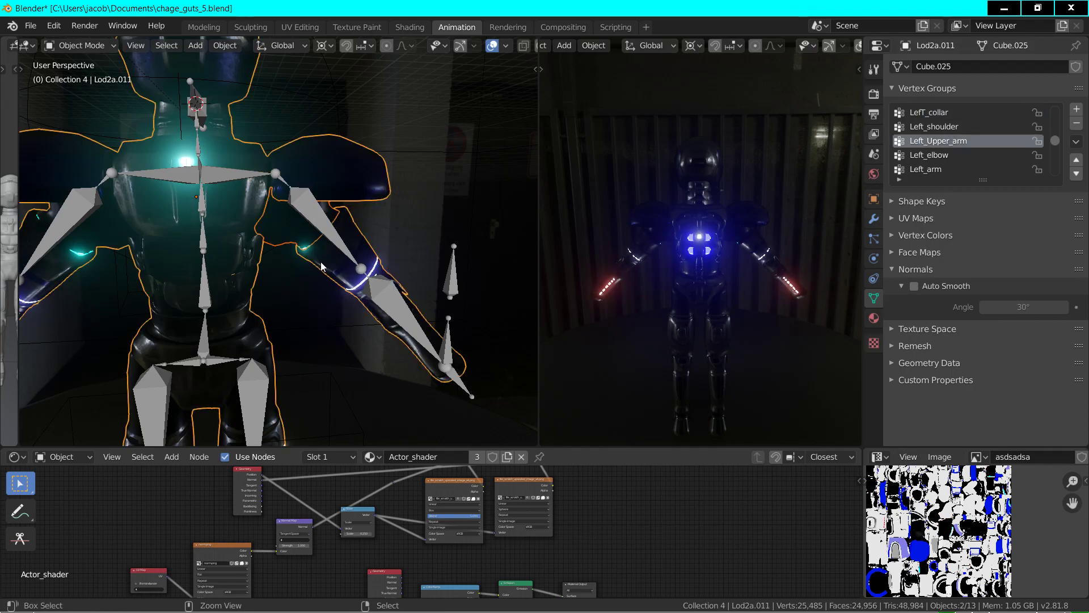
pyautogui.hotkey('ctrl', 'j')
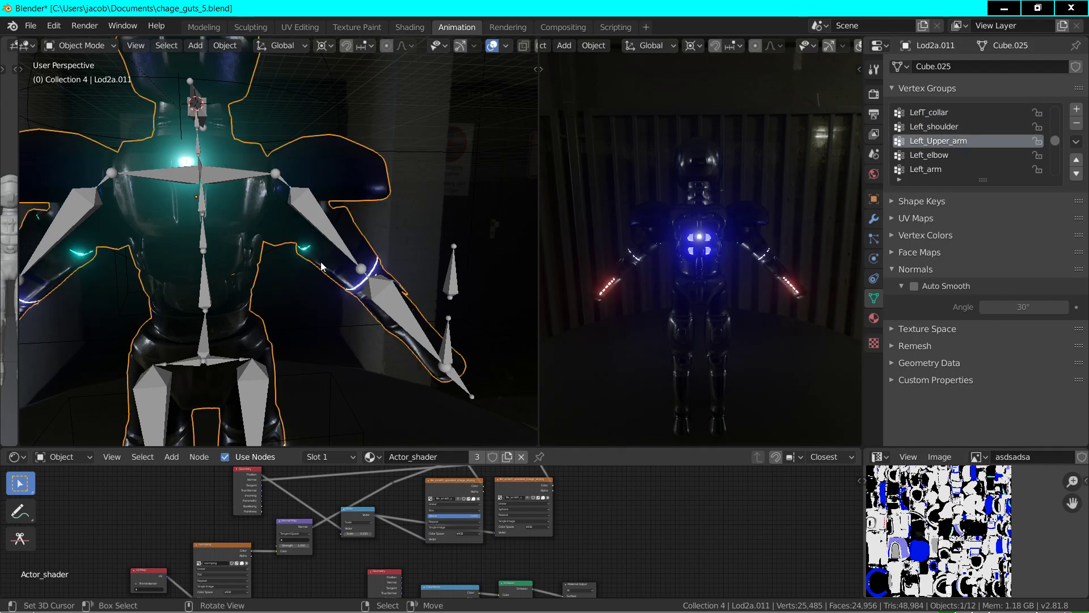
pyautogui.rightClick(440, 330)
pyautogui.click(79, 45)
# - Enter Pose Mode and test-move the Left_armIK_Seeker, cancelling to keep the rest pose
pyautogui.click(79, 93)
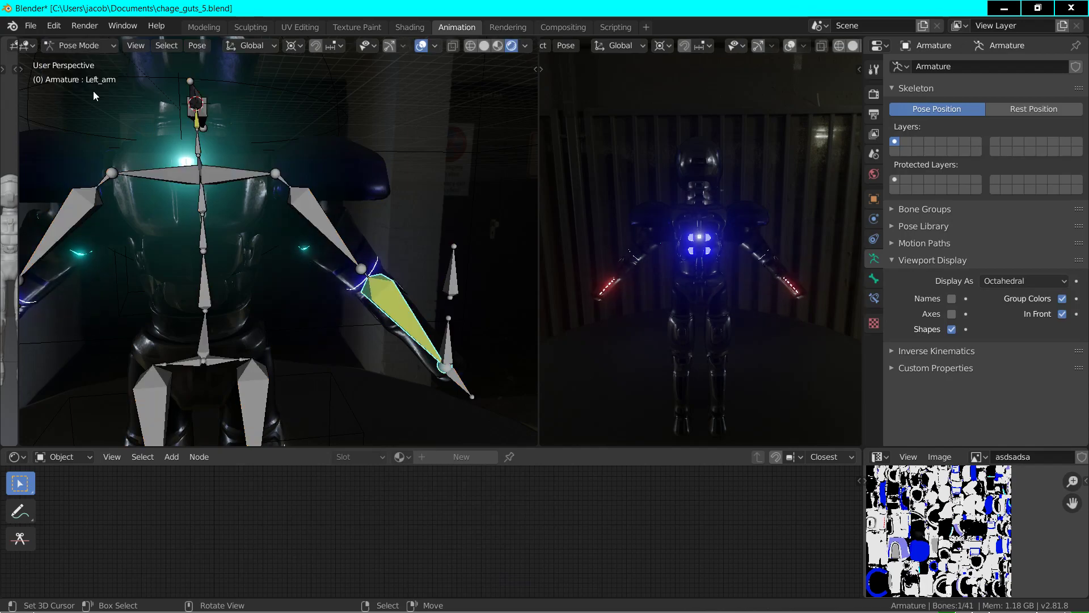
pyautogui.click(450, 339)
pyautogui.press('g')
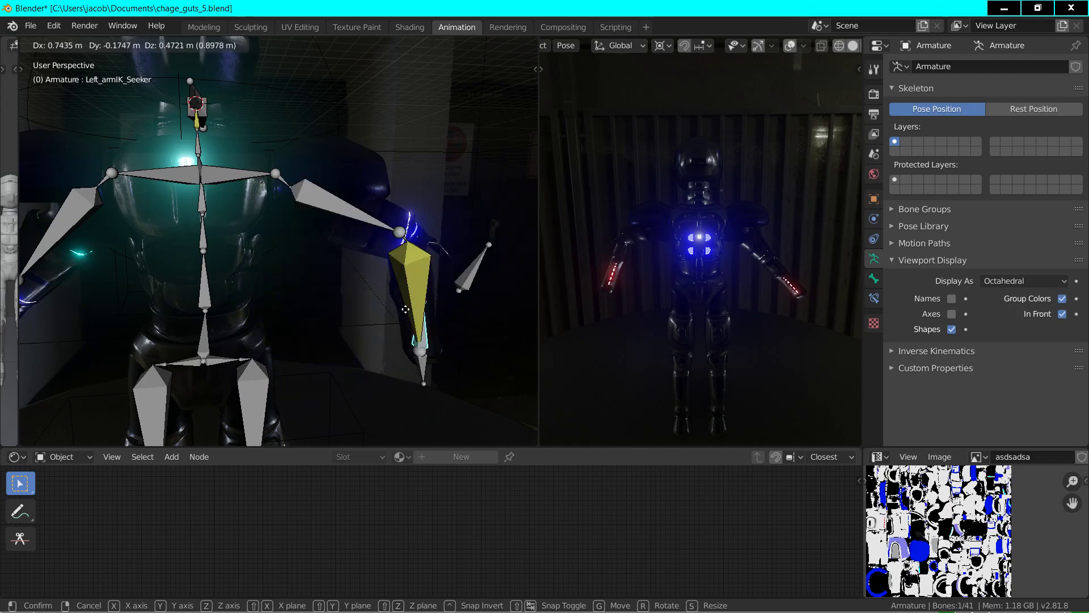
pyautogui.rightClick(406, 265)
pyautogui.hotkey('shift', '`')
pyautogui.press('w')
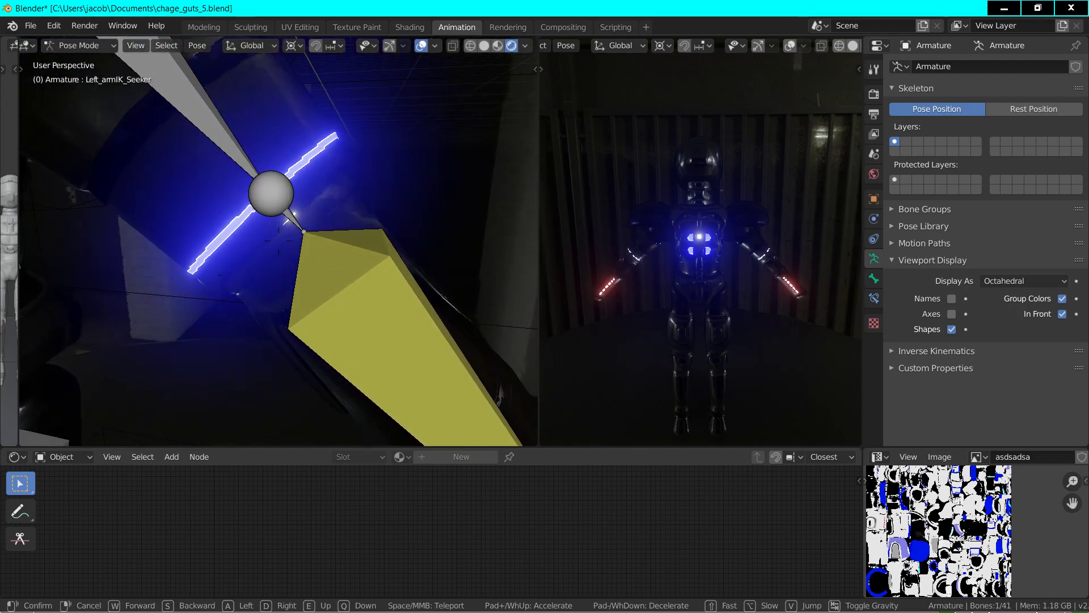
pyautogui.click(278, 241)
# - Select the Left_elbow bone and expand its Inverse Kinematics bone settings
pyautogui.click(289, 229)
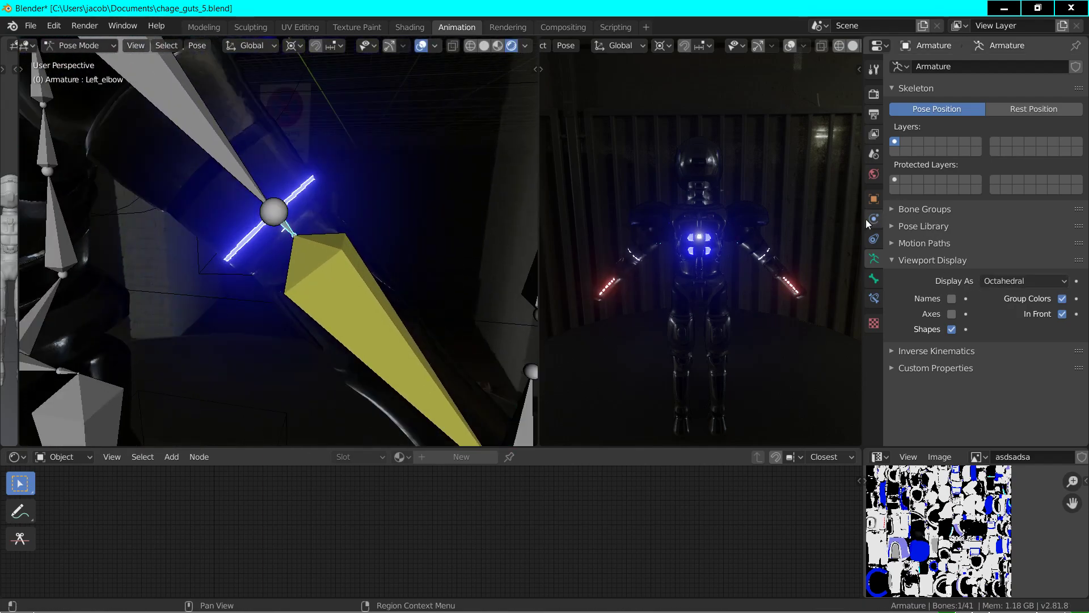
pyautogui.click(879, 294)
pyautogui.click(876, 278)
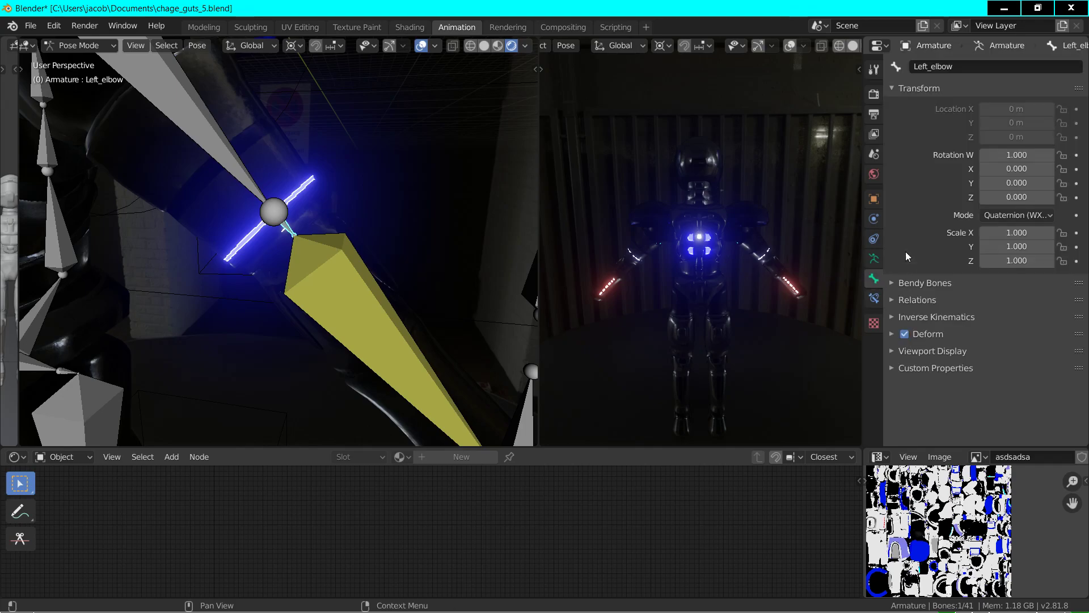
pyautogui.click(892, 317)
# - Snap the 3D cursor onto the elbow joint and turn on the navigation gizmos
pyautogui.hotkey('shift', 's')
pyautogui.click(397, 256)
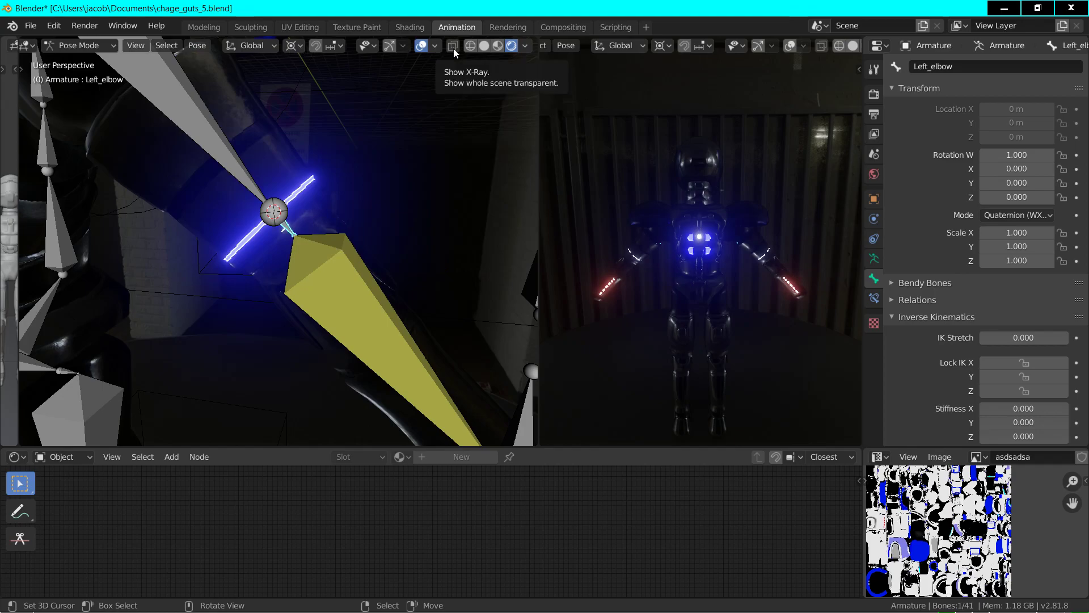
pyautogui.scroll(1, 454, 49)
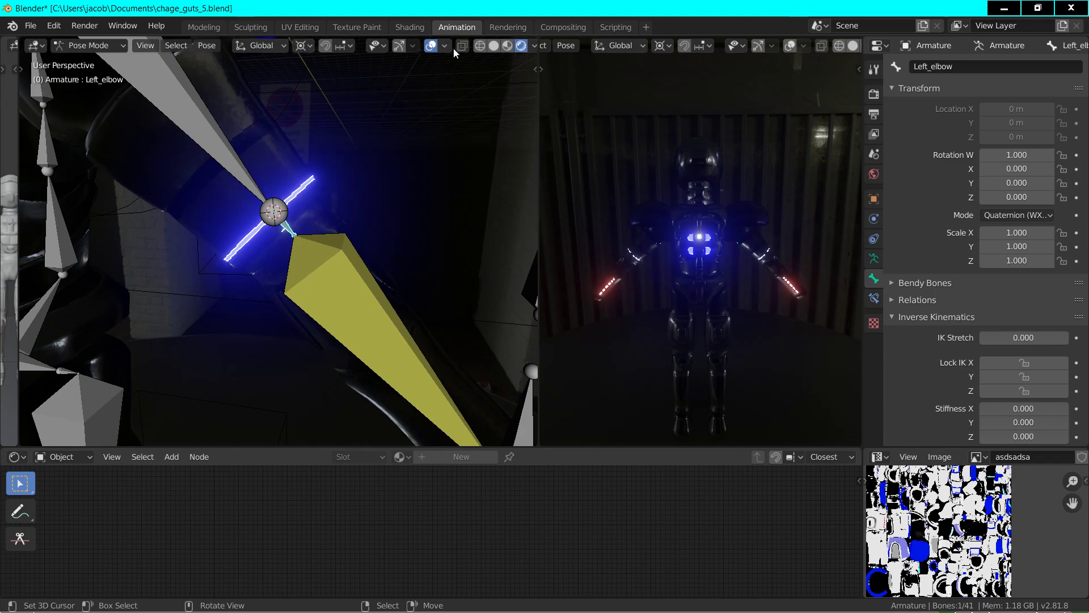
pyautogui.click(400, 45)
# - Set the transform orientation to Local
pyautogui.hotkey('shift', '`')
pyautogui.press('d')
pyautogui.press('s')
pyautogui.click(279, 241)
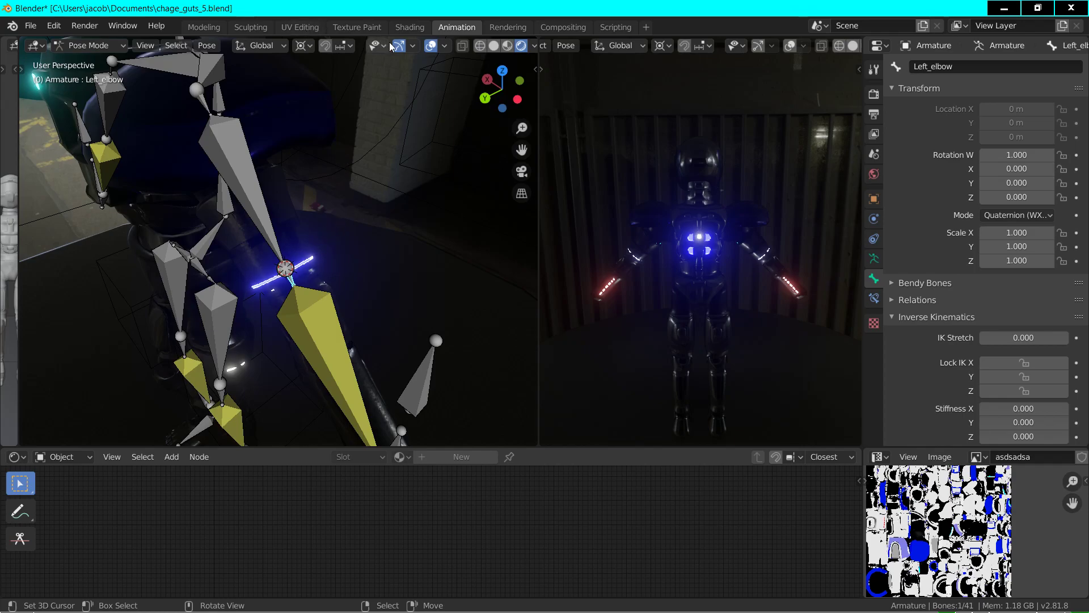
pyautogui.scroll(-1, 391, 47)
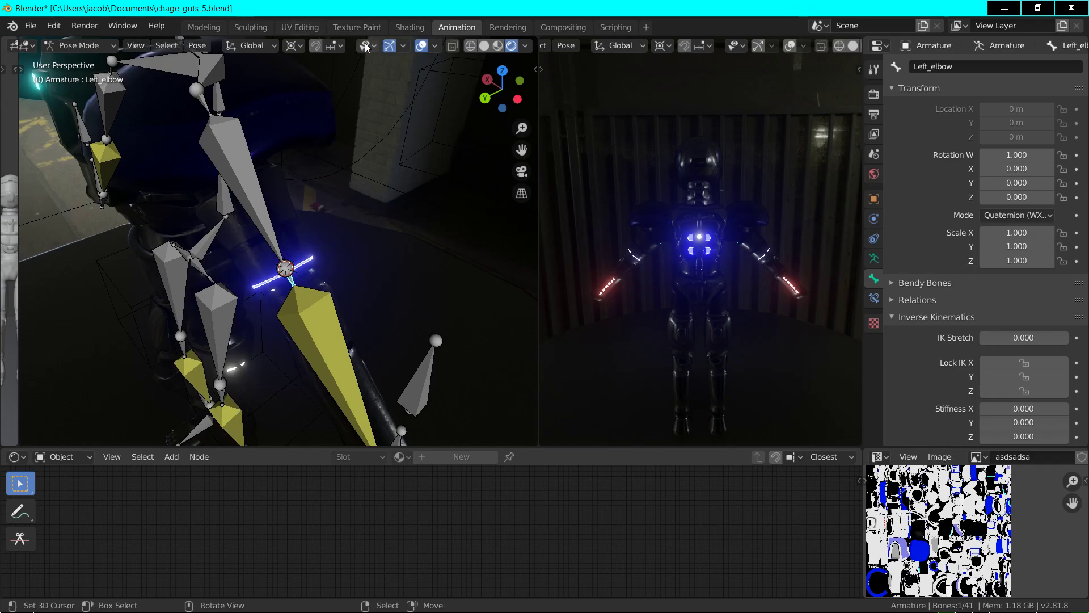
pyautogui.scroll(1, 276, 47)
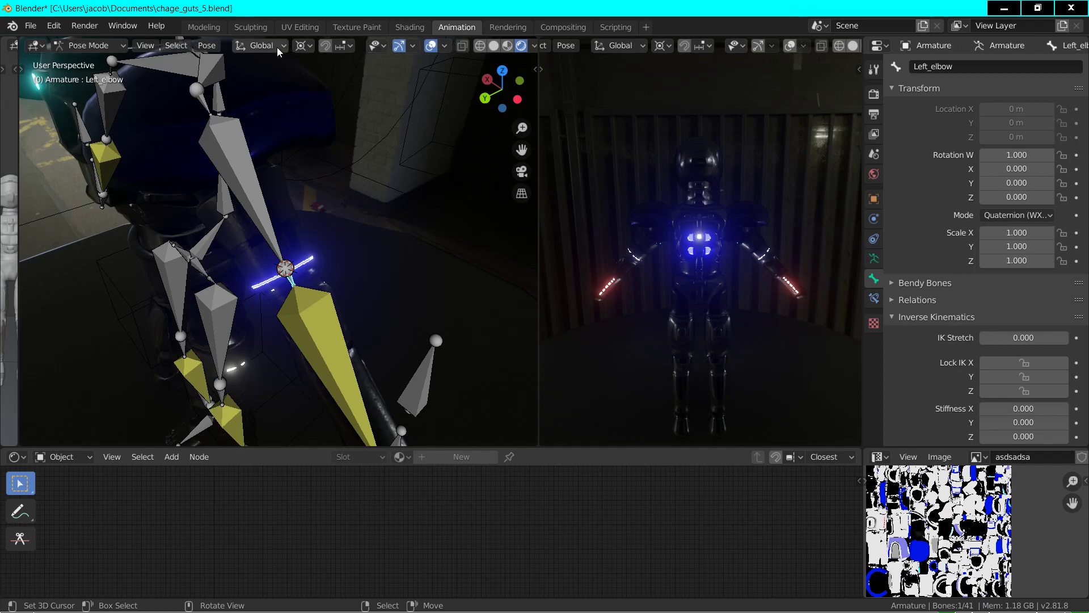
pyautogui.click(255, 47)
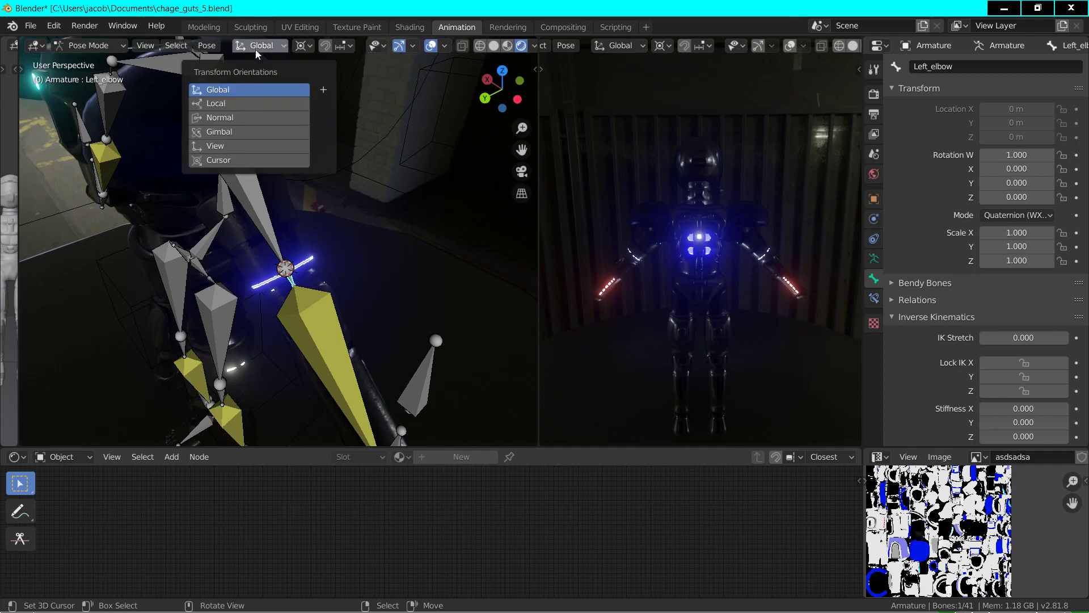
pyautogui.click(245, 103)
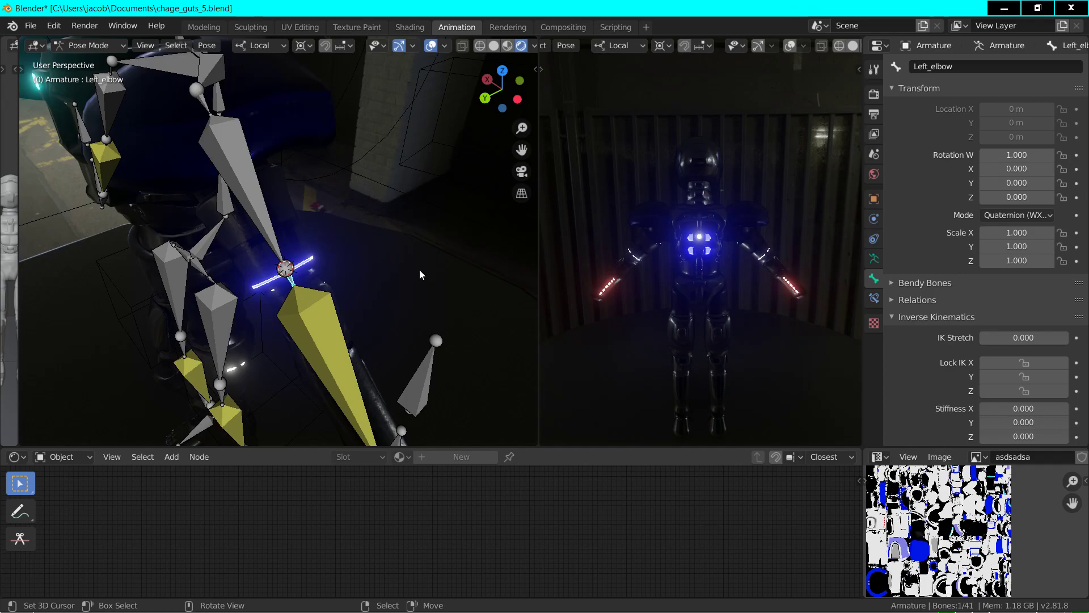
# - Close in on the elbow, select the Left_arm bone, and show the armature's Object Data settings
pyautogui.hotkey('shift', '`')
pyautogui.press('w')
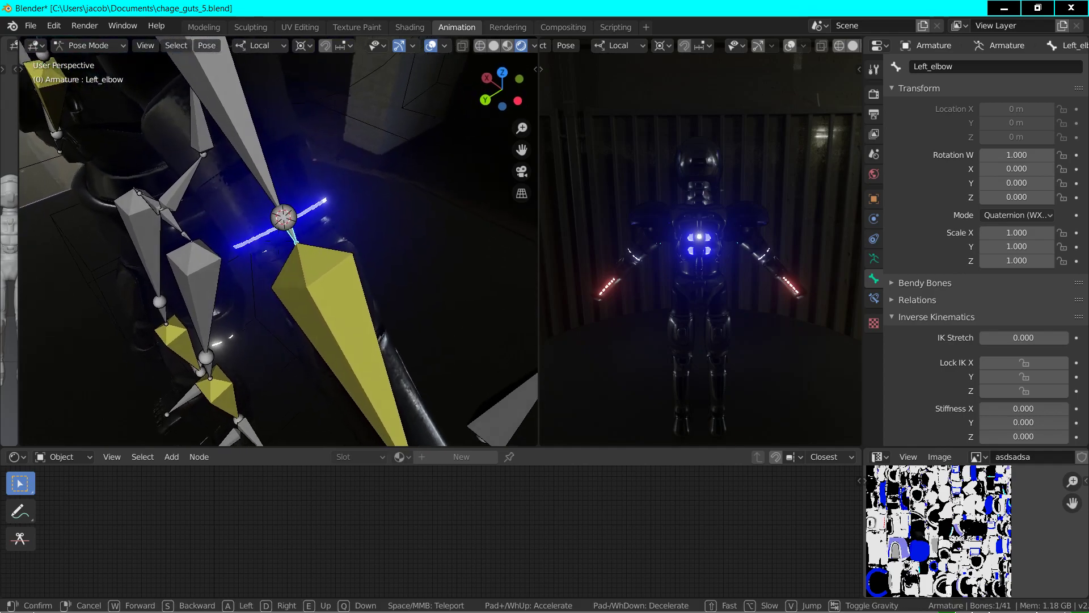
pyautogui.press('w')
pyautogui.press('s')
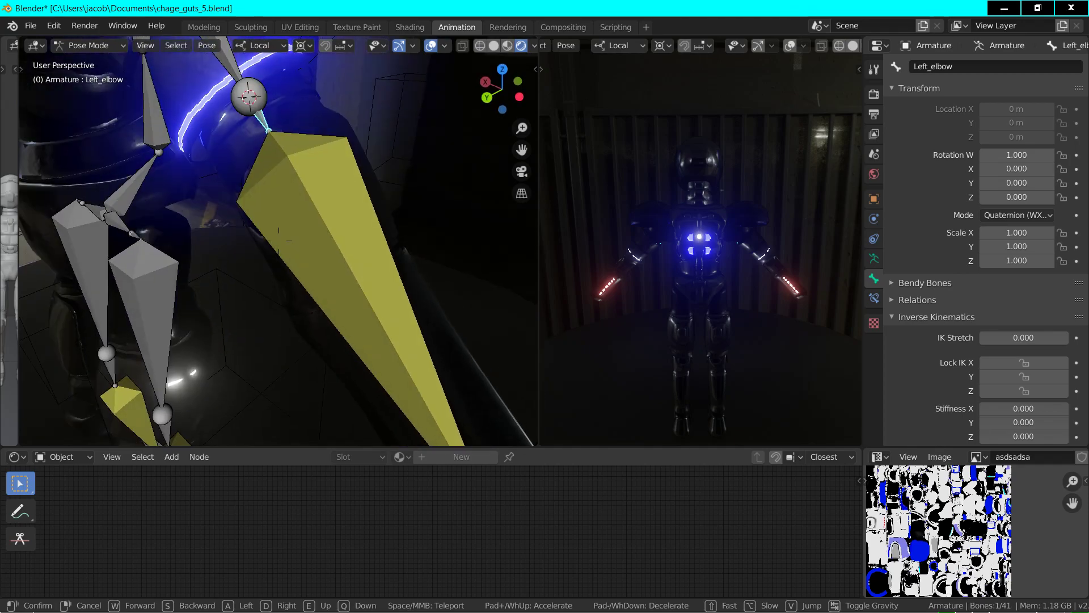
pyautogui.press('a')
pyautogui.press('w')
pyautogui.press('d')
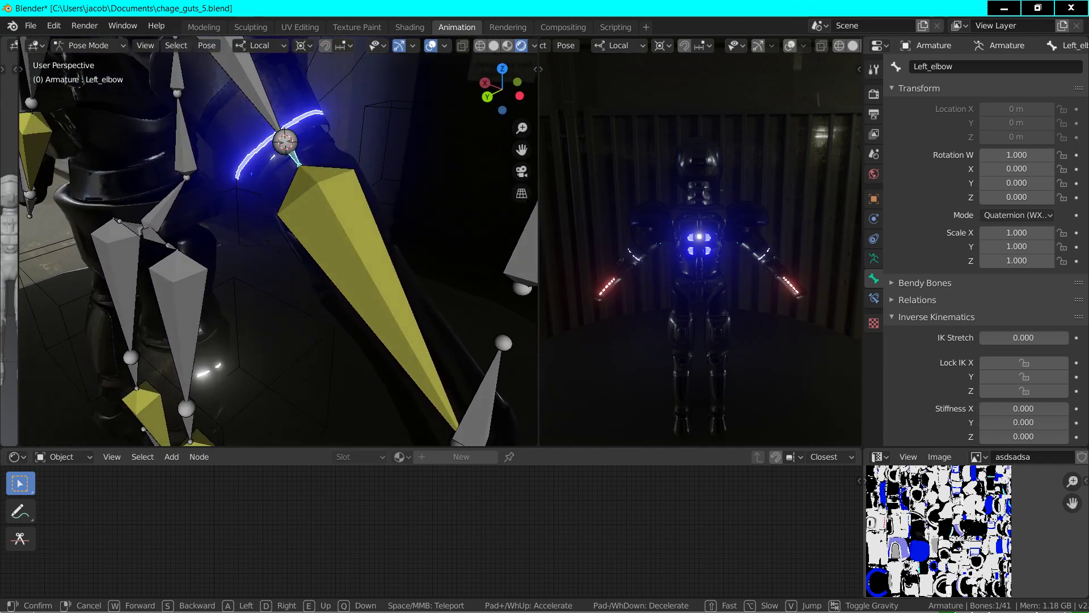
pyautogui.click(412, 292)
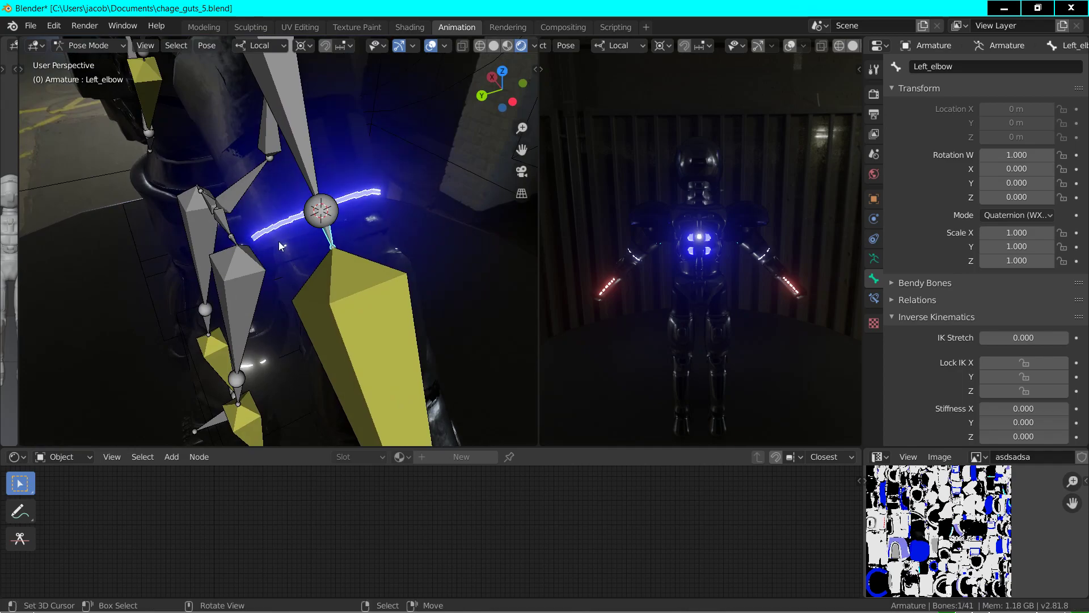
pyautogui.press('Tab')
pyautogui.press('Tab')
pyautogui.rightClick(410, 287)
pyautogui.rightClick(420, 289)
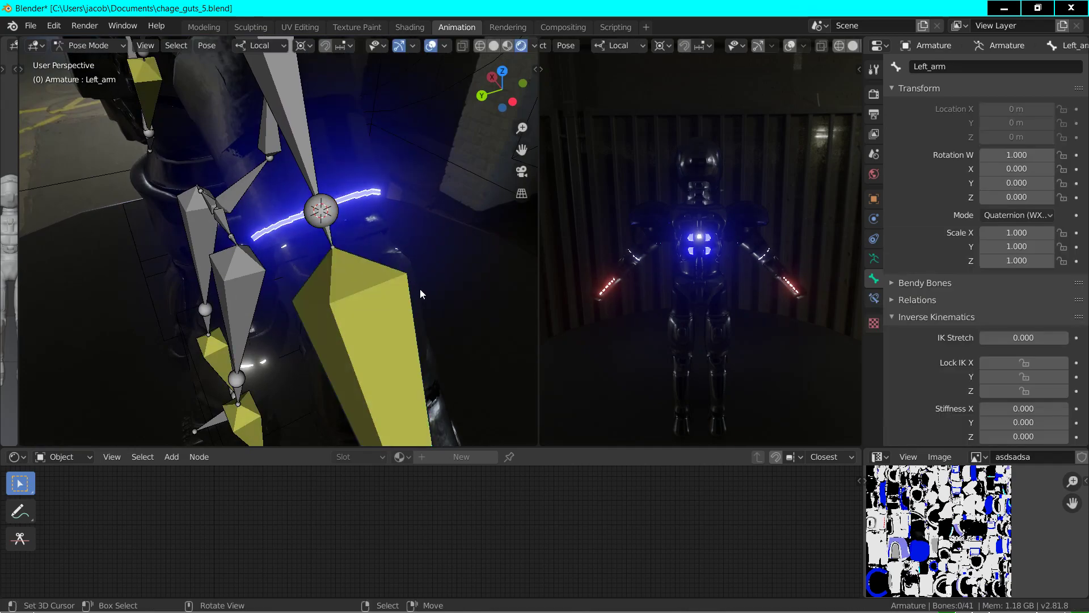
pyautogui.click(417, 295)
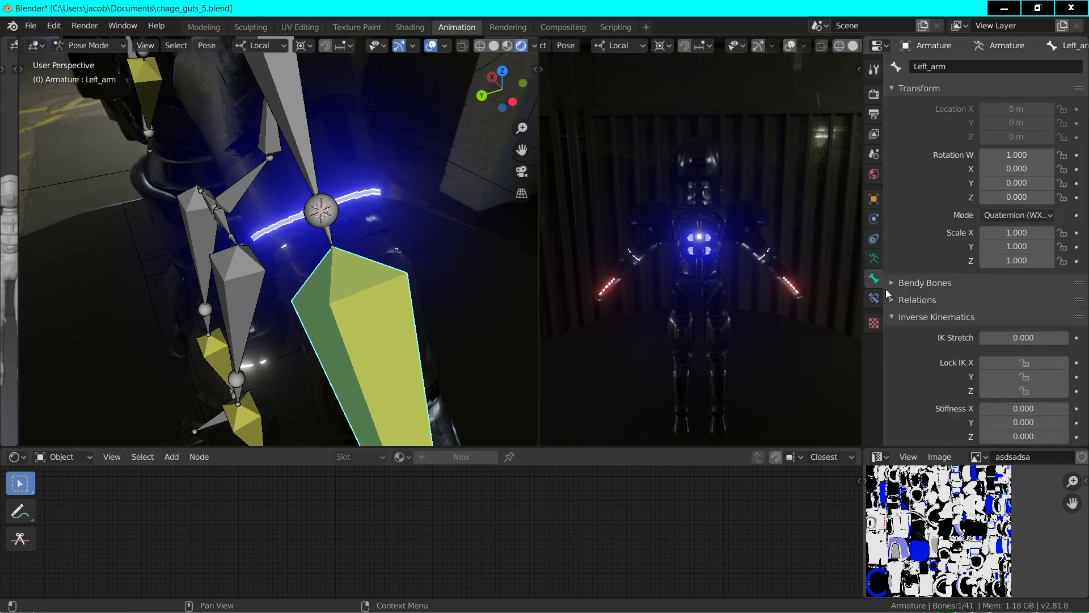
pyautogui.click(874, 258)
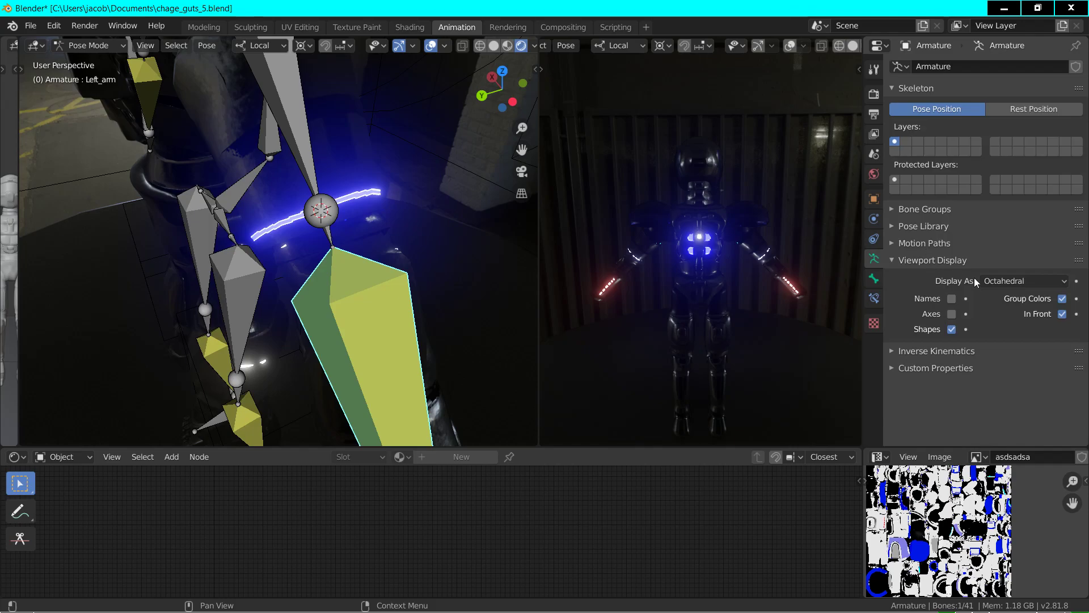
# - Try the Stick and then B-Bone bone display styles
pyautogui.click(1019, 283)
pyautogui.click(1016, 308)
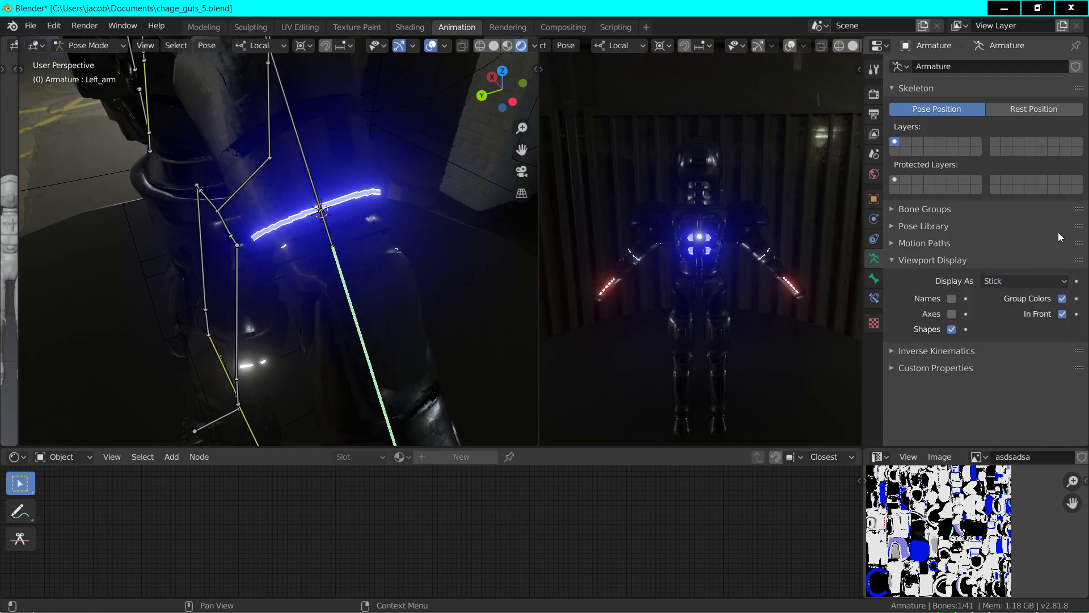
pyautogui.click(1008, 278)
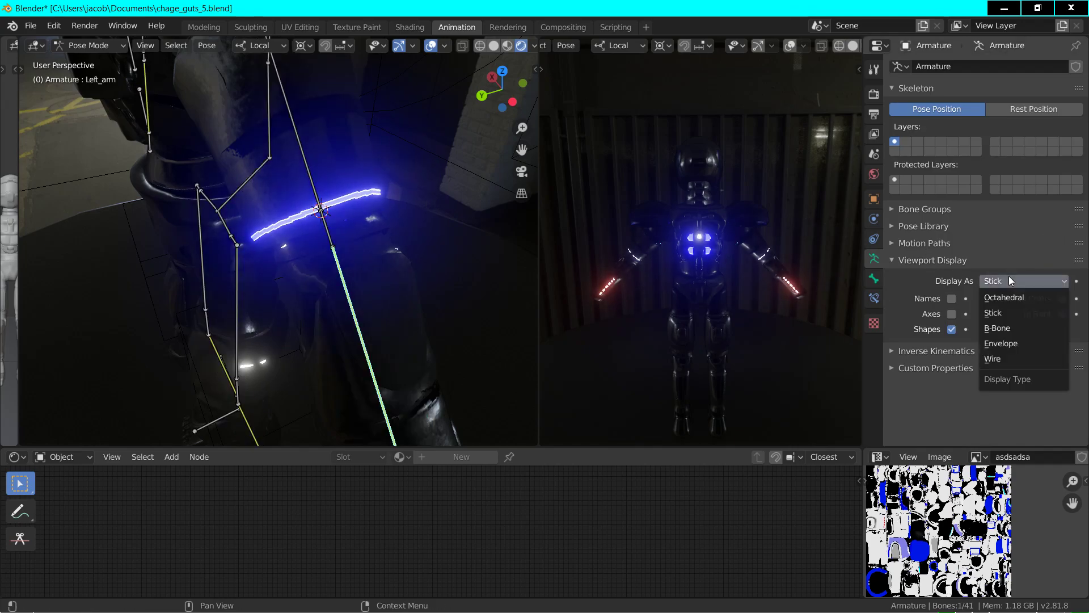
pyautogui.click(997, 329)
pyautogui.hotkey('shift', '`')
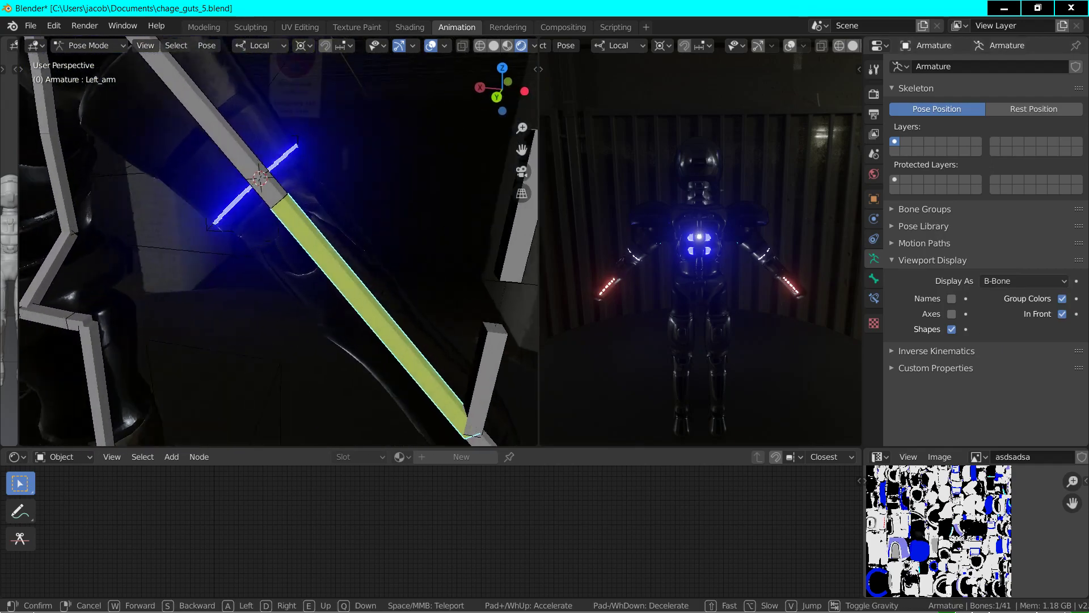
pyautogui.click(281, 269)
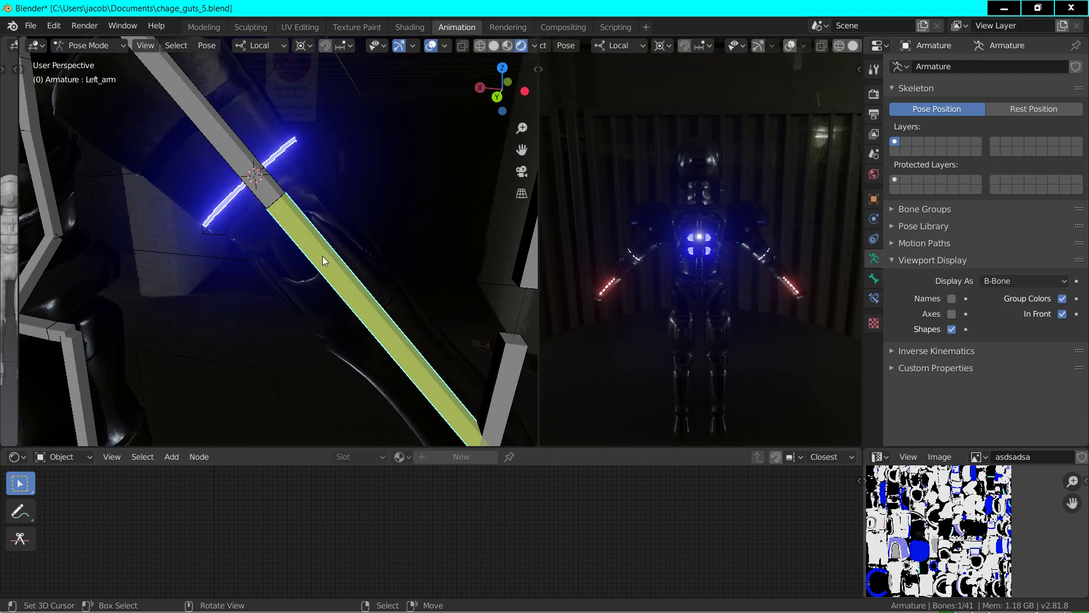
pyautogui.hotkey('shift', '`')
pyautogui.click(276, 242)
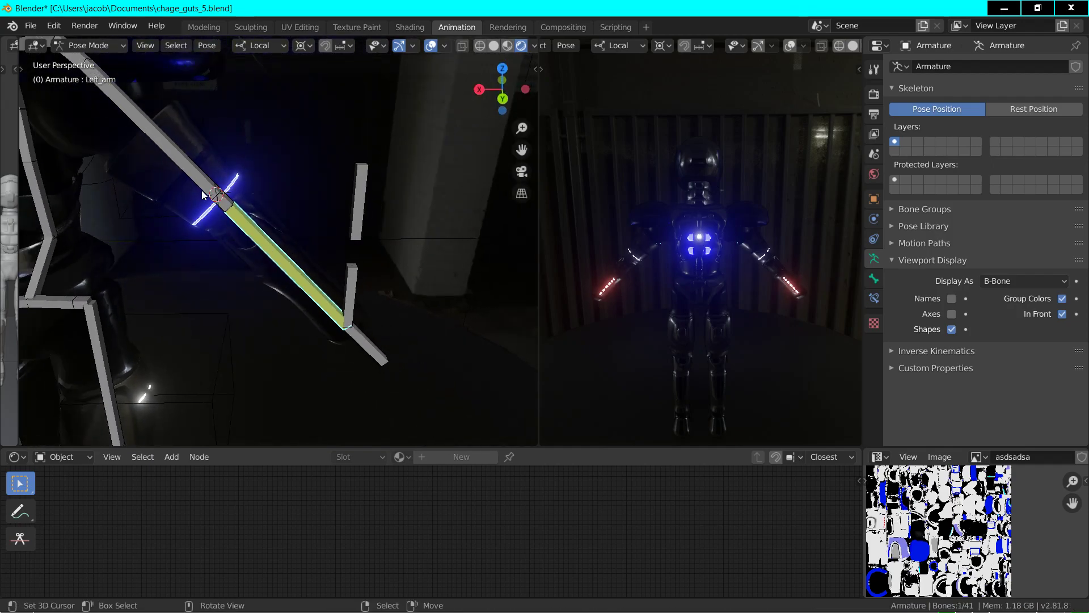
# - In armature Edit Mode, rescale the Left_arm bone
pyautogui.press('Tab')
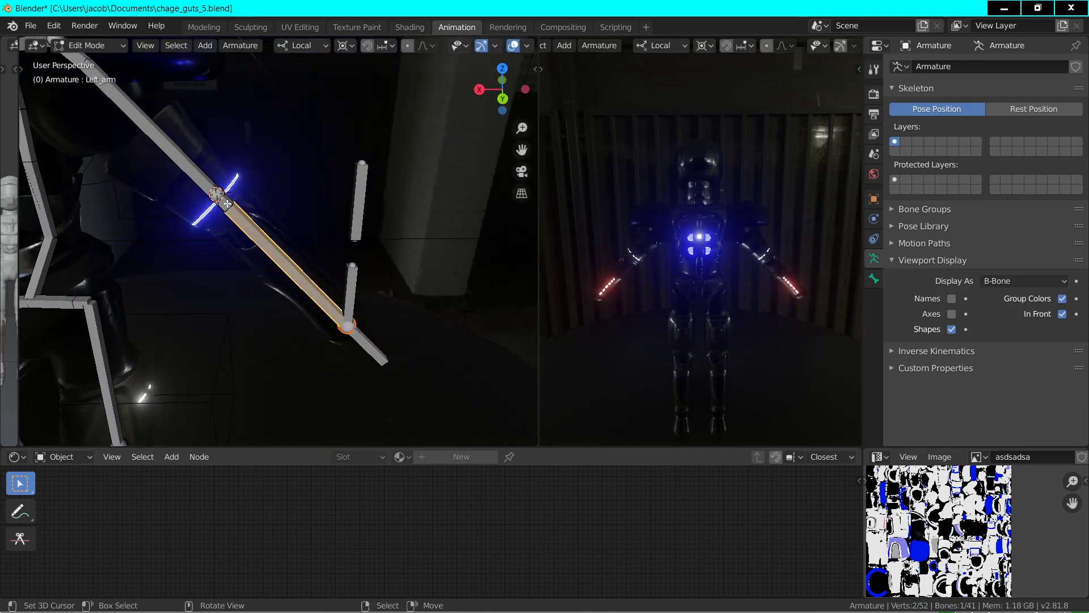
pyautogui.rightClick(230, 210)
pyautogui.rightClick(231, 214)
pyautogui.press('s')
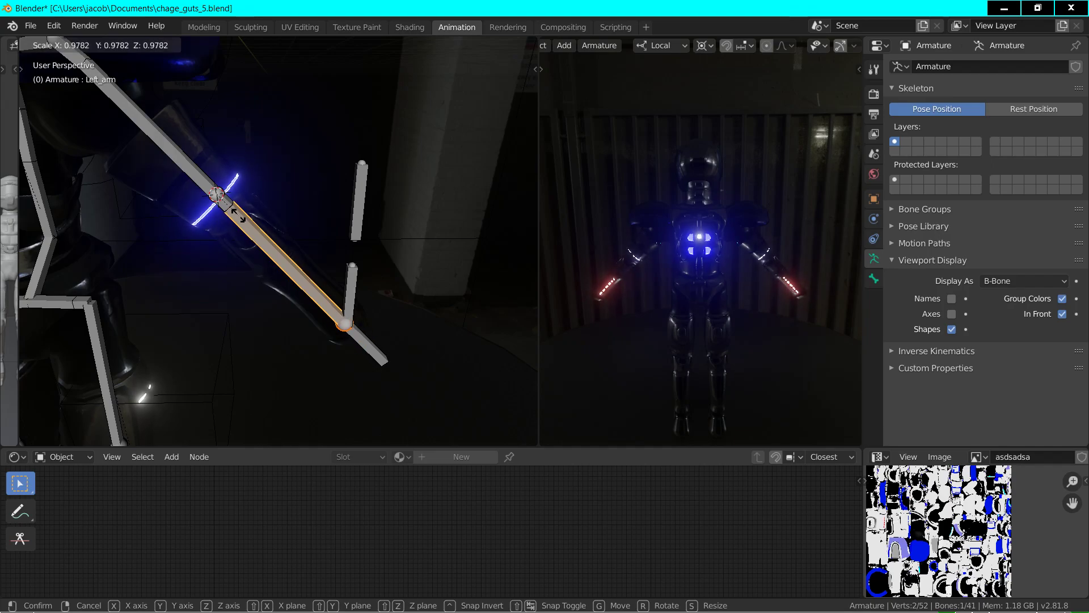
pyautogui.click(238, 216)
pyautogui.click(227, 210)
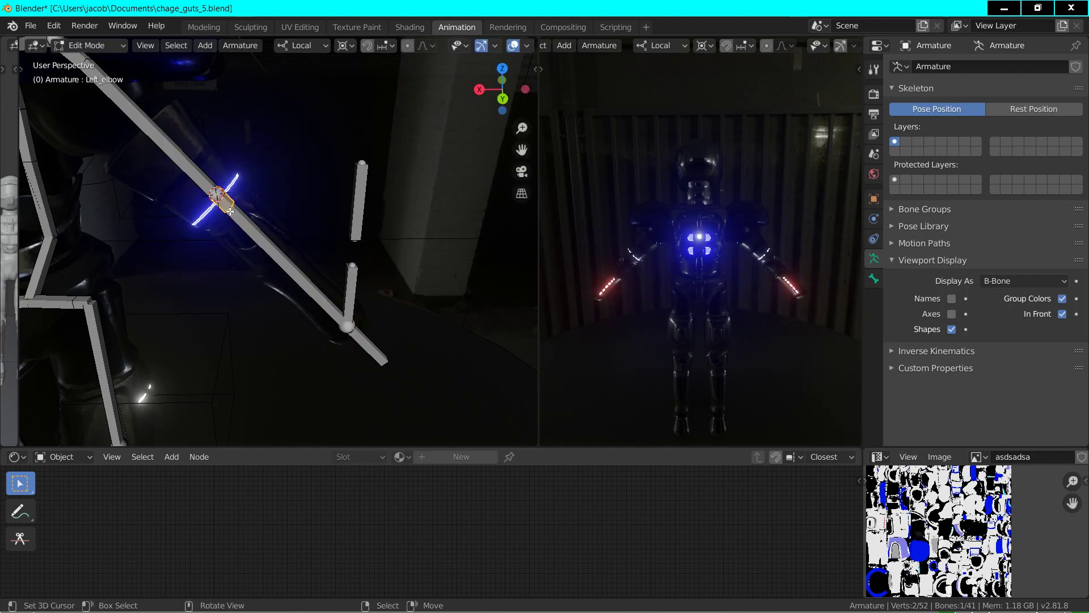
pyautogui.click(230, 211)
# - Set the bone display back to Octahedral and try resizing Left_elbow, then cancel
pyautogui.click(990, 280)
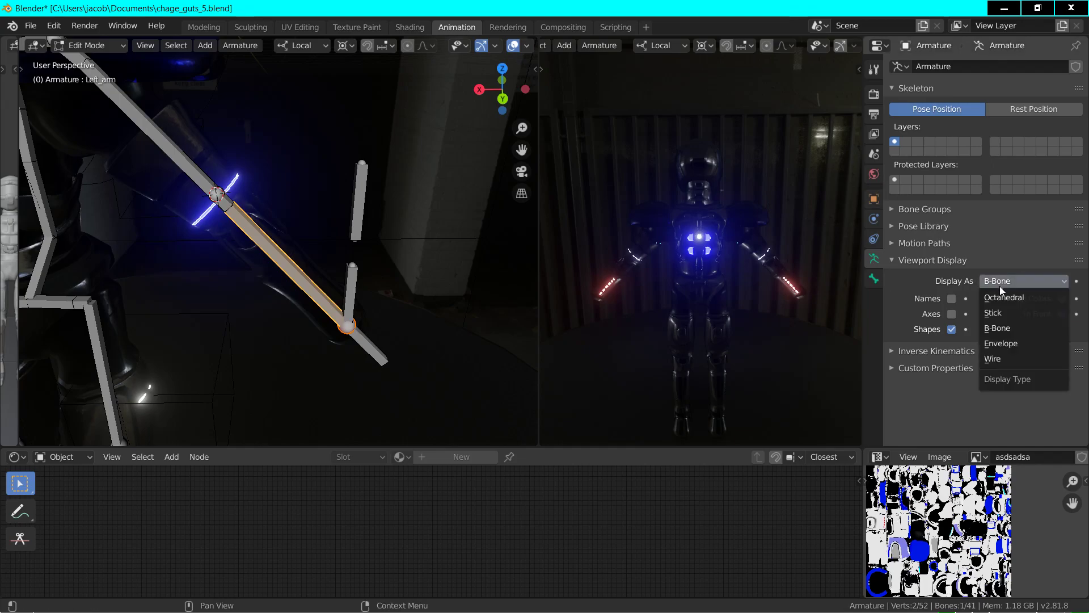
pyautogui.click(1004, 296)
pyautogui.click(227, 207)
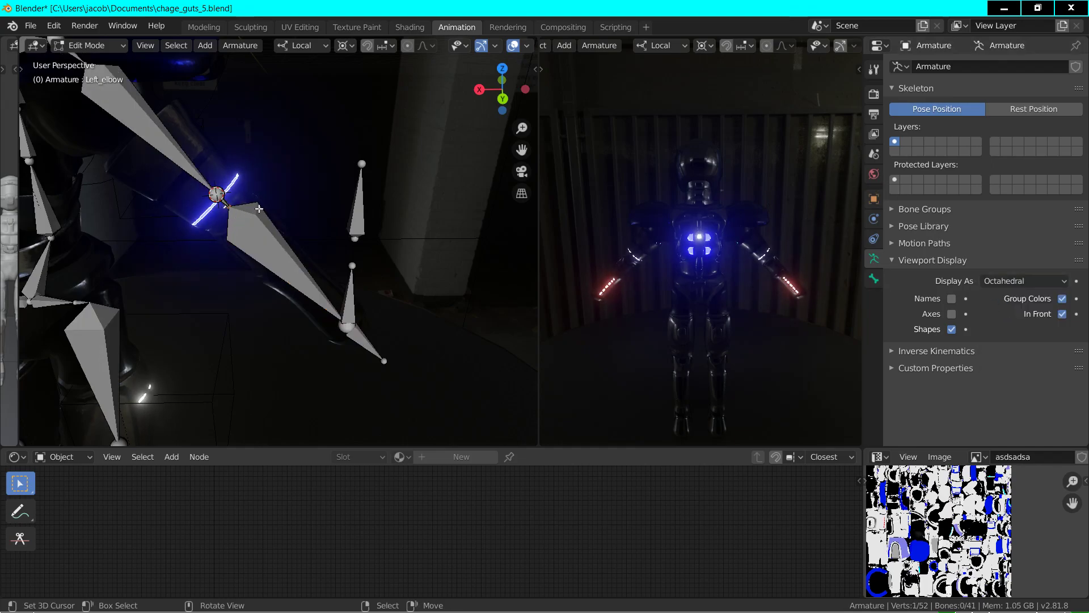
pyautogui.press('s')
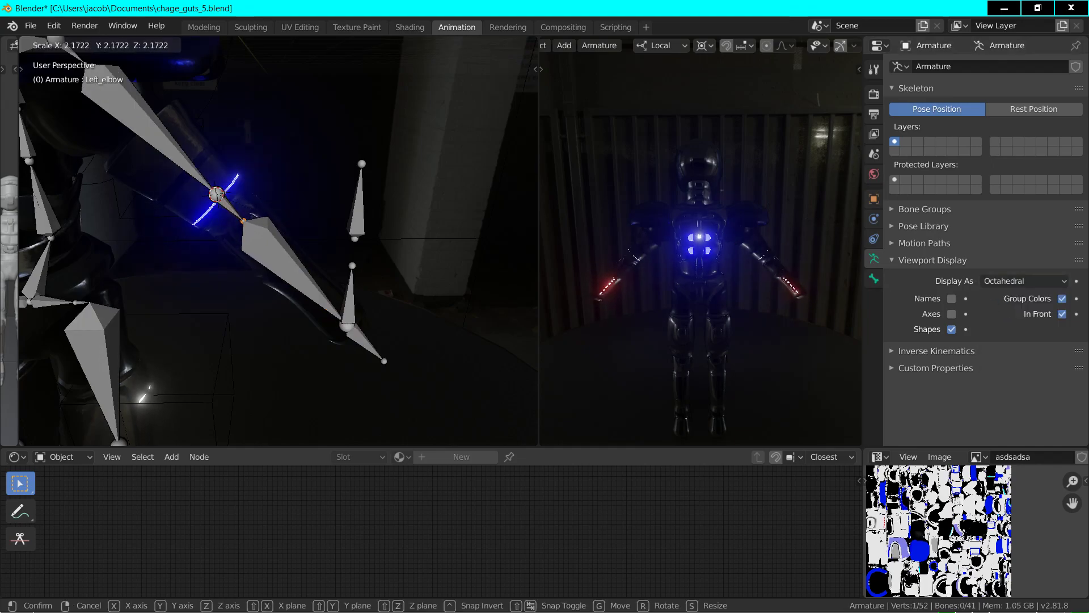
pyautogui.press('Escape')
pyautogui.click(278, 222)
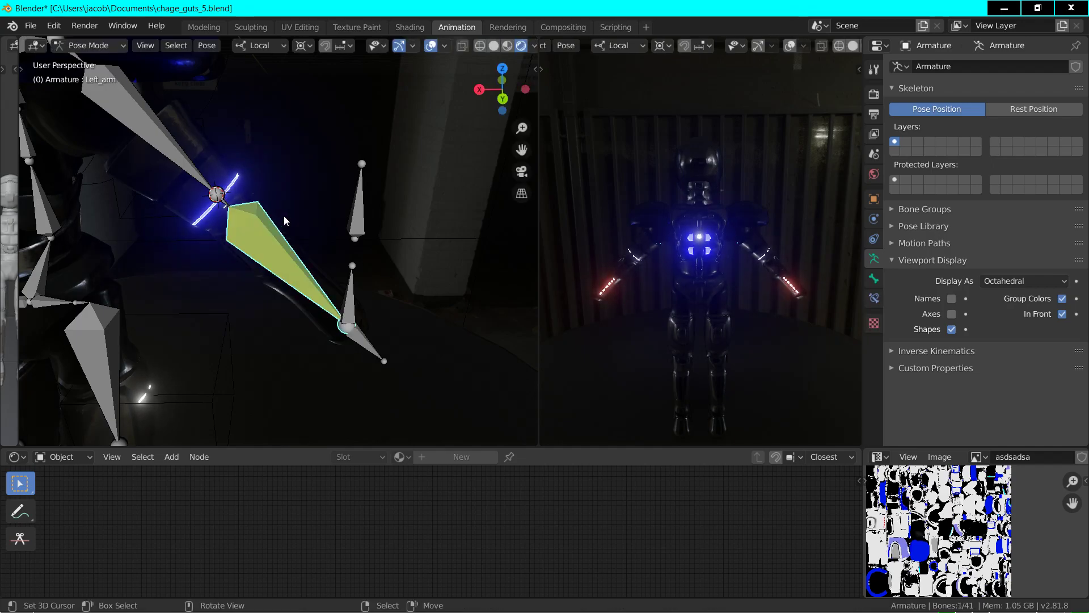
# - Return to Object Mode, edit body mesh Lod2a.011, and select an upper-arm face
pyautogui.click(79, 46)
pyautogui.click(80, 62)
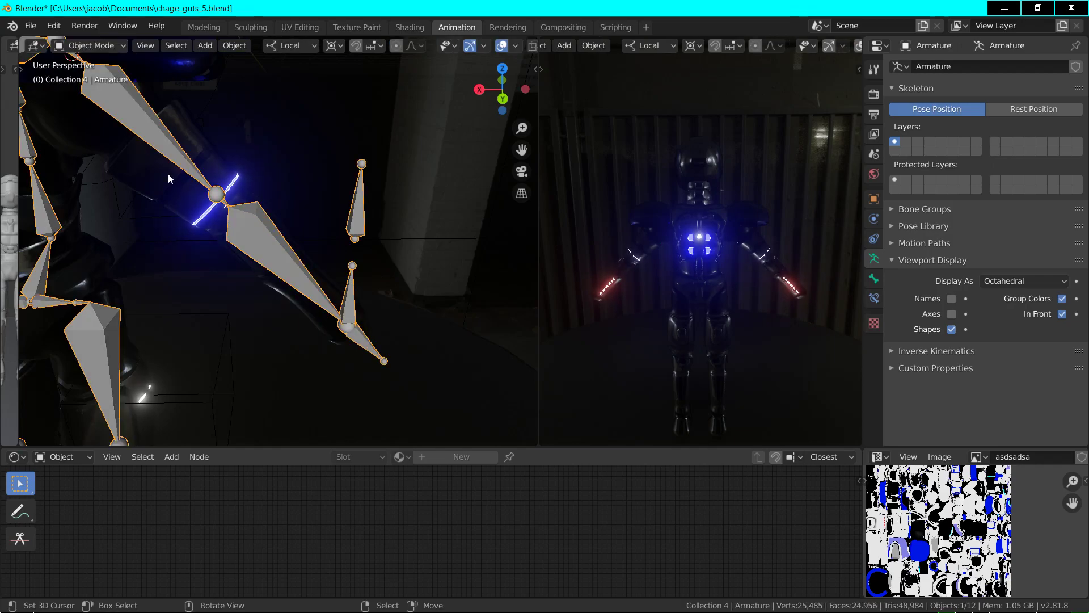
pyautogui.click(195, 206)
pyautogui.press('Tab')
pyautogui.moveTo(193, 204); pyautogui.dragTo(244, 208, button='middle')
pyautogui.scroll(3, 283, 221)
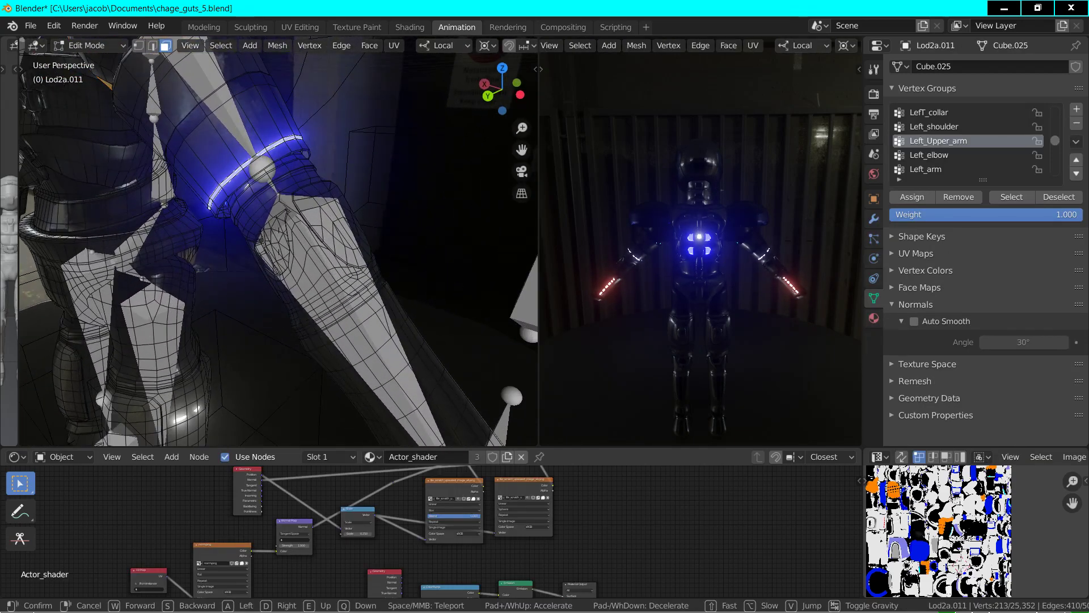
pyautogui.moveTo(355, 238); pyautogui.dragTo(322, 234, button='middle')
pyautogui.click(322, 233)
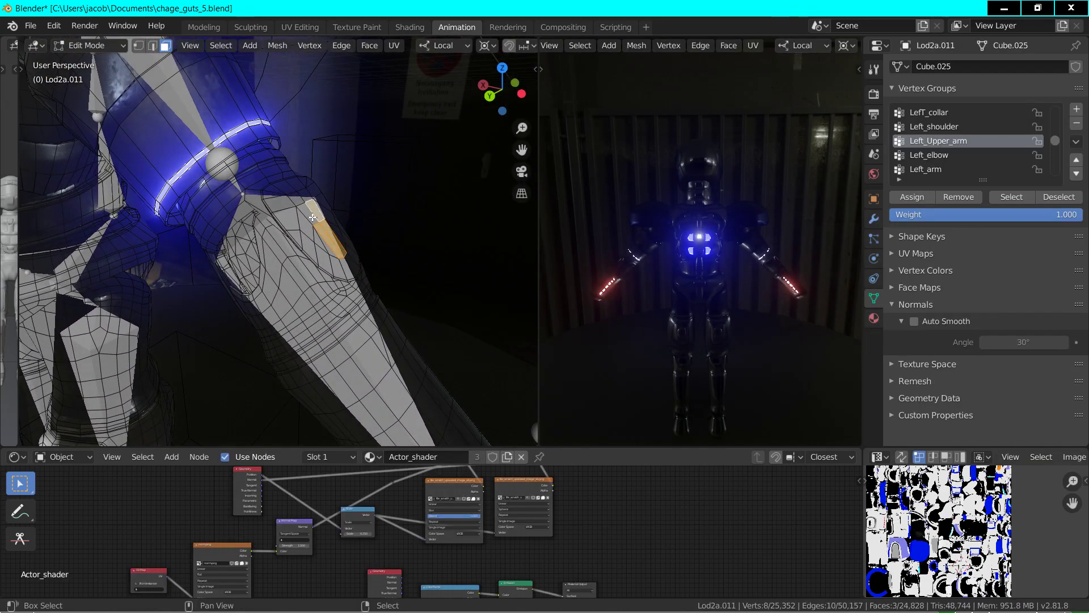
# - Add three neighbouring arm panel faces and snap the 3D cursor onto the selection
pyautogui.hotkey('shift', '`')
pyautogui.press('a')
pyautogui.press('q')
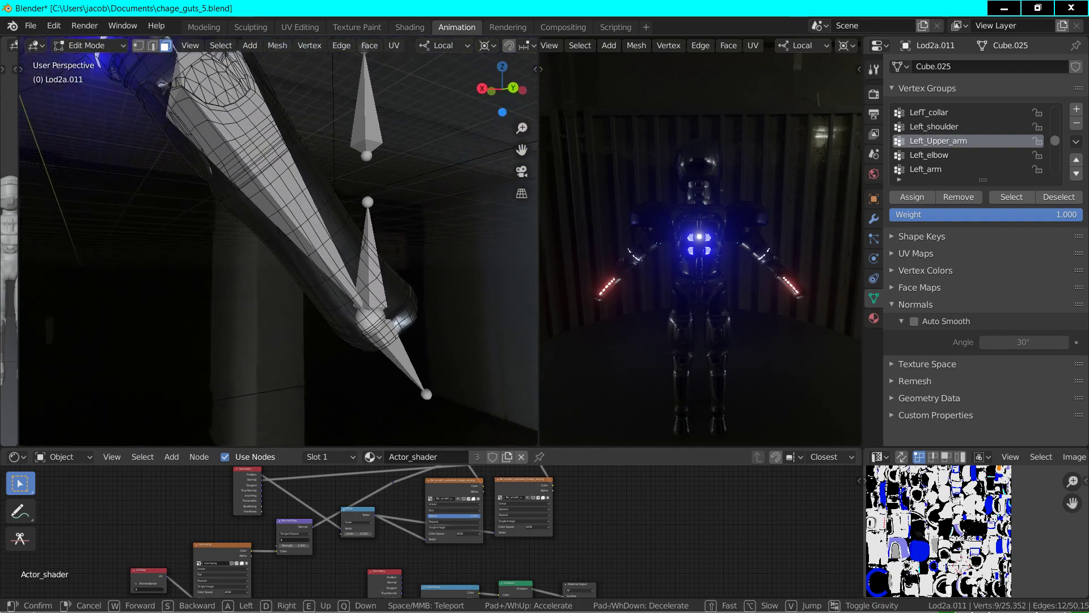
pyautogui.click(279, 241)
pyautogui.keyDown('shift'); pyautogui.rightClick(345, 251); pyautogui.keyUp('shift')
pyautogui.keyDown('shift'); pyautogui.rightClick(337, 230); pyautogui.keyUp('shift')
pyautogui.keyDown('shift'); pyautogui.rightClick(337, 246); pyautogui.keyUp('shift')
pyautogui.hotkey('shift', 's')
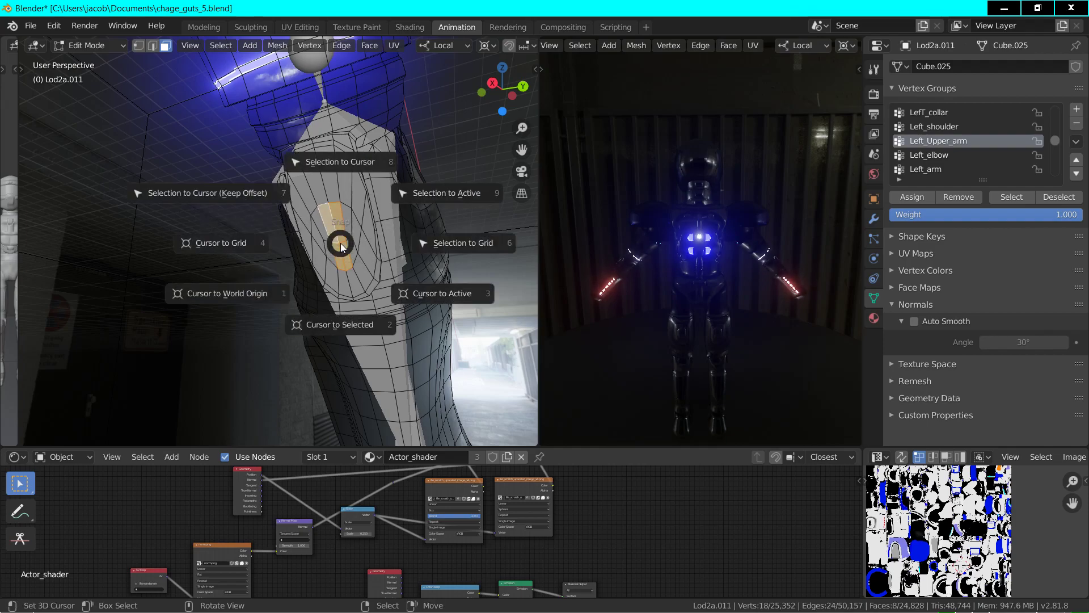
pyautogui.click(342, 322)
pyautogui.press('Tab')
# - Select a body face near the elbow joint, then put the armature into Edit Mode
pyautogui.hotkey('shift', '`')
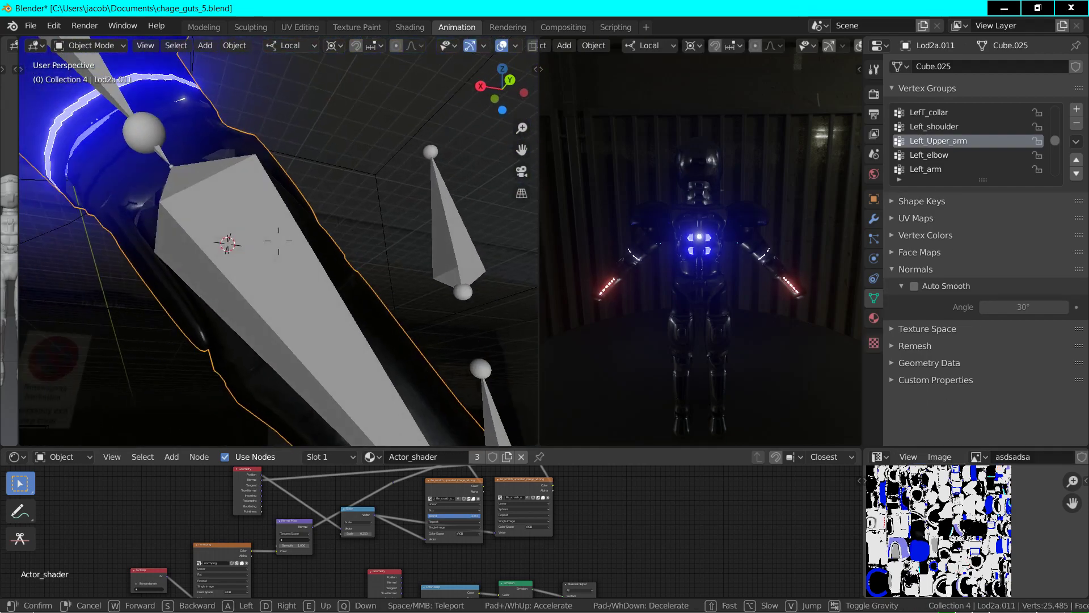
pyautogui.click(279, 245)
pyautogui.press('Tab')
pyautogui.rightClick(236, 392)
pyautogui.press('Tab')
pyautogui.rightClick(241, 395)
pyautogui.press('Tab')
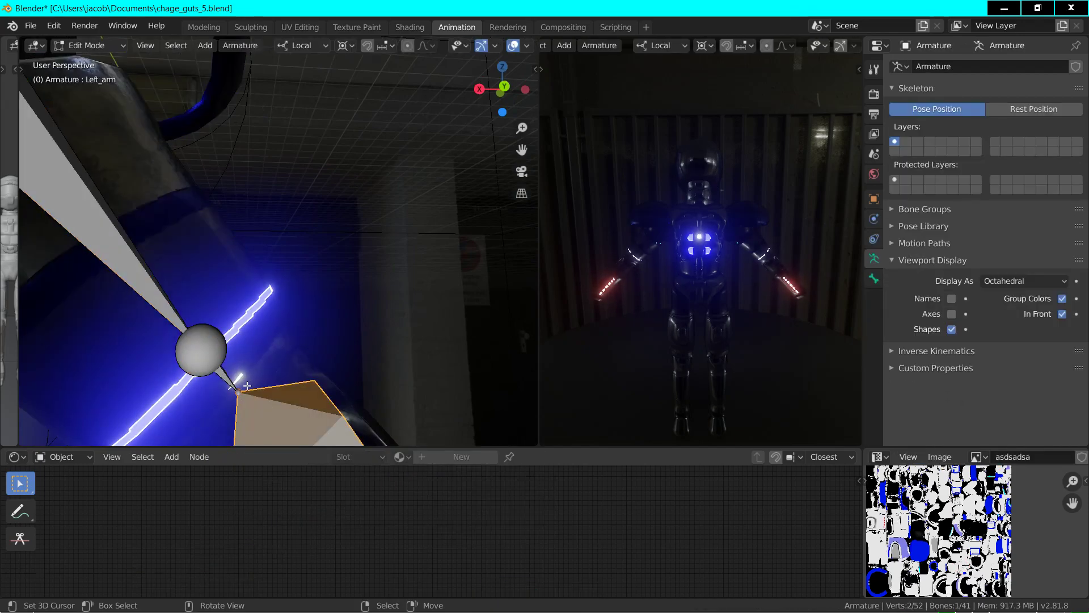
# - Try resizing the Left_elbow bone along local X, cancel, and return to Object Mode
pyautogui.click(238, 391)
pyautogui.press('s')
pyautogui.hotkey('shift', 'x')
pyautogui.hotkey('shift', 'x')
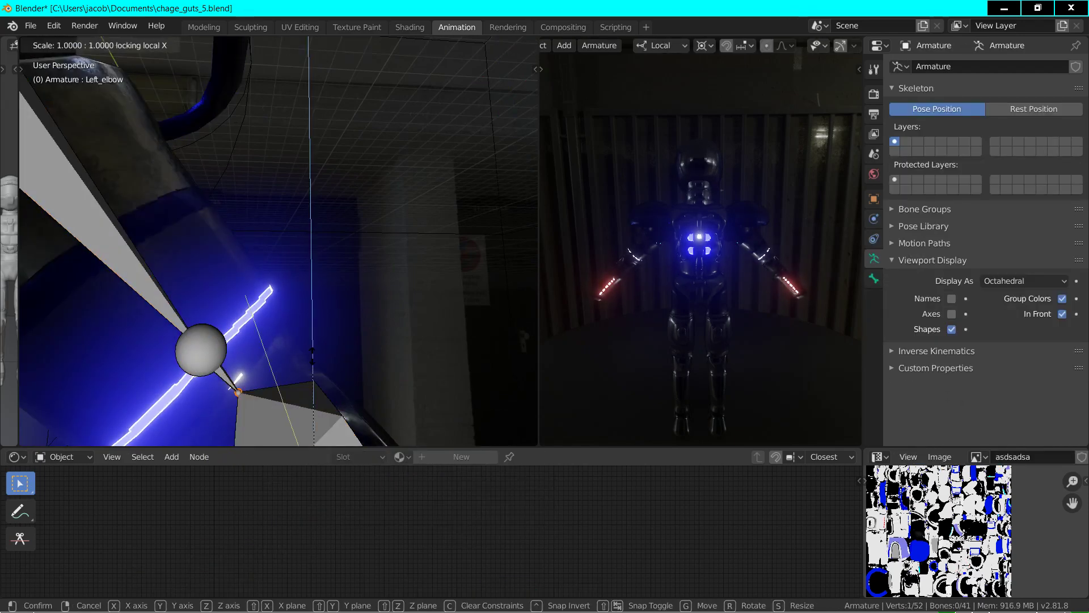
pyautogui.press('Escape')
pyautogui.hotkey('shift', '`')
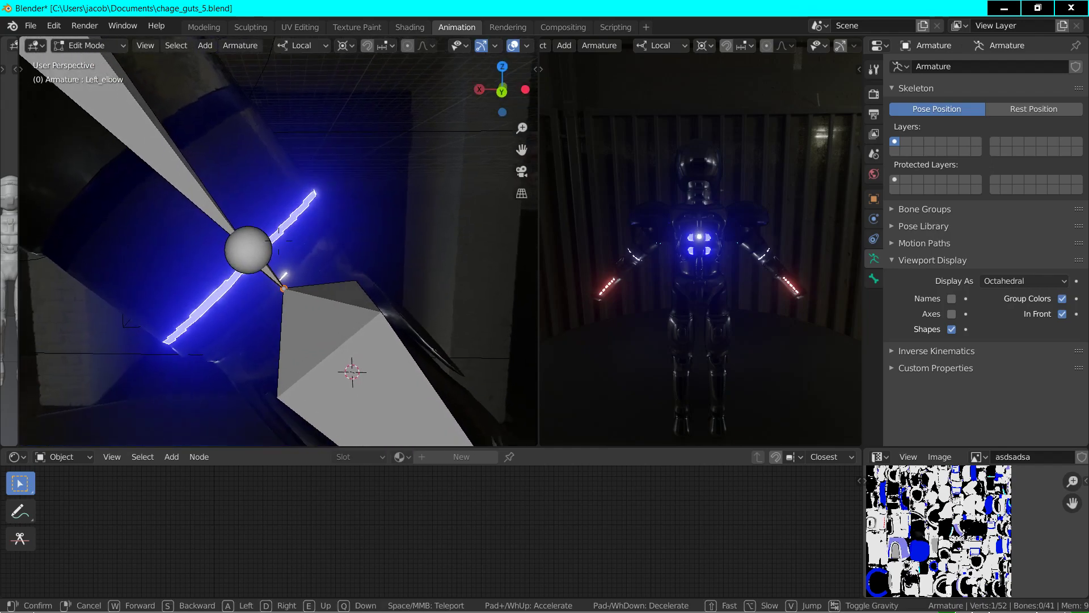
pyautogui.press('Return')
pyautogui.press('s')
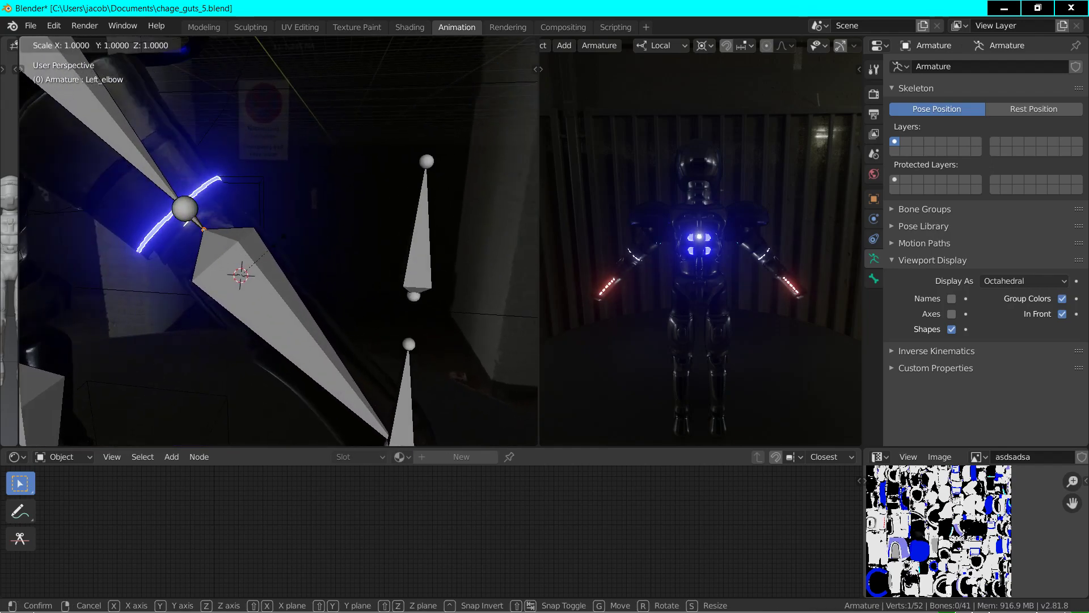
pyautogui.press('Escape')
pyautogui.press('Tab')
pyautogui.hotkey('shift', '`')
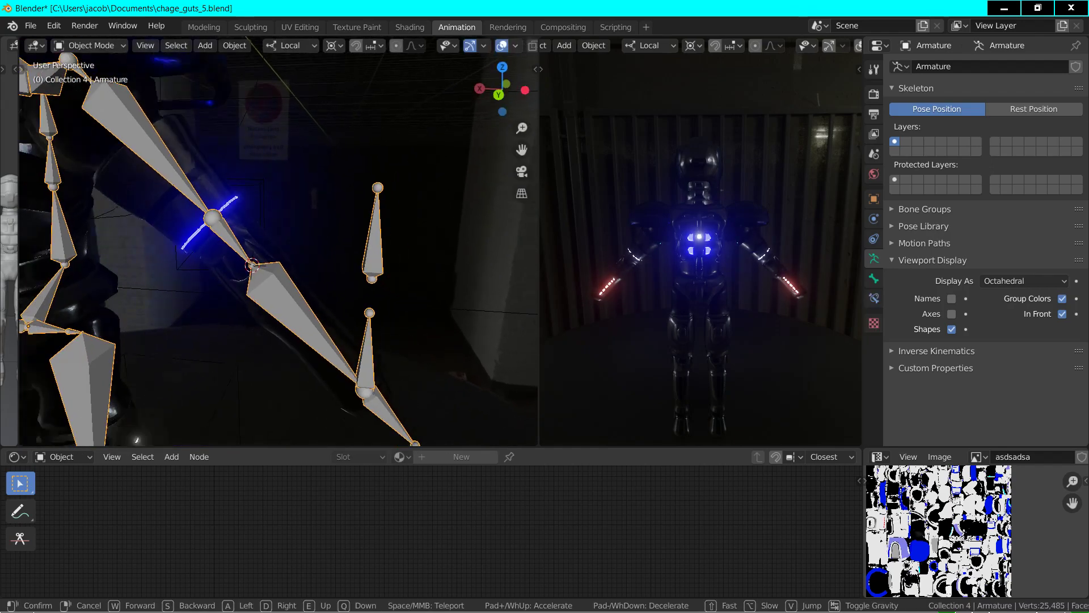
# - Select the armature and switch it to Pose Mode
pyautogui.press('s')
pyautogui.click(278, 241)
pyautogui.rightClick(78, 60)
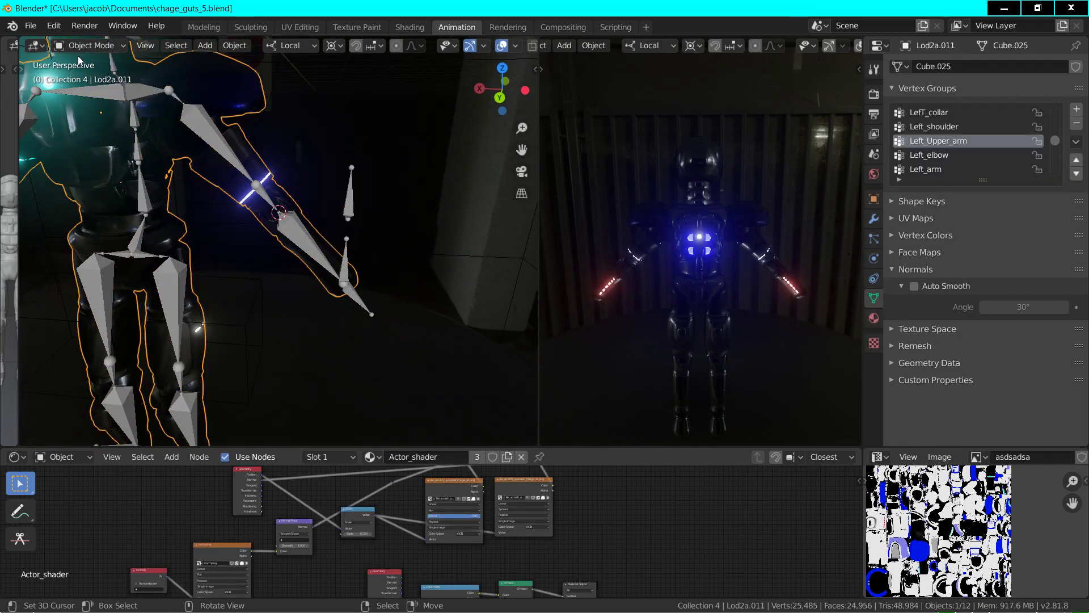
pyautogui.click(321, 243)
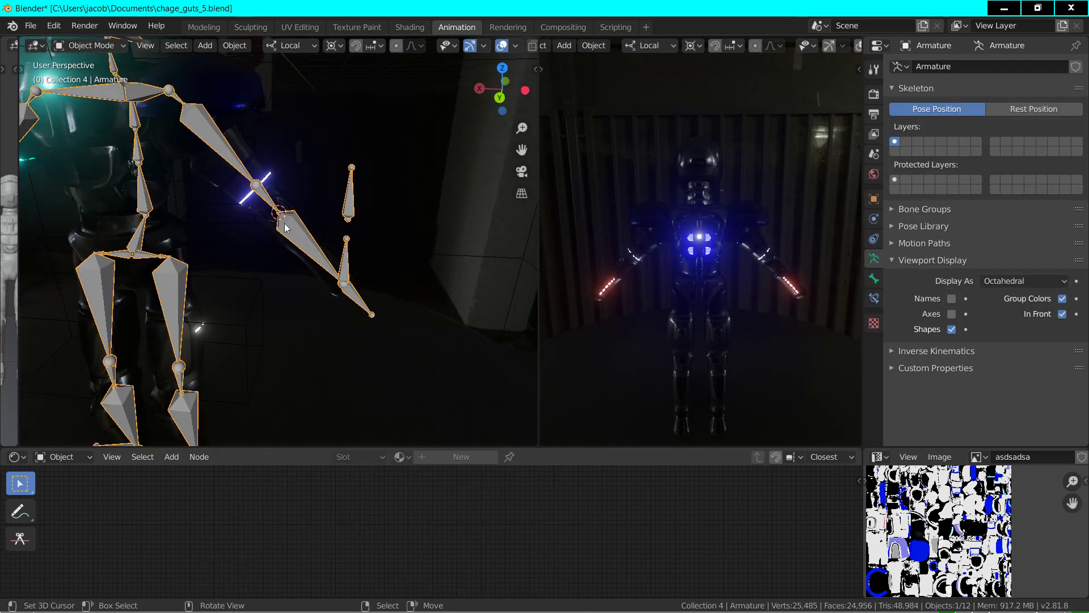
pyautogui.click(70, 45)
pyautogui.click(92, 89)
# - Test-move the Left_armIK_Seeker, cancel the move, and select the Left_elbow bone
pyautogui.click(347, 251)
pyautogui.press('g')
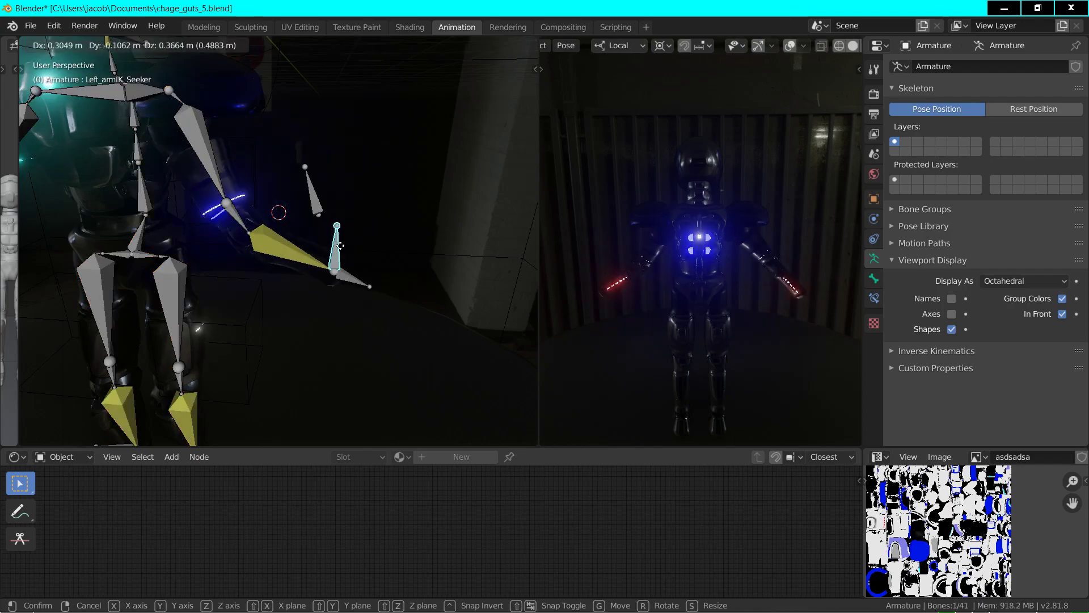
pyautogui.press('Escape')
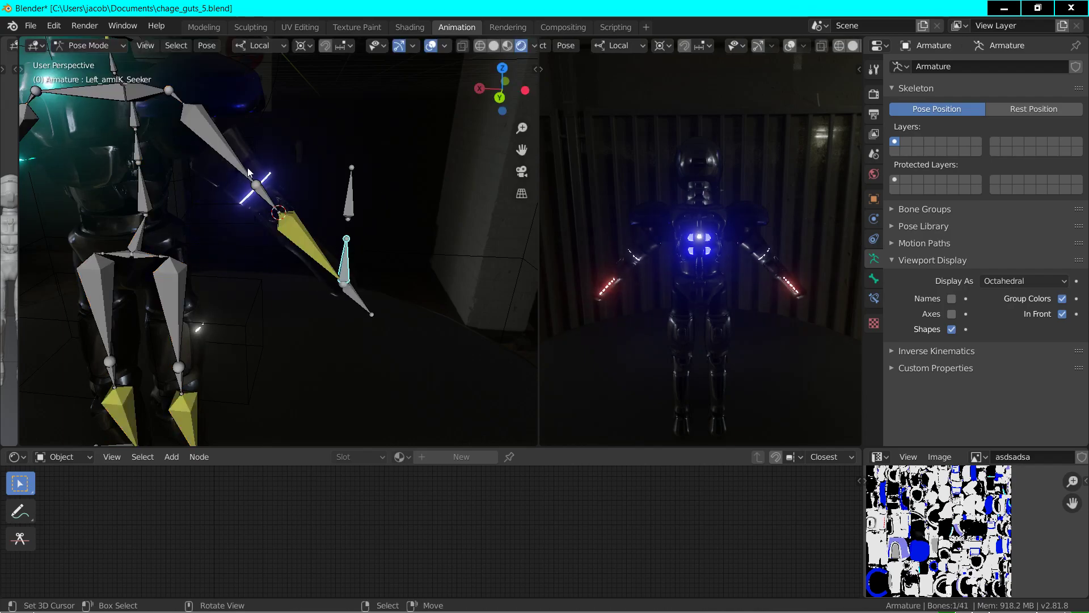
pyautogui.rightClick(281, 212)
pyautogui.rightClick(278, 215)
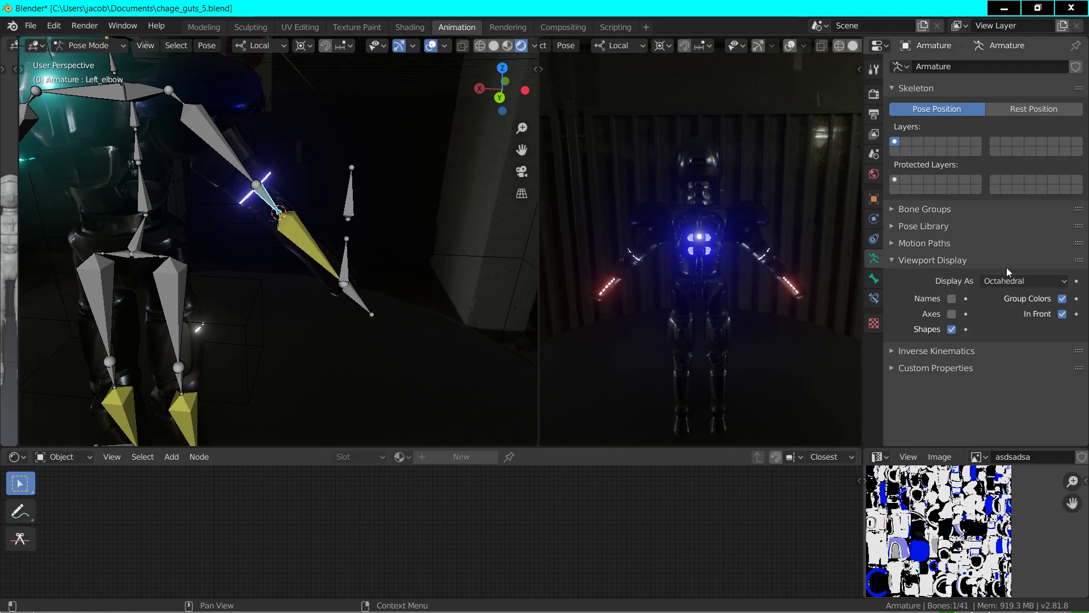
# - In Left_elbow's Bone properties, enable the IK X limit and lock it at 0° to 0°
pyautogui.click(873, 278)
pyautogui.click(873, 298)
pyautogui.click(873, 279)
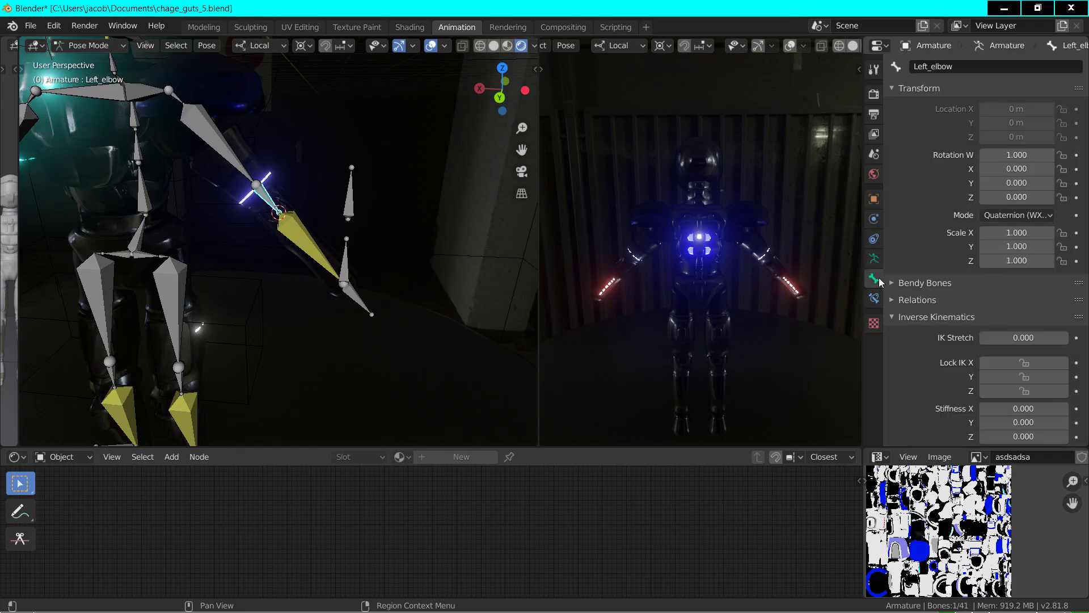
pyautogui.scroll(-5, 987, 338)
pyautogui.scroll(-4, 987, 339)
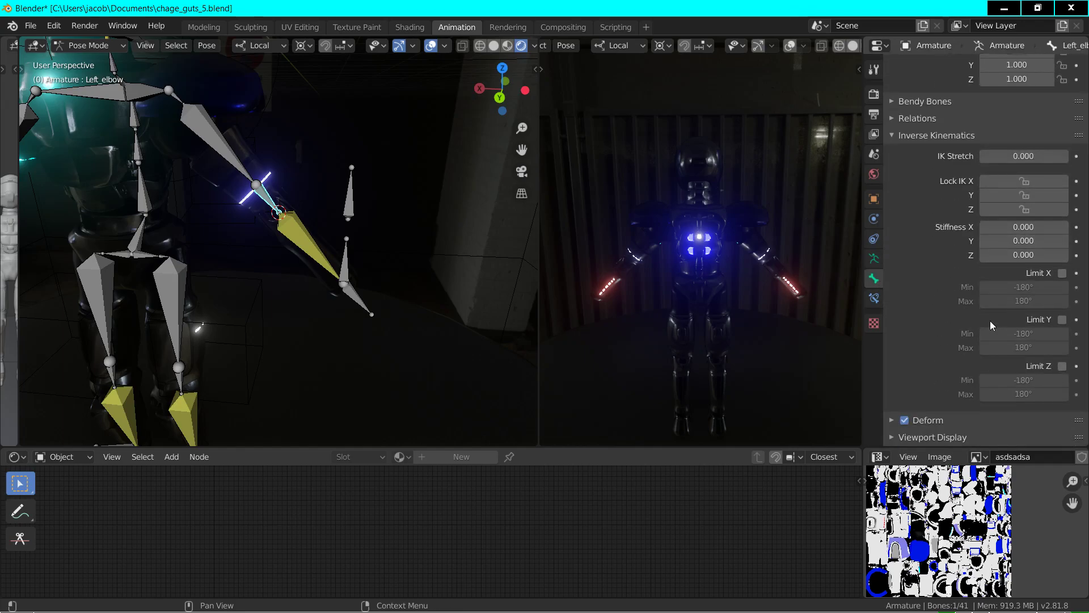
pyautogui.click(1062, 273)
pyautogui.doubleClick(1043, 287)
pyautogui.write('0')
pyautogui.press('Tab')
pyautogui.write('0')
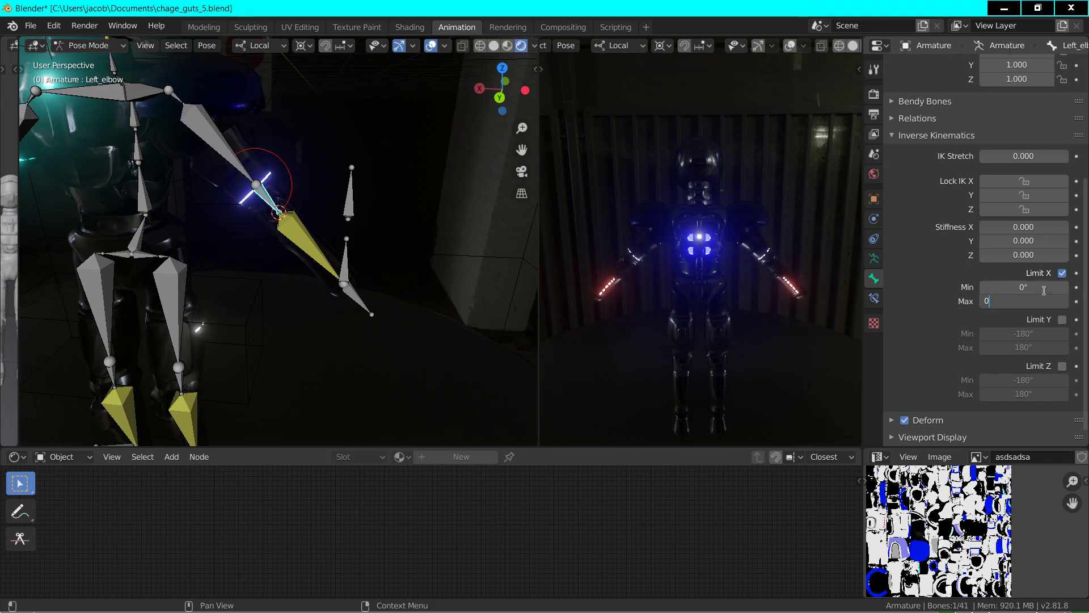
pyautogui.press('Return')
# - Enable Left_elbow's IK Y limit with a 0° to 90° range
pyautogui.click(1061, 320)
pyautogui.doubleClick(1045, 334)
pyautogui.write('0')
pyautogui.press('Tab')
pyautogui.write('9')
pyautogui.press('Return')
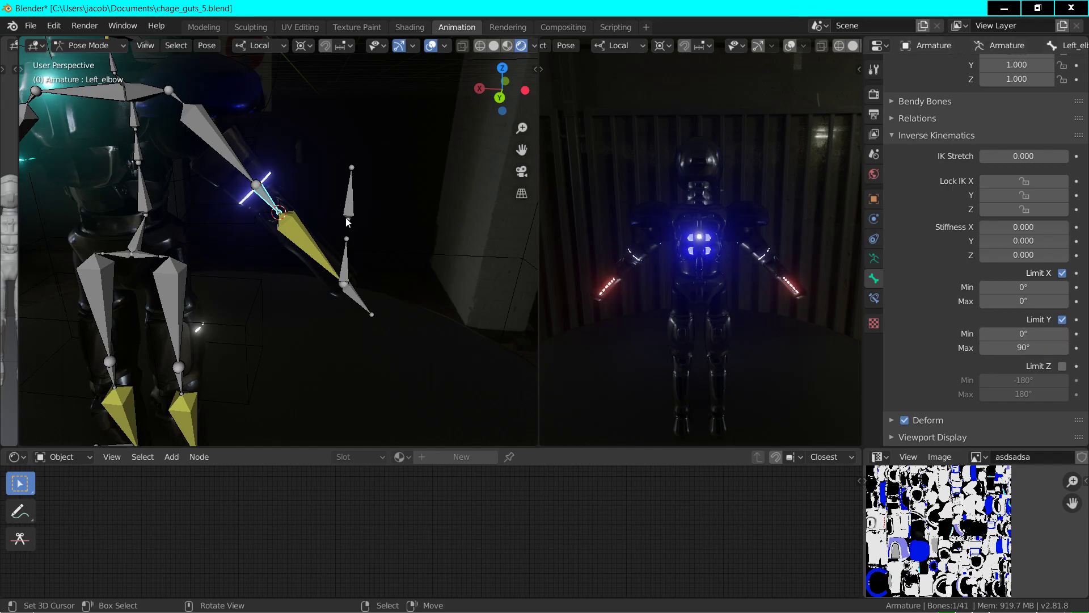
pyautogui.hotkey('shift', '`')
pyautogui.press('d')
pyautogui.press('w')
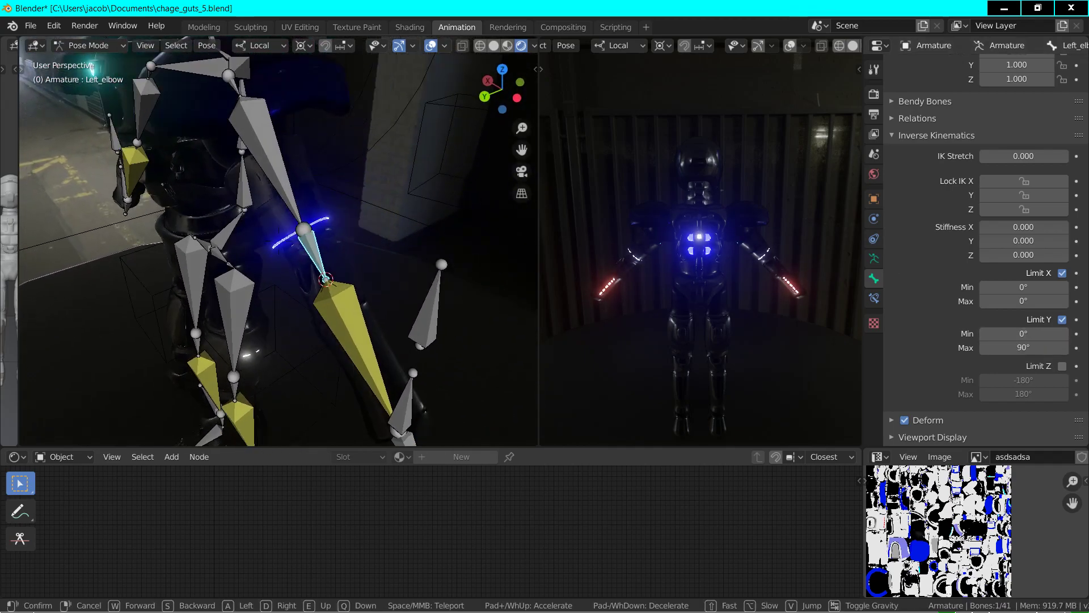
pyautogui.press('w')
pyautogui.press('s')
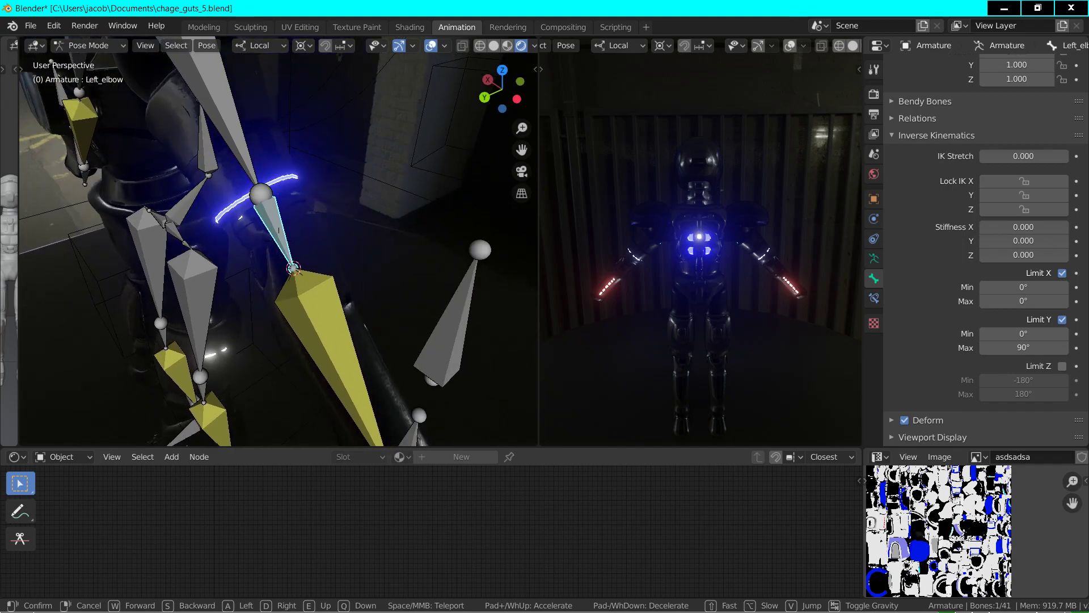
pyautogui.press('w')
pyautogui.click(279, 243)
# - Try an IK Z limit on the elbow, then switch both the Y and Z limits off
pyautogui.click(1061, 366)
pyautogui.click(1042, 380)
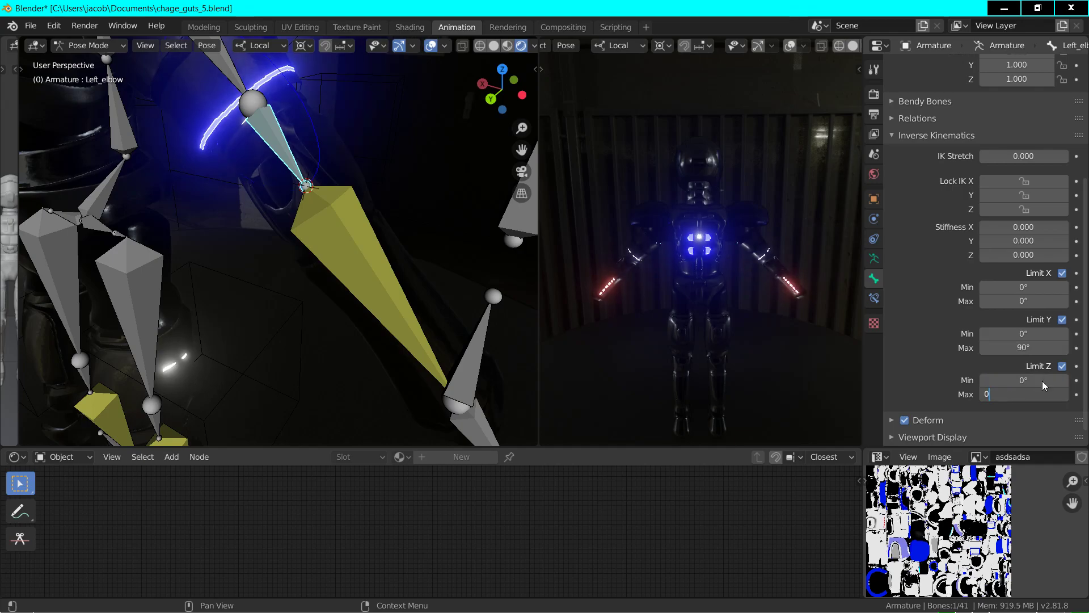
pyautogui.press('Return')
pyautogui.click(1062, 320)
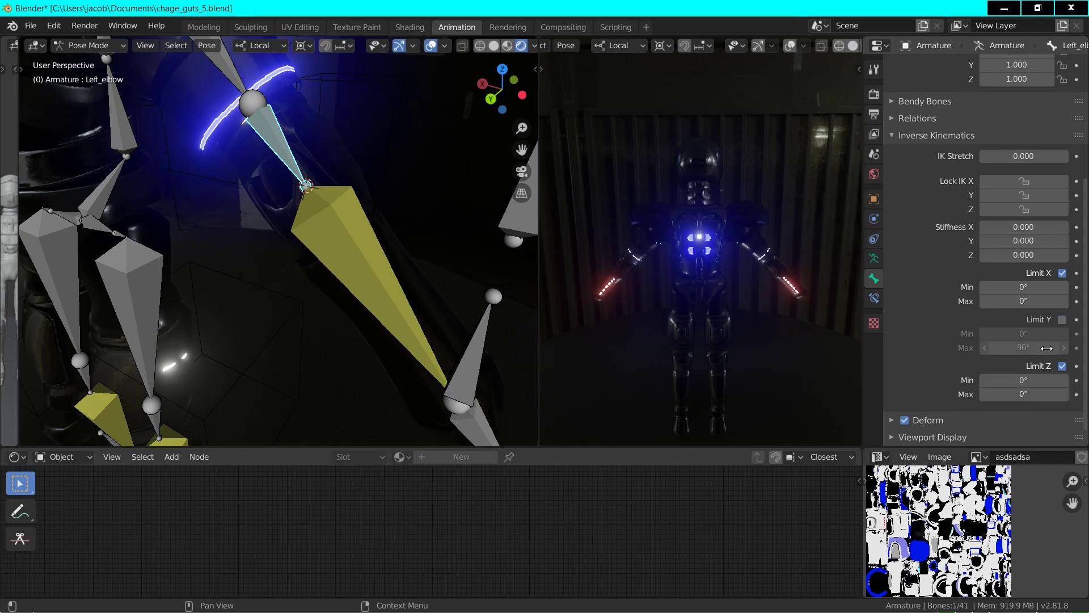
pyautogui.click(1063, 367)
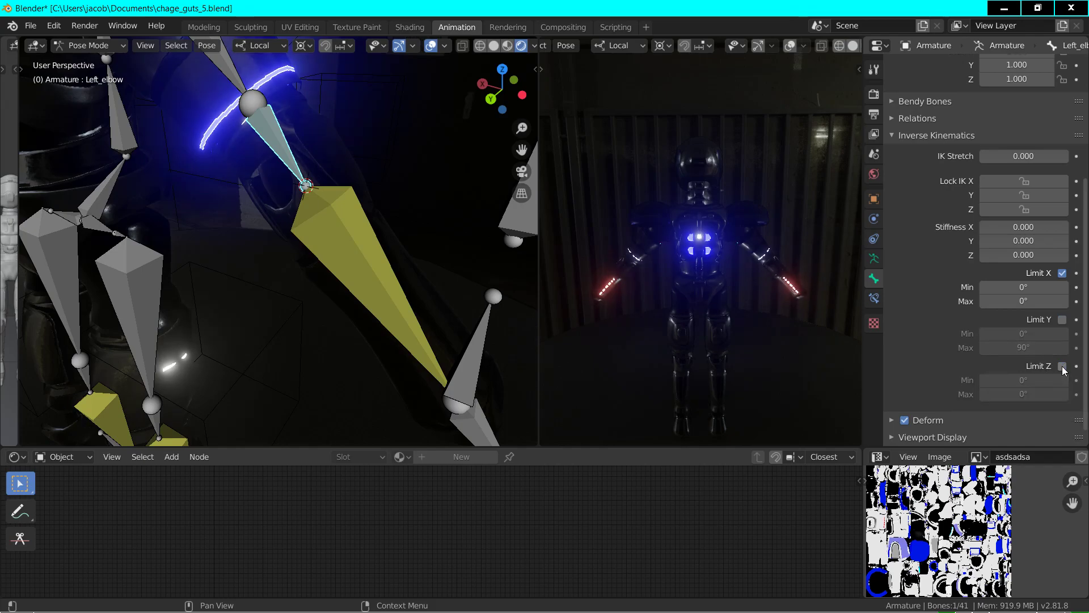
# - Re-enable the elbow's Y limit with -90° to 90°, then select the Left_arm bone
pyautogui.click(1062, 321)
pyautogui.click(1034, 335)
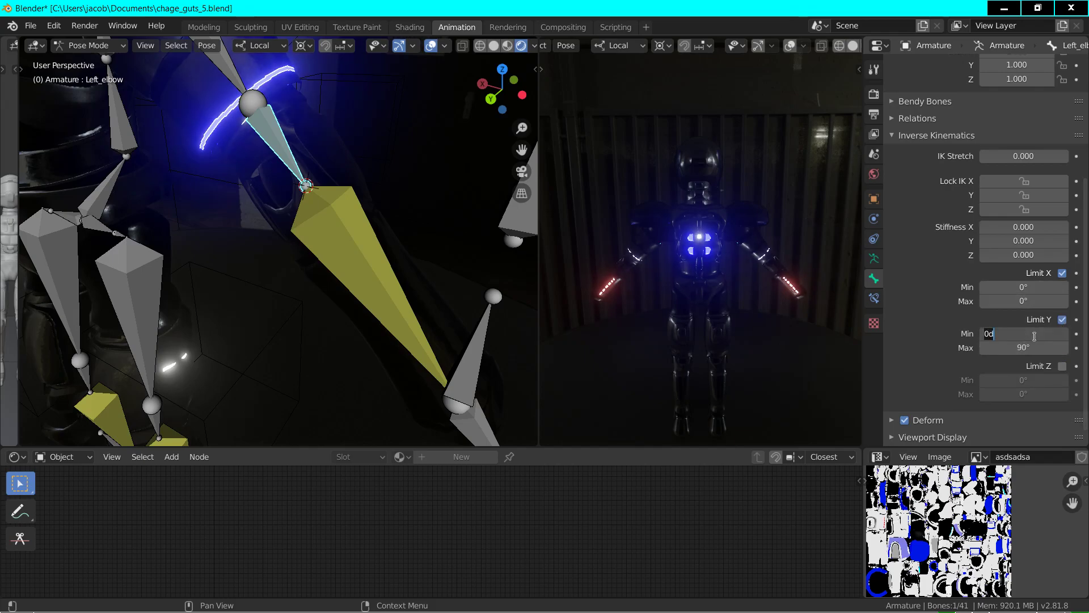
pyautogui.write('-90')
pyautogui.press('Return')
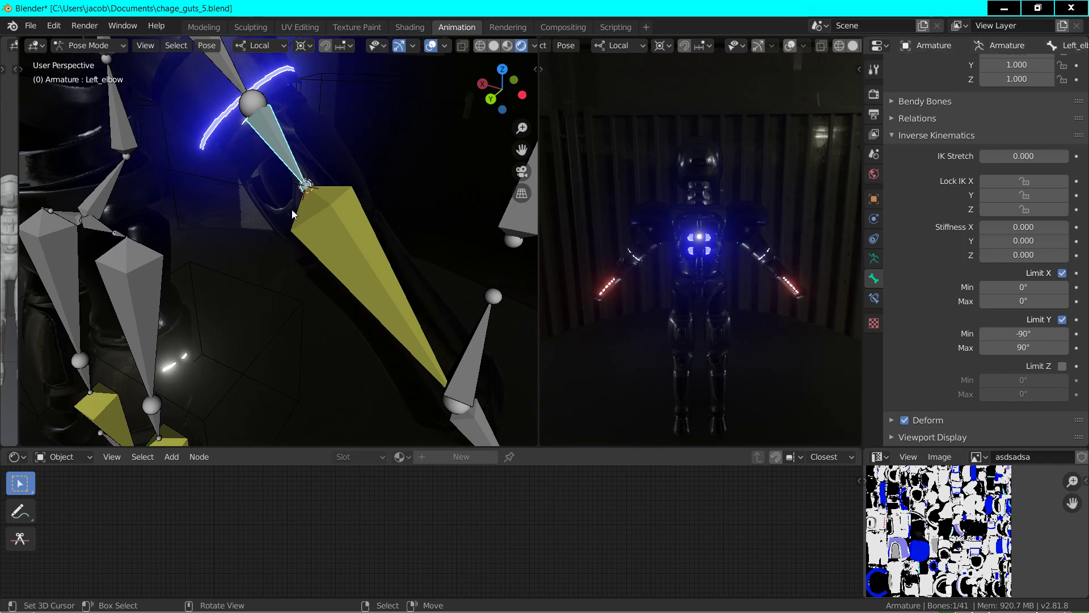
pyautogui.hotkey('shift', '`')
pyautogui.click(278, 240)
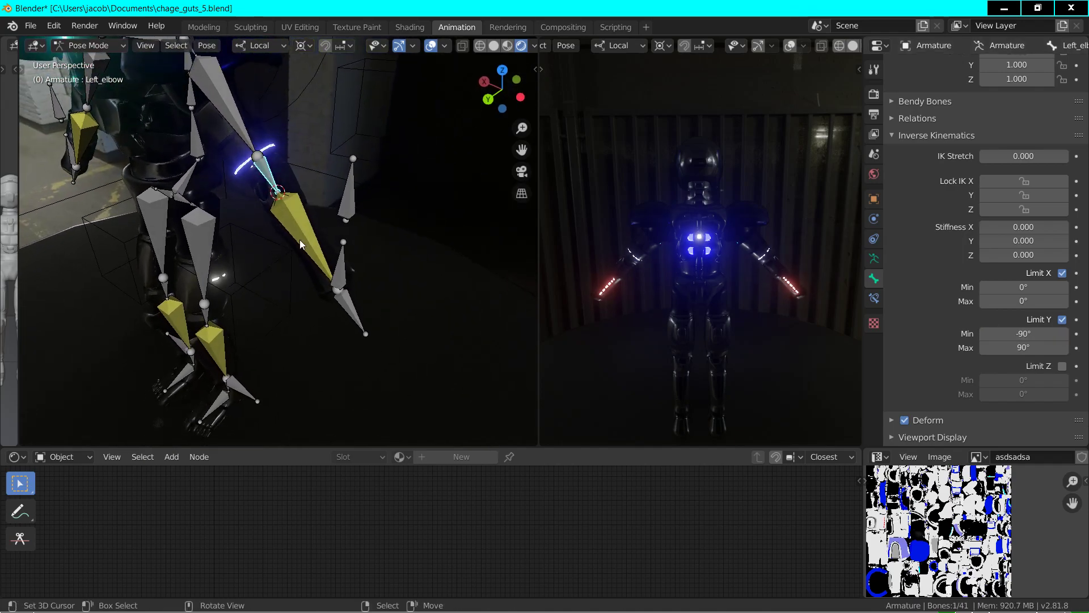
pyautogui.click(301, 241)
# - Turn on Left_arm's IK Z limit and its Y limit, holding Y at 0°
pyautogui.click(1062, 367)
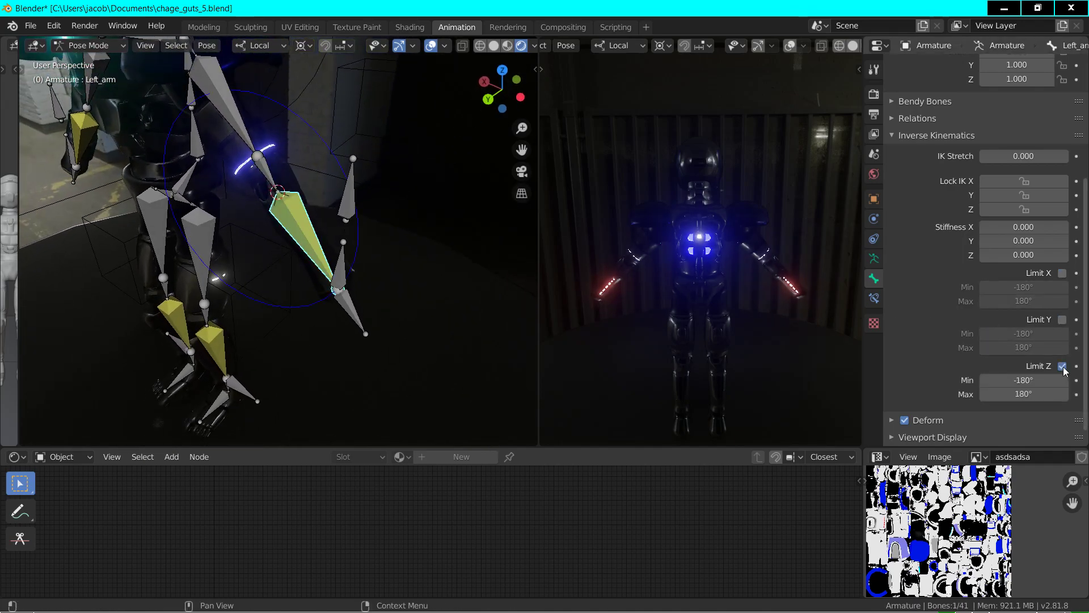
pyautogui.hotkey('shift', '`')
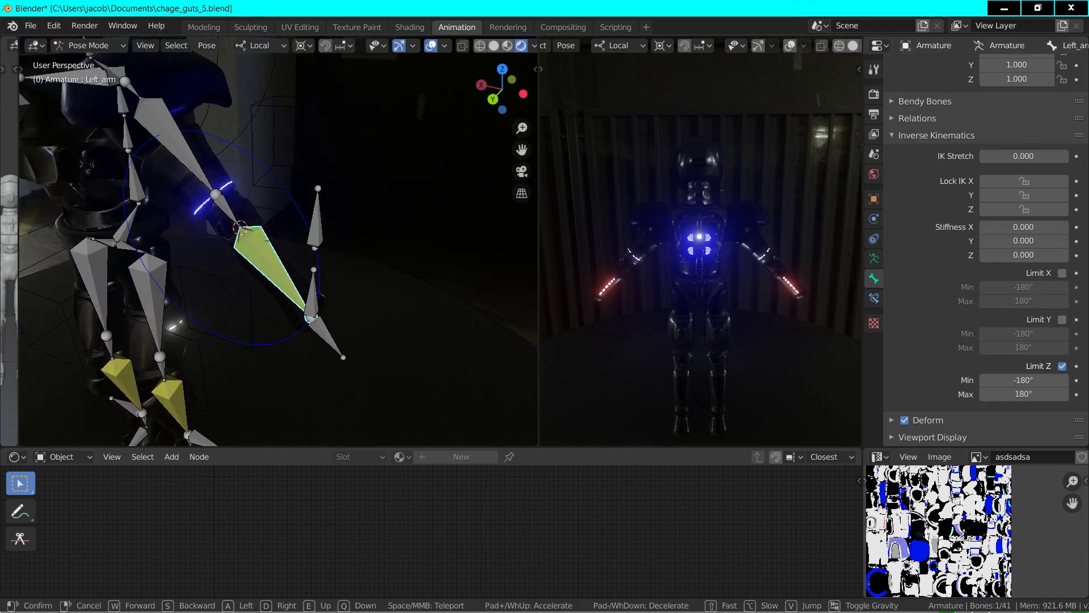
pyautogui.press('s')
pyautogui.click(278, 240)
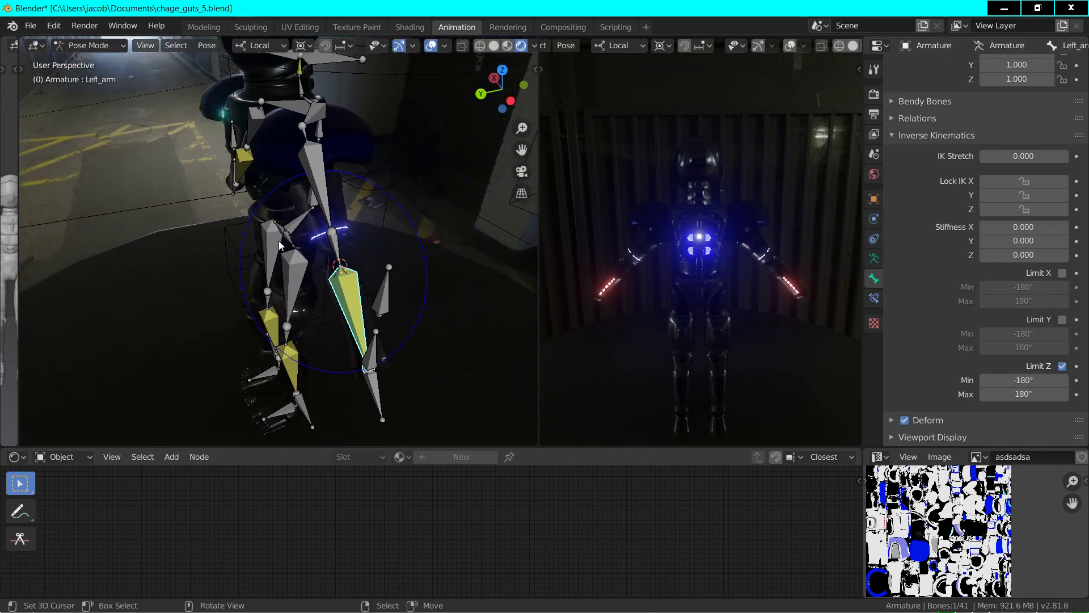
pyautogui.click(1062, 320)
pyautogui.click(1049, 333)
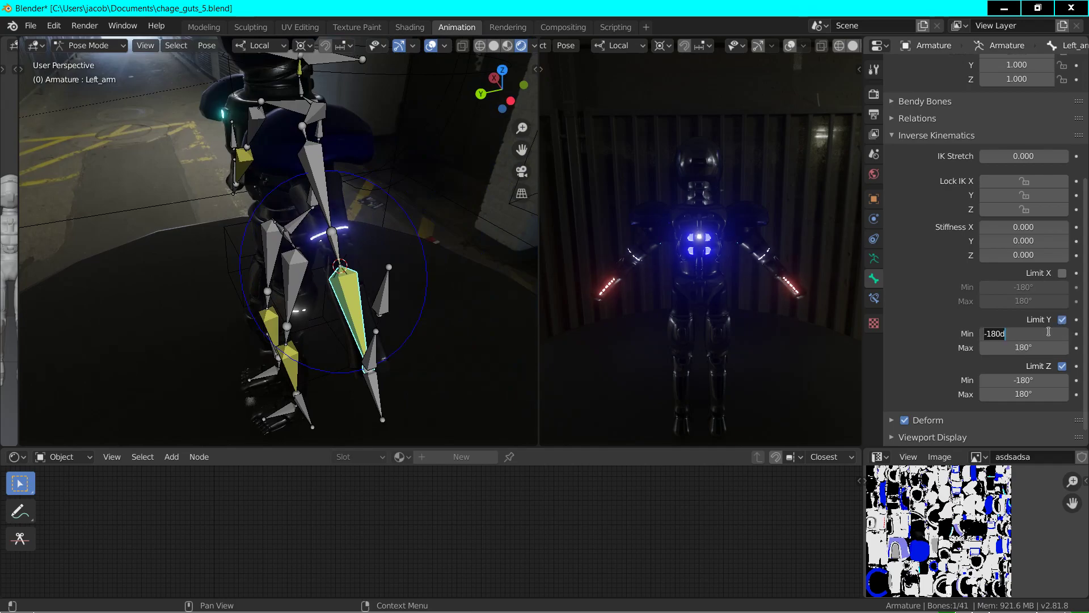
pyautogui.press('Return')
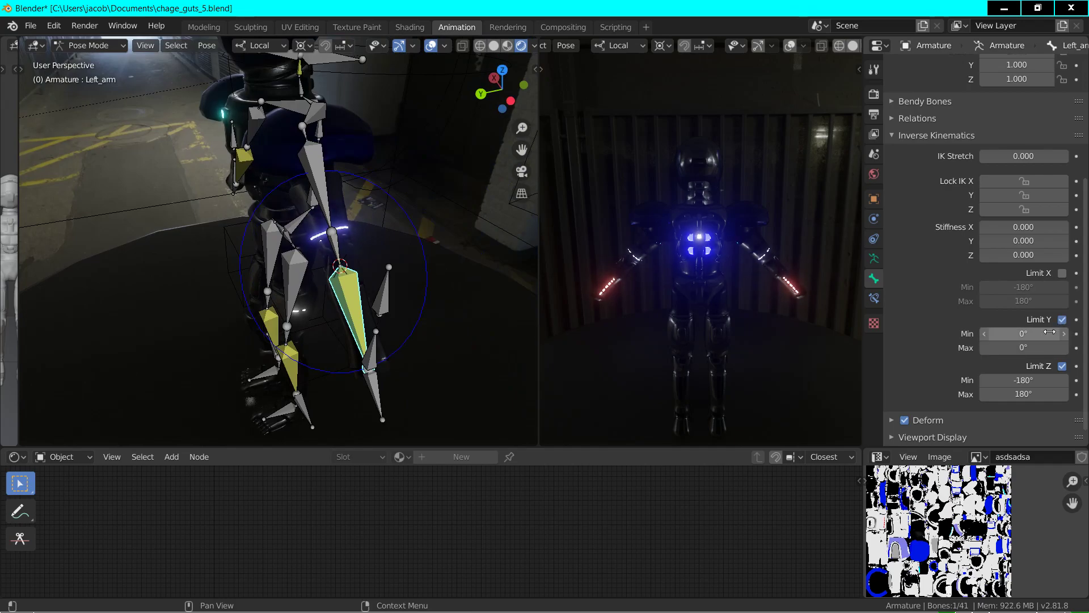
# - Enable Left_arm's IK X limit with minimum and maximum both 0°
pyautogui.click(1062, 273)
pyautogui.click(1048, 287)
pyautogui.write('0')
pyautogui.press('Tab')
pyautogui.write('0')
pyautogui.press('Return')
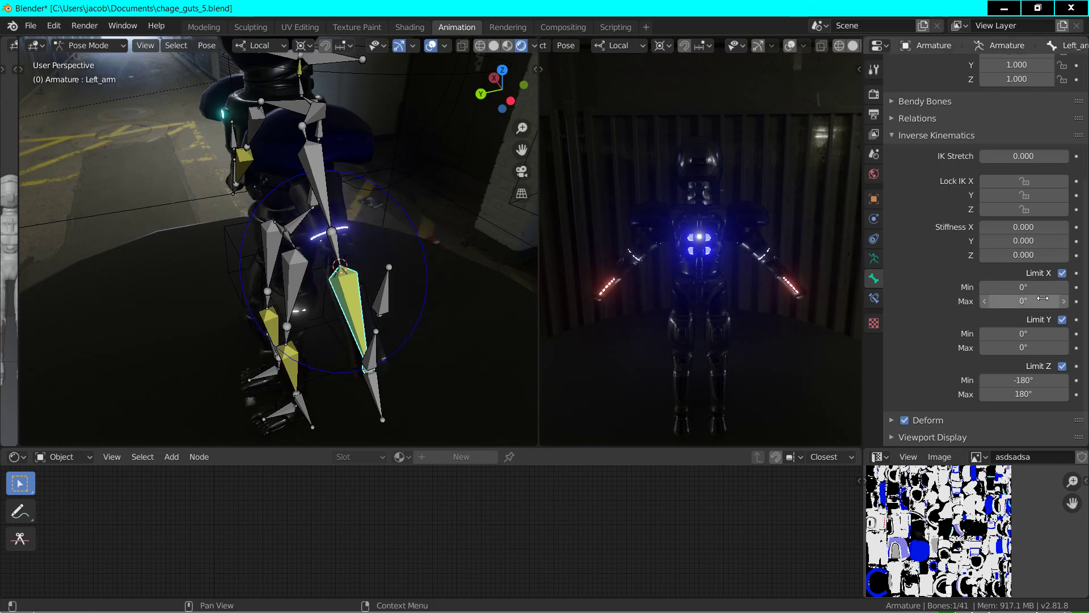
# - Set Left_arm's Z limit range to -122° minimum and 0° maximum
pyautogui.click(1029, 379)
pyautogui.write('0')
pyautogui.press('Return')
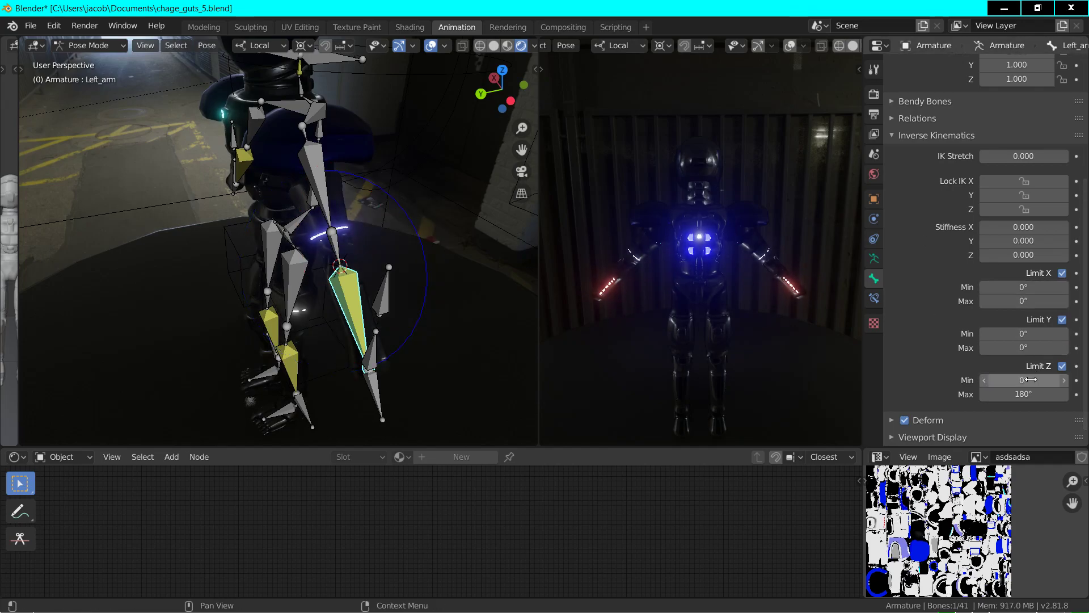
pyautogui.click(1030, 379)
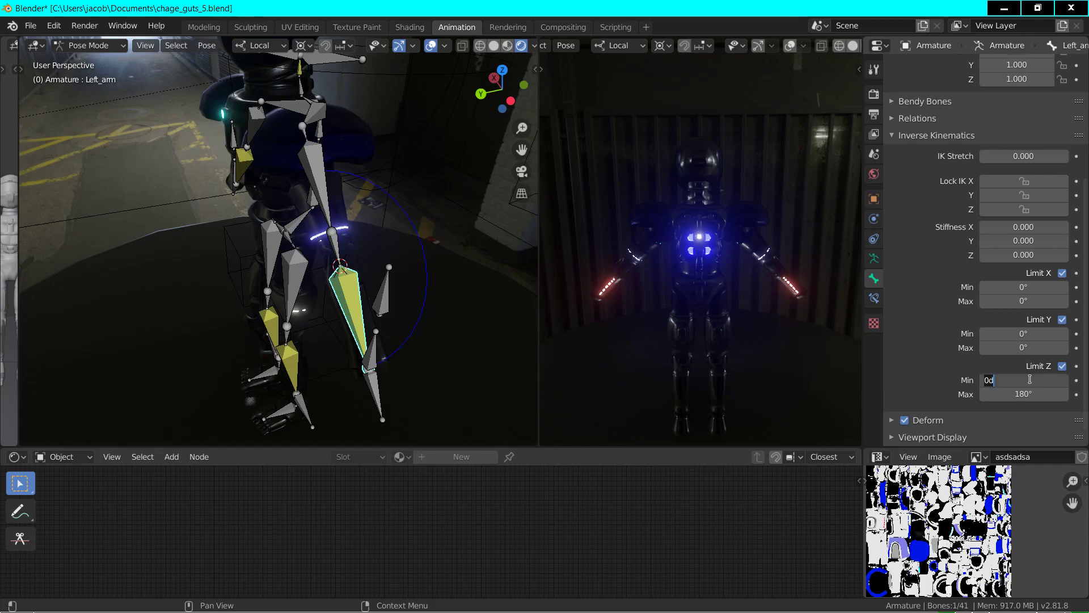
pyautogui.press('Tab')
pyautogui.write('9')
pyautogui.press('BackSpace')
pyautogui.press('Escape')
pyautogui.click(1029, 379)
pyautogui.press('Return')
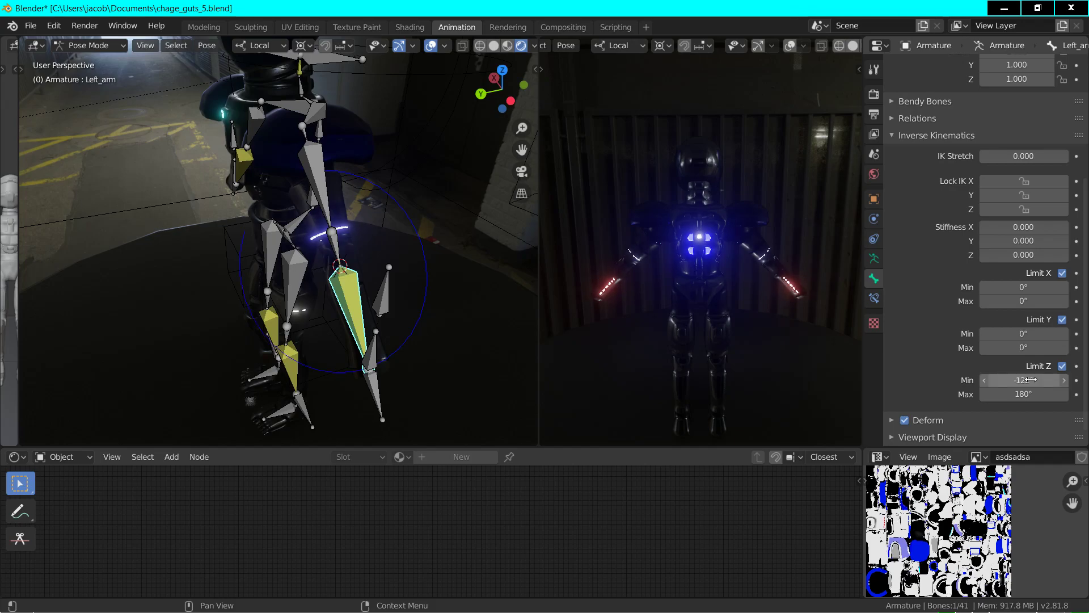
pyautogui.click(1027, 395)
pyautogui.write('0')
pyautogui.press('Return')
pyautogui.hotkey('shift', '`')
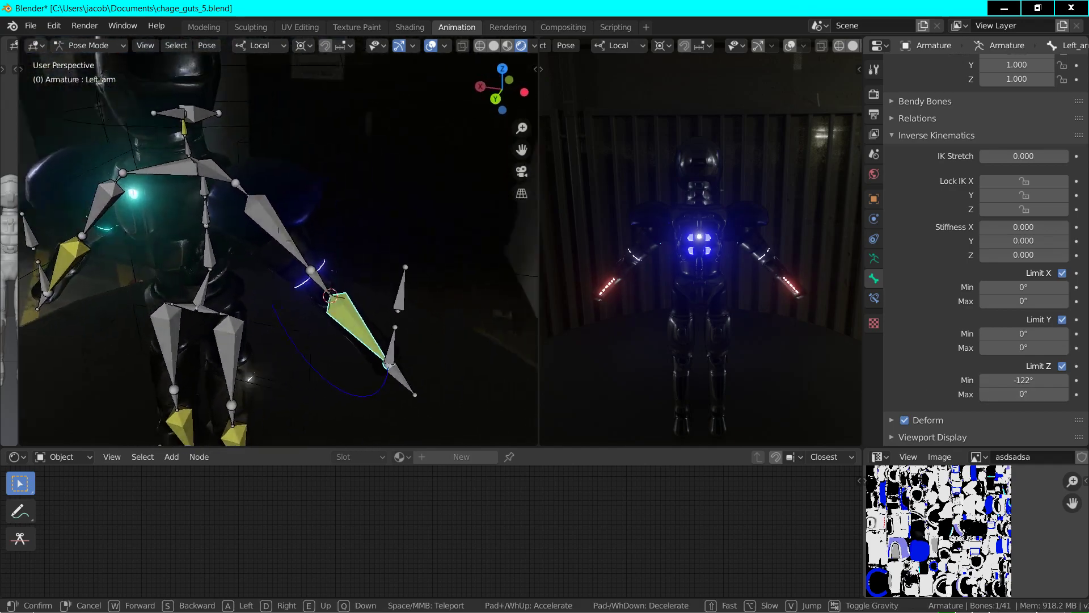
pyautogui.click(319, 188)
# - Test-move the Left_armIK_Seeker, cancel it, and select the Left_elbow bone
pyautogui.click(311, 253)
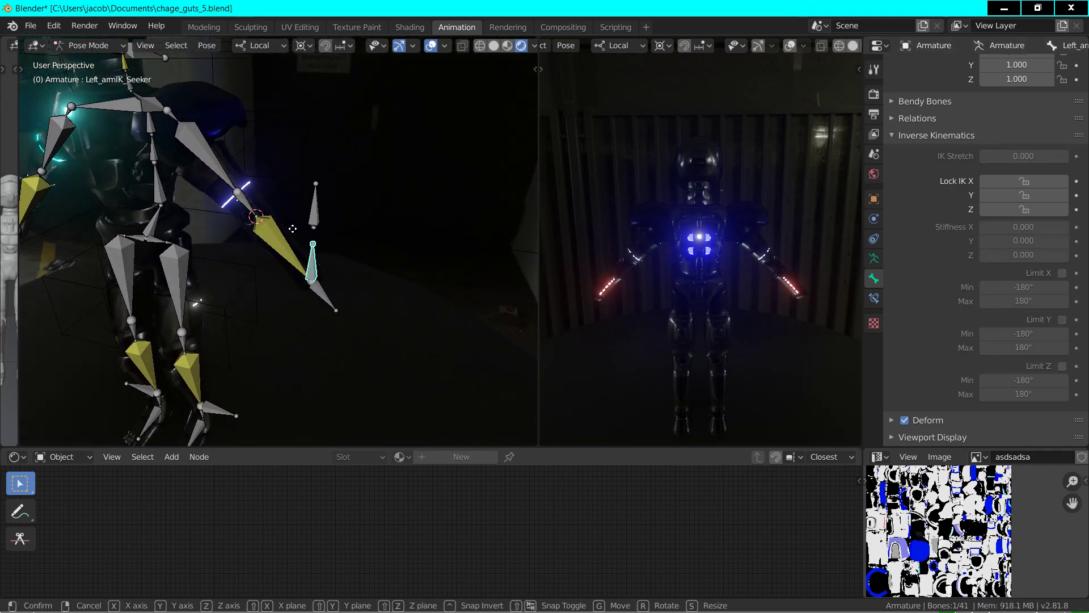
pyautogui.press('g')
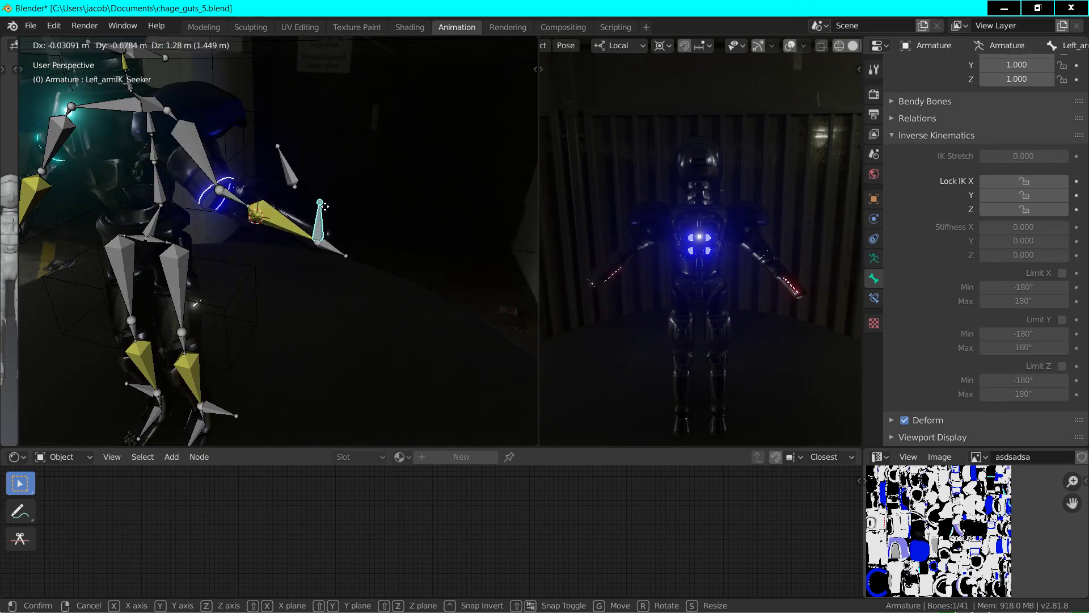
pyautogui.rightClick(299, 261)
pyautogui.click(248, 205)
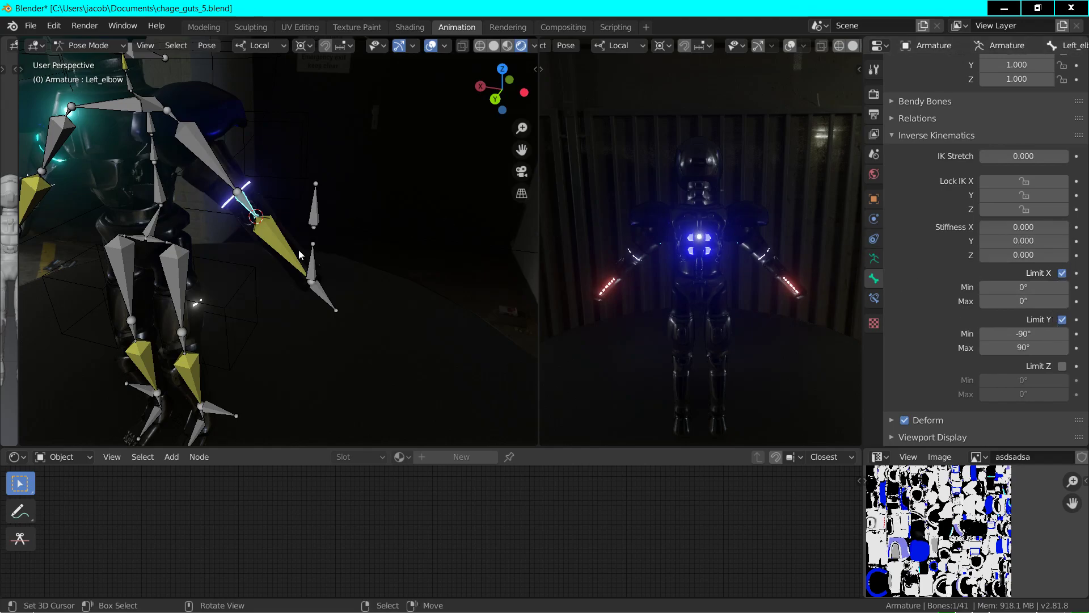
# - Snap the 3D cursor to the selected Left_elbow bone with Cursor to Selected
pyautogui.moveTo(292, 220); pyautogui.dragTo(296, 227, button='middle')
pyautogui.scroll(1, 296, 227)
pyautogui.scroll(-2, 296, 267)
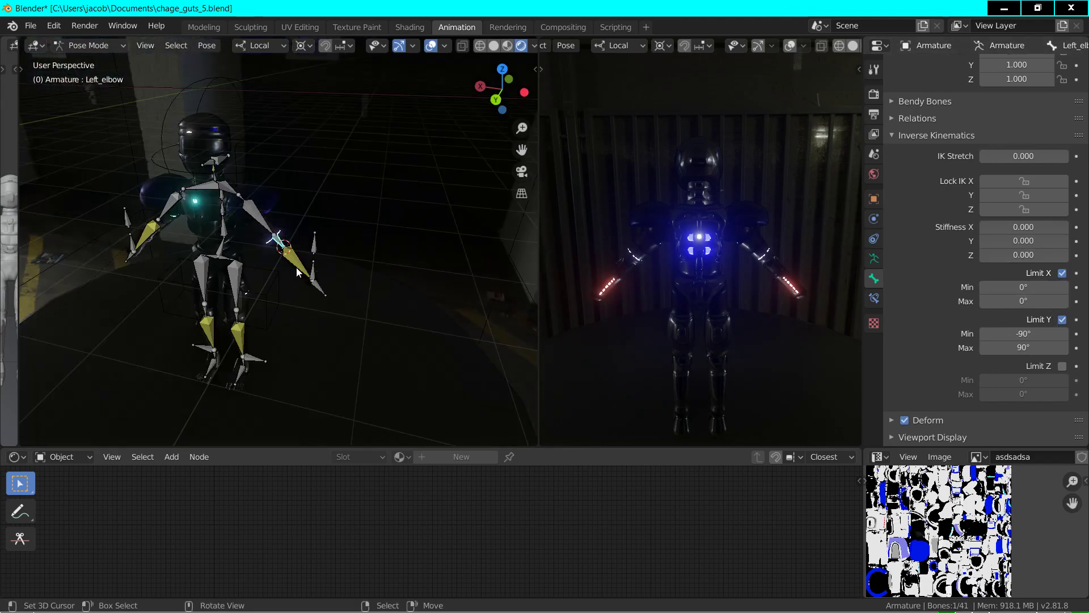
pyautogui.scroll(1, 296, 267)
pyautogui.hotkey('shift', 's')
pyautogui.click(306, 325)
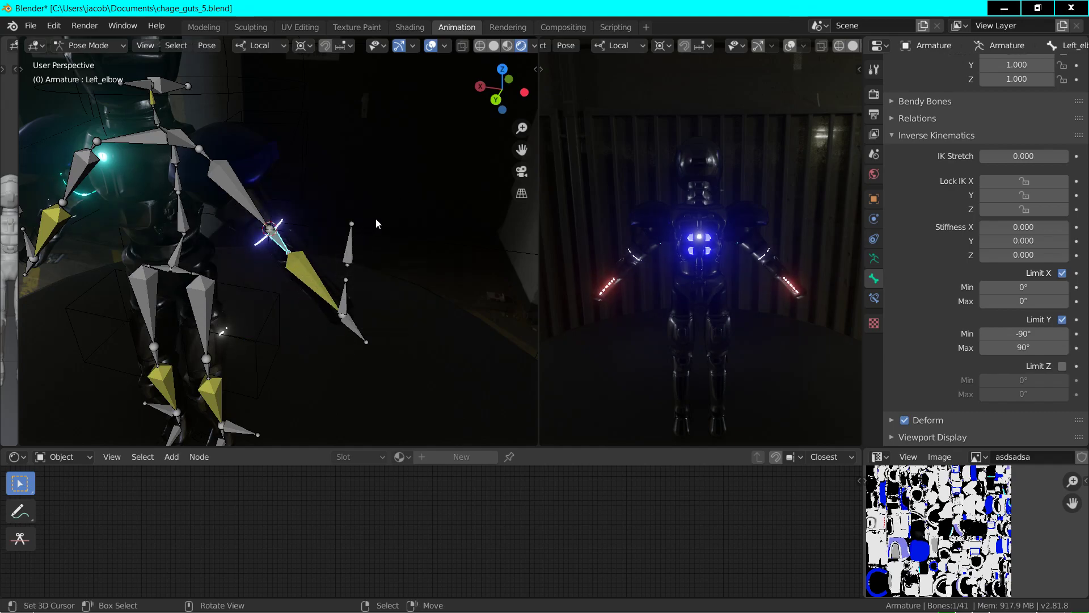
pyautogui.hotkey('shift', '`')
pyautogui.press('q')
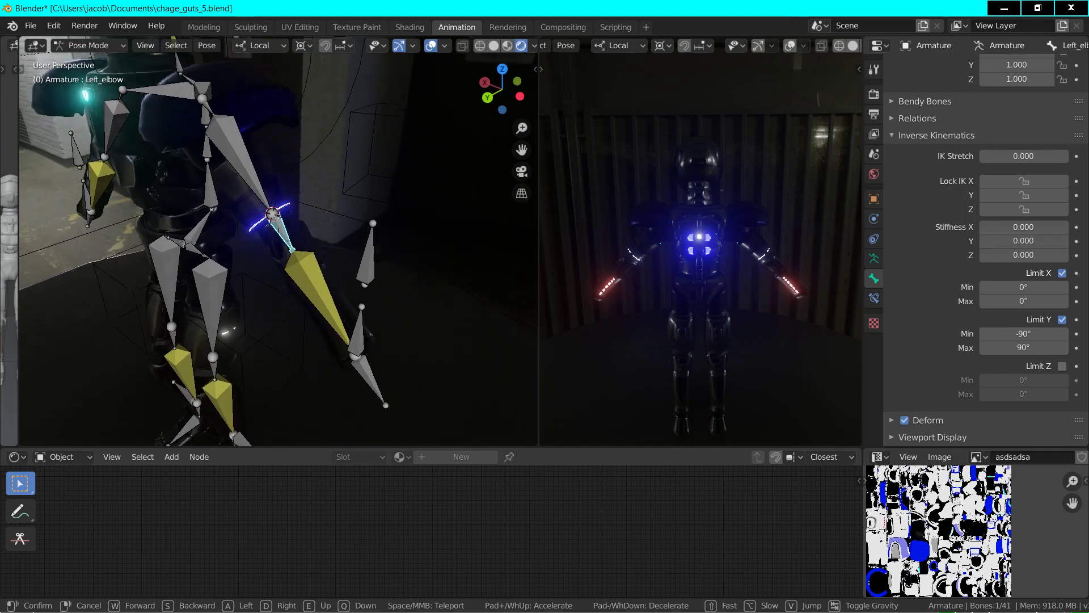
pyautogui.click(233, 71)
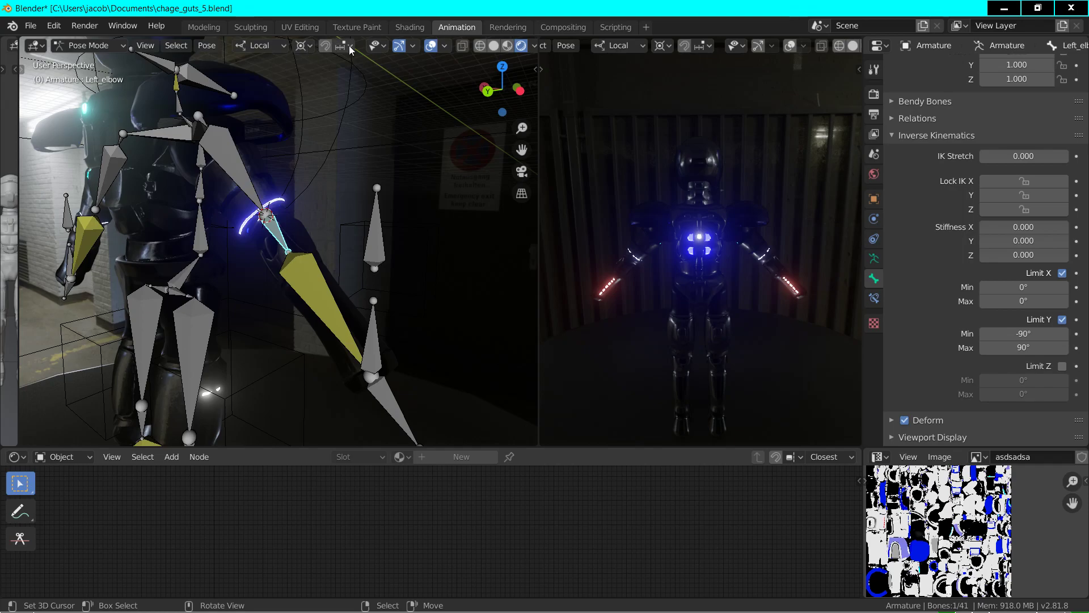
# - Test-rotate the left elbow on X and Z, cancelling each rotation
pyautogui.scroll(-1, 484, 52)
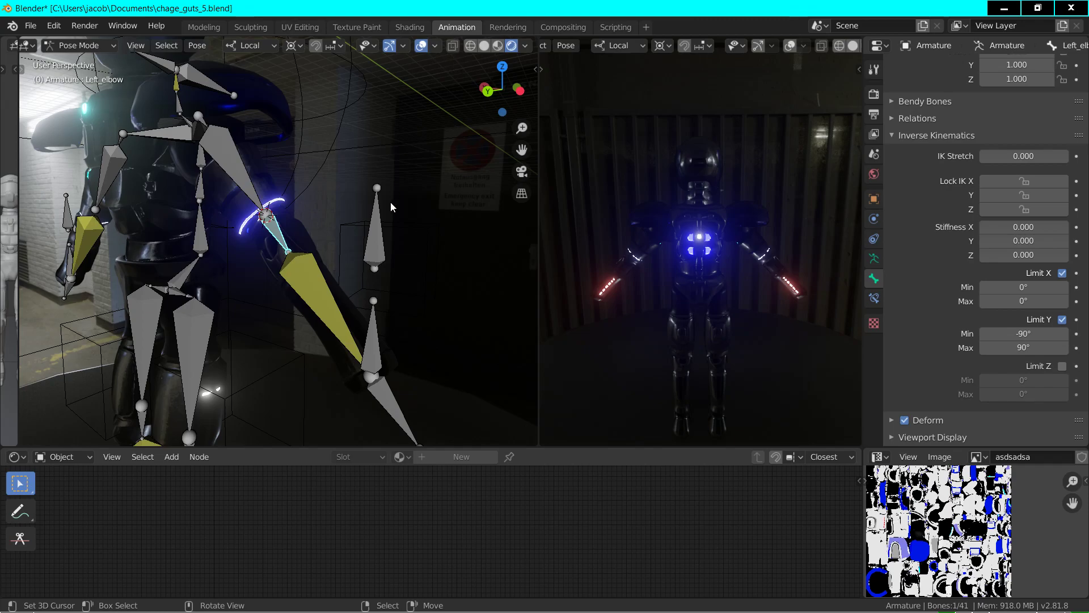
pyautogui.press('r')
pyautogui.press('x')
pyautogui.press('x')
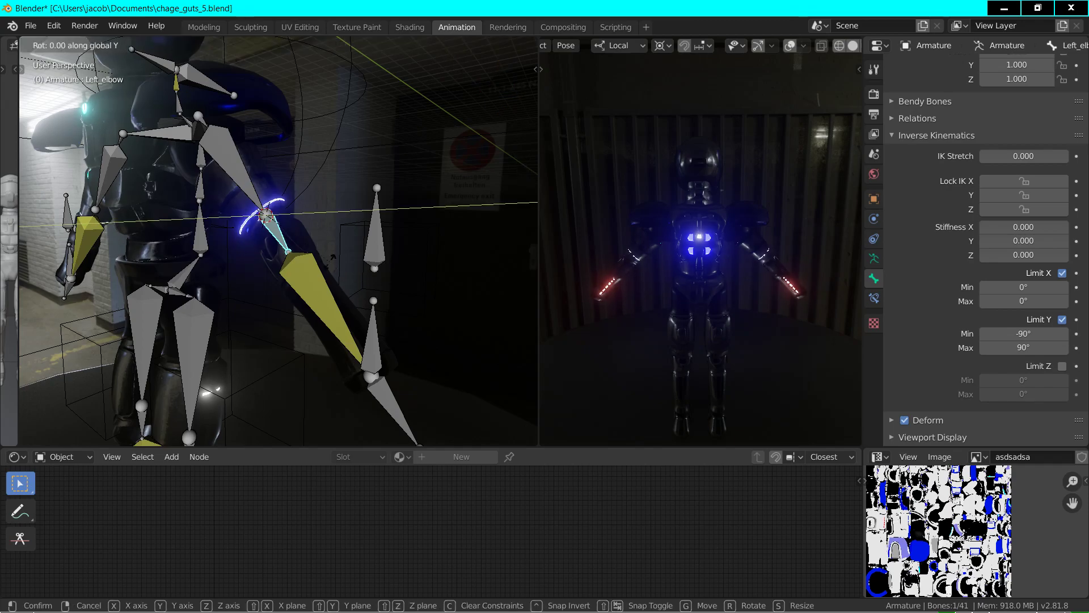
pyautogui.press('z')
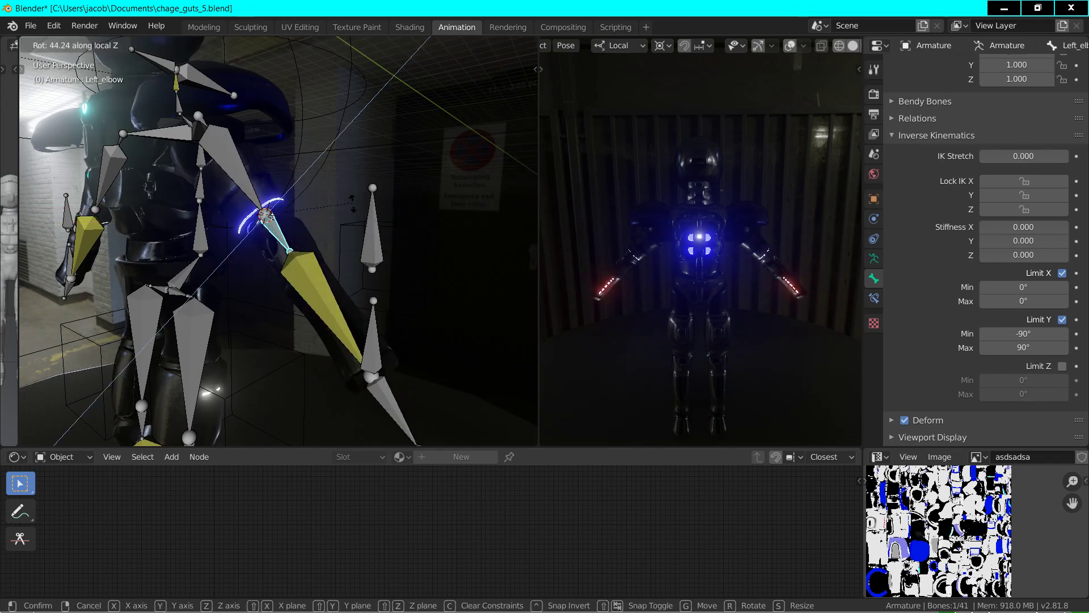
pyautogui.rightClick(338, 257)
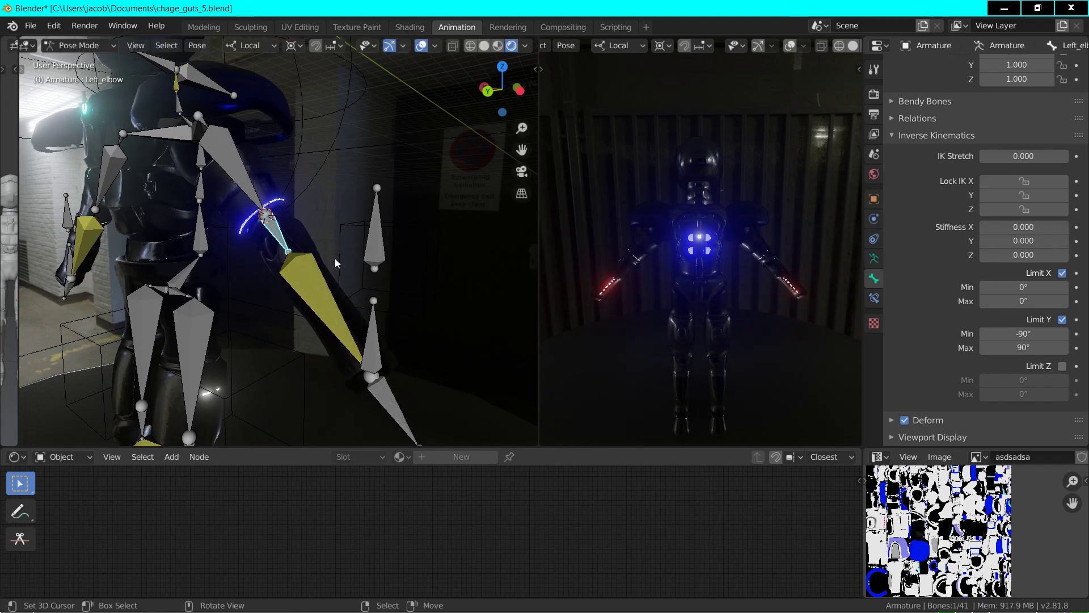
pyautogui.press('r')
pyautogui.press('z')
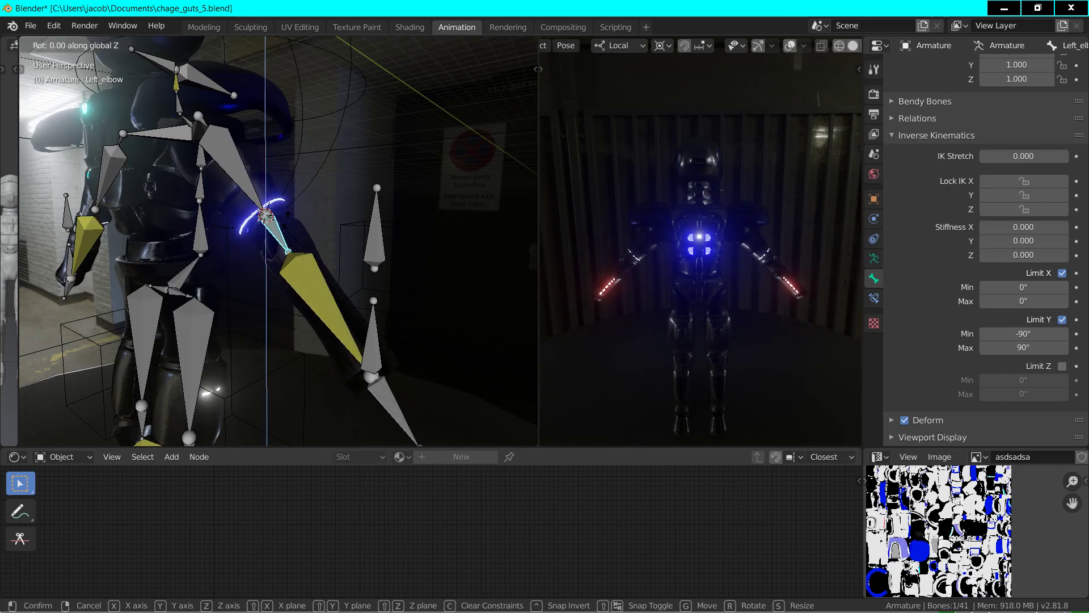
pyautogui.press('Escape')
# - Test-rotate the left upper arm on Y and Z, then cancel
pyautogui.click(256, 195)
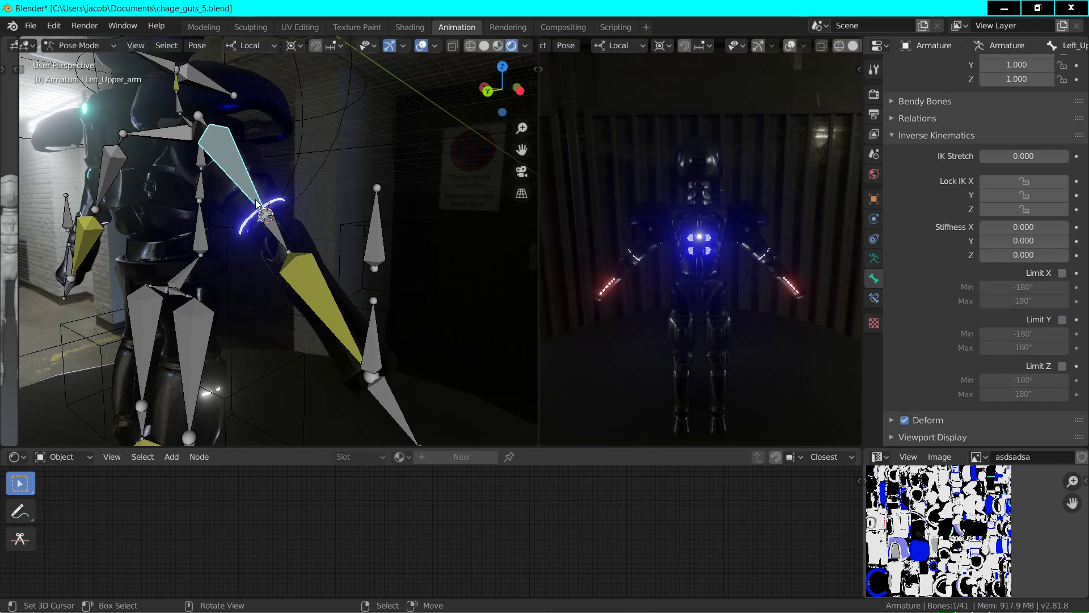
pyautogui.press('r')
pyautogui.press('y')
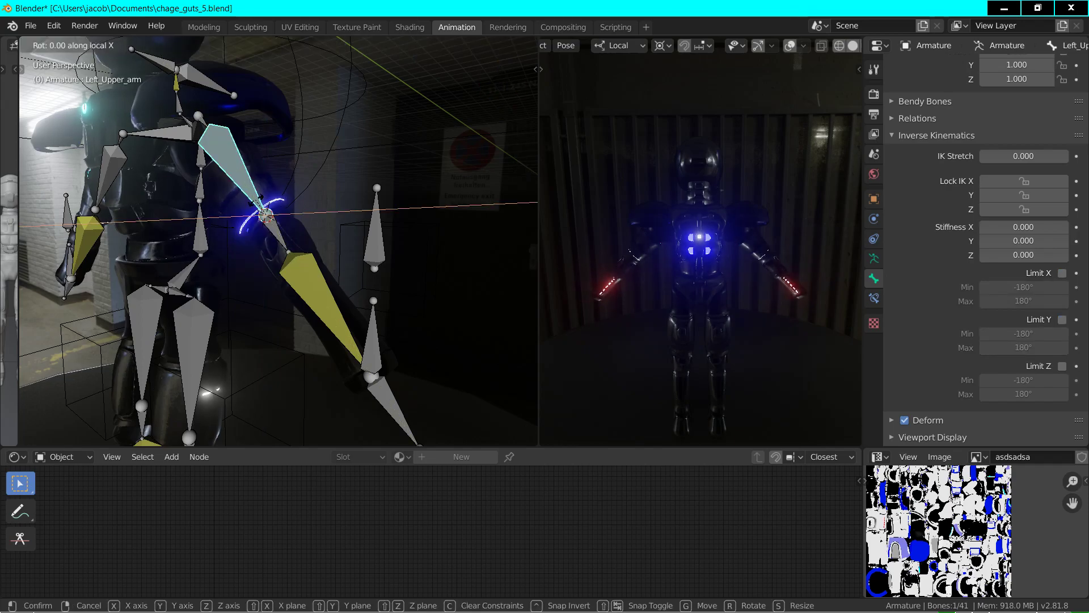
pyautogui.press('z')
pyautogui.rightClick(255, 200)
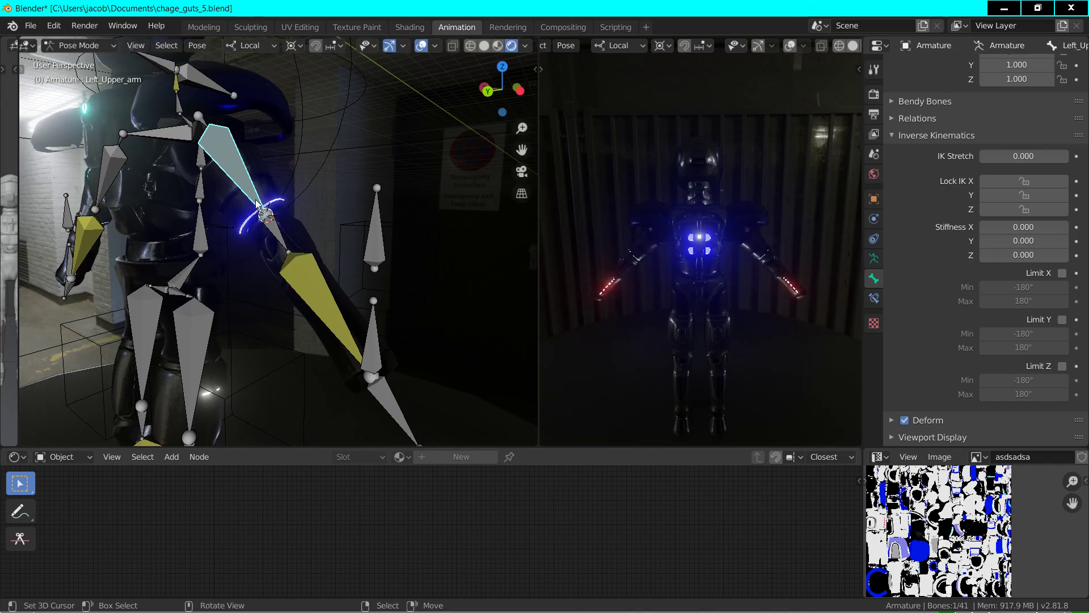
# - Move closer to the left arm and test-rotate the elbow on Y and freely, discarding it
pyautogui.scroll(-4, 288, 188)
pyautogui.moveTo(288, 188); pyautogui.dragTo(329, 189, button='middle')
pyautogui.hotkey('shift', '`')
pyautogui.press('w')
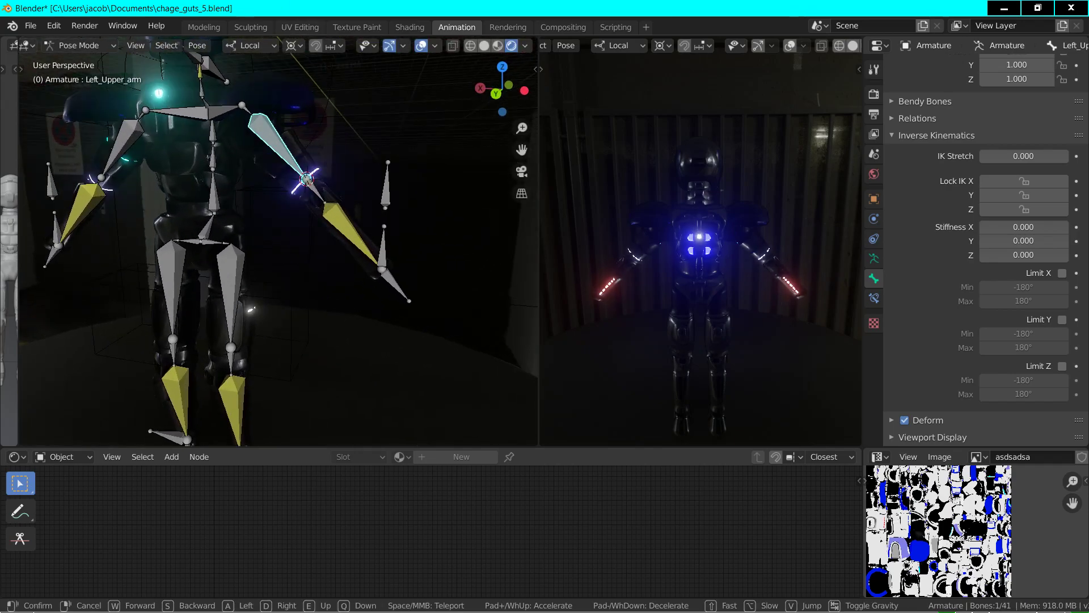
pyautogui.press('w')
pyautogui.press('s')
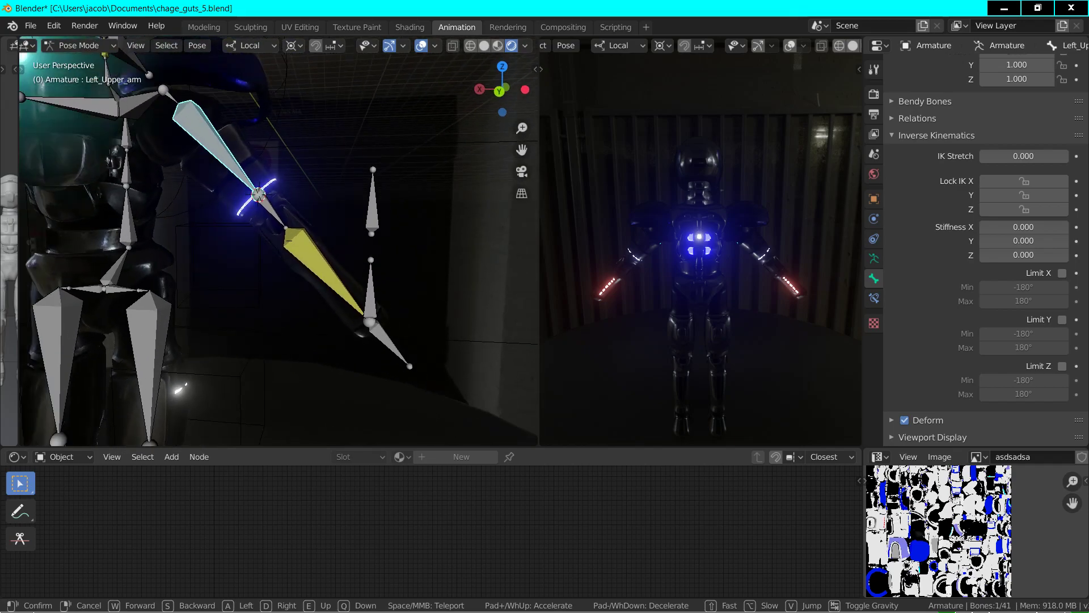
pyautogui.click(272, 210)
pyautogui.click(271, 212)
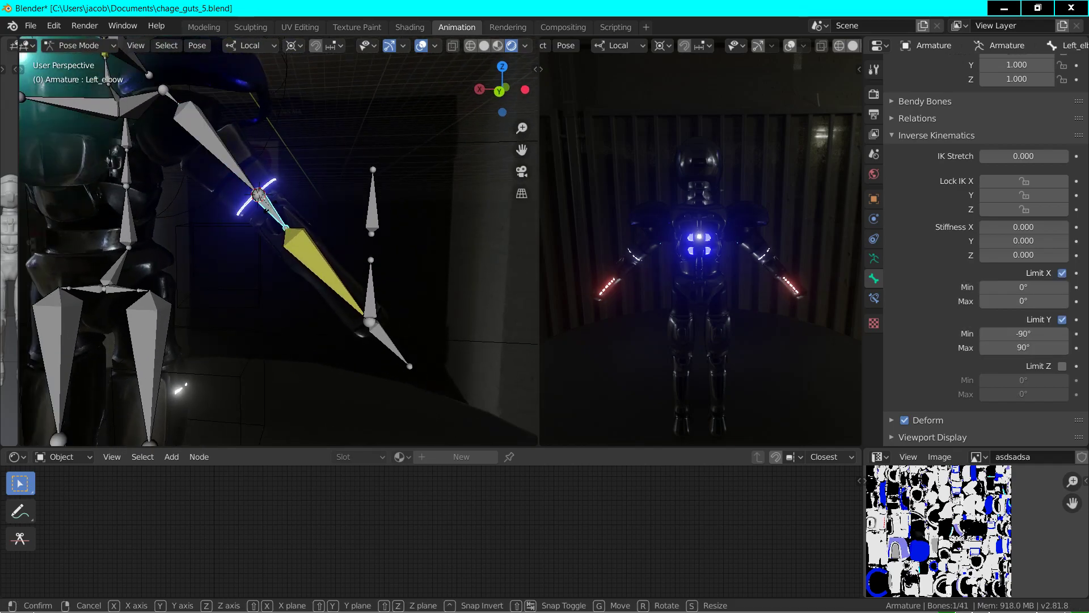
pyautogui.press('r')
pyautogui.press('y')
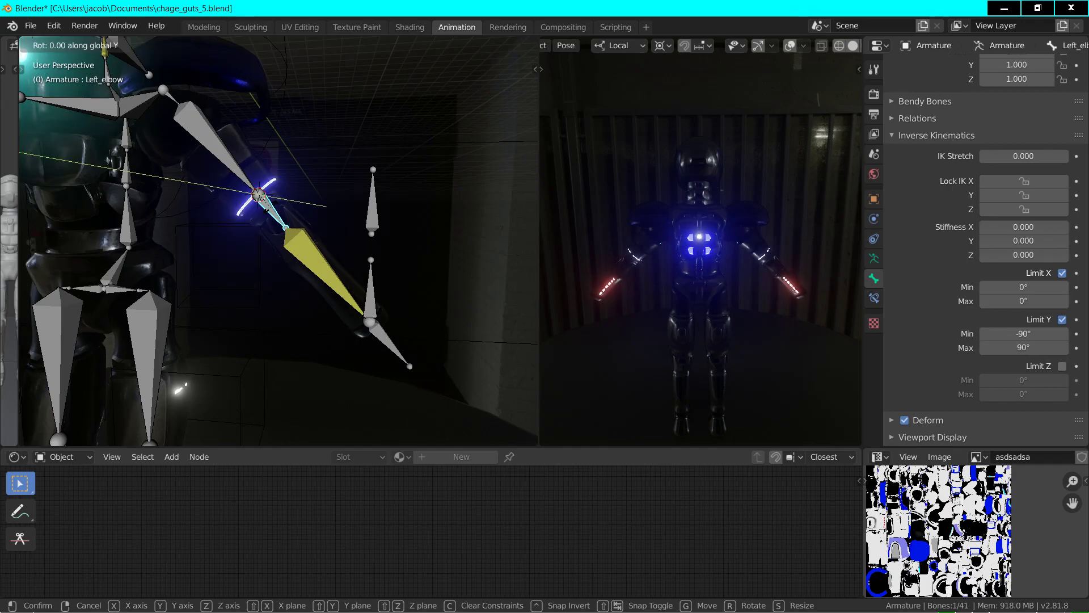
pyautogui.press('y')
pyautogui.press('y')
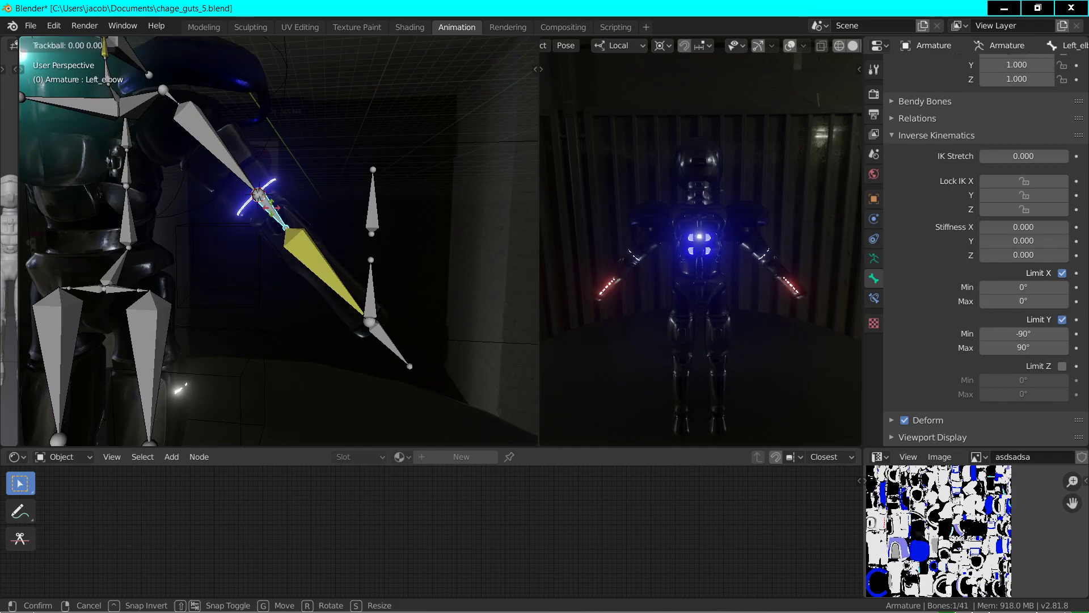
pyautogui.press('Escape')
# - Try the elbow on local Y once more, cancel, and select the left upper arm
pyautogui.press('r')
pyautogui.press('y')
pyautogui.press('y')
pyautogui.press('Escape')
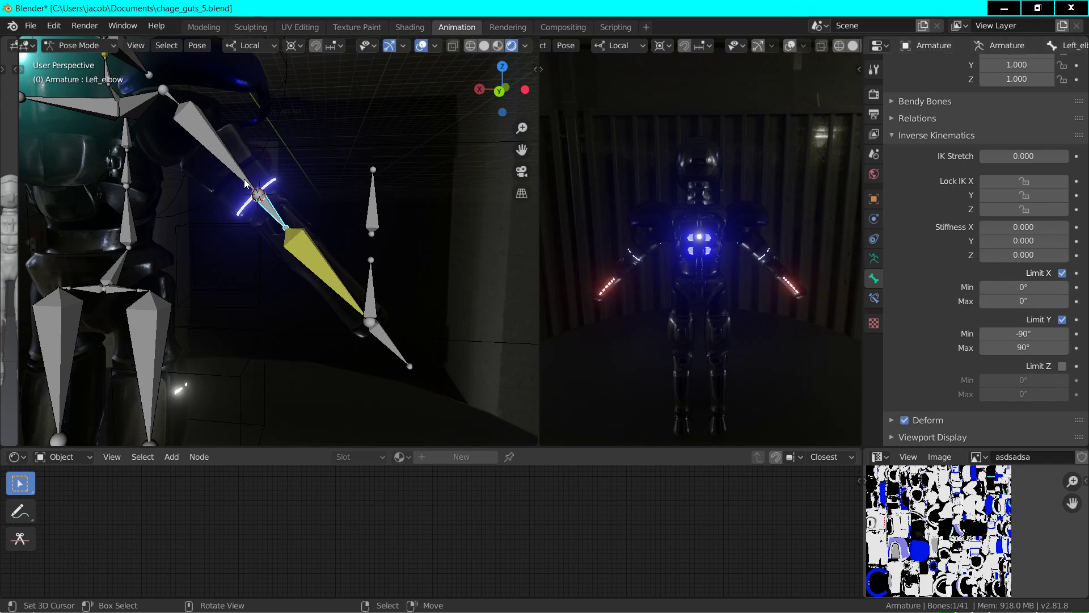
pyautogui.click(258, 199)
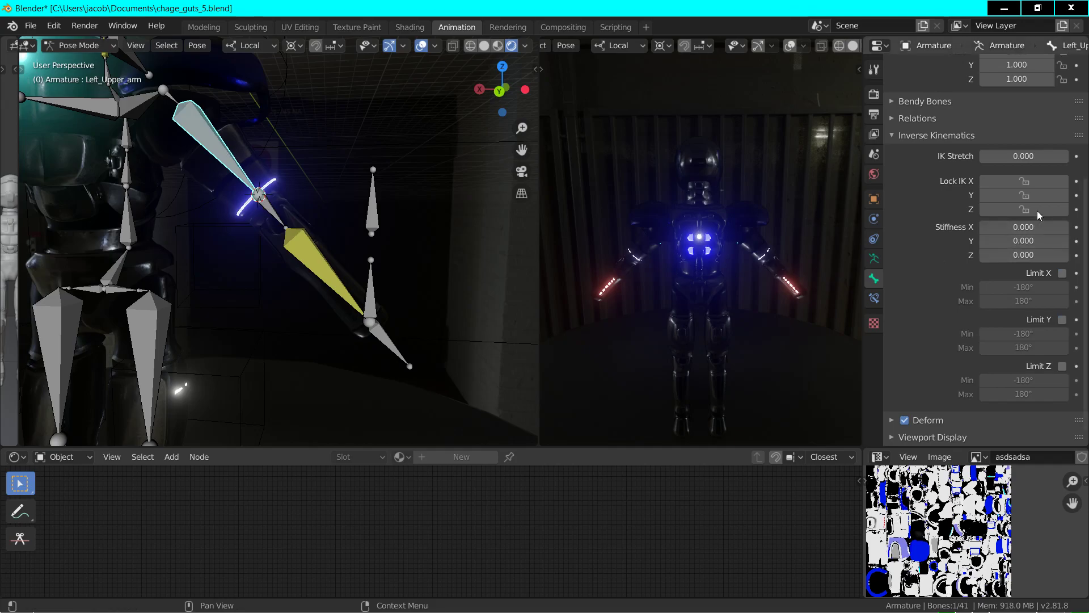
# - Enable the upper arm's IK X limit from -66° to 66°
pyautogui.click(1062, 273)
pyautogui.click(1042, 287)
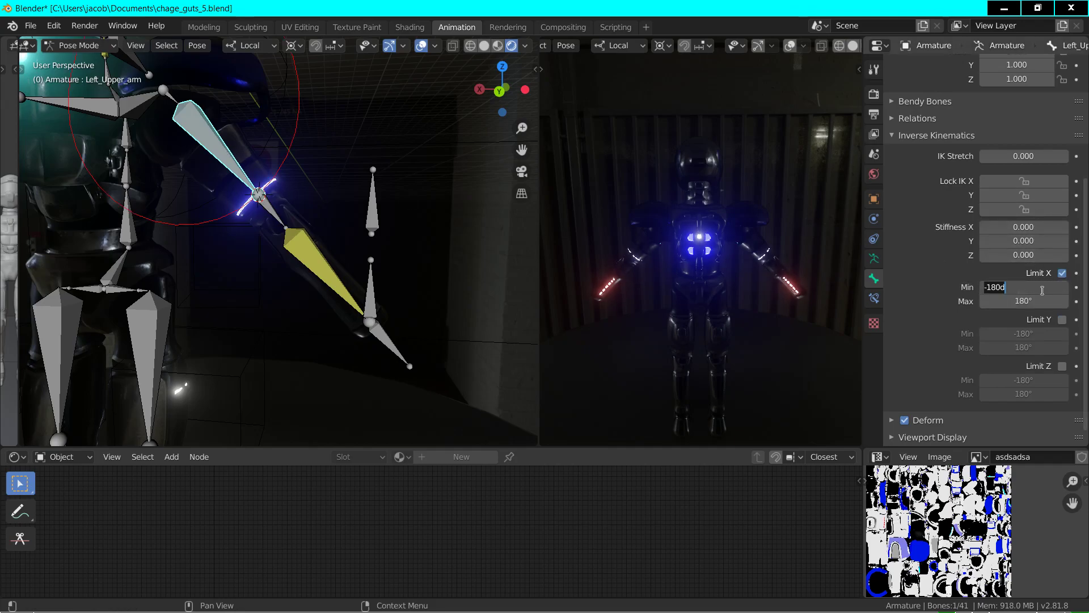
pyautogui.press('Tab')
pyautogui.write('66')
pyautogui.press('Return')
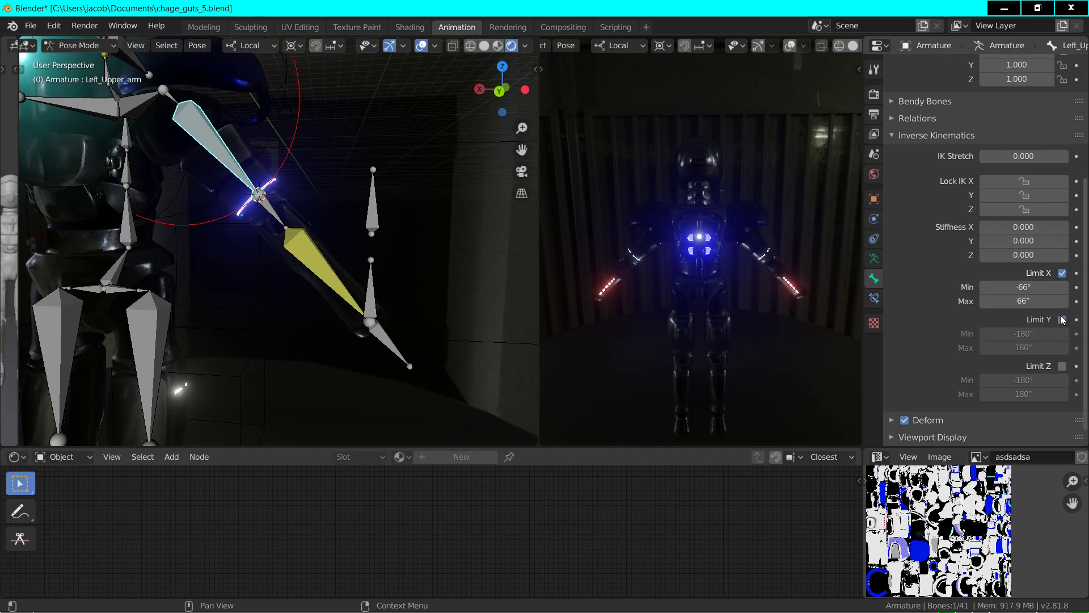
# - Enable the IK Y limit from -66° to 66°
pyautogui.click(1062, 319)
pyautogui.click(1034, 335)
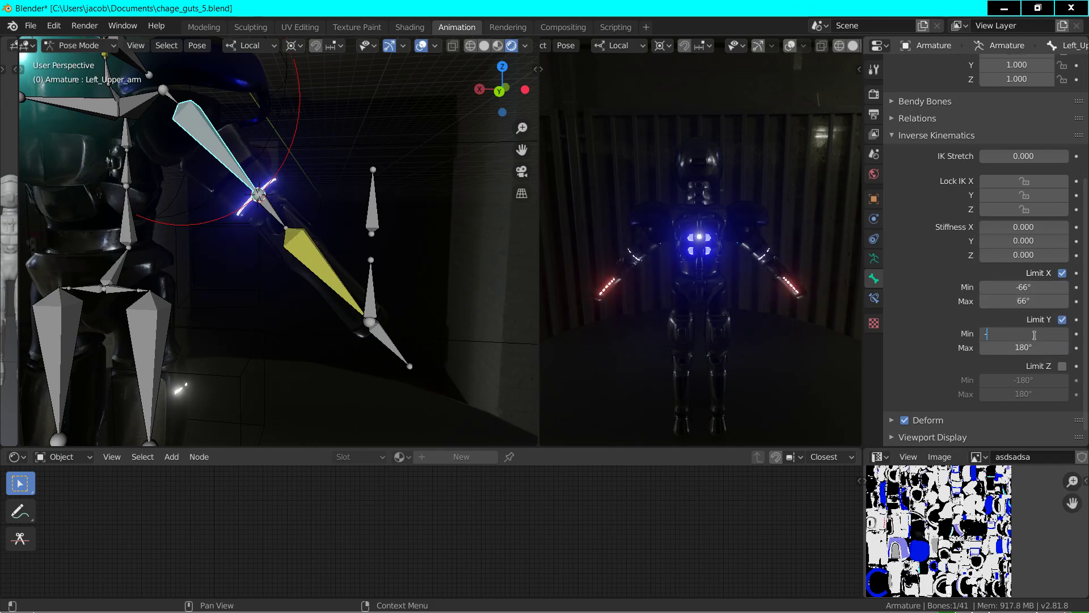
pyautogui.press('Tab')
pyautogui.write('6')
pyautogui.press('Return')
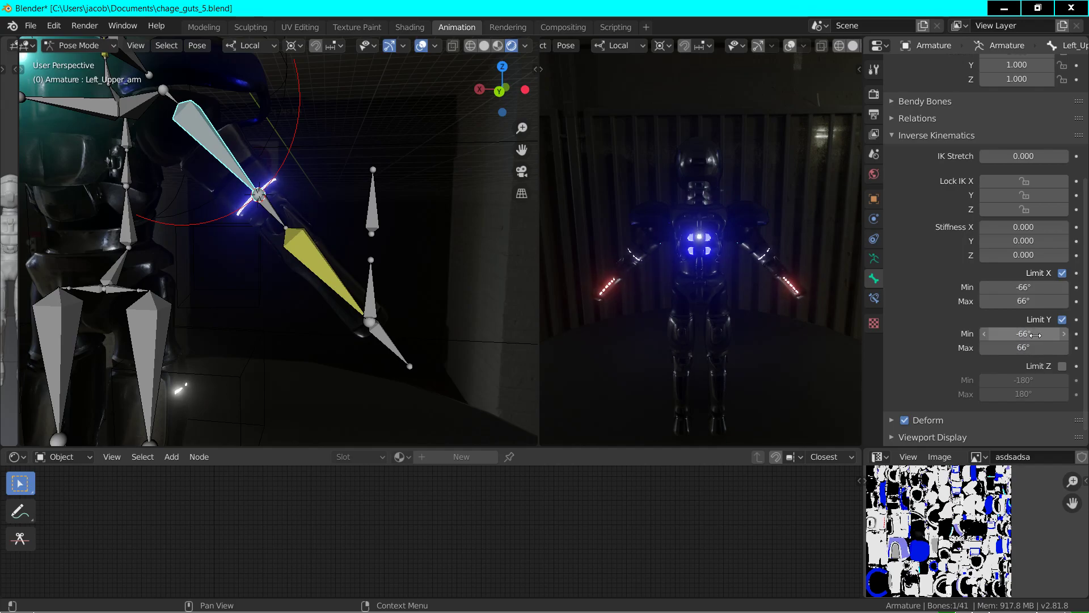
# - Enable the IK Z limit from -66° to 66°, then grab the Left_armIK_Seeker to test
pyautogui.click(1063, 366)
pyautogui.click(1041, 381)
pyautogui.write('-66')
pyautogui.press('Tab')
pyautogui.write('66')
pyautogui.press('Return')
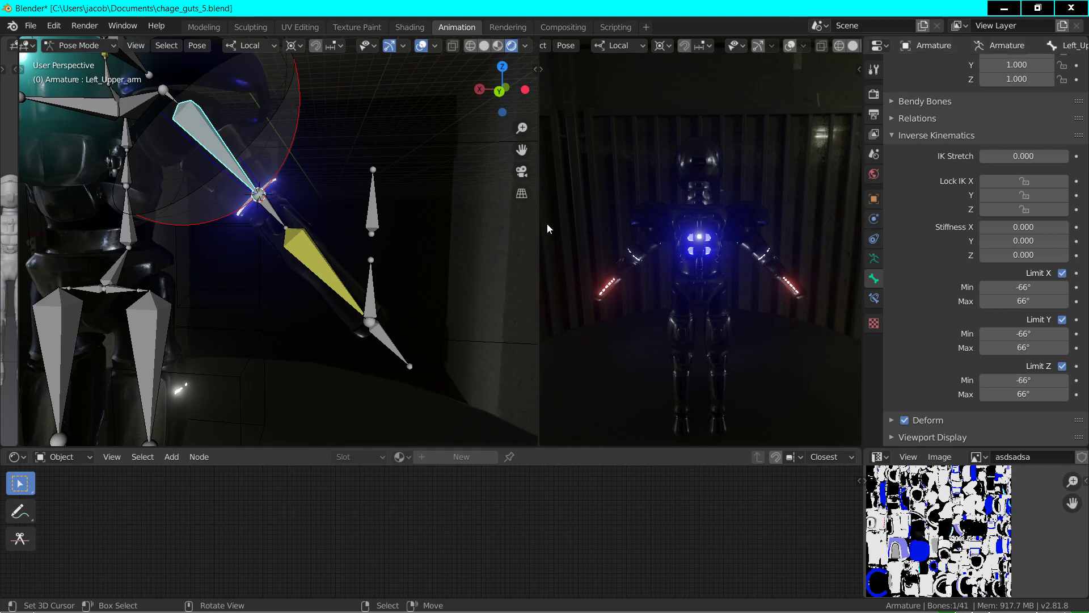
pyautogui.click(364, 285)
pyautogui.press('g')
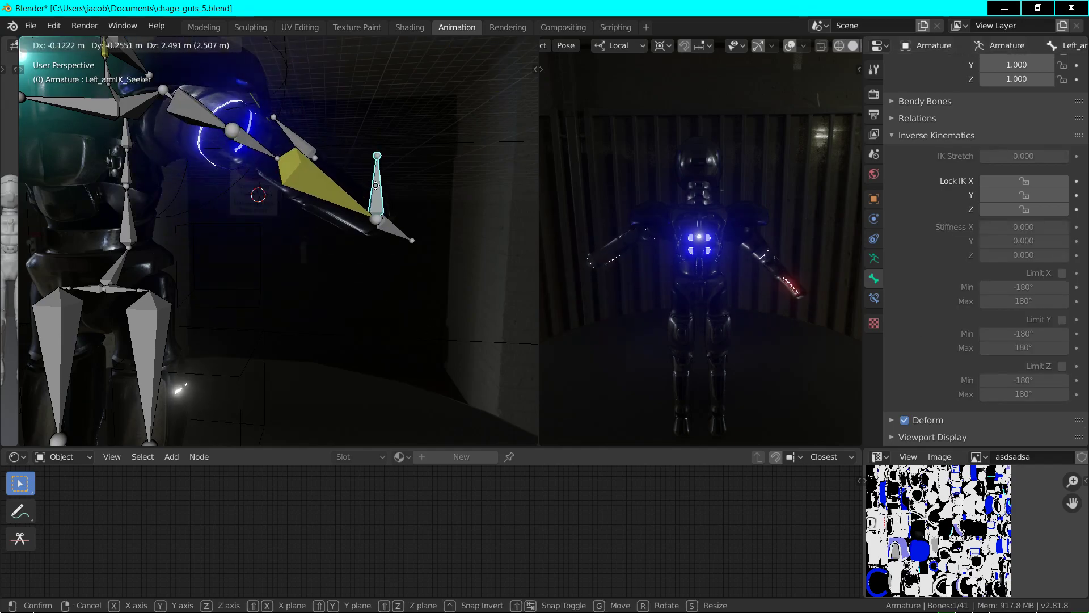
# - Lower the Left_armIK_Seeker bone along Z so the left arm hangs toward it
pyautogui.press('z')
pyautogui.press('z')
pyautogui.rightClick(345, 232)
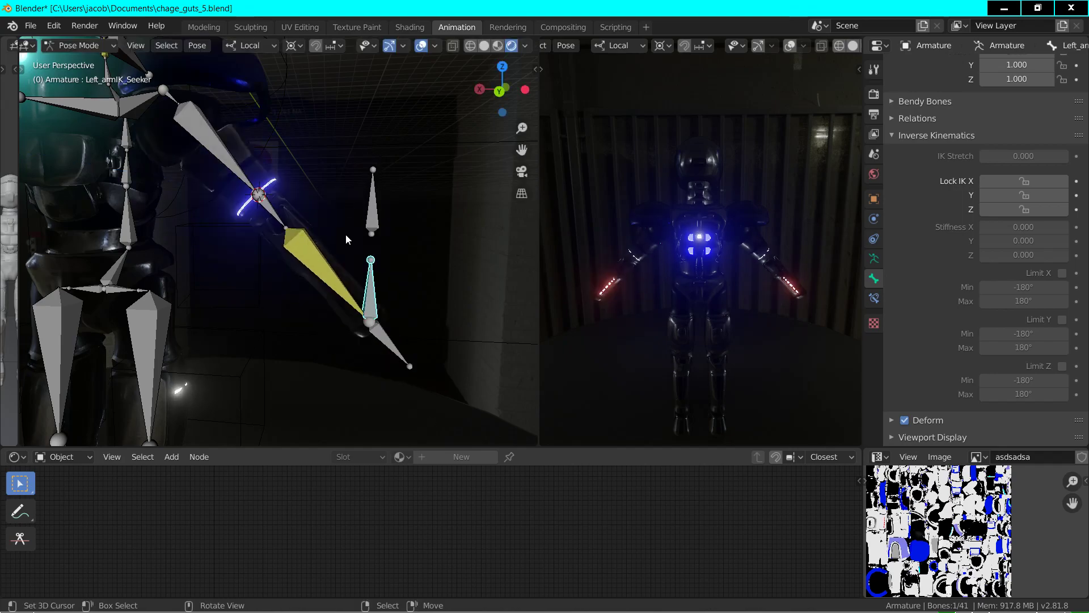
pyautogui.scroll(-5, 347, 237)
pyautogui.press('g')
pyautogui.press('z')
pyautogui.press('z')
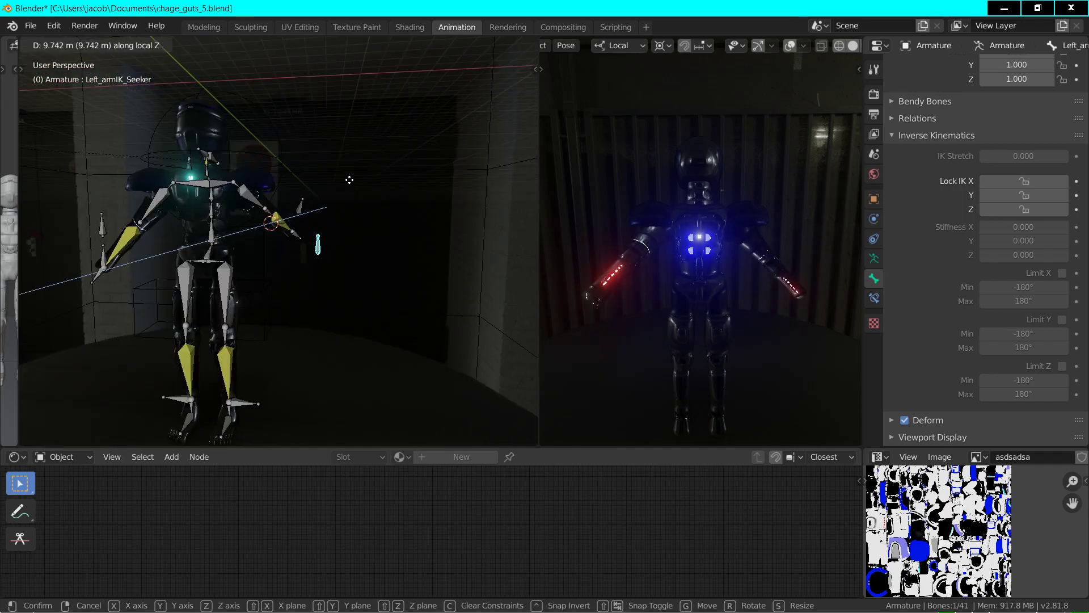
pyautogui.click(332, 261)
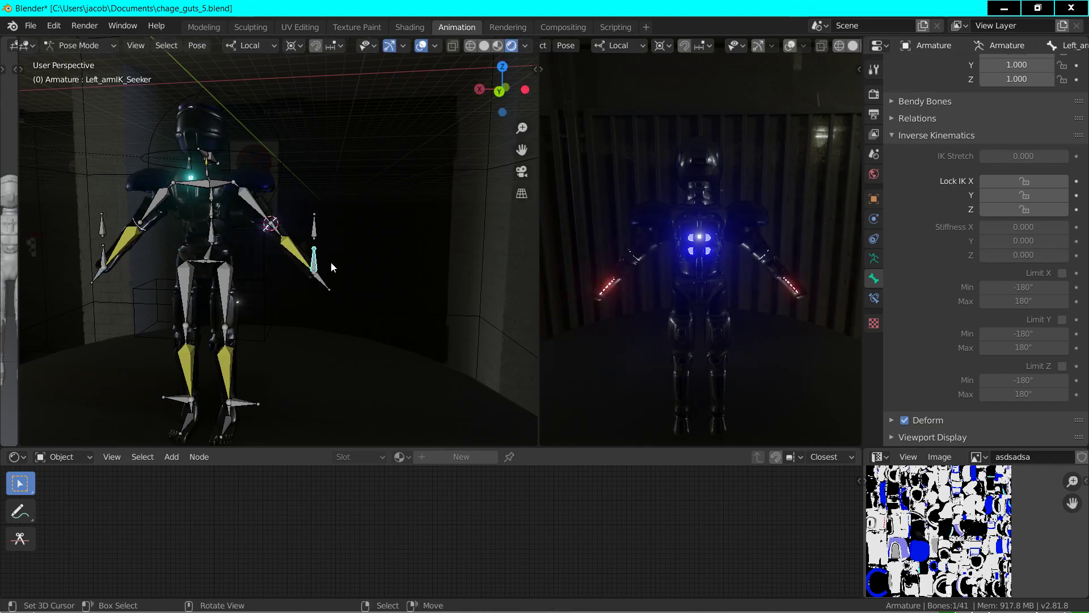
pyautogui.press('g')
pyautogui.press('z')
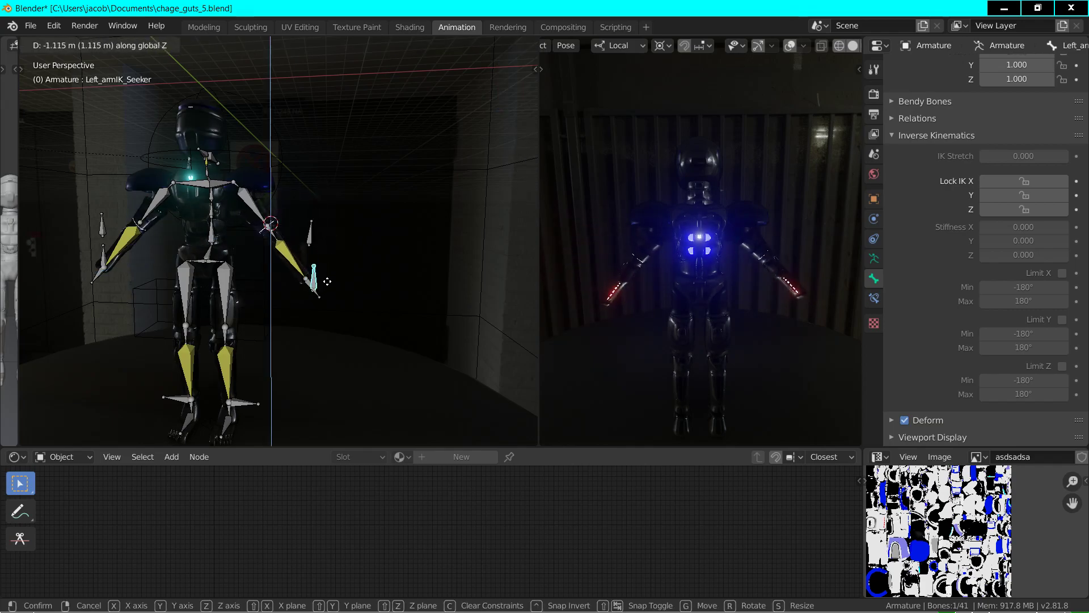
pyautogui.click(328, 266)
# - Nudge the left seeker along local X, then select Left_elbow to review its IK limits
pyautogui.hotkey('shift', '`')
pyautogui.press('d')
pyautogui.press('w')
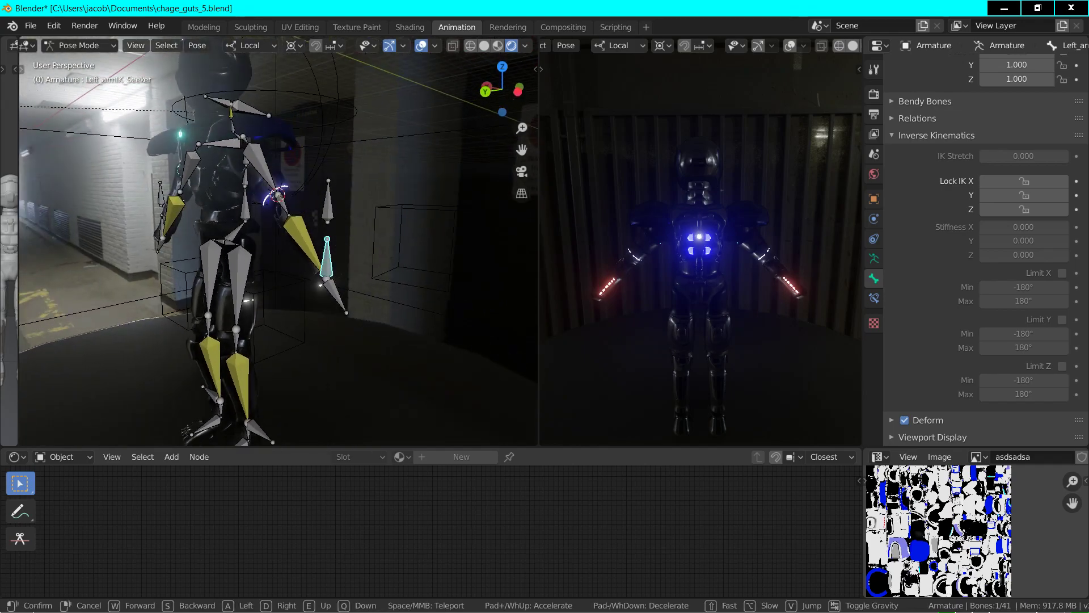
pyautogui.click(372, 272)
pyautogui.press('g')
pyautogui.press('x')
pyautogui.click(361, 267)
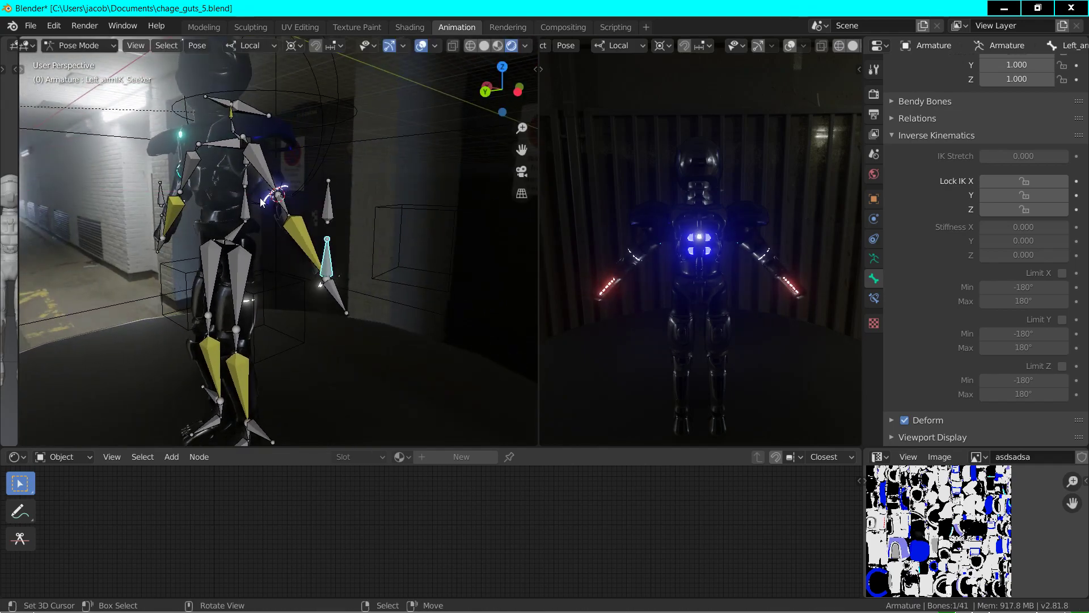
pyautogui.click(285, 204)
# - In Edit Mode, rotate Left_armIK_Seeker 11° about its Z axis
pyautogui.click(97, 48)
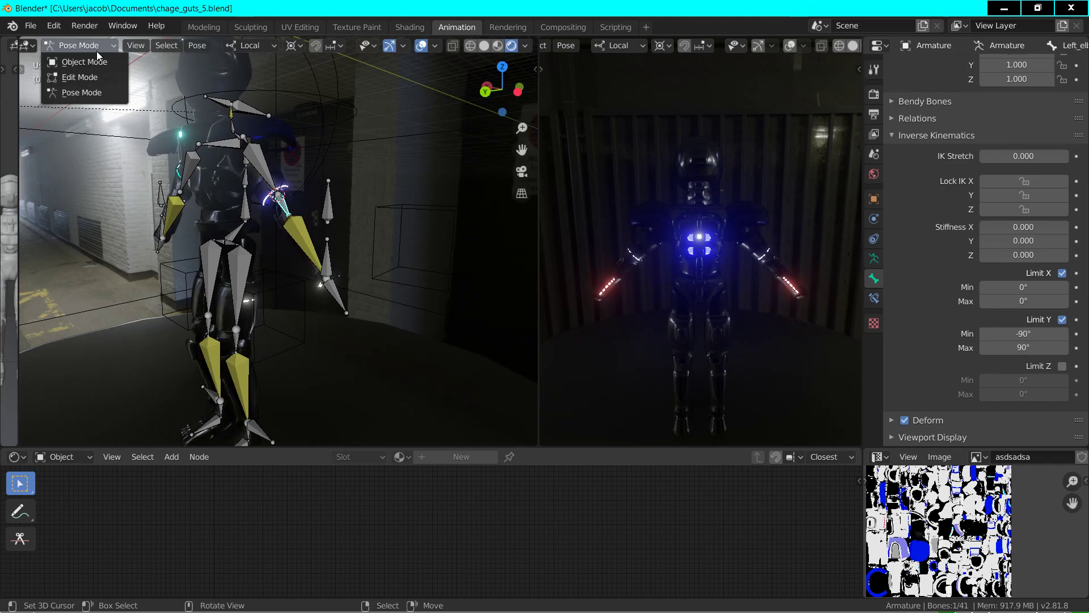
pyautogui.click(94, 77)
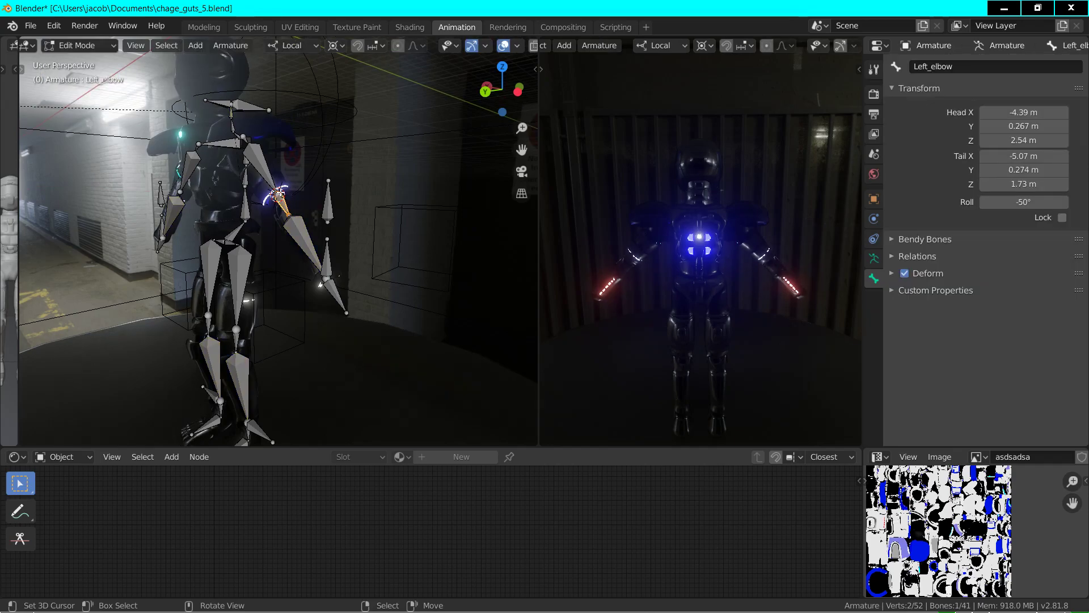
pyautogui.click(323, 259)
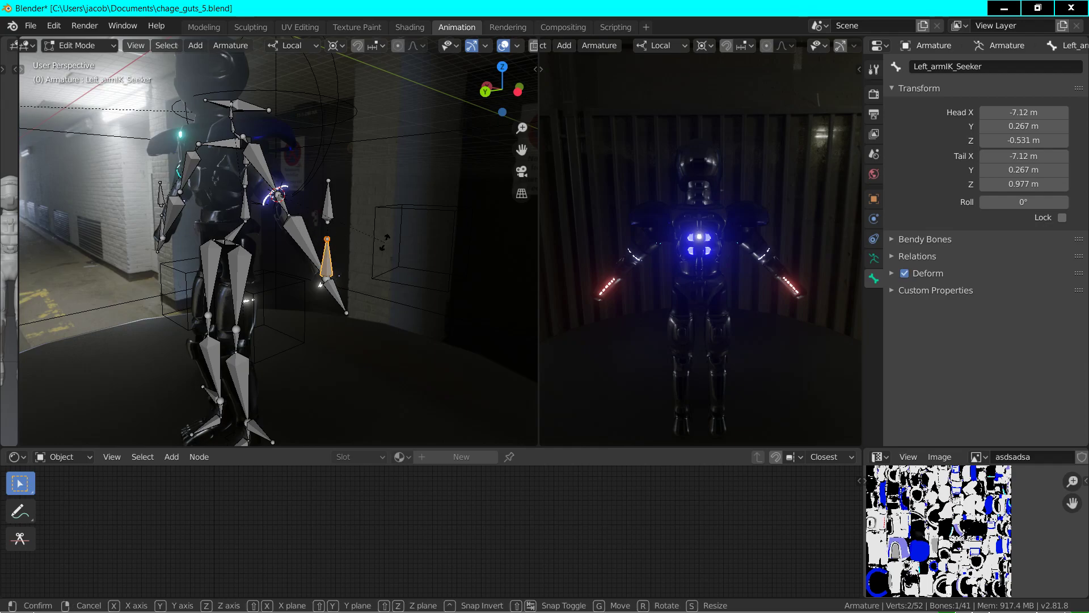
pyautogui.press('r')
pyautogui.press('z')
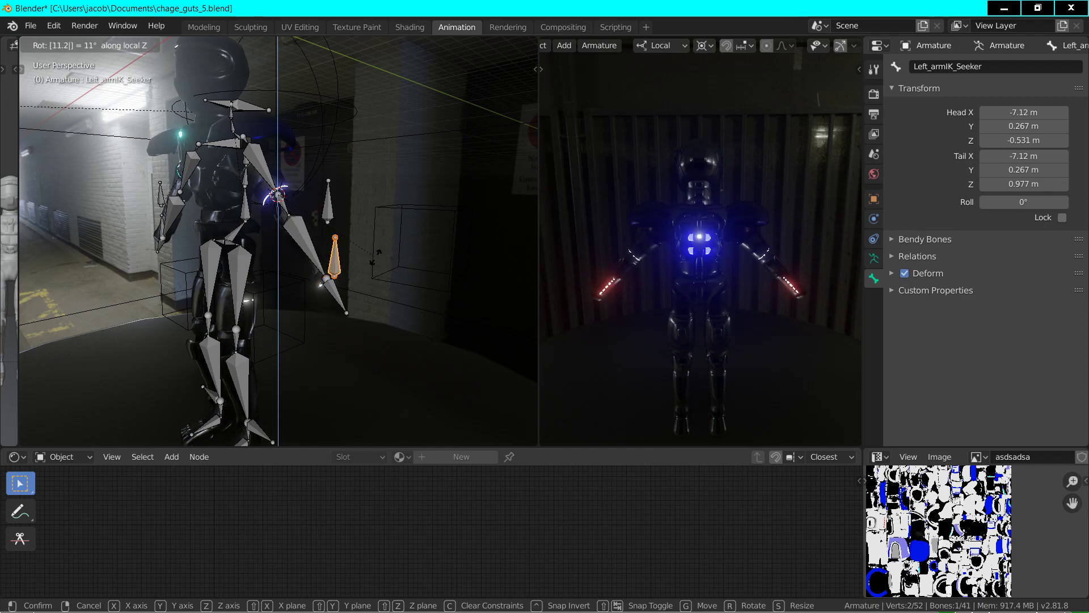
pyautogui.click(376, 257)
# - Return to Pose Mode and test-move the seeker along Z and X, cancelling the move
pyautogui.click(80, 46)
pyautogui.click(117, 97)
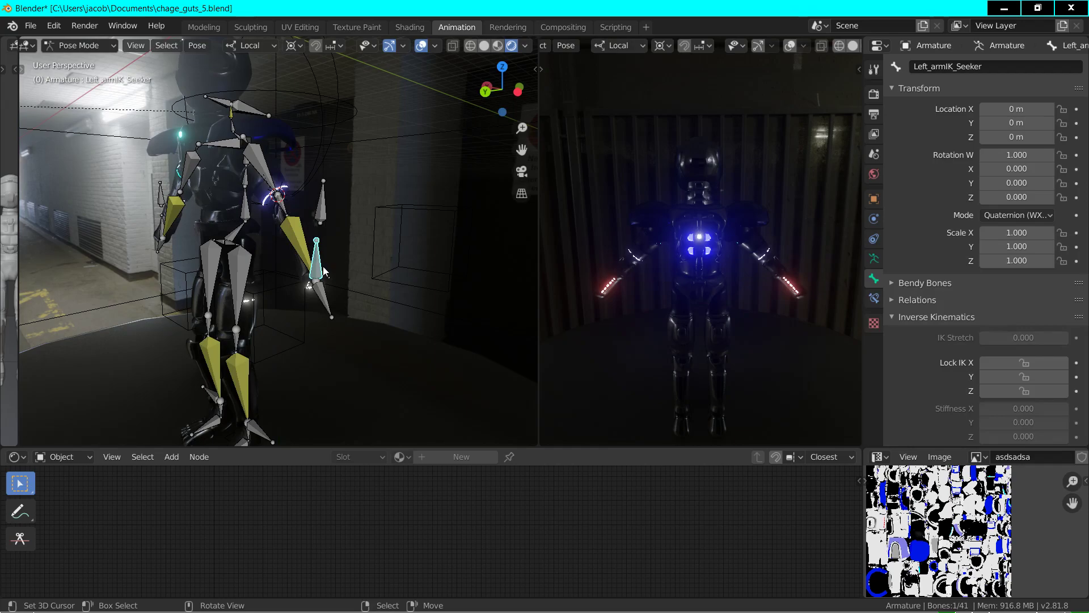
pyautogui.press('g')
pyautogui.press('z')
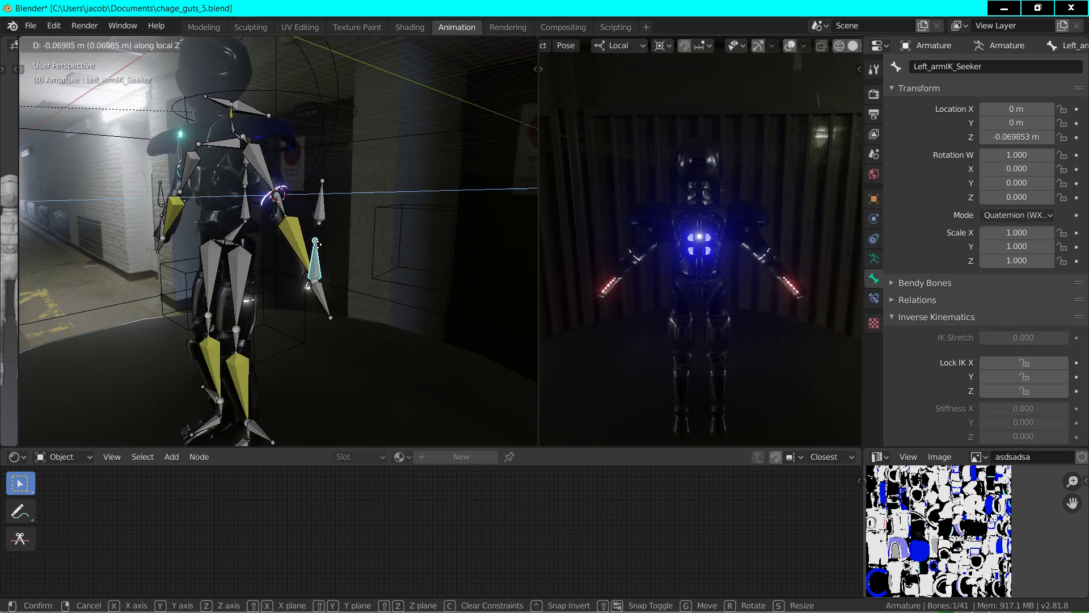
pyautogui.press('x')
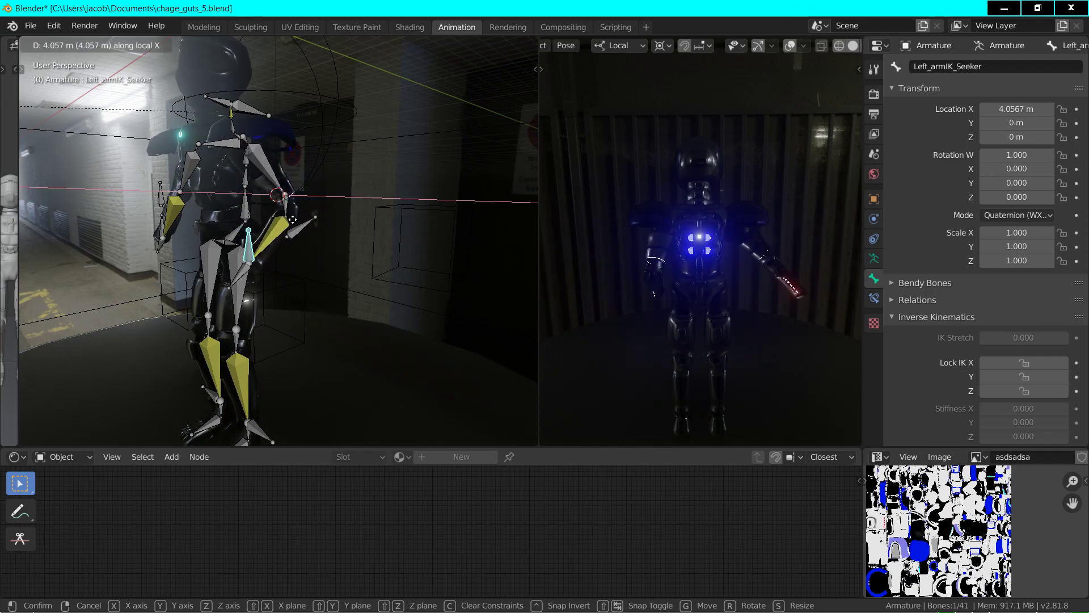
pyautogui.press('Escape')
pyautogui.hotkey('shift', '`')
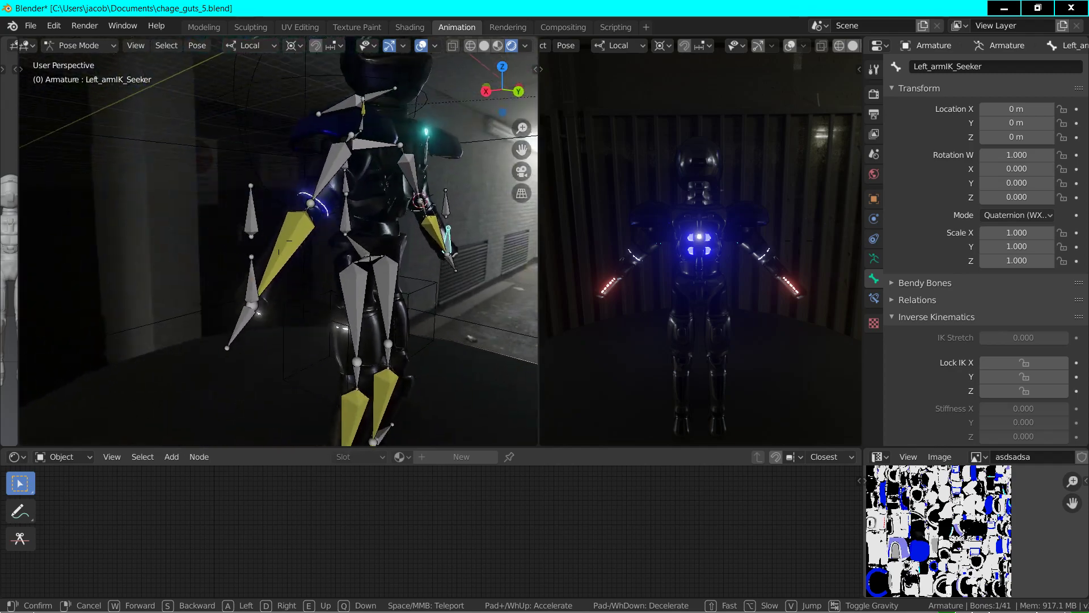
# - Snap the 3D cursor to the Right_upper_arm bone
pyautogui.click(279, 245)
pyautogui.click(252, 268)
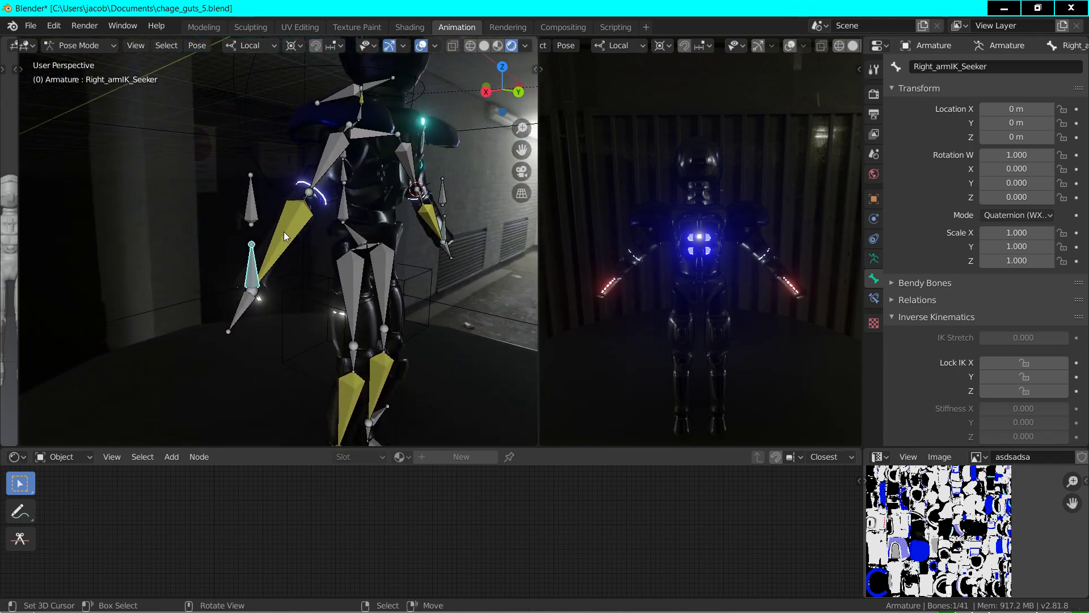
pyautogui.click(312, 198)
pyautogui.click(312, 199)
pyautogui.hotkey('shift', 's')
pyautogui.click(306, 263)
pyautogui.click(309, 196)
pyautogui.click(310, 195)
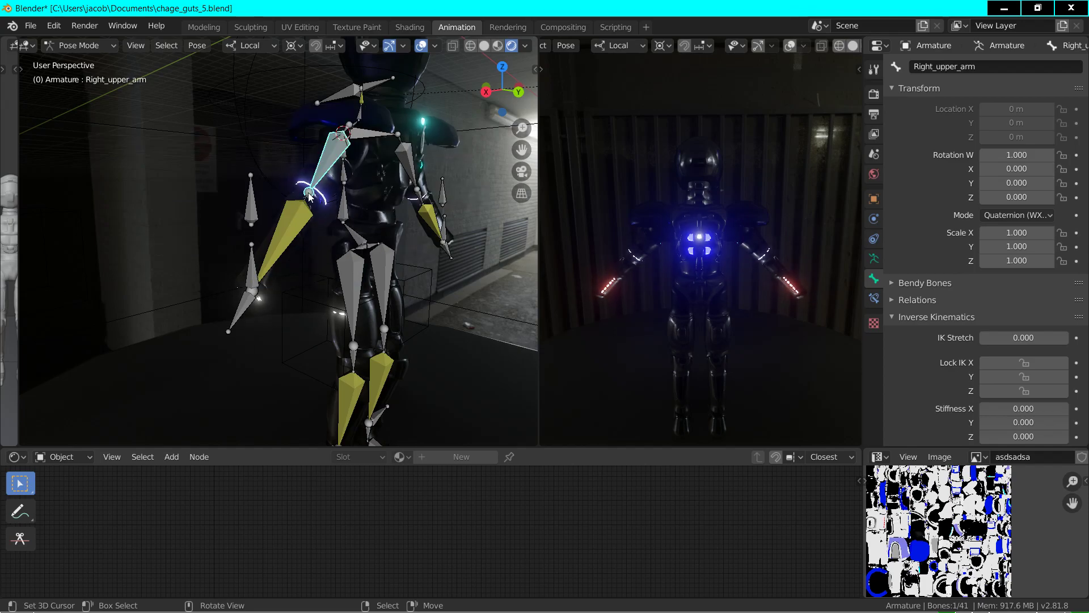
pyautogui.hotkey('shift', 's')
pyautogui.click(308, 276)
# - In Edit Mode, rotate Right_armIK_Seeker 11° about Z with rz11
pyautogui.click(253, 268)
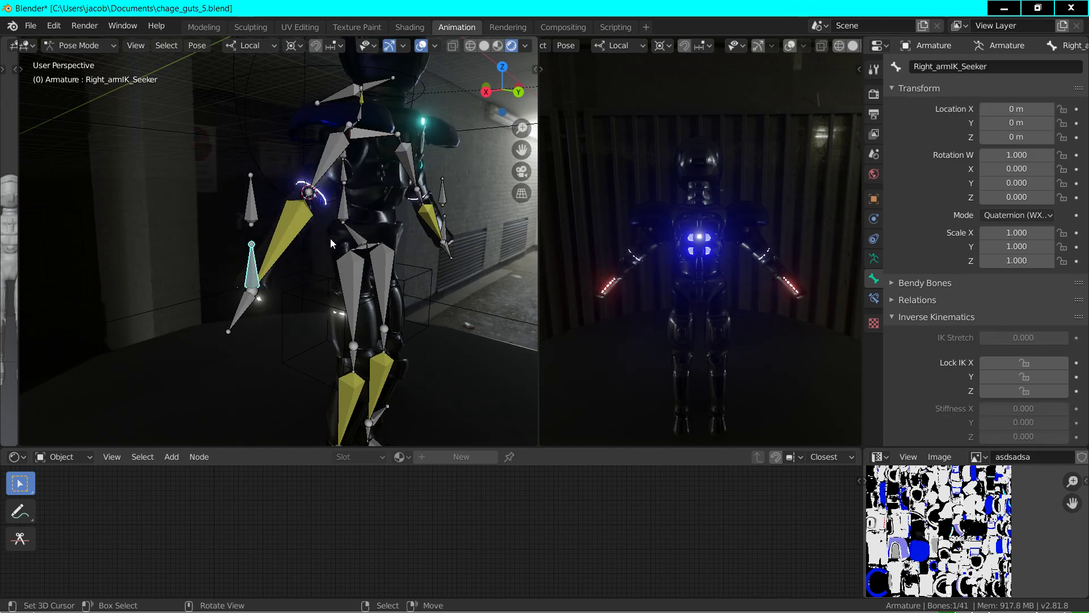
pyautogui.click(75, 45)
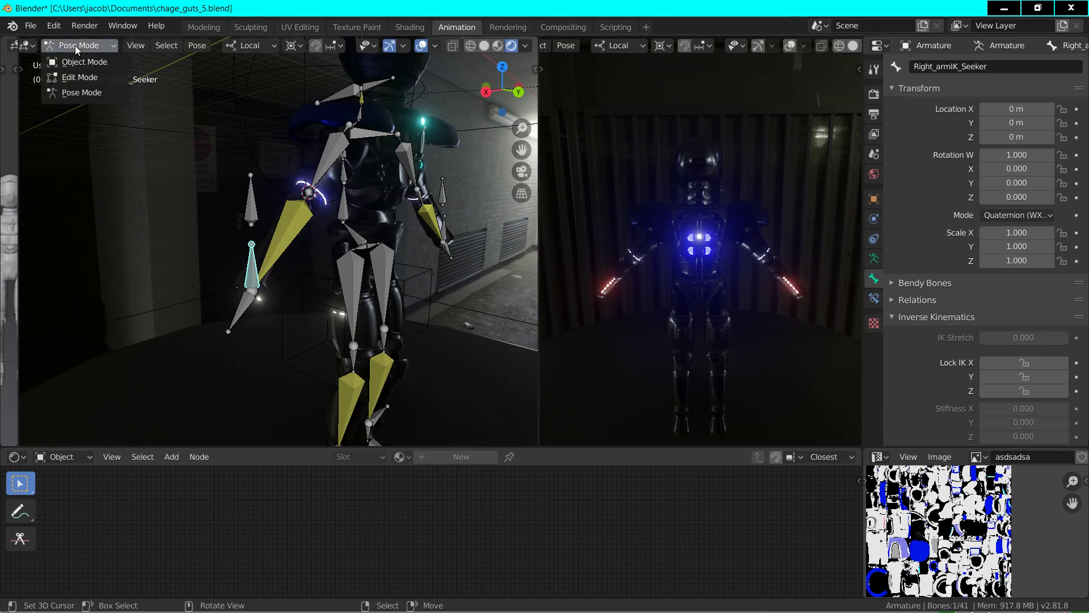
pyautogui.click(79, 77)
pyautogui.write('rz11')
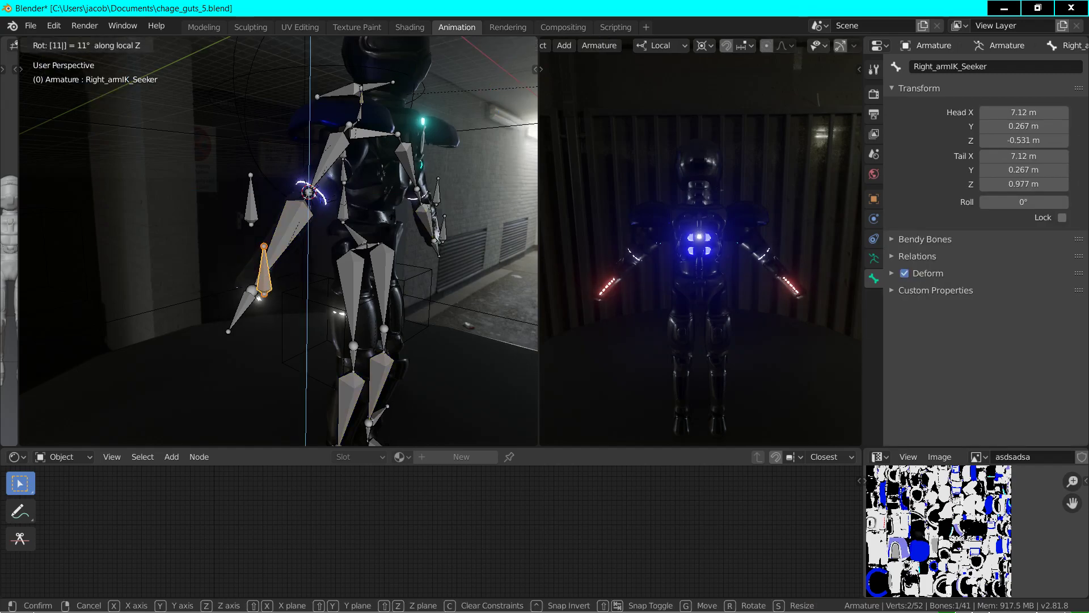
pyautogui.press('Return')
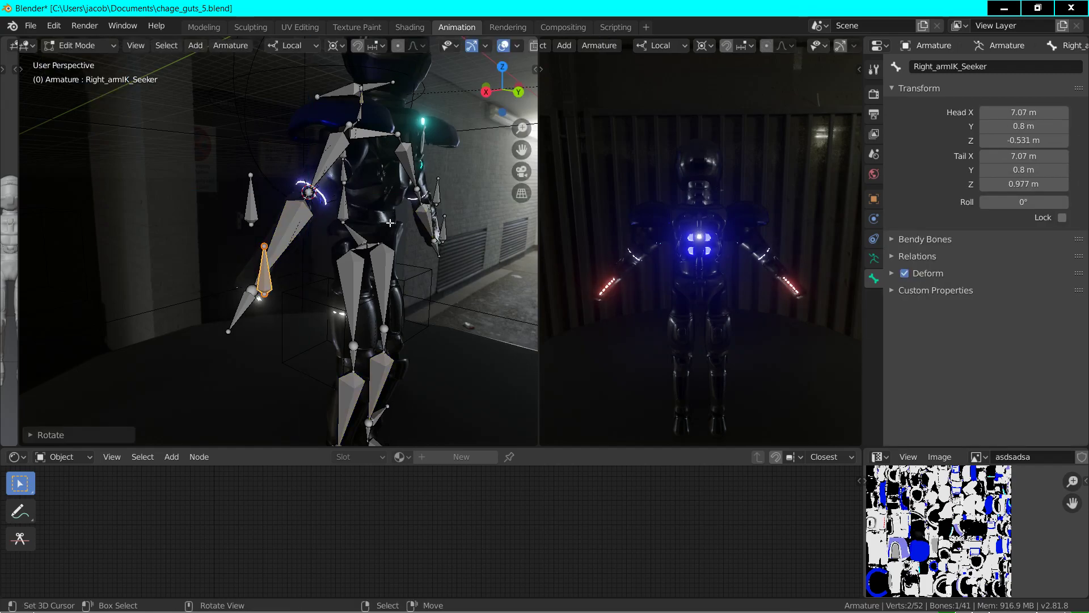
pyautogui.click(75, 46)
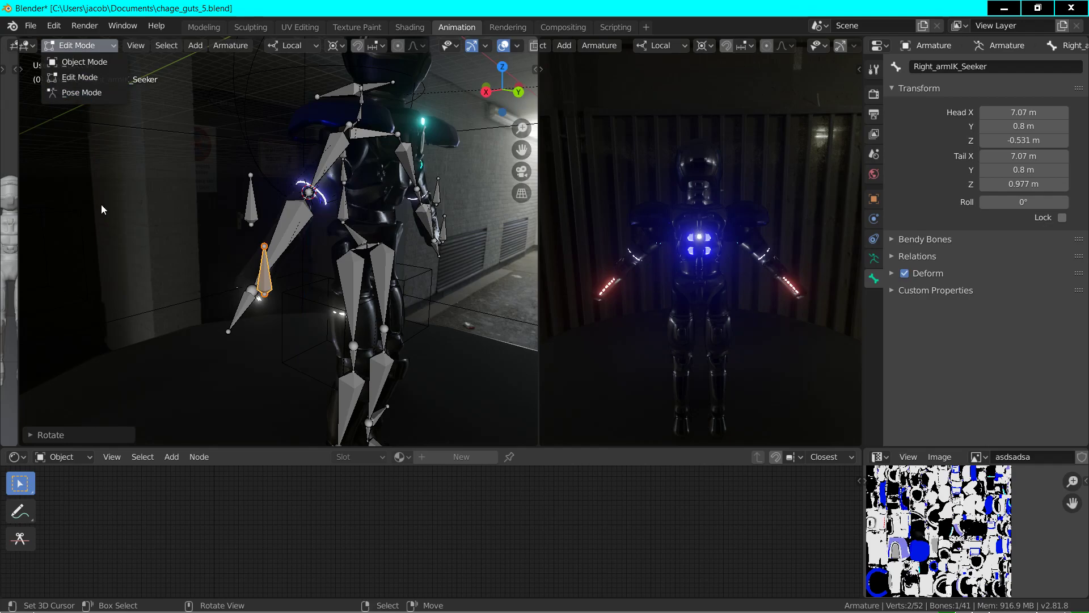
pyautogui.click(384, 296)
# - Switch the armature to Pose Mode and turn on Rest Position in its Armature properties
pyautogui.press('Tab')
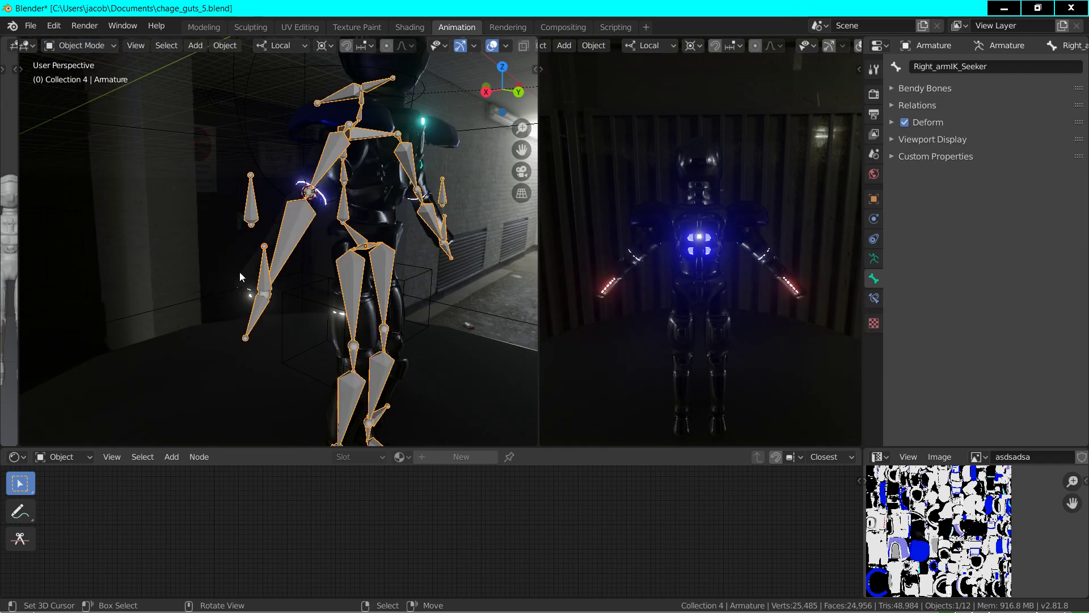
pyautogui.click(87, 42)
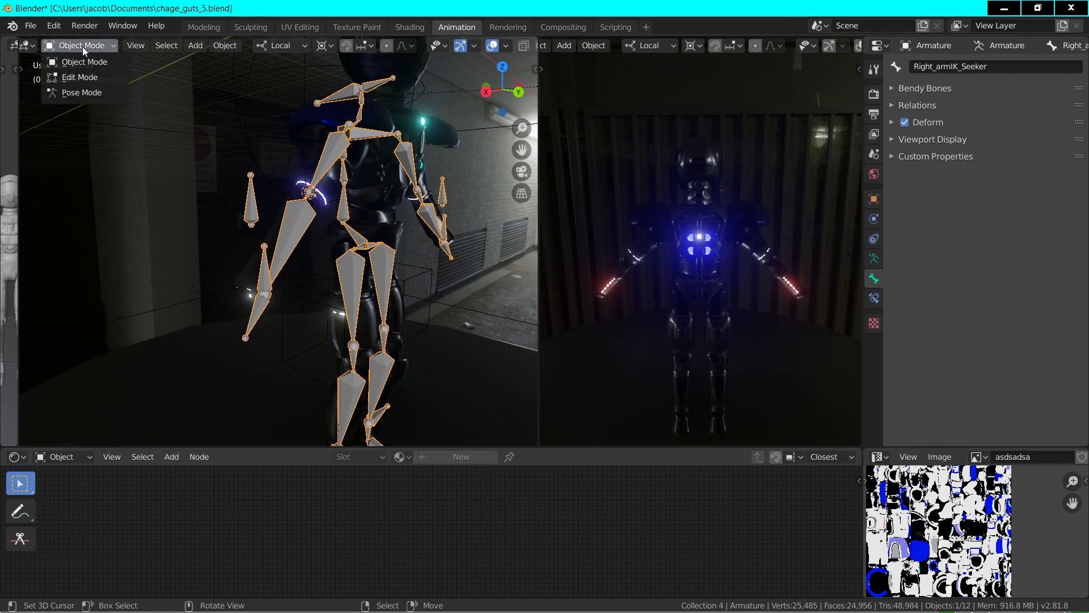
pyautogui.click(79, 93)
pyautogui.click(873, 259)
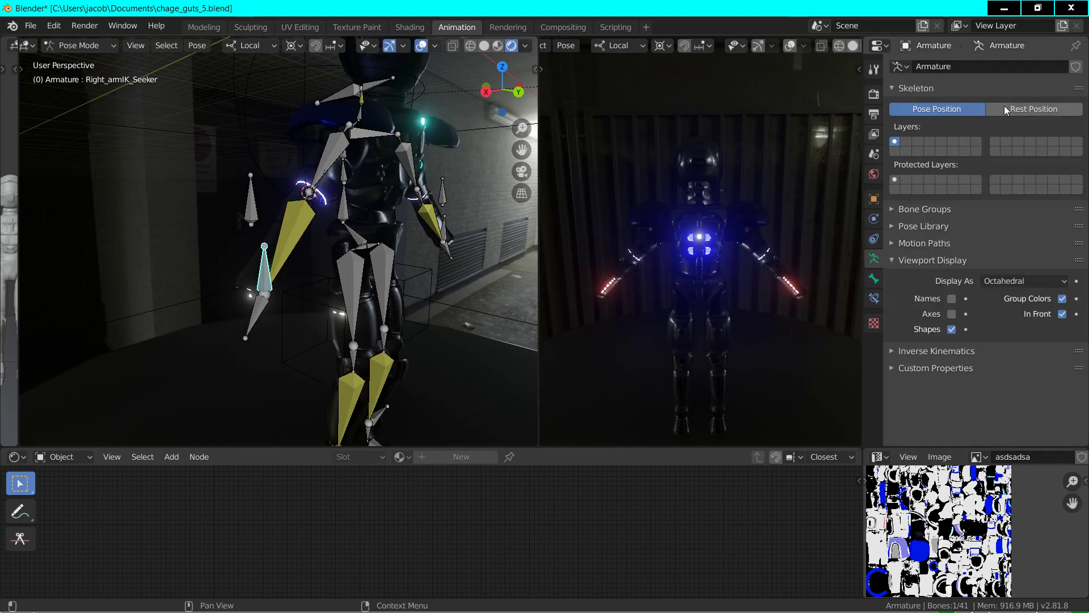
pyautogui.click(1003, 109)
# - Return the armature to Object Mode and save chage_guts_5.blend
pyautogui.click(251, 258)
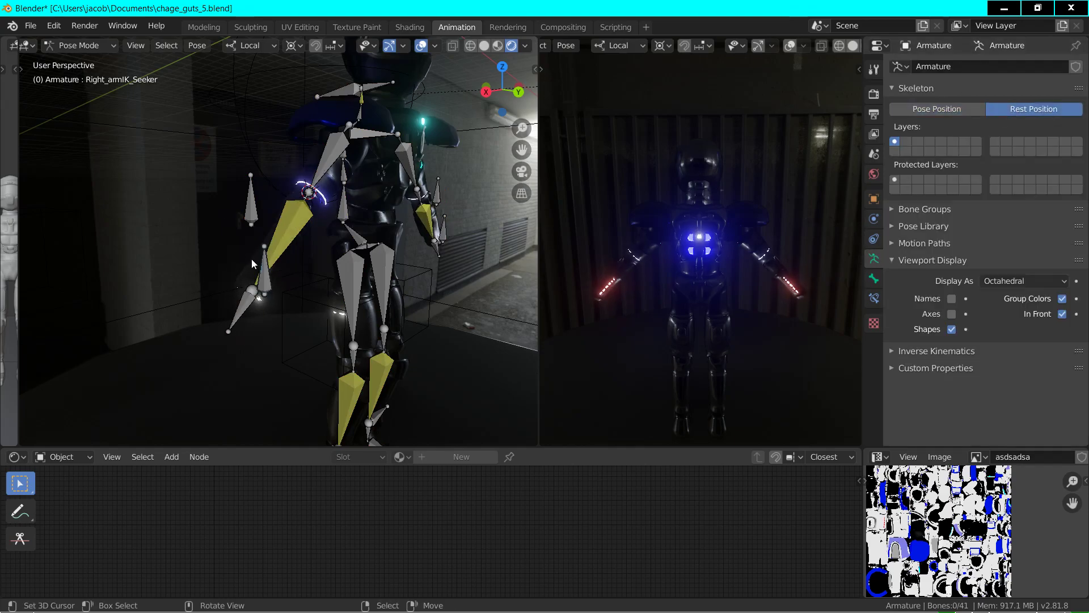
pyautogui.click(79, 46)
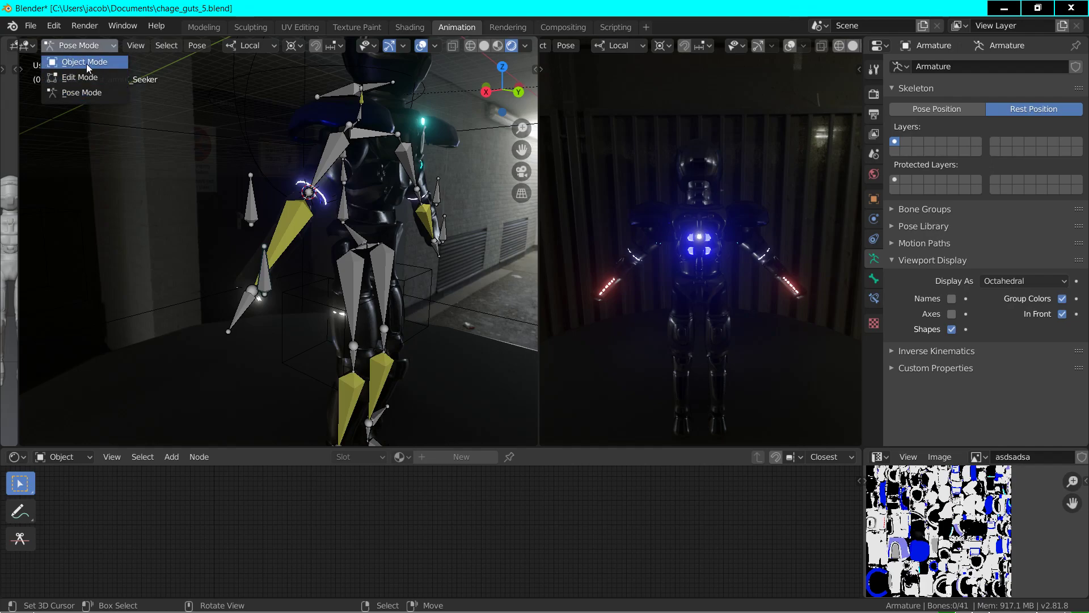
pyautogui.click(84, 62)
pyautogui.hotkey('shift', '`')
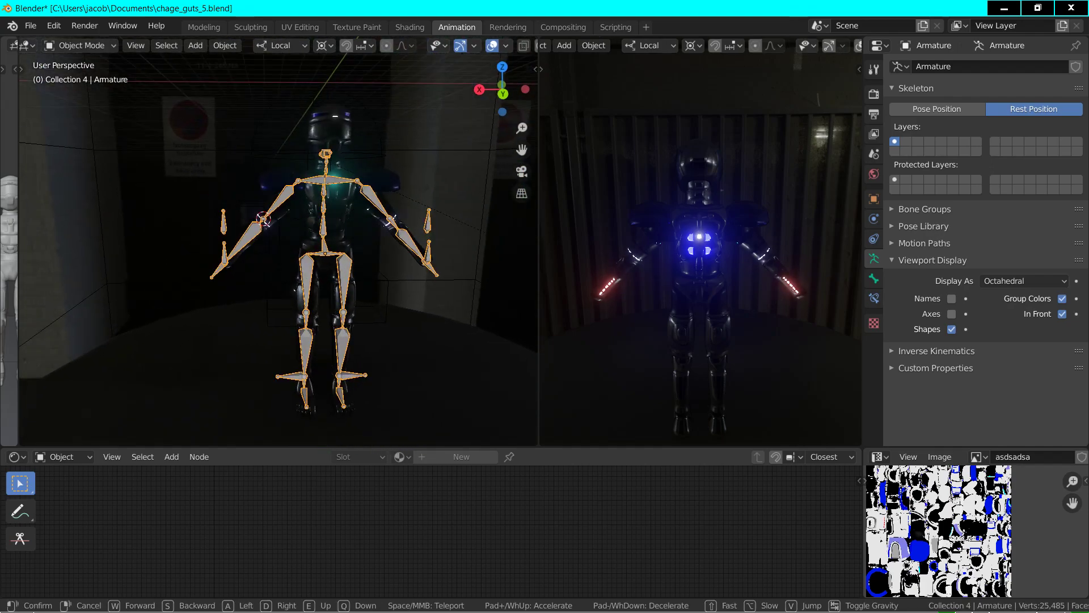
pyautogui.click(91, 60)
pyautogui.click(31, 26)
pyautogui.click(57, 119)
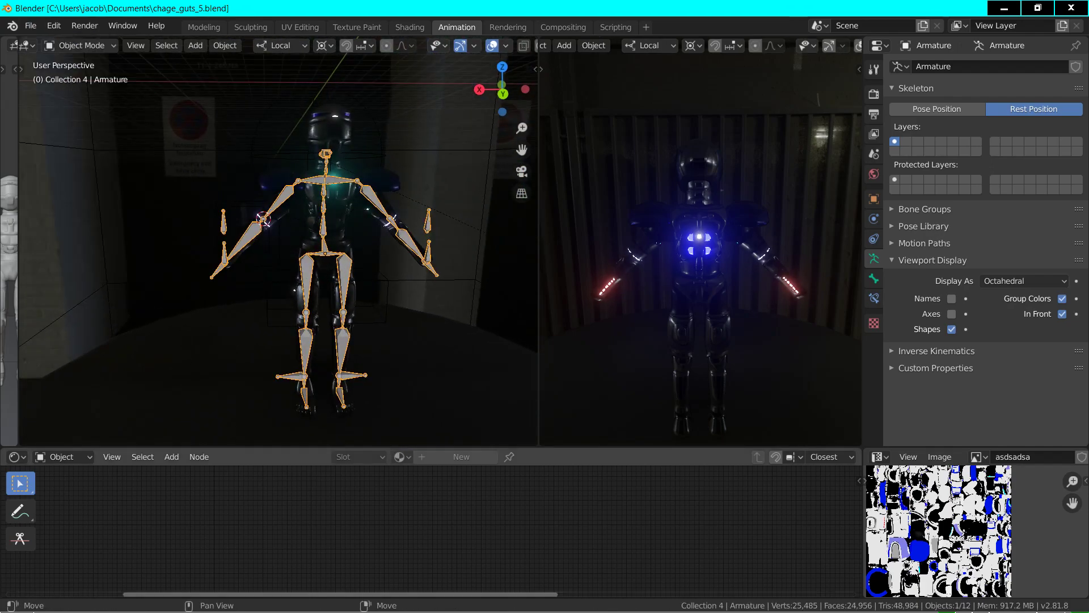